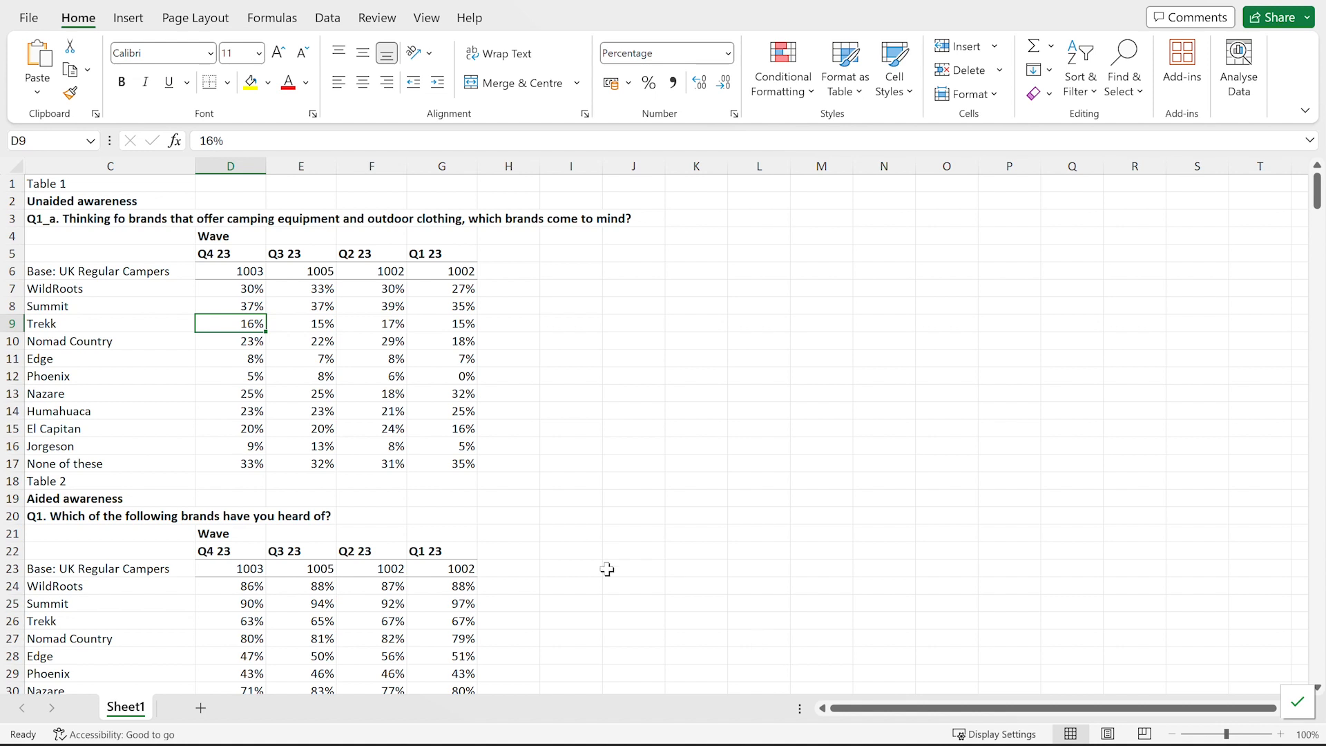
Compare the wave columns of Table 1 across the WildRoots Brand Check Q4 23, Q1 24 and Q1 24 - option 2 workbooks
drag(214, 254, 439, 487)
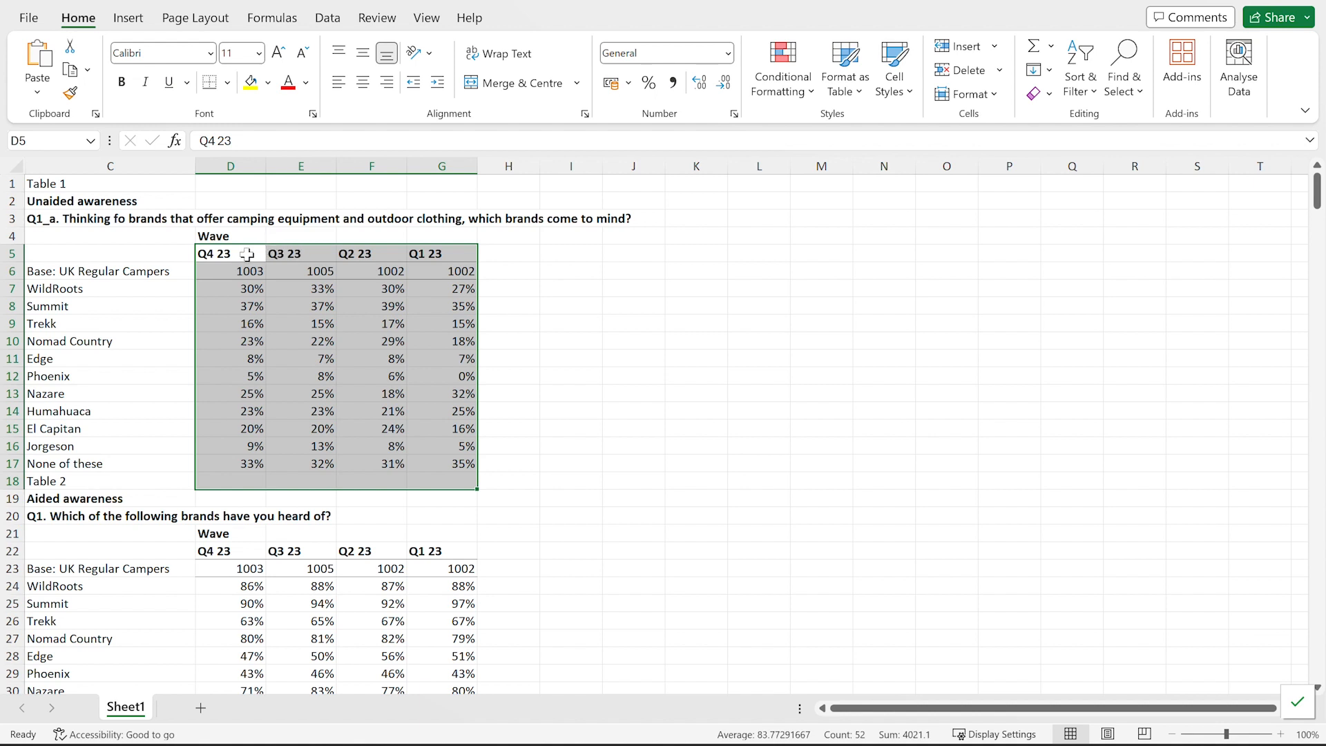
click(496, 337)
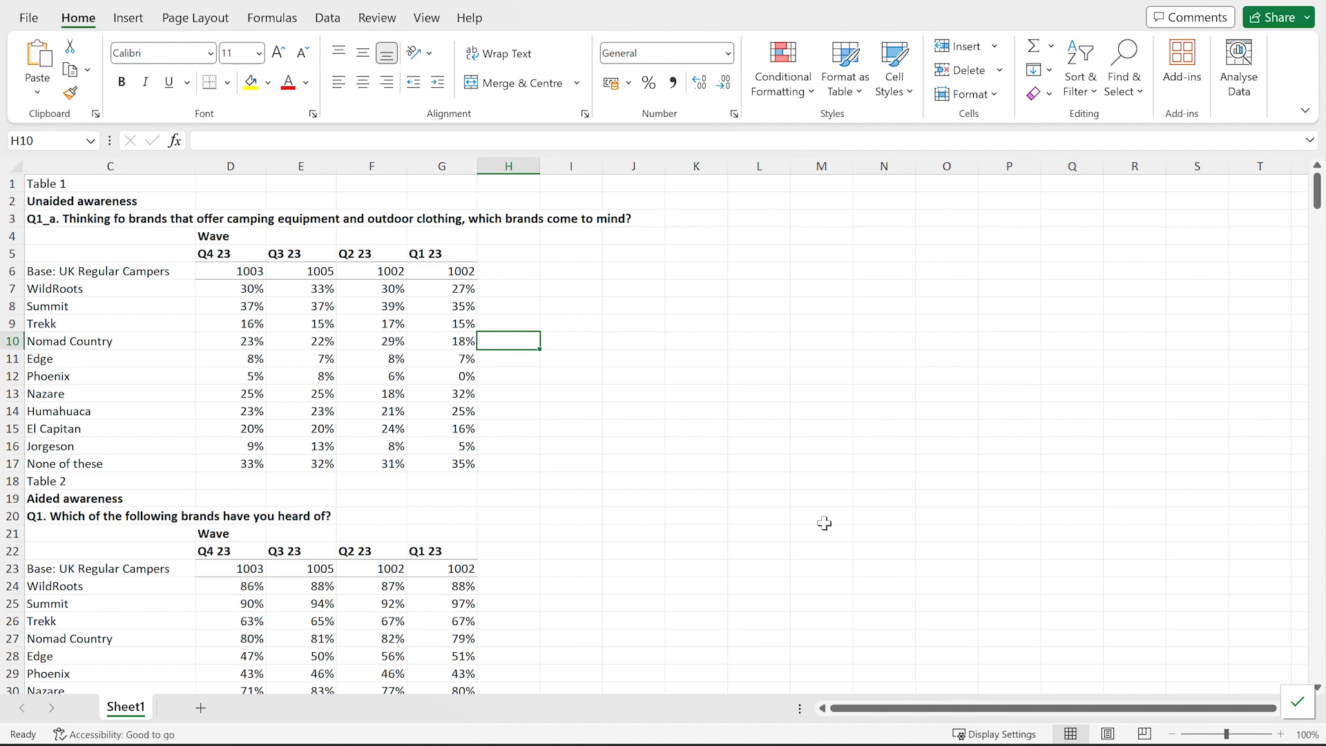
mouse_move(784, 744)
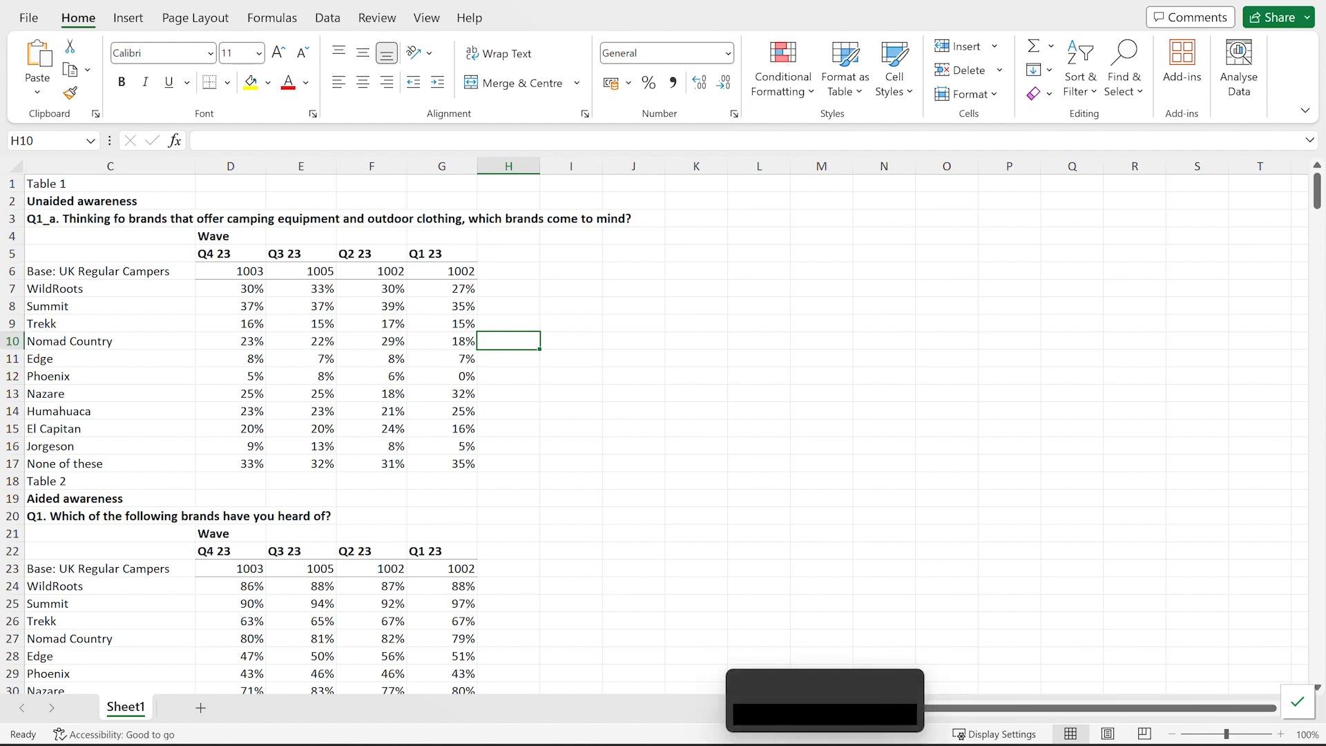
mouse_move(607, 670)
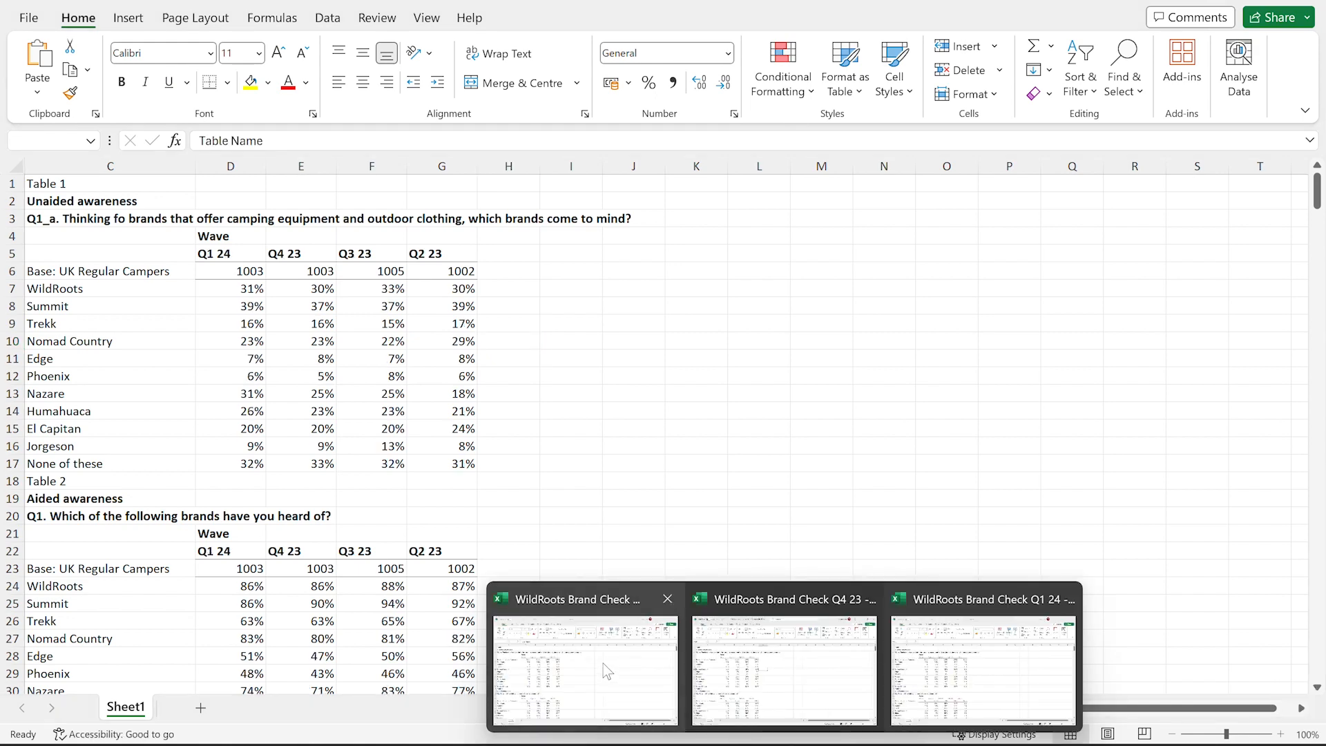
mouse_move(787, 641)
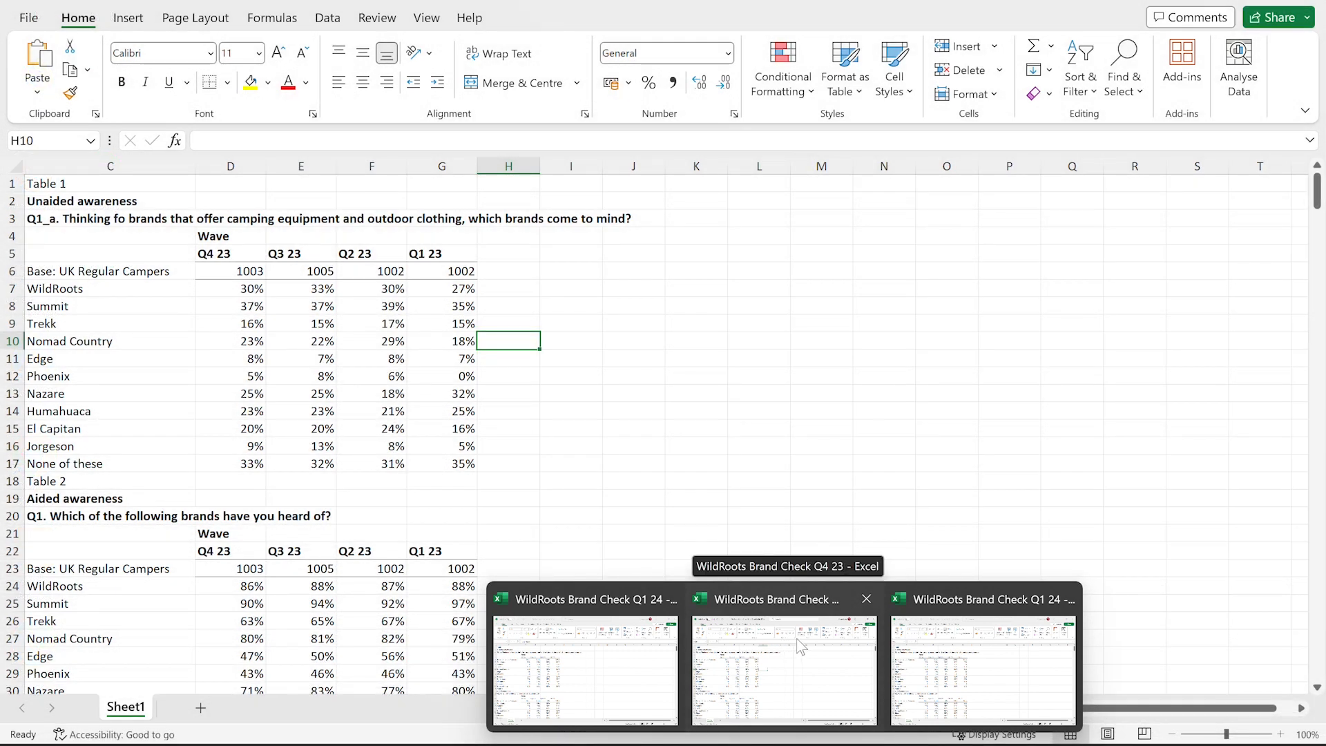
click(748, 648)
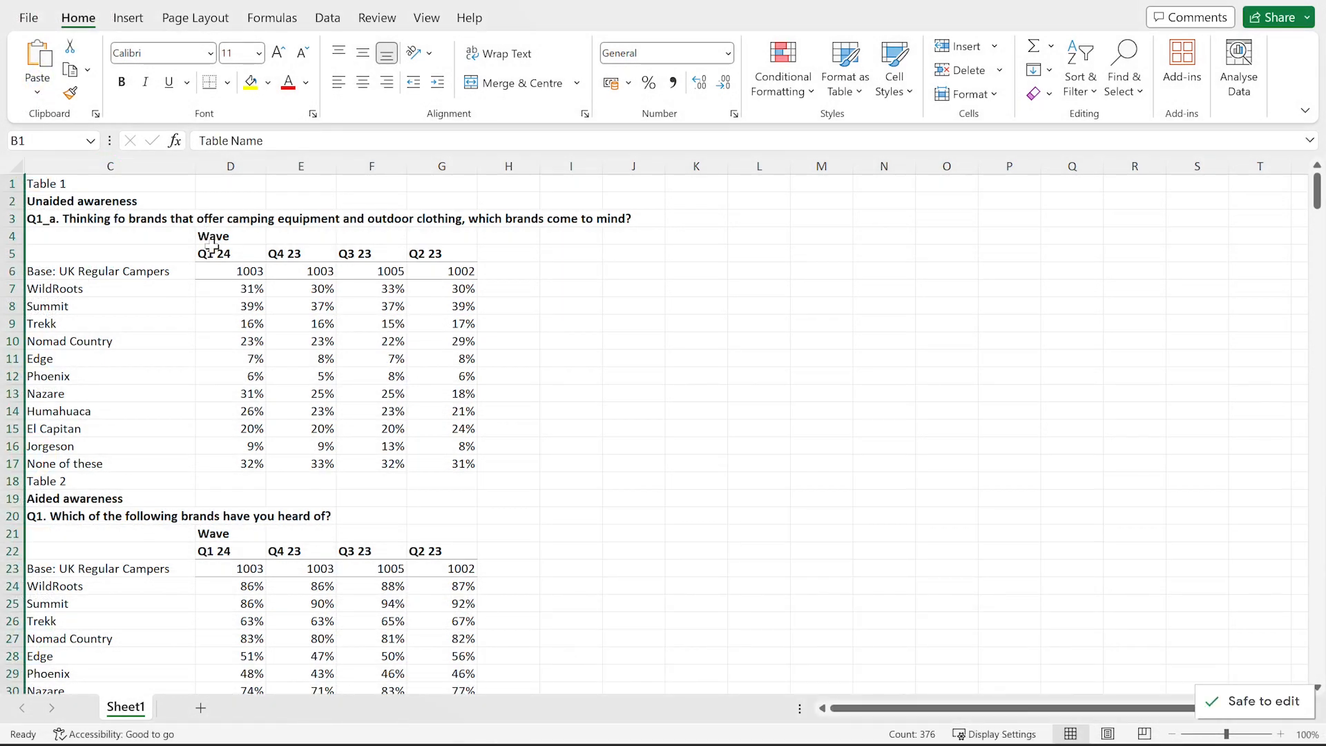
drag(214, 253, 428, 255)
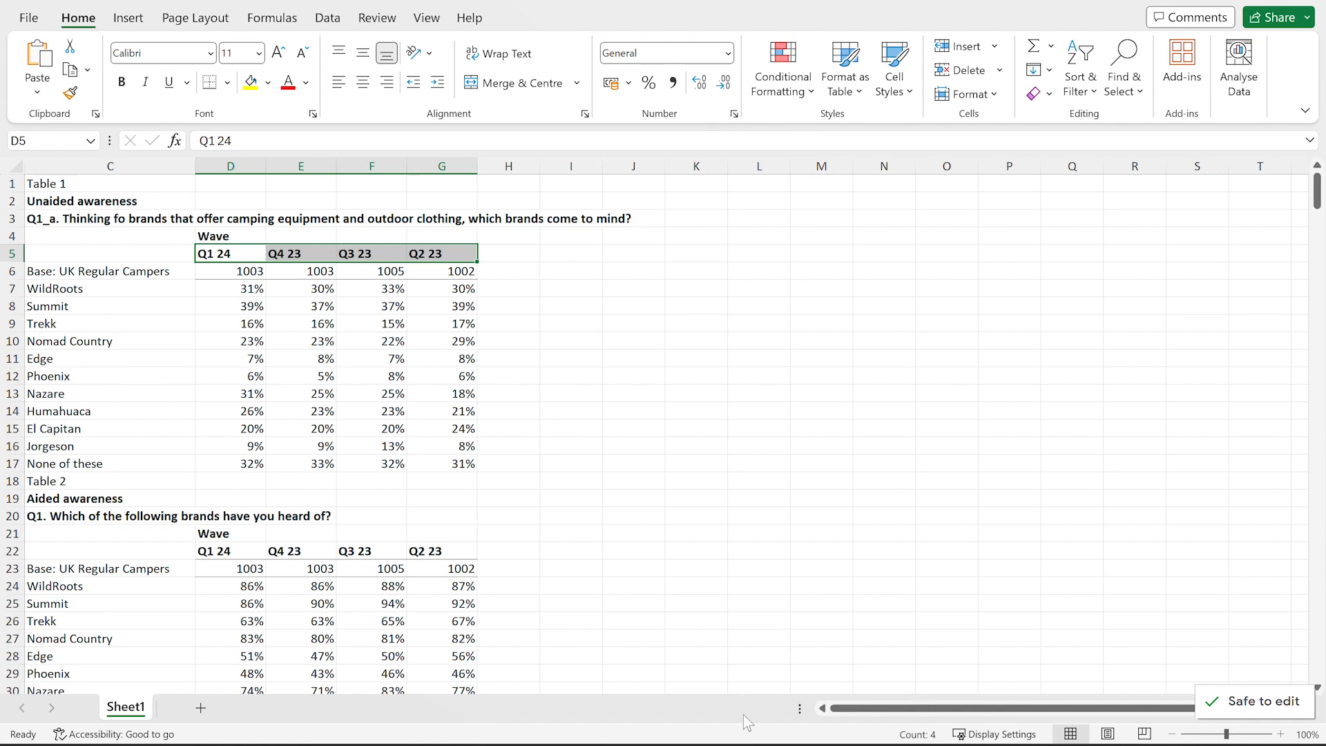
click(997, 634)
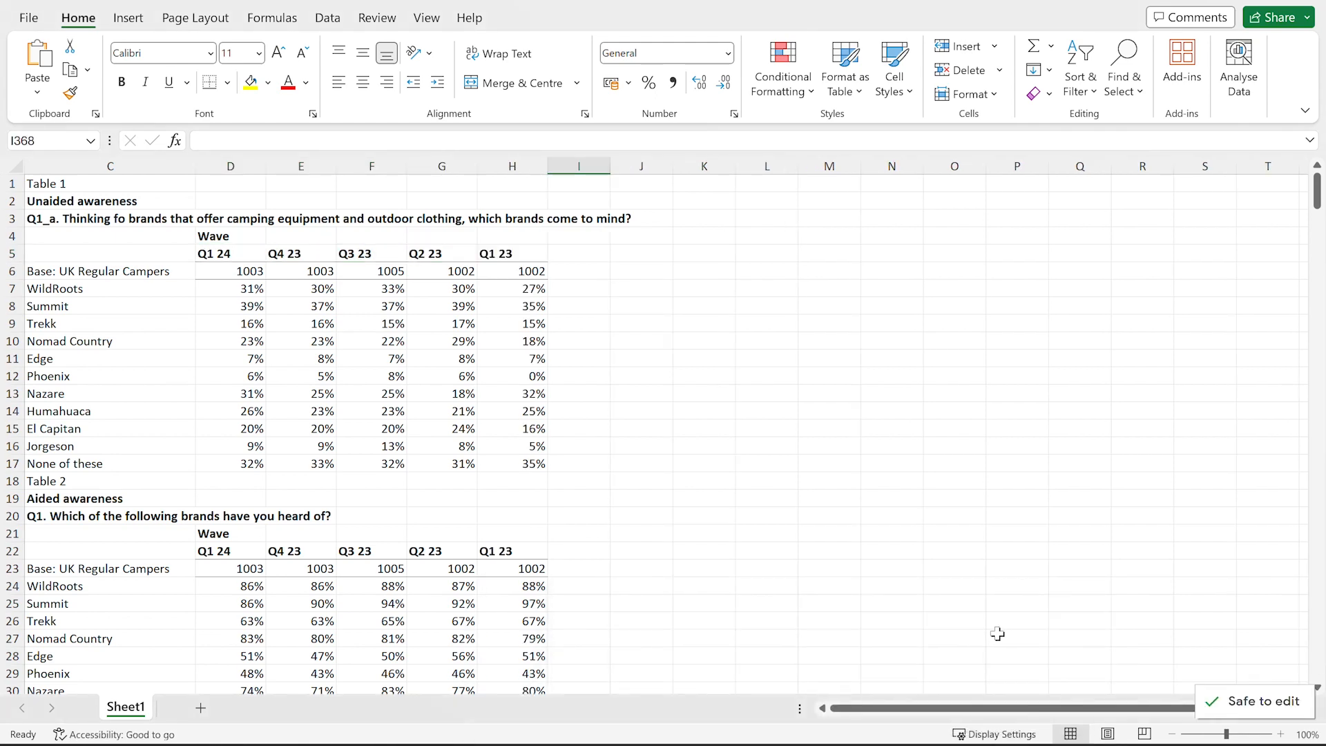
drag(232, 254, 500, 269)
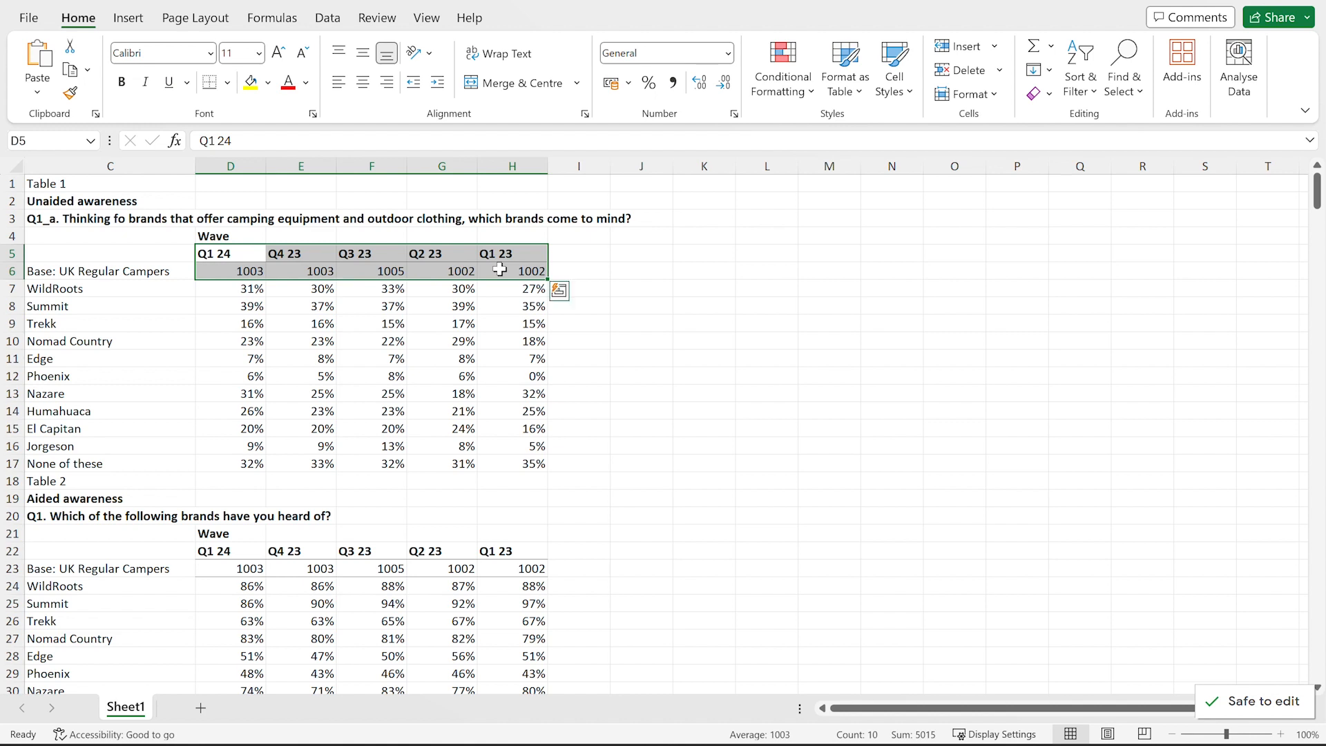
click(553, 506)
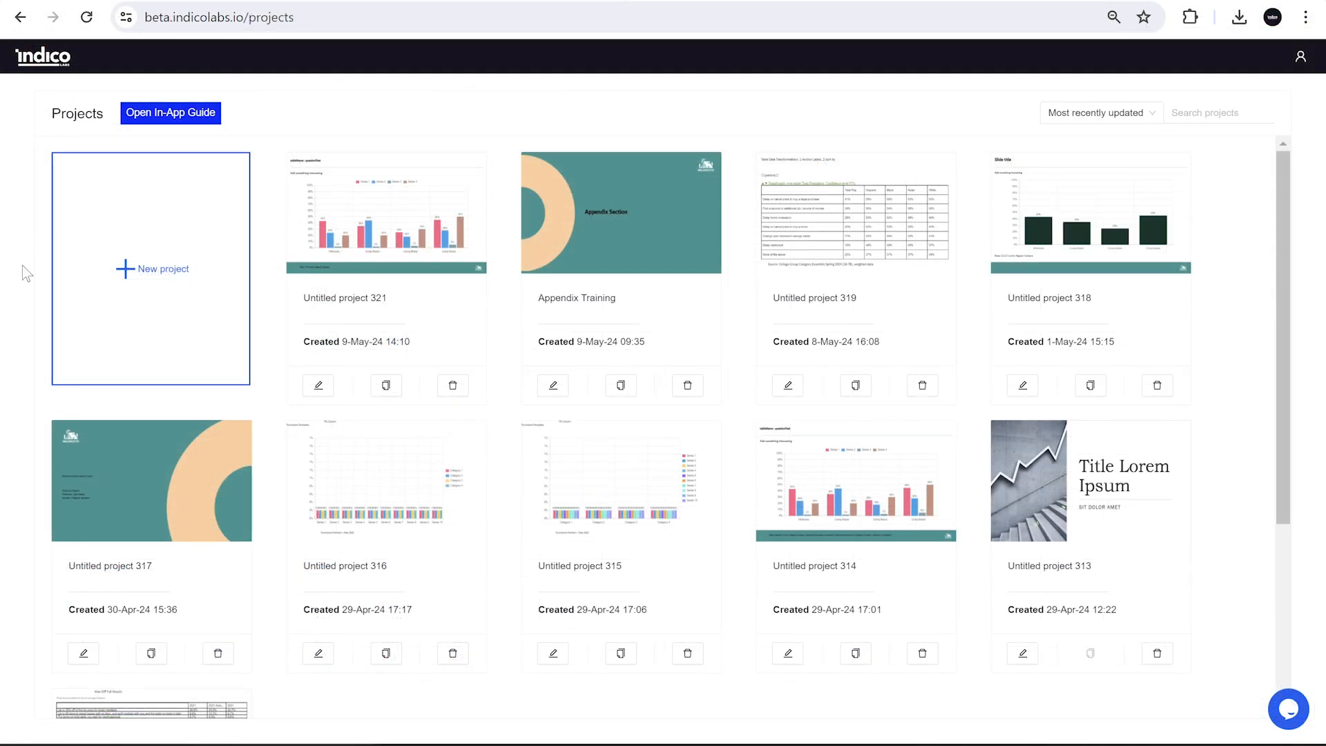
Switch to Indico in the browser, create a new project and name it "Tracker Training - Q4 23"
click(151, 308)
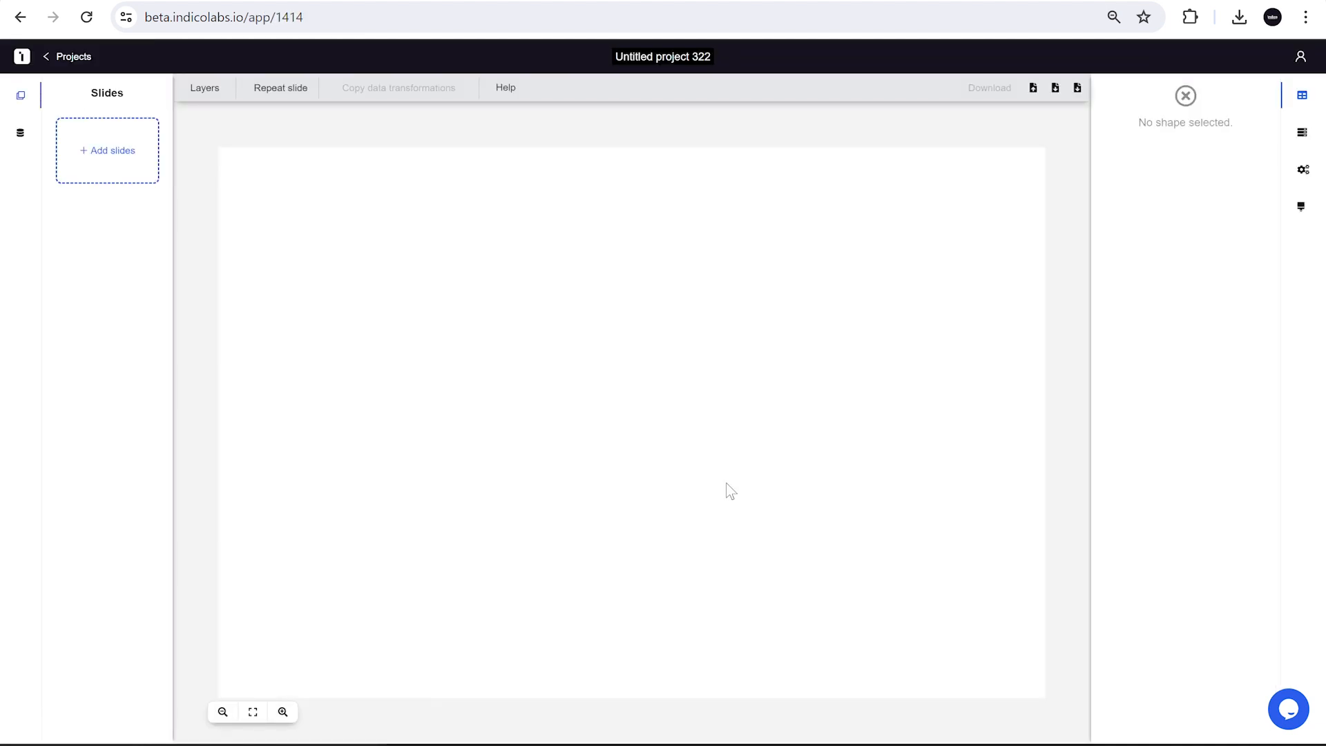
click(663, 55)
triple_click(682, 55)
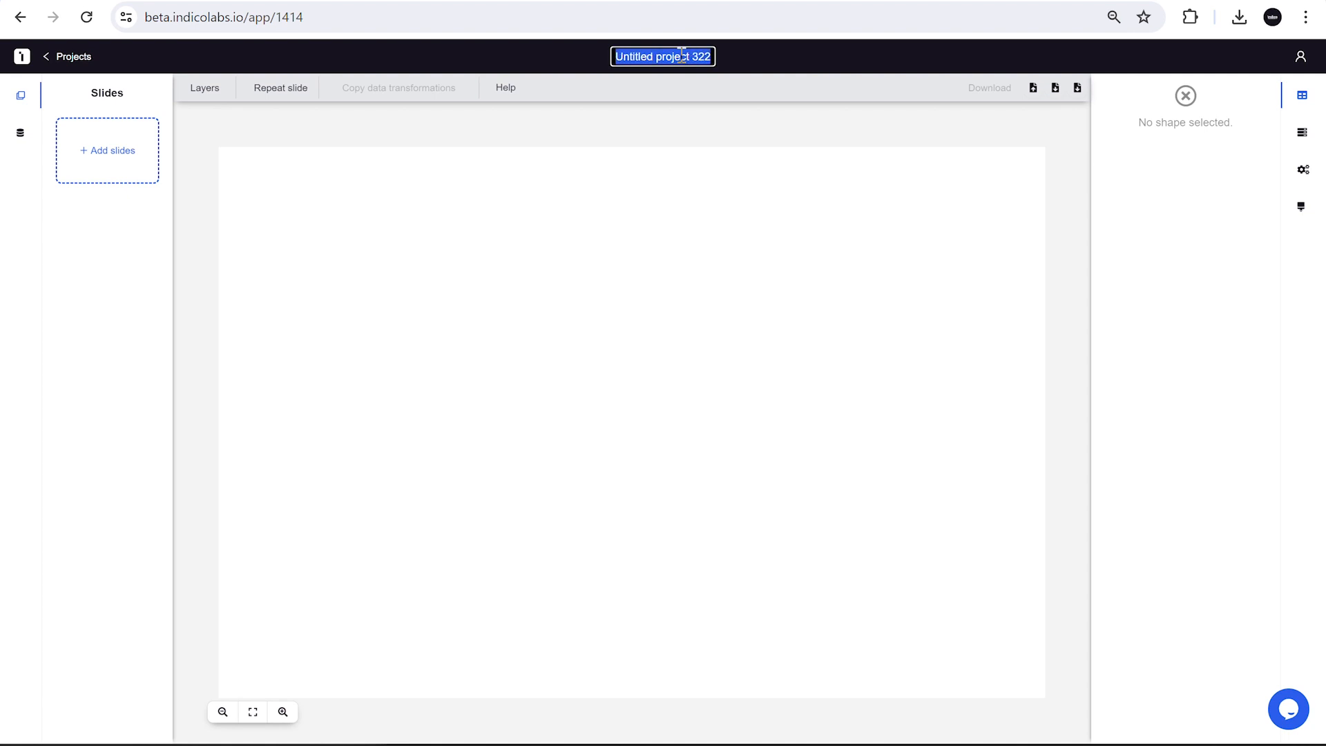
key(BackSpace)
text(Tracke)
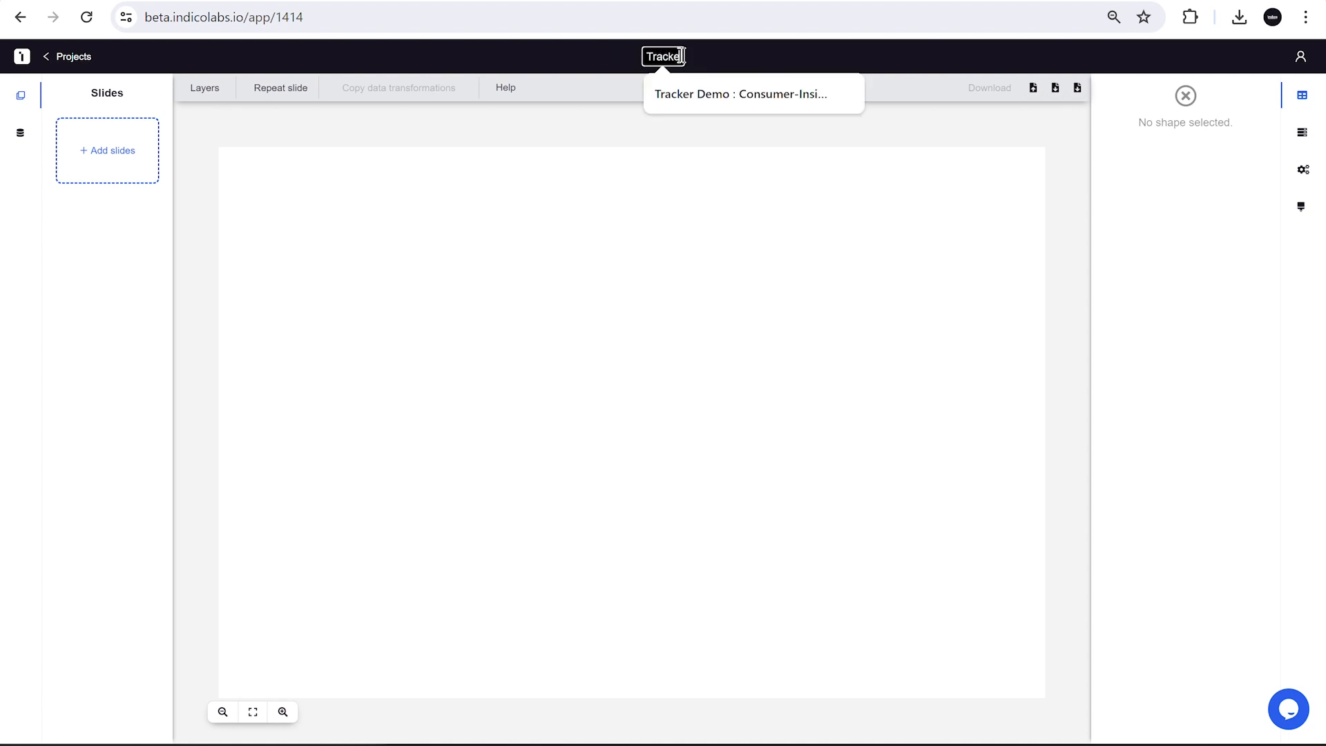
text(r Train)
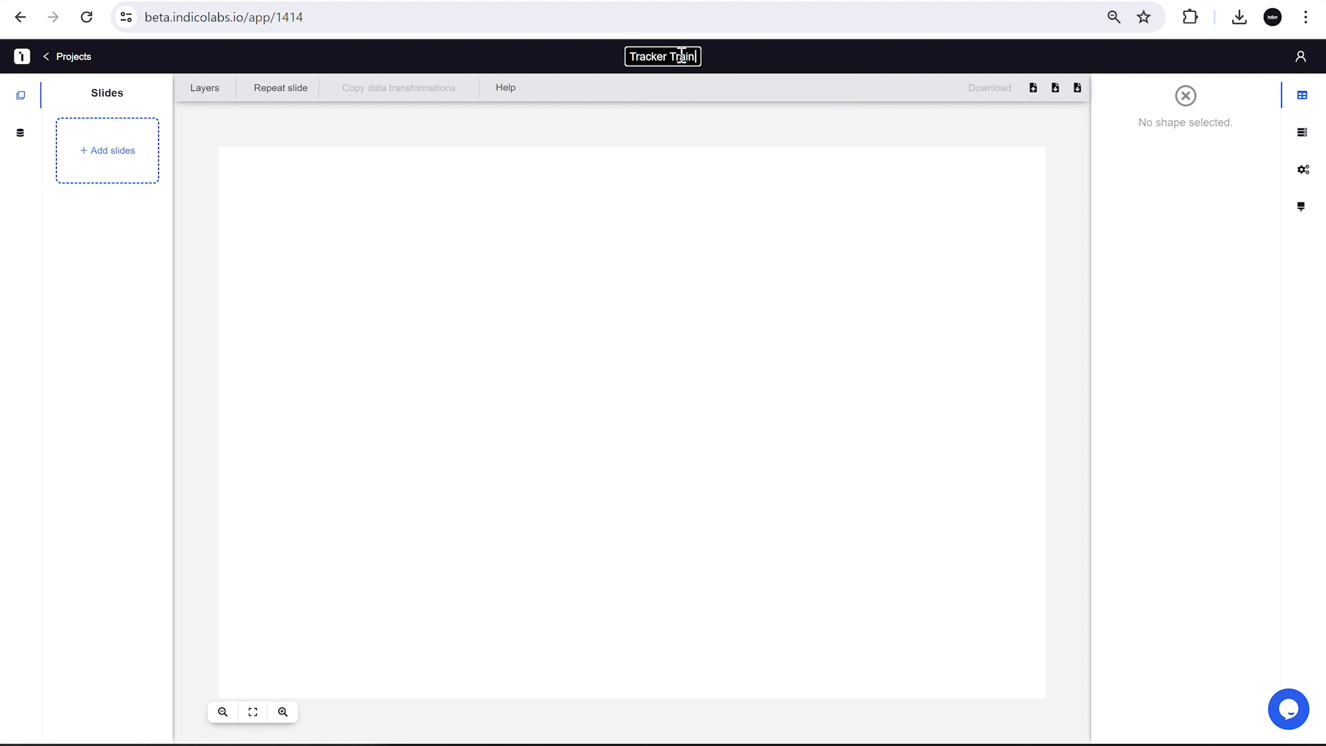
text(ing - Q)
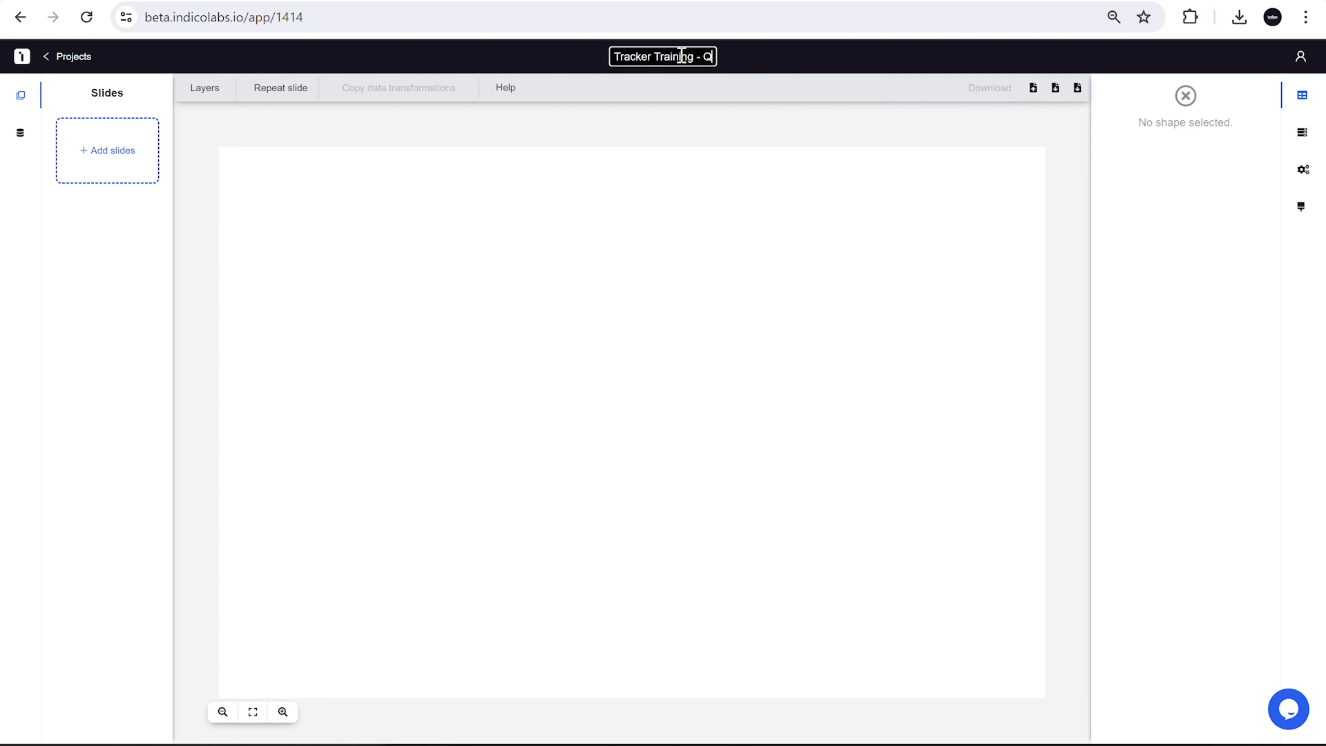
text(4 23)
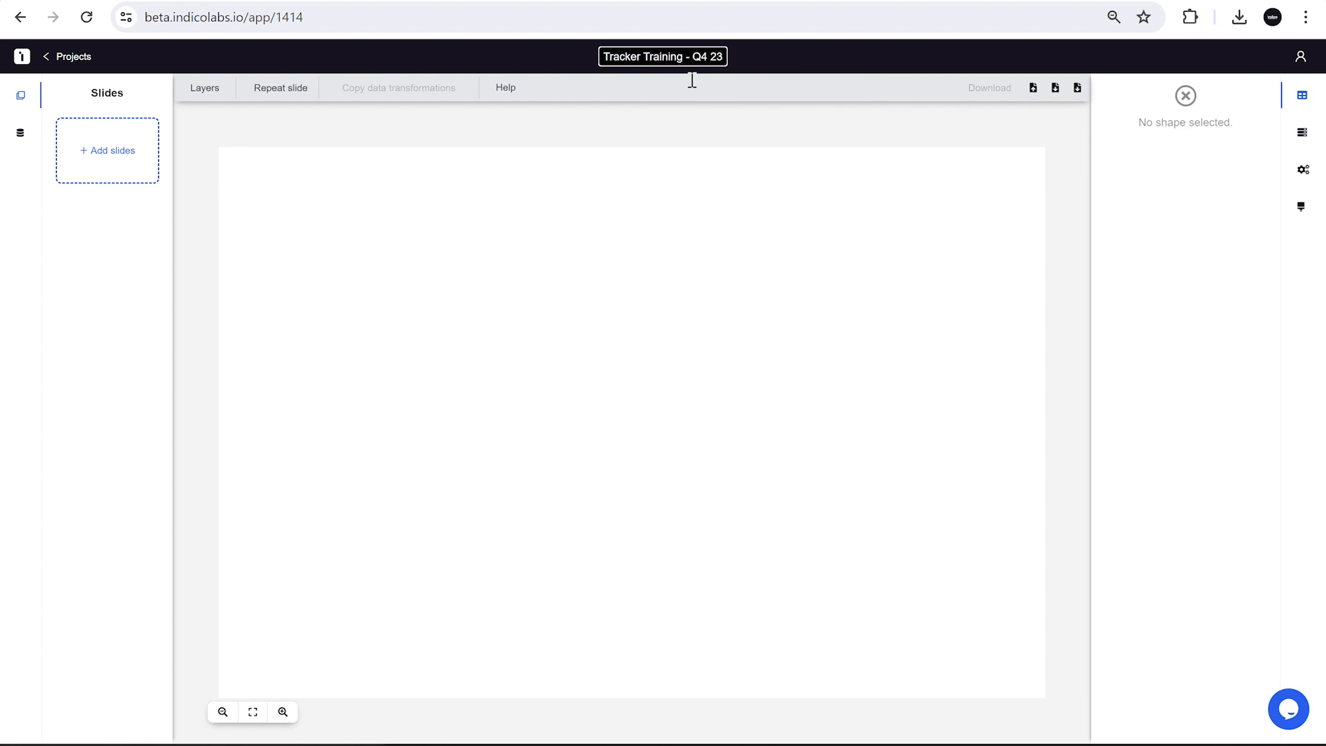
click(625, 254)
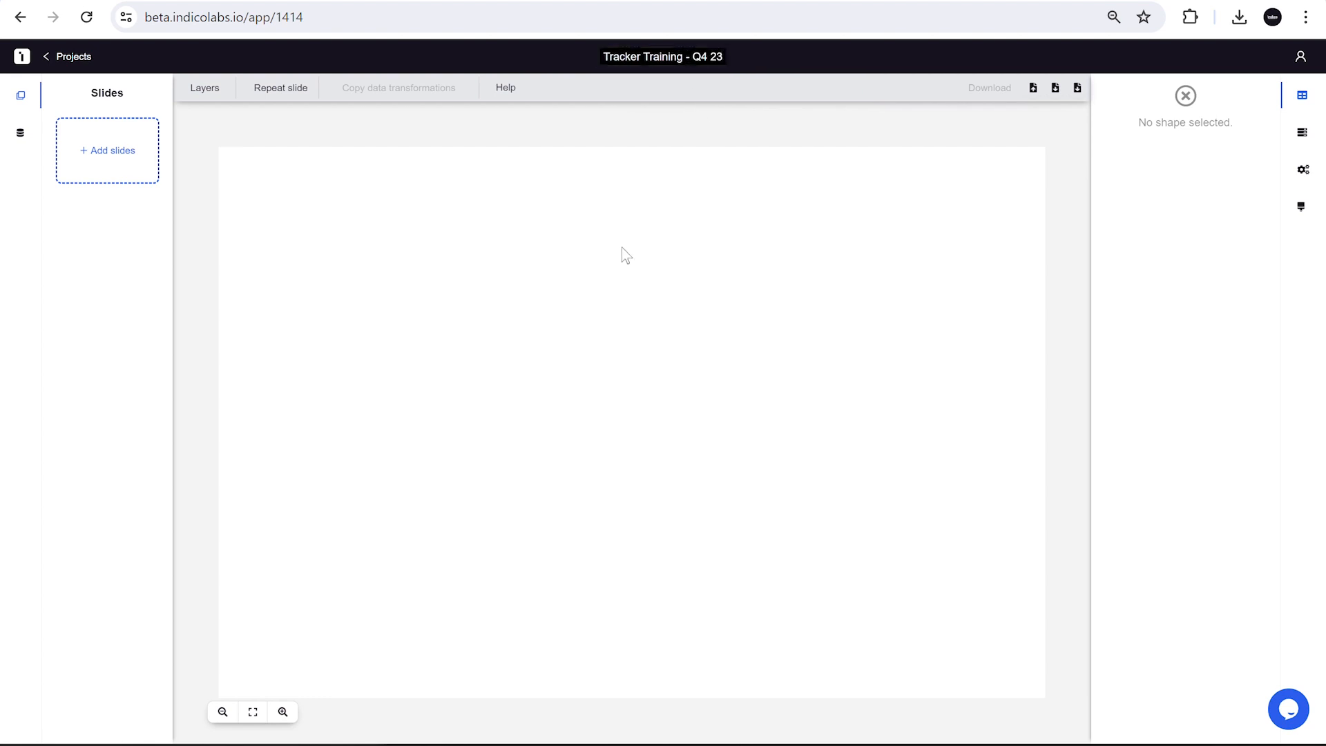
Upload the "Wildroots template - Tracker" file and add all of its slides to the project
click(123, 162)
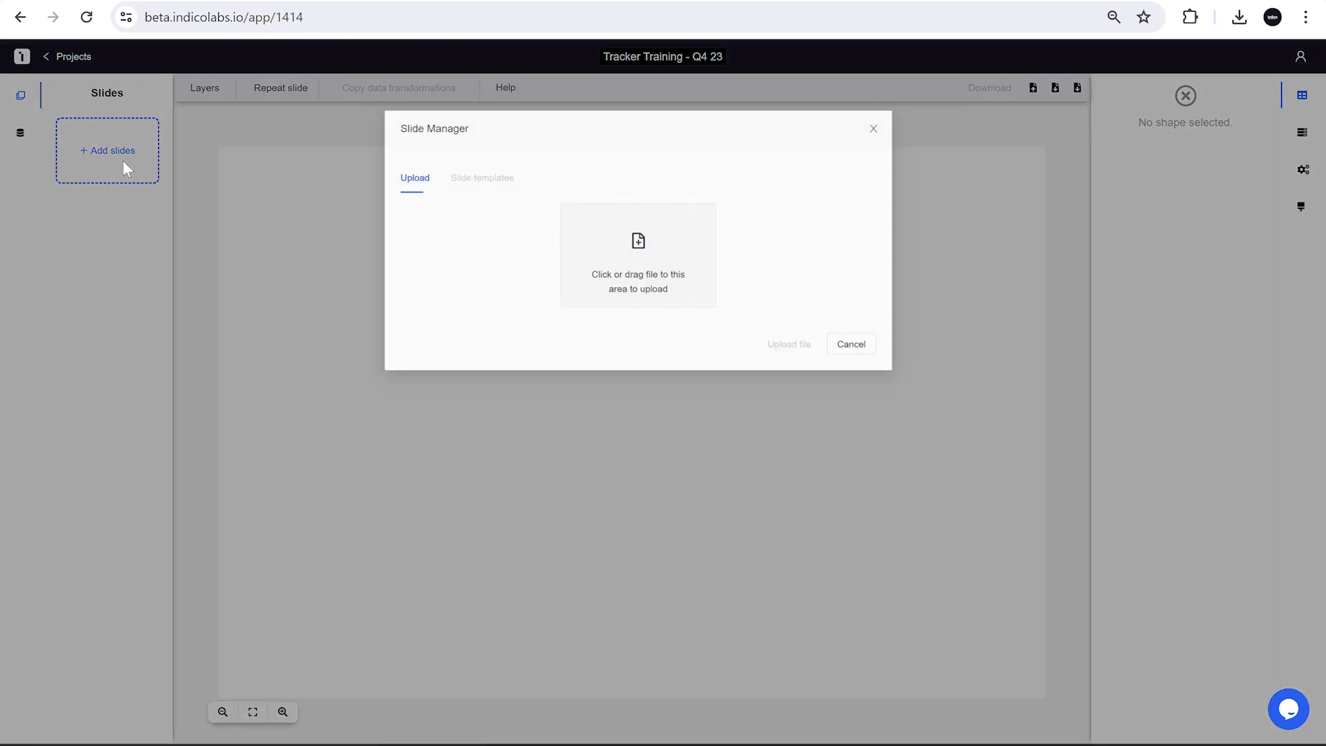
click(655, 263)
double_click(250, 101)
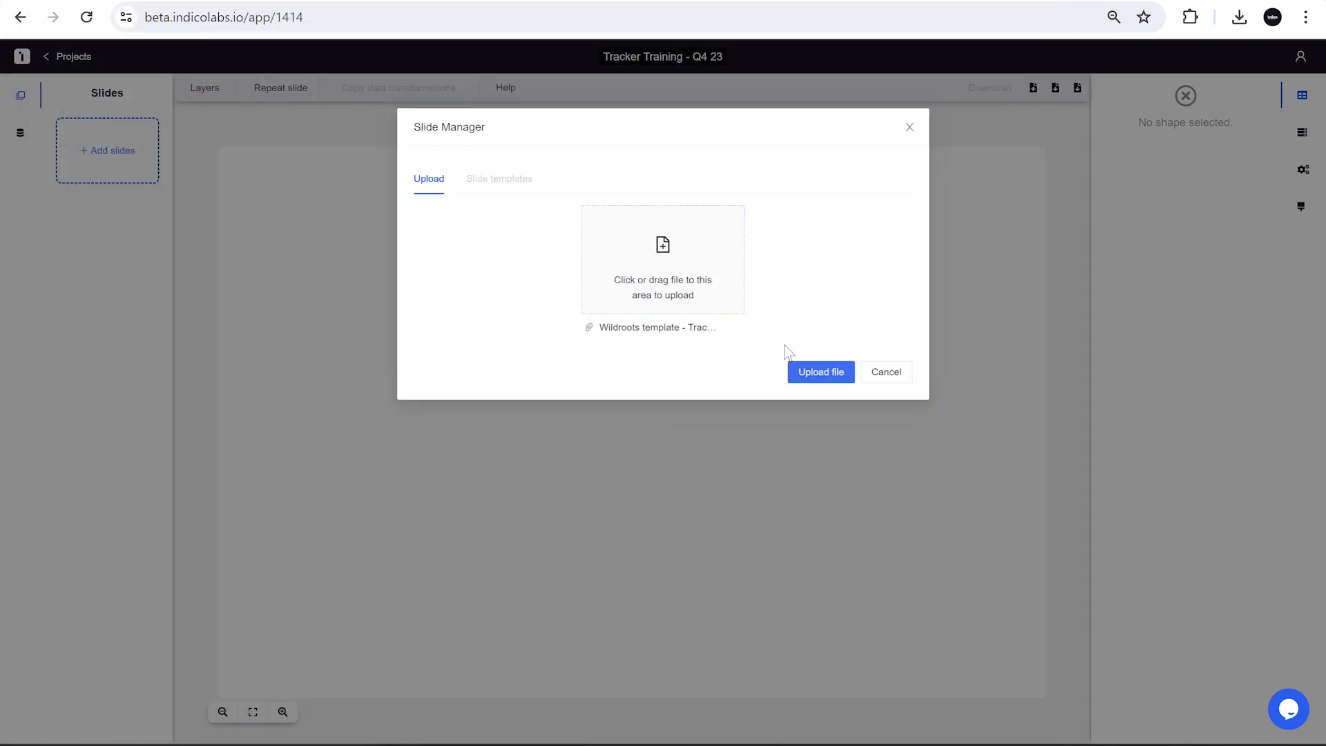
click(794, 373)
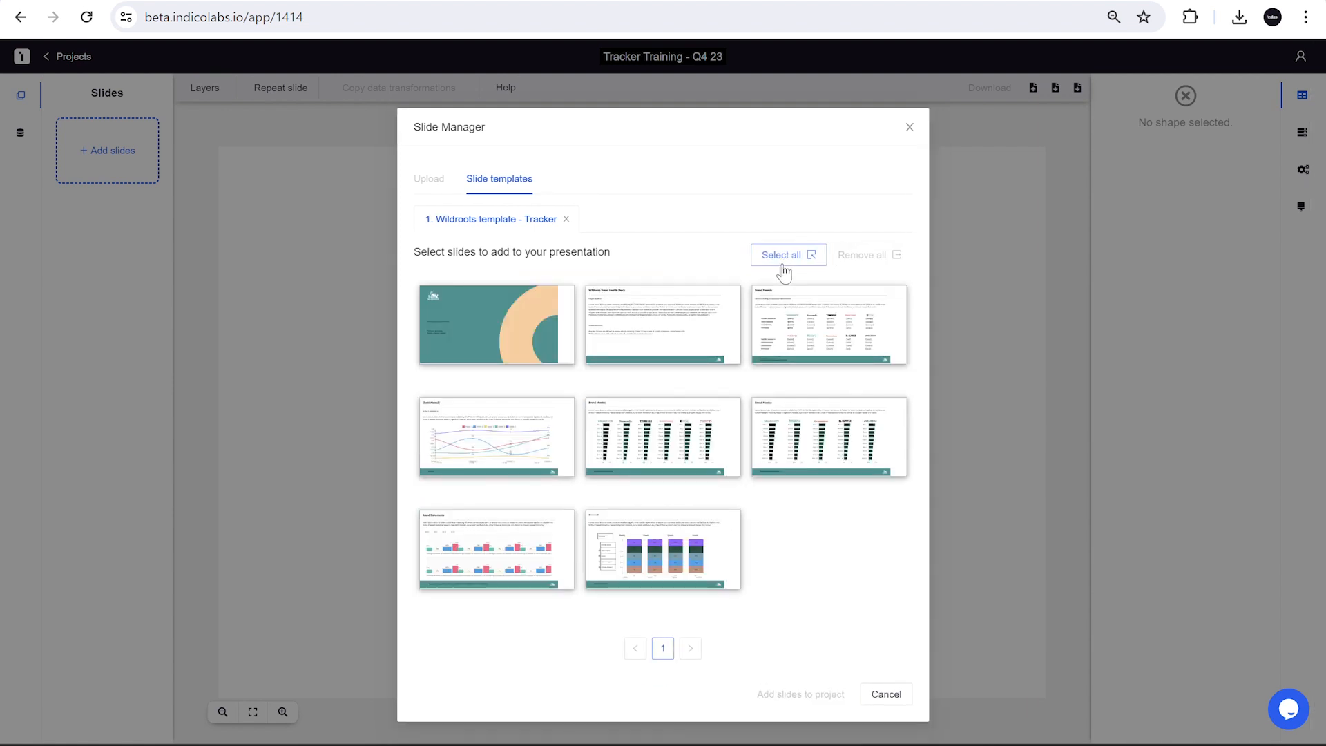
click(783, 265)
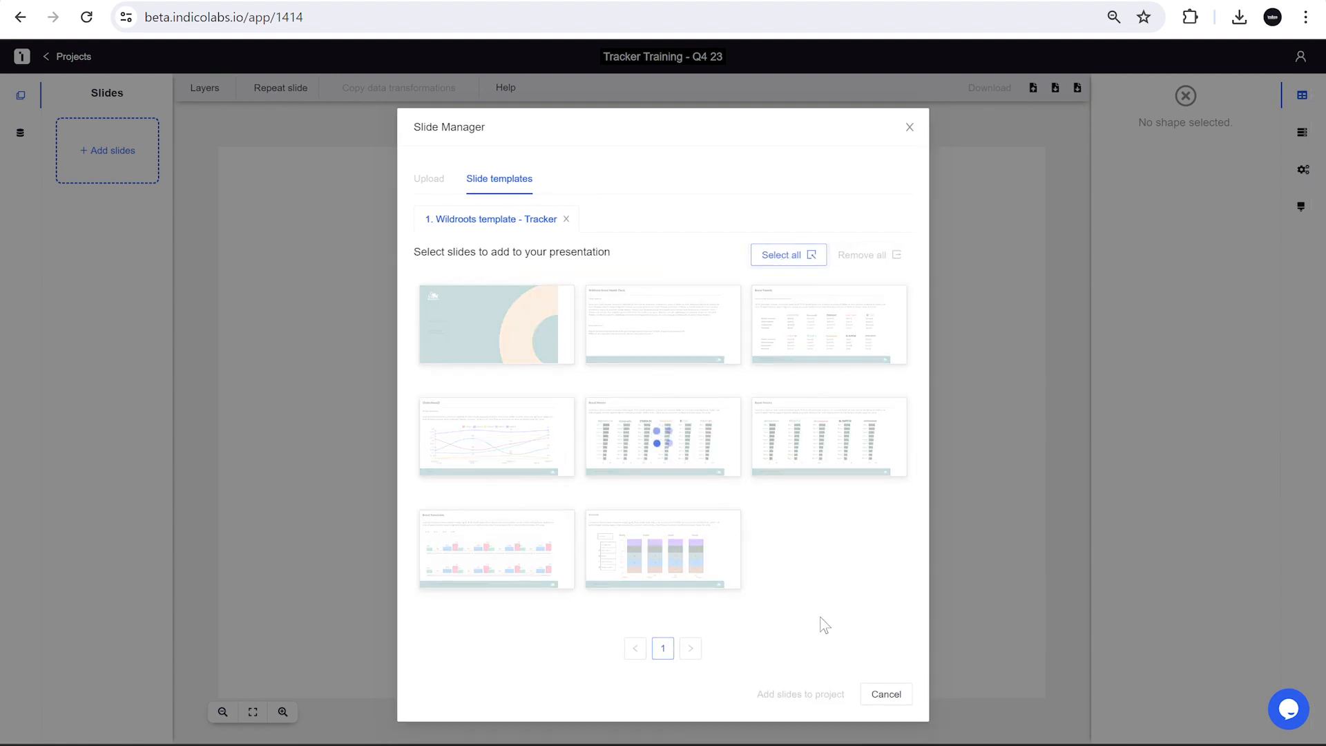
click(804, 693)
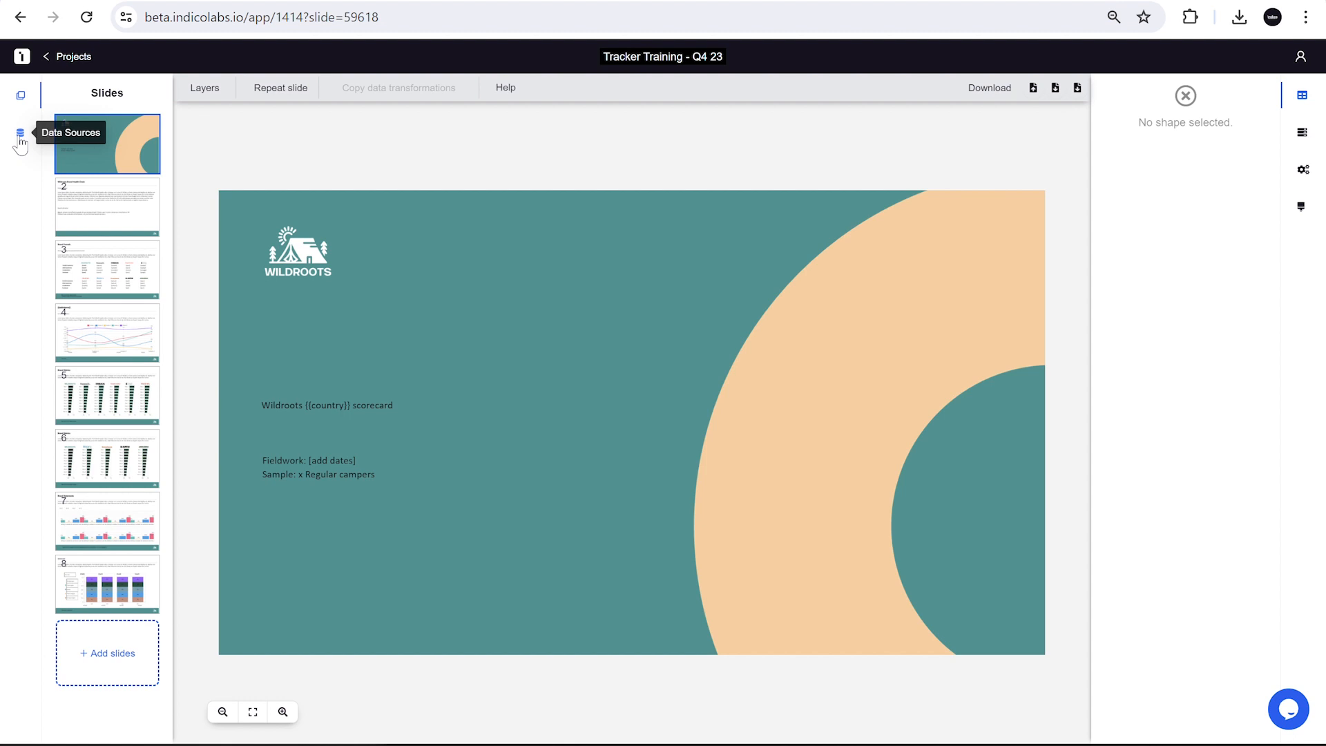
Start a data source upload for the project with Quester_New as the table reader
click(20, 138)
click(127, 133)
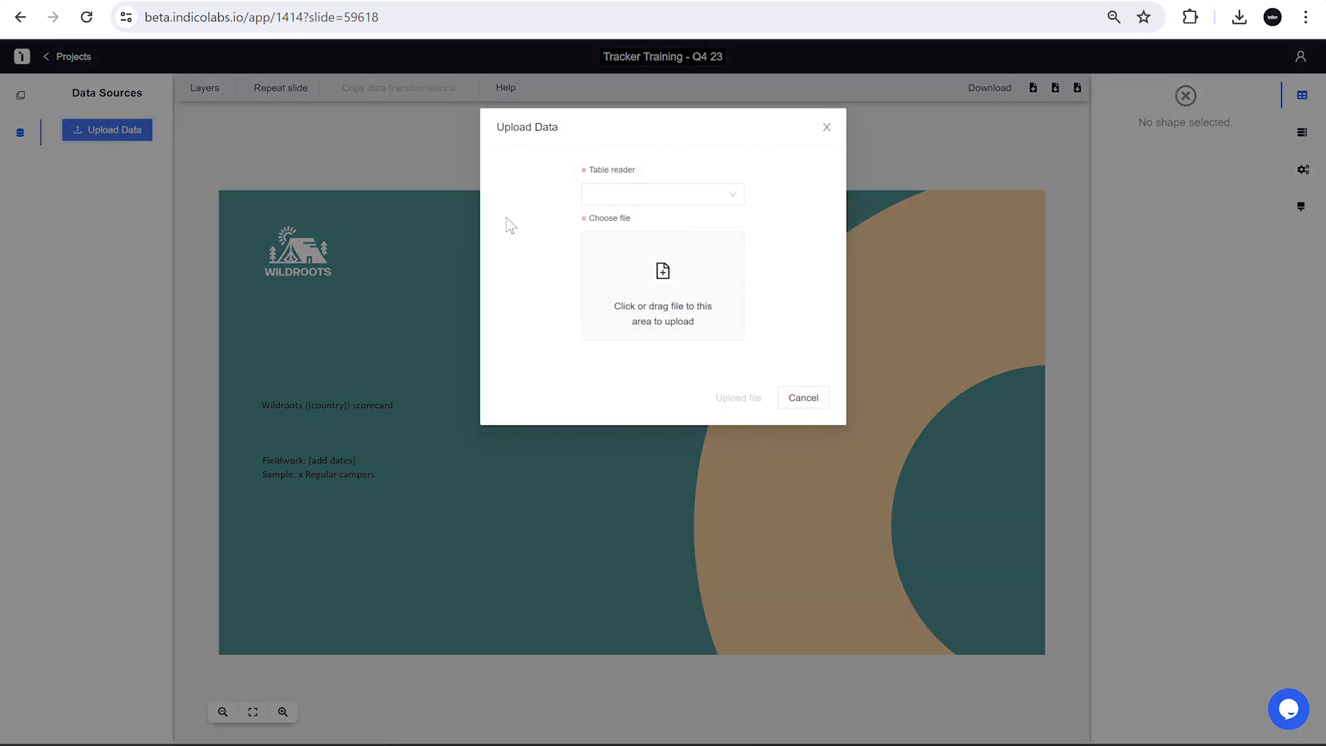
click(649, 194)
scroll(673, 318, down, 5)
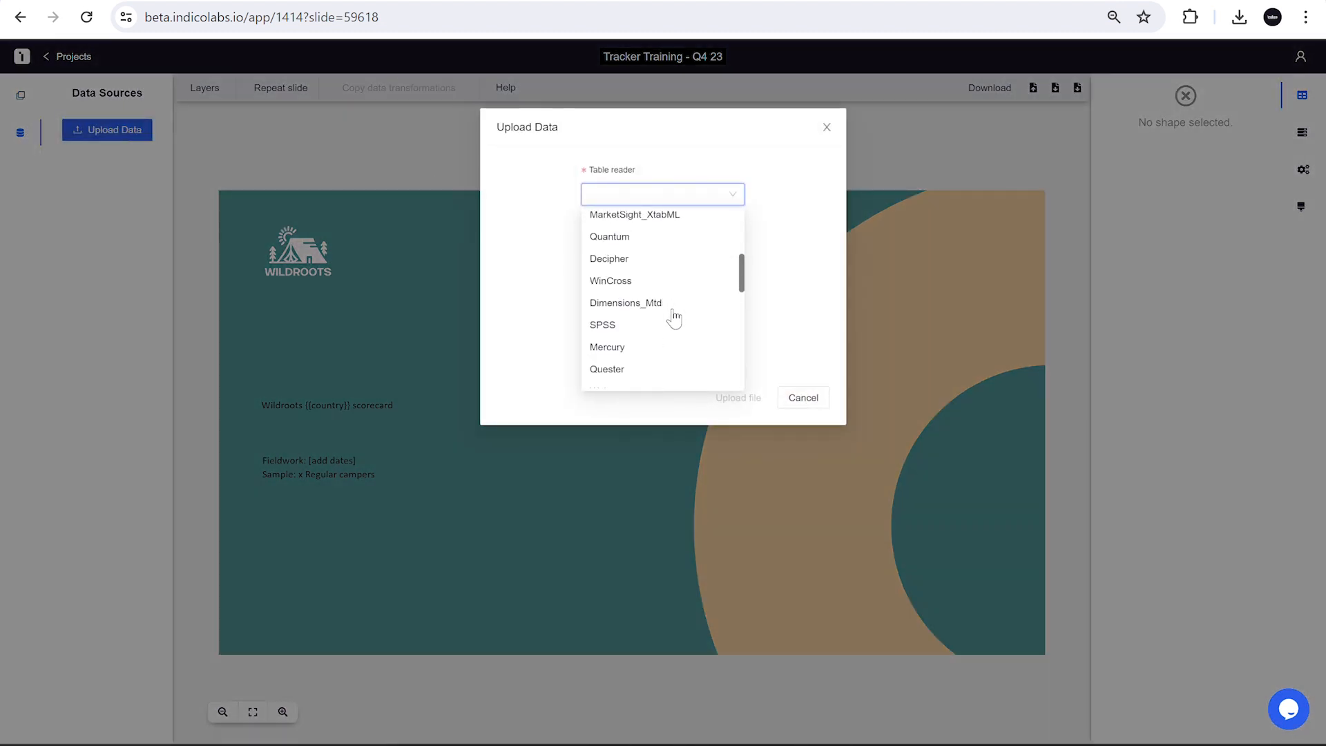
scroll(673, 318, down, 3)
click(649, 277)
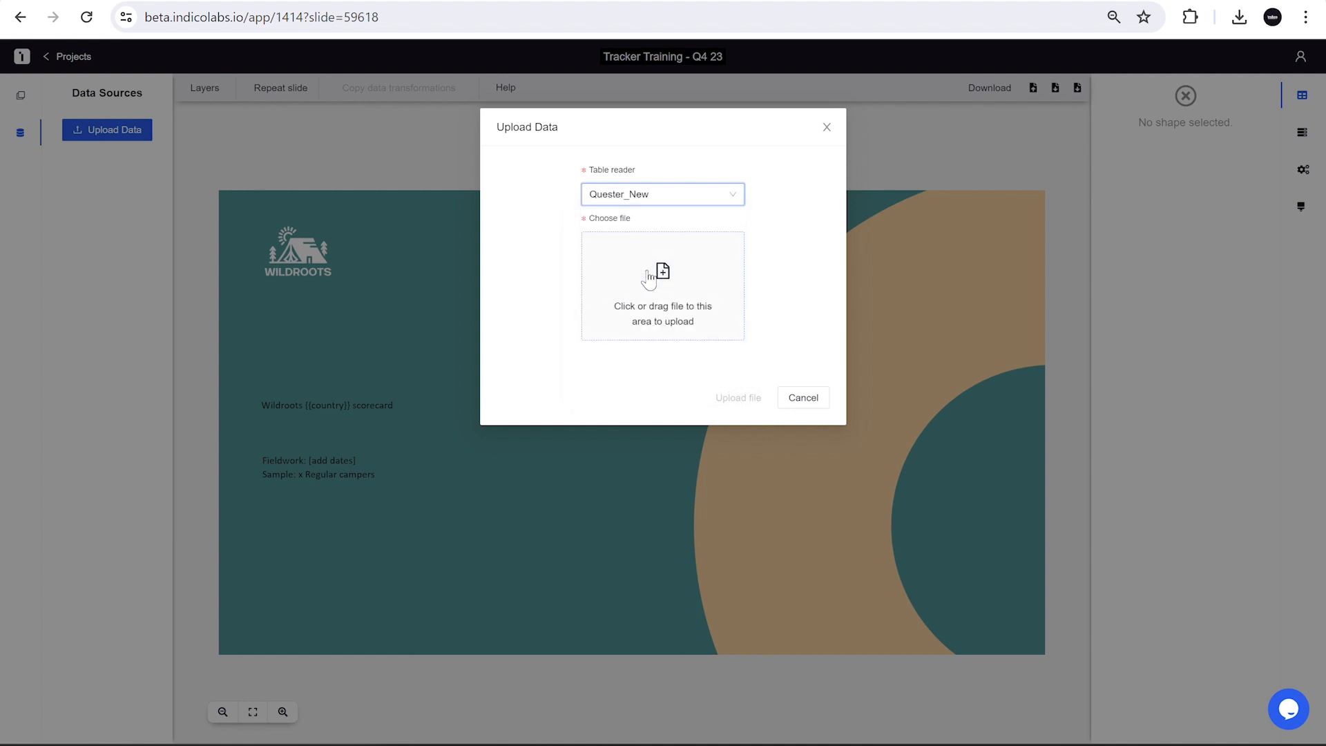
Upload the "WildRoots Brand Check Q4 23" workbook as the data source and include its data sheet
click(681, 275)
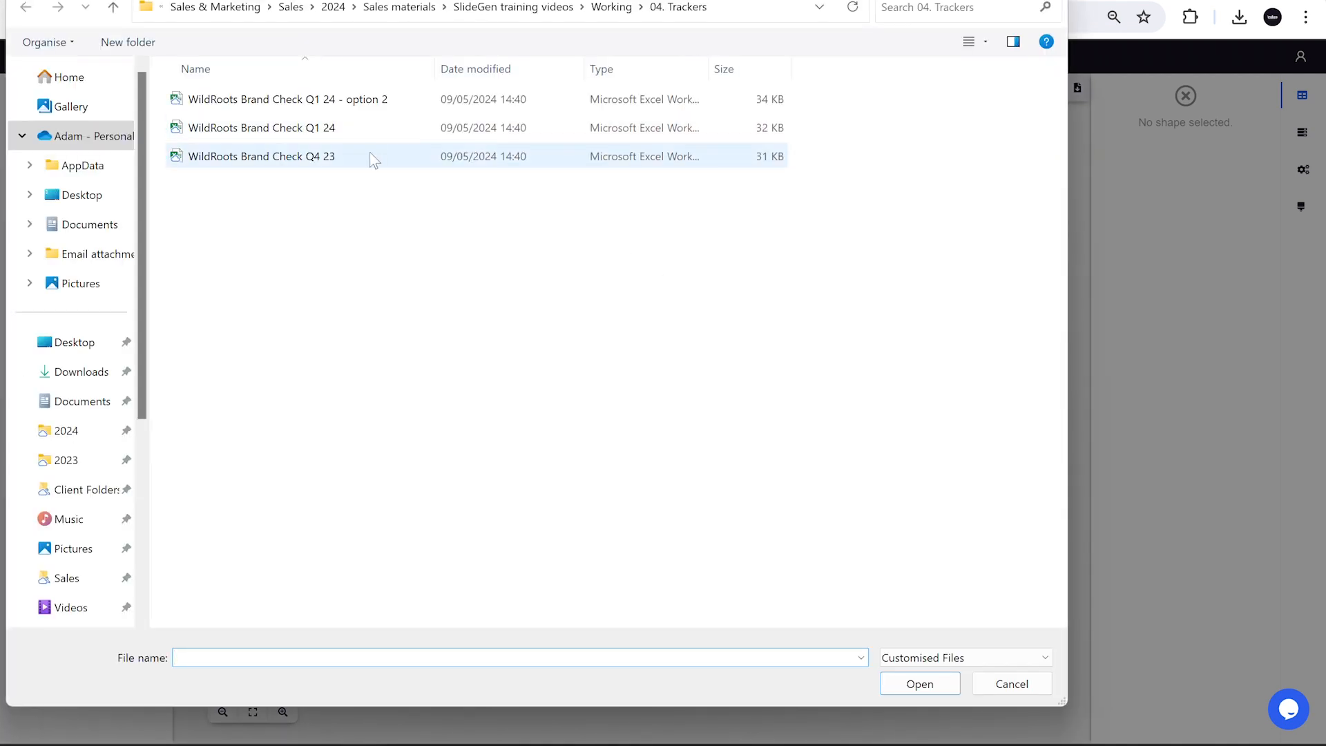
click(370, 155)
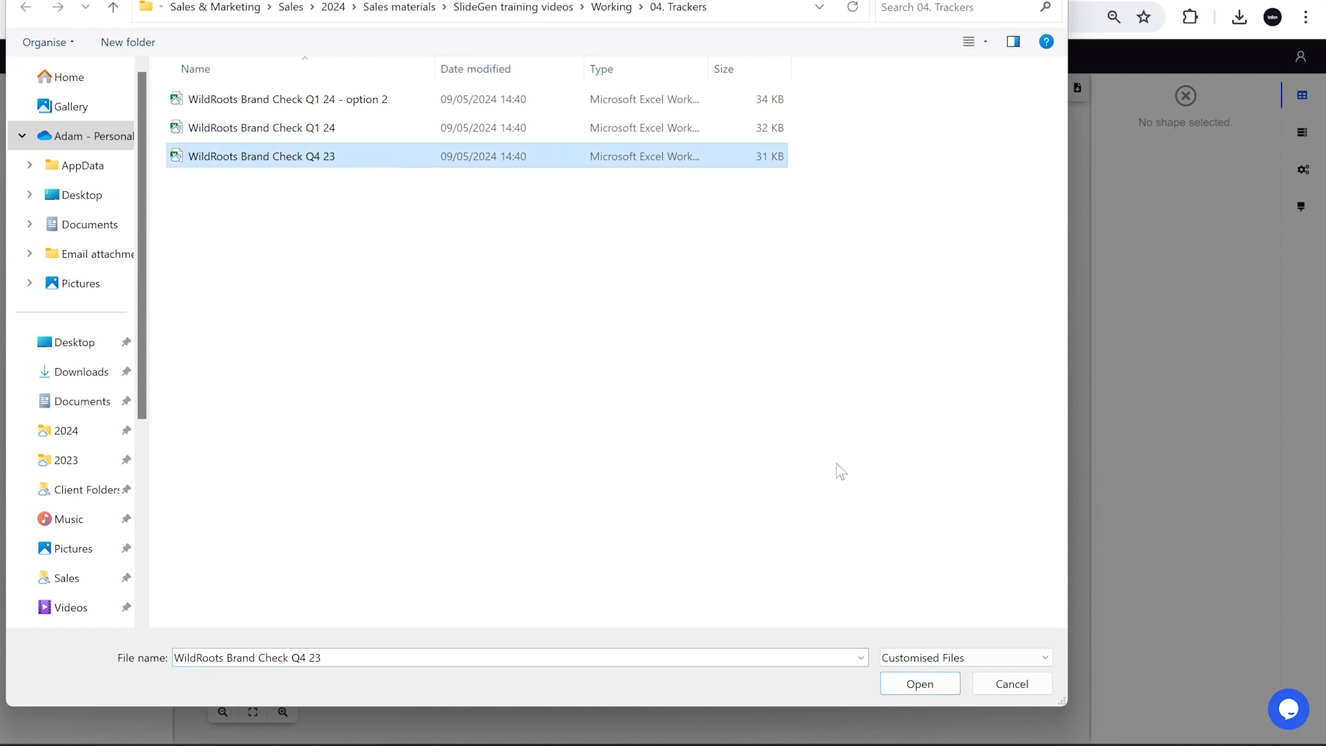
click(941, 689)
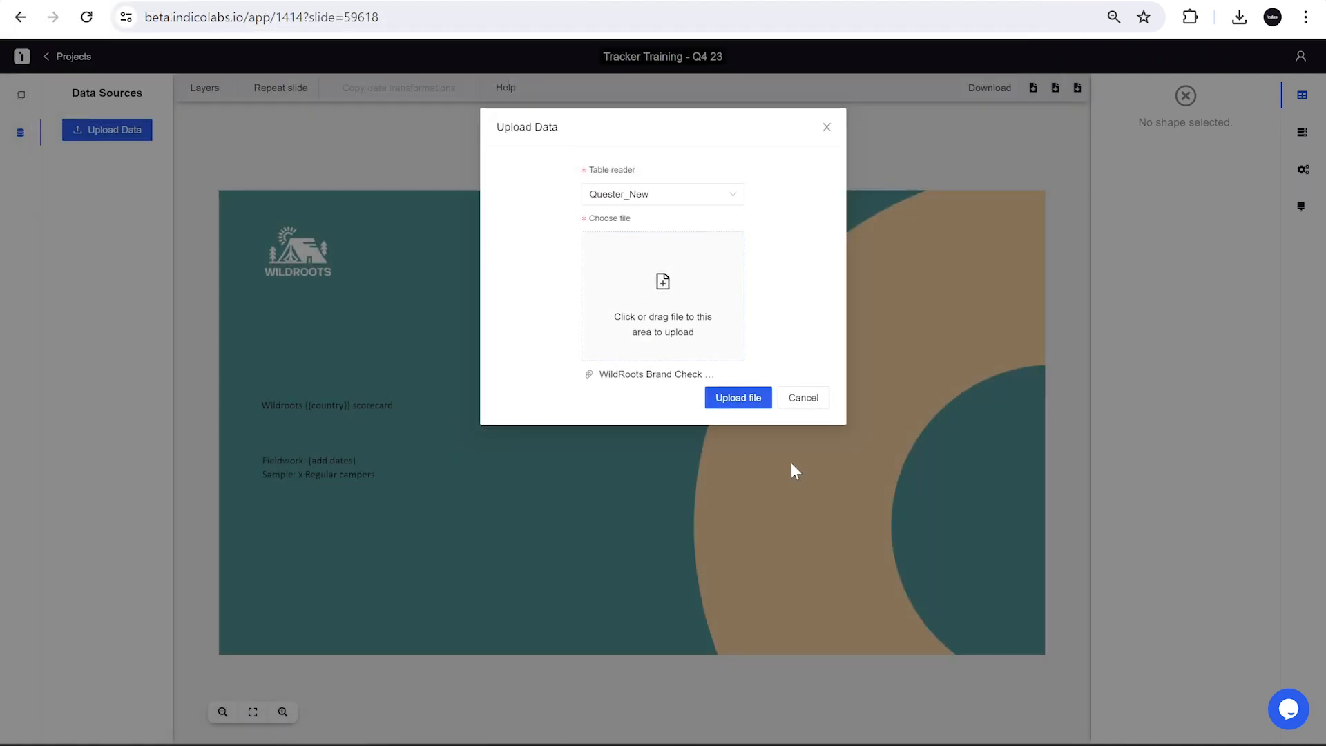
click(743, 401)
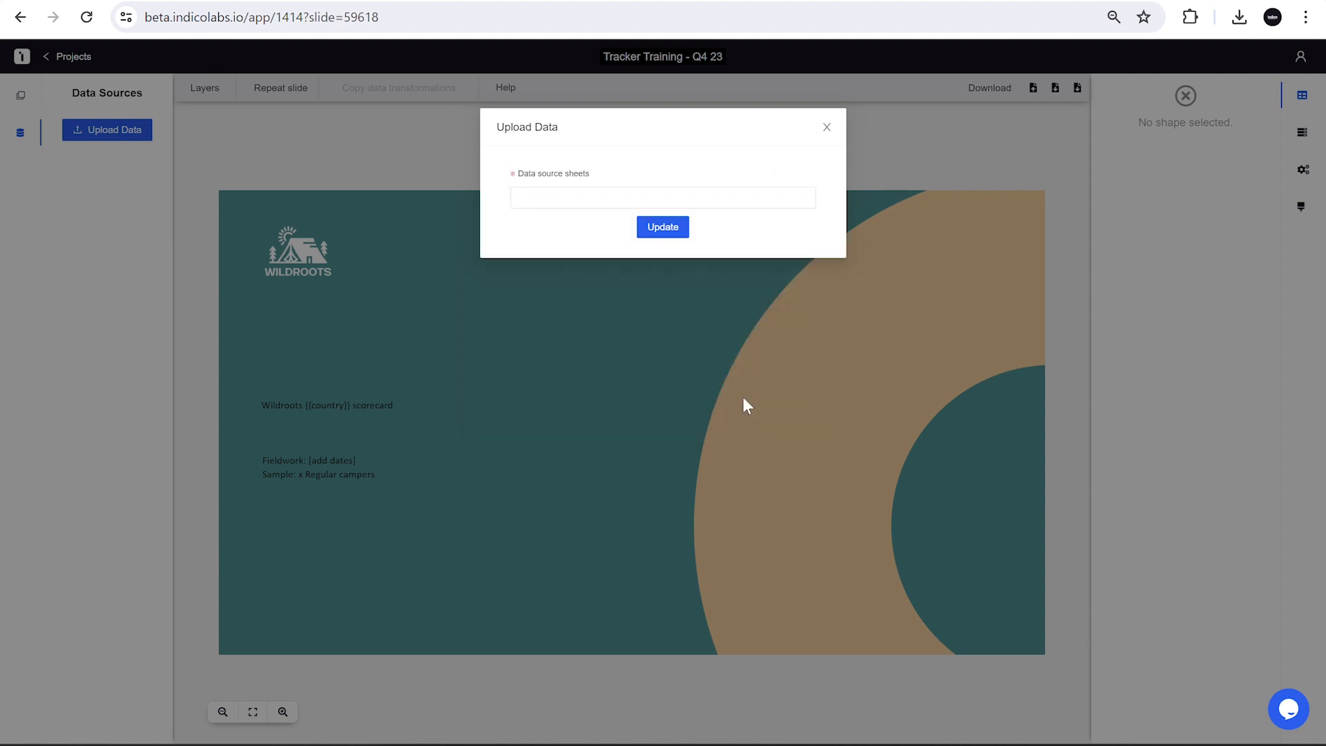
click(565, 198)
click(565, 257)
click(663, 228)
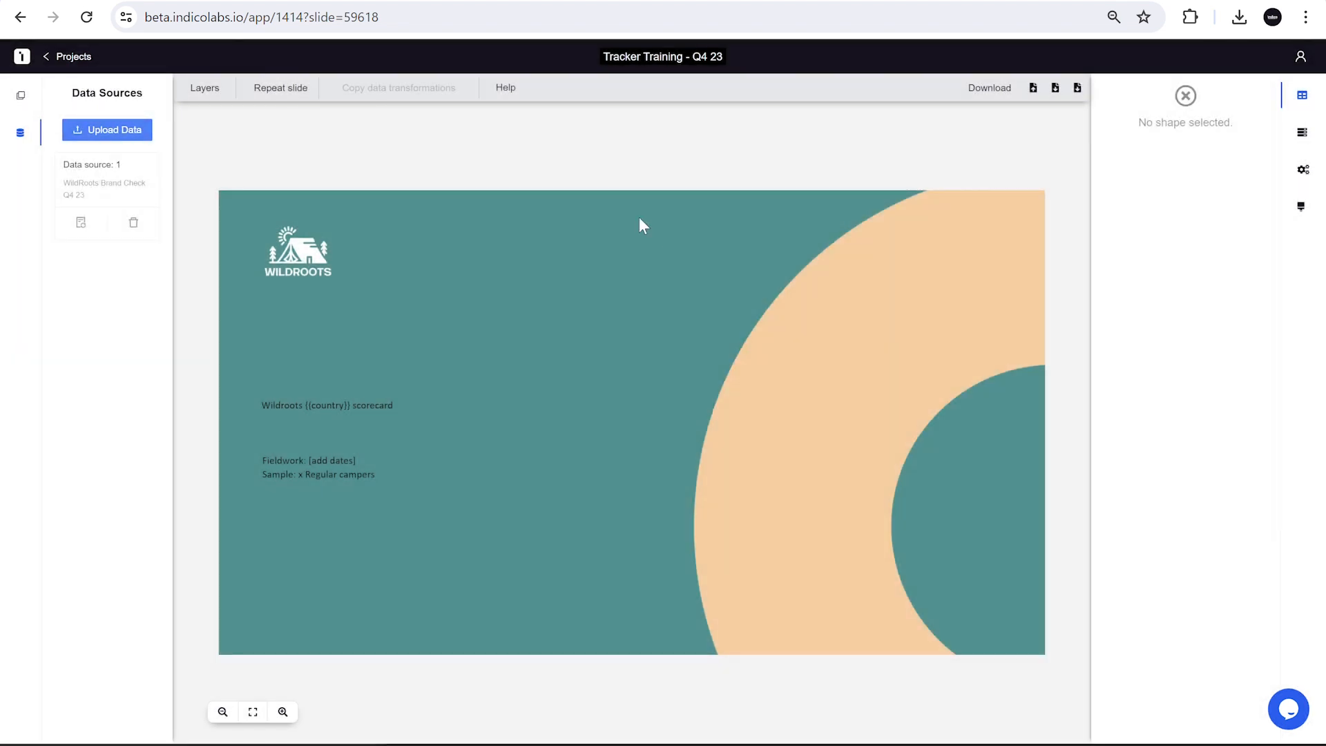
On the Brand Funnels slide, examine the WildRoots placeholders for unaided awareness, aided awareness, consideration and purchased
click(20, 95)
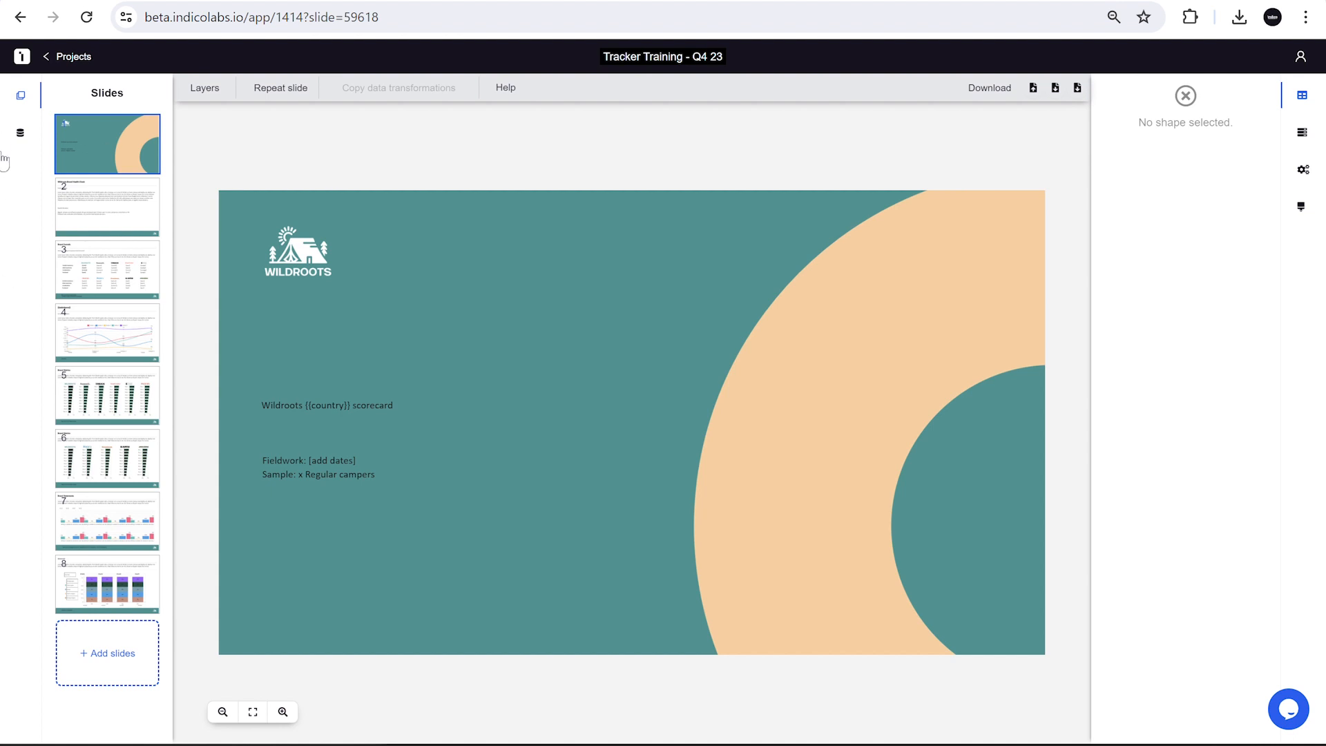
click(94, 271)
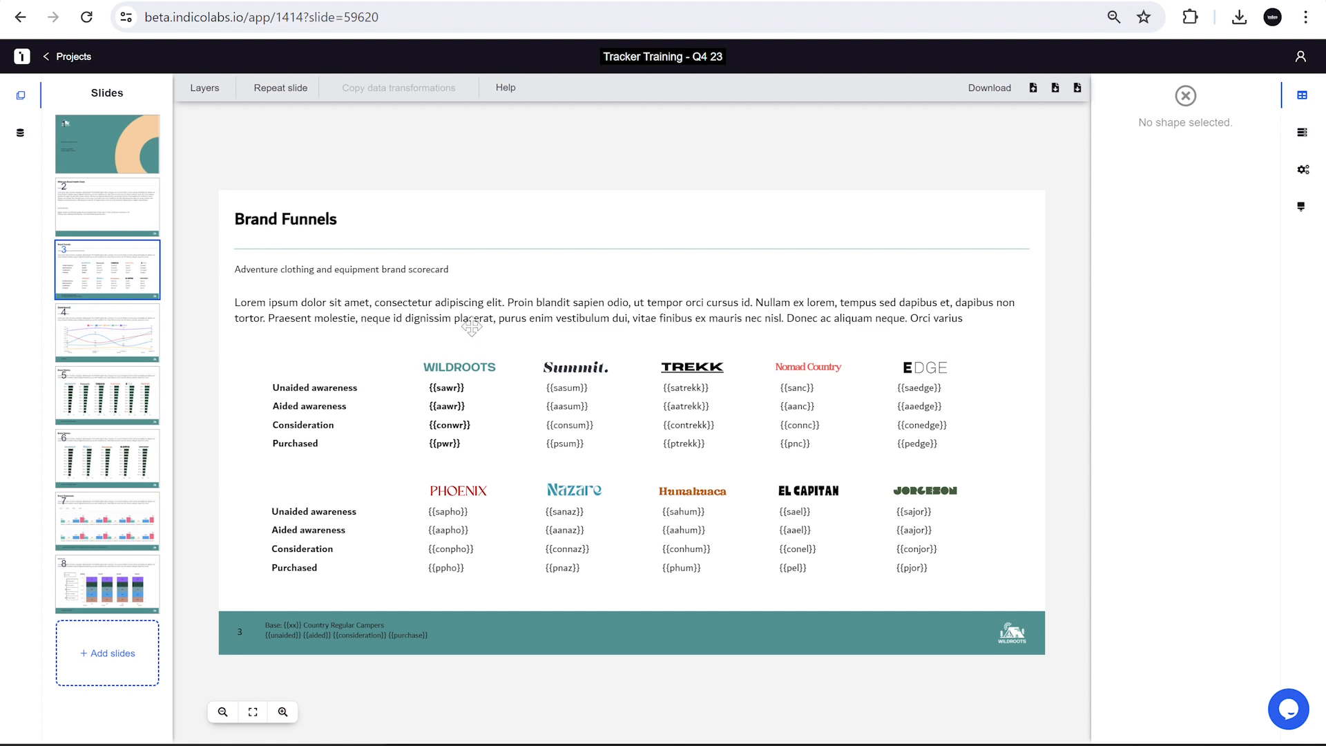
click(453, 387)
click(466, 420)
click(465, 415)
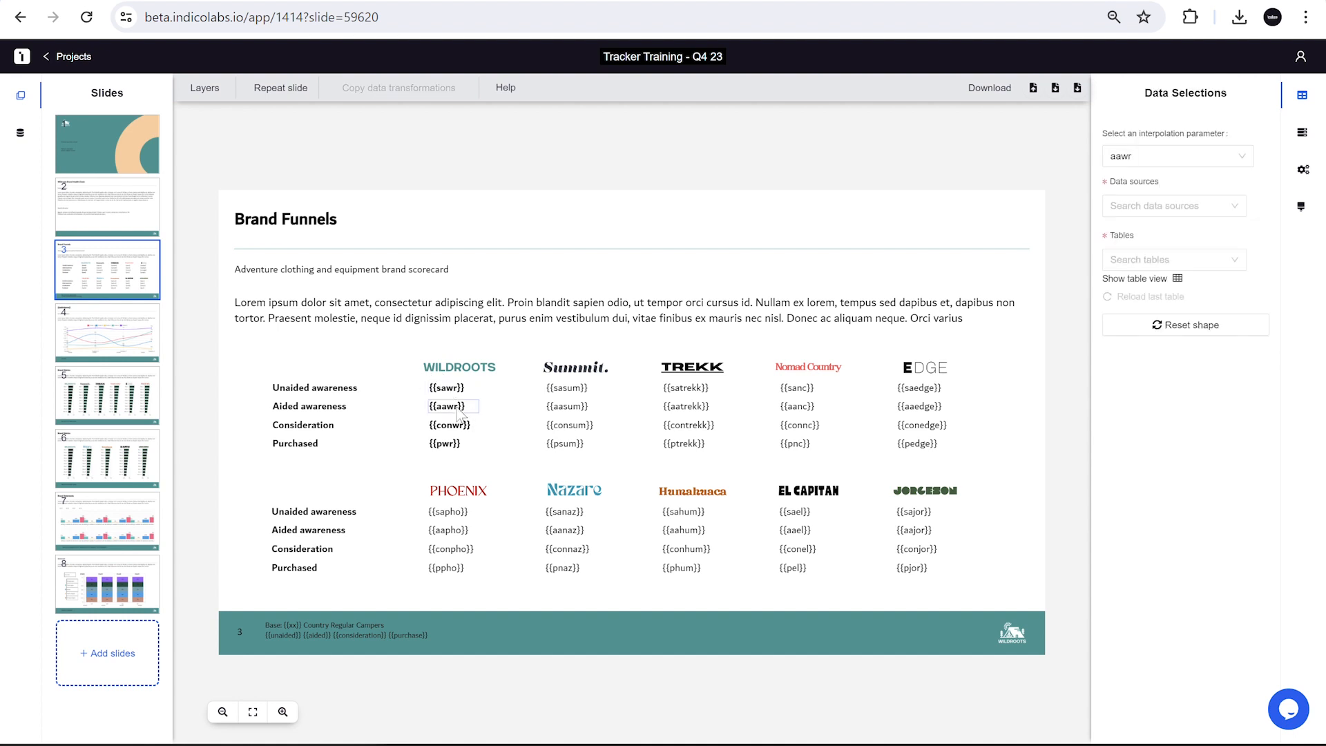
click(466, 433)
click(453, 444)
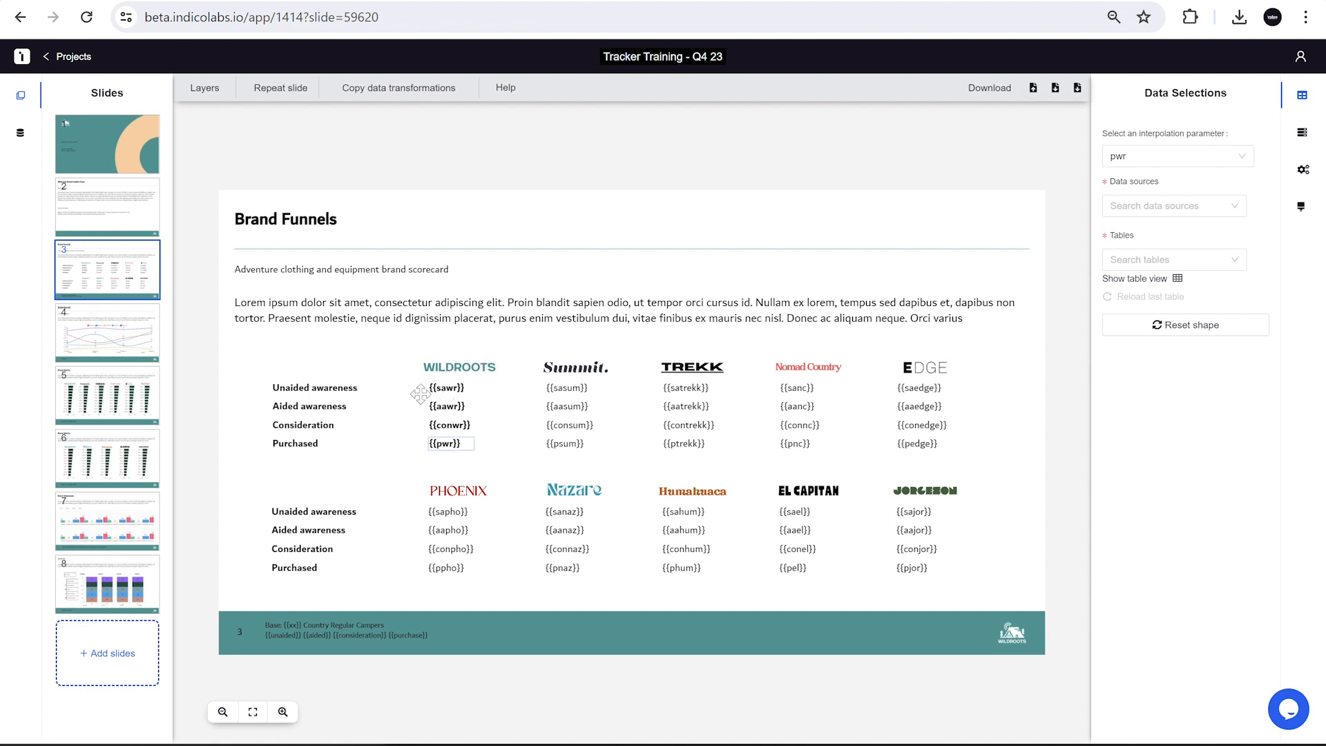
Link the WildRoots unaided awareness placeholder to the Q4 23 WildRoots cell of table Q1_a in the WildRoots Brand Check Q4 23 source
click(453, 389)
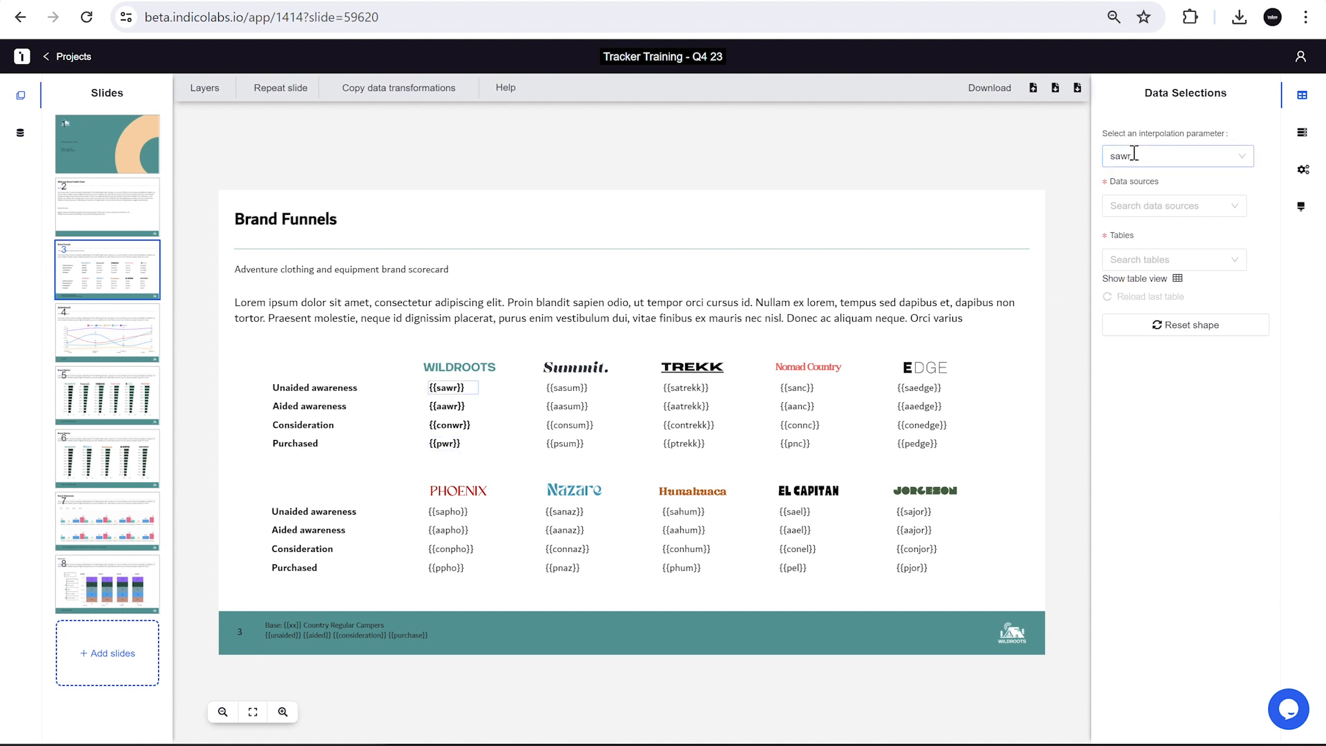
click(1134, 205)
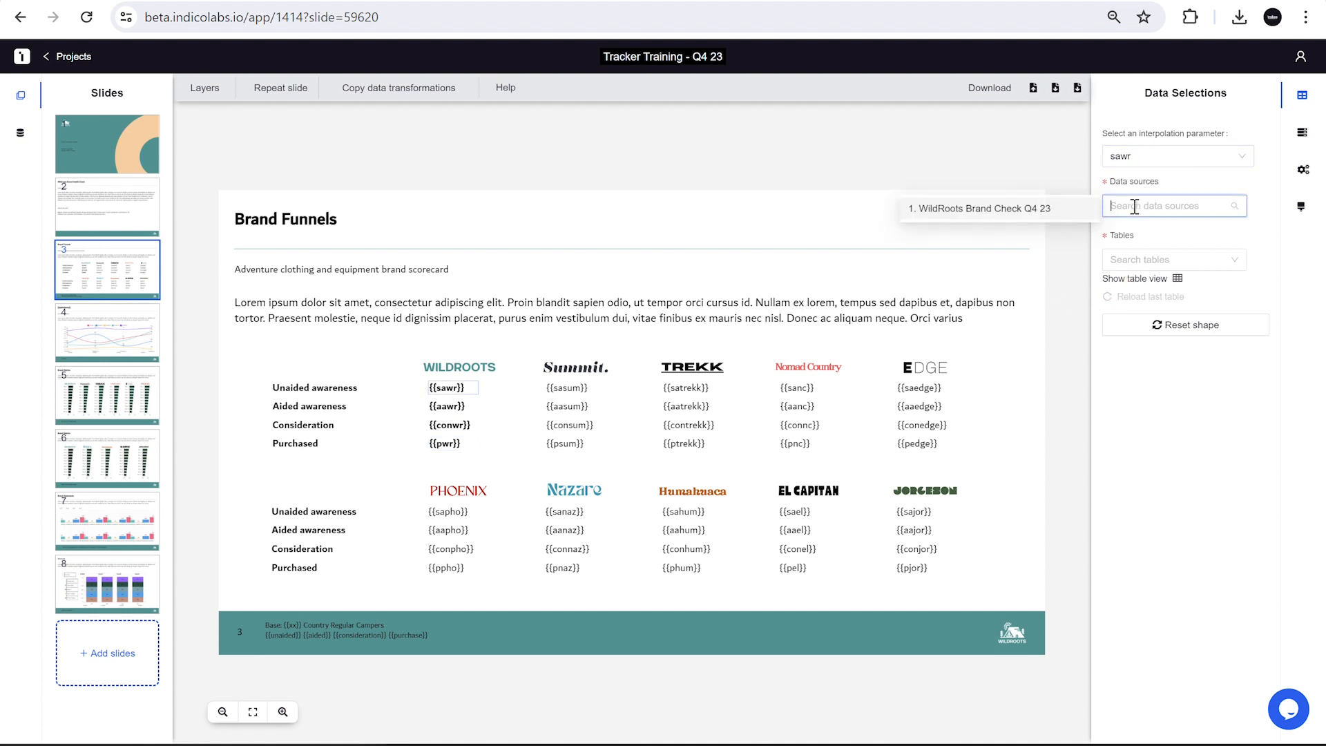
click(1042, 207)
click(1105, 258)
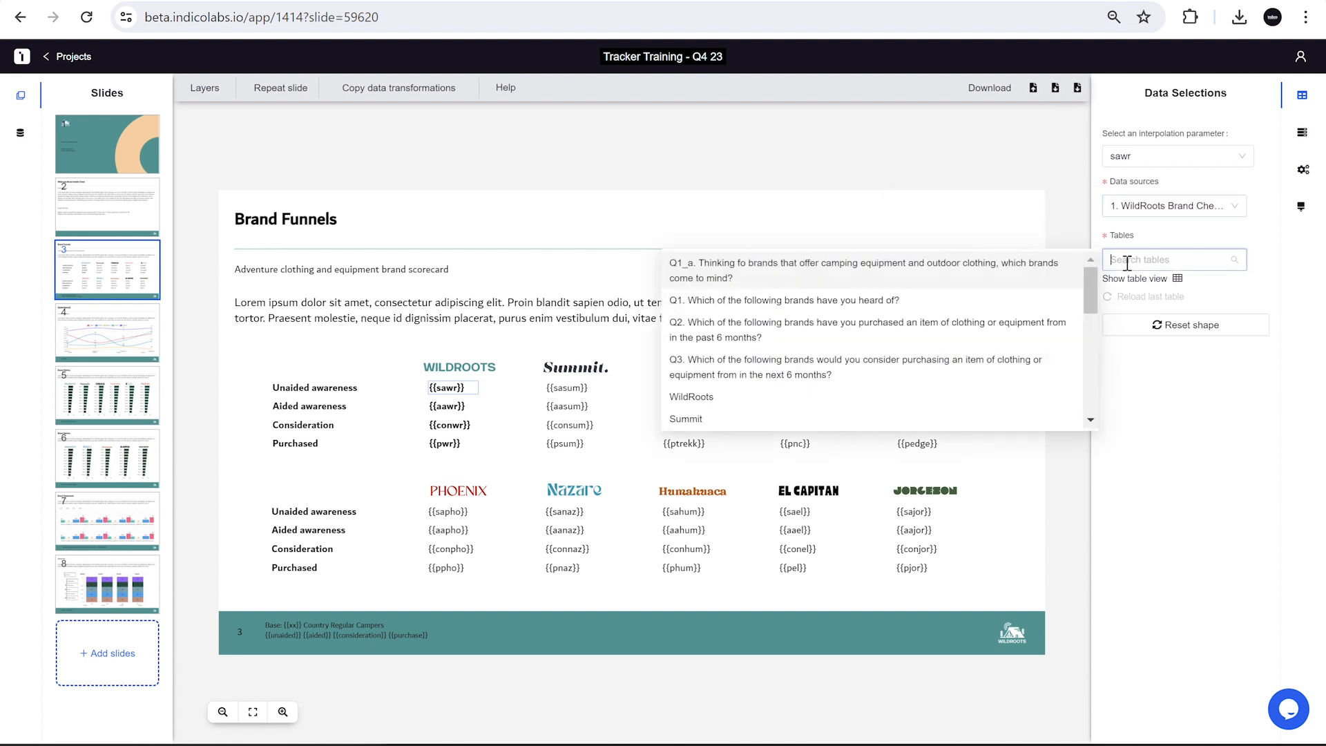
click(872, 276)
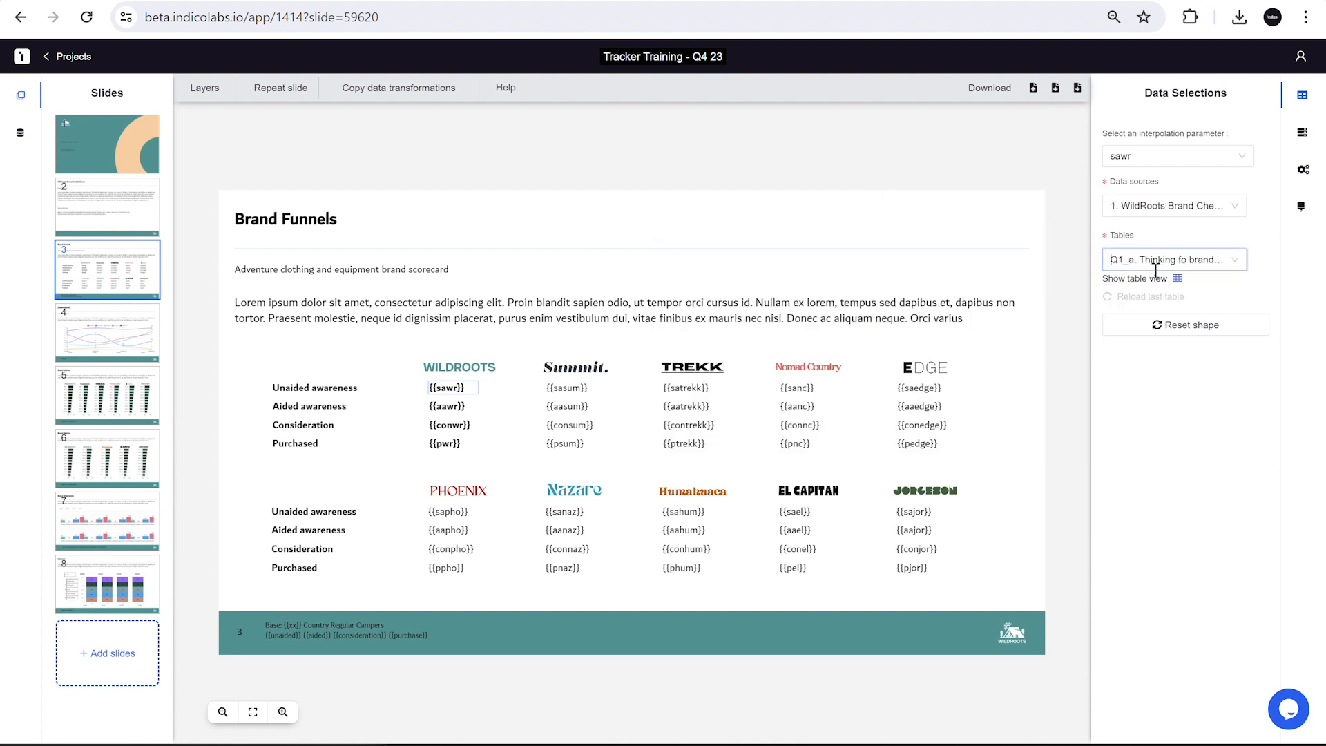
click(1177, 278)
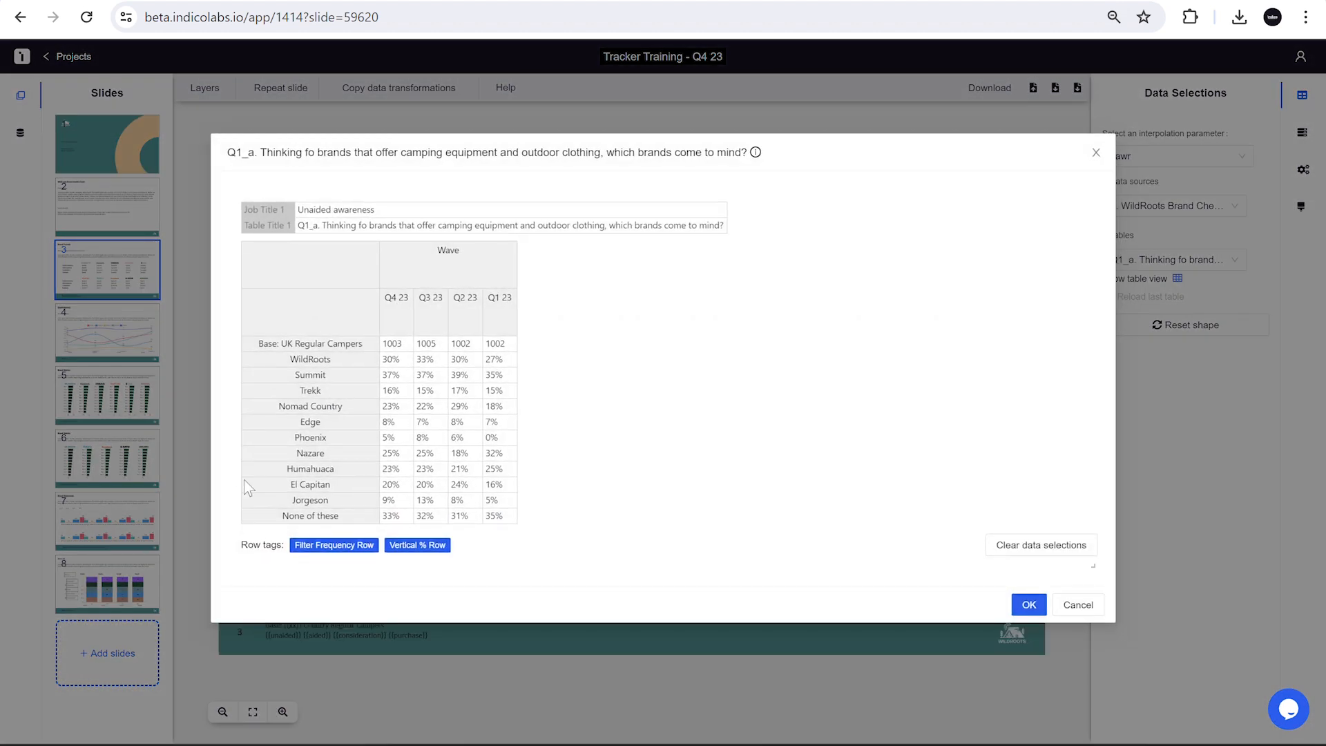
click(395, 363)
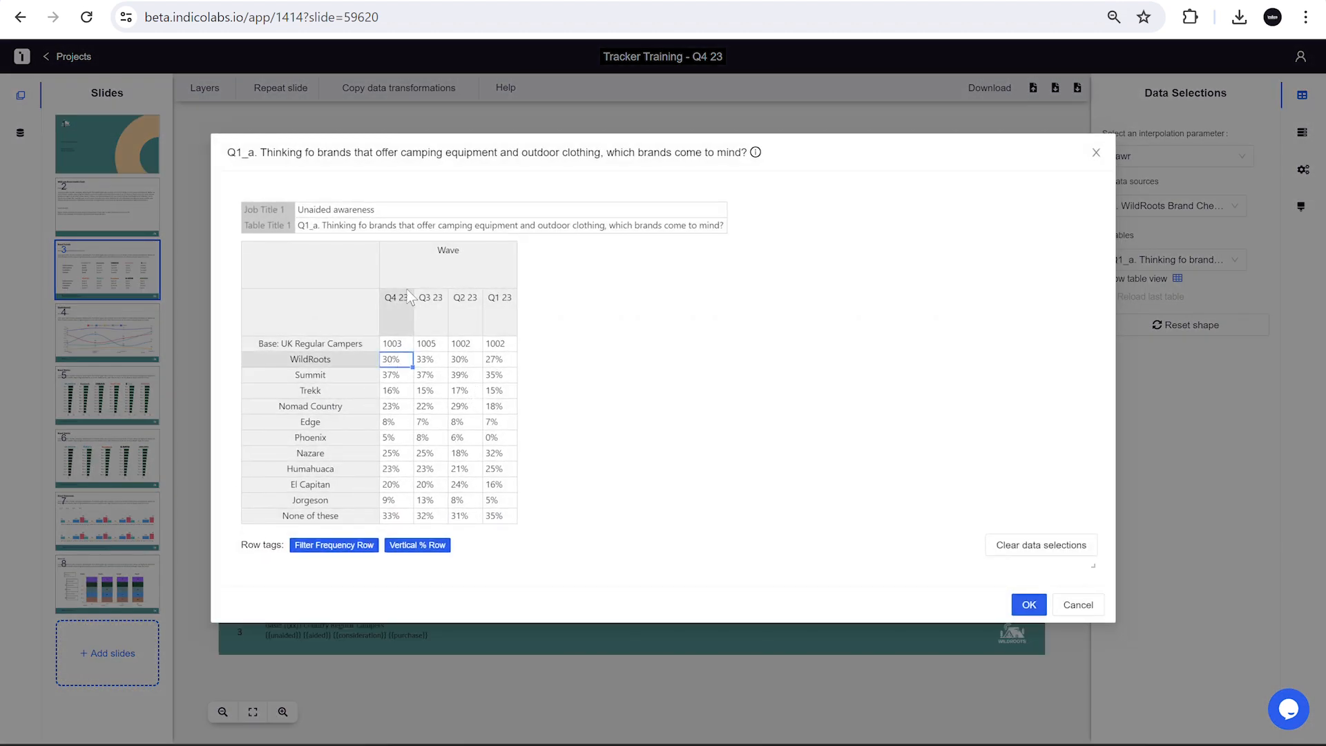
click(1031, 612)
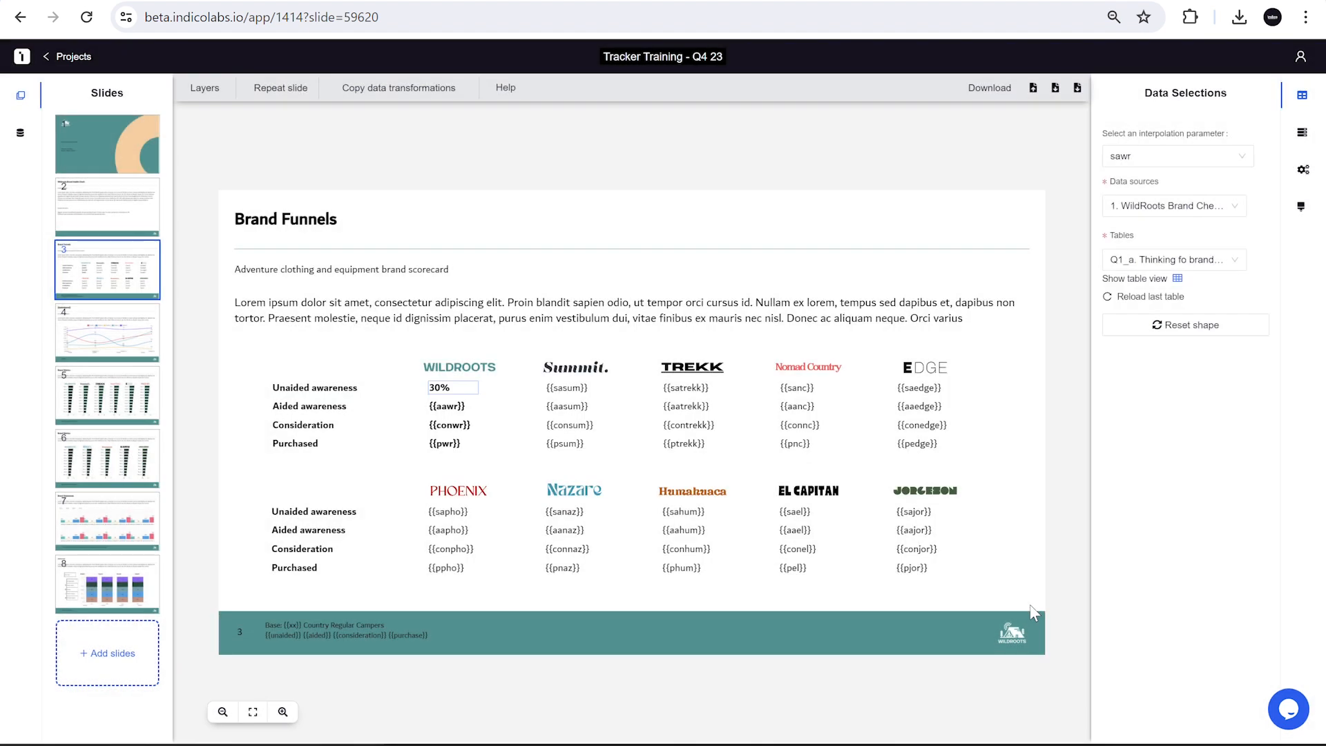
Link the WildRoots aided awareness placeholder to the Q4 23 WildRoots cell of the Q1 brands-heard-of table
click(449, 406)
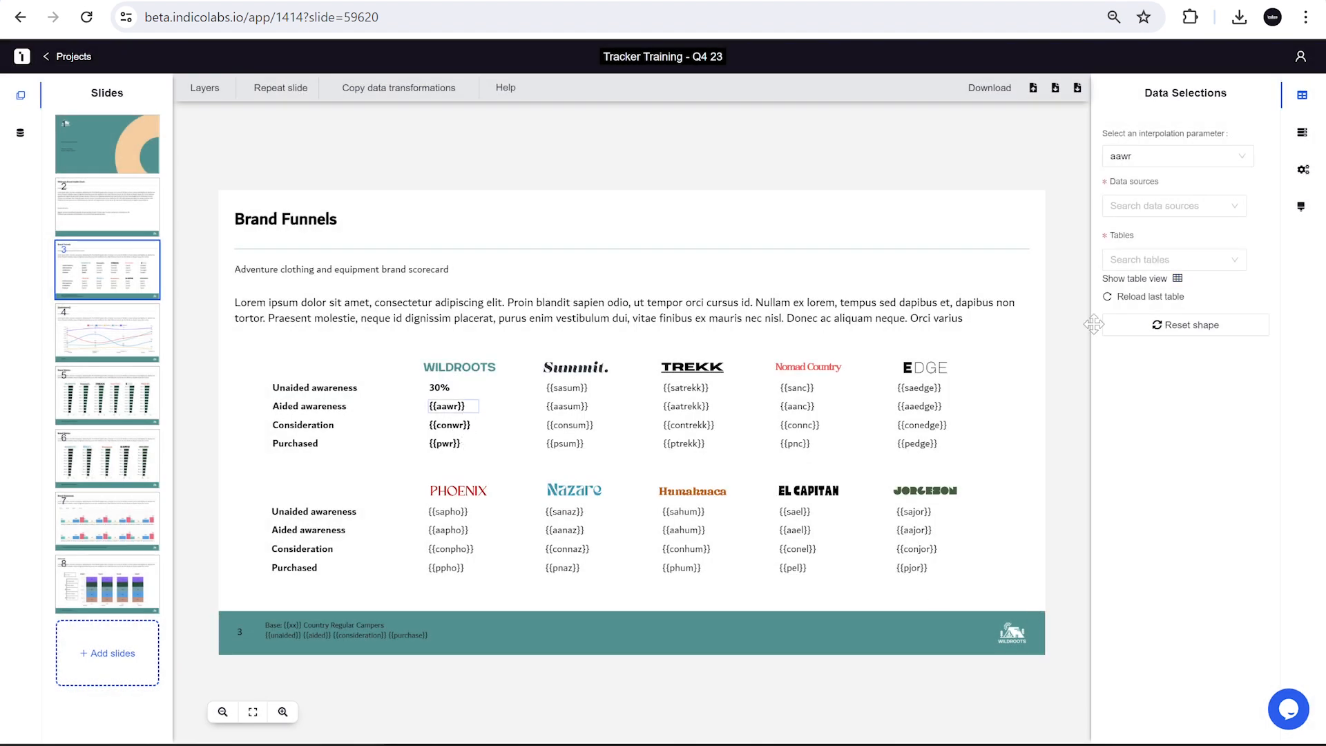
click(1128, 304)
click(1151, 208)
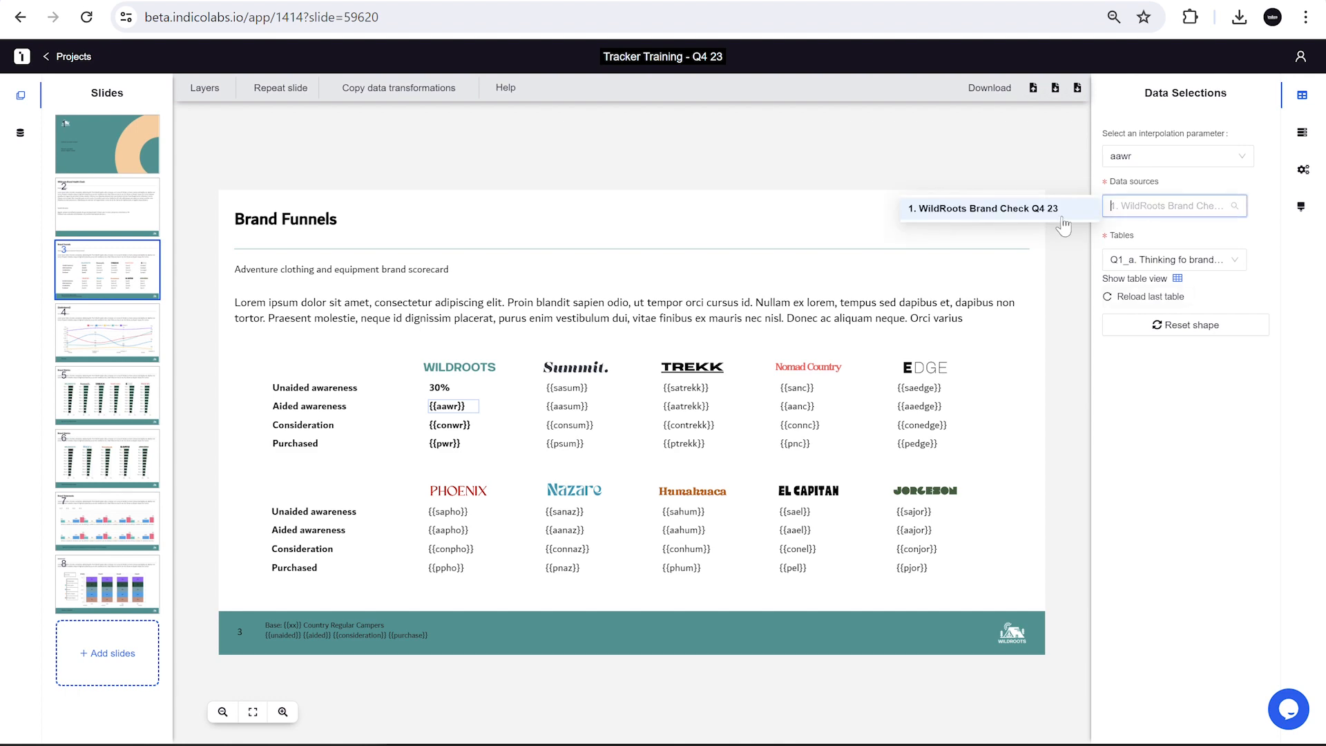
click(1122, 250)
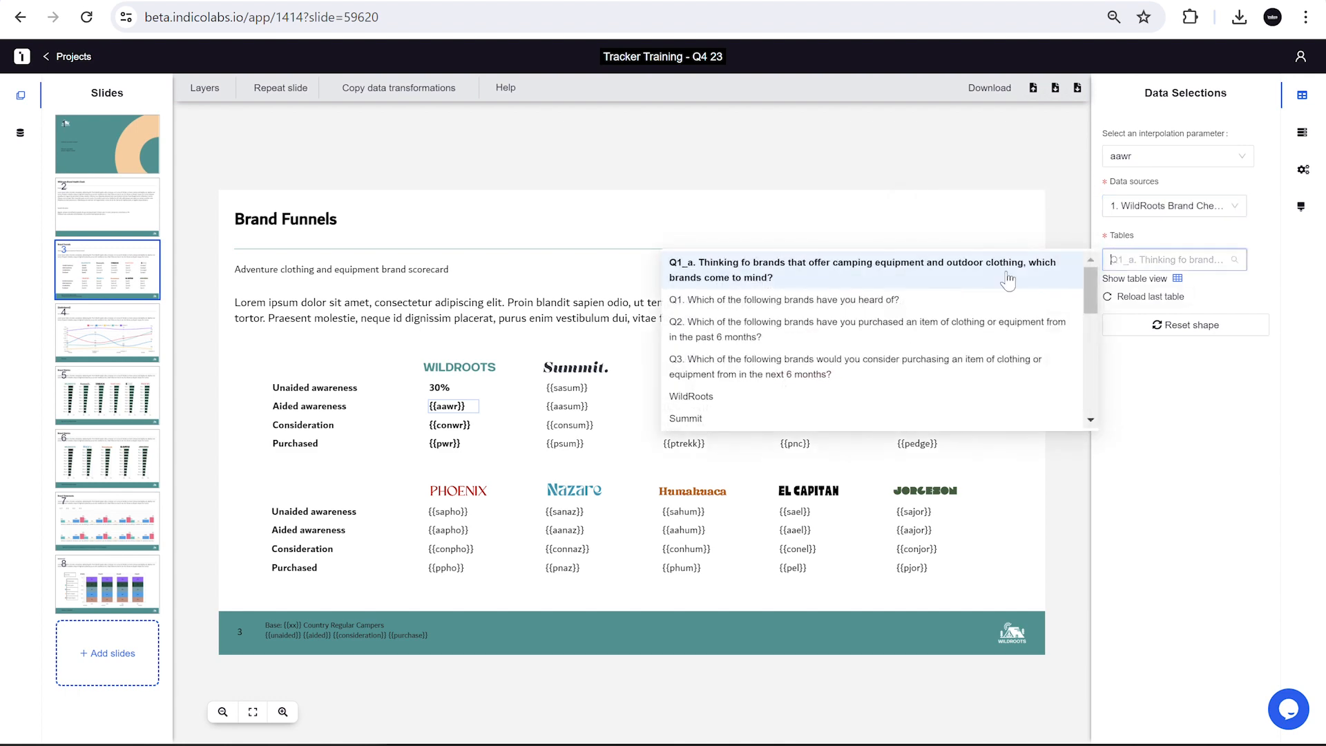
click(923, 298)
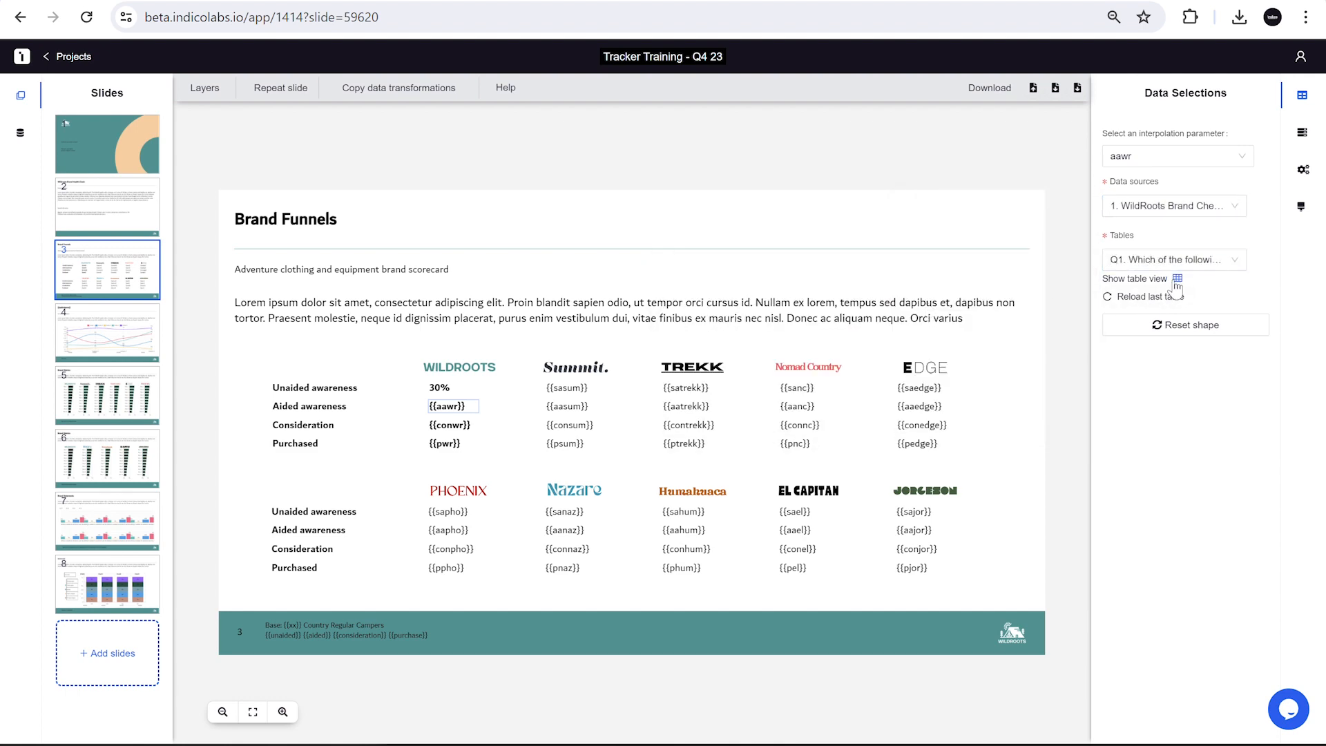
click(1148, 280)
click(402, 359)
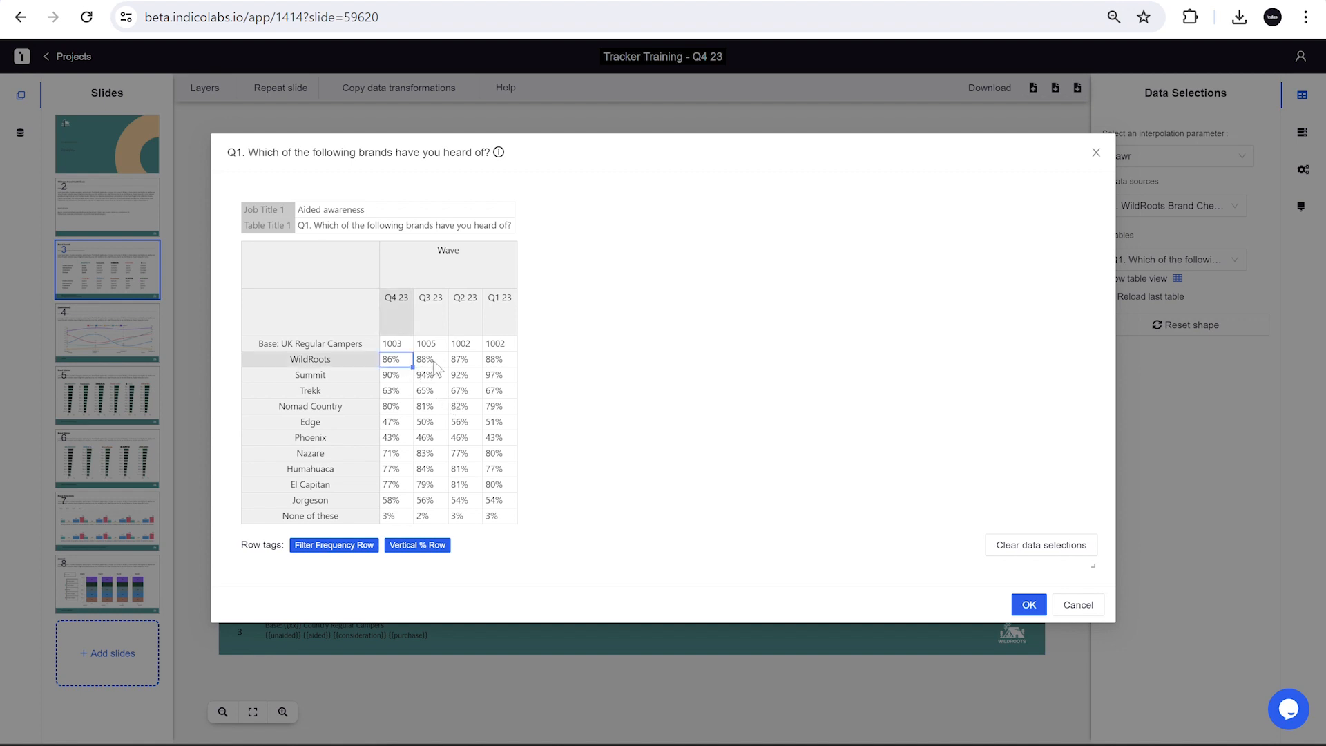
click(1027, 604)
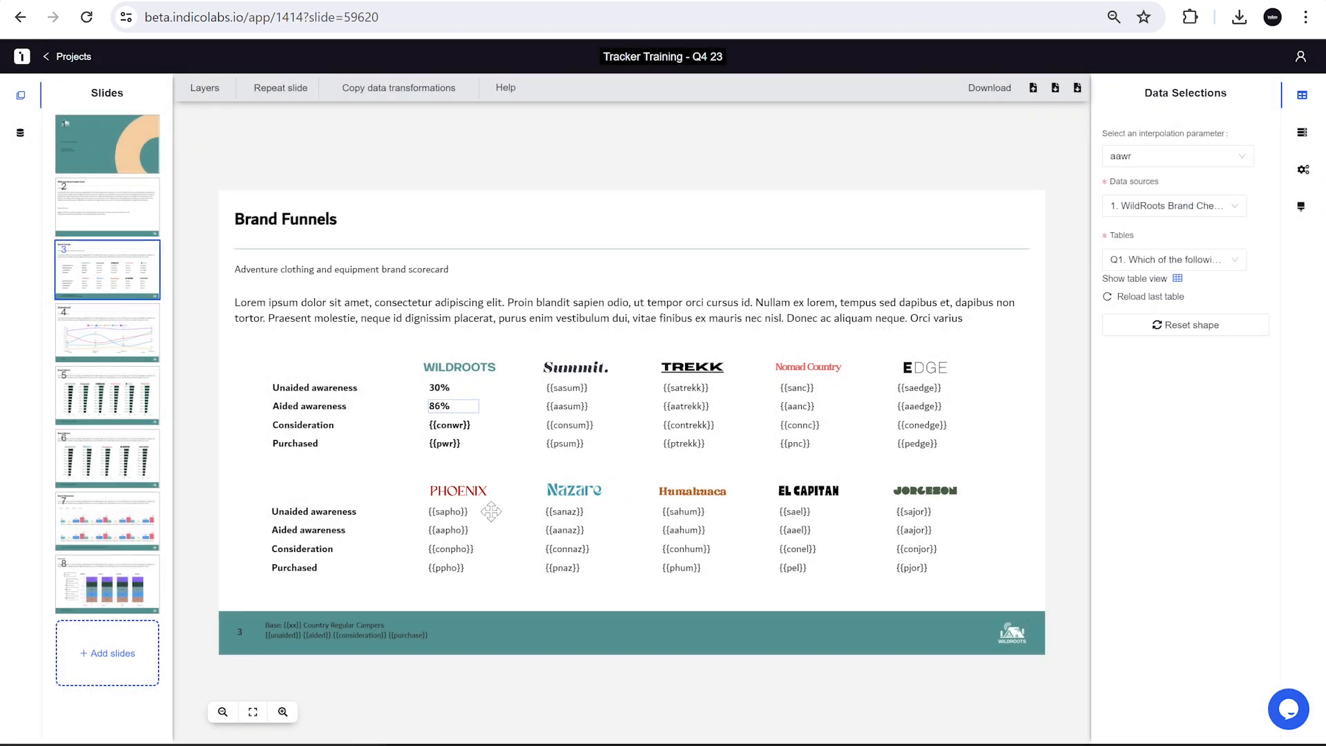
Link the WildRoots consideration placeholder to the Q4 23 WildRoots cell of the Q3 purchase consideration table
click(455, 434)
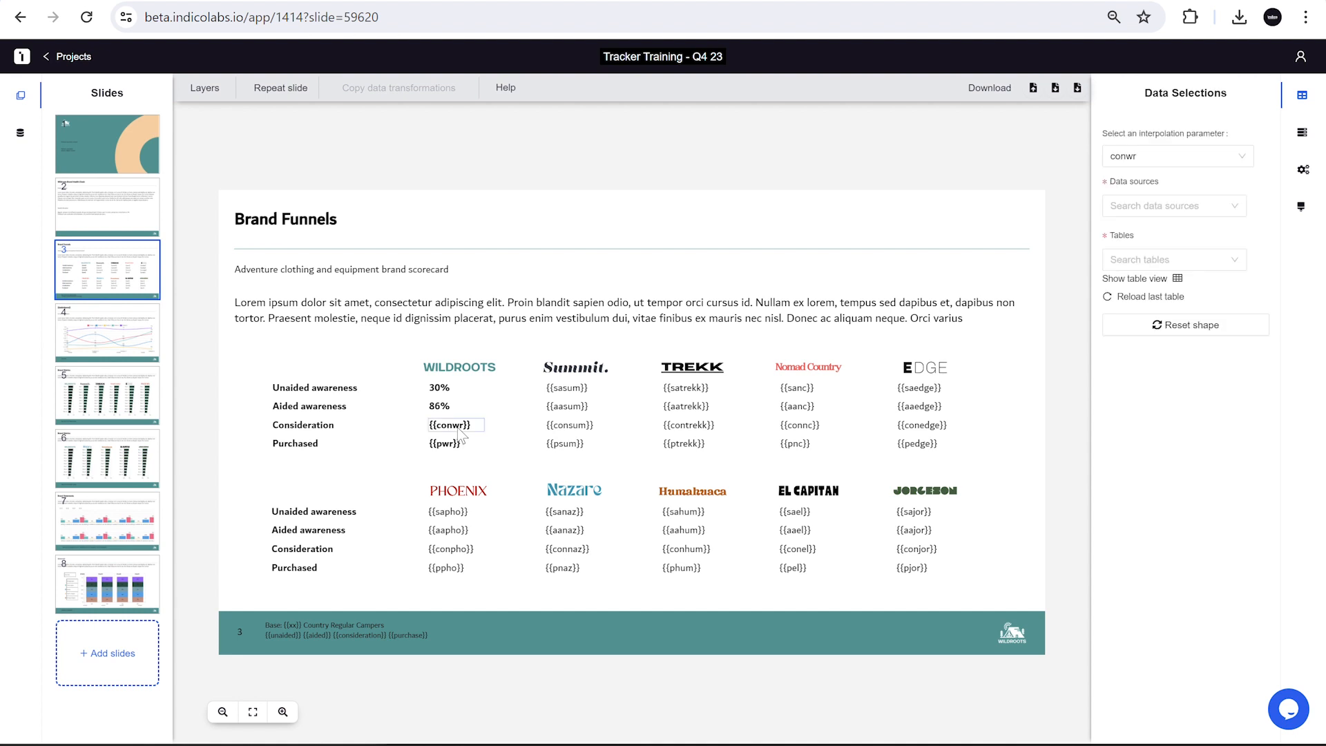
click(1162, 260)
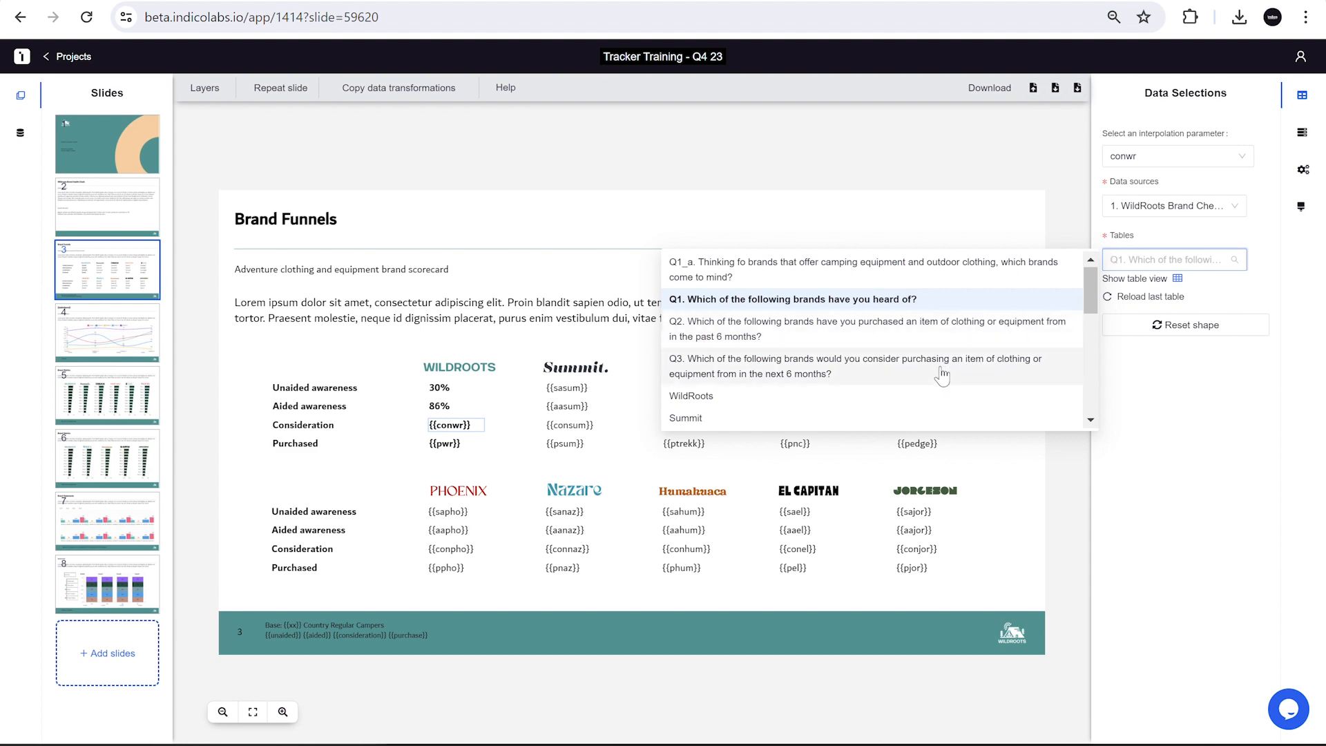
click(766, 377)
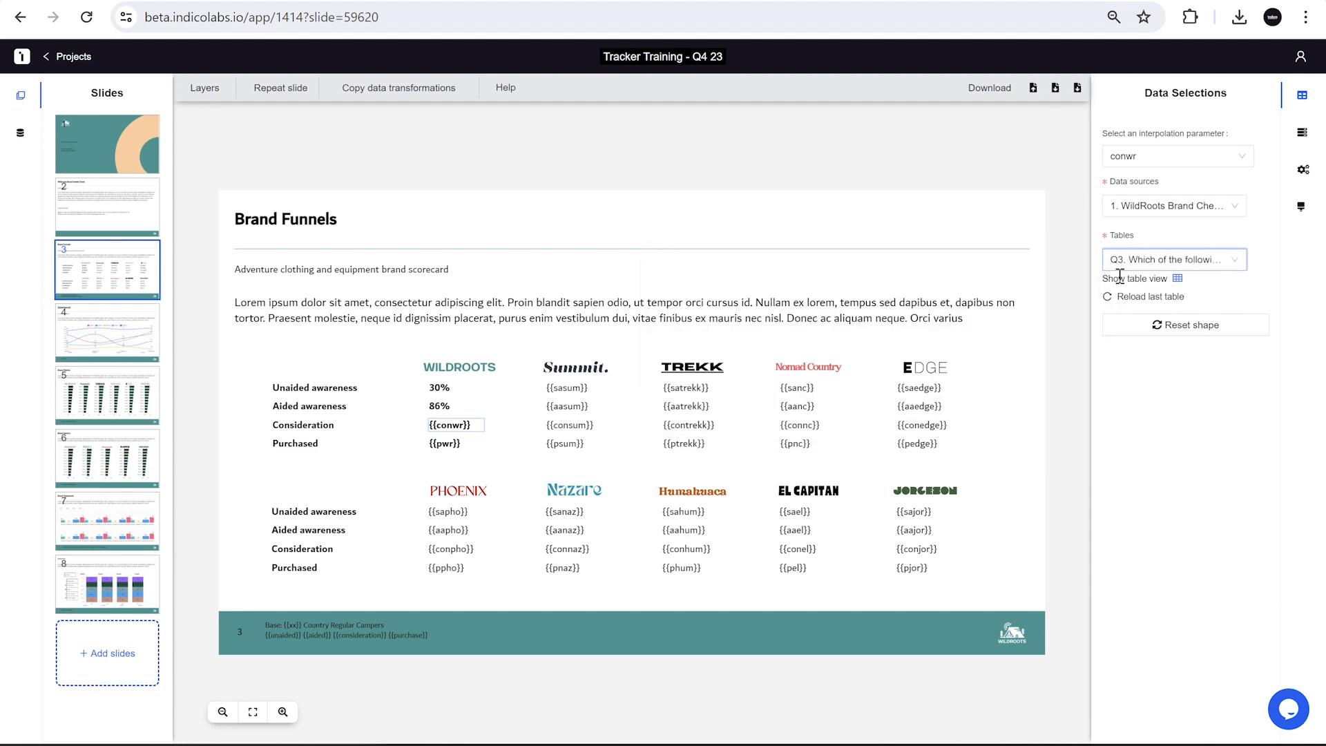
click(1177, 279)
click(401, 364)
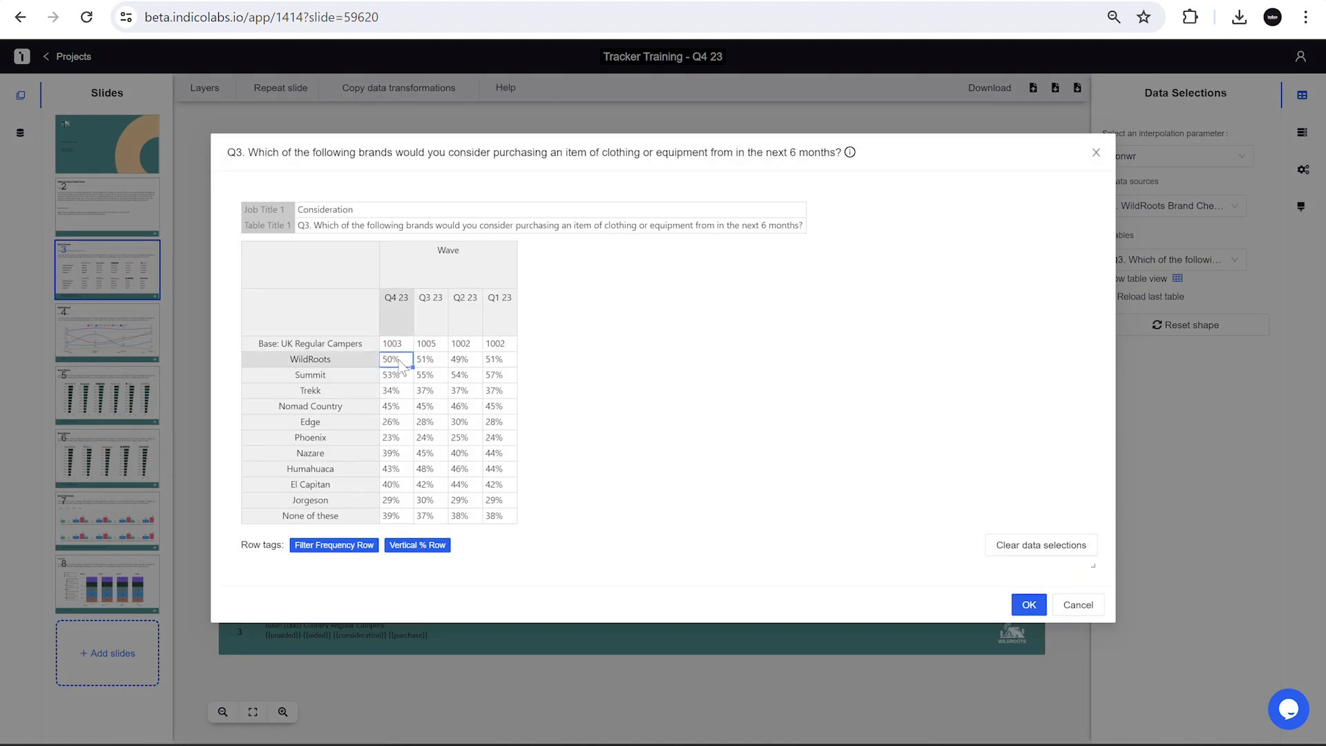
click(1028, 605)
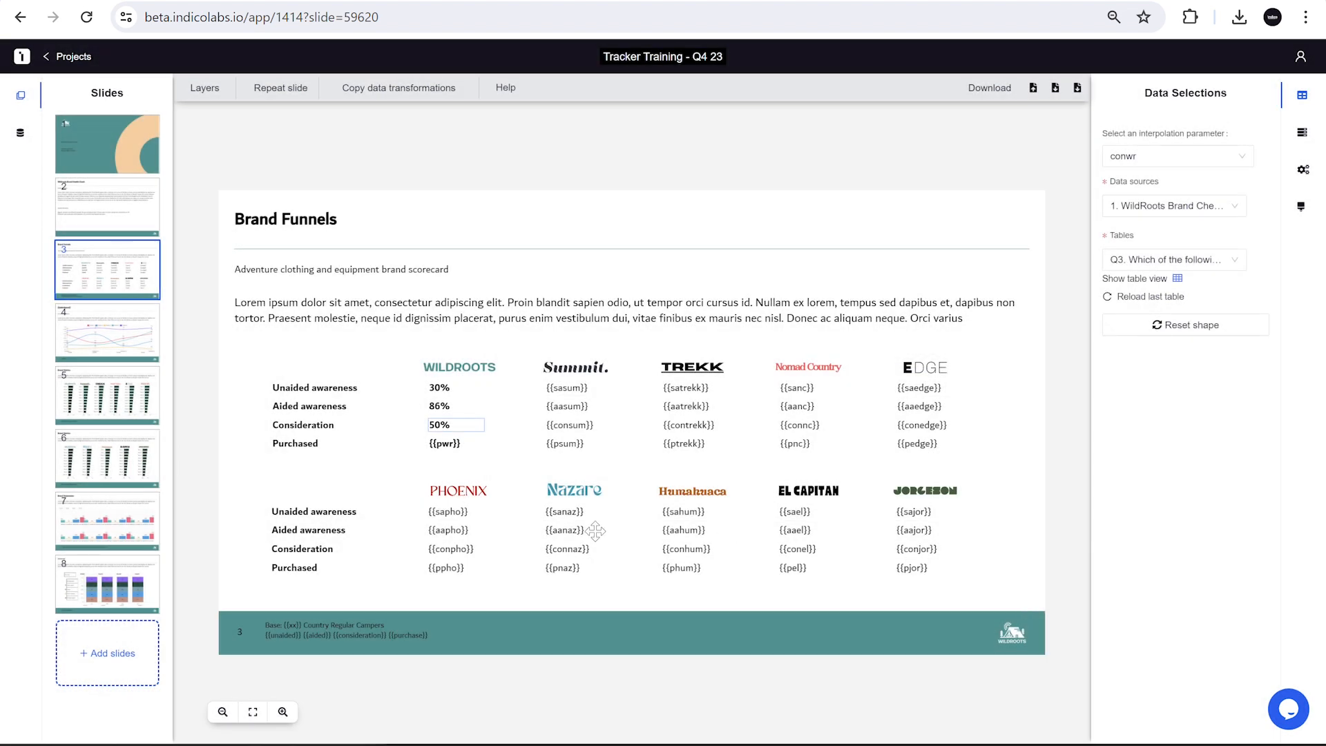
Link the WildRoots purchased placeholder to the Q4 23 WildRoots cell of the Q2 past-6-months purchase table
click(451, 446)
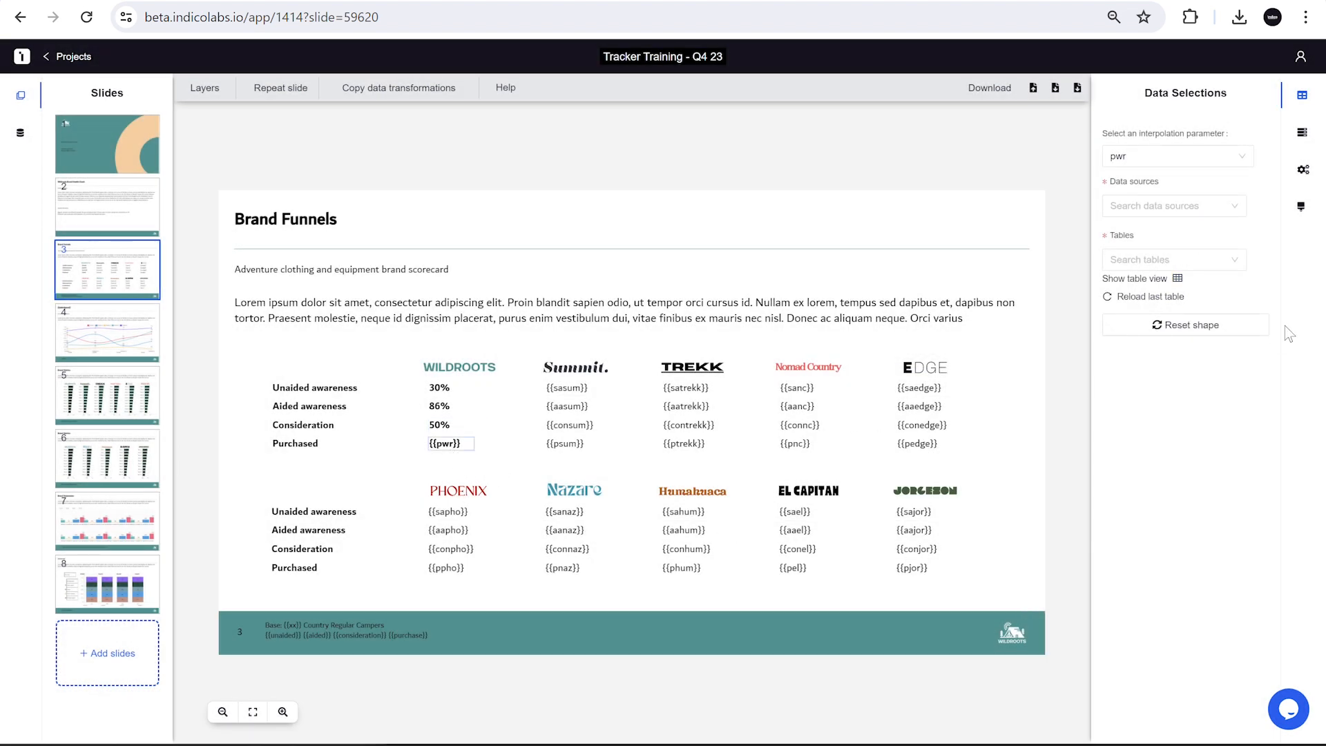
click(1163, 302)
click(1177, 259)
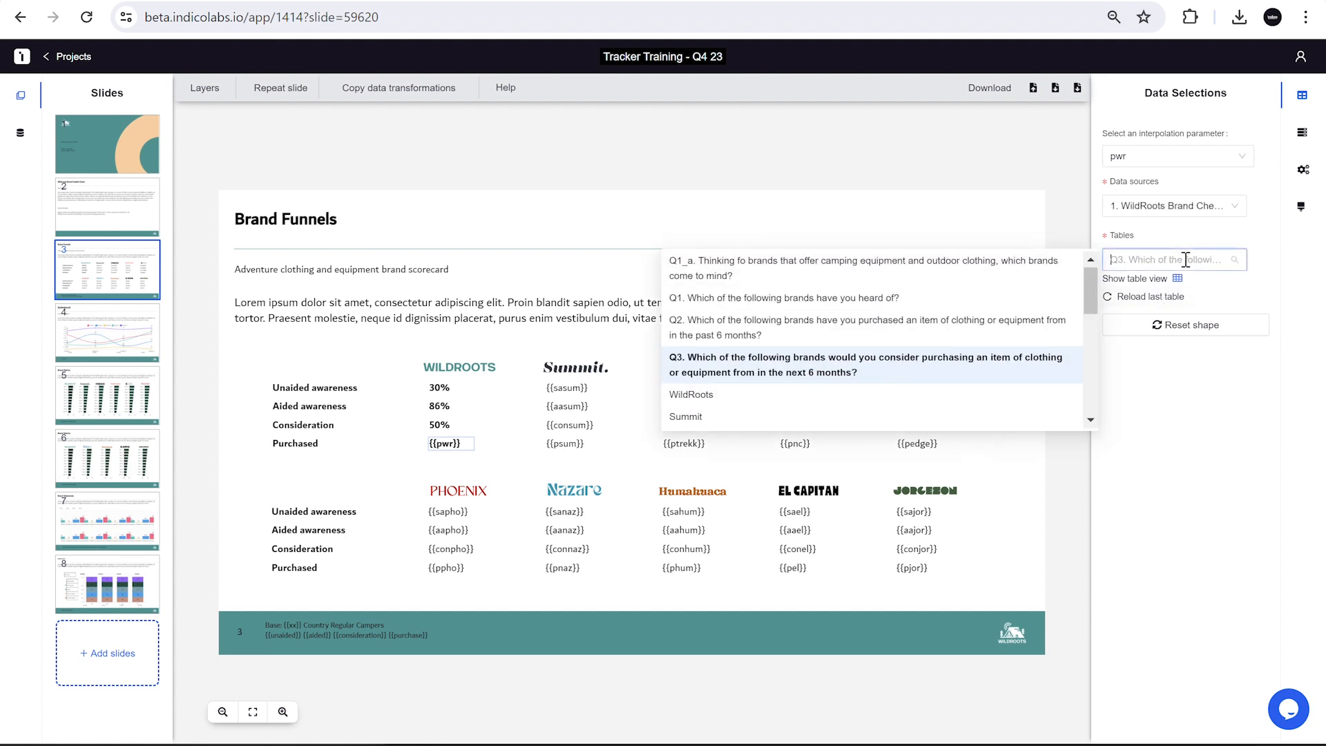
click(856, 330)
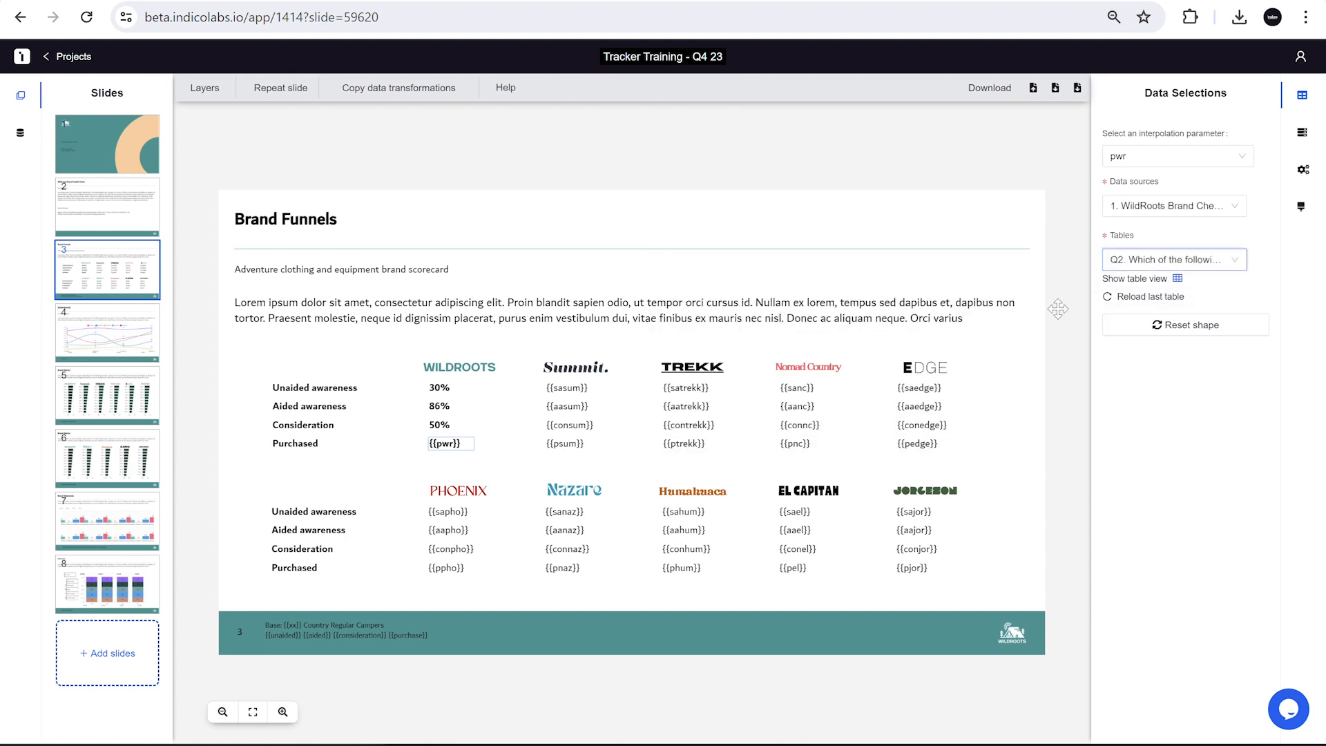
click(1177, 280)
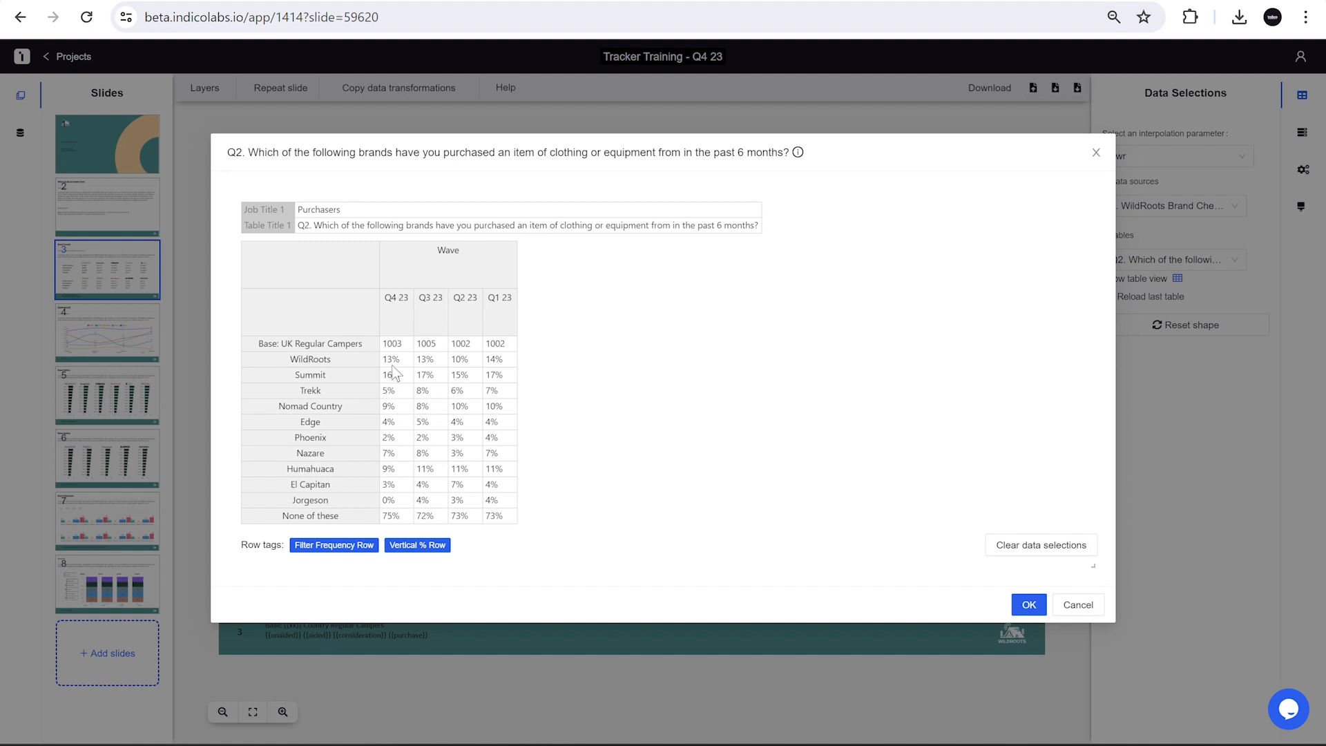
click(392, 364)
click(1026, 609)
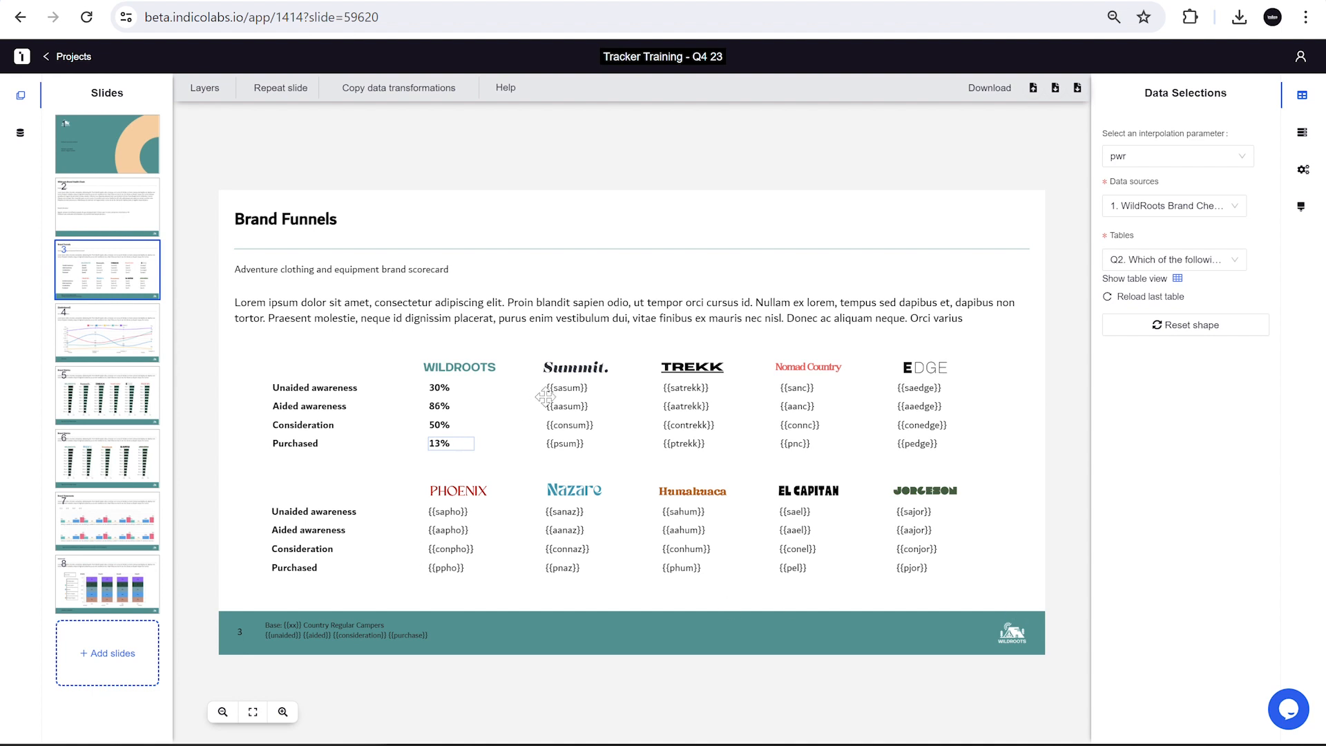
Link the Summit and Trekk unaided awareness placeholders to their Q4 23 cells in table Q1_a
click(549, 388)
click(1178, 279)
click(400, 375)
click(1028, 605)
click(680, 388)
click(1177, 279)
click(401, 392)
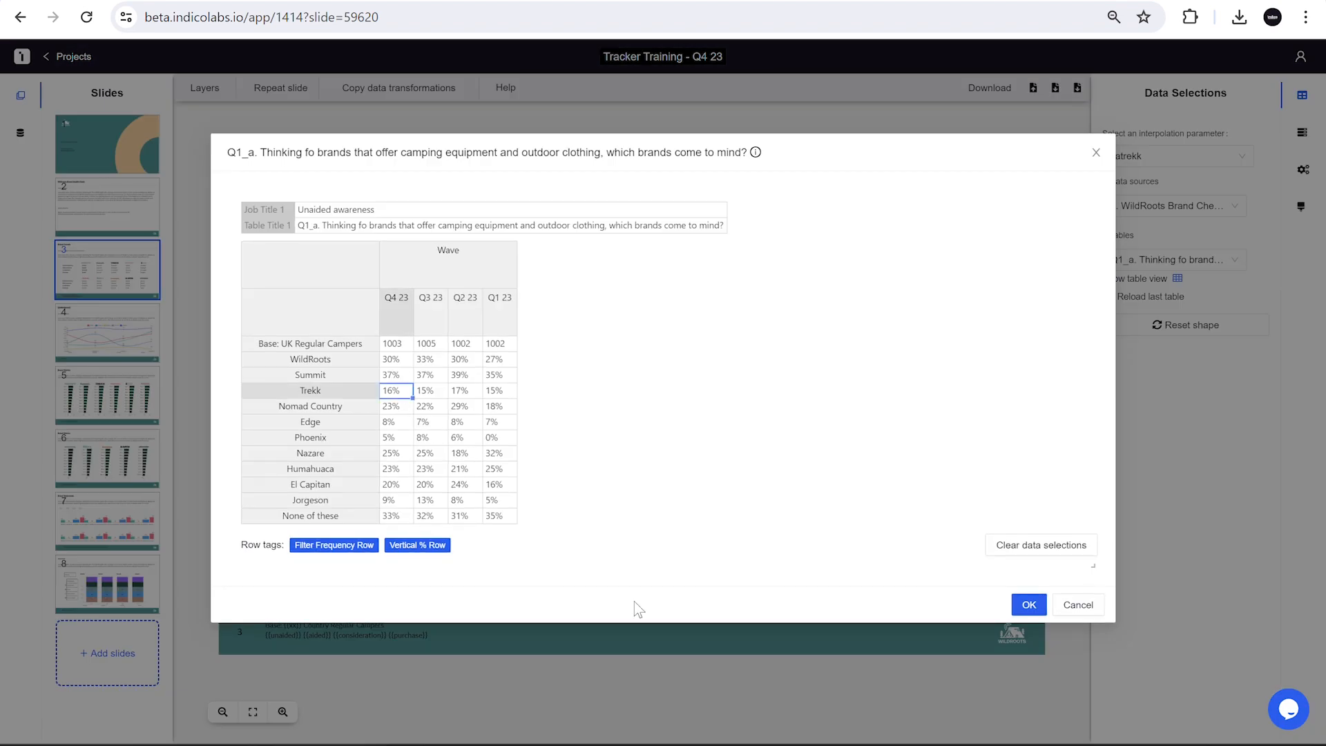
click(1027, 605)
Link the Nomad Country and Edge unaided awareness placeholders to their Q4 23 cells in table Q1_a
click(794, 388)
click(1178, 279)
click(399, 406)
click(1027, 605)
click(915, 388)
click(1177, 279)
click(400, 423)
click(1027, 605)
Link the Phoenix and Nazare unaided awareness placeholders to their Q4 23 cells in table Q1_a
click(448, 512)
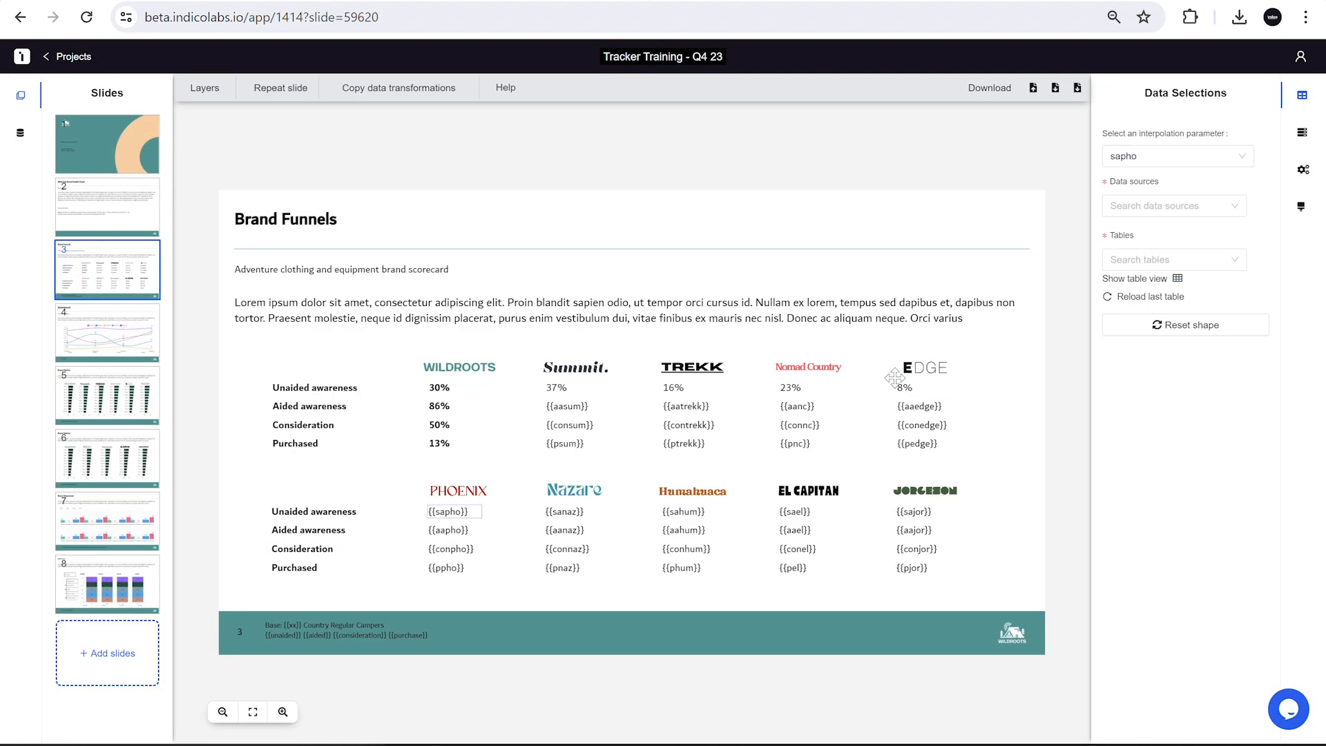
click(1028, 605)
click(565, 512)
click(1178, 279)
click(397, 454)
click(1027, 605)
Link the Humahuaca, El Capitan and Jorgeson unaided awareness placeholders to their Q4 23 cells in table Q1_a
click(682, 511)
click(1177, 279)
click(397, 468)
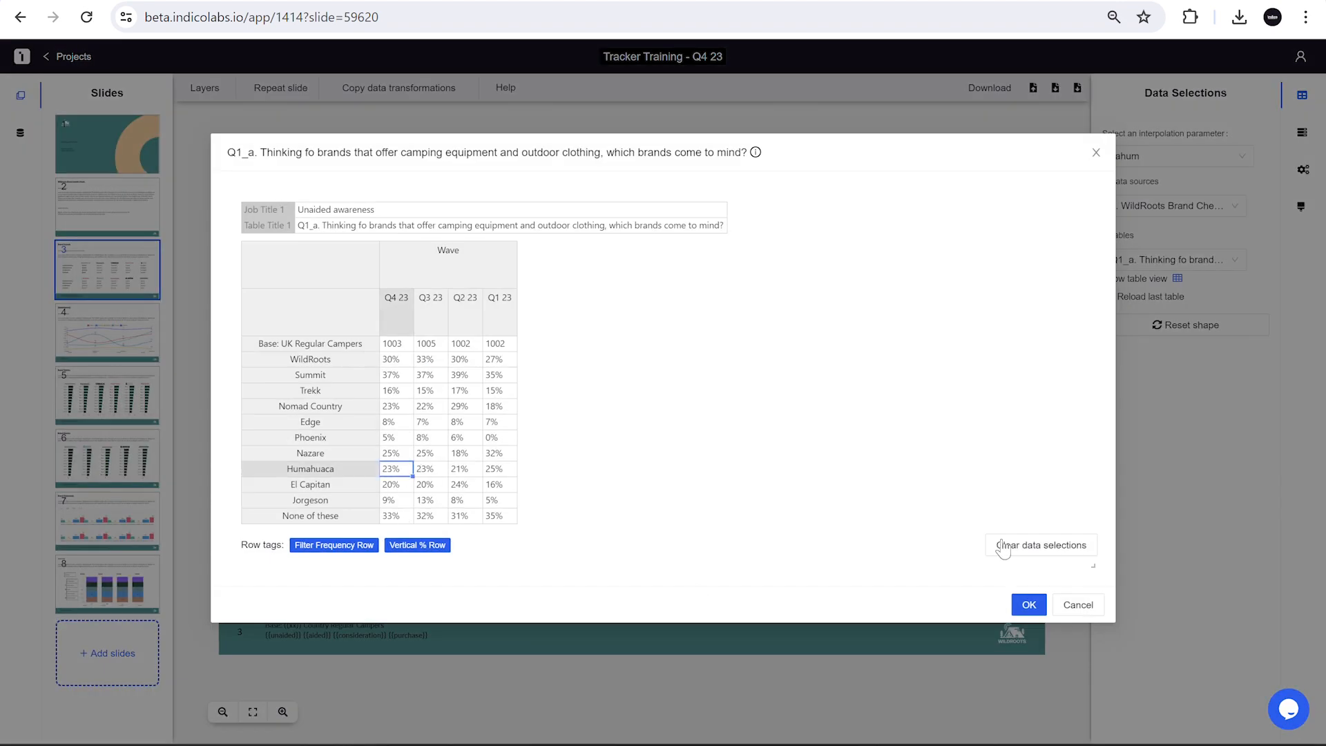
click(1178, 279)
click(391, 484)
click(1028, 605)
click(912, 511)
click(1177, 279)
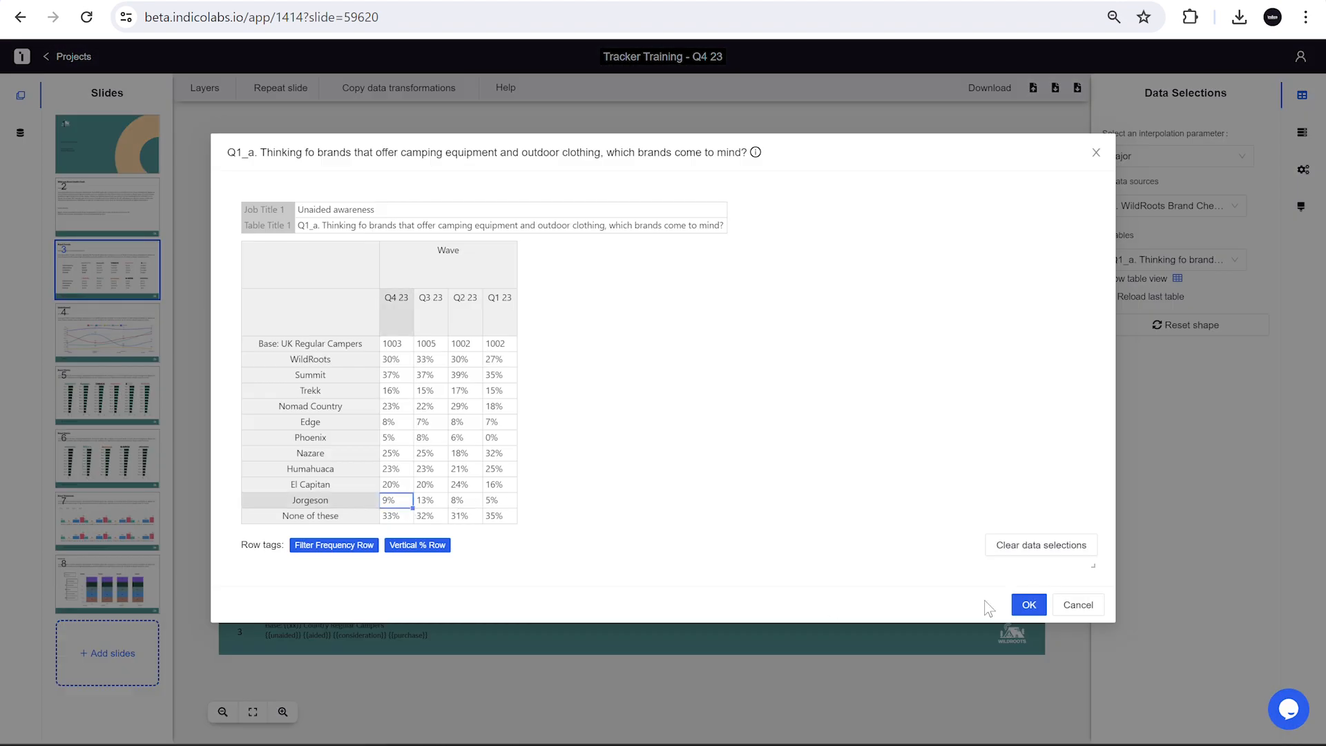
click(1027, 605)
Link the Summit and Trekk aided awareness placeholders to their Q4 23 cells in the Q1 brands-heard-of table
click(569, 405)
click(1174, 261)
click(1174, 307)
click(1178, 279)
click(396, 375)
click(1028, 605)
click(686, 406)
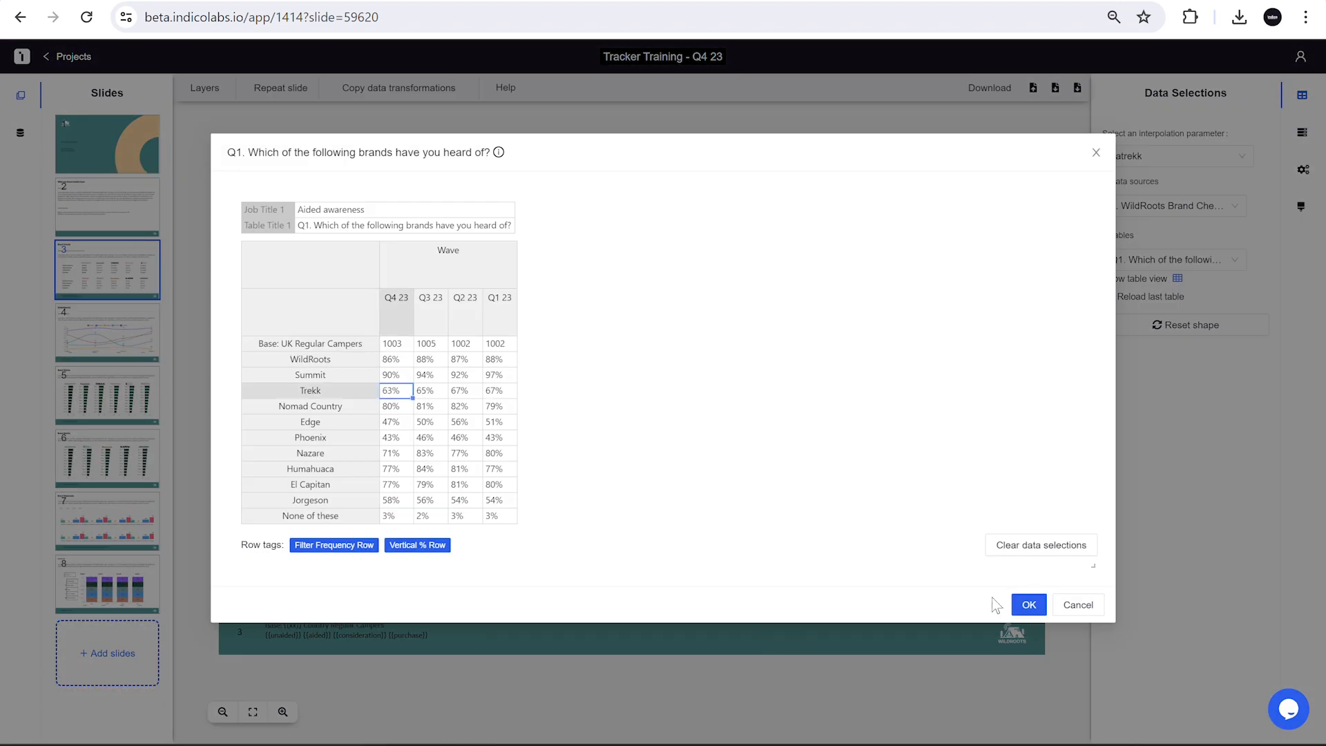
click(1027, 605)
Link the Nomad Country and Edge aided awareness placeholders to their Q4 23 cells in the Q1 table
click(799, 405)
click(1174, 298)
click(1178, 279)
click(397, 406)
click(1028, 605)
click(916, 405)
click(1176, 299)
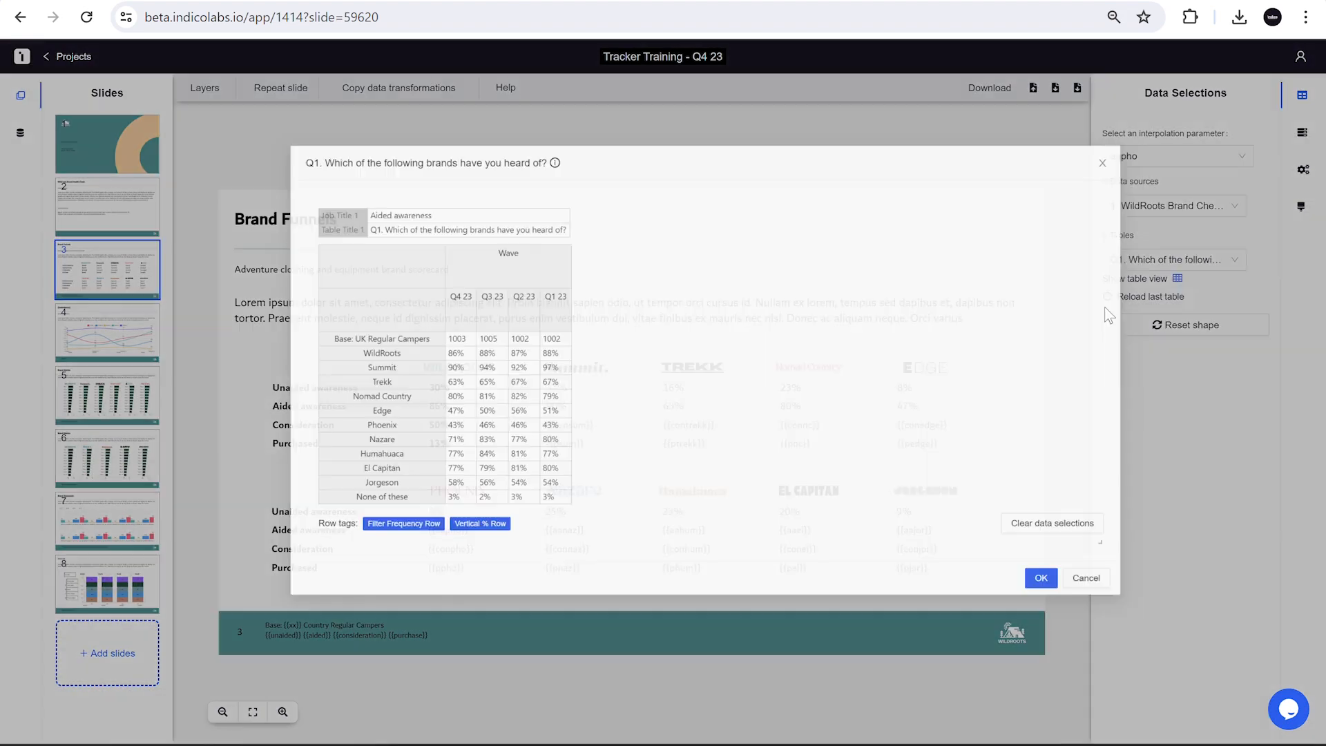
Link the Phoenix and Nazare aided awareness placeholders to their Q4 23 cells in the Q1 table
click(396, 437)
click(1027, 605)
click(568, 531)
click(1167, 297)
click(1177, 279)
click(396, 453)
click(1028, 605)
Link the Humahuaca, El Capitan and Jorgeson aided awareness placeholders to their Q4 23 cells in the Q1 table
click(685, 530)
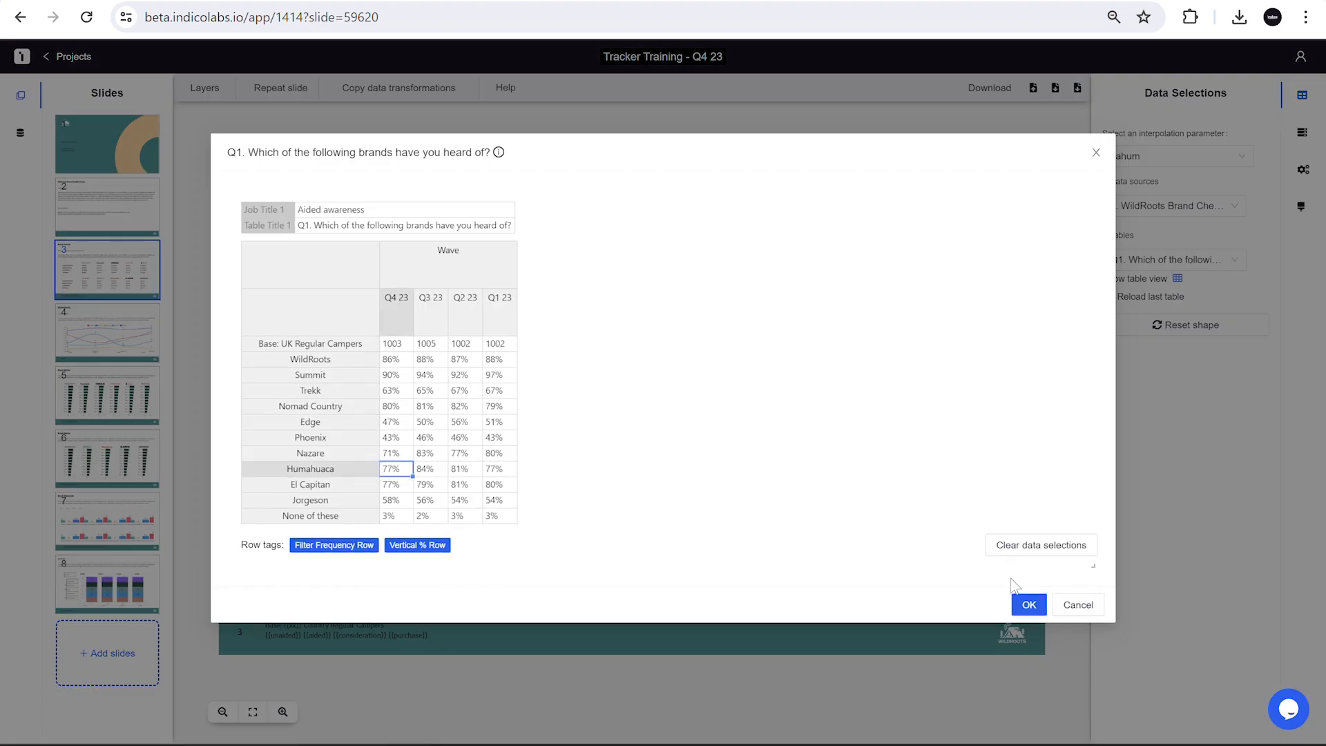
click(1027, 605)
click(789, 530)
click(1167, 298)
click(1178, 279)
click(396, 485)
click(1028, 605)
click(907, 530)
click(1167, 298)
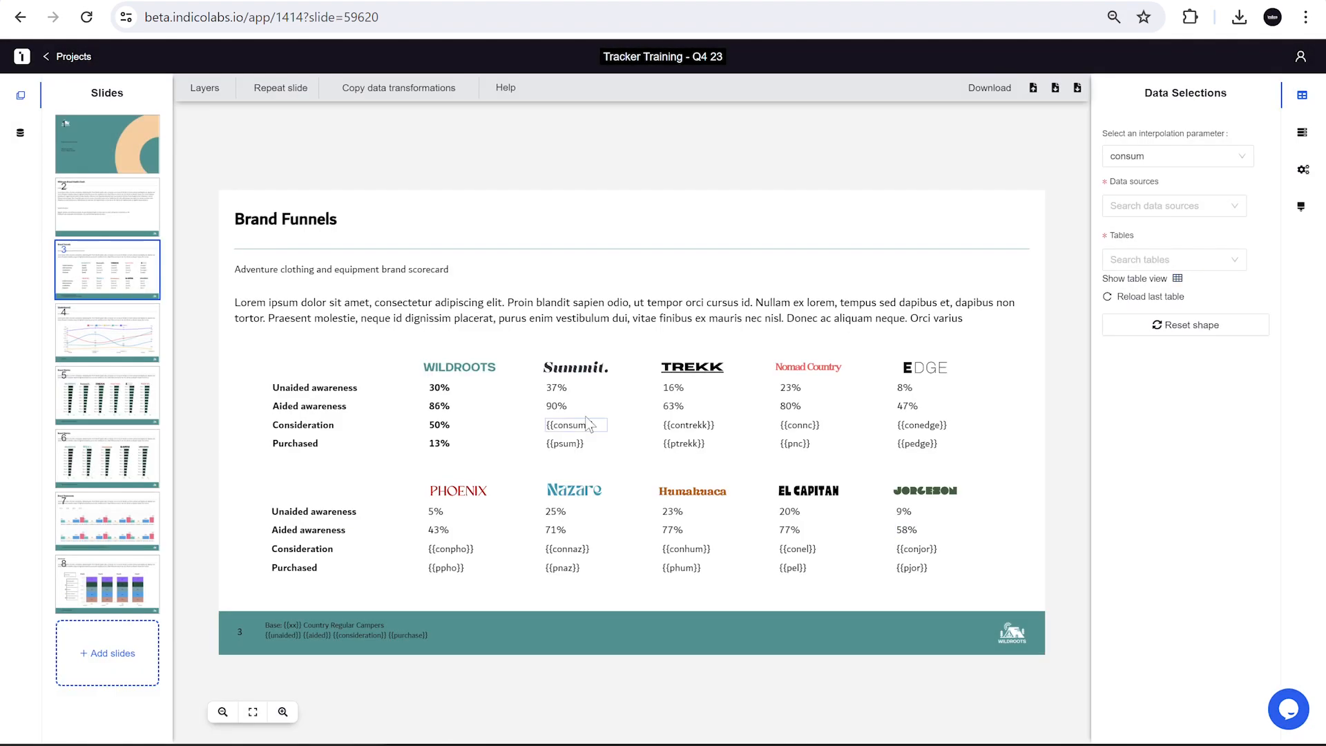
Link the Summit and Trekk consideration placeholders to their Q4 23 cells in the Q3 purchase consideration table
click(1150, 298)
click(1177, 279)
click(397, 376)
click(1028, 605)
click(701, 426)
click(1152, 298)
click(1177, 279)
click(397, 391)
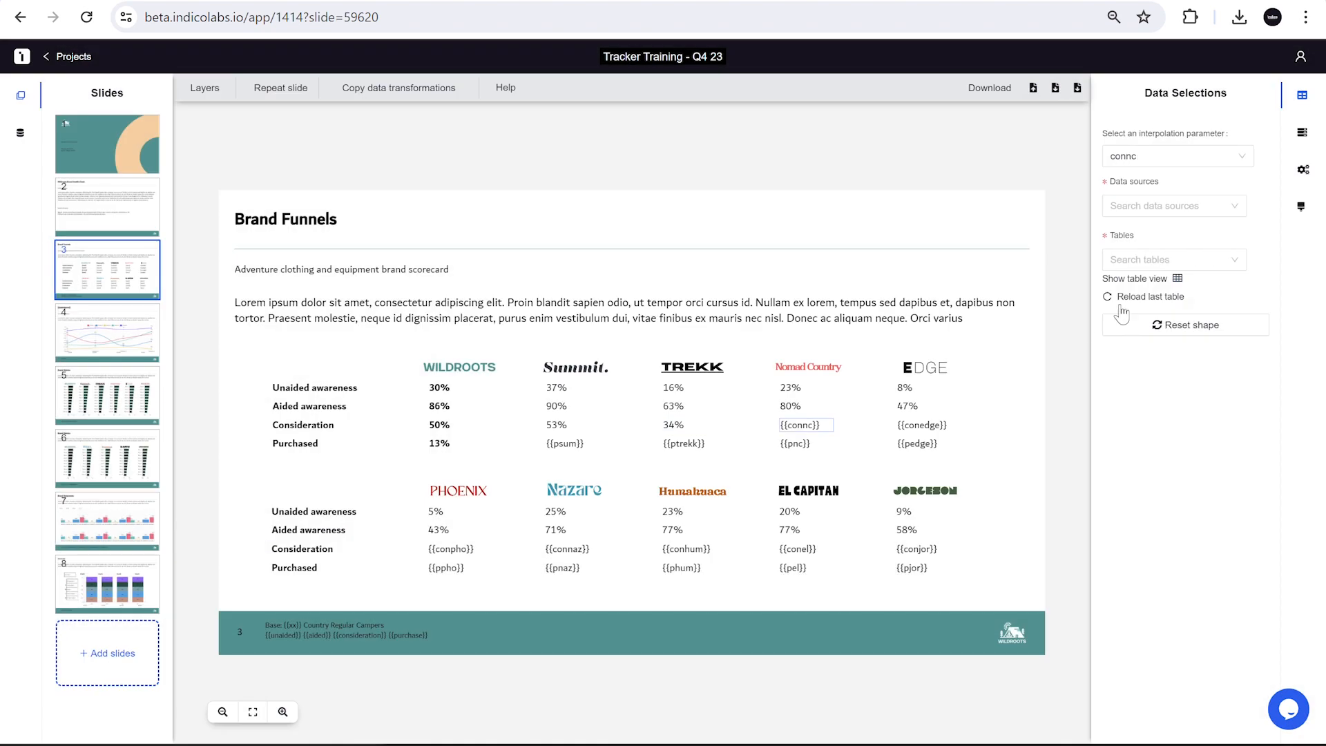
Link the Nomad Country and Edge consideration placeholders to their Q4 23 cells in the Q3 table
click(1150, 298)
click(1178, 279)
click(396, 406)
click(1035, 607)
click(921, 426)
click(1150, 297)
click(1177, 279)
click(396, 422)
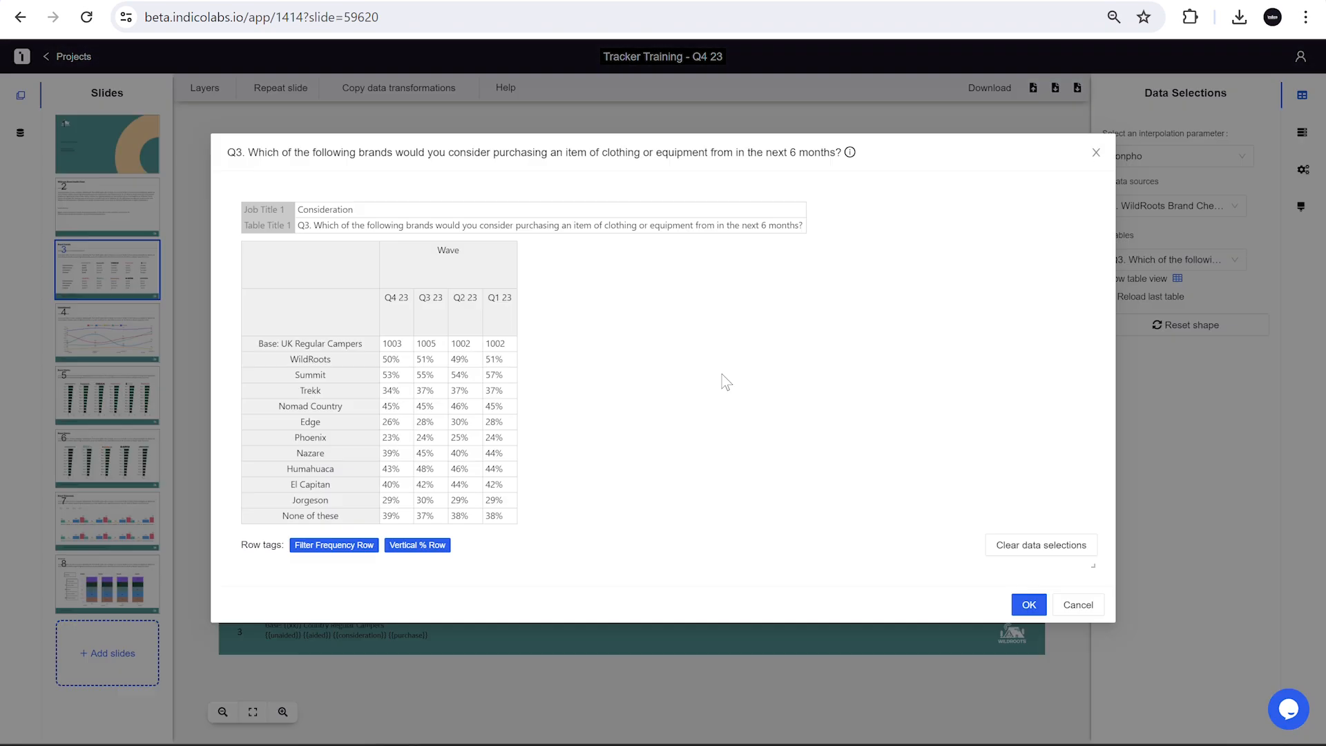
Link the Phoenix and Nazare consideration placeholders to their Q4 23 cells in the Q3 table
click(397, 438)
click(1028, 605)
click(565, 549)
click(1151, 298)
click(1178, 279)
click(397, 454)
click(1029, 607)
Link the Humahuaca, El Capitan and Jorgeson consideration placeholders to their Q4 23 cells in the Q3 table
click(683, 549)
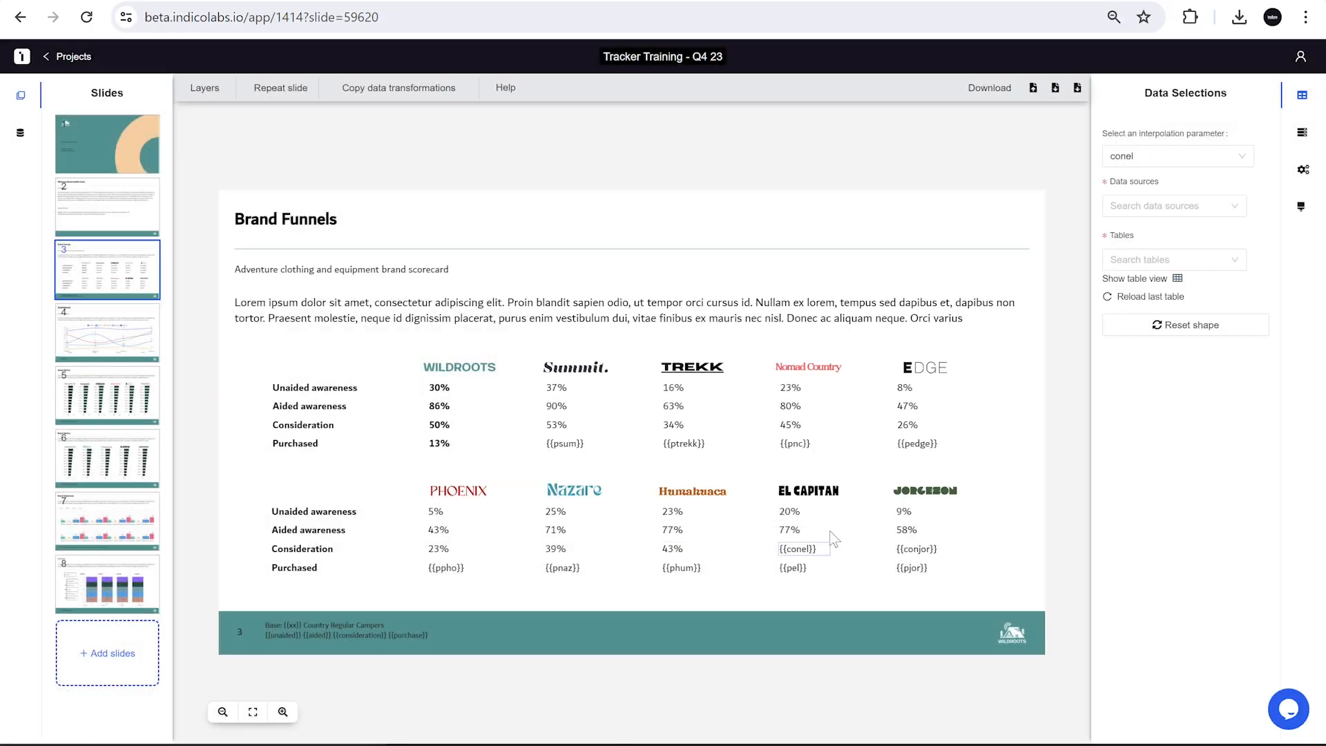
click(1150, 298)
click(1178, 279)
click(397, 484)
click(1029, 605)
click(916, 549)
click(1151, 297)
click(1177, 279)
click(396, 500)
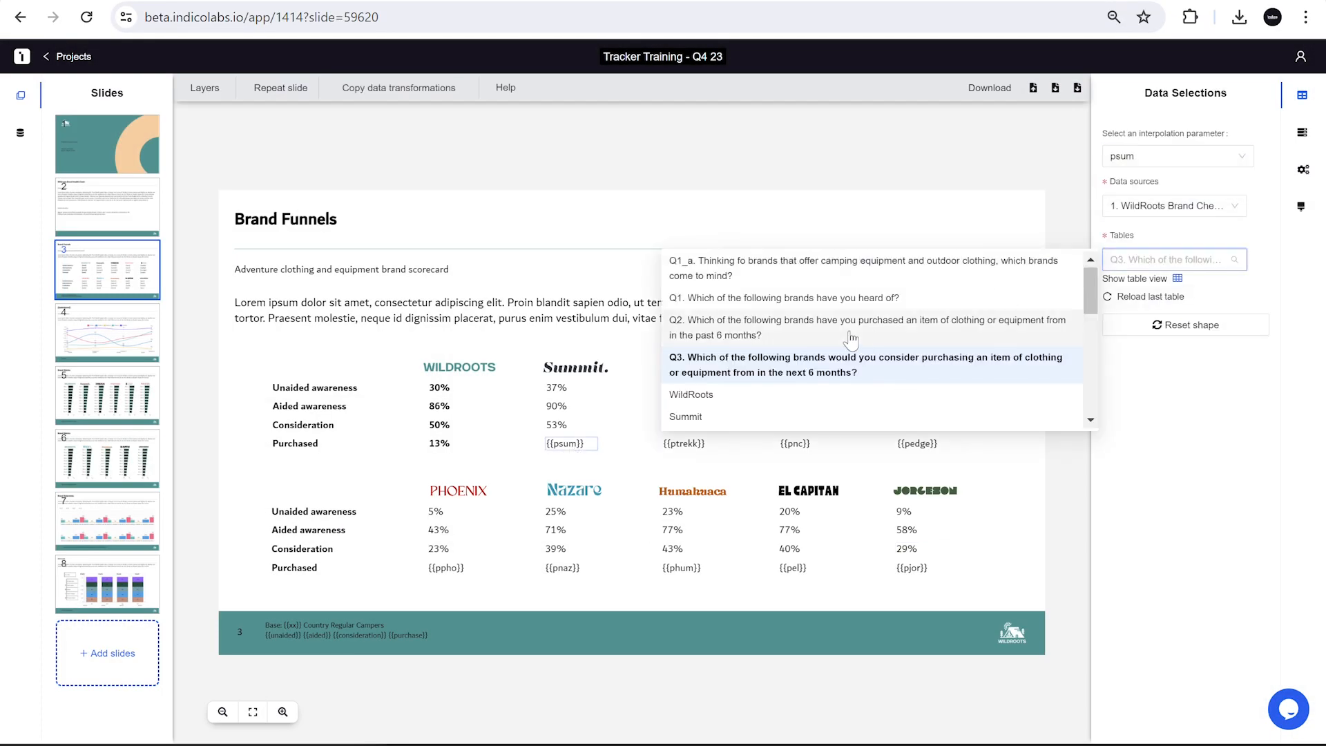
Link the Summit and Trekk purchased placeholders to their Q4 23 cells in the Q2 past-6-months purchase table
click(851, 334)
click(1177, 279)
click(397, 375)
click(1029, 605)
click(684, 443)
click(1150, 297)
click(1177, 279)
click(397, 391)
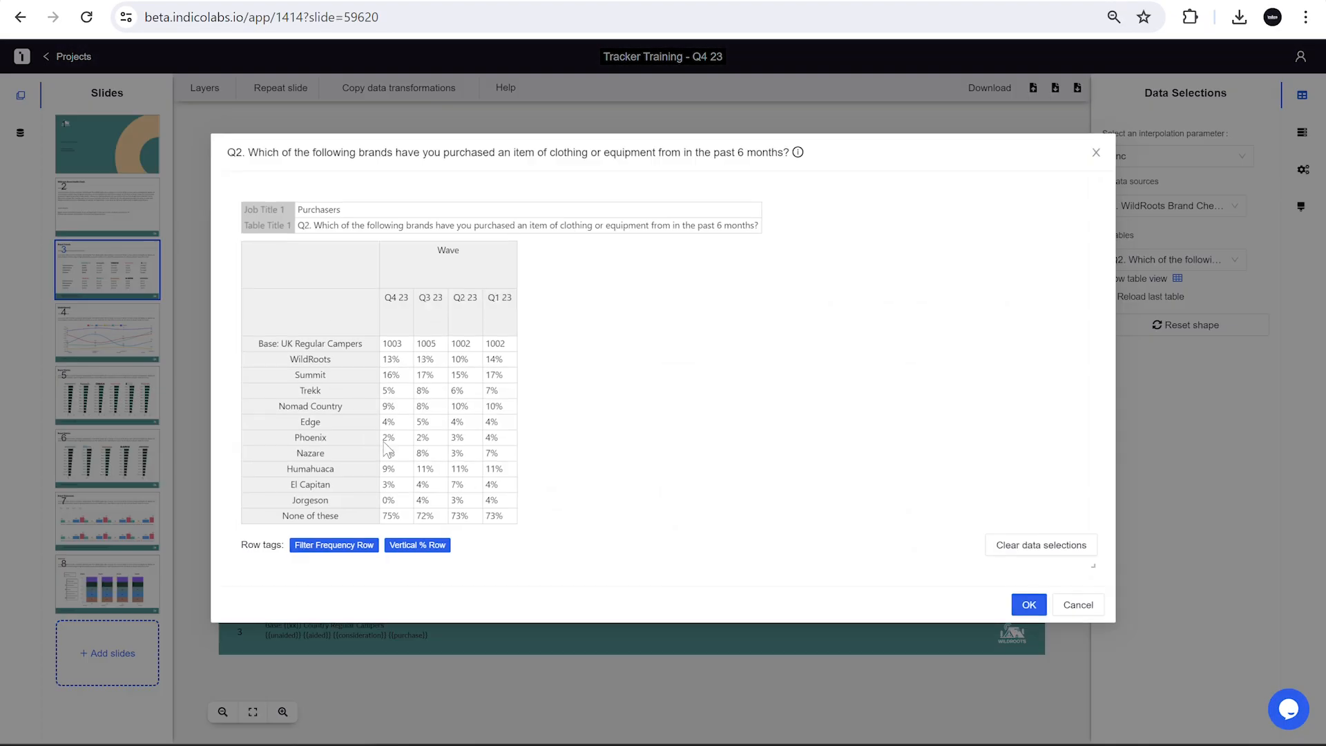
Link the Nomad Country and Edge purchased placeholders to their Q4 23 cells in the Q2 table
click(396, 406)
click(1029, 605)
click(917, 444)
click(1150, 298)
click(1177, 279)
click(396, 422)
click(1029, 605)
Link the Phoenix and Nazare purchased placeholders to their Q4 23 cells in the Q2 table
click(452, 567)
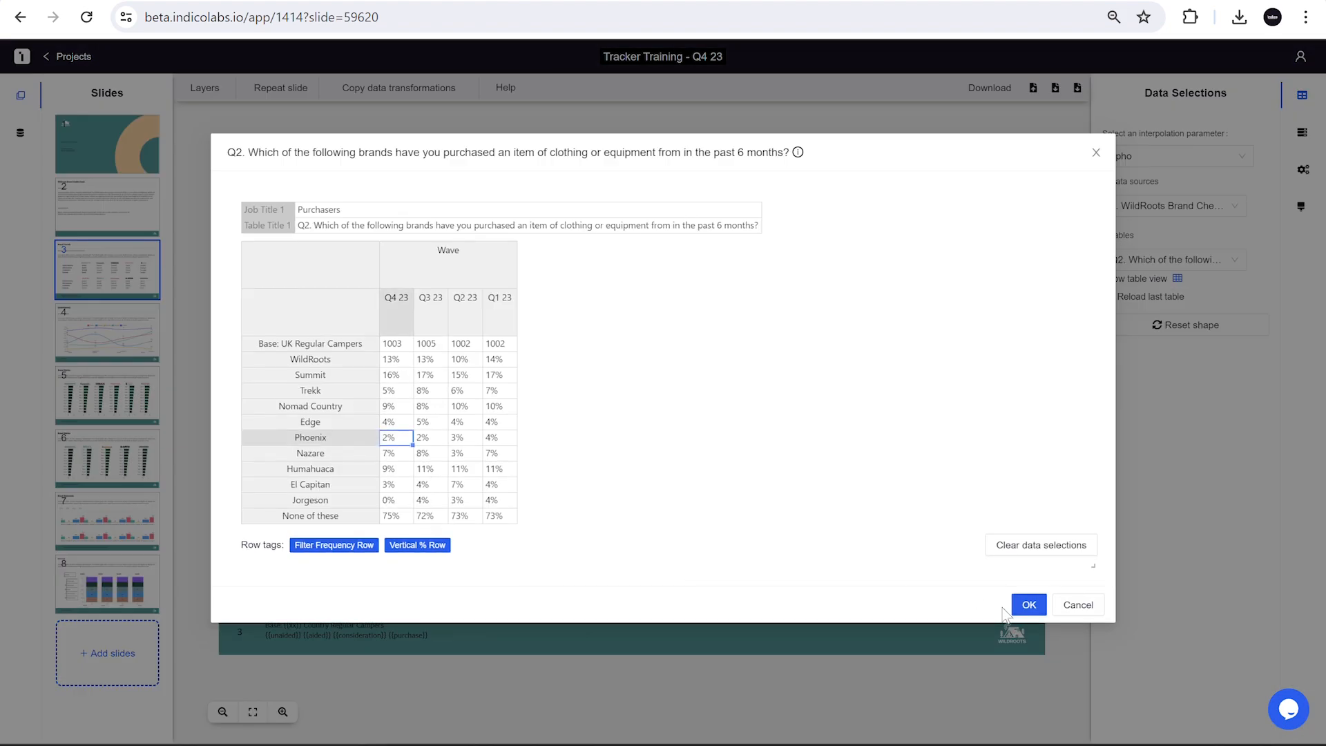
click(1029, 605)
click(567, 567)
click(1151, 297)
click(1177, 279)
click(396, 453)
click(1029, 605)
Link the Humahuaca, El Capitan and Jorgeson purchased placeholders to their Q4 23 cells in the Q2 table
click(683, 567)
click(1150, 297)
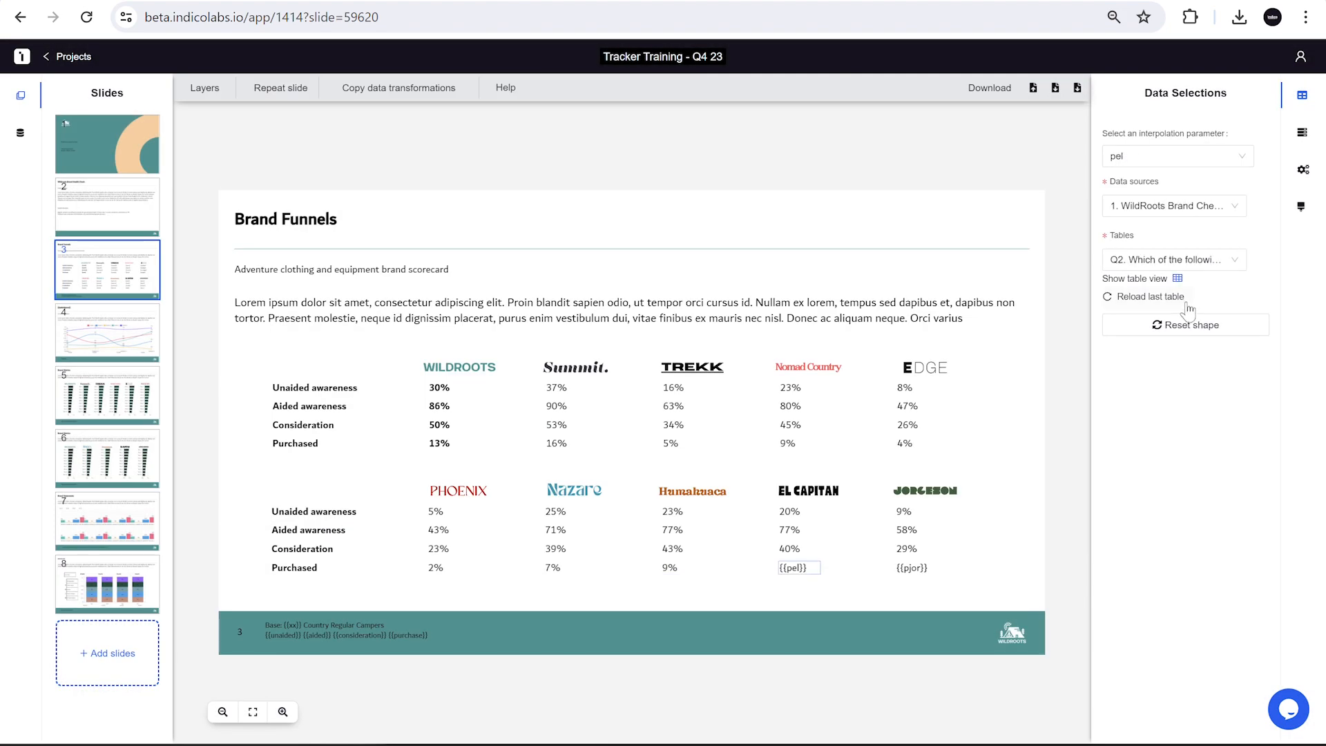
click(1177, 279)
click(396, 484)
click(1029, 605)
click(917, 567)
click(1150, 297)
click(1177, 279)
click(396, 499)
click(1029, 605)
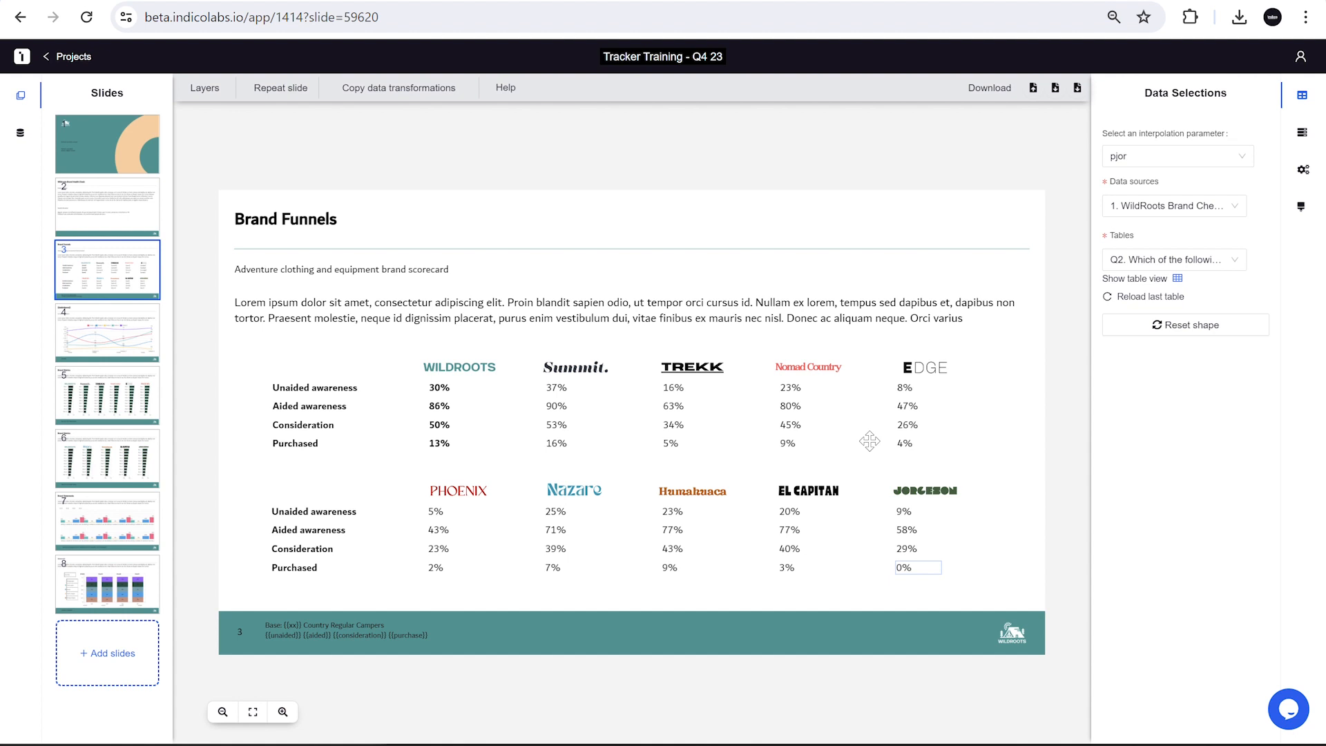
click(1067, 441)
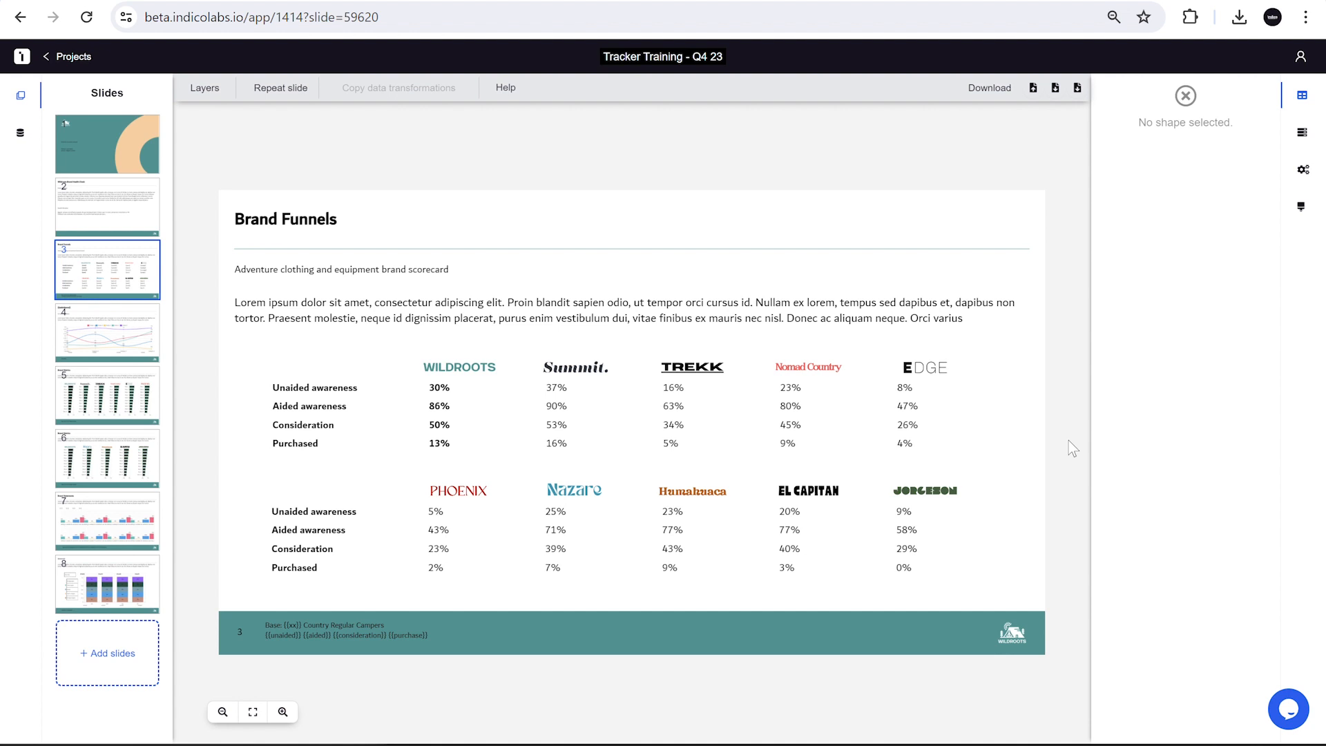
Link the footer's xx base placeholder to the Q4 23 base cell in the Q2 purchase table
click(326, 632)
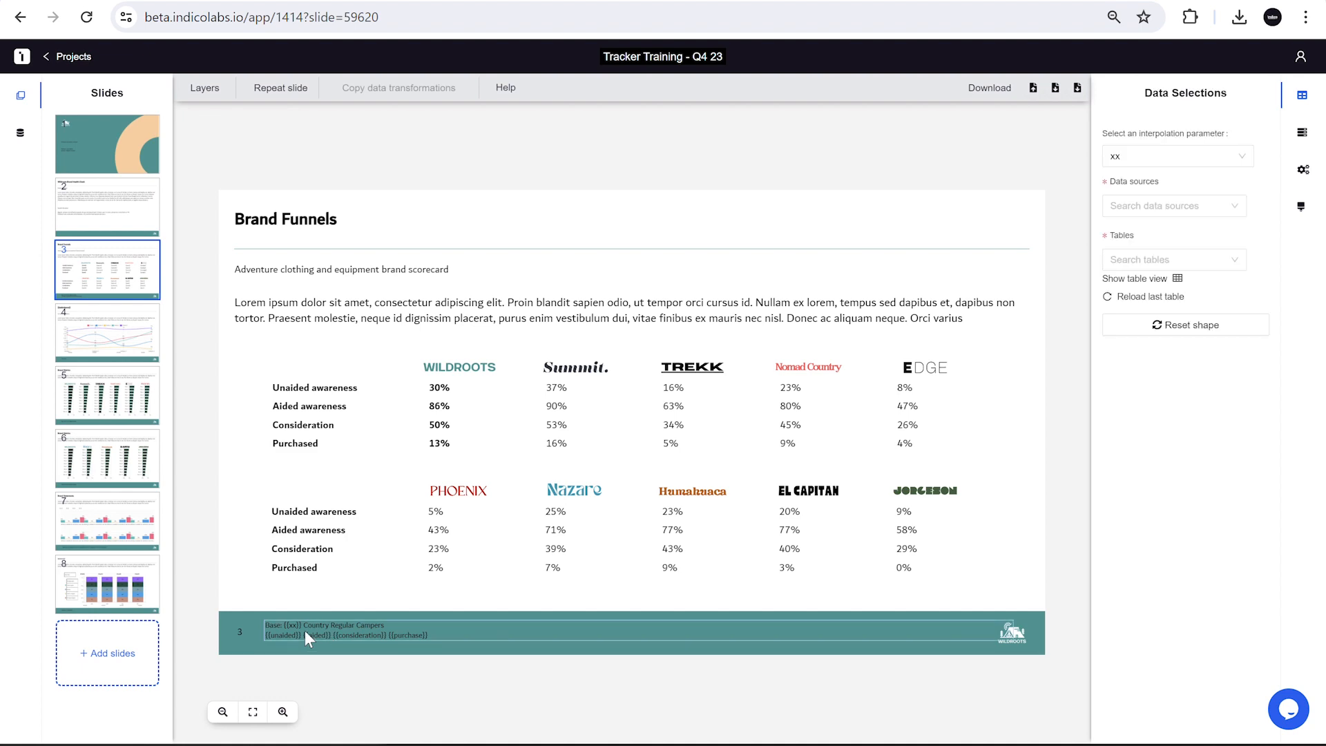
click(1178, 277)
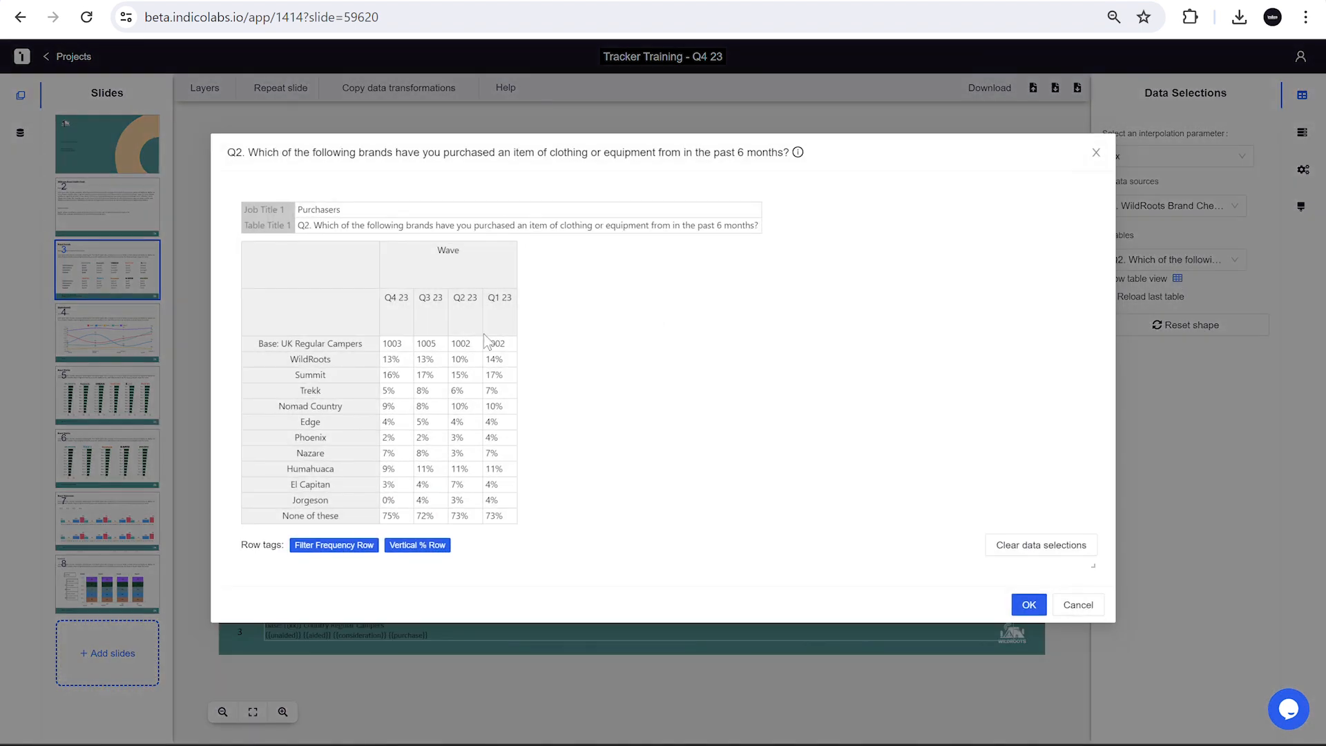
click(397, 347)
click(1018, 606)
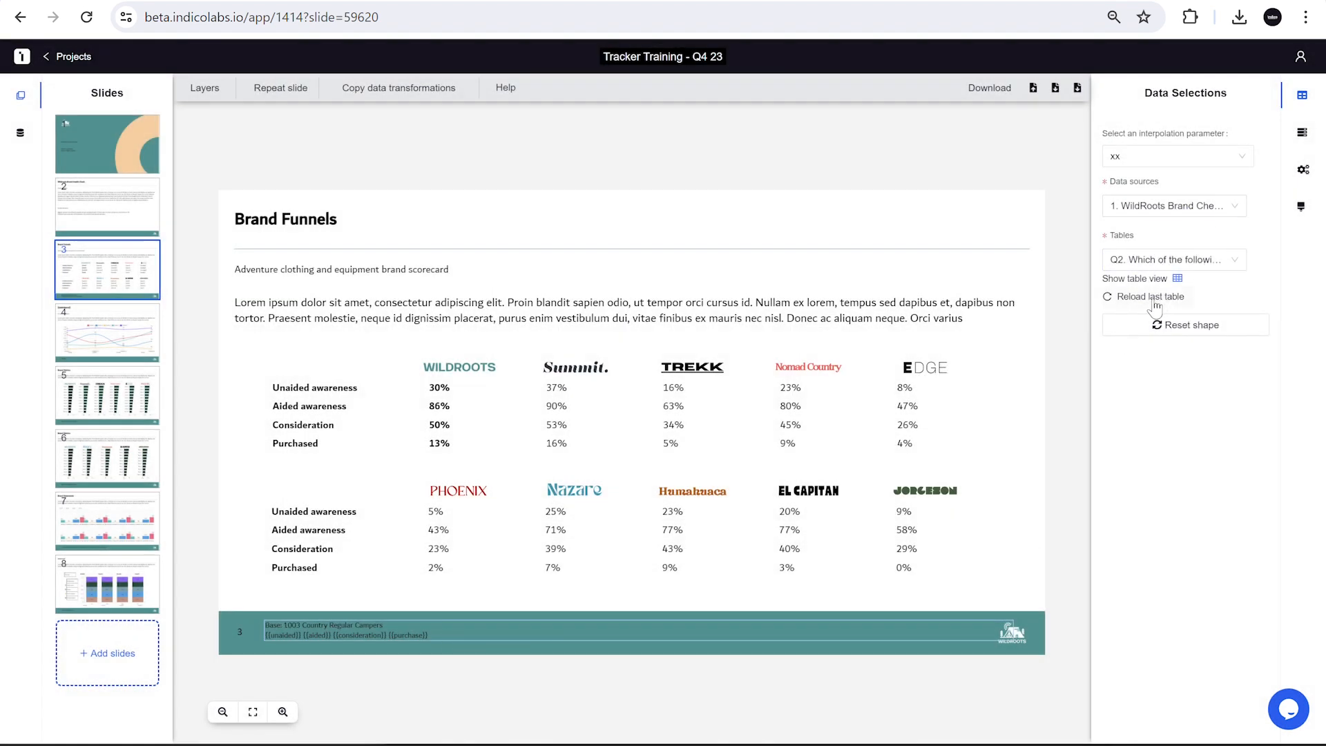
Link the footer's unaided placeholder to the table title of the Q1_a unaided awareness table
click(1132, 158)
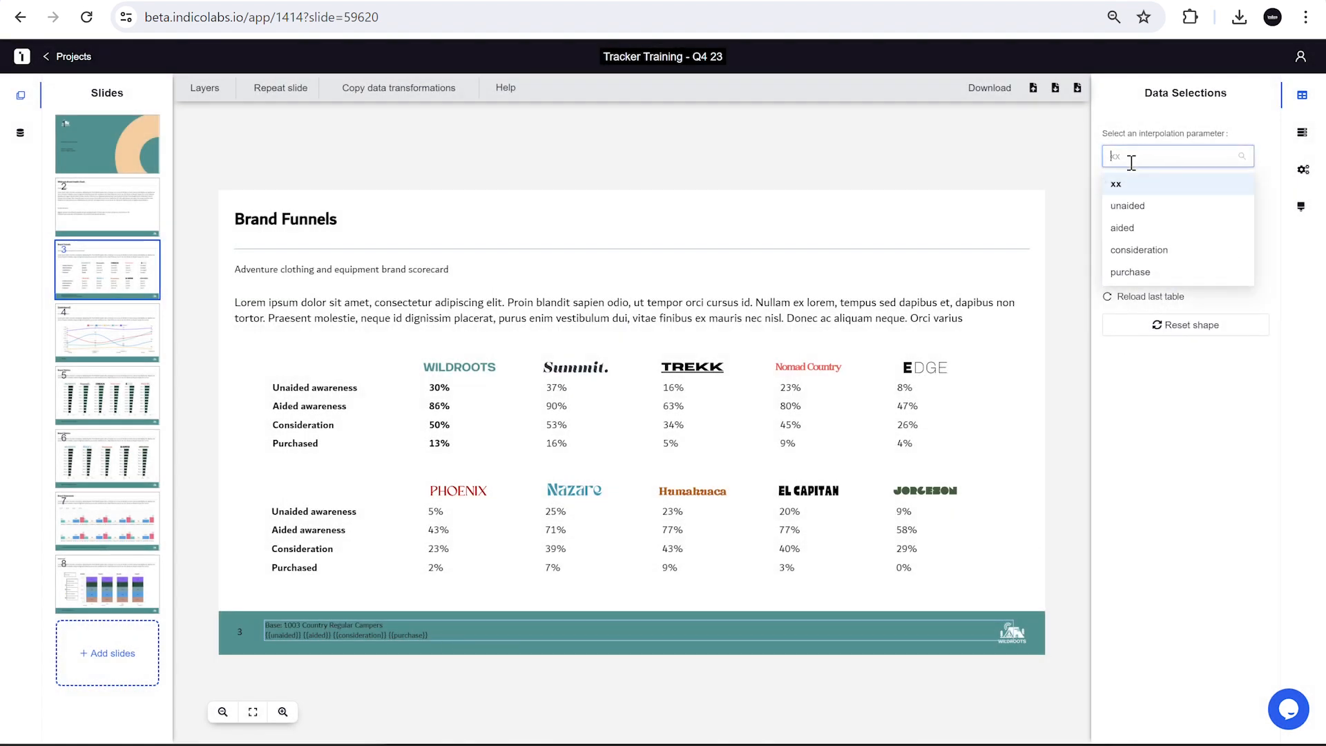
click(1130, 204)
click(1148, 297)
click(1178, 277)
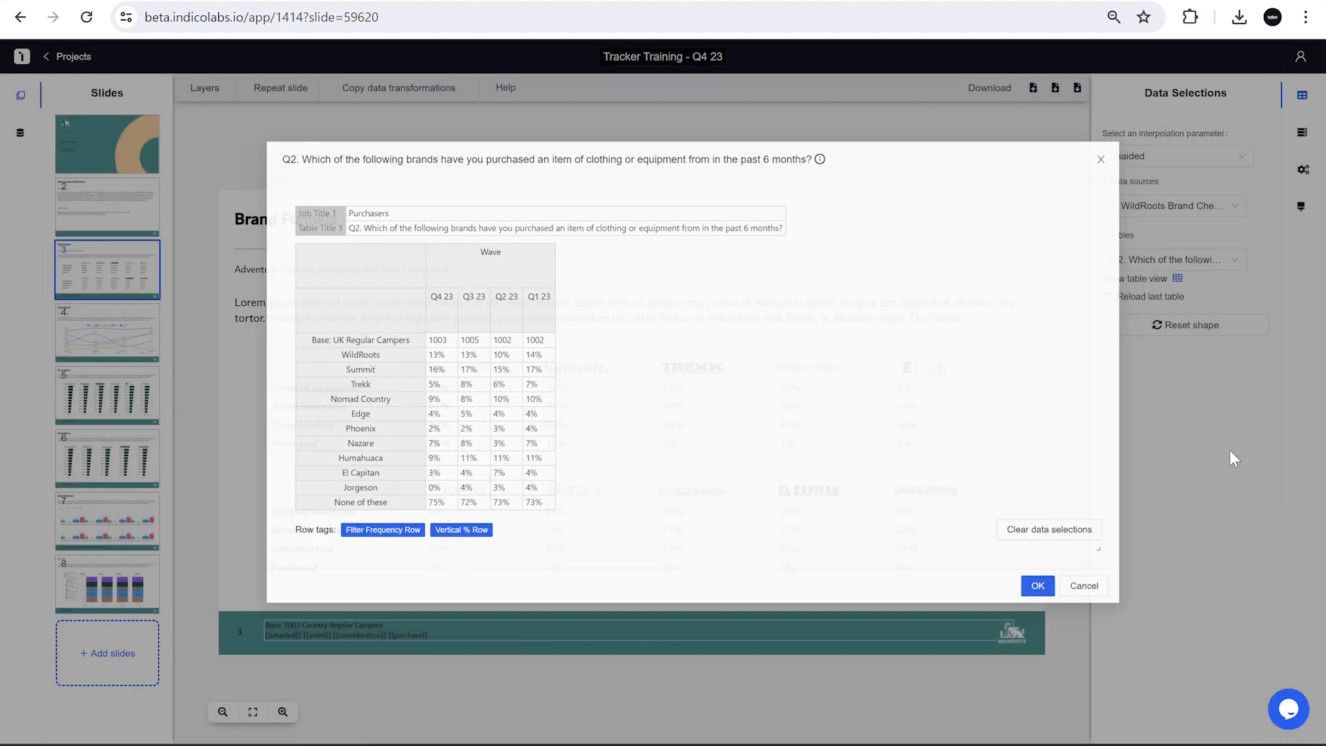
click(1229, 449)
click(1160, 259)
click(1058, 255)
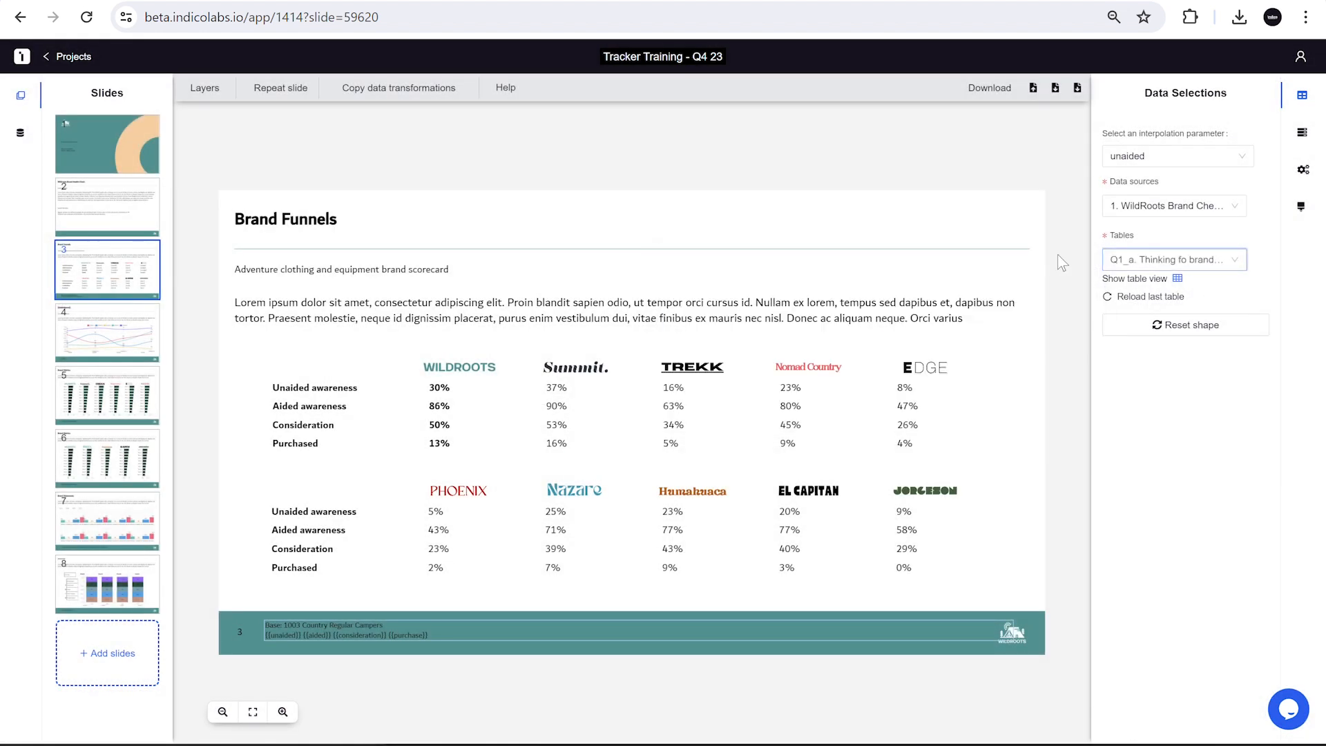
click(1178, 279)
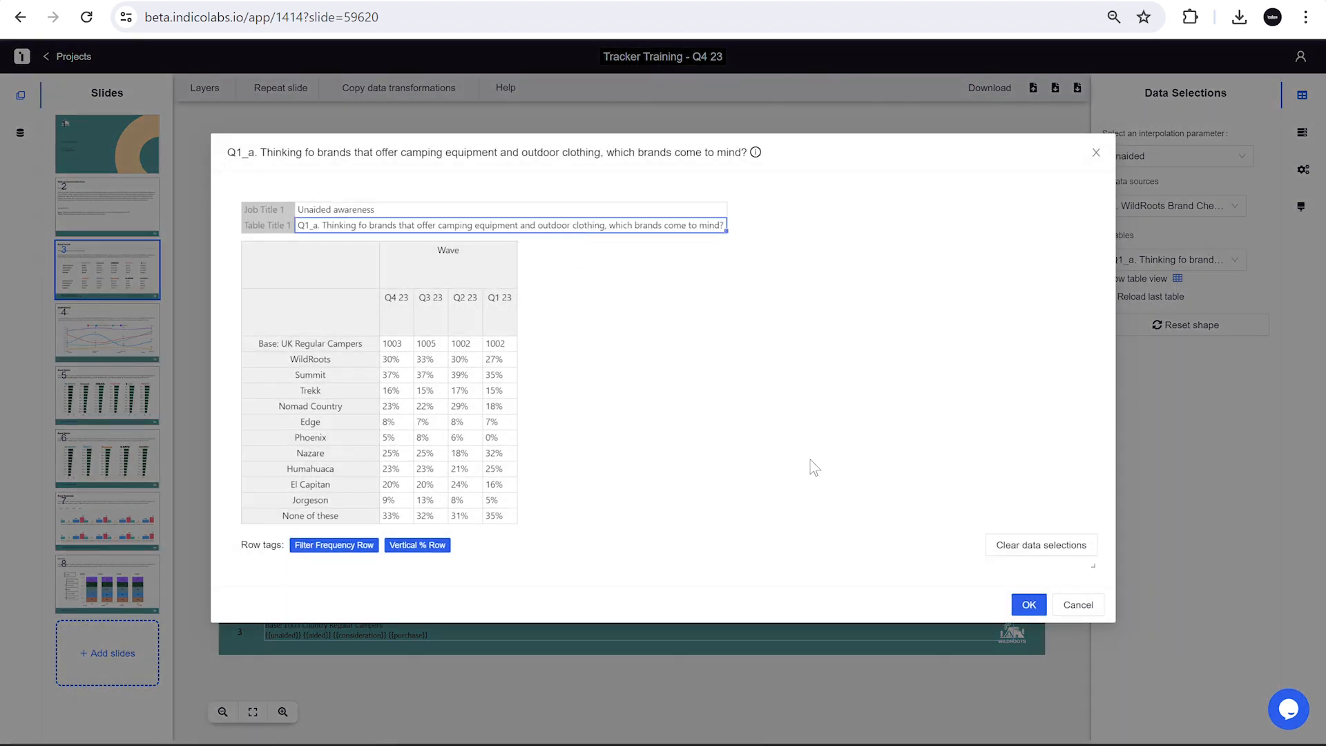
click(1029, 605)
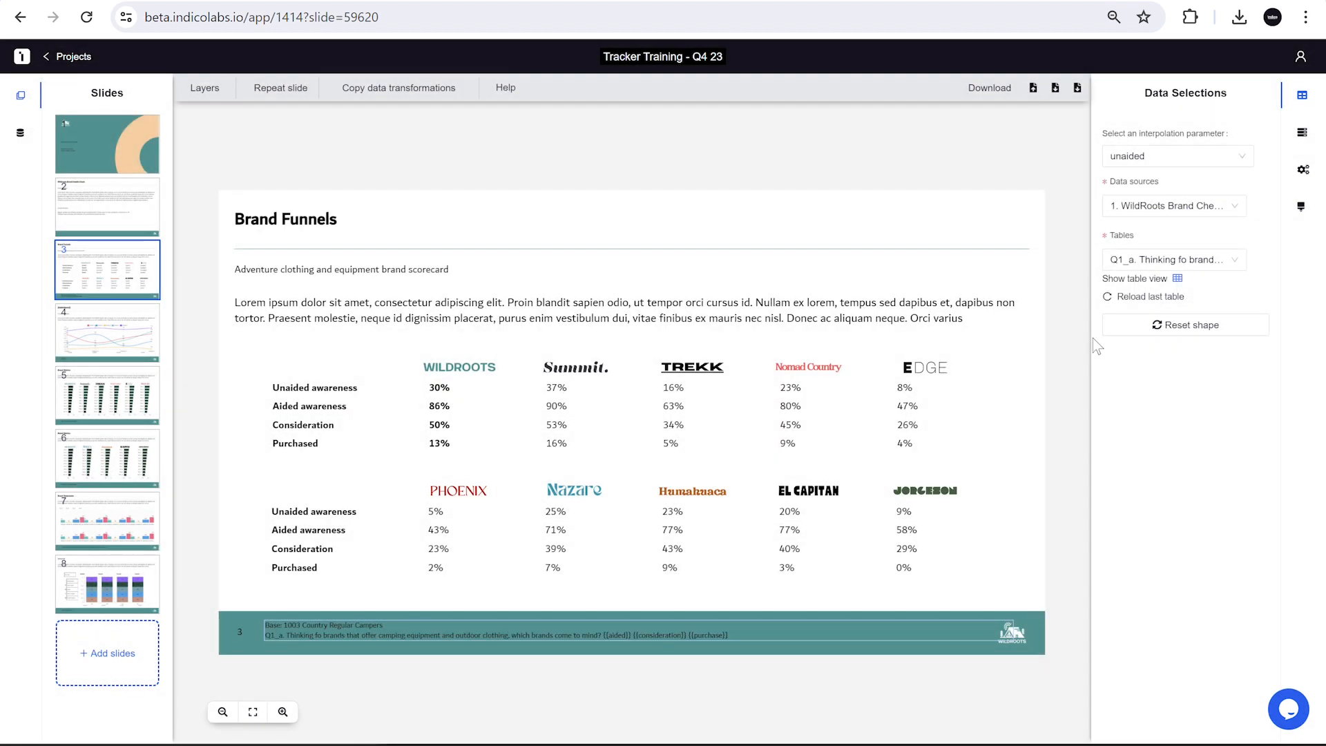
Link the footer's aided placeholder to the table title of the Q1 aided awareness table
click(1155, 155)
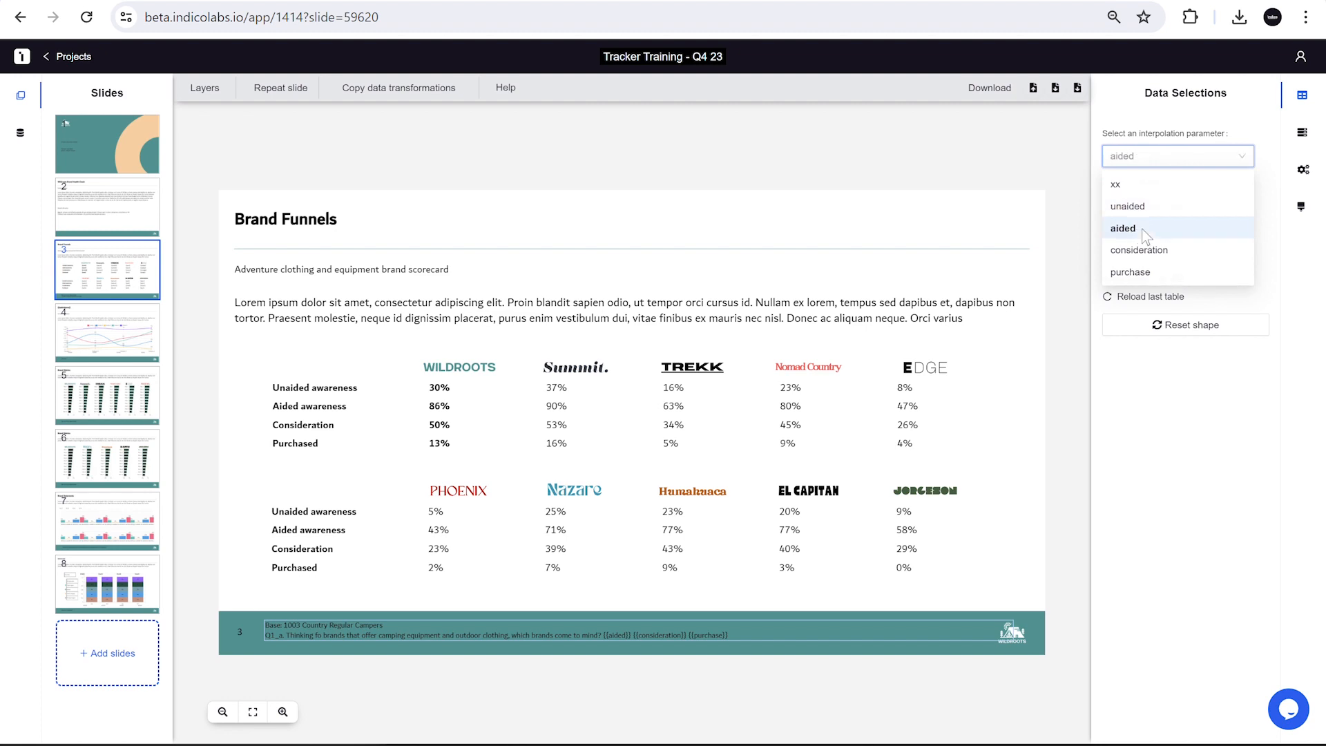
click(1140, 224)
click(1160, 295)
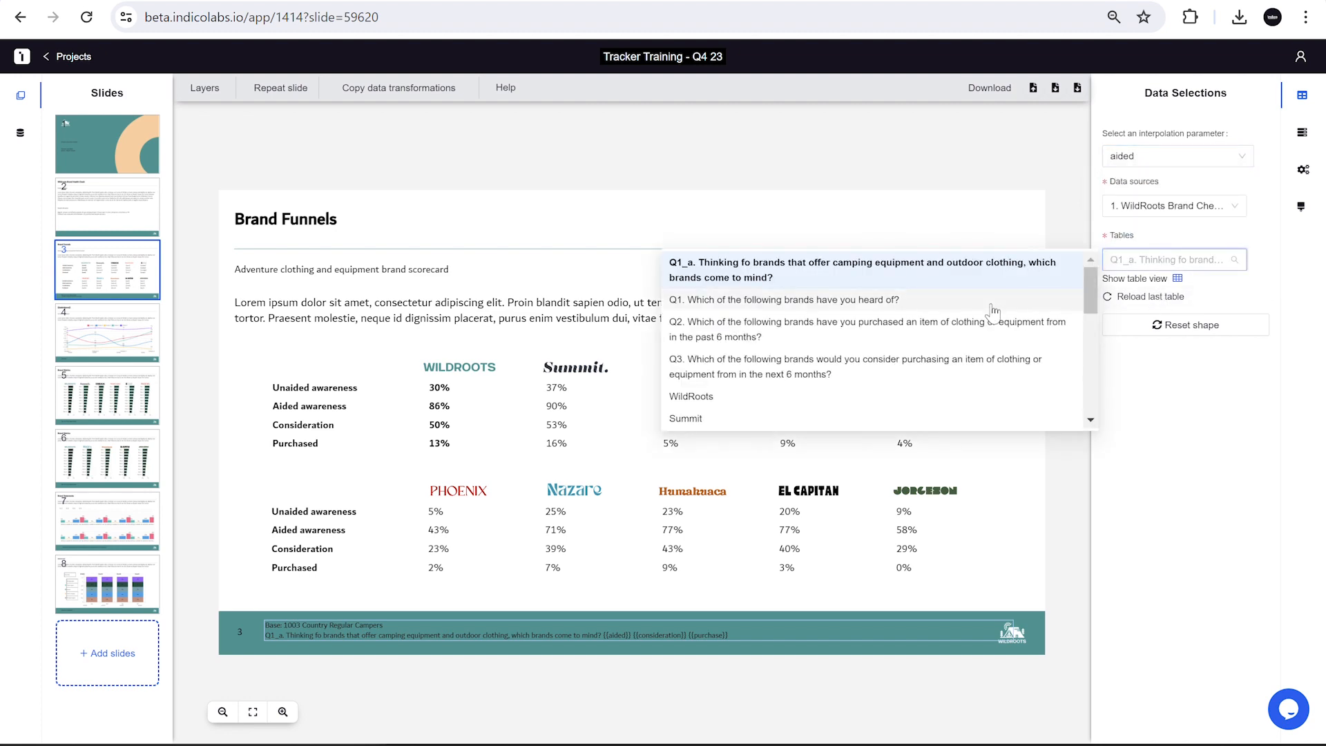
click(1178, 277)
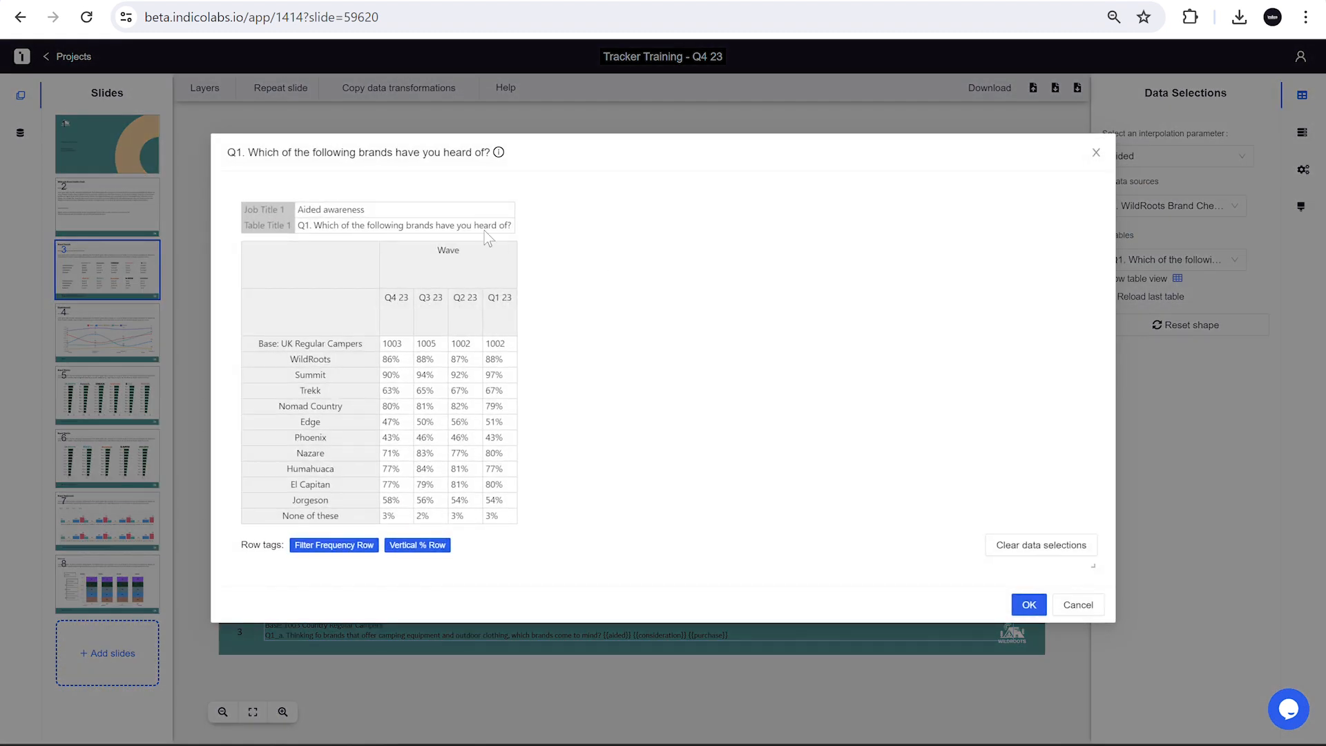
click(504, 228)
click(1029, 604)
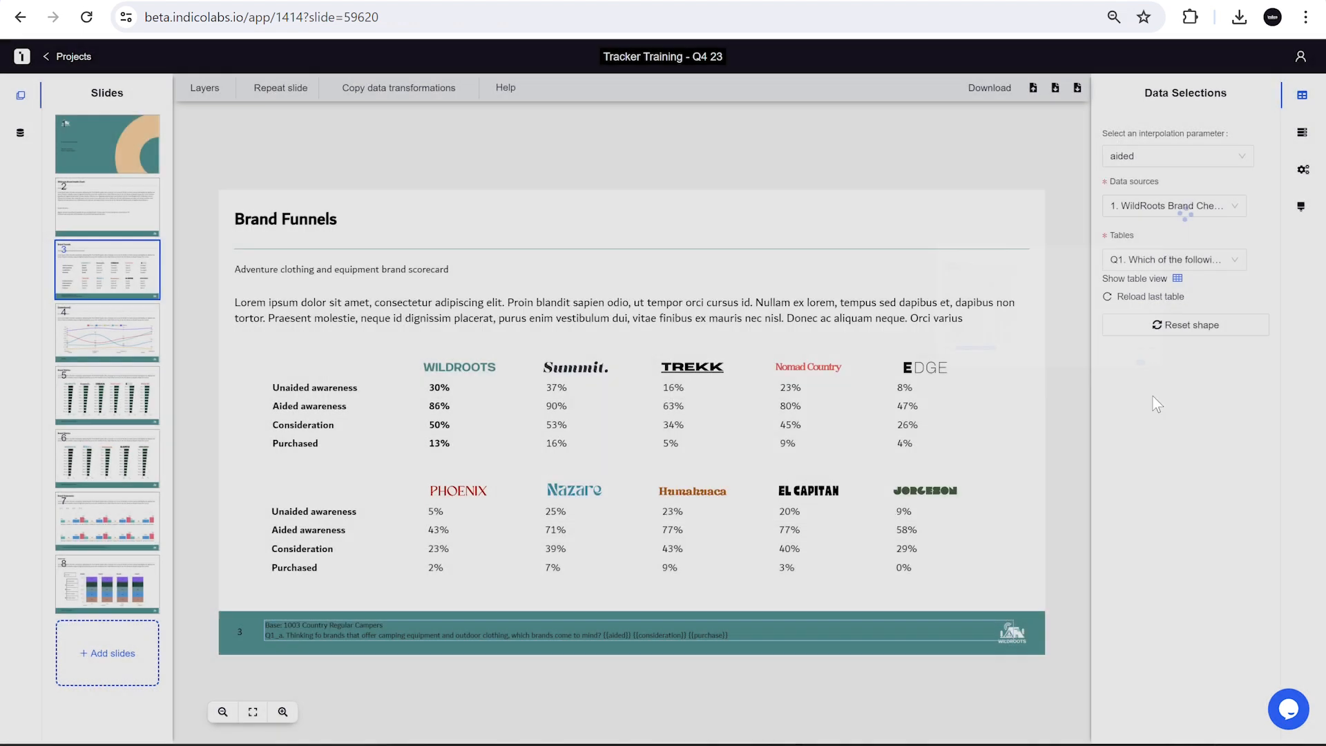
Link the footer's consideration placeholder to the table title of the Q3 purchase consideration table
click(1178, 156)
click(1141, 249)
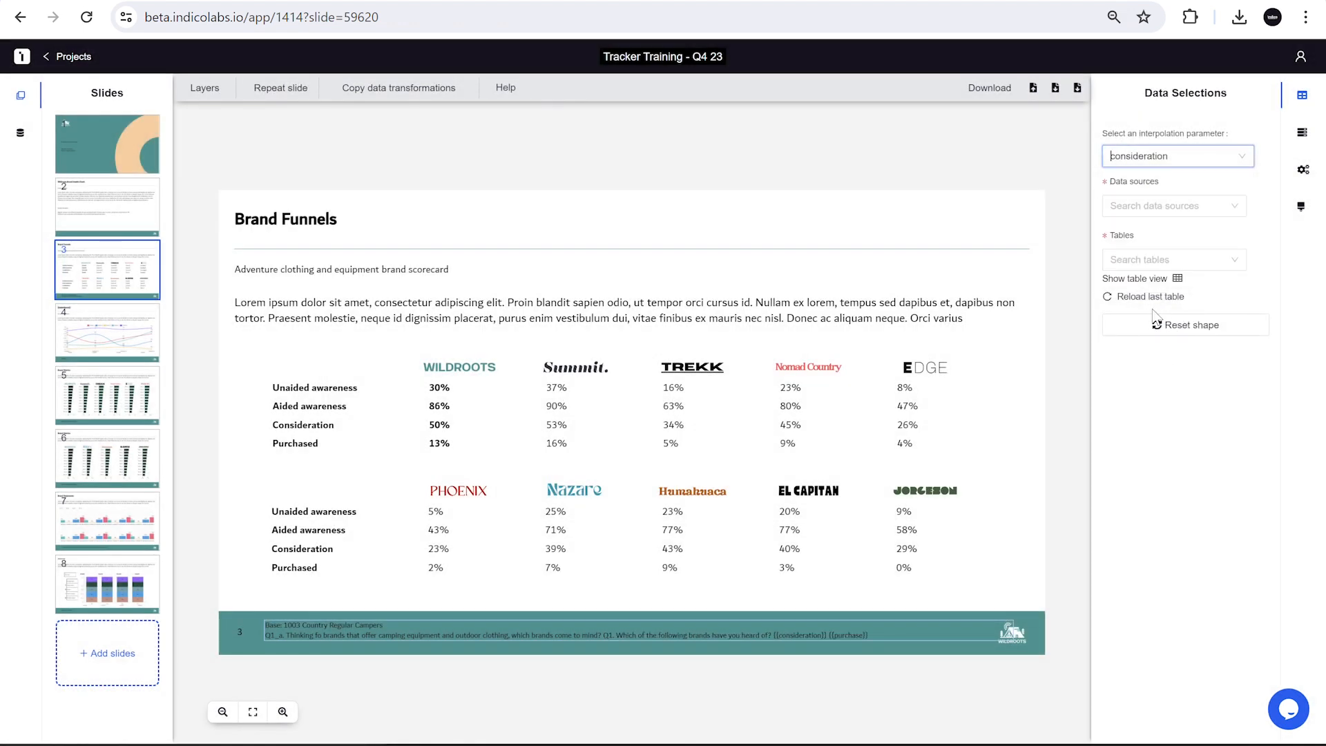
click(1174, 261)
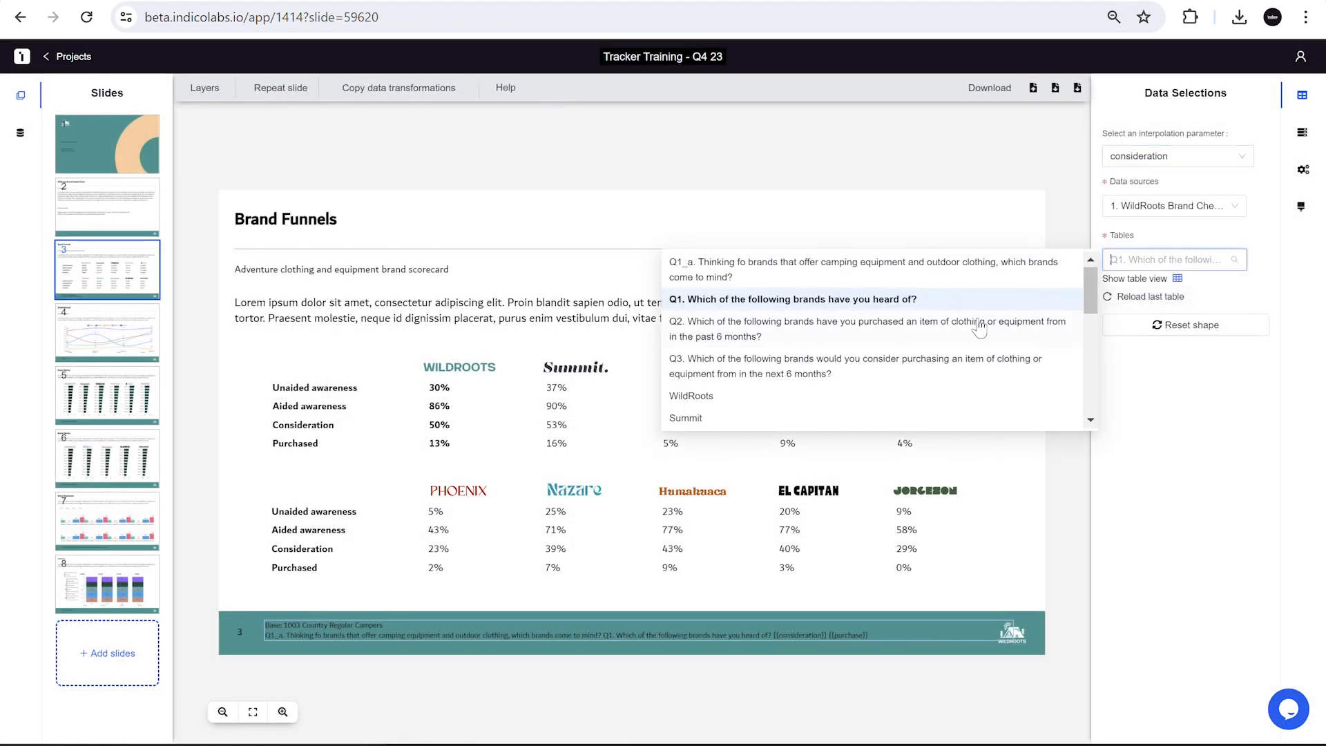
click(959, 367)
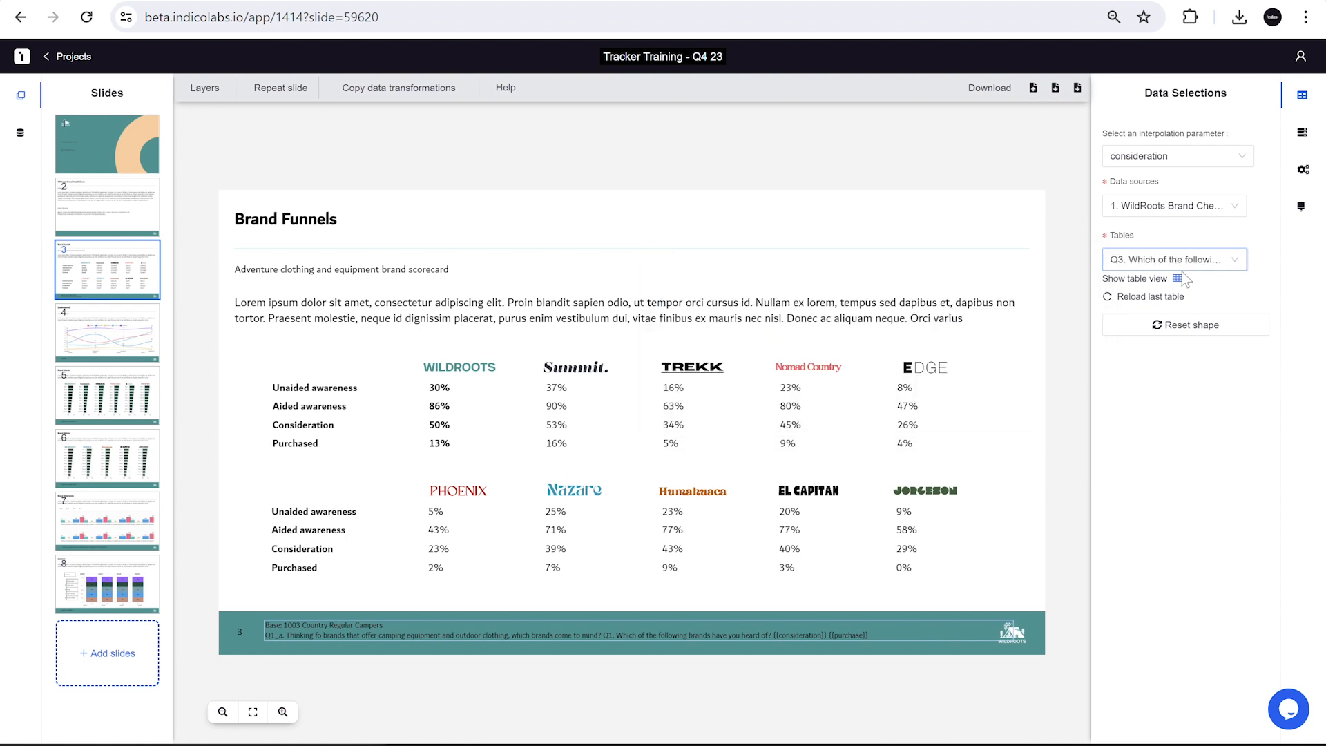
click(1178, 274)
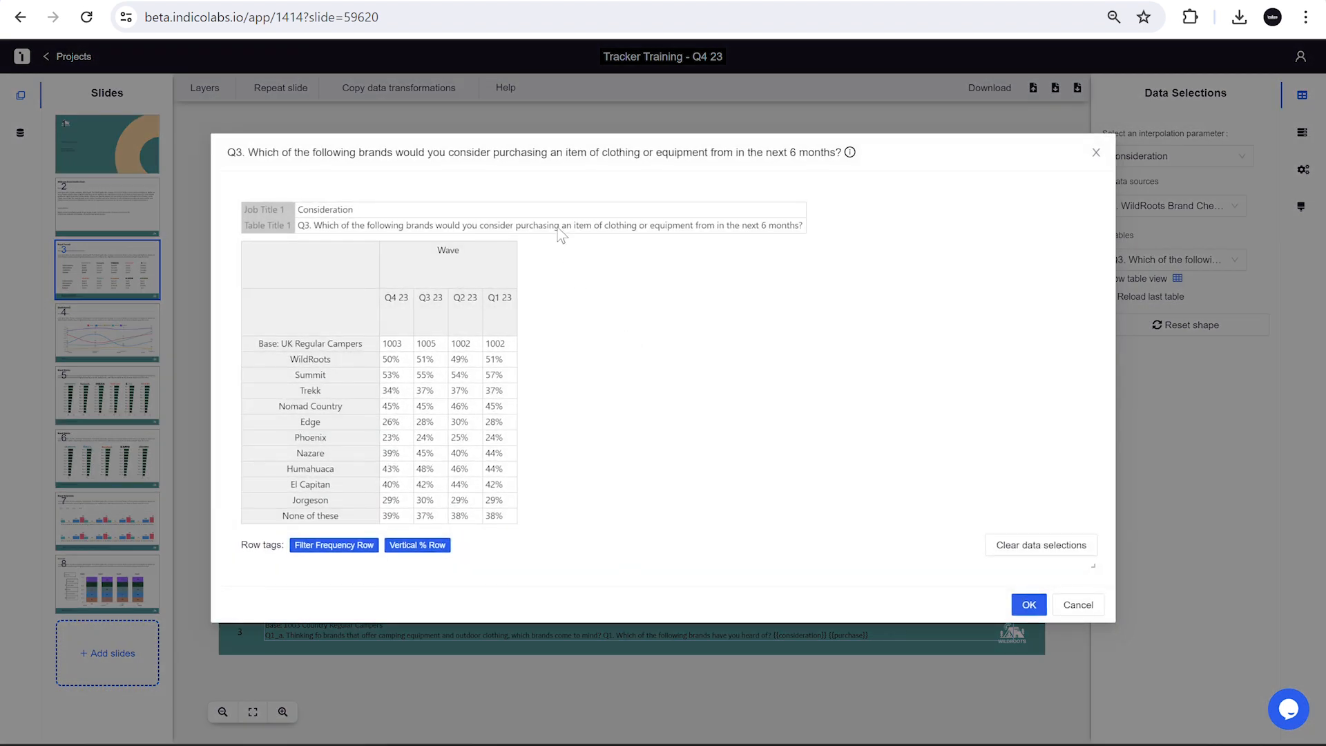
click(577, 230)
click(1028, 605)
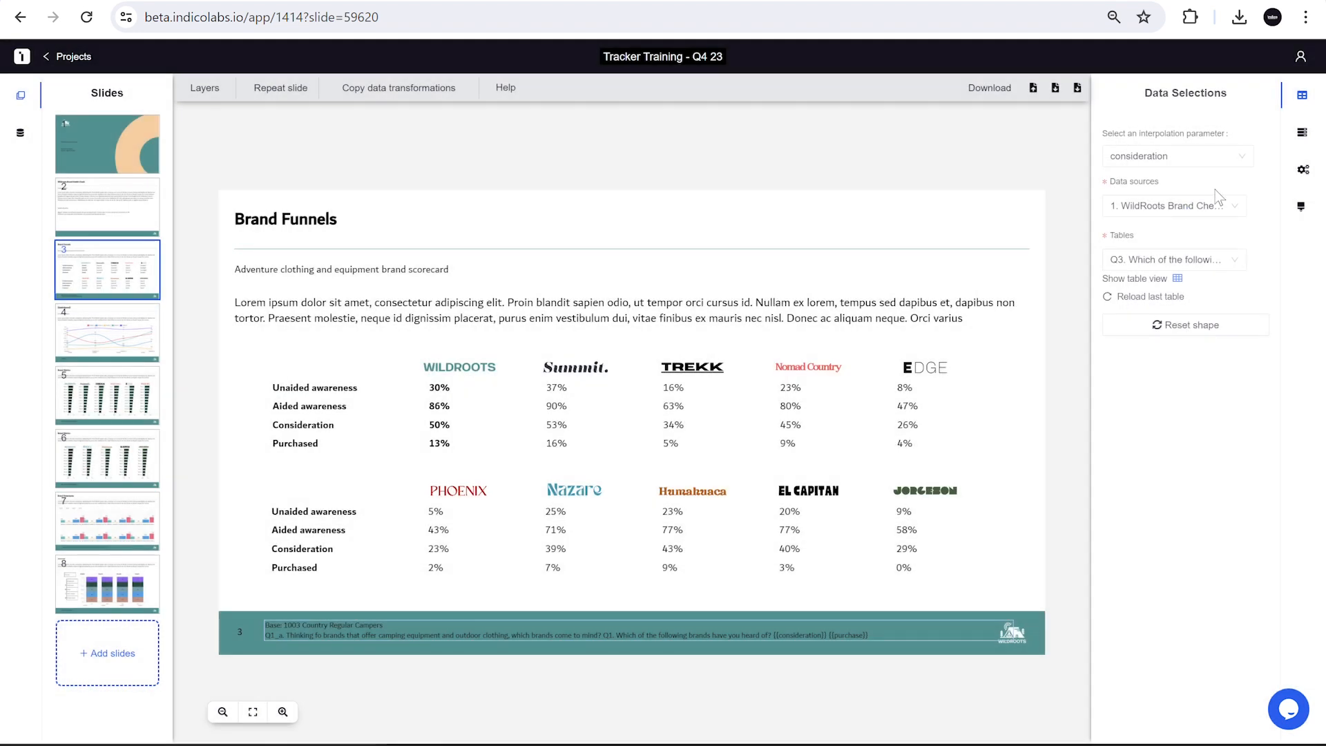
Link the footer's purchase placeholder to the table title of the Q3 table
click(1182, 158)
click(1157, 272)
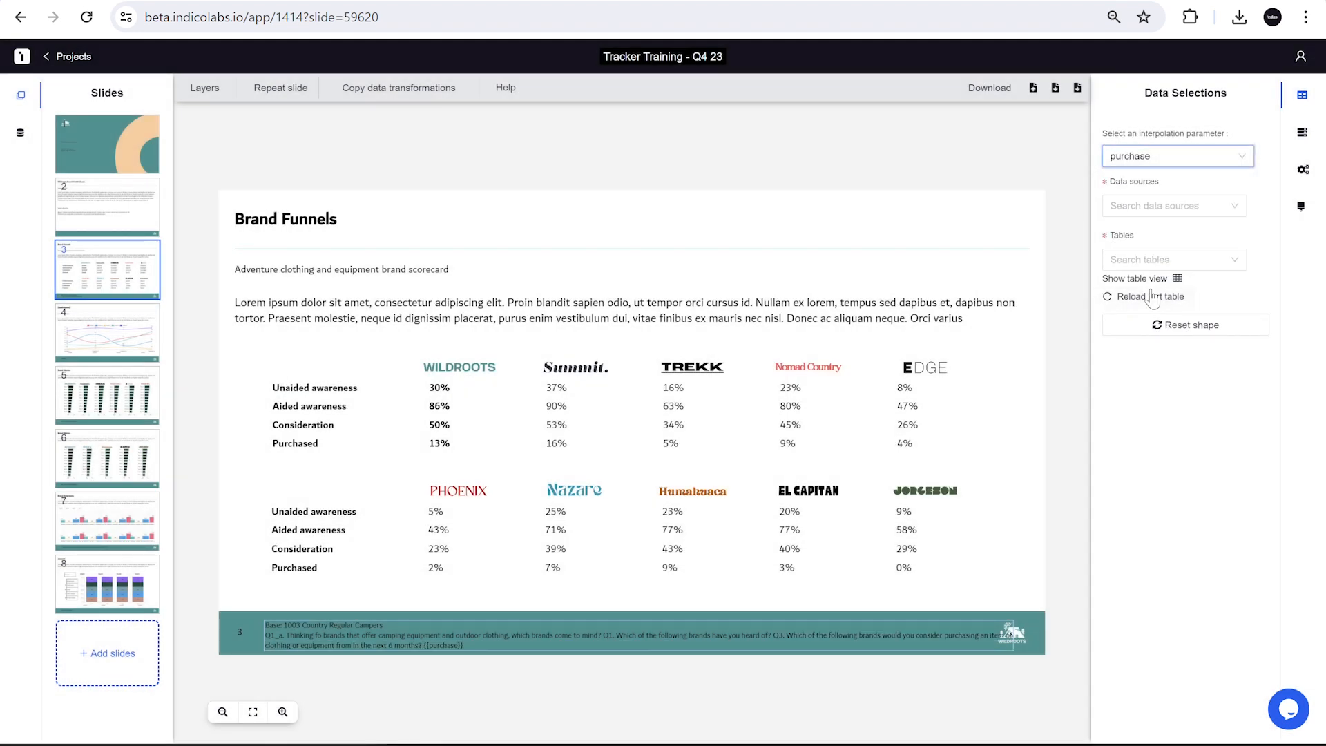
click(1178, 278)
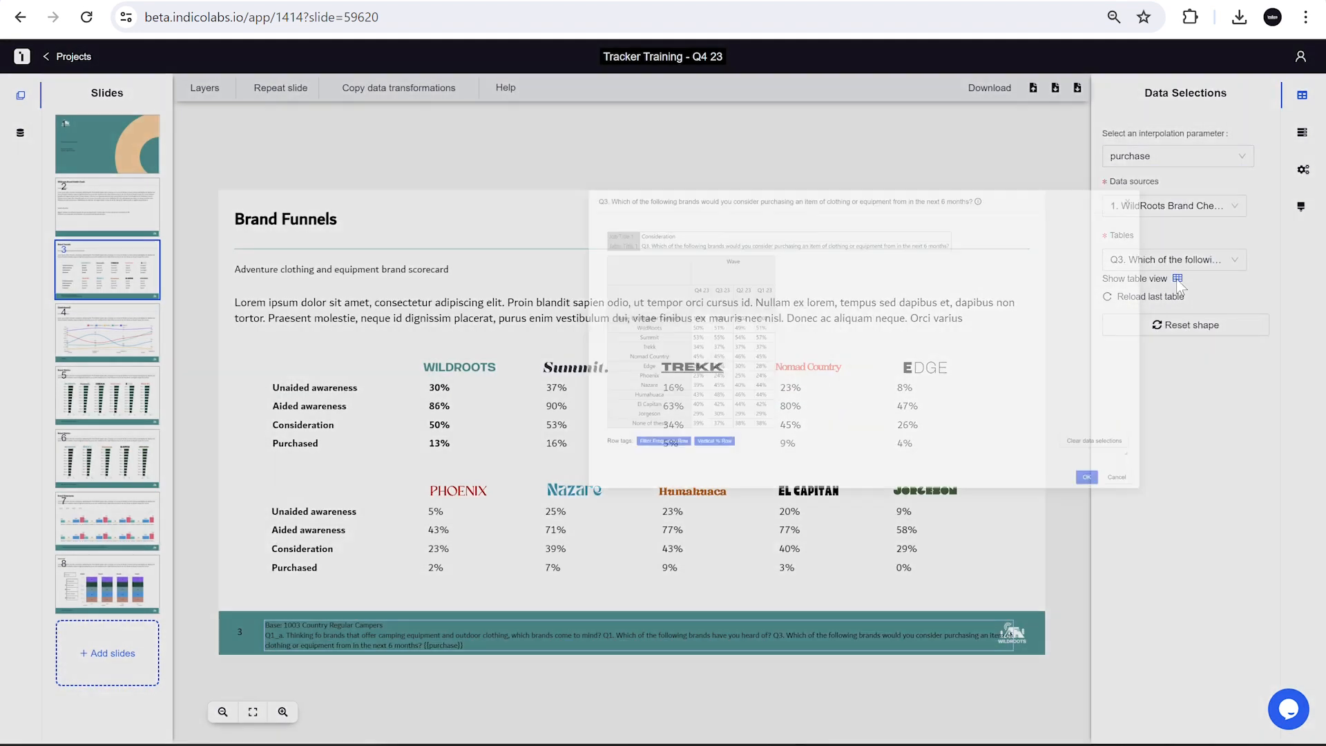
click(742, 228)
click(1028, 605)
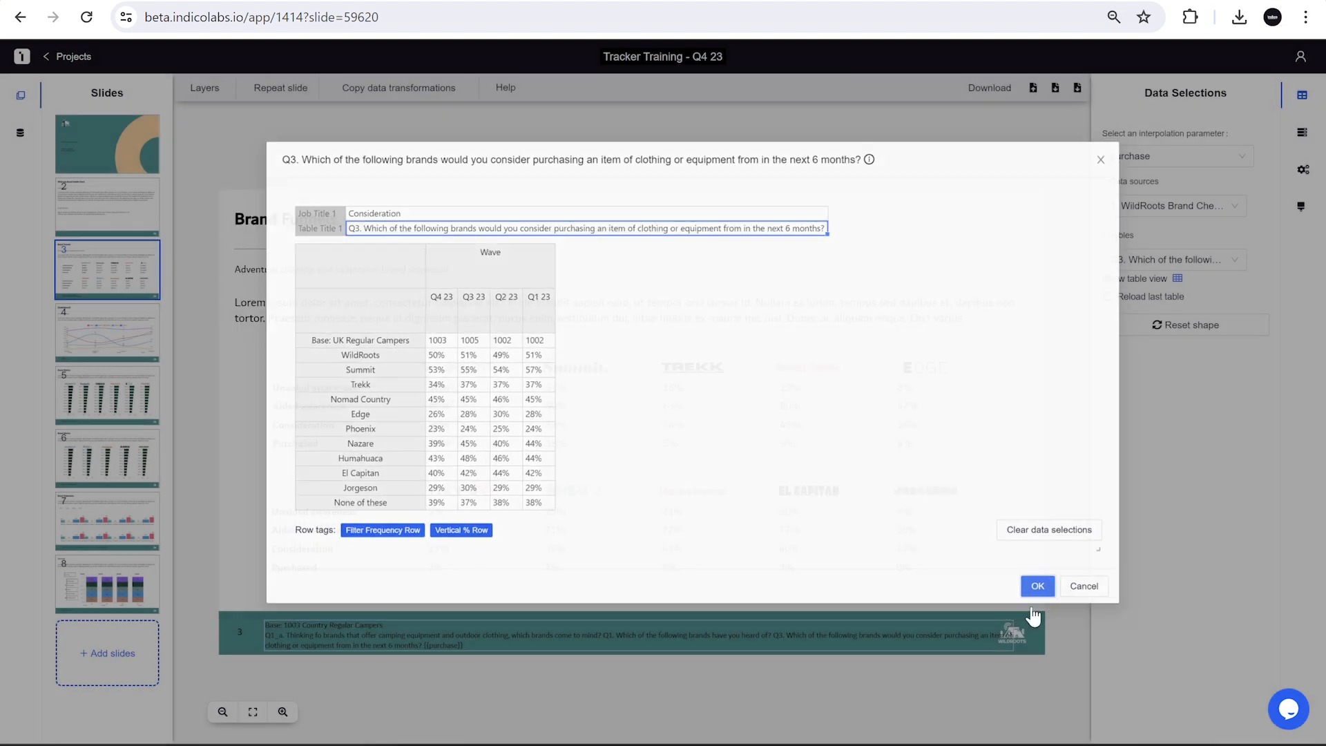
click(797, 686)
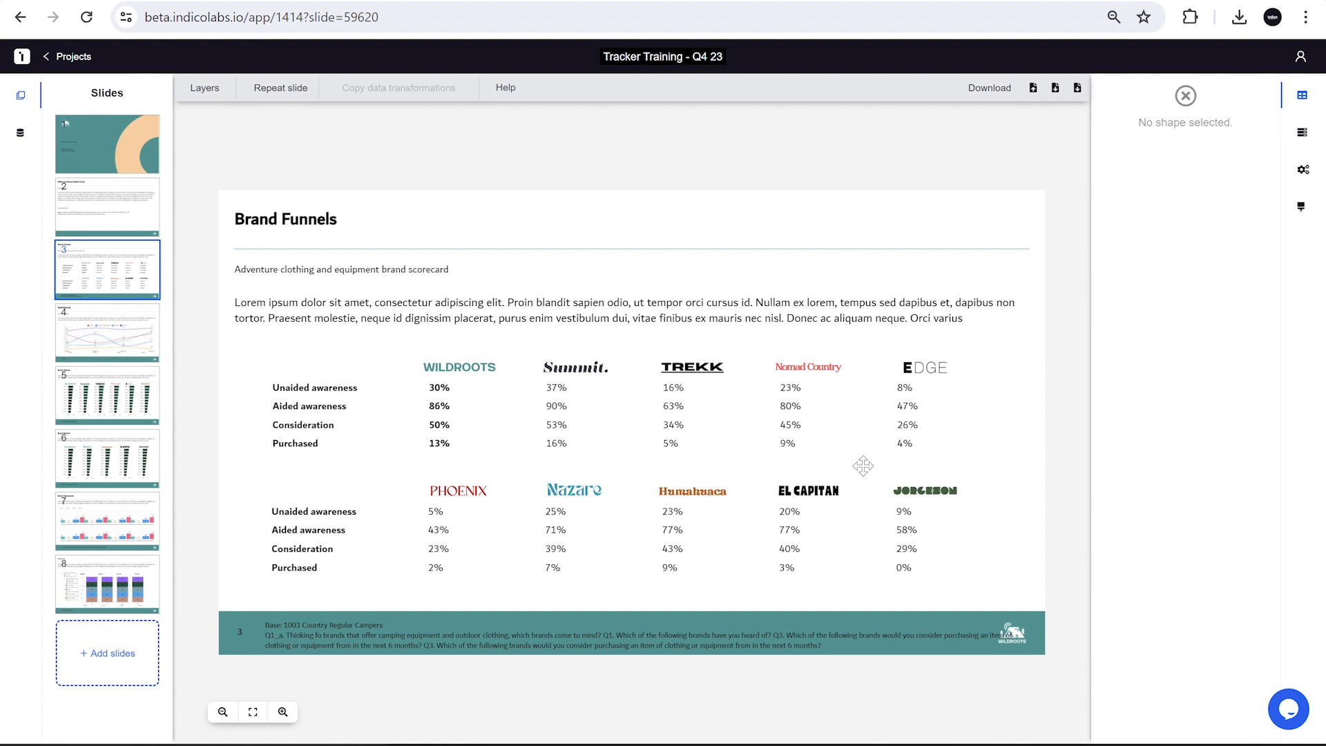
Link slide 4's line chart to all brands and all four waves of the Q1_a table, excluding the Filter Frequency Row
click(141, 338)
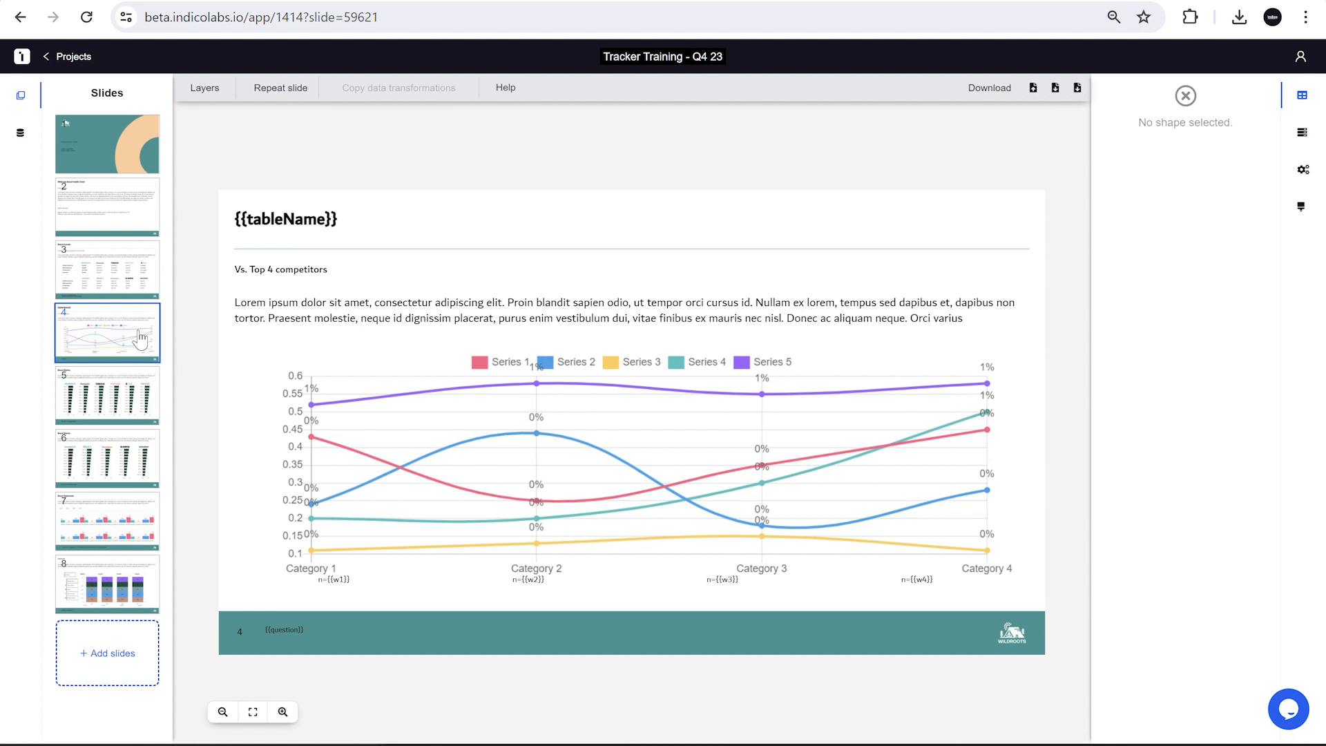
click(655, 425)
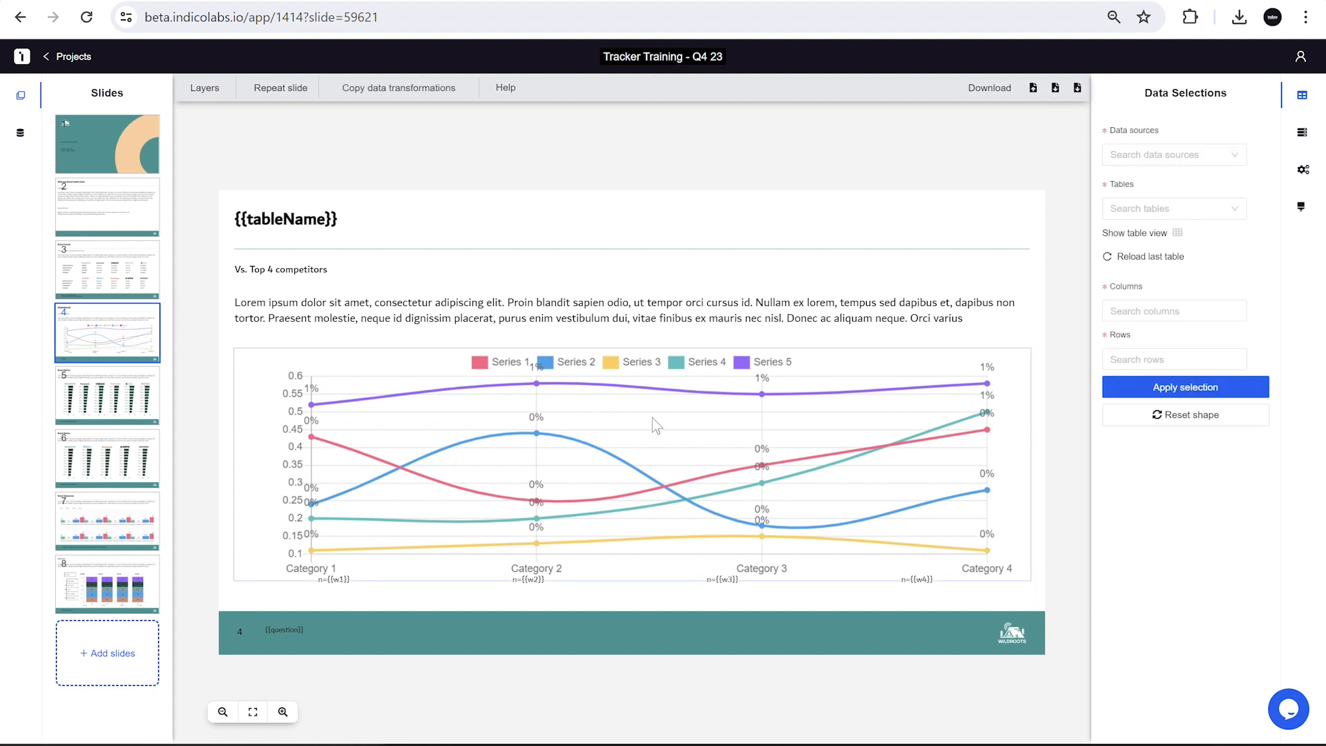
click(1145, 265)
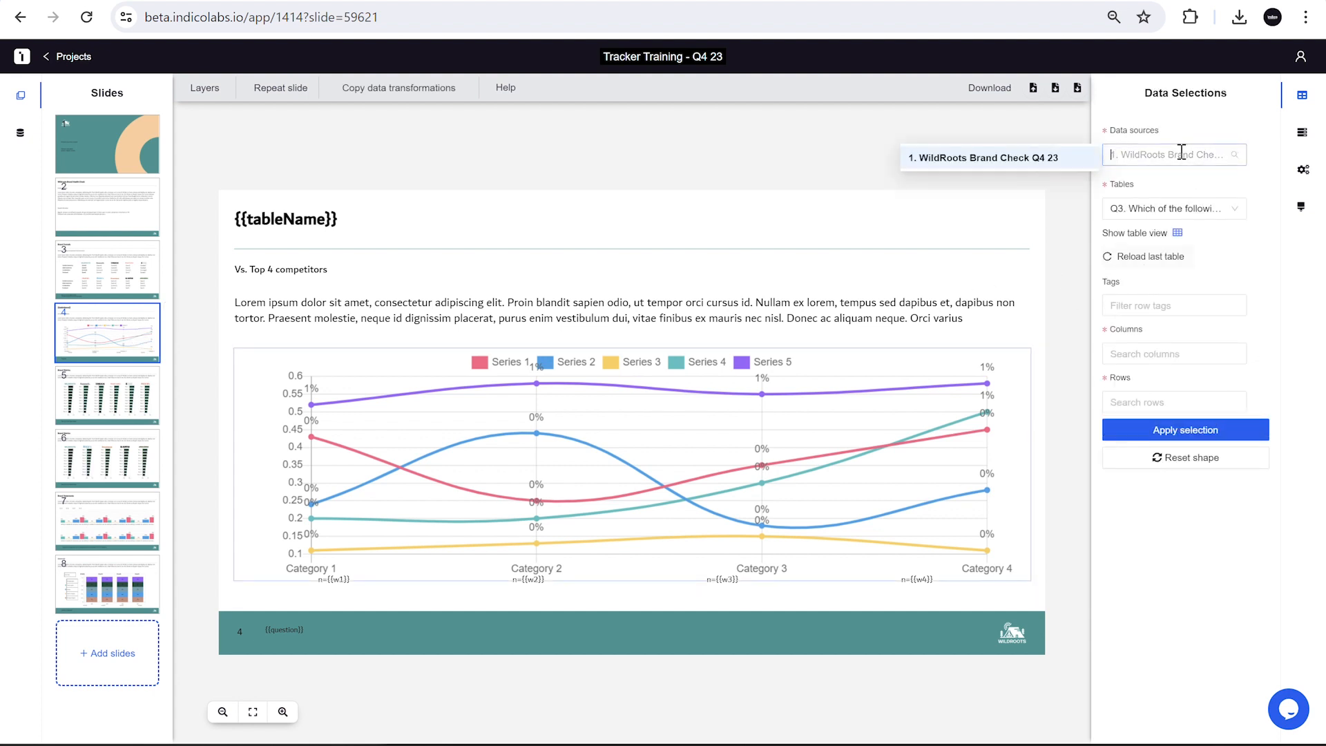
click(1173, 208)
click(922, 217)
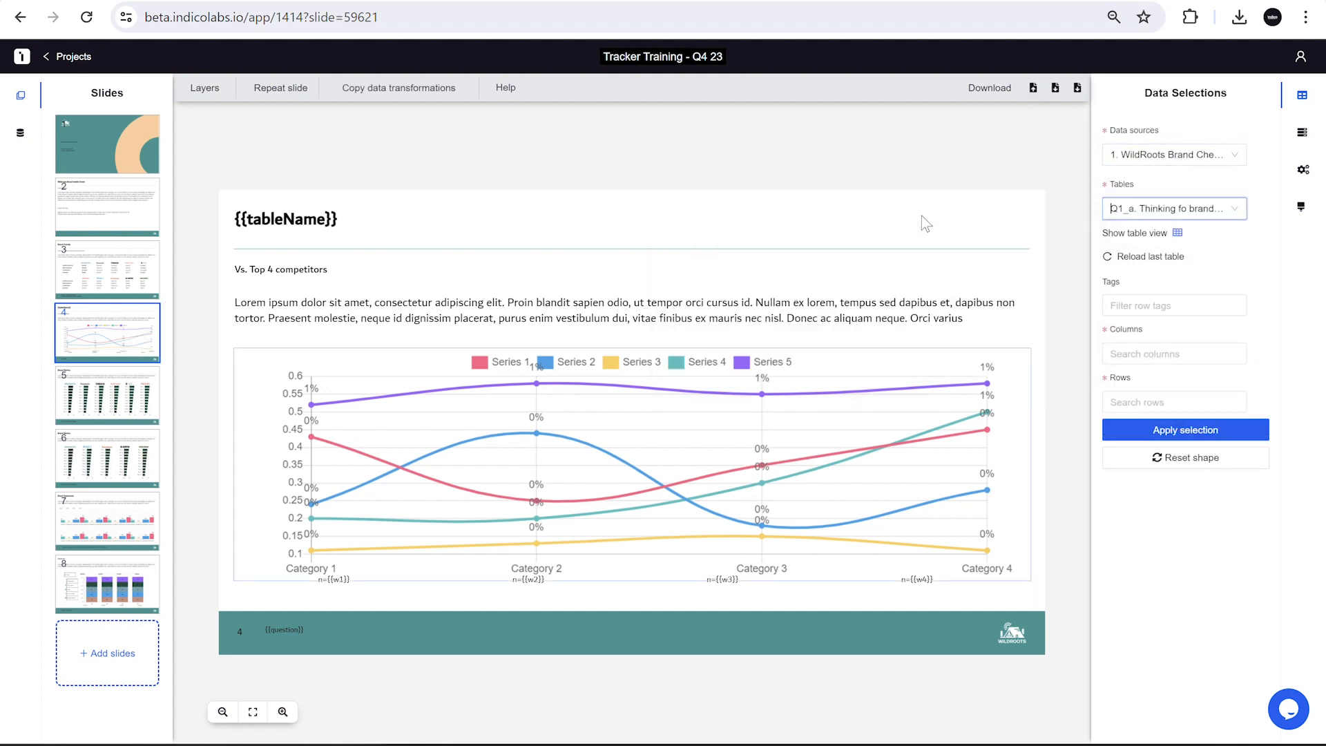
click(1178, 233)
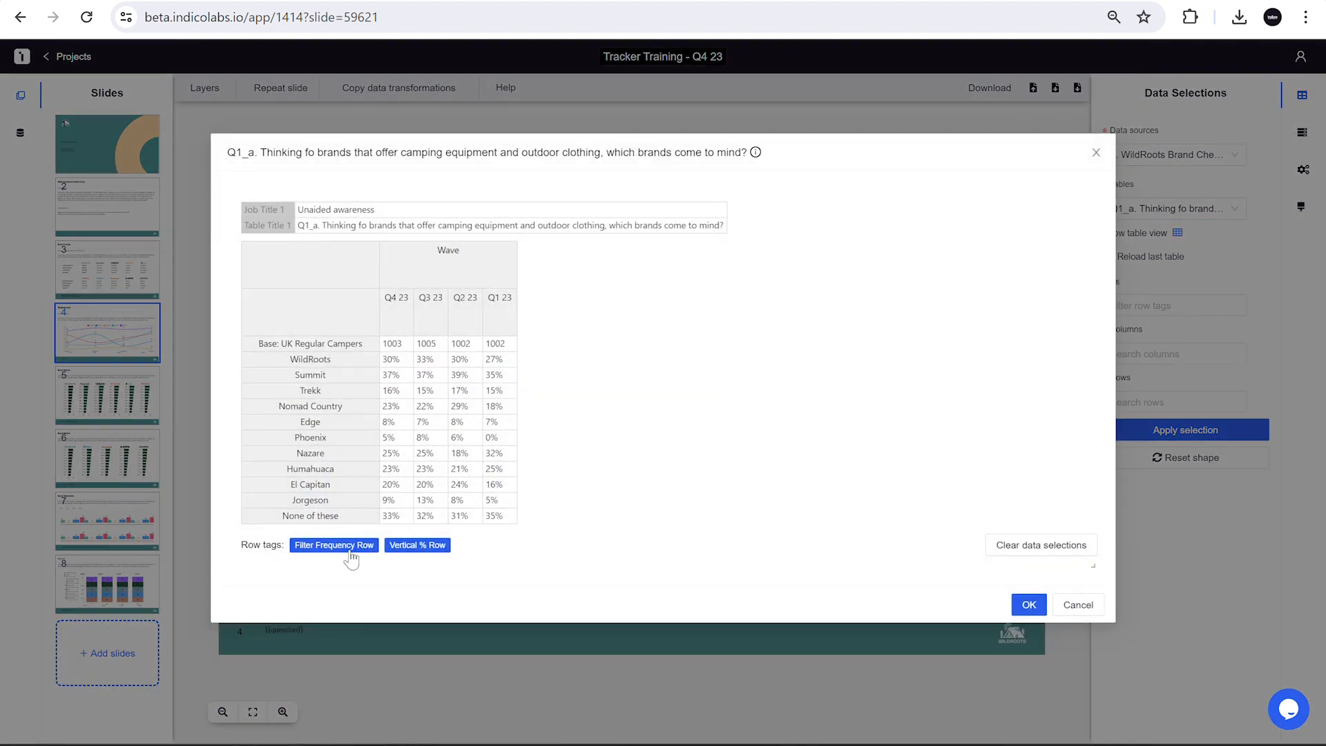
click(328, 547)
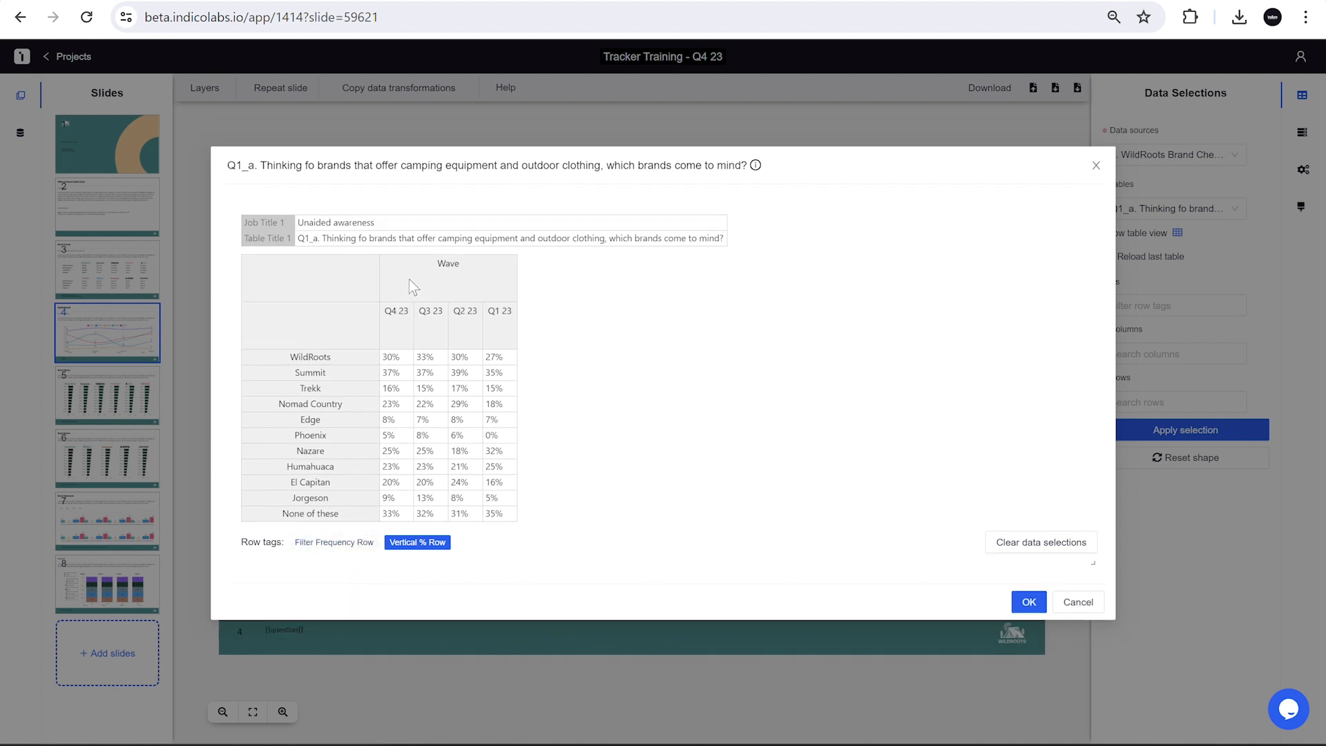
drag(397, 317, 540, 365)
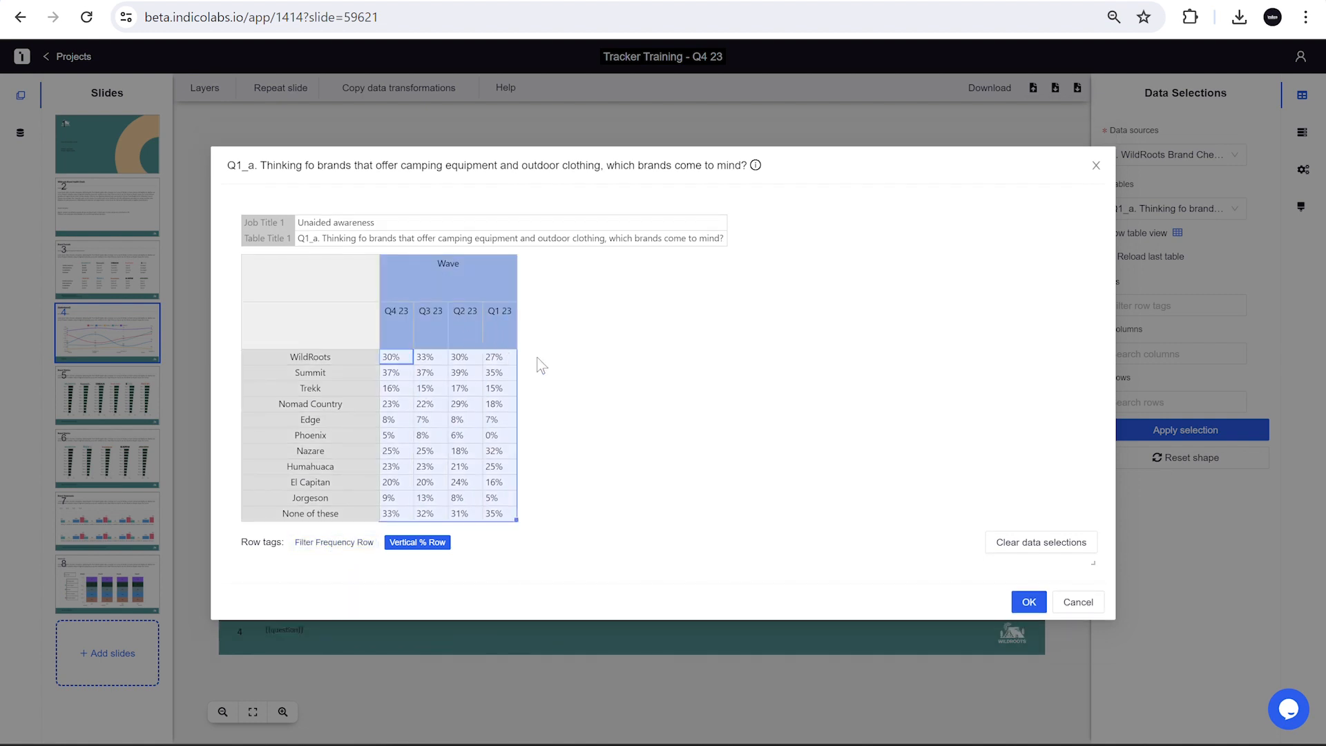
click(1029, 601)
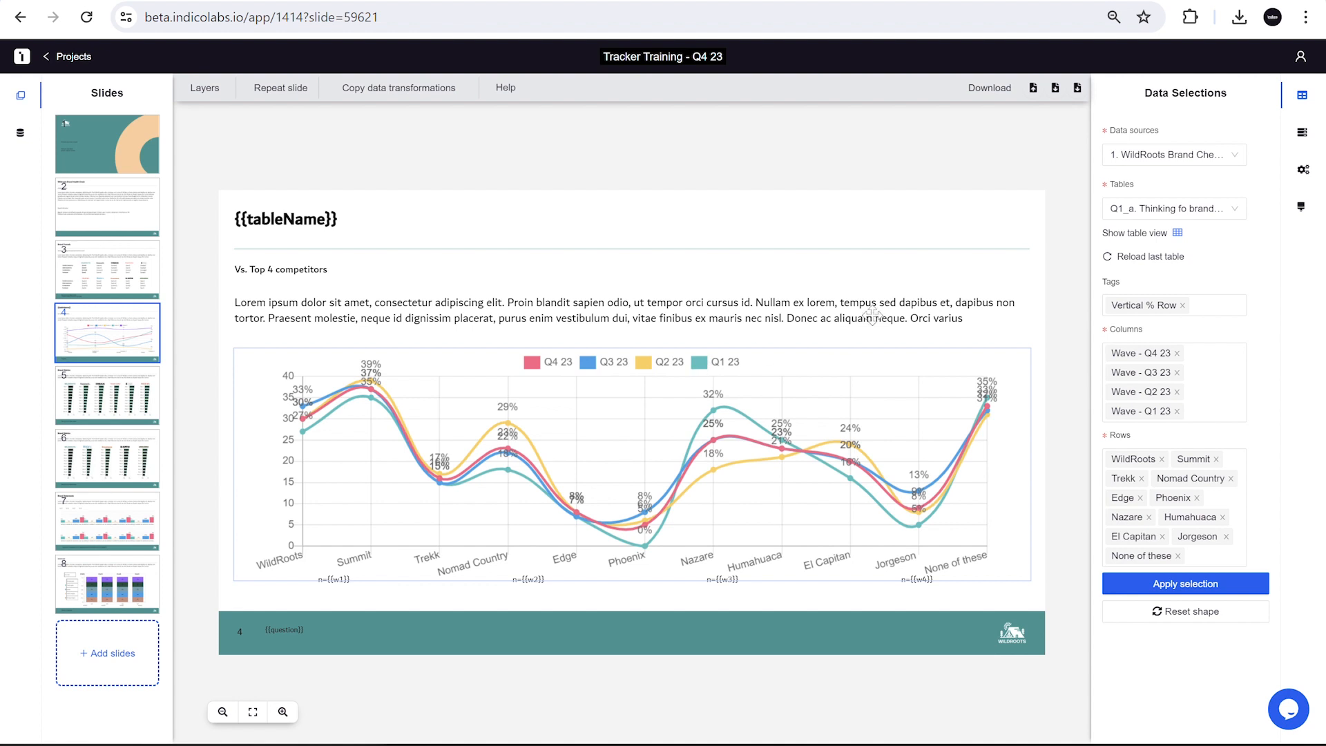
Add a Sort by transformation to the line chart that orders the brands by the Wave - Q4 23 column, descending
click(1301, 135)
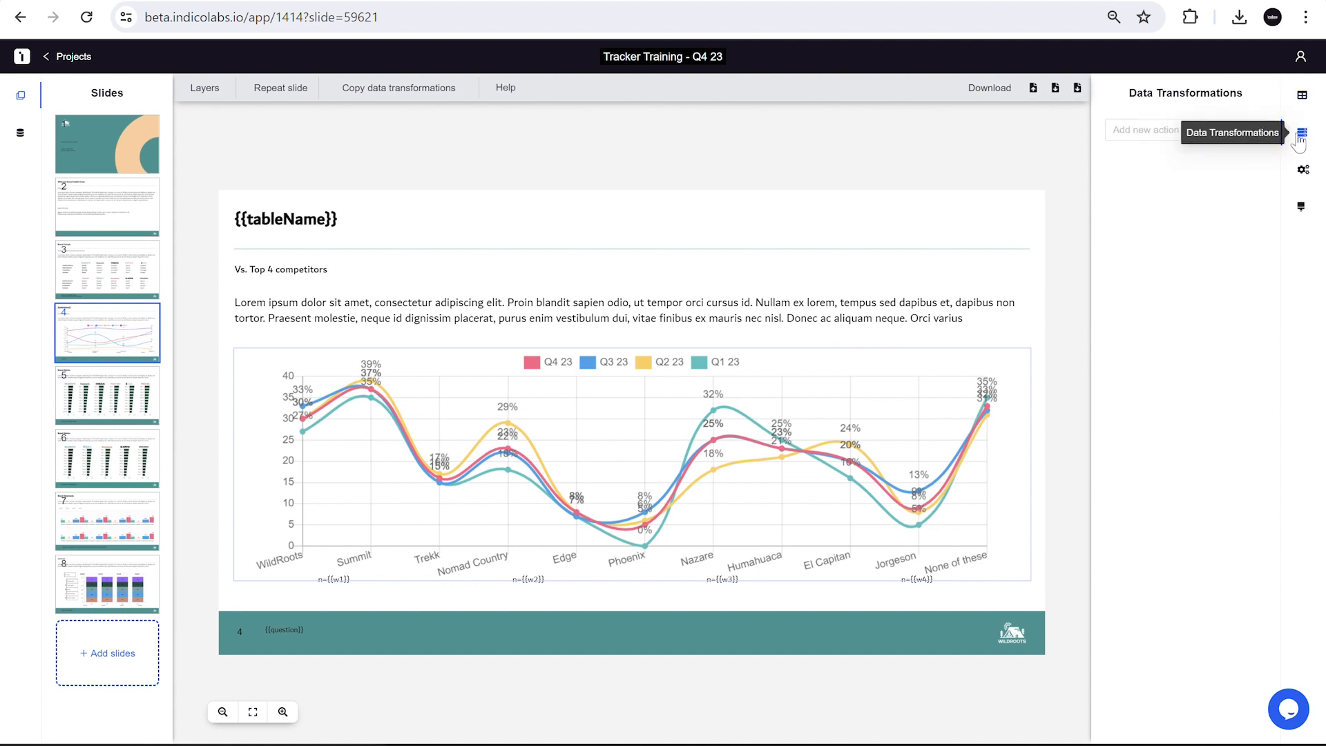
click(1146, 132)
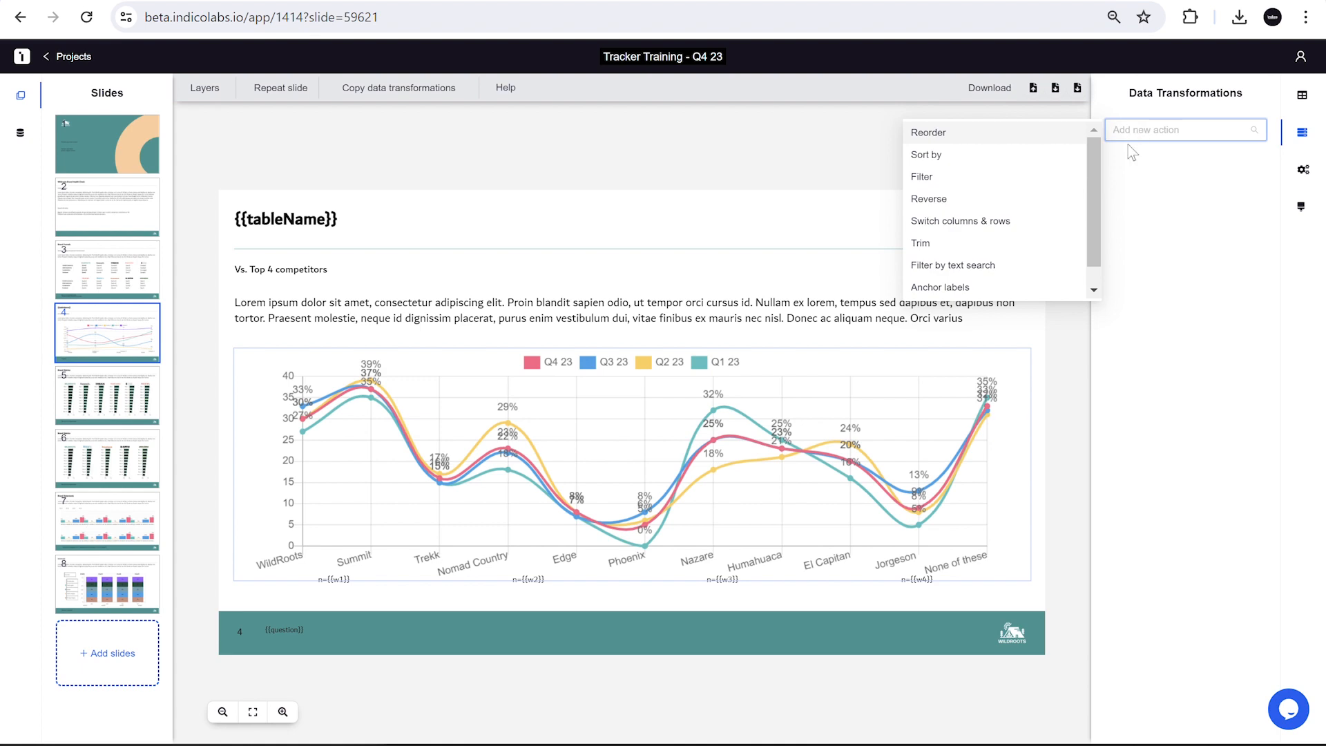
click(1064, 155)
click(715, 241)
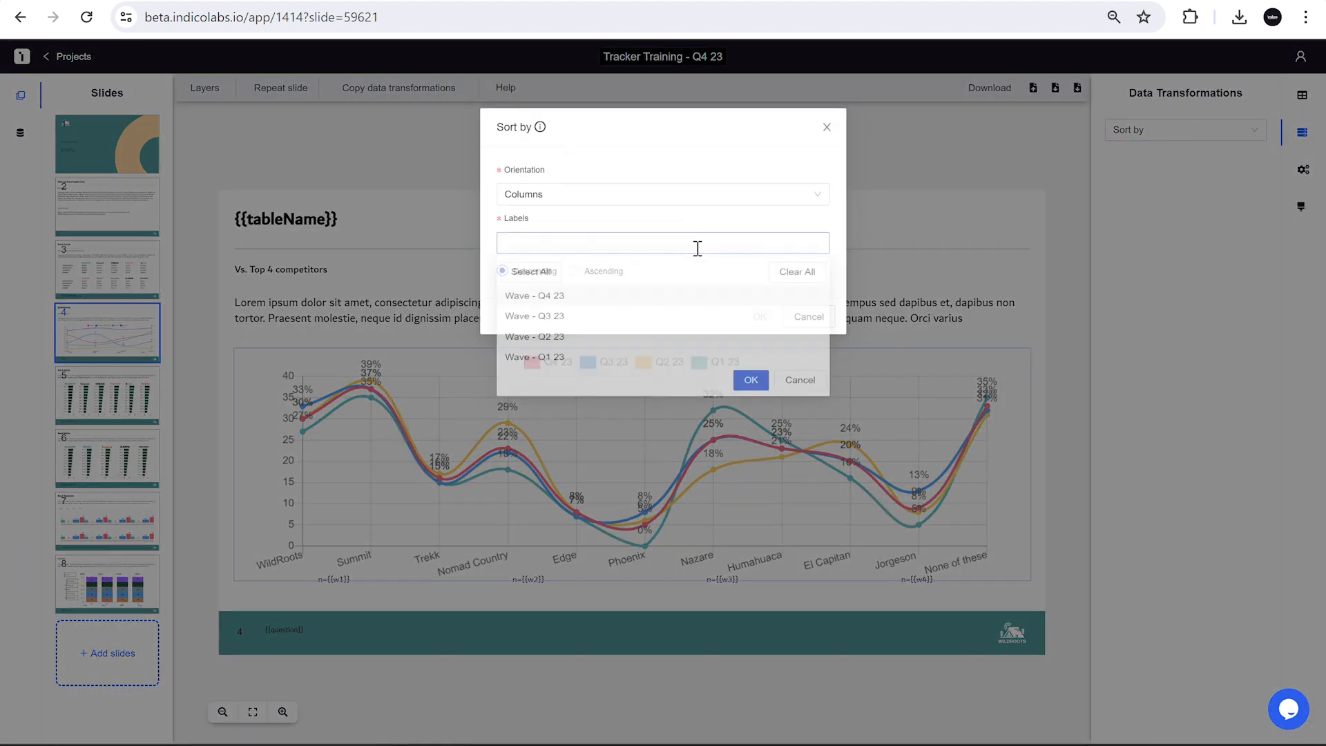
click(608, 298)
click(630, 229)
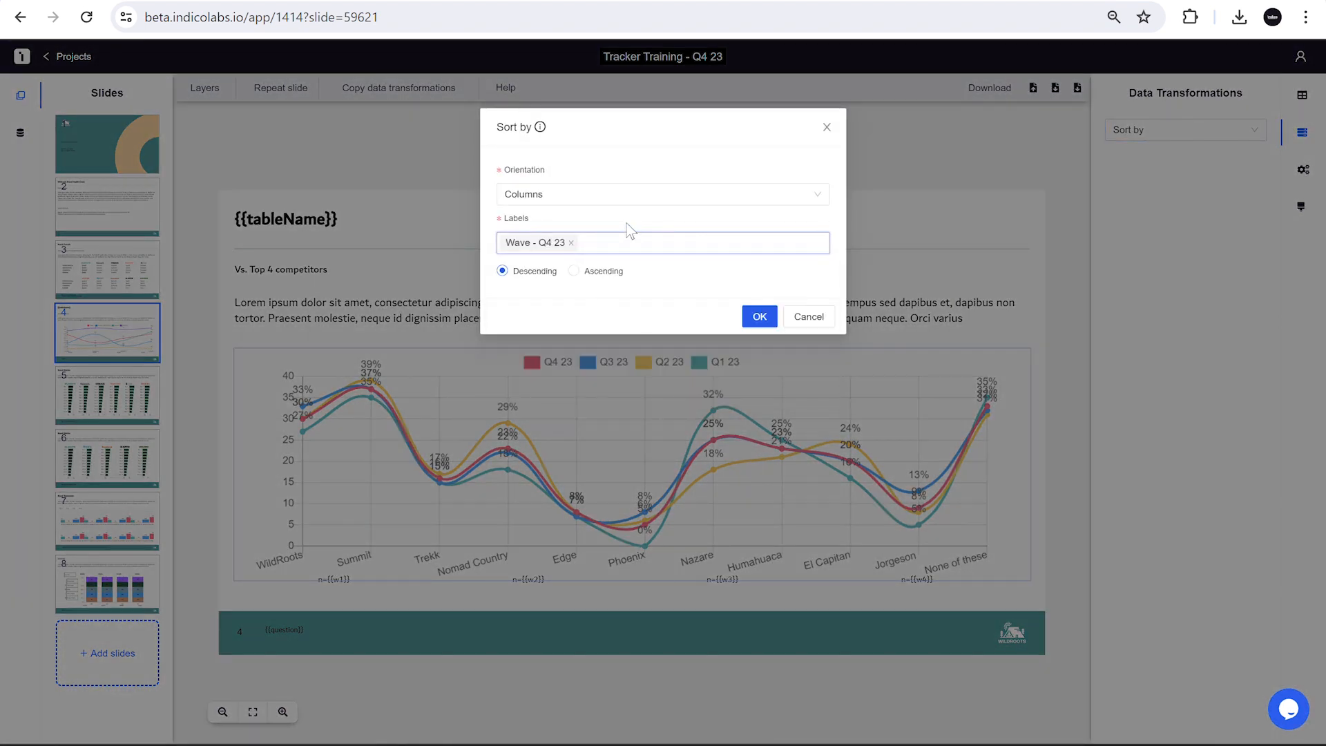
click(754, 319)
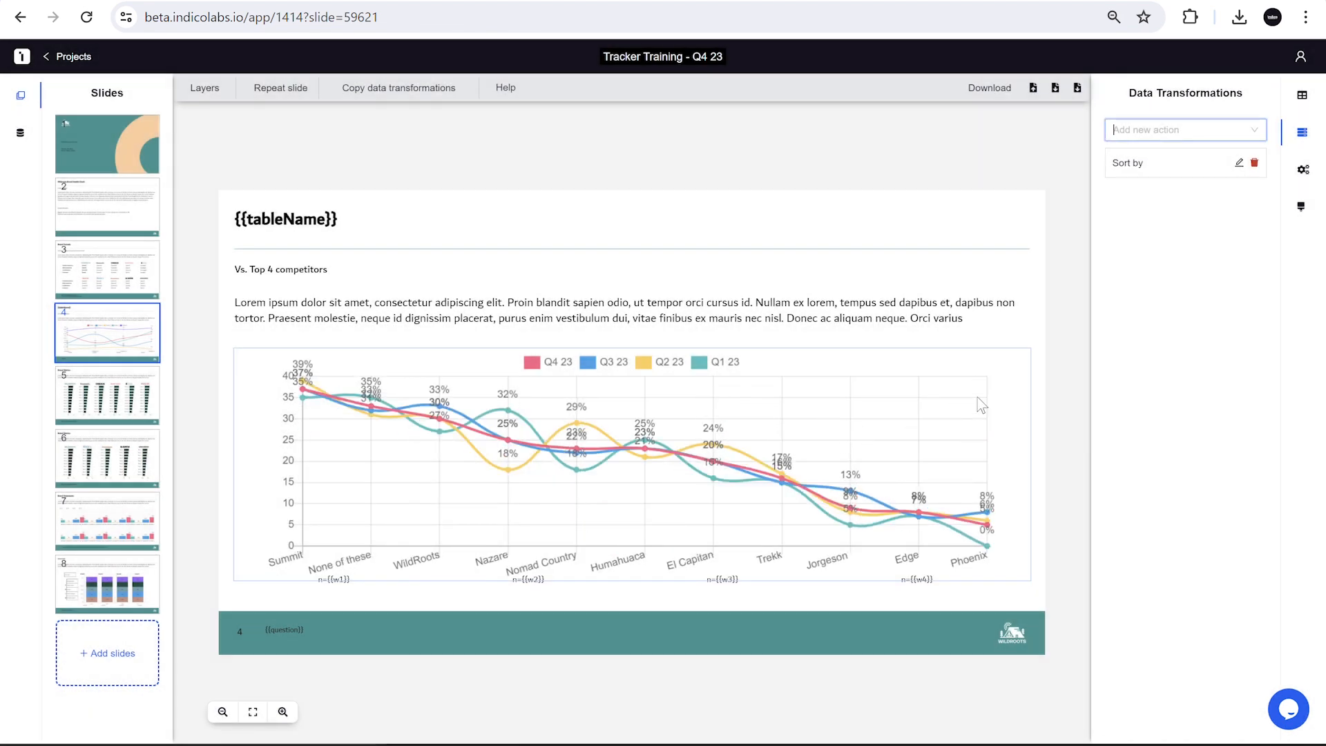
Add a text search filter to the chart that removes rows whose labels start with "None"
click(1146, 131)
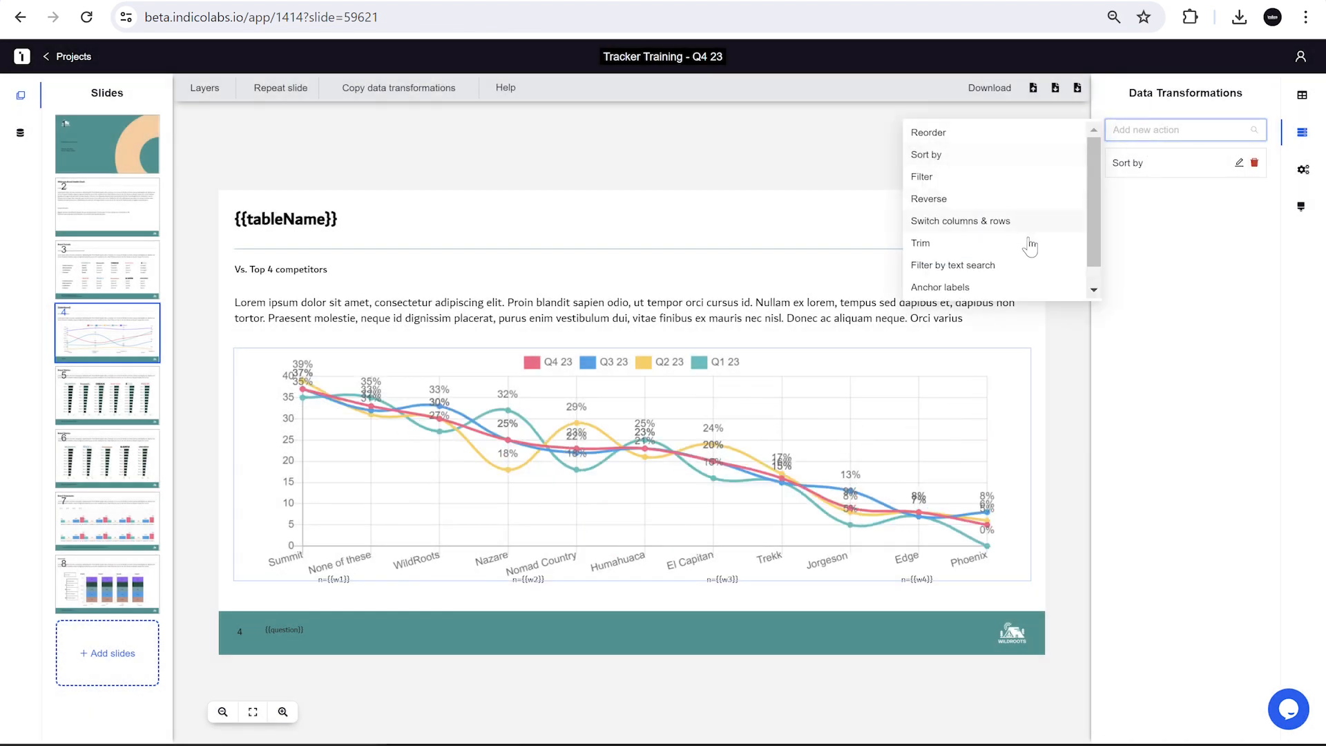
click(1003, 265)
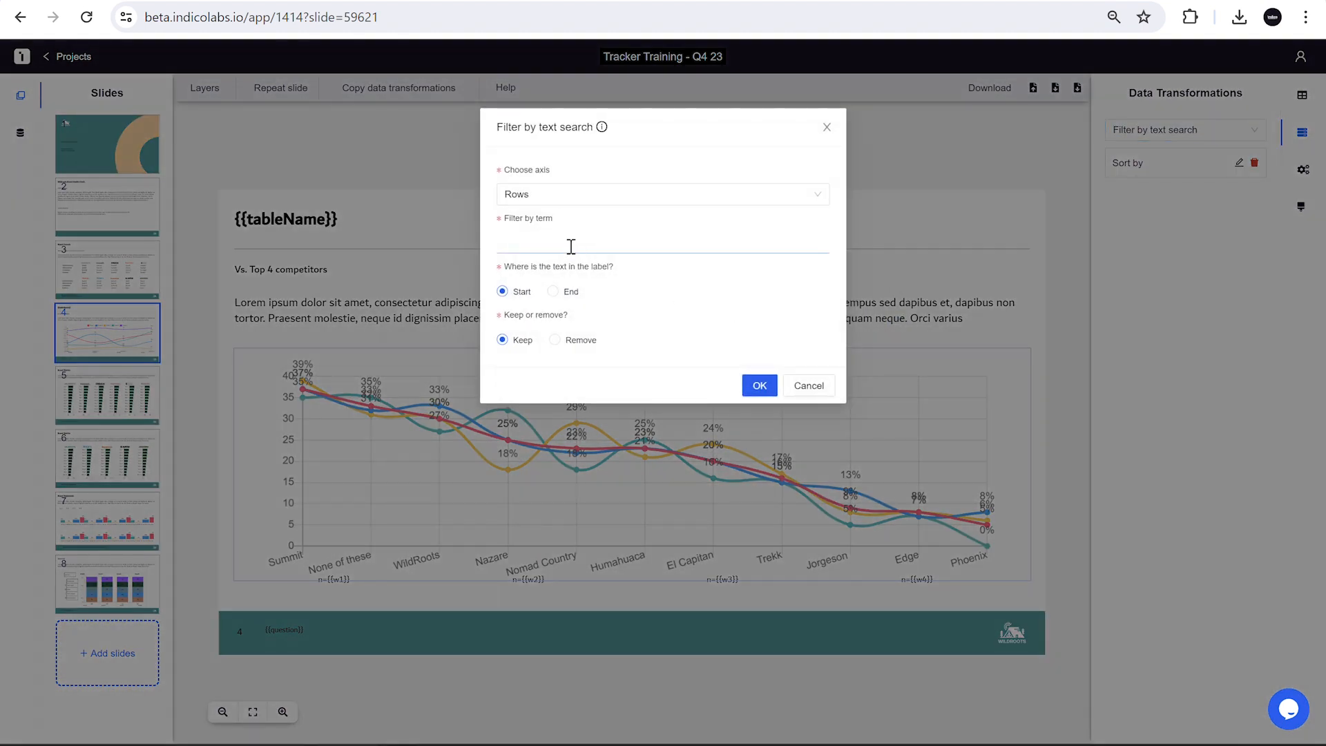
click(555, 339)
click(549, 238)
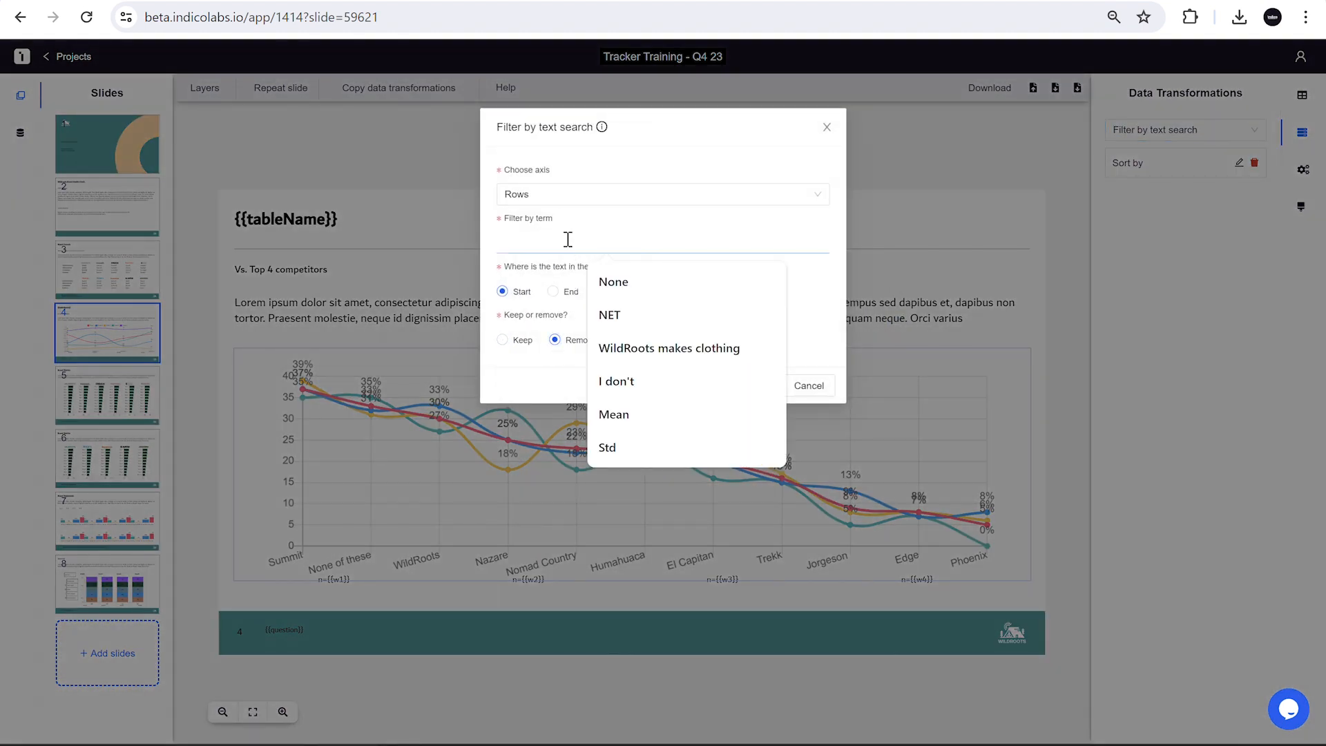
click(600, 279)
click(764, 395)
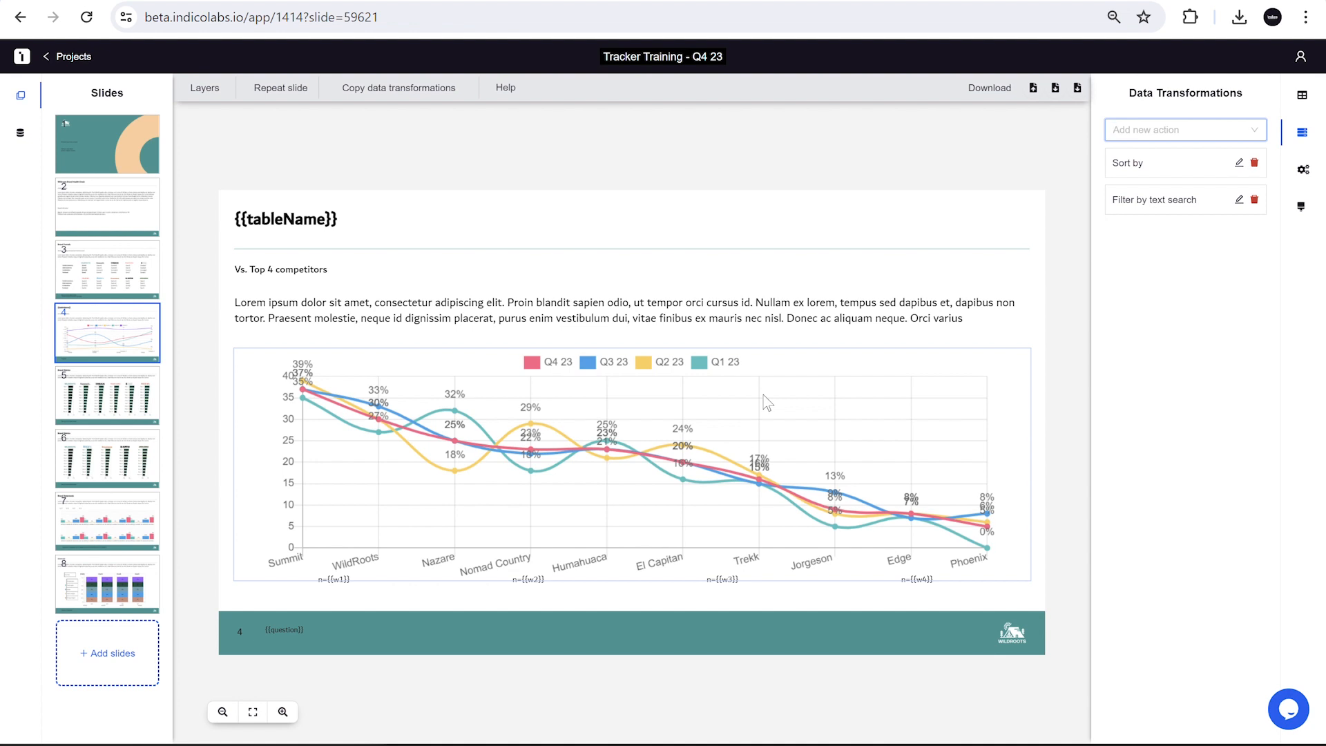
Add an Anchor labels transformation that fixes the WildRoots row at the start of the chart data
click(1129, 131)
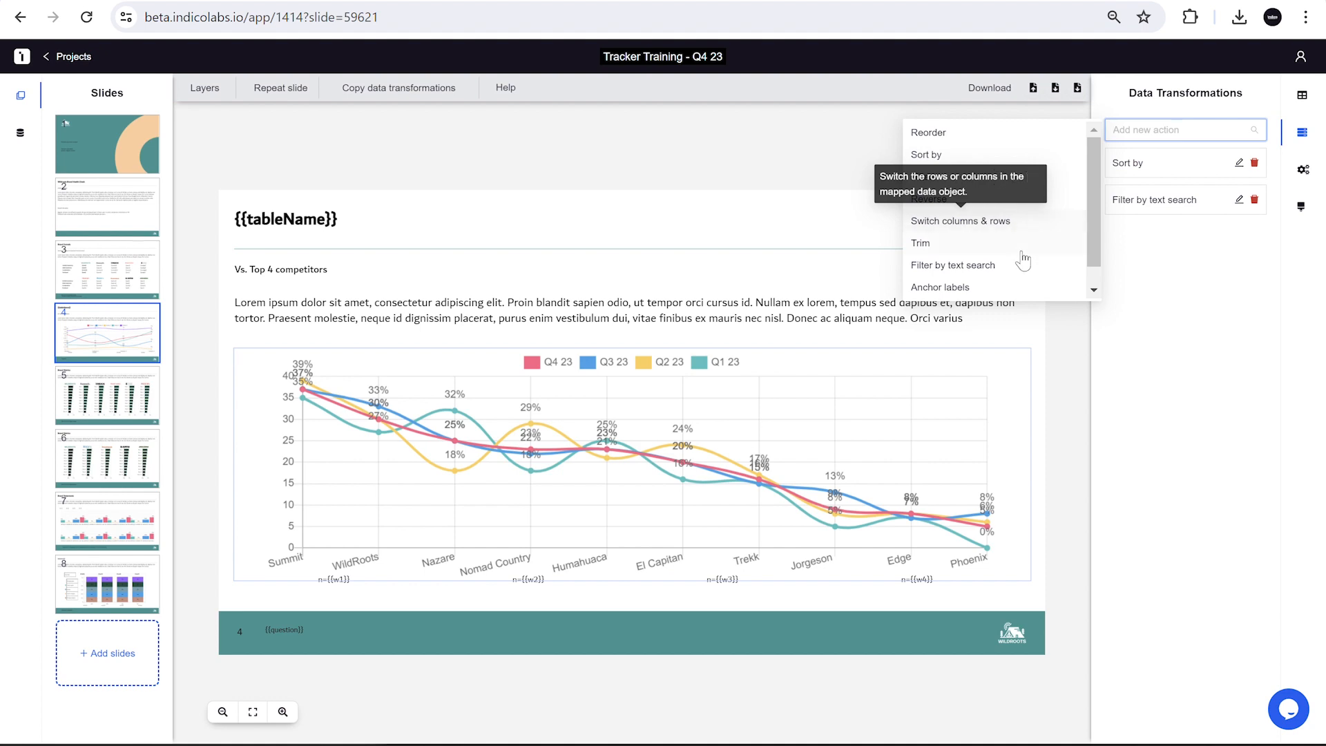
scroll(1024, 260, down, 1)
click(994, 263)
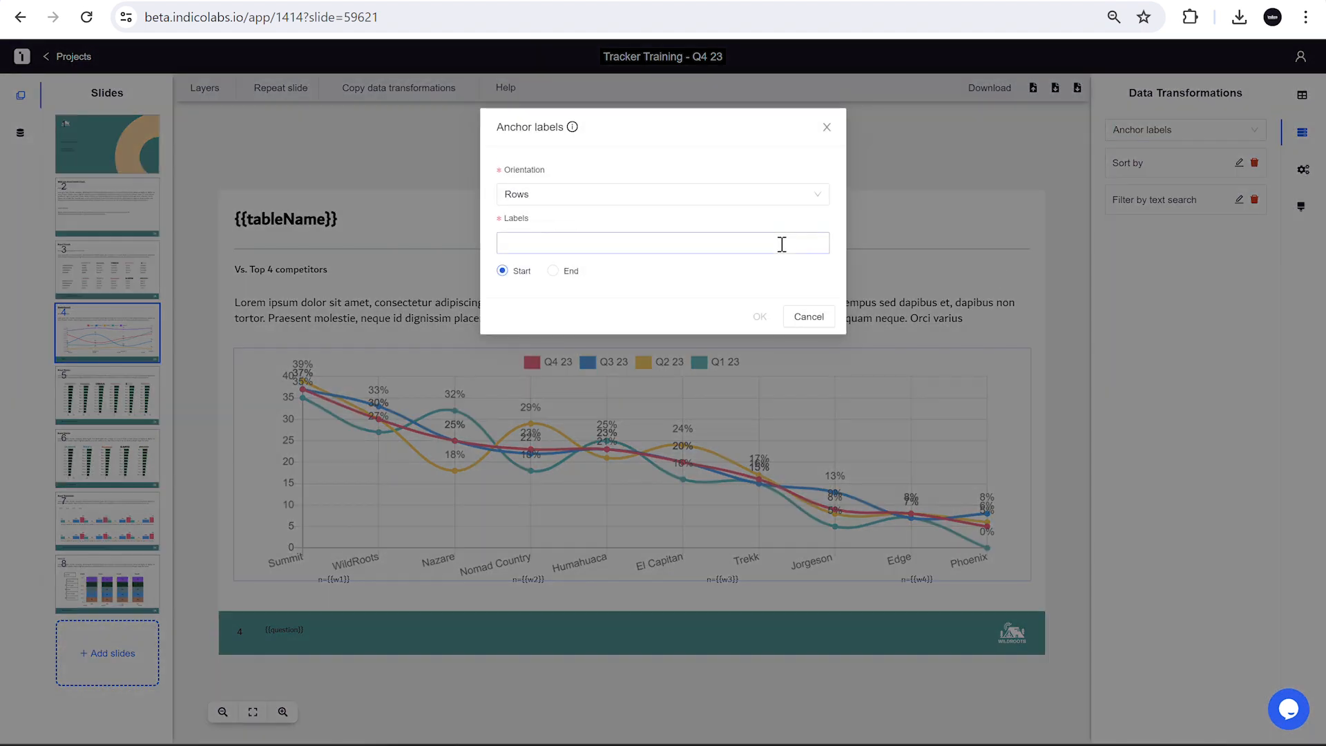
click(583, 244)
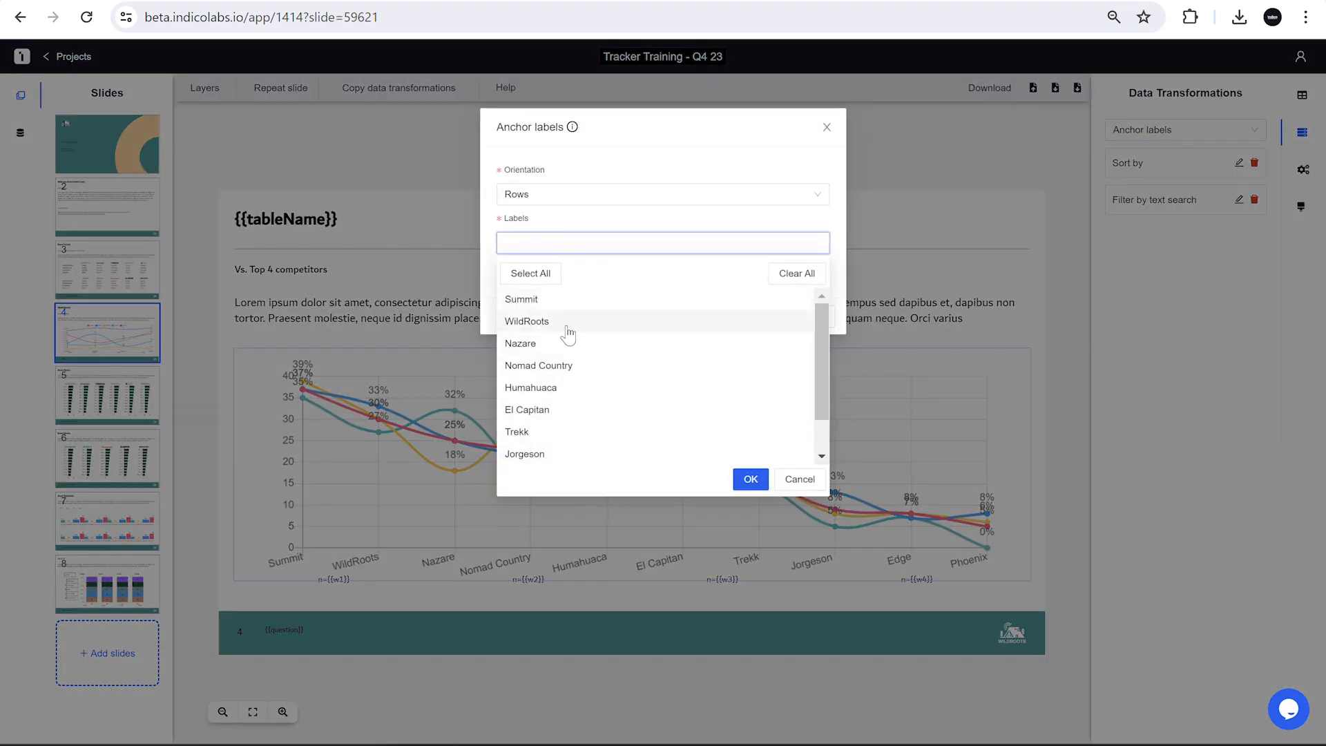
click(567, 328)
click(574, 228)
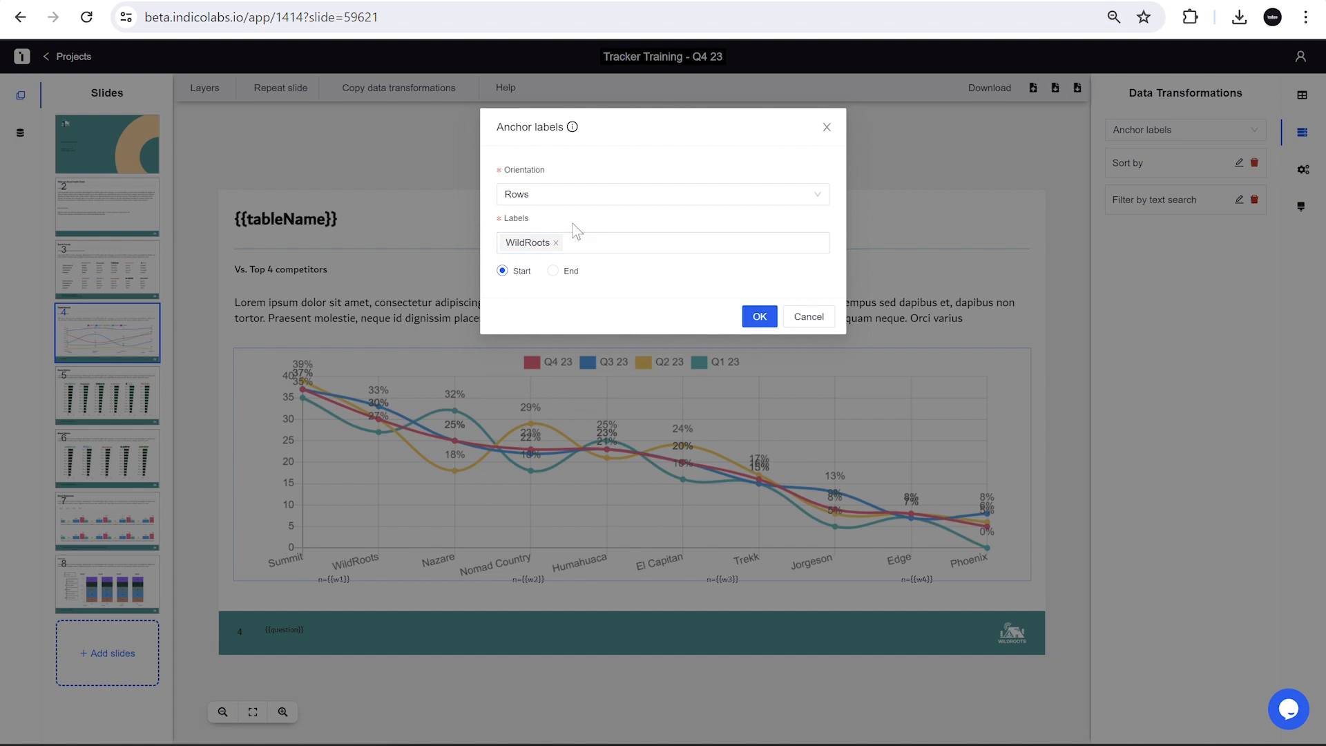
click(759, 317)
Add a Trim transformation that keeps the first 5 rows of the chart data
click(1179, 127)
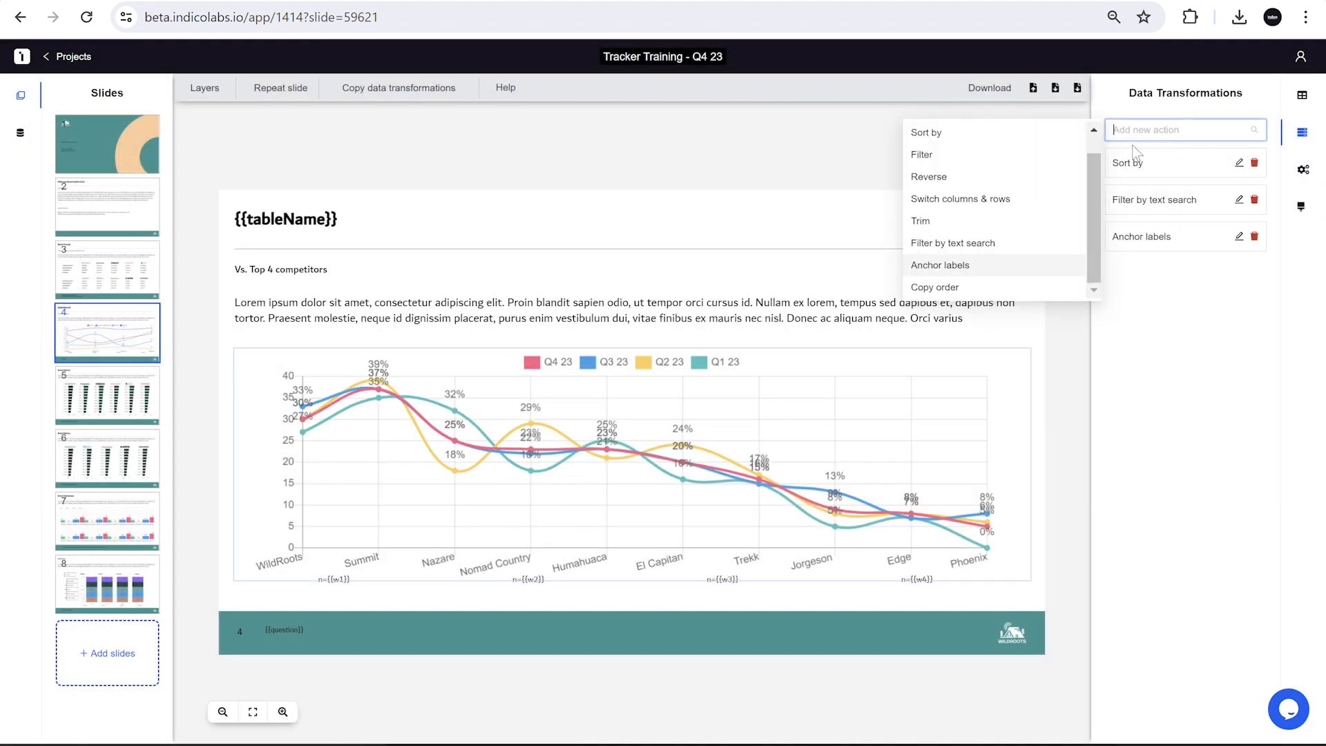
click(1007, 222)
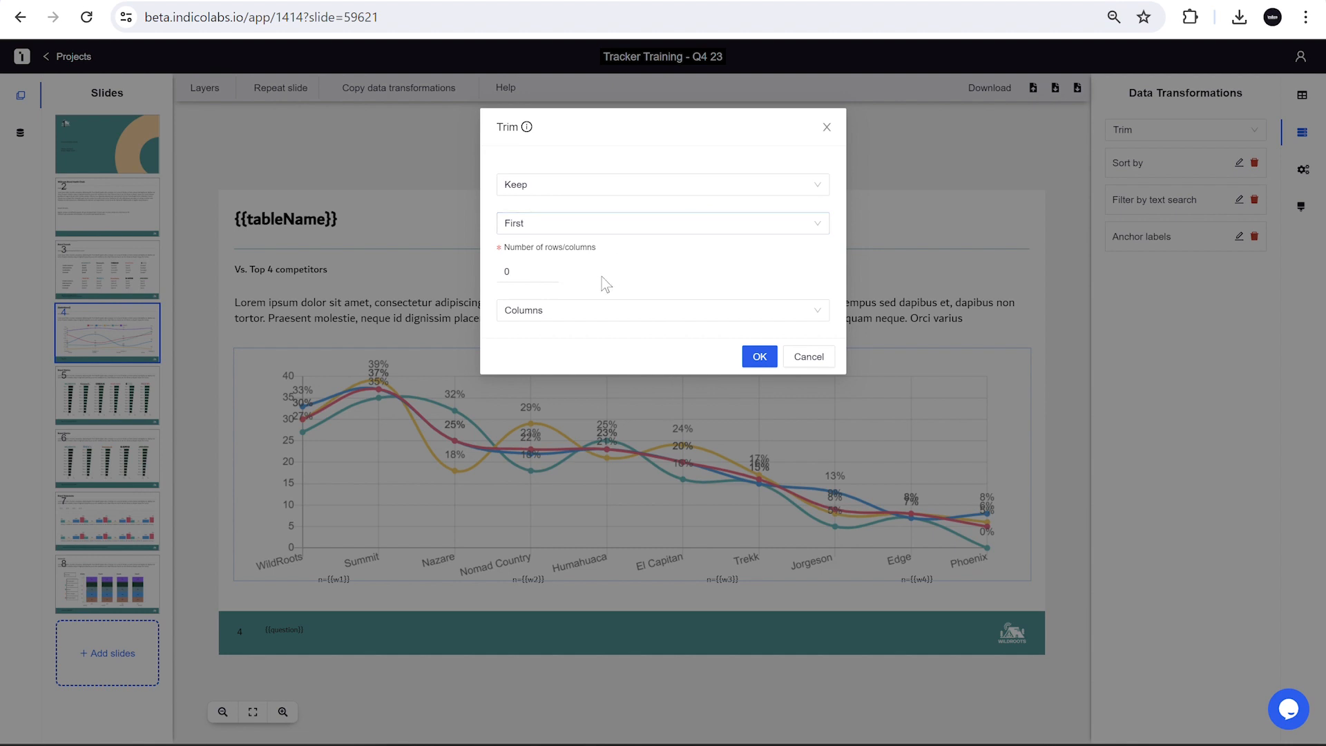
click(560, 309)
click(518, 366)
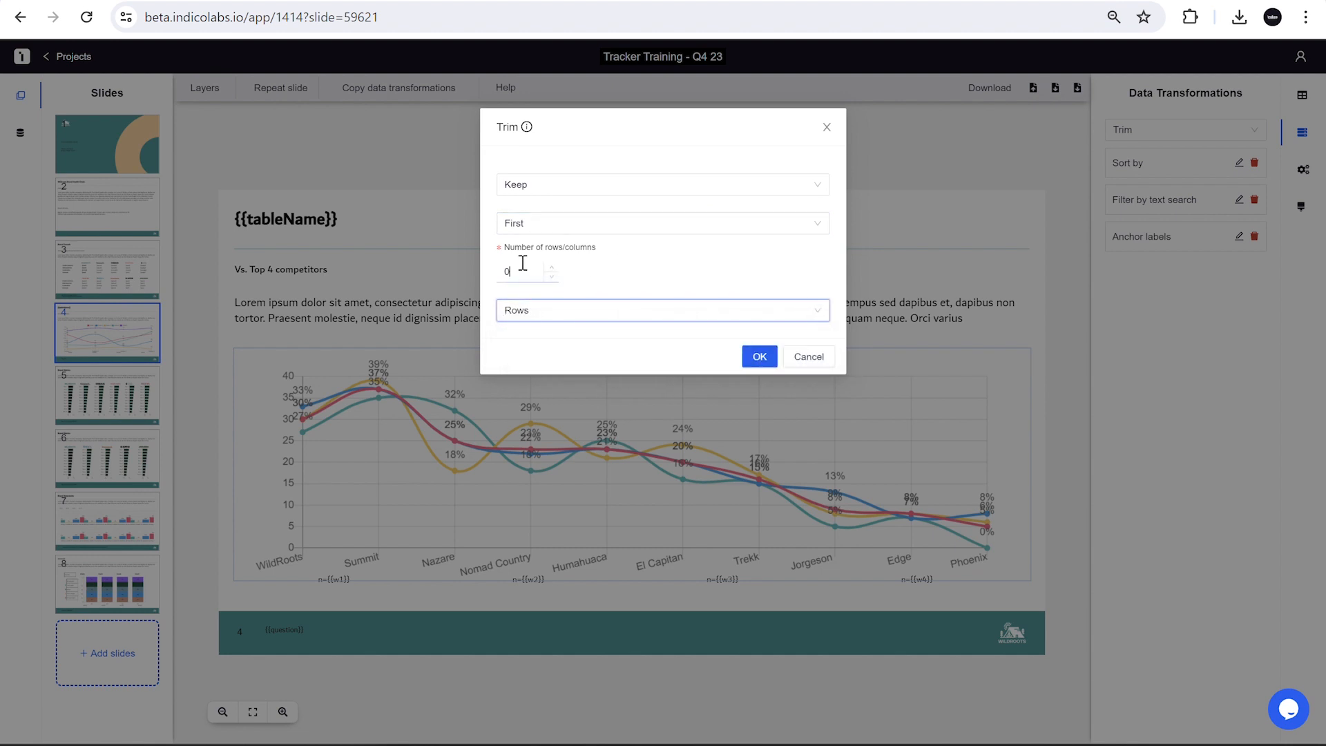
click(519, 262)
key(BackSpace)
text(5)
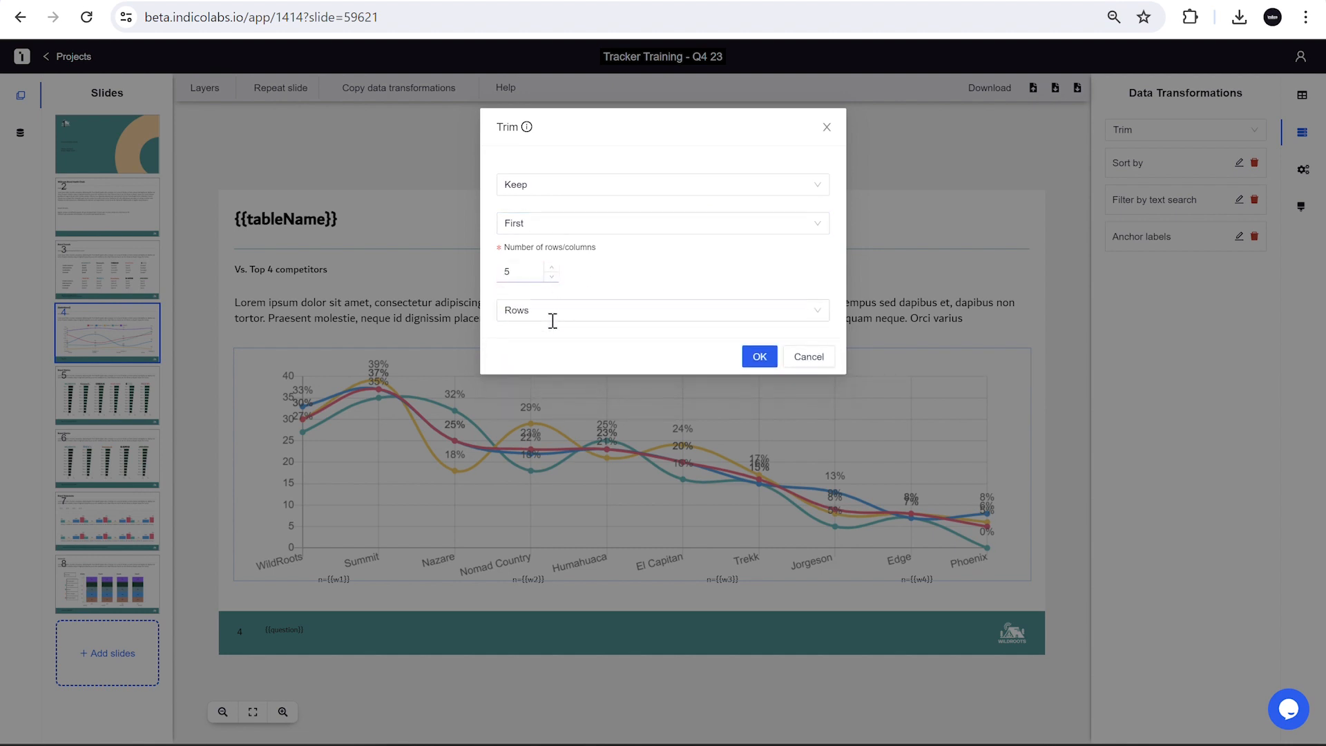
click(759, 357)
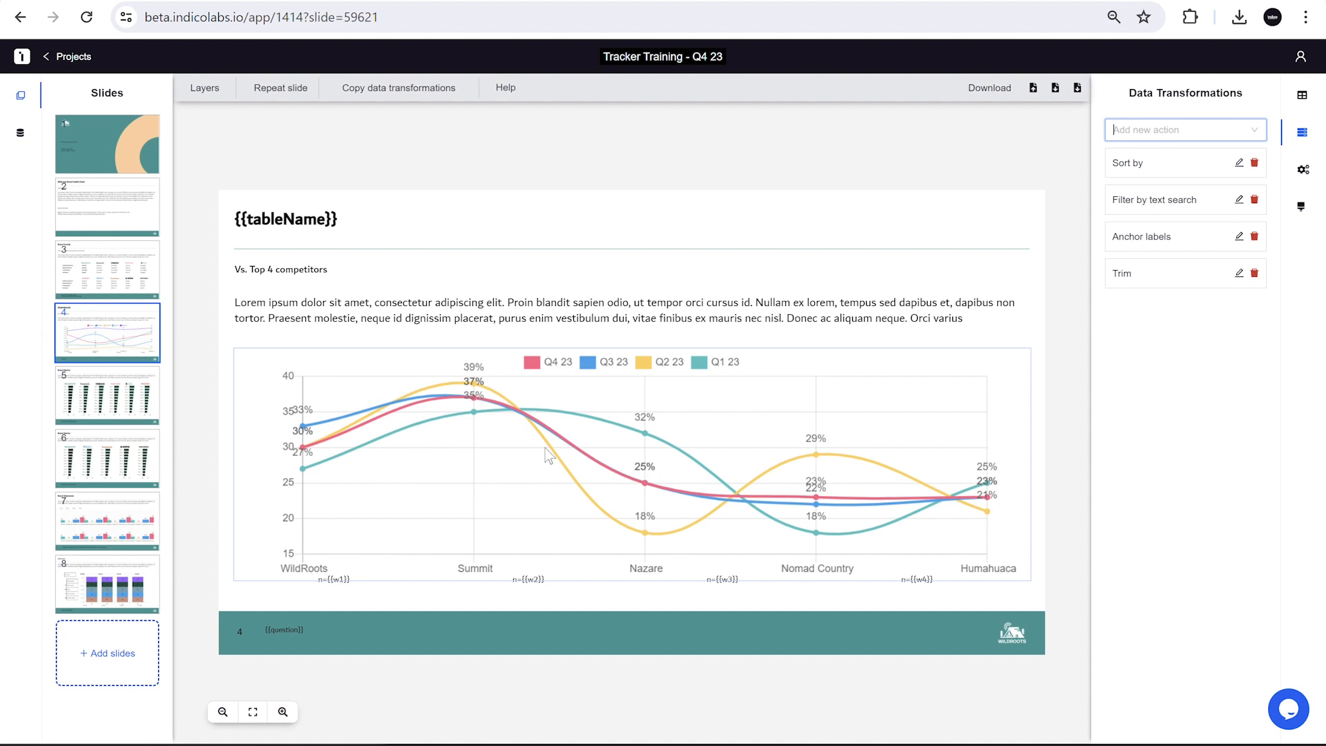
Add a Switch columns & rows transformation so the brands become the chart's lines and the waves its axis
click(1131, 132)
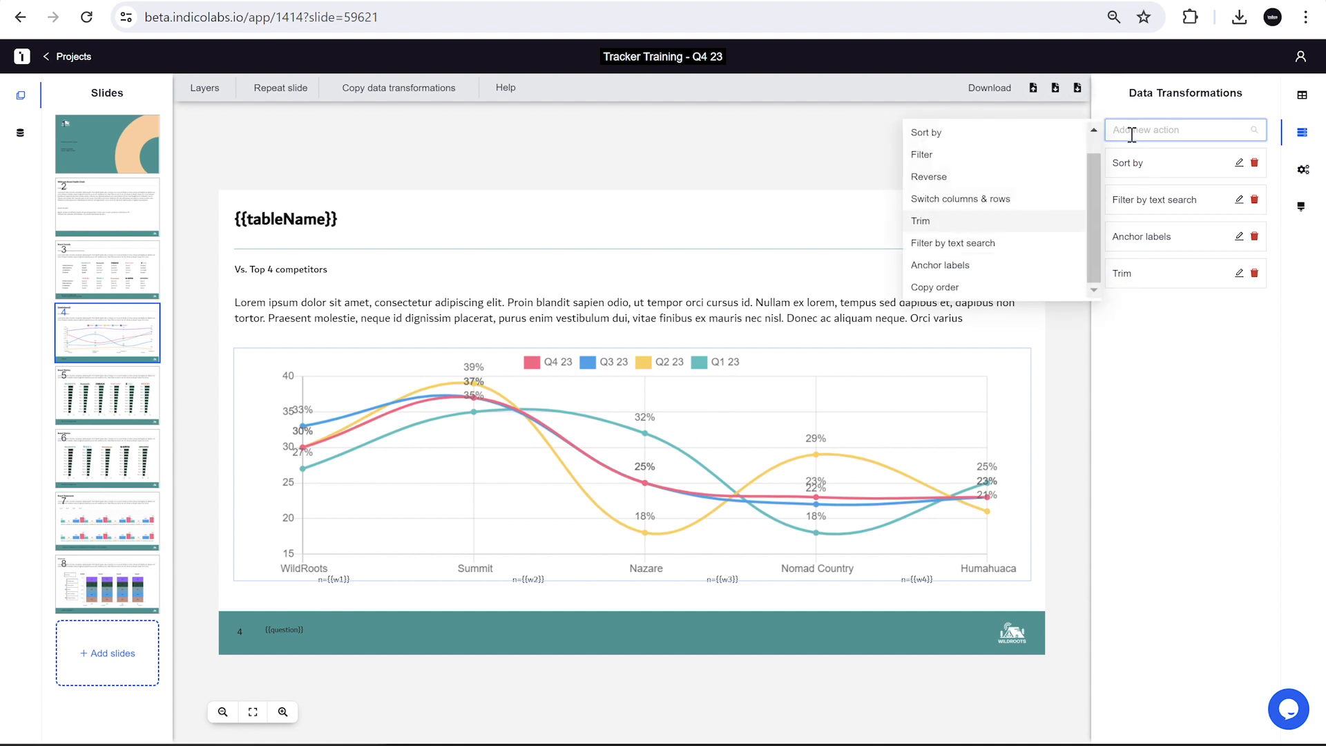
click(1007, 200)
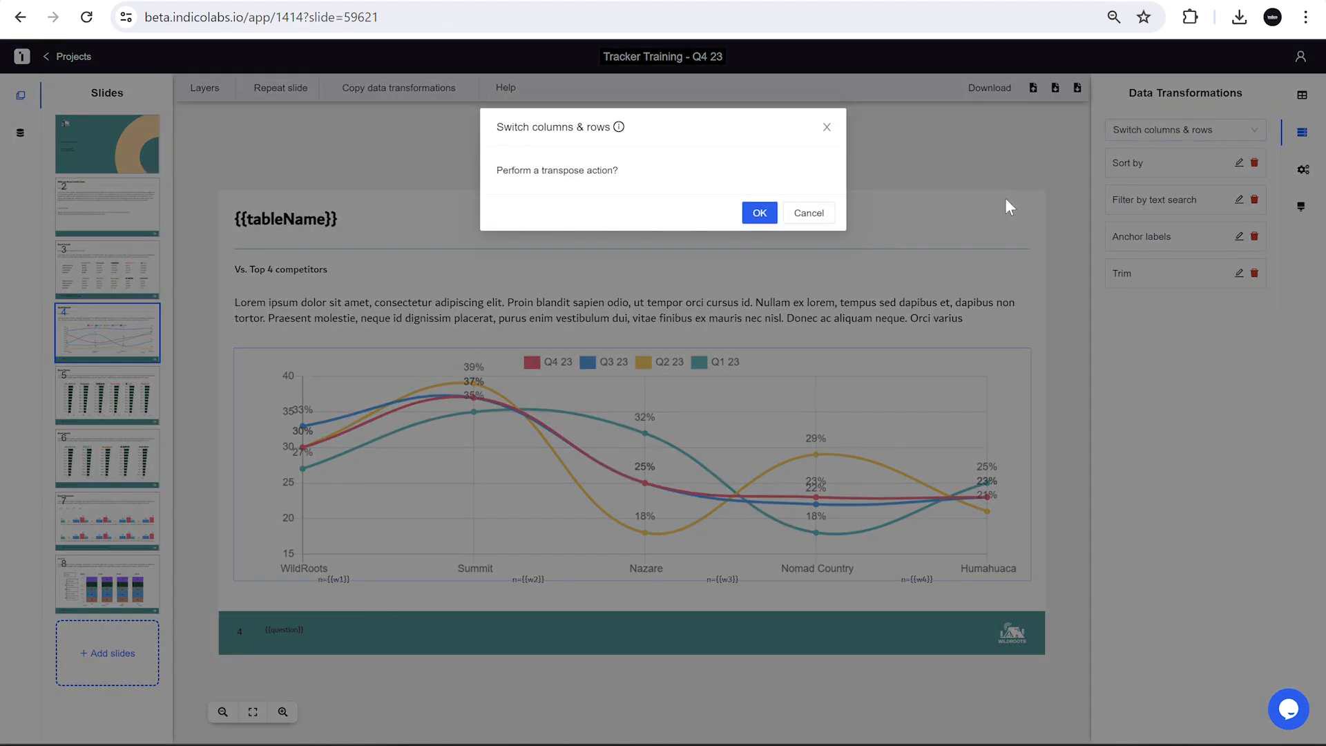
click(761, 214)
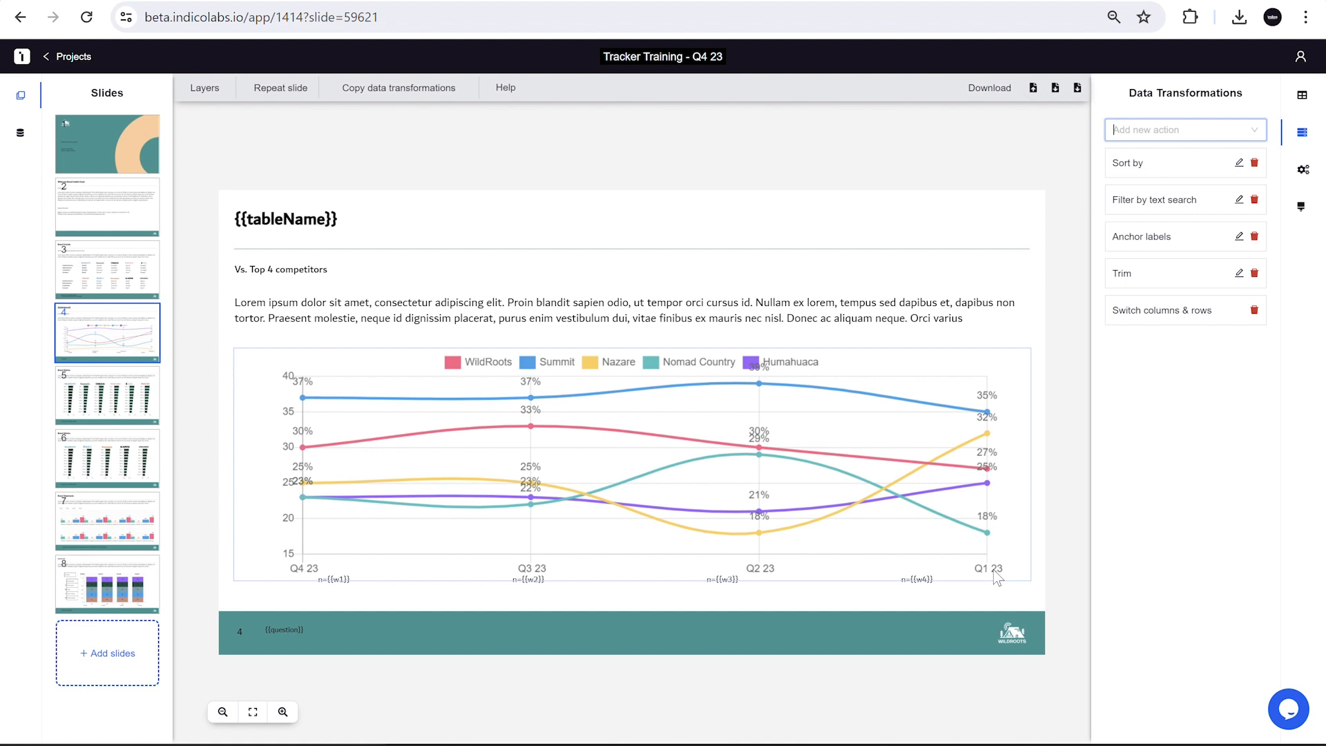
Add a Reverse transformation on the rows so the waves run from Q1 23 to Q4 23
click(1142, 134)
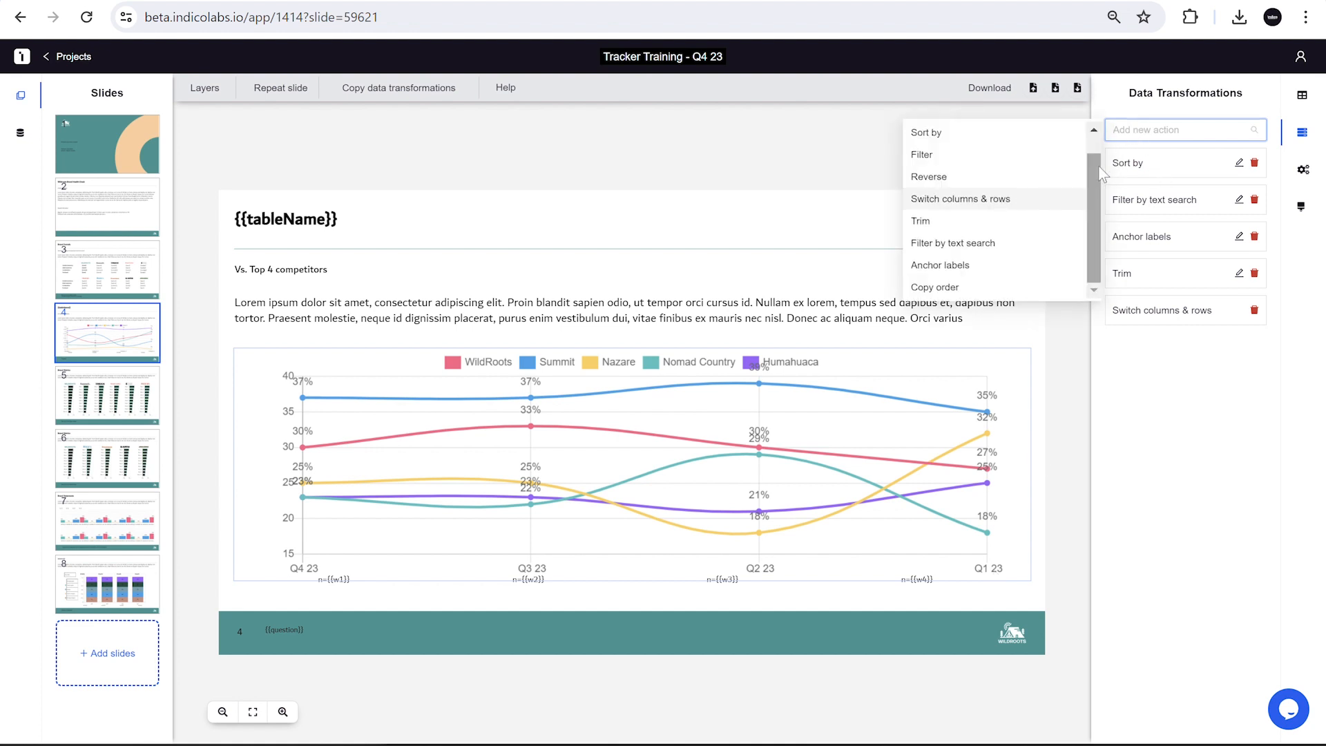
click(1034, 182)
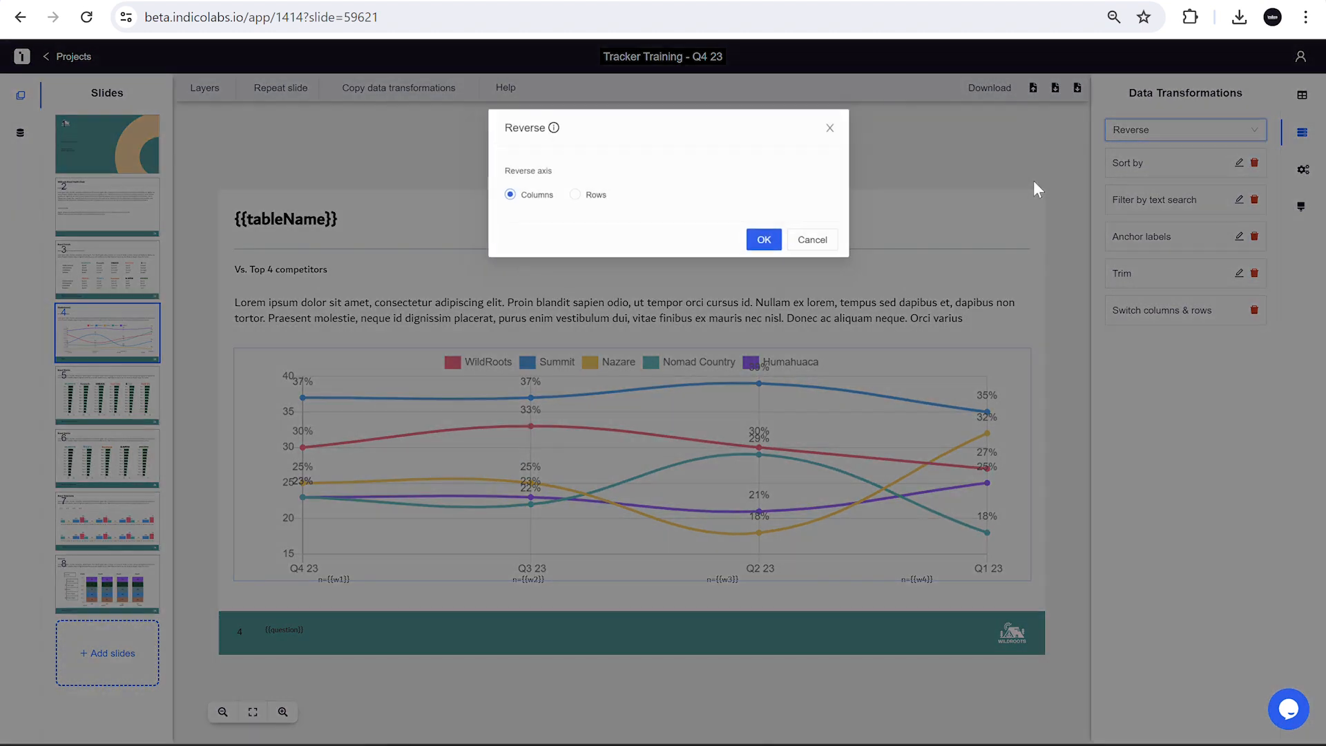
click(576, 198)
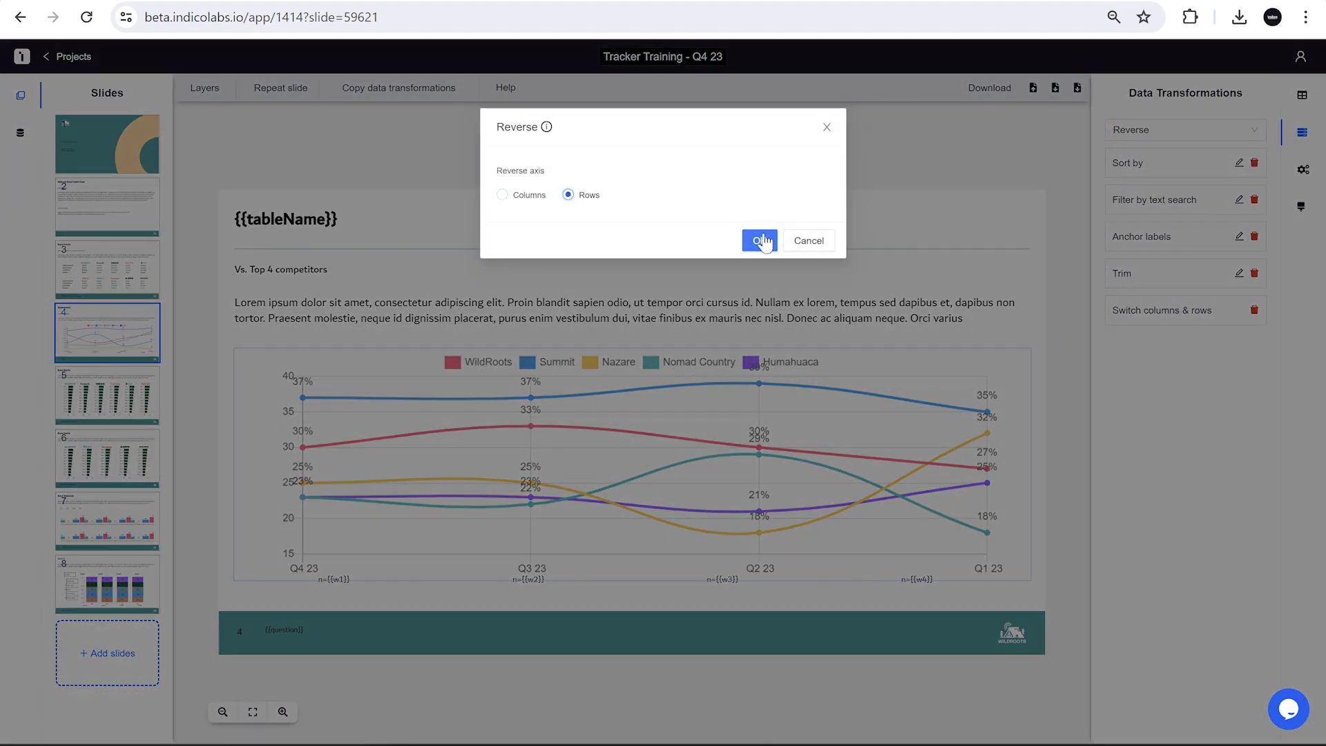
click(761, 241)
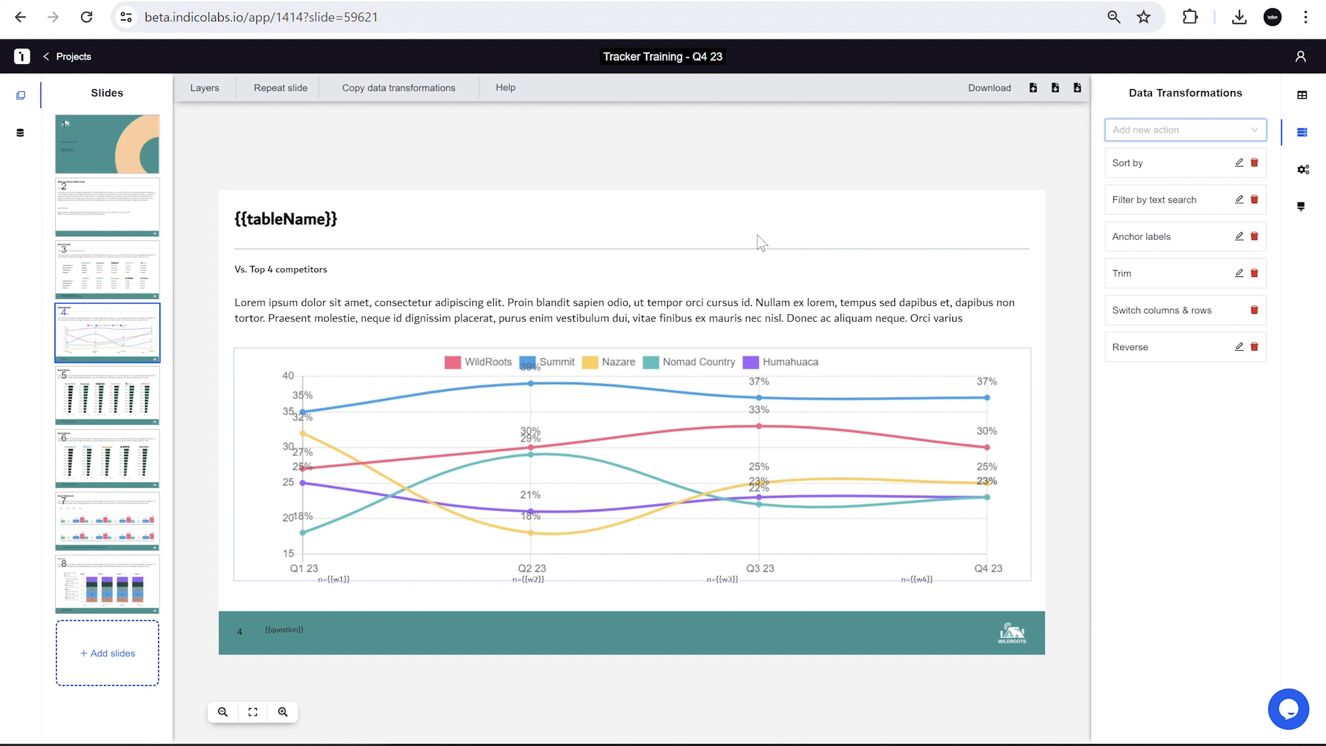
Configure the chart's significance testing between rows with the Previous data point analysis type
click(1298, 212)
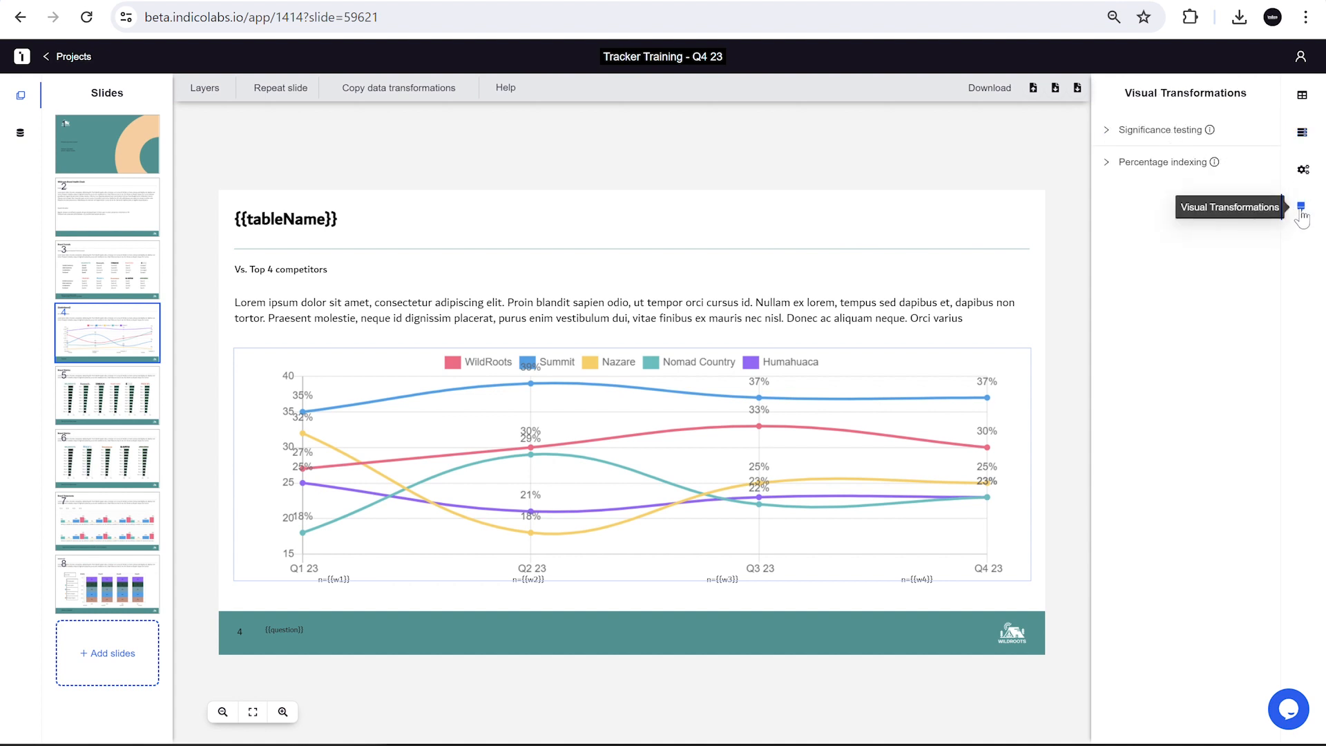
click(1148, 131)
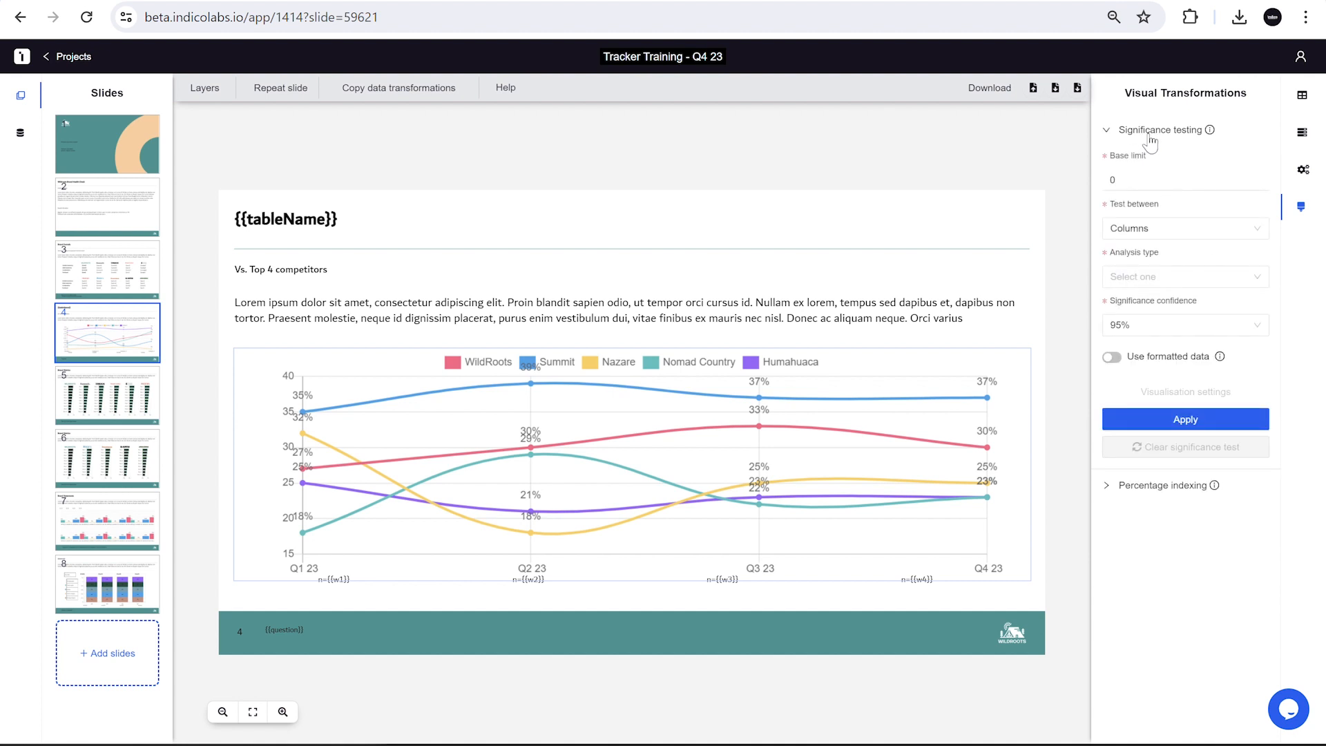
click(1145, 230)
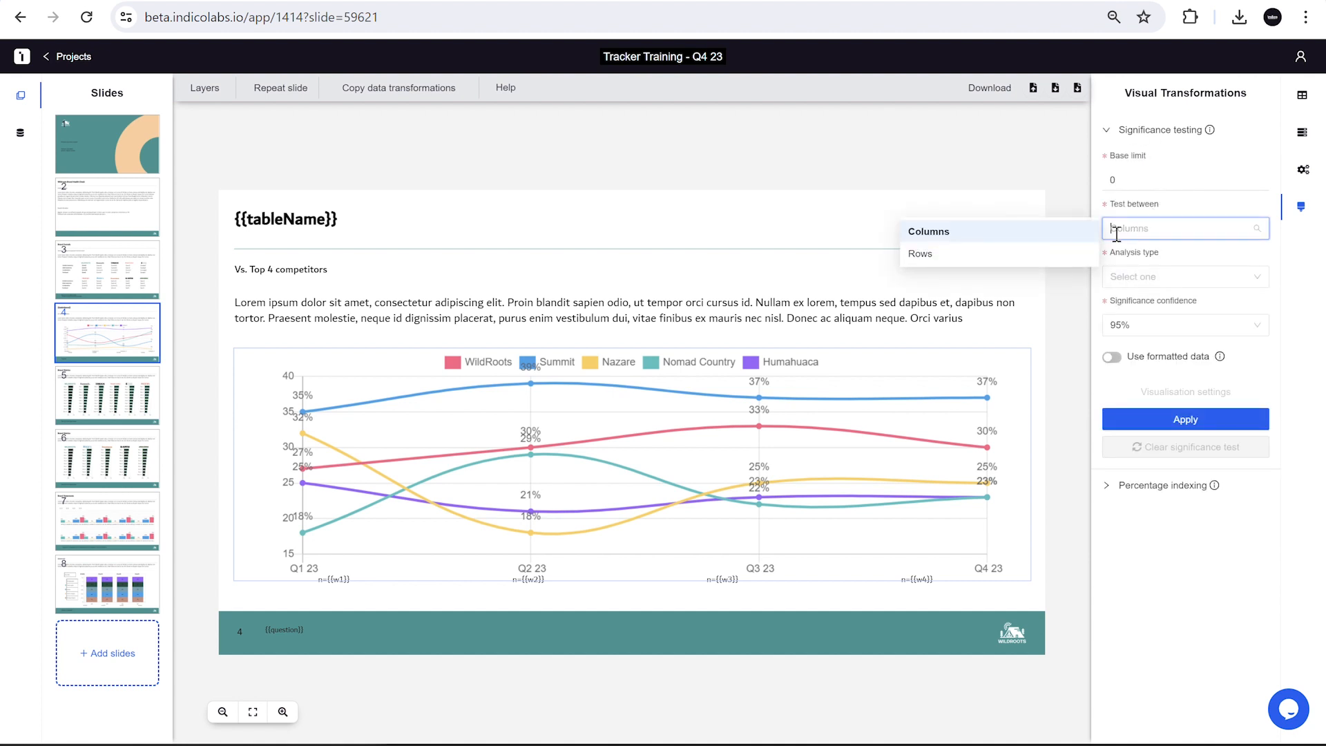
click(1069, 263)
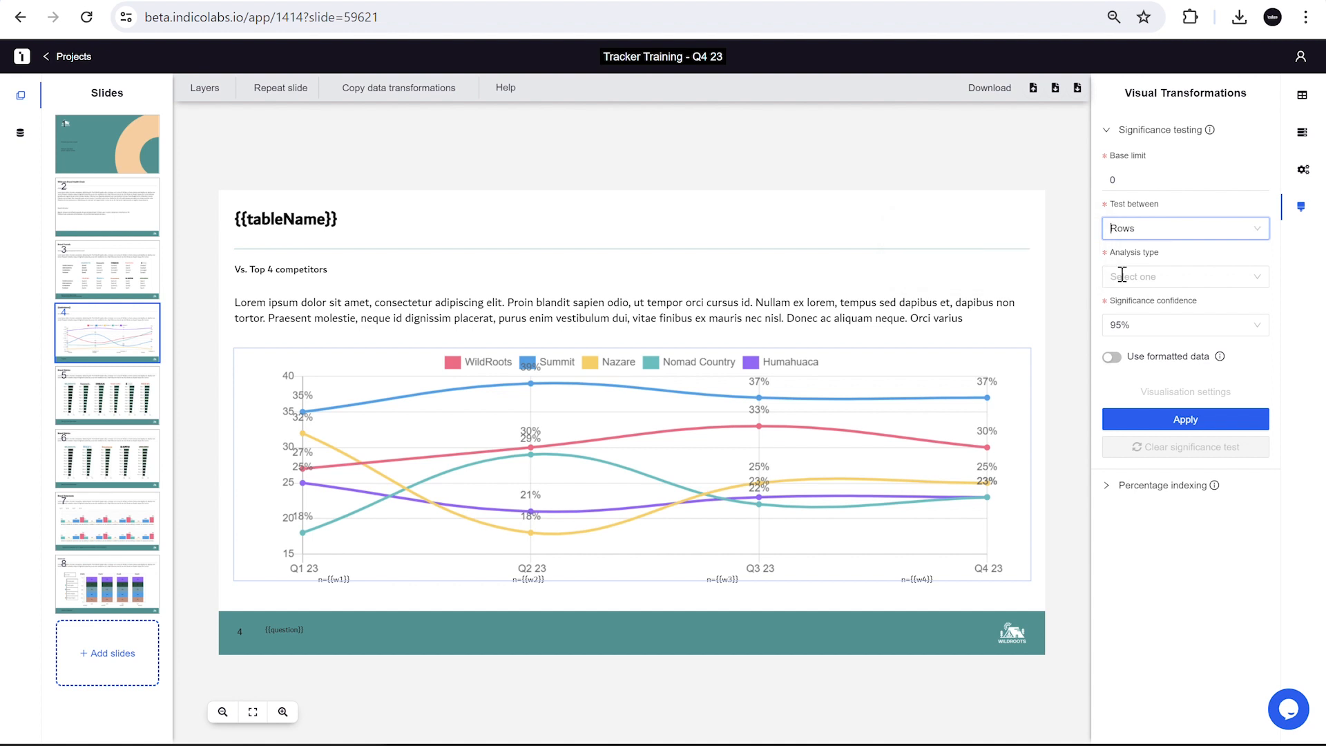
click(1133, 279)
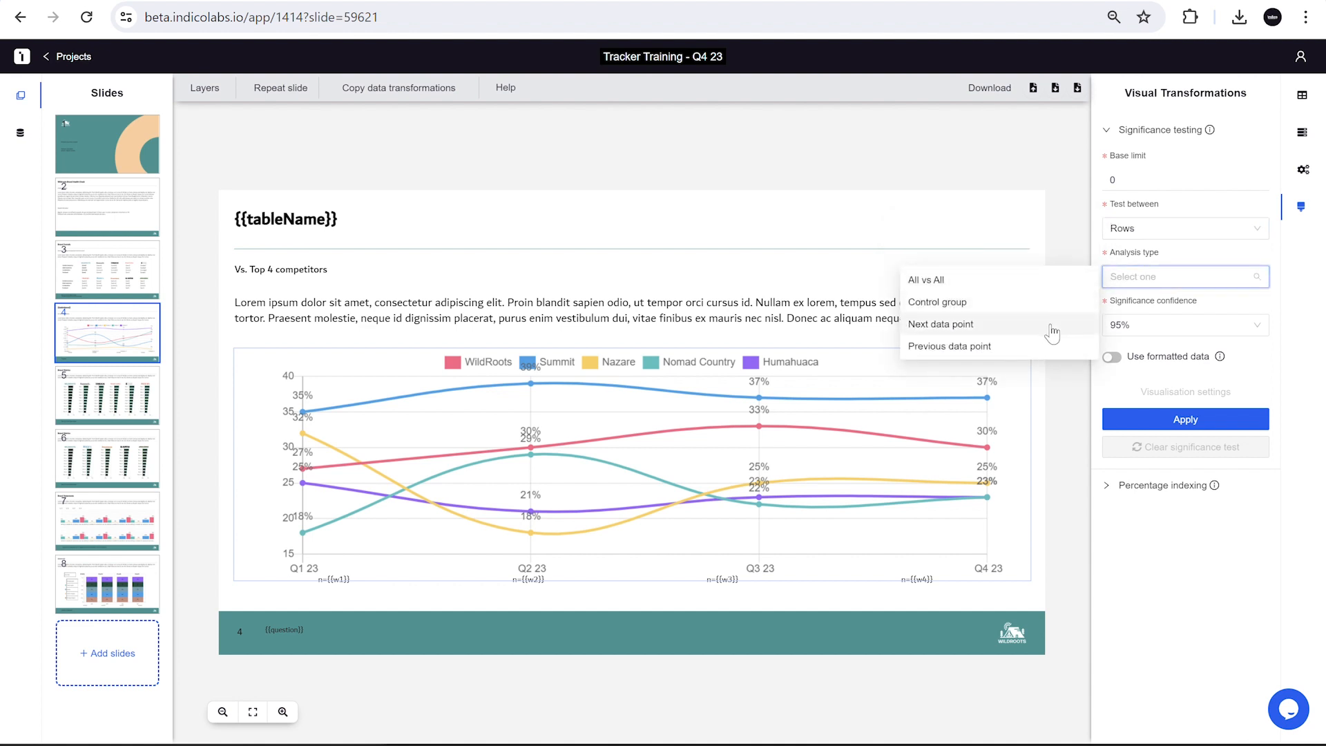
click(1041, 352)
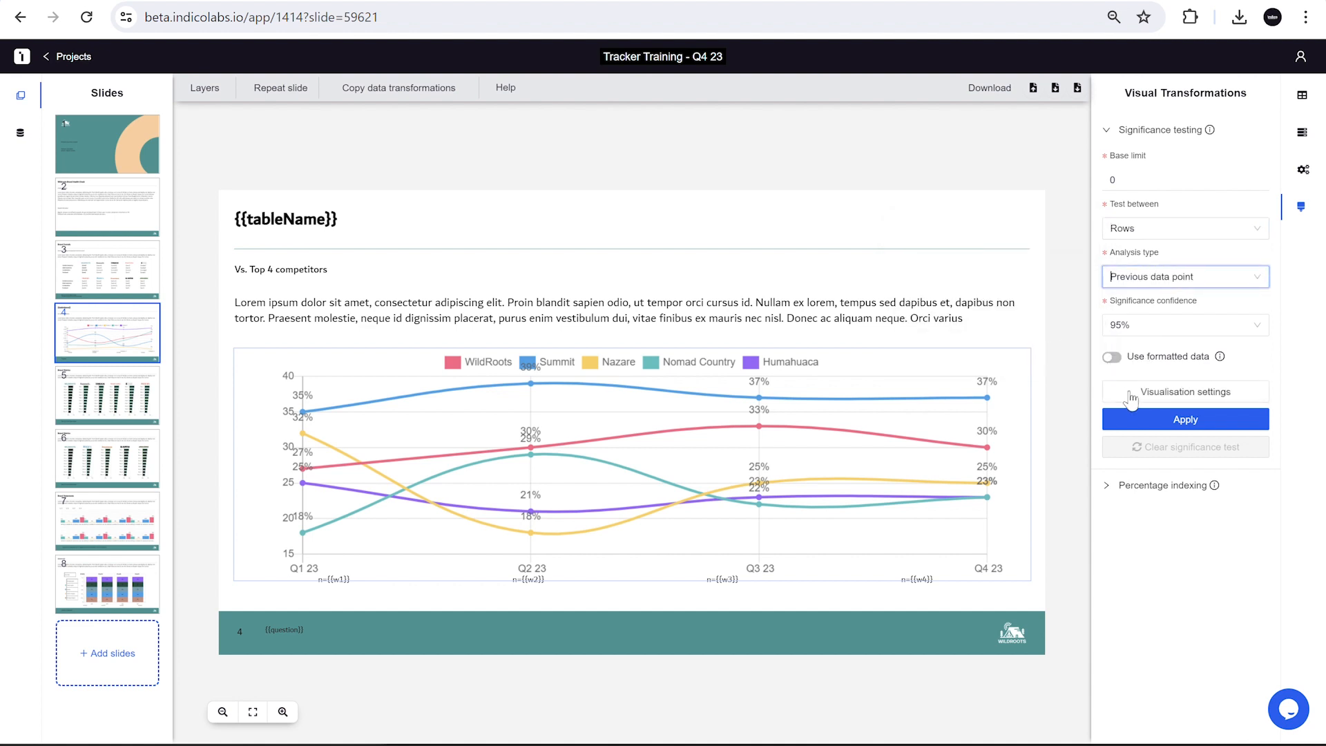
Set the significance symbols to the solid triangles ▲▼ and apply the significance test to the chart
click(1131, 395)
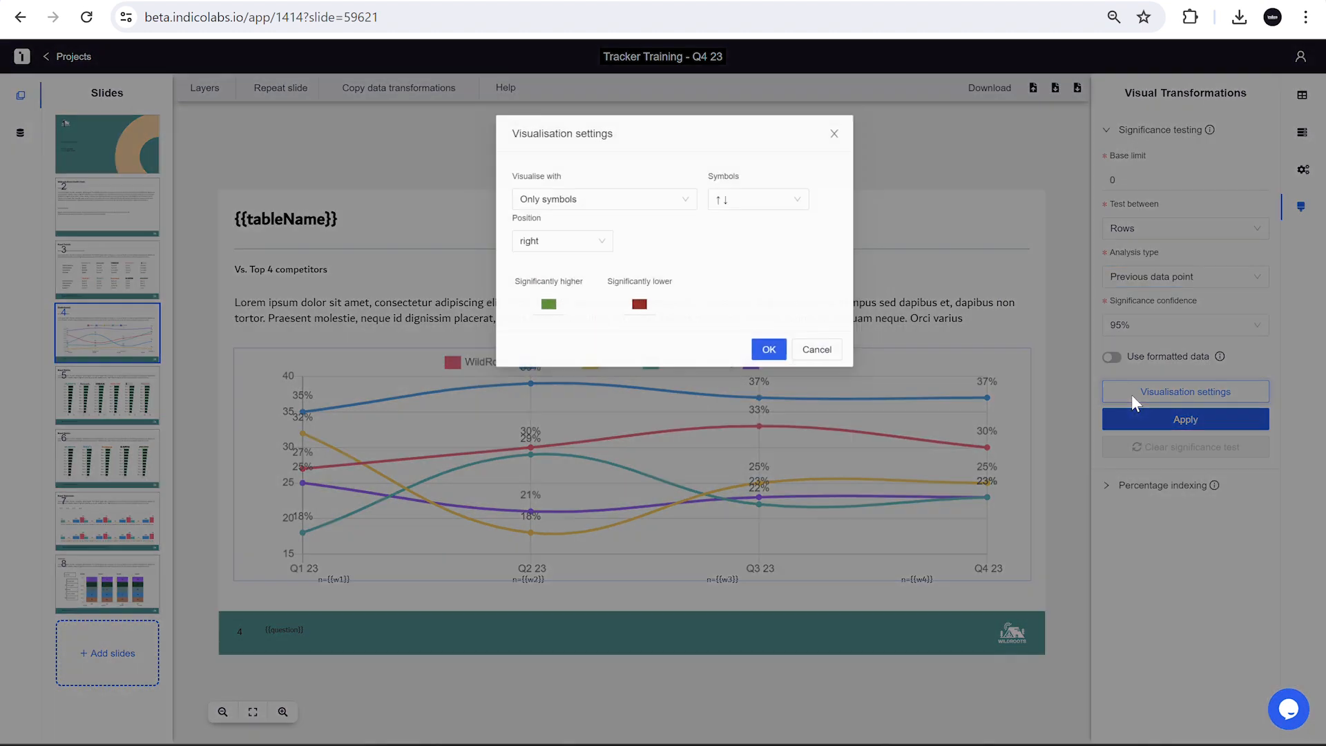
click(753, 194)
click(725, 230)
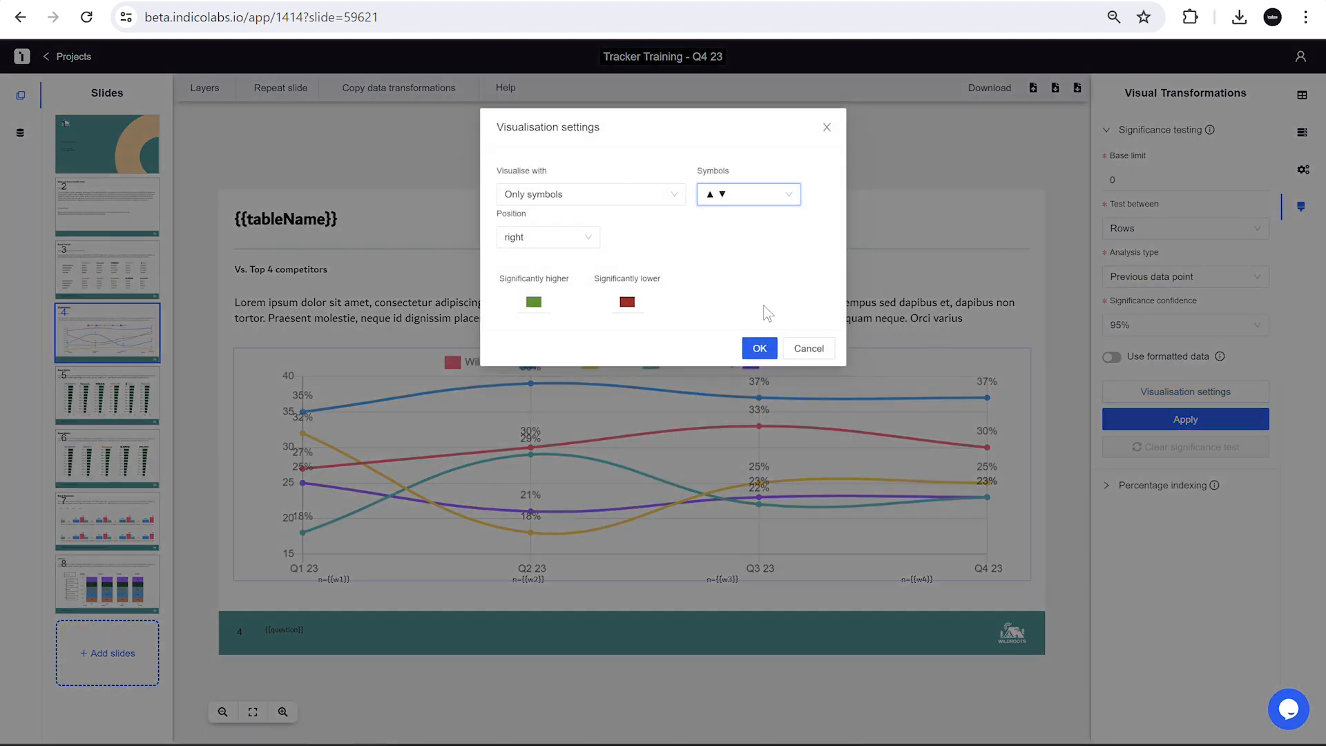
click(760, 348)
click(1123, 423)
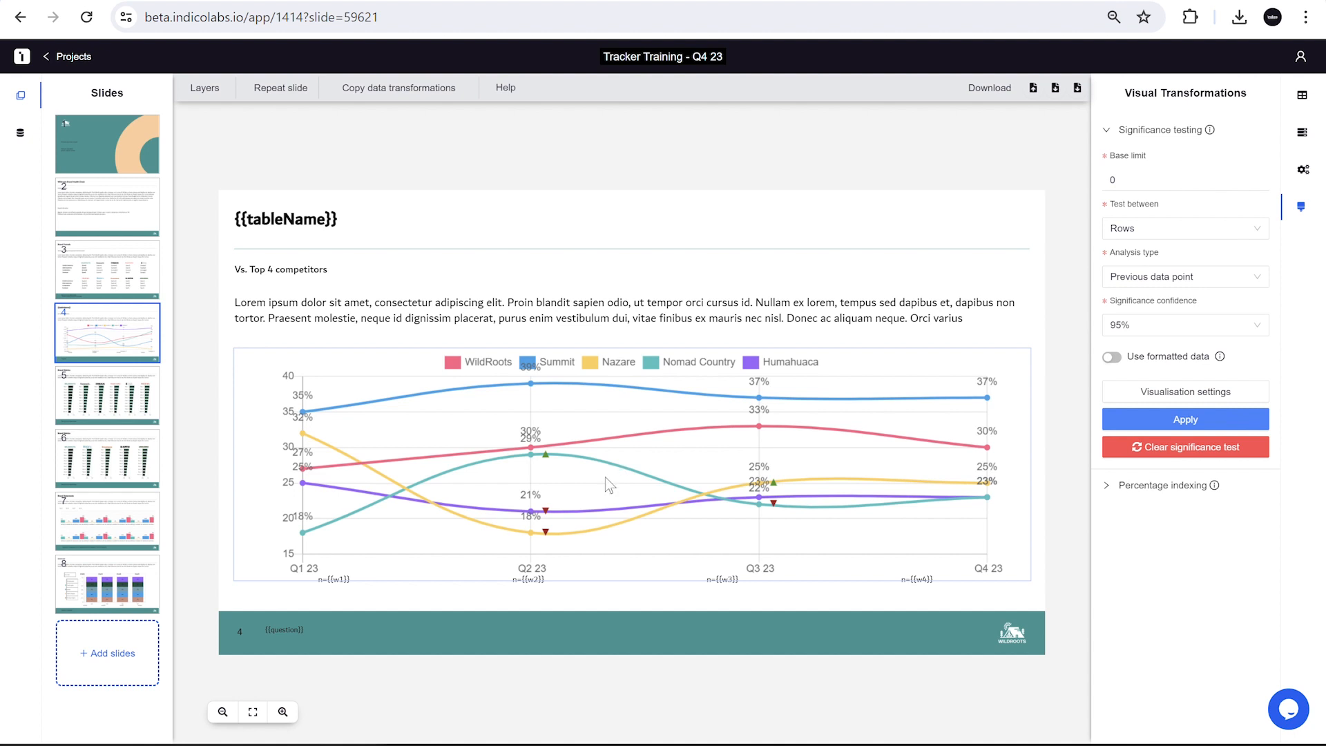
Link the w1 placeholder under Q1 23 to the Q1 23 base of UK Regular Campers in the last used table
click(405, 598)
click(337, 579)
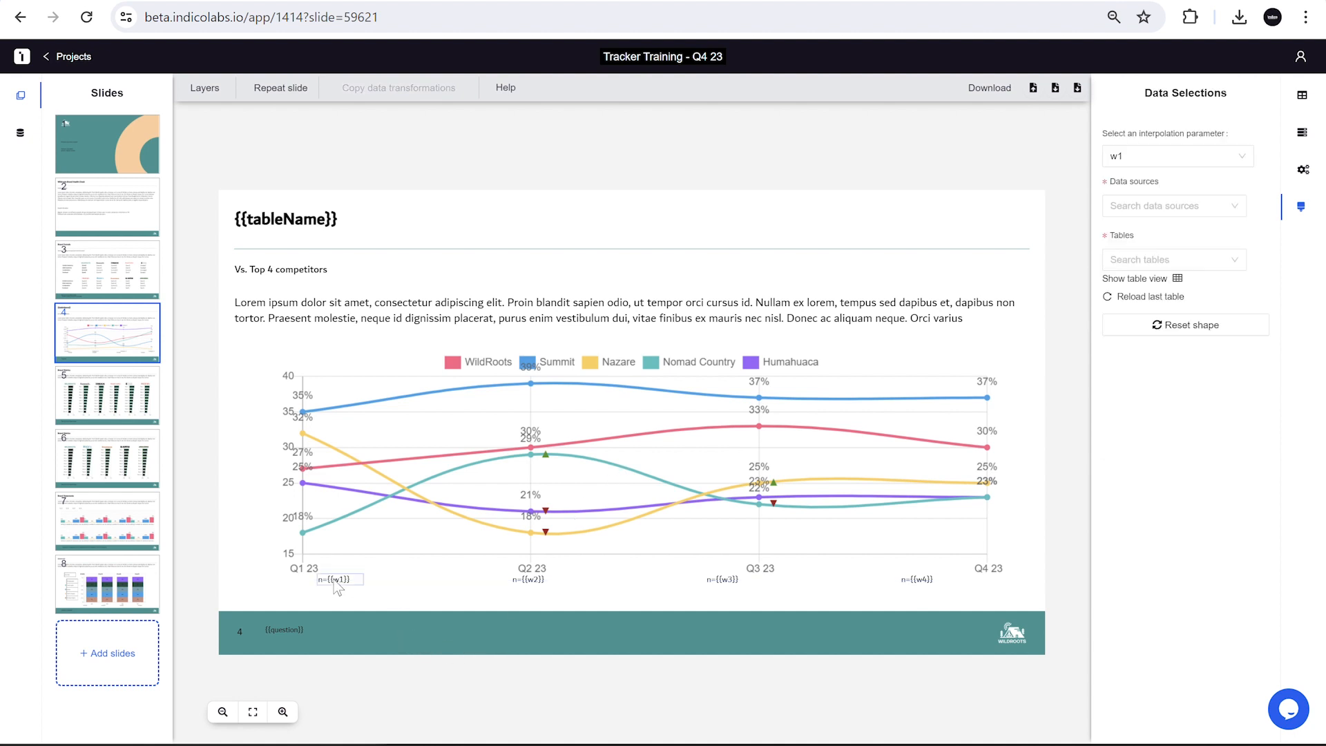
click(1117, 297)
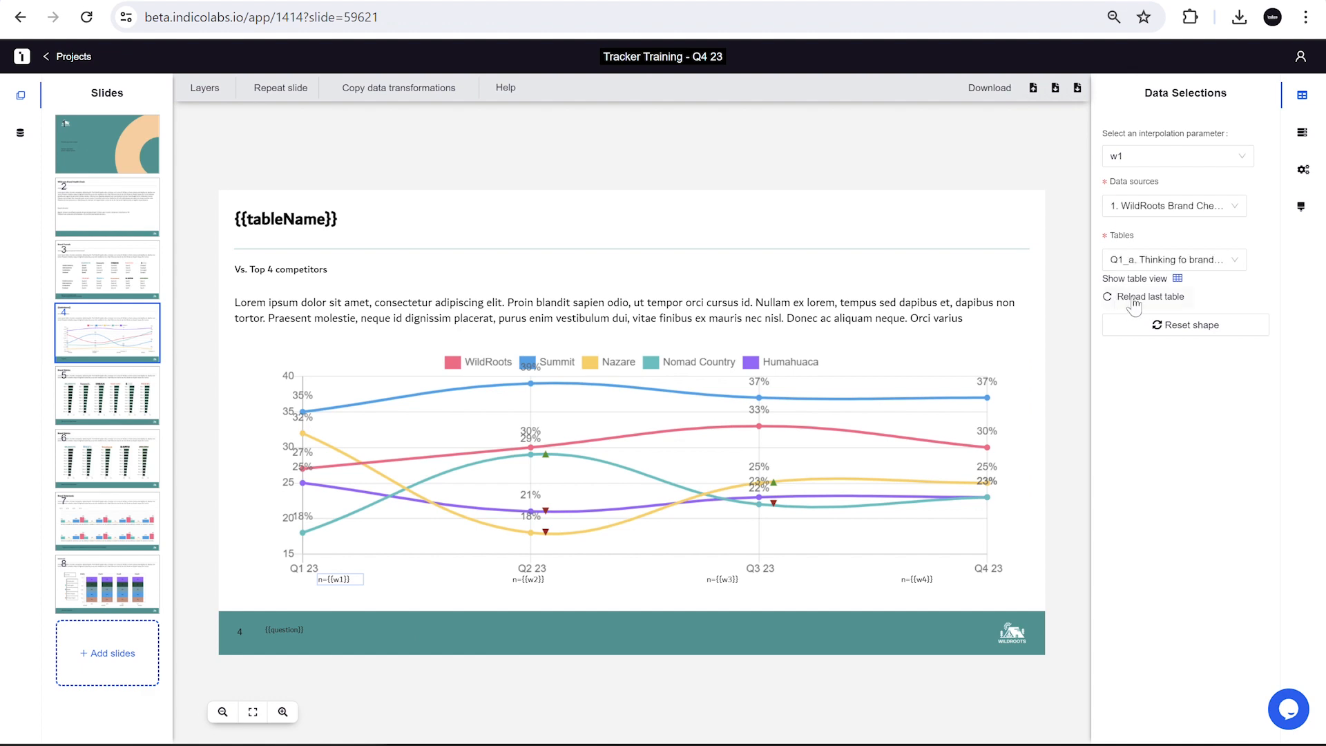
click(1177, 278)
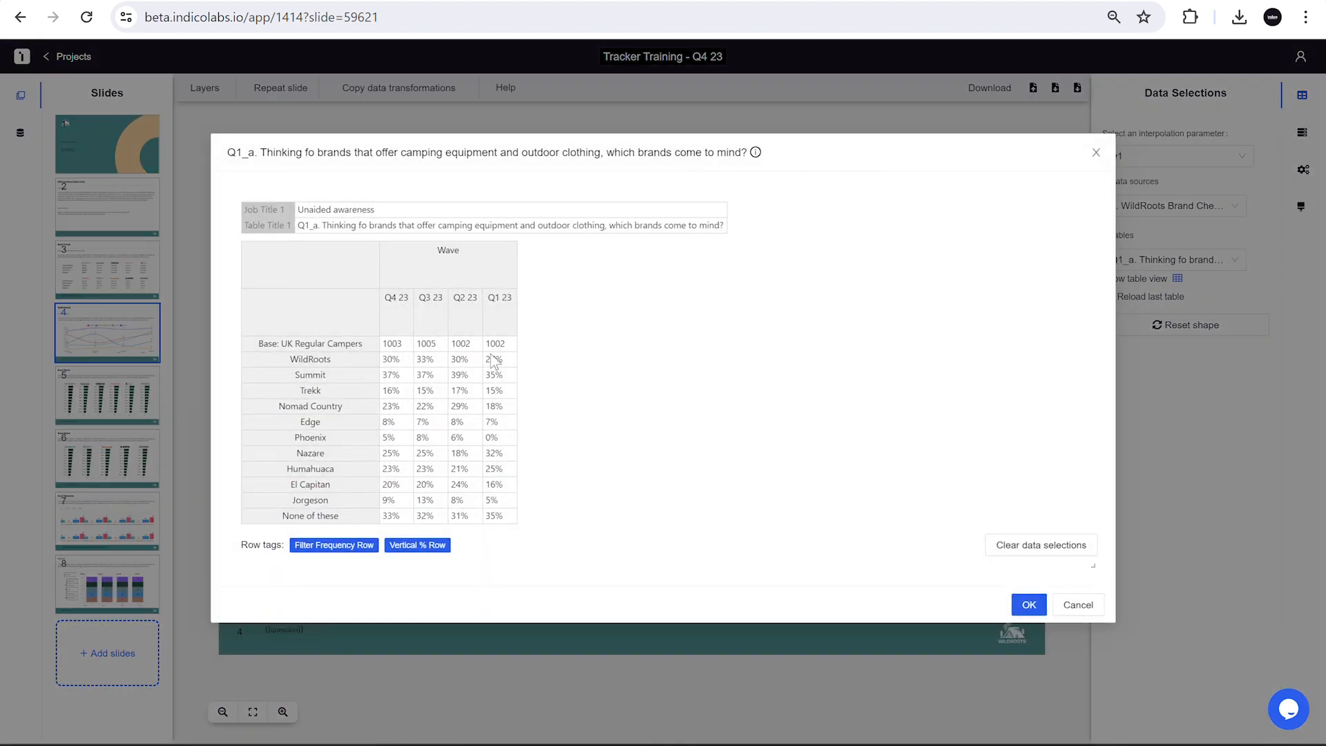
click(497, 343)
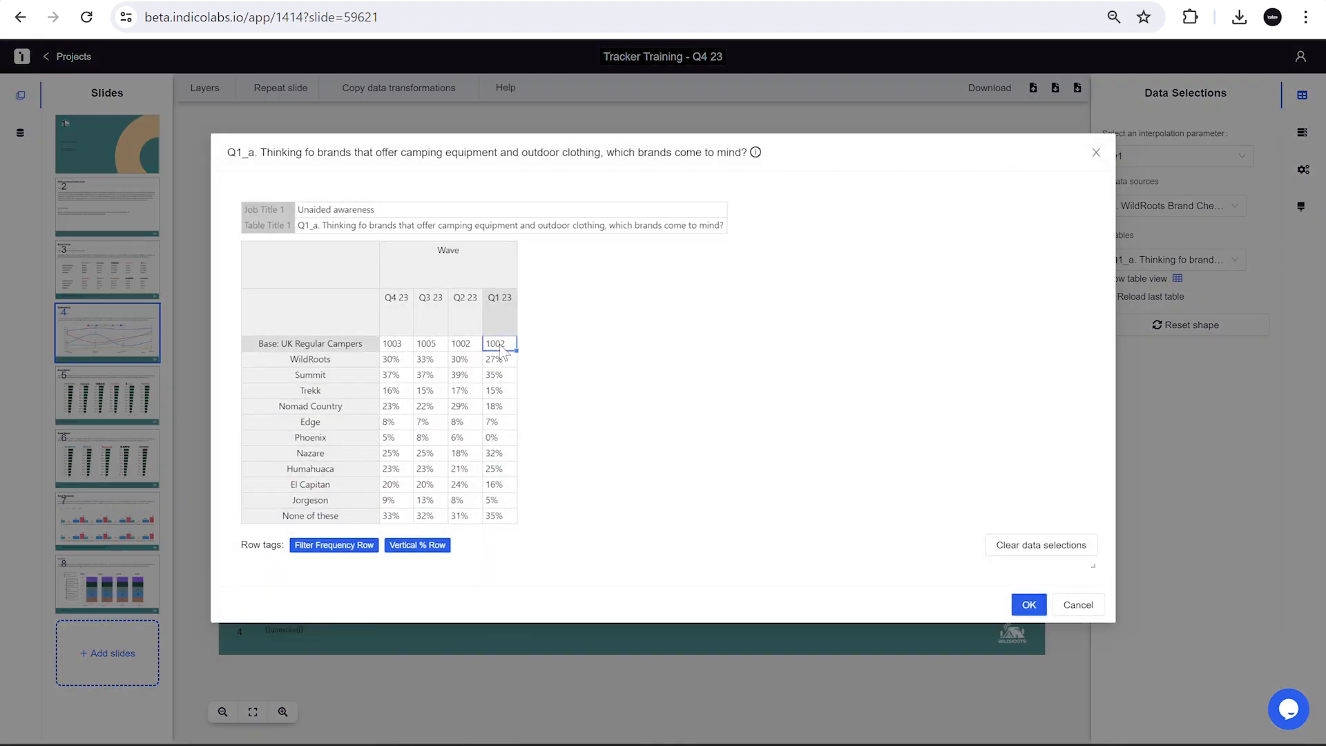
click(1028, 605)
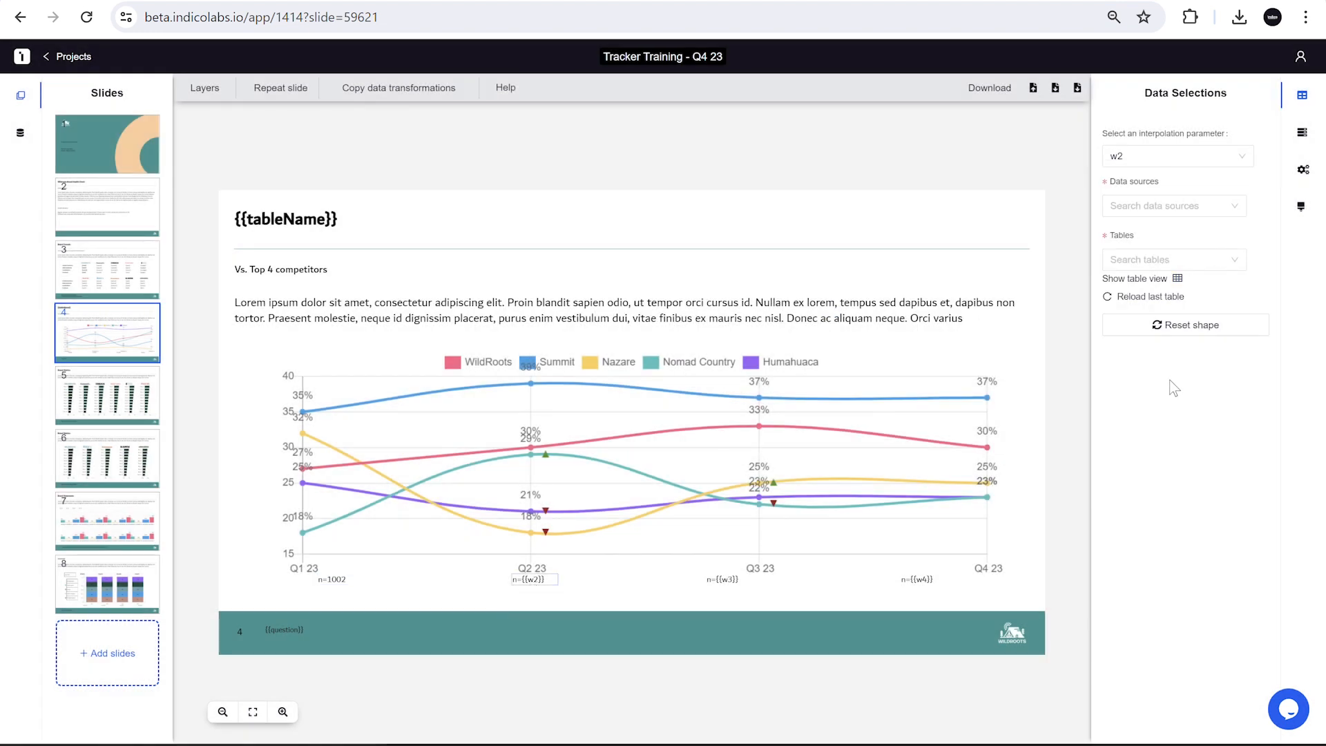
Link the w2 placeholder to the Q2 23 base of UK Regular Campers in the last used table
click(1152, 296)
click(1177, 277)
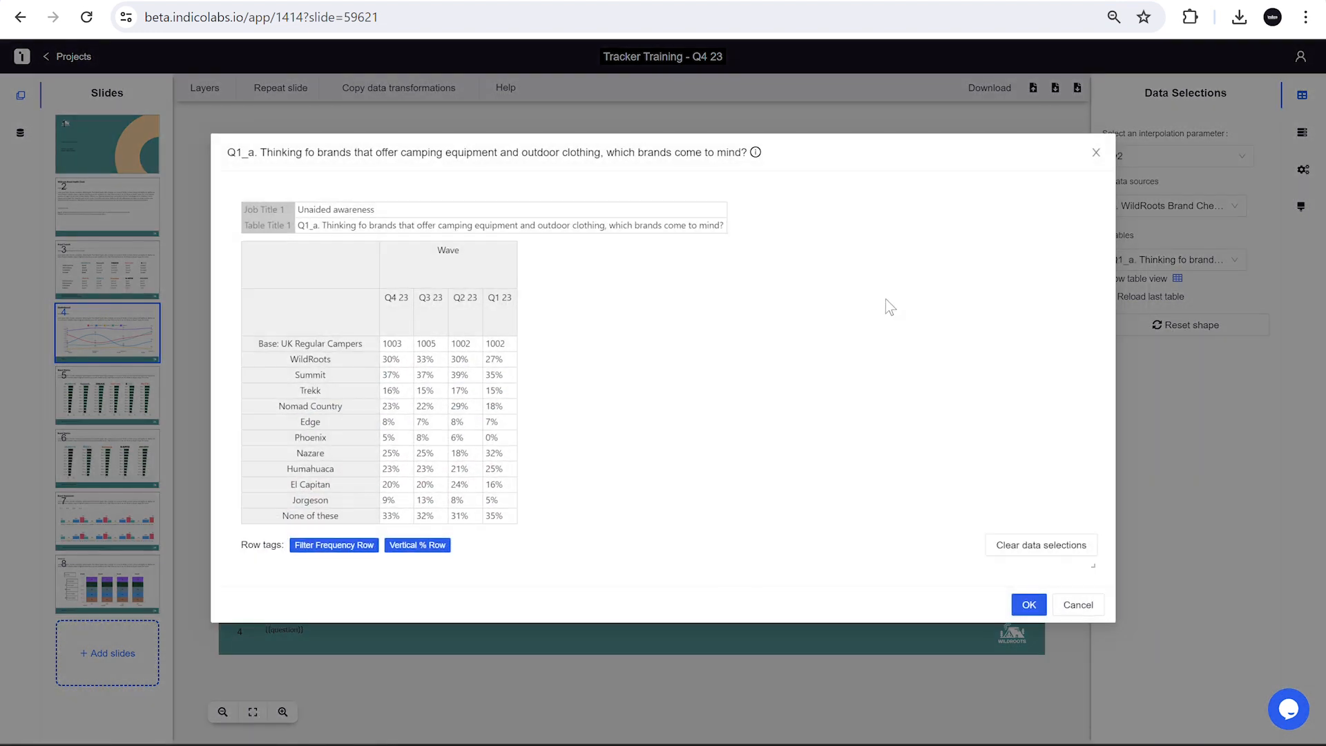
click(474, 343)
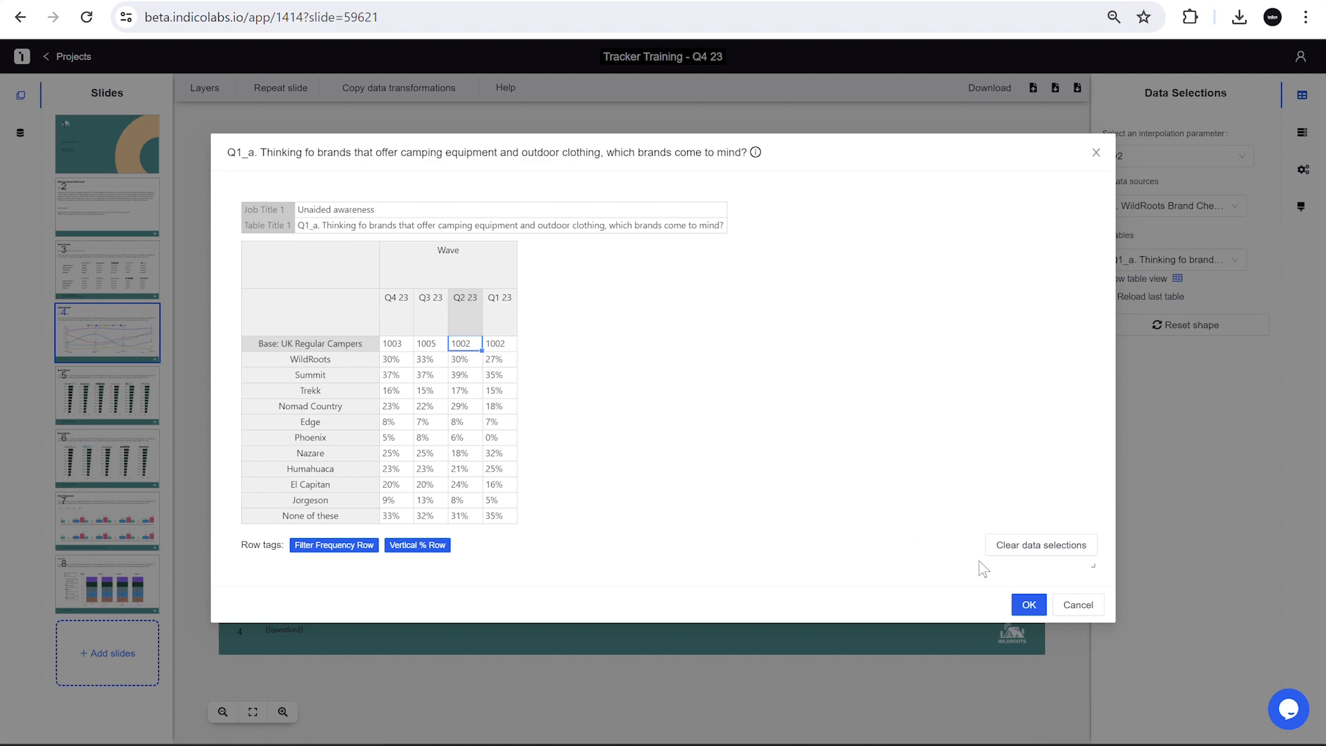
click(1028, 603)
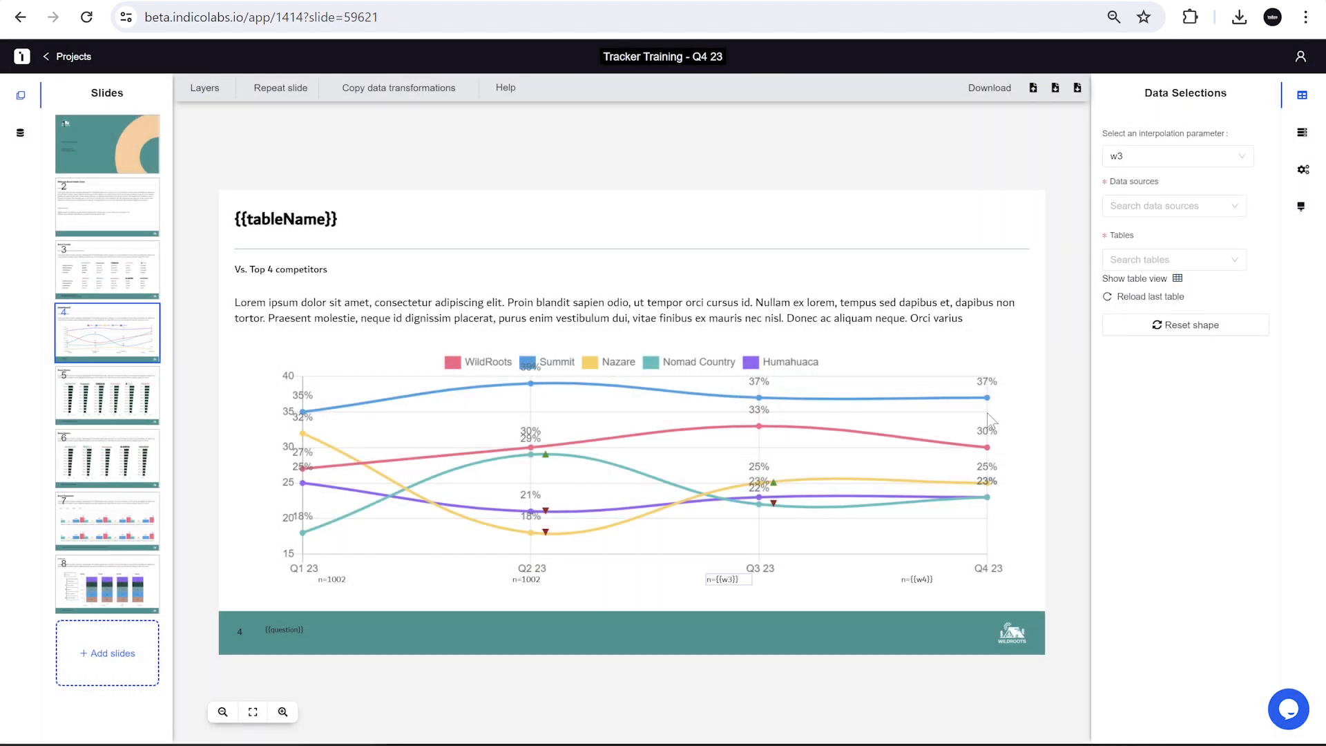
Link the w3 placeholder to the Q3 23 base of UK Regular Campers in the last used table
click(1140, 297)
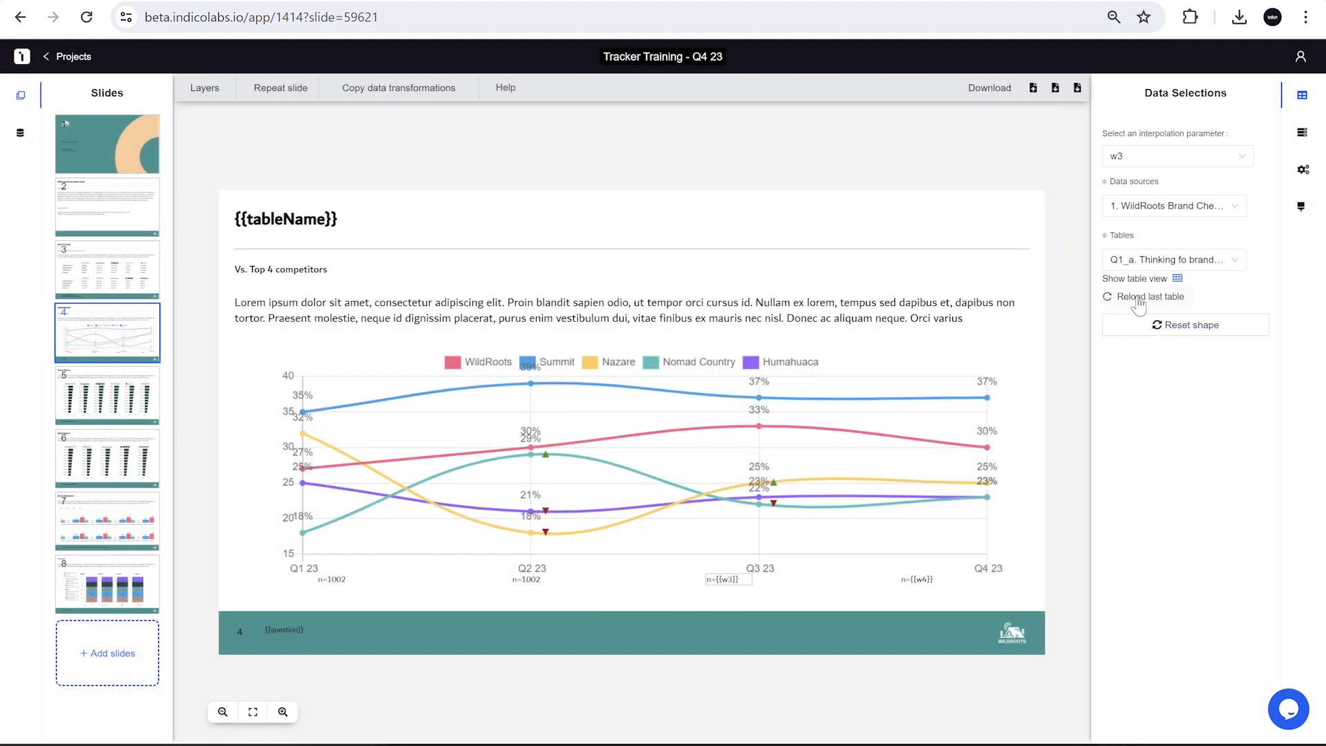
click(1178, 278)
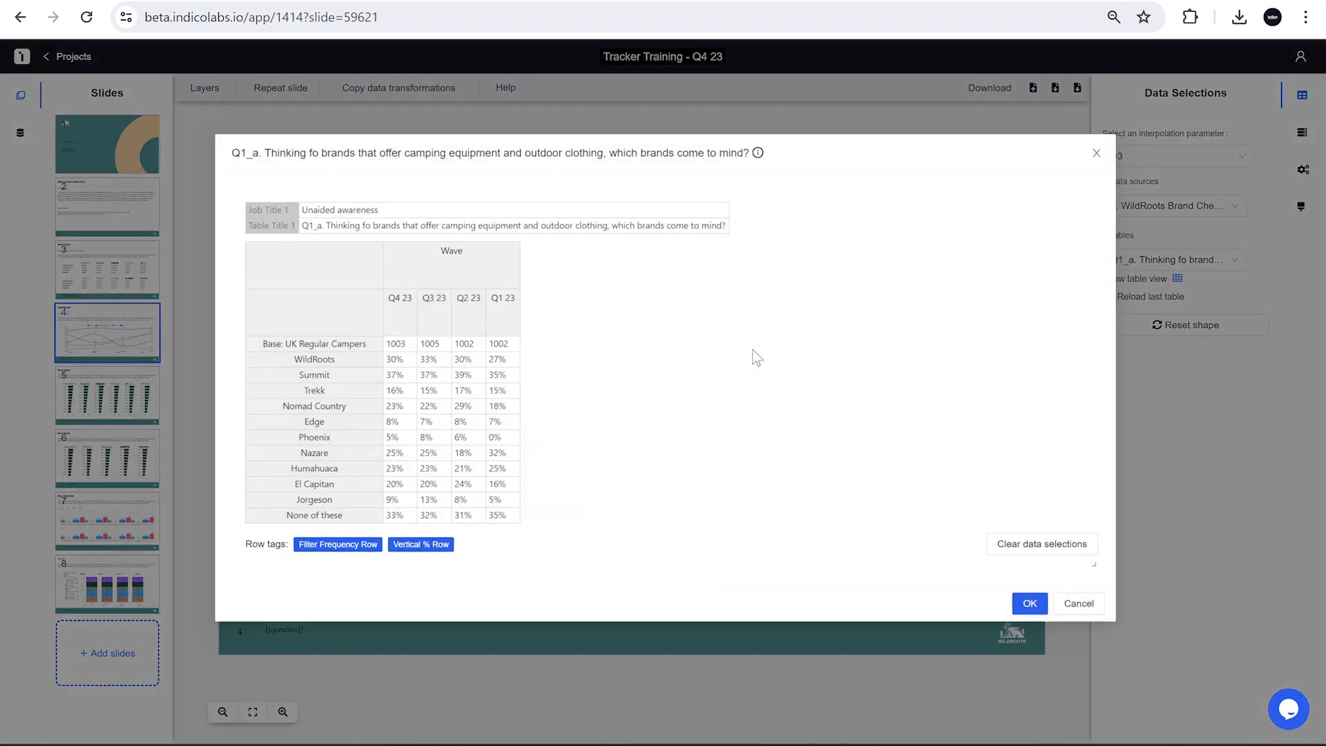
click(431, 345)
click(1028, 605)
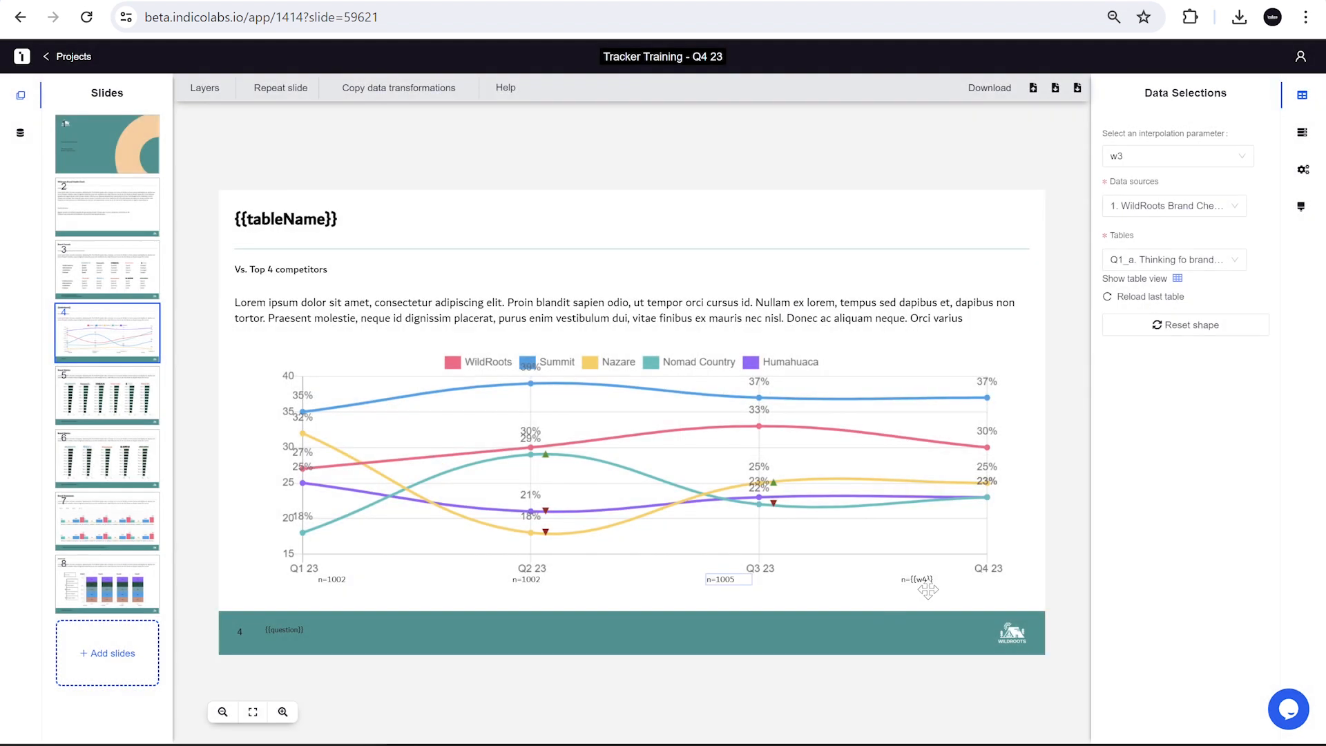
Link the w4 placeholder to the Q4 23 base of UK Regular Campers in the last used table
click(1118, 302)
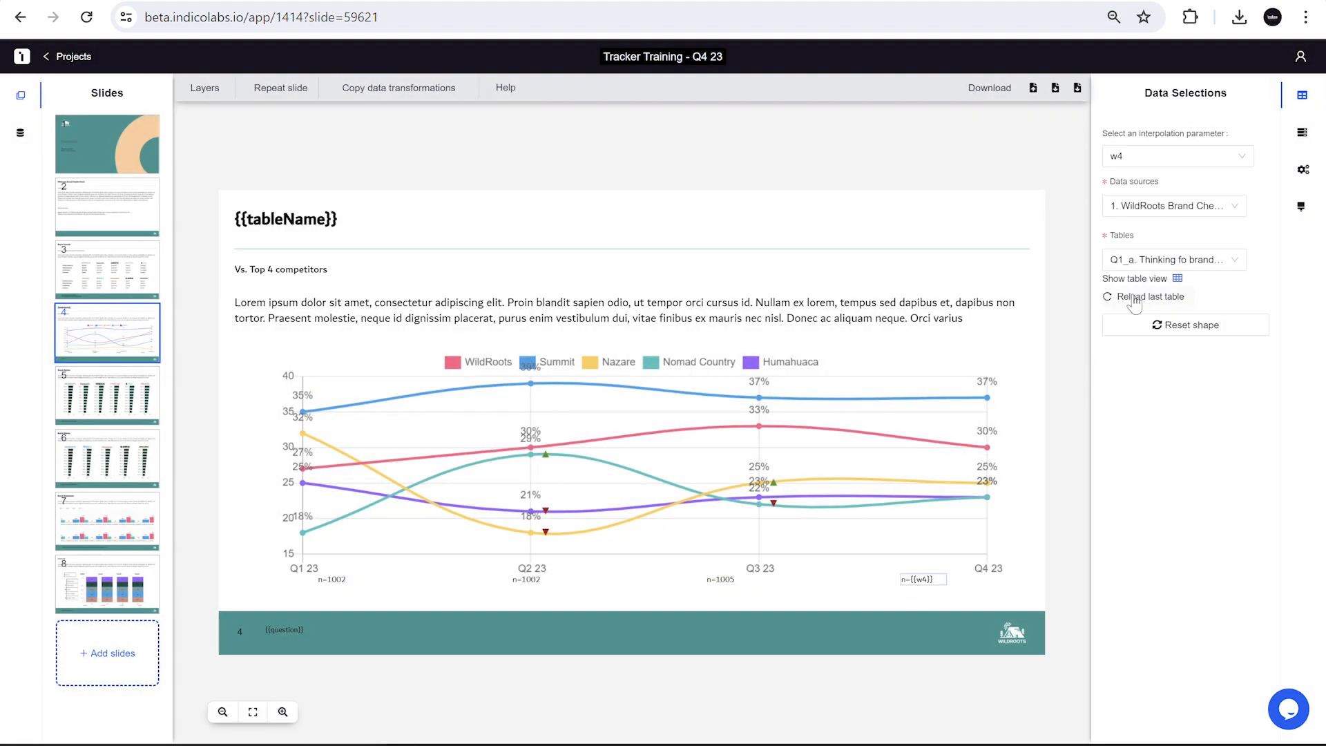
click(1178, 278)
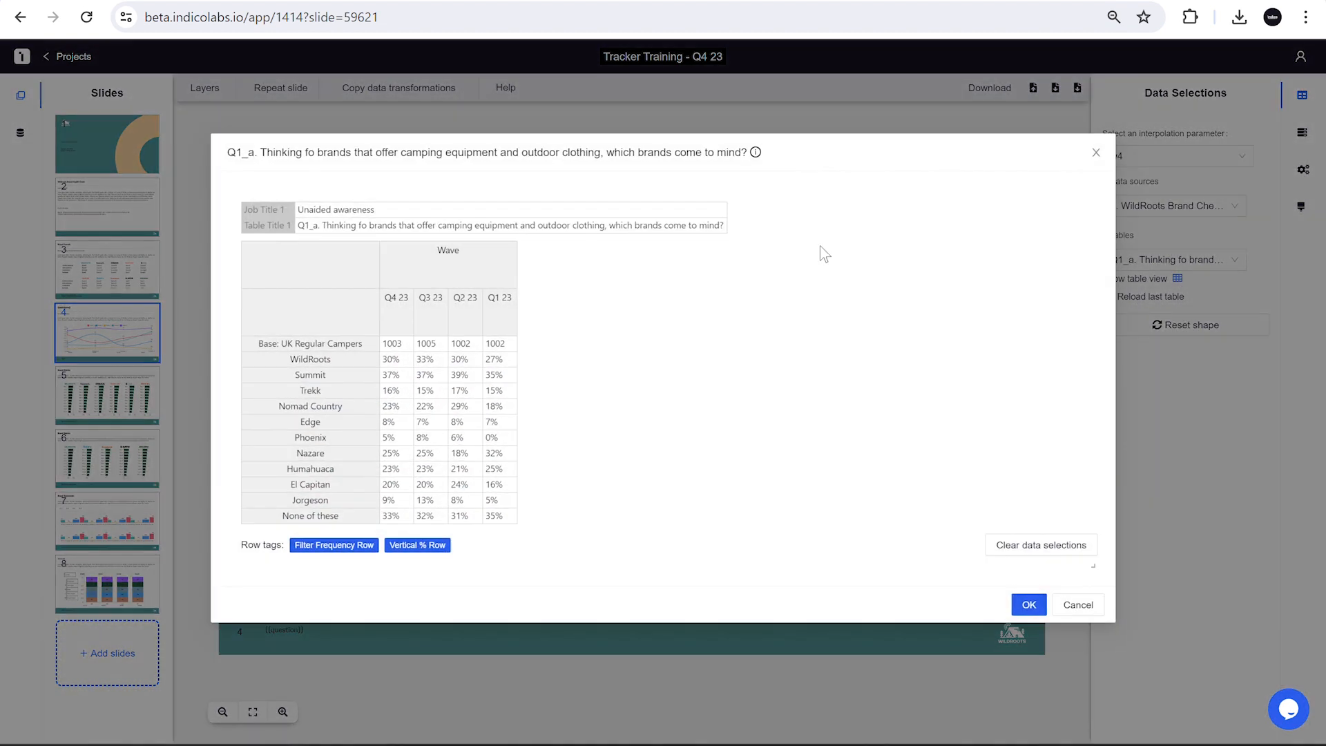
click(393, 344)
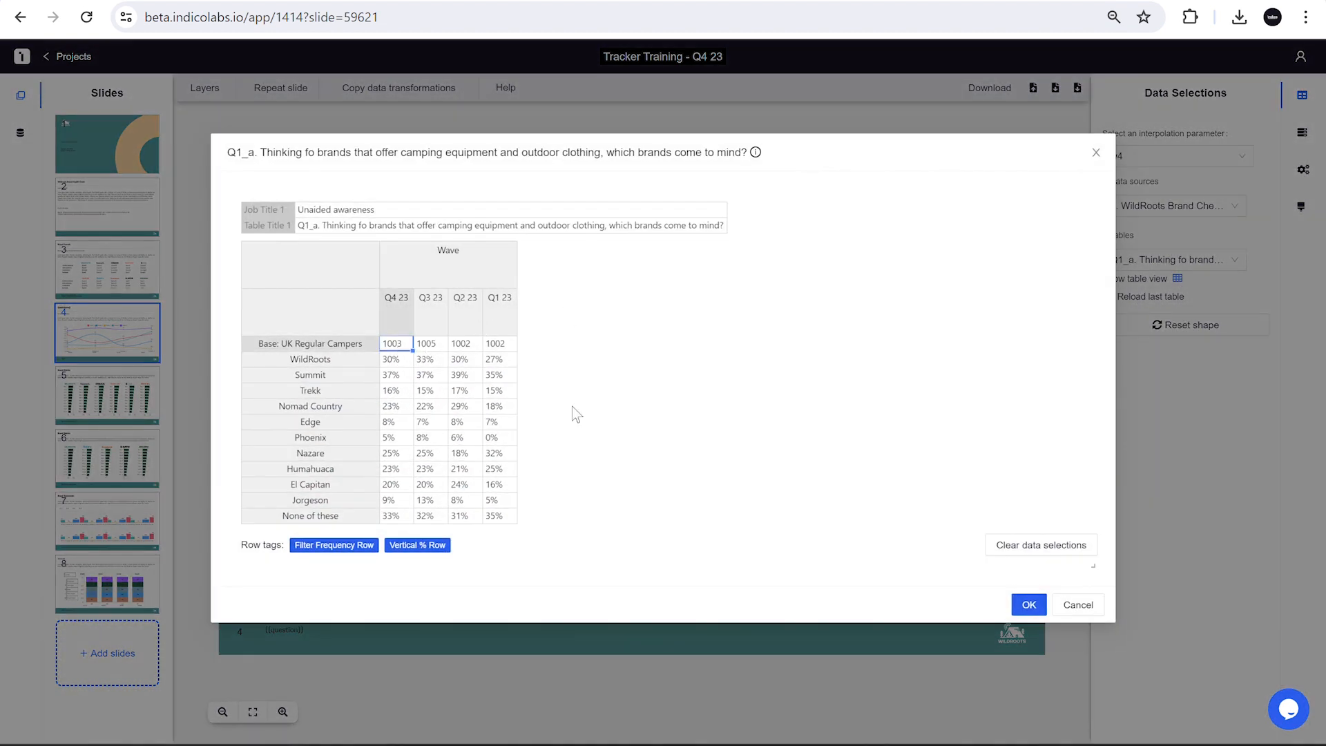
click(1026, 607)
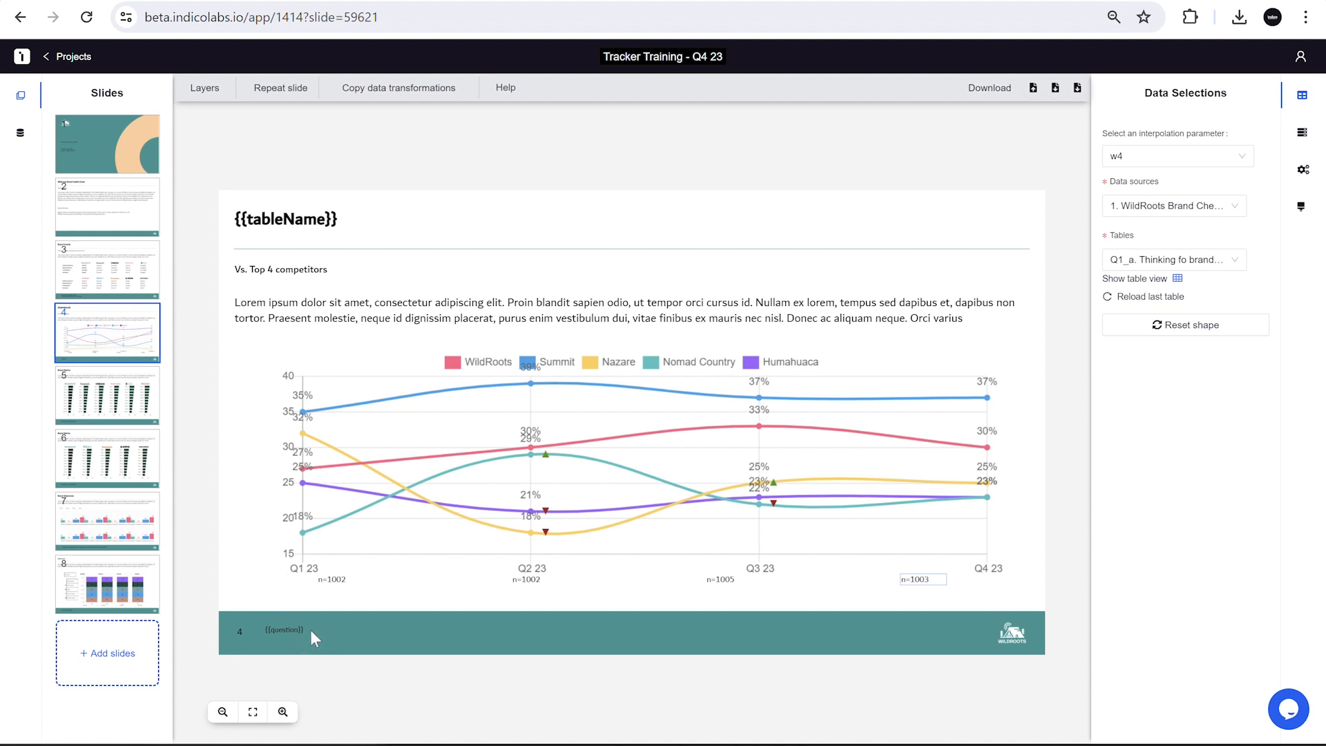
Link the slide's tableName heading placeholder to the job title Unaided awareness in the Q1_a table
click(278, 219)
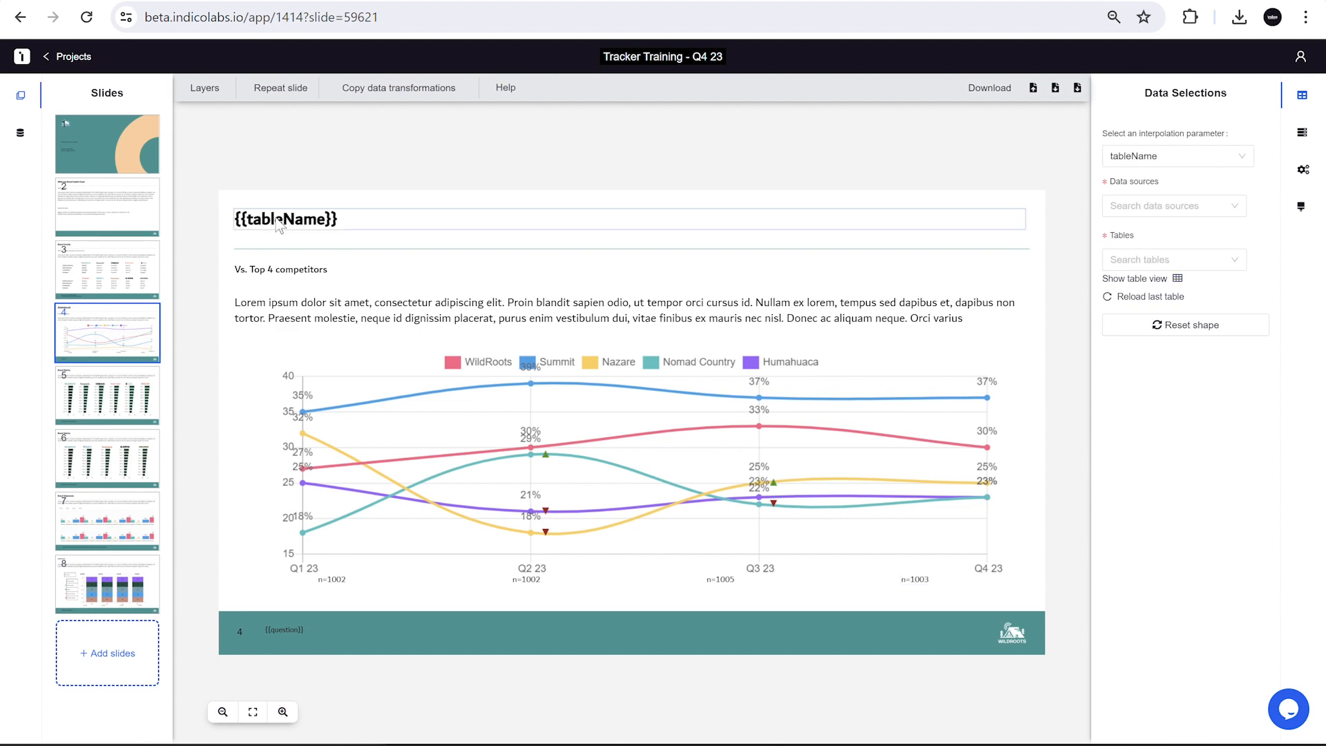
click(1177, 278)
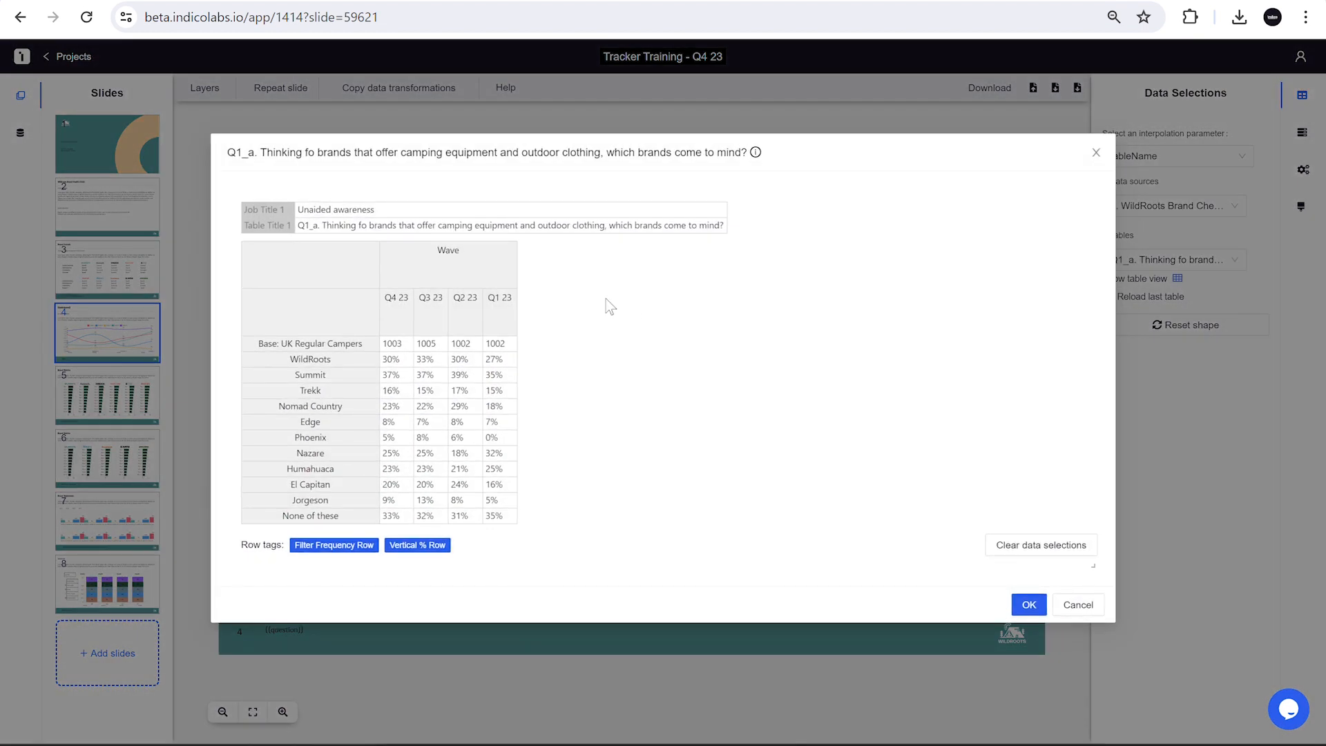
click(367, 213)
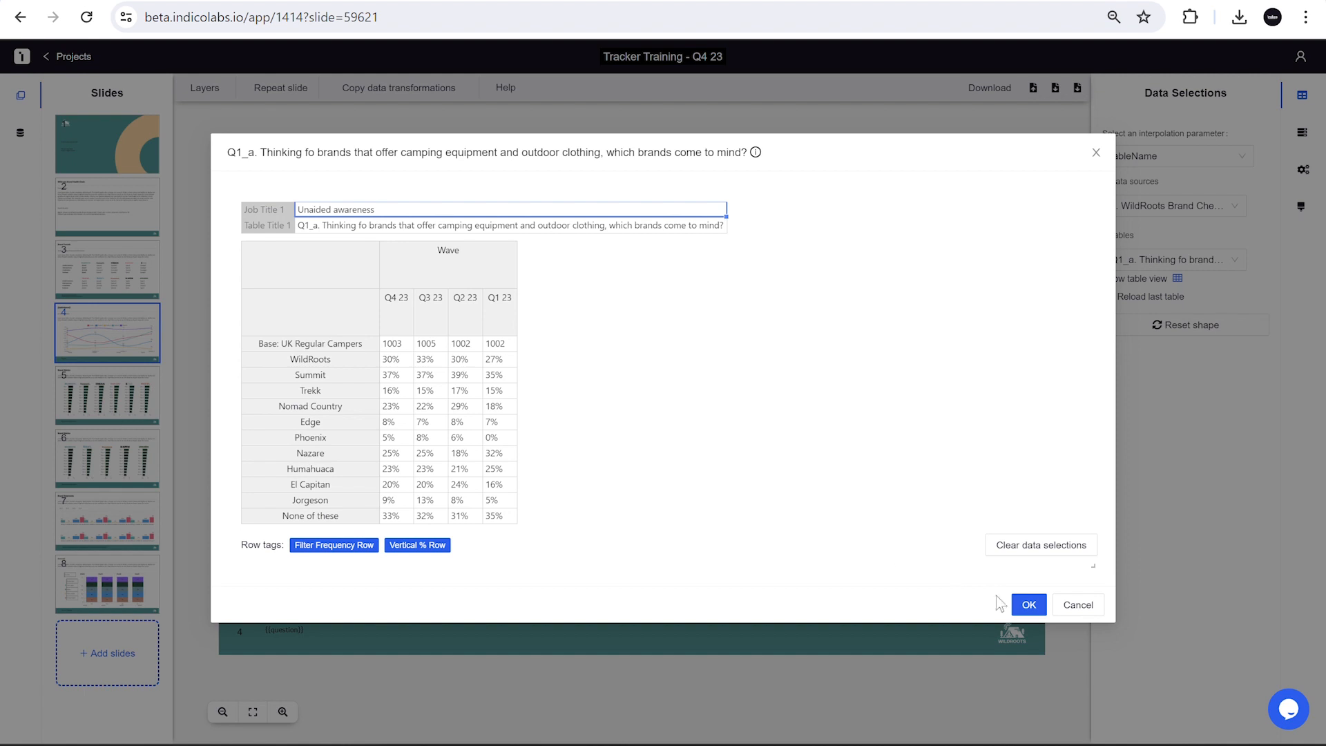
click(1021, 605)
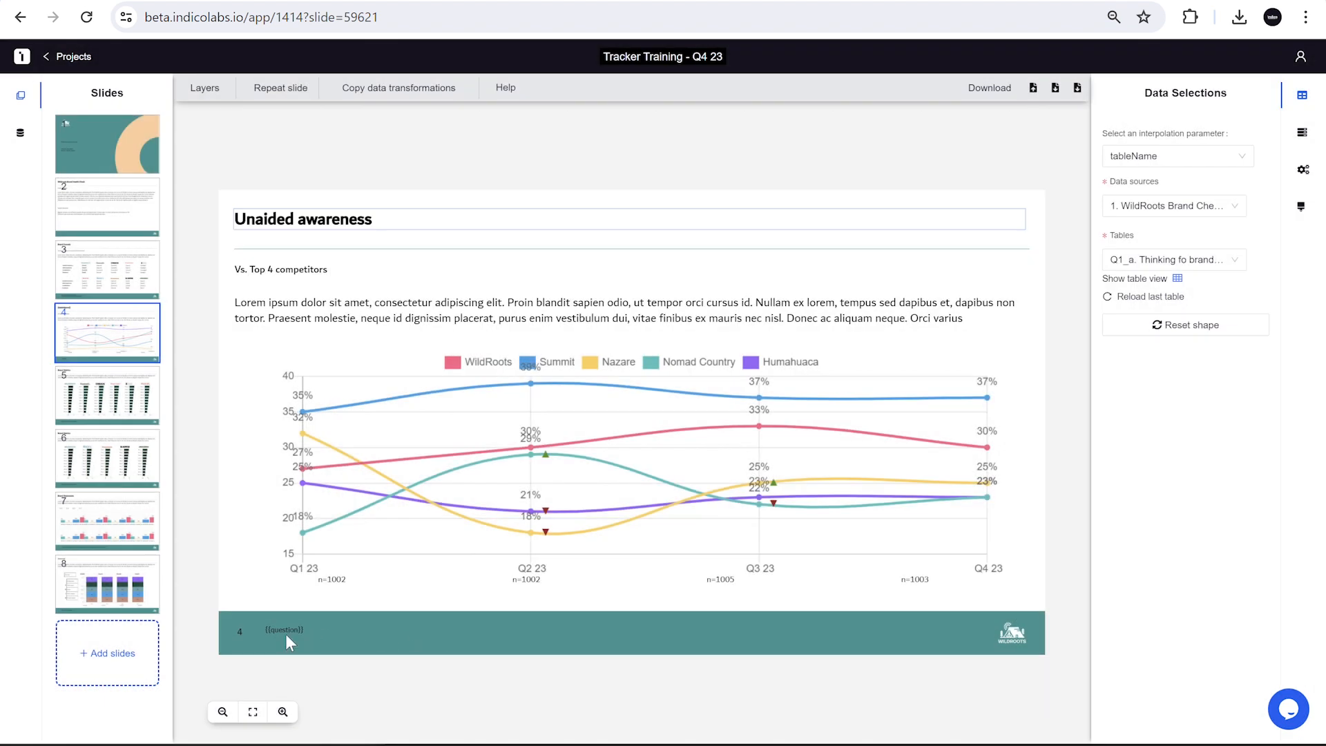
Link the question placeholder in the slide's footer to the table title of the Q1_a table
click(285, 630)
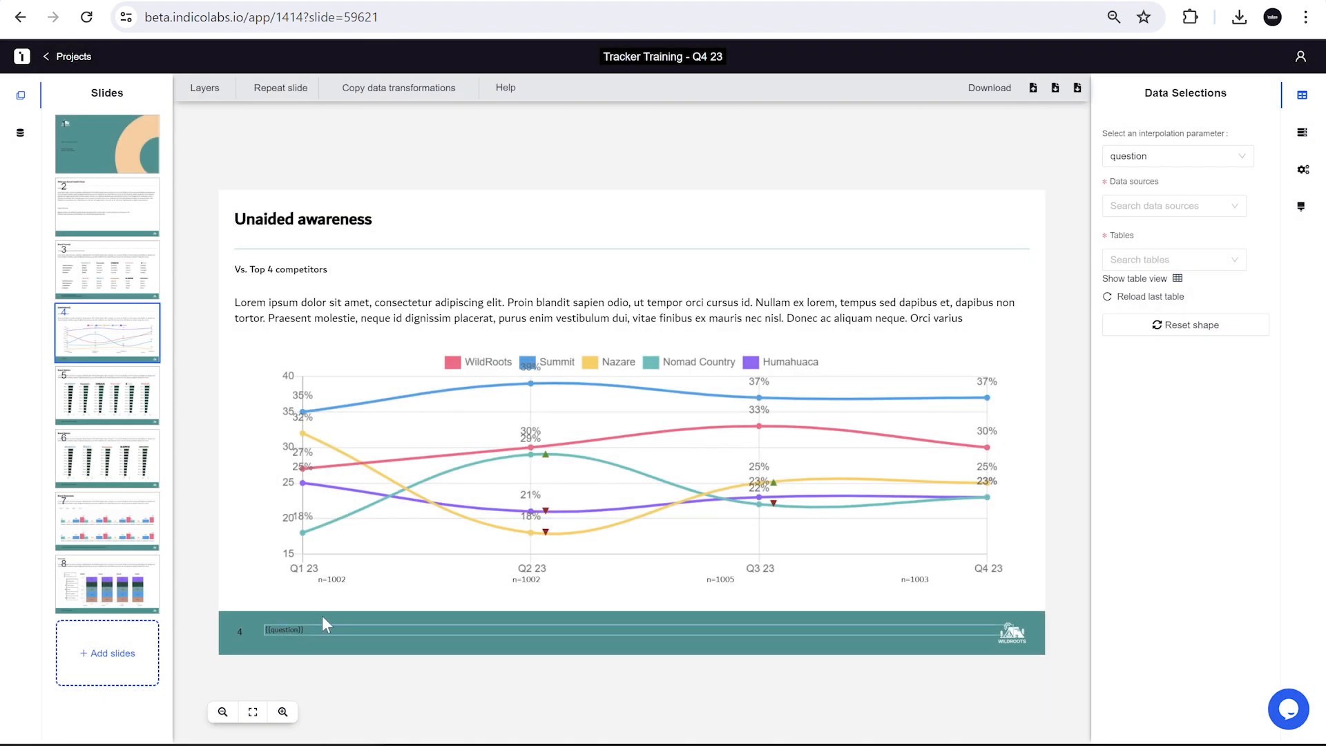
click(1167, 297)
click(1178, 279)
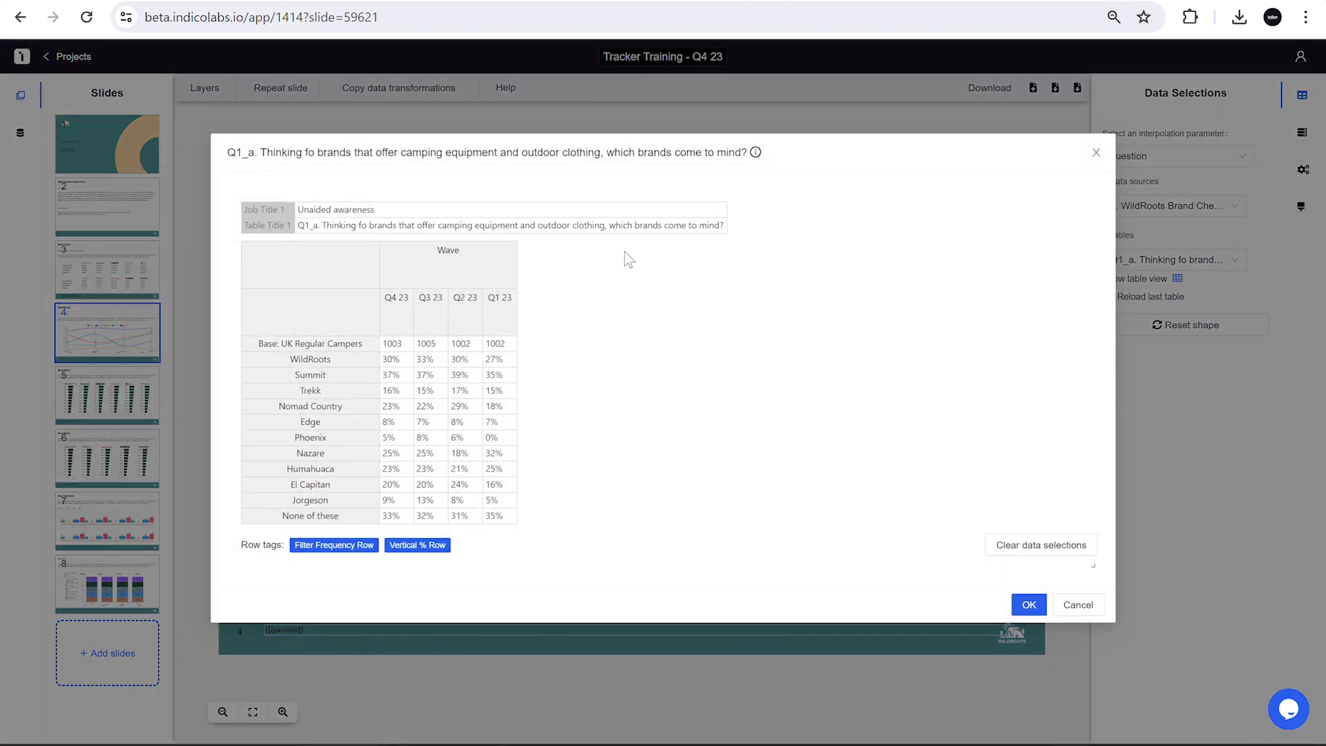
click(614, 230)
click(1028, 605)
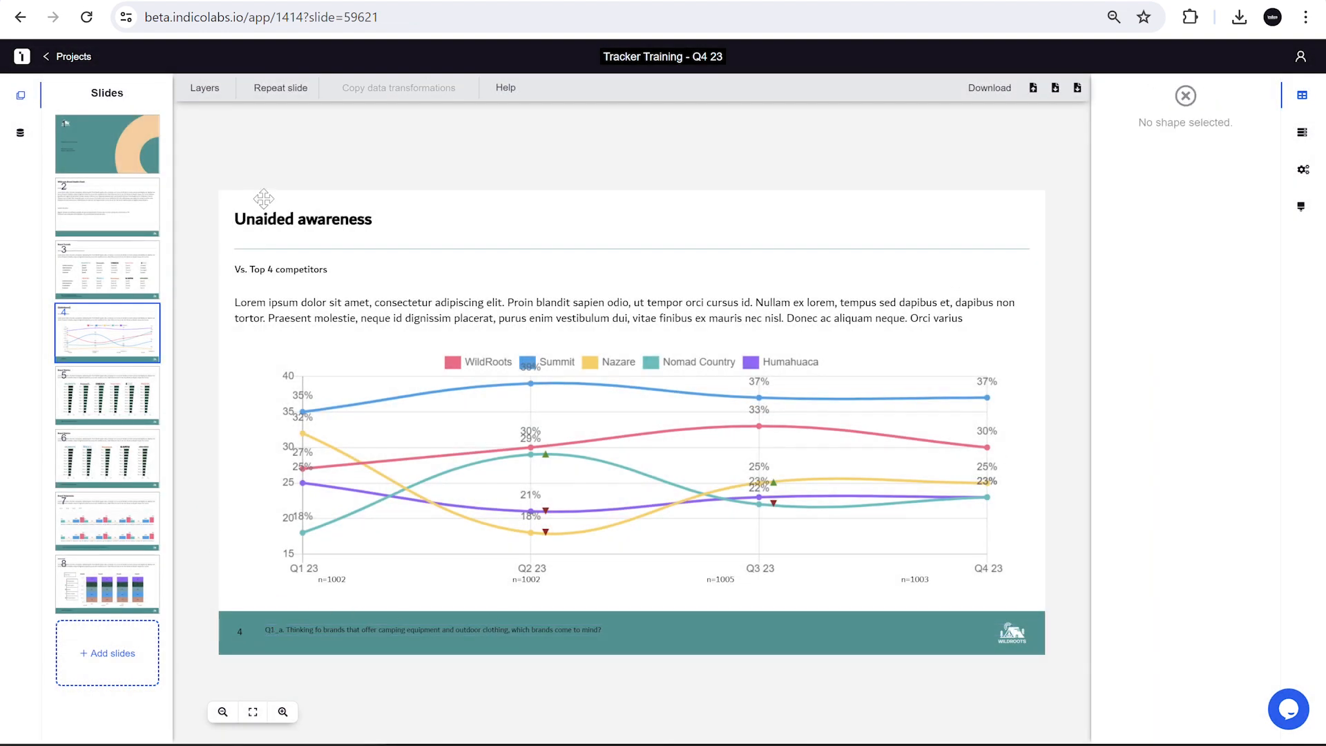
Repeat slide 4 for the Q1, Q2 and Q3 brand question data tables and proceed through the result reports
click(279, 88)
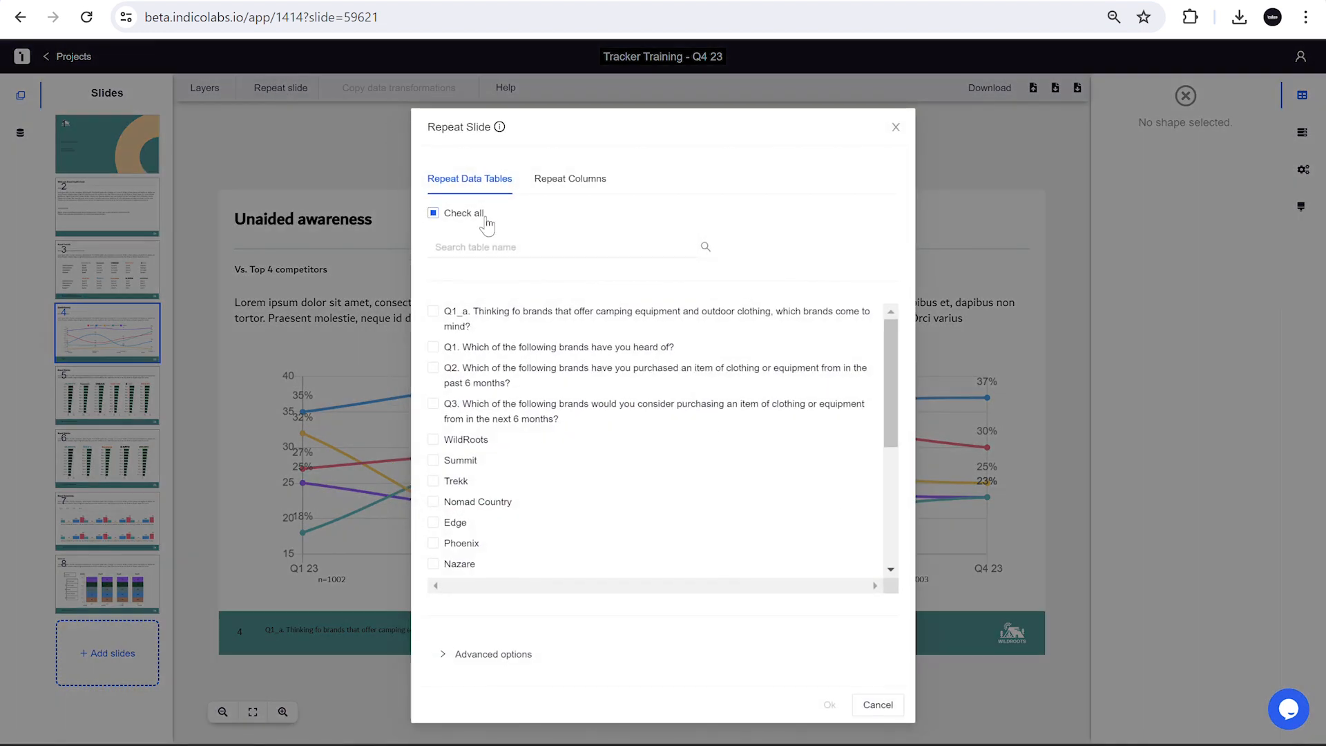
click(467, 348)
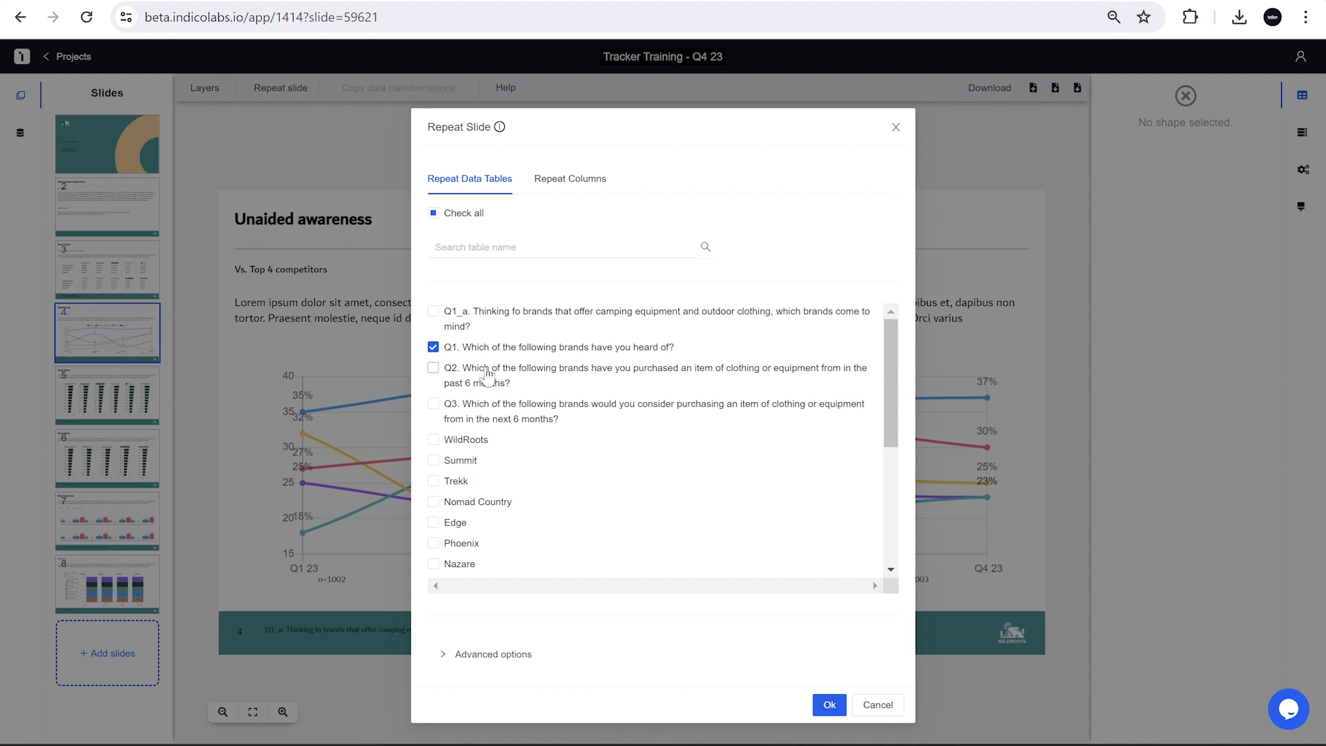
click(487, 377)
click(487, 411)
click(829, 706)
click(886, 409)
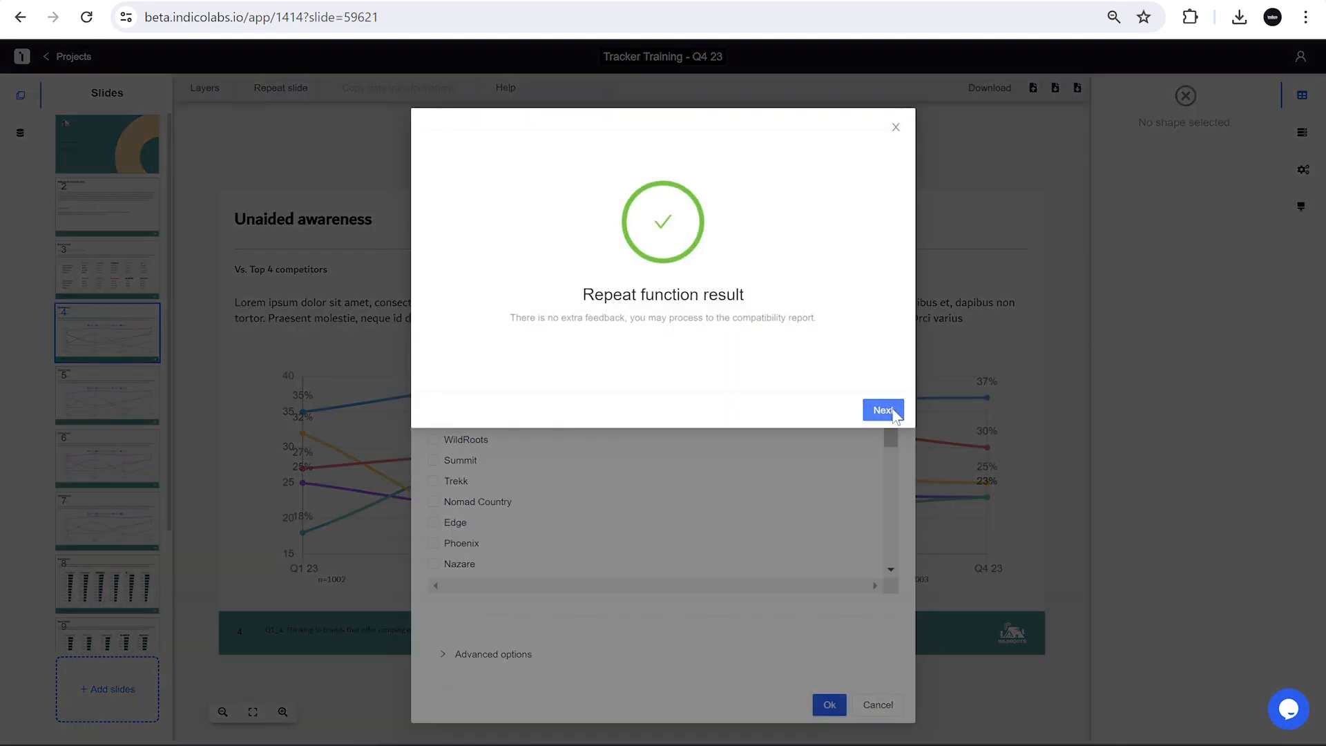
click(991, 350)
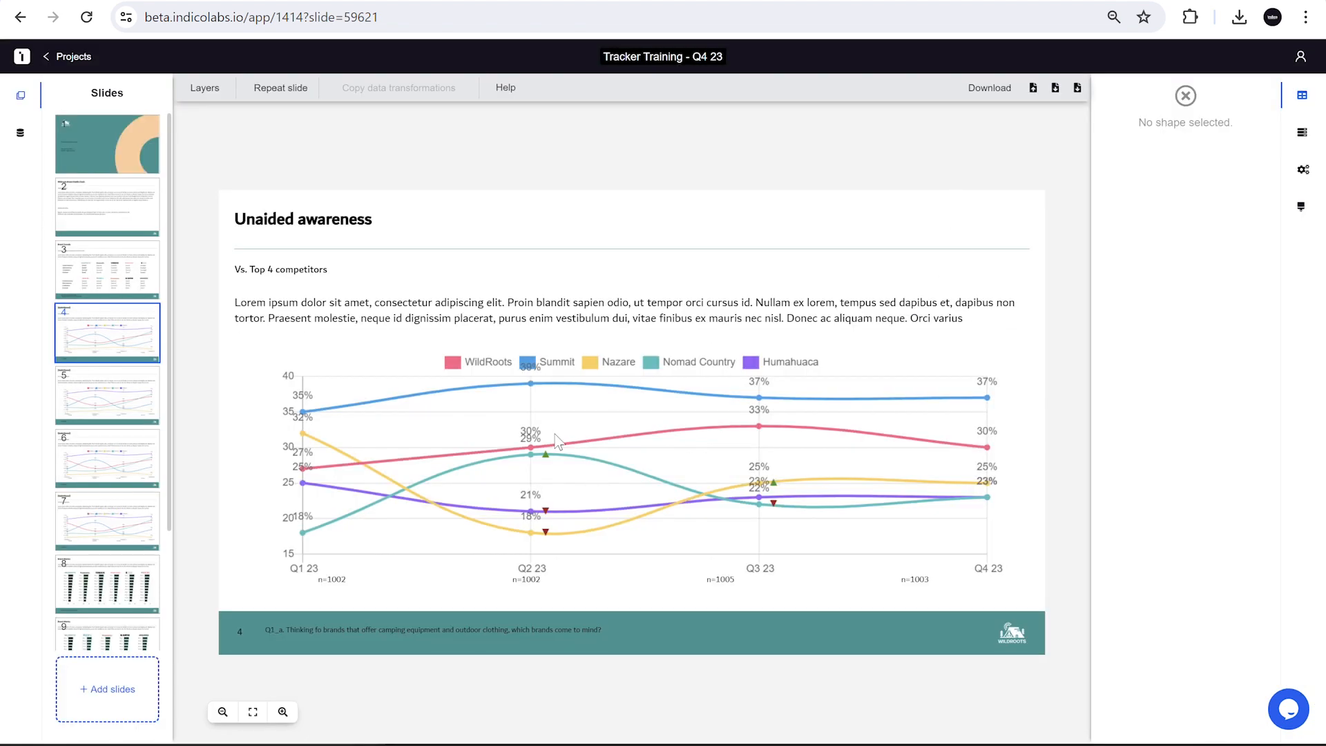
Check the repeated slides 5, 6 and 7 against slide 4, examining their titles, charts and footer questions
click(130, 418)
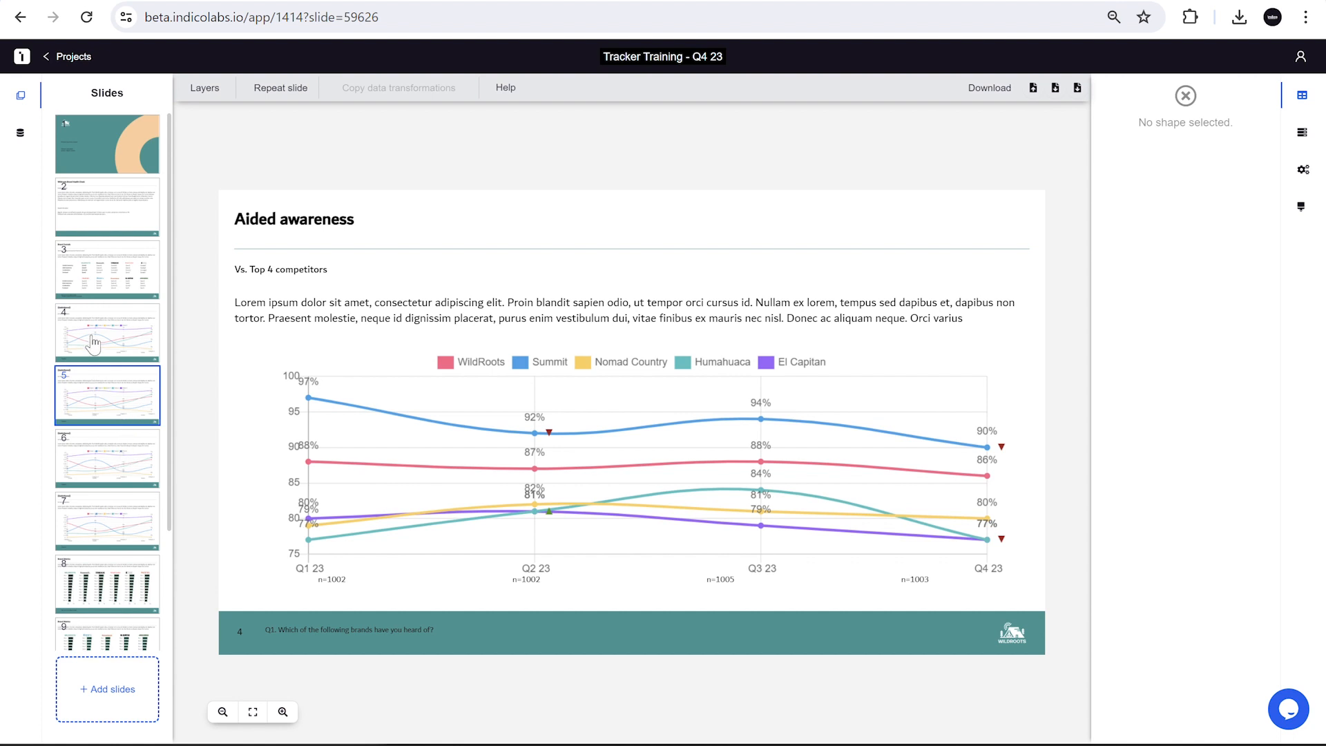
click(94, 345)
click(97, 414)
click(93, 455)
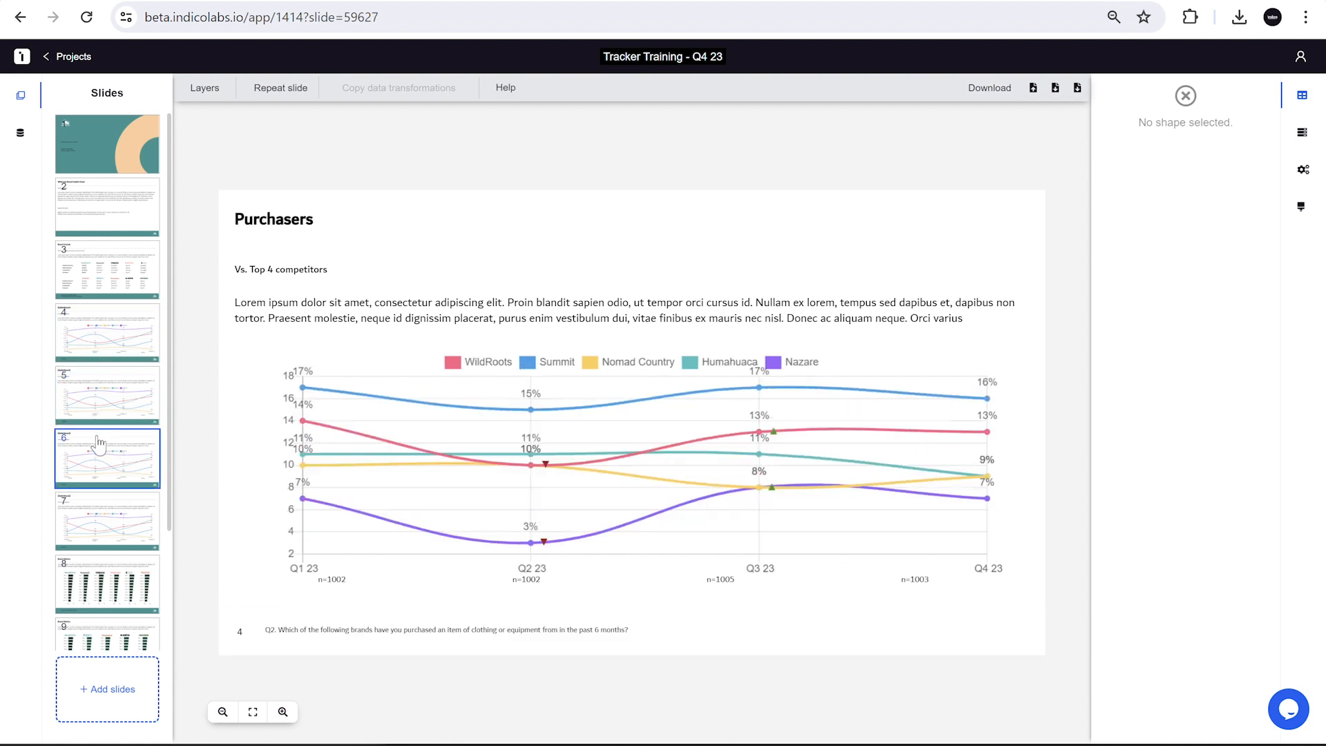
click(82, 538)
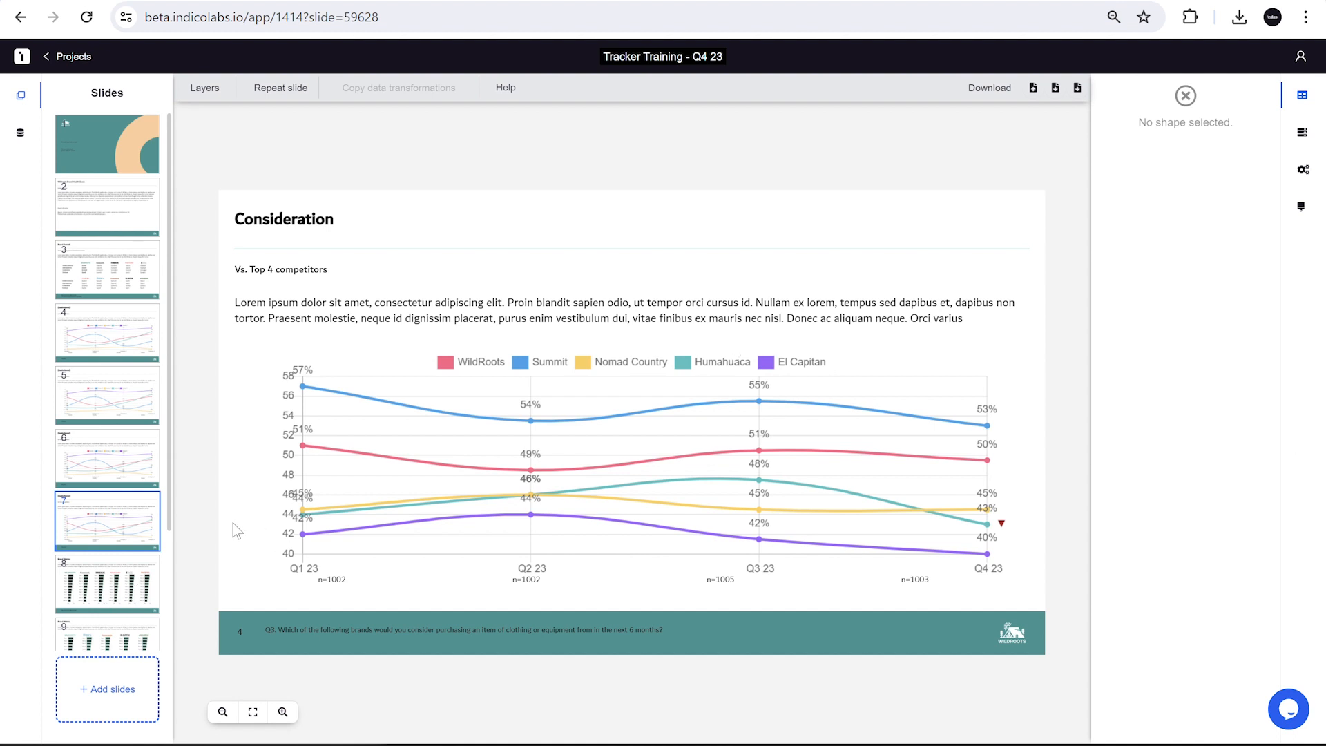
On slide 8, set the WildRoots bar chart's data table to the WildRoots brand table
scroll(73, 538, down, 1)
scroll(72, 538, down, 3)
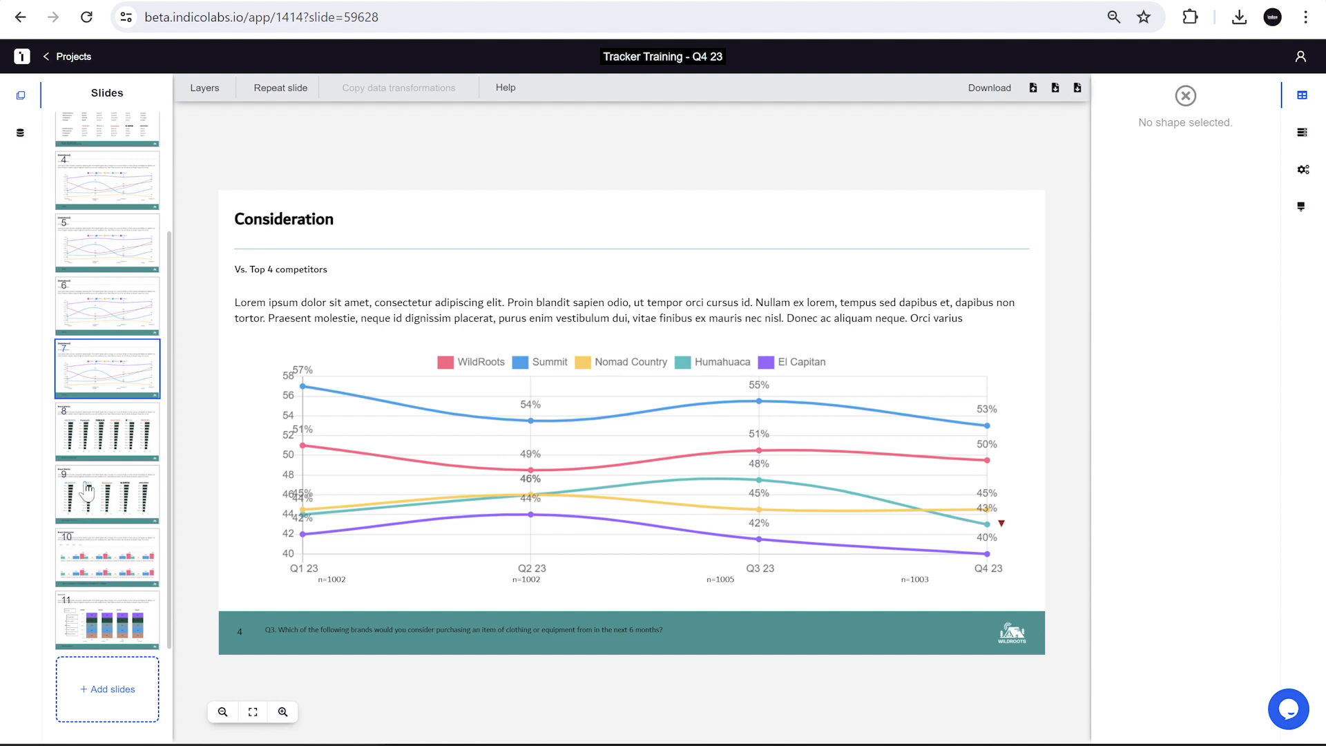
click(107, 442)
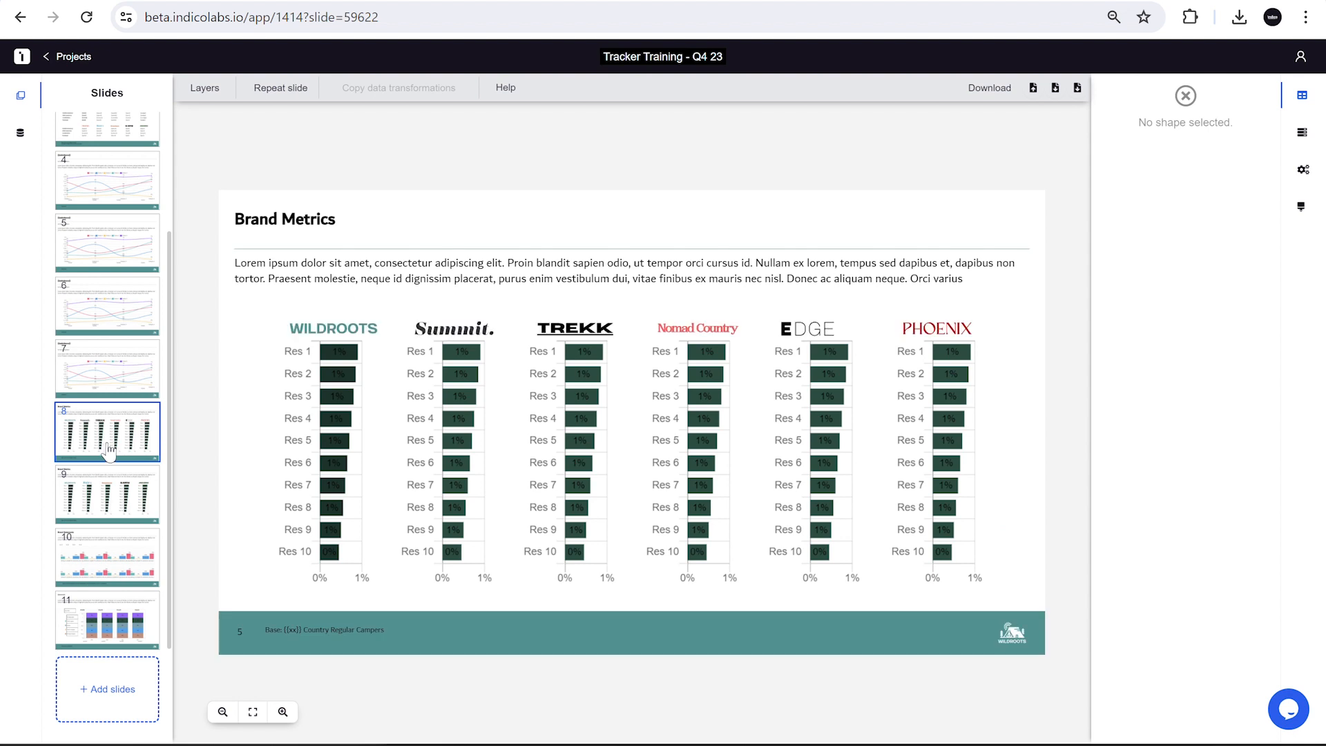
click(332, 426)
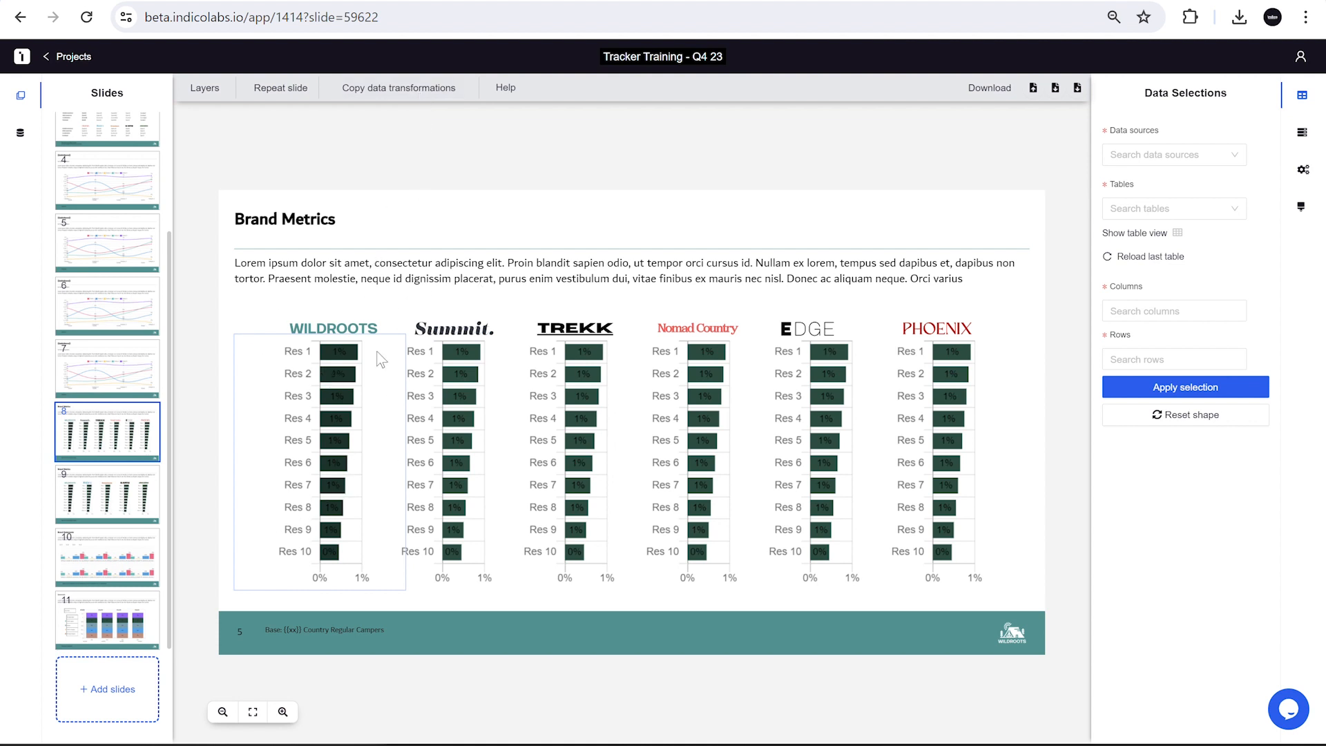
click(1134, 257)
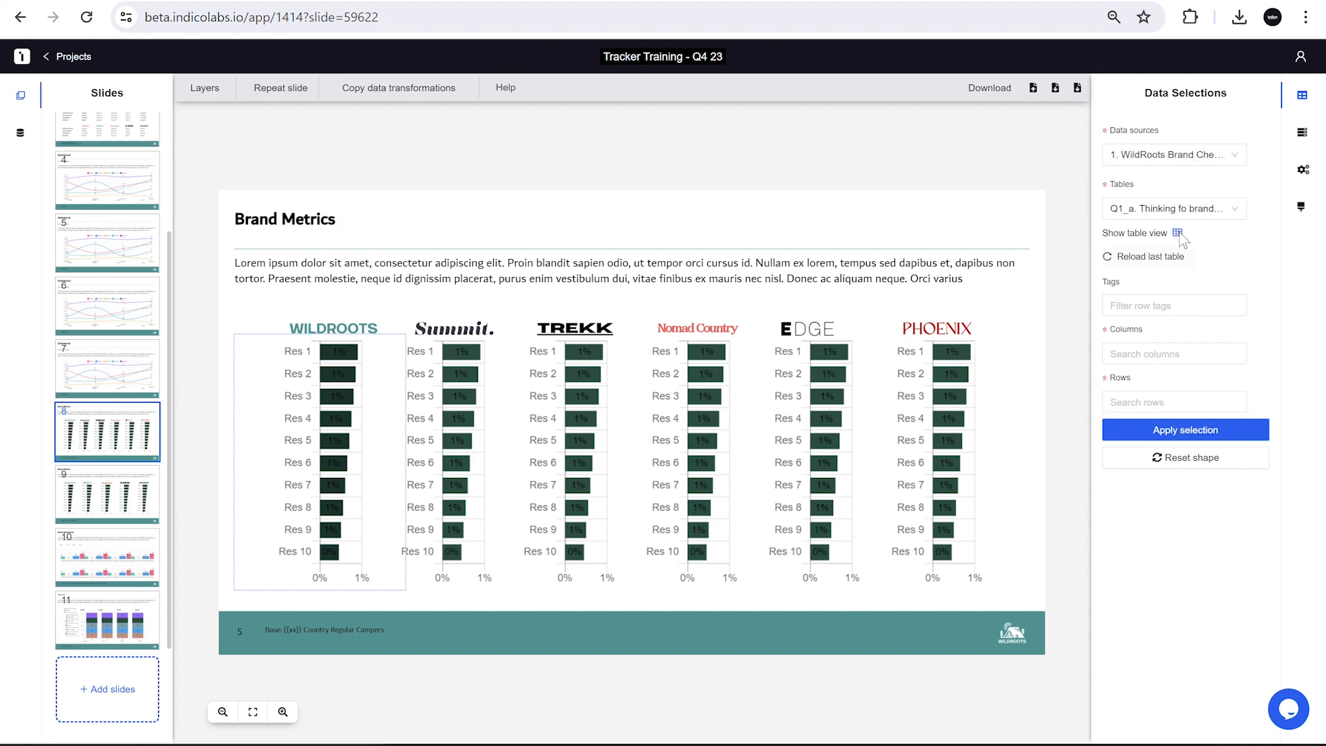
click(1177, 233)
click(1055, 596)
click(1165, 207)
scroll(937, 282, down, 5)
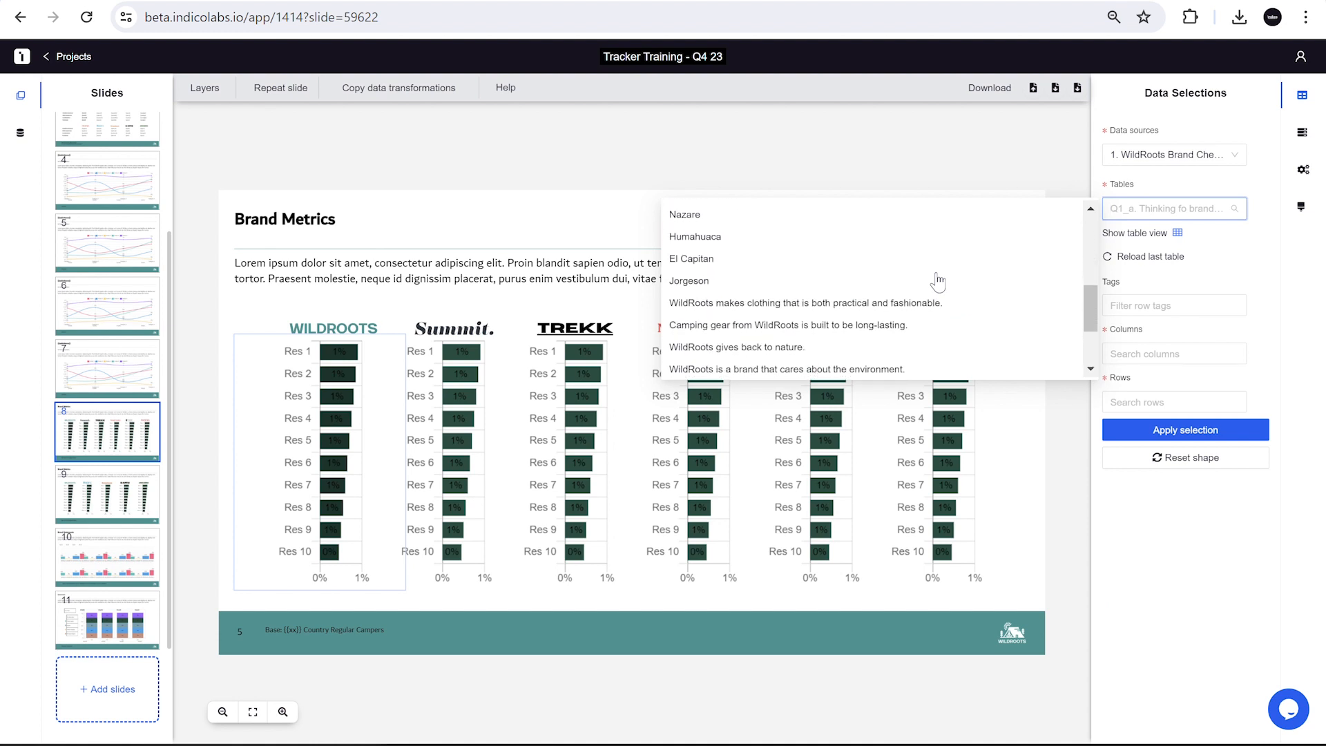
scroll(937, 282, up, 3)
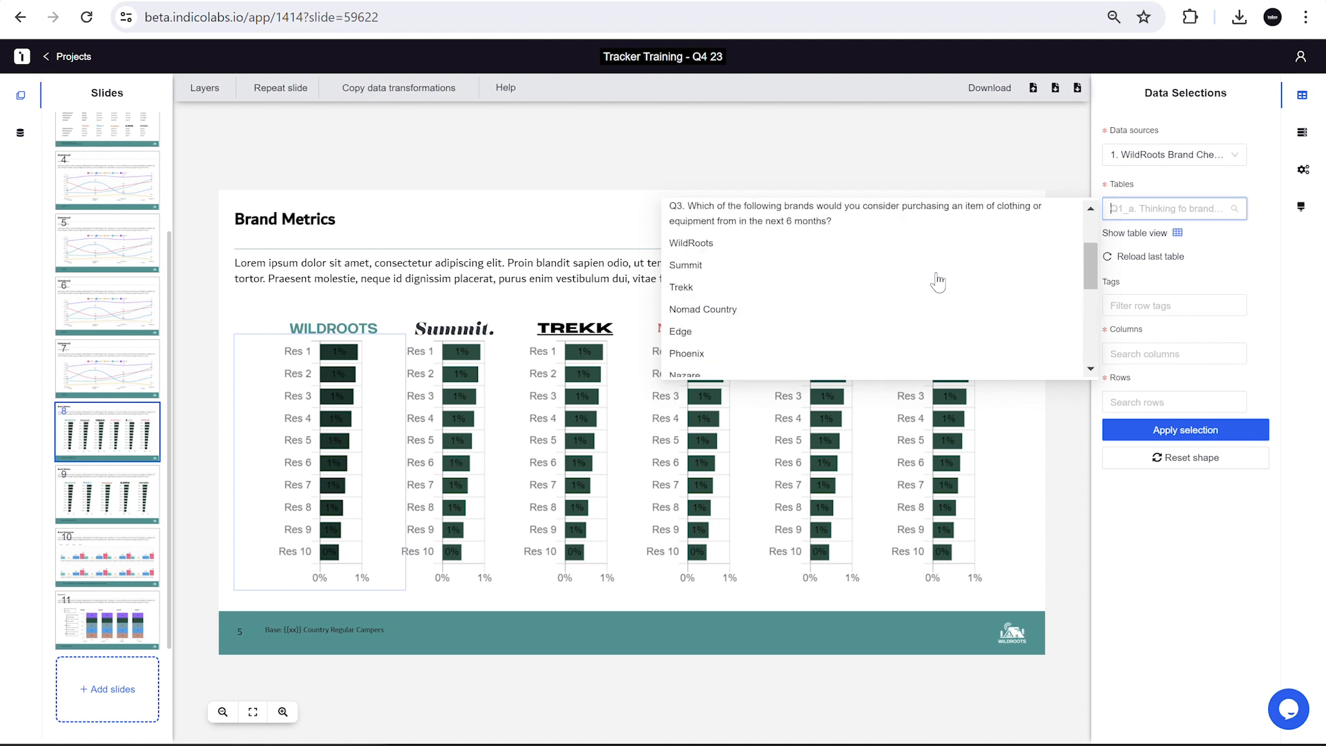
click(692, 241)
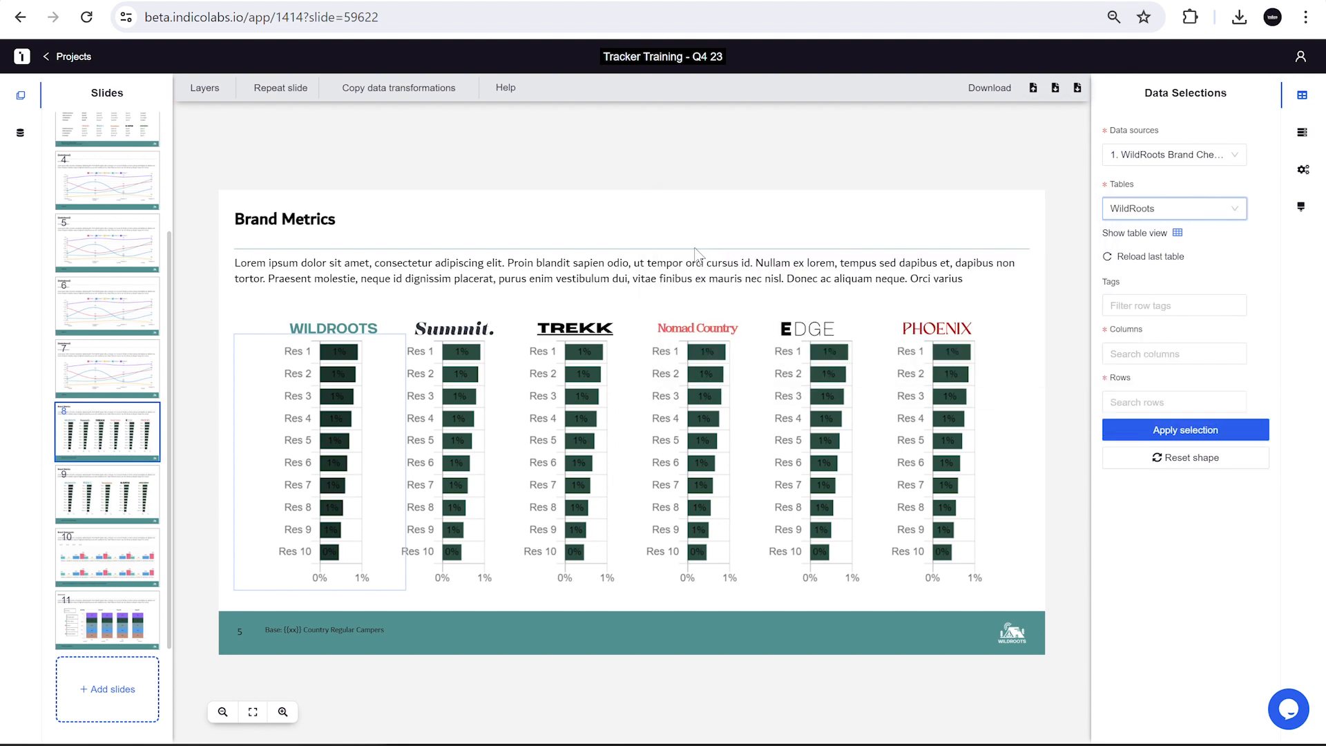
Exclude the Filter Frequency Row and link the WildRoots chart to the table's Wave Q4 23 column
click(1176, 236)
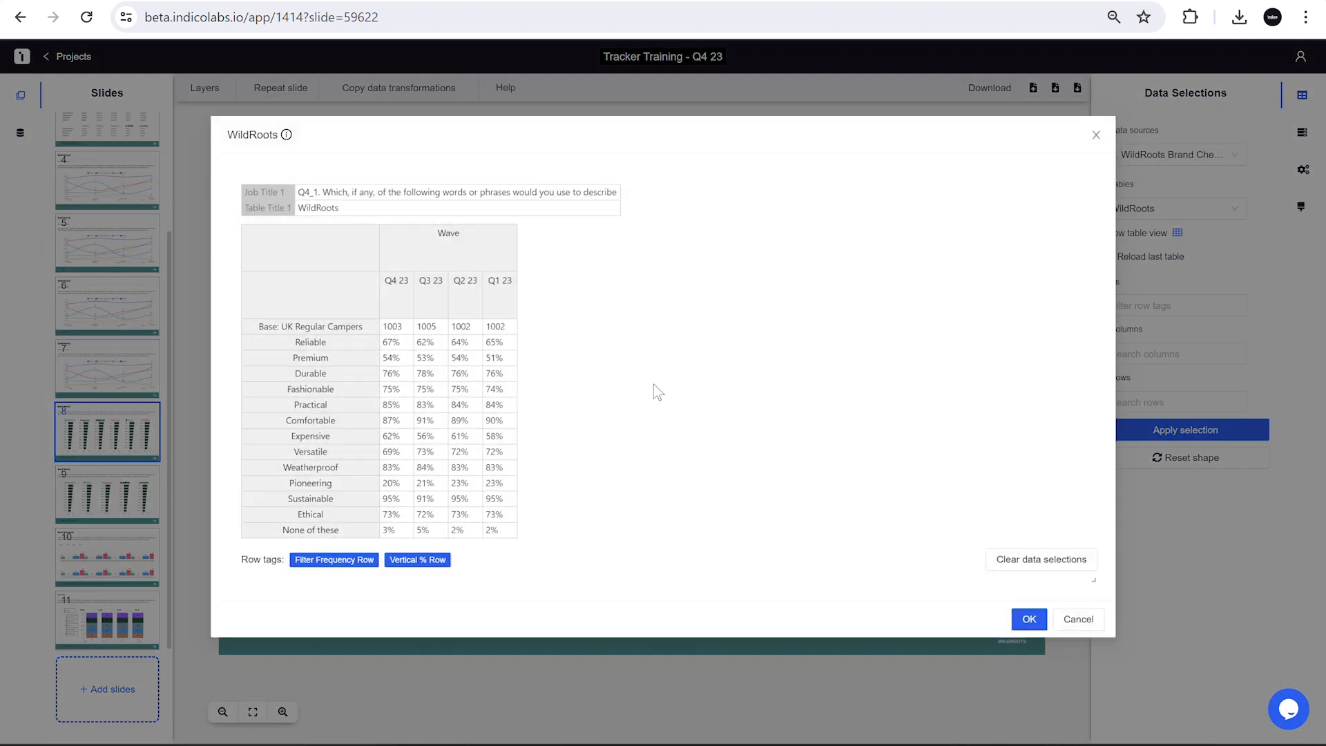
click(333, 559)
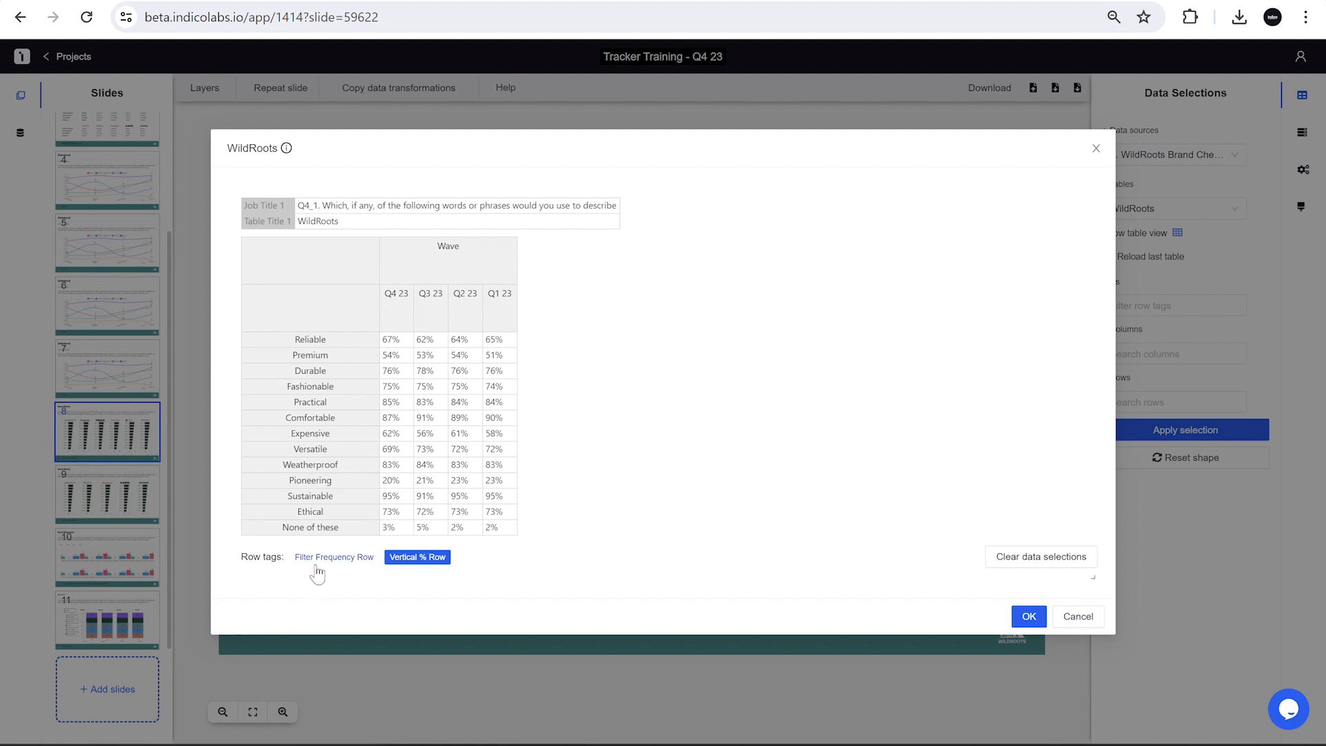
click(404, 314)
click(1022, 620)
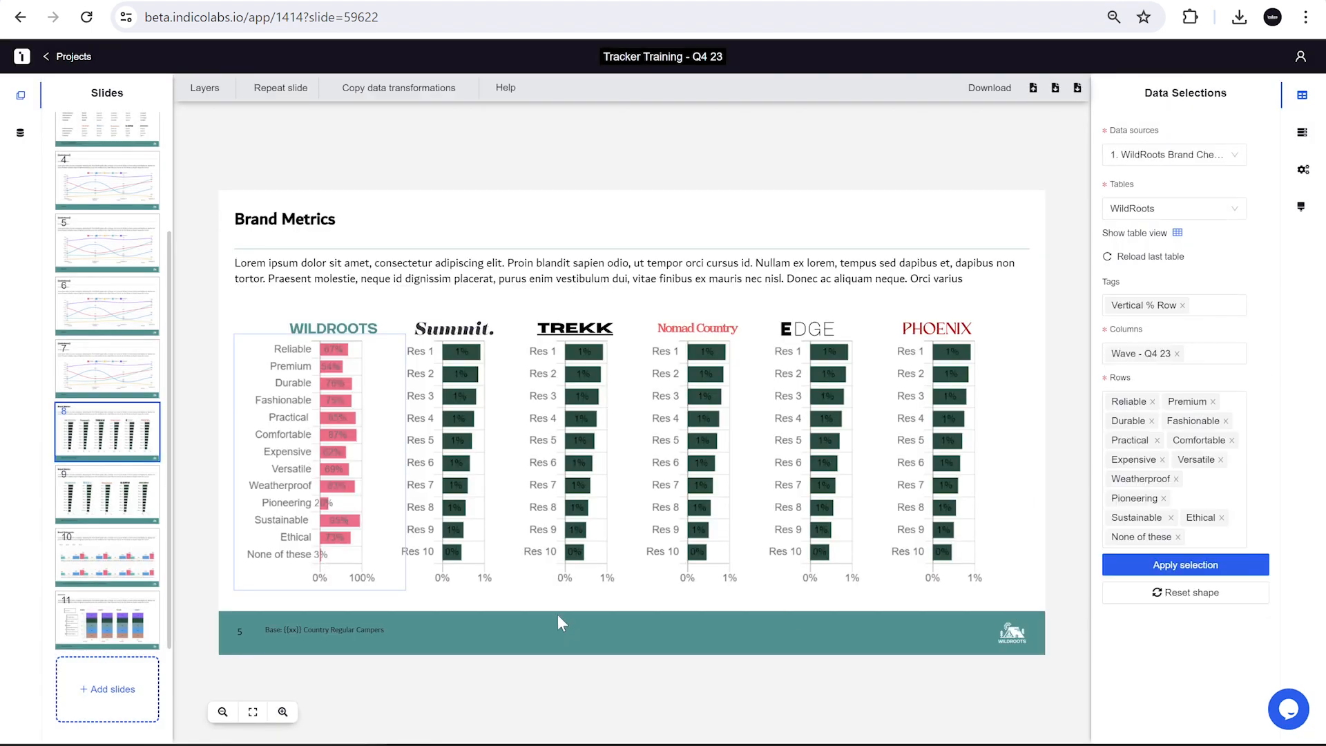
Link slide 8's Summit chart to the Q4 23 column of the Summit table, keeping only the Vertical % rows
click(122, 486)
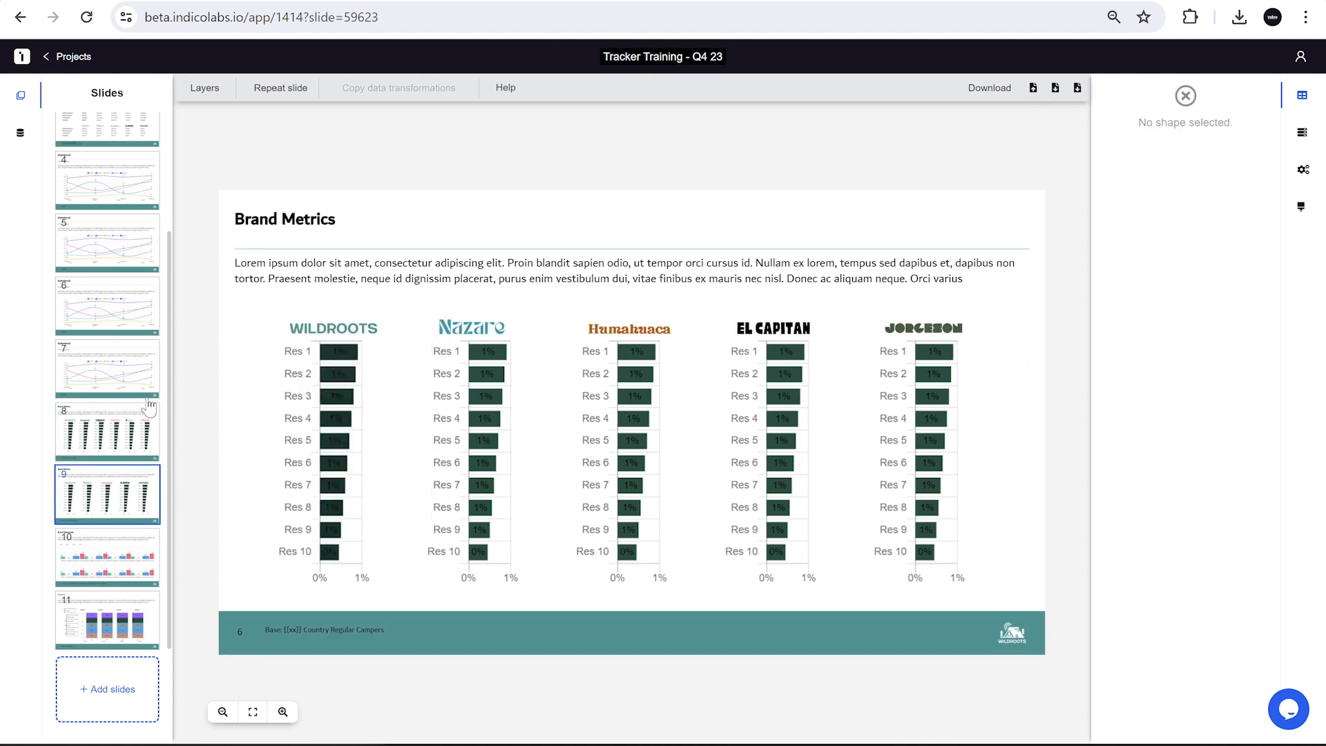
click(123, 454)
click(453, 433)
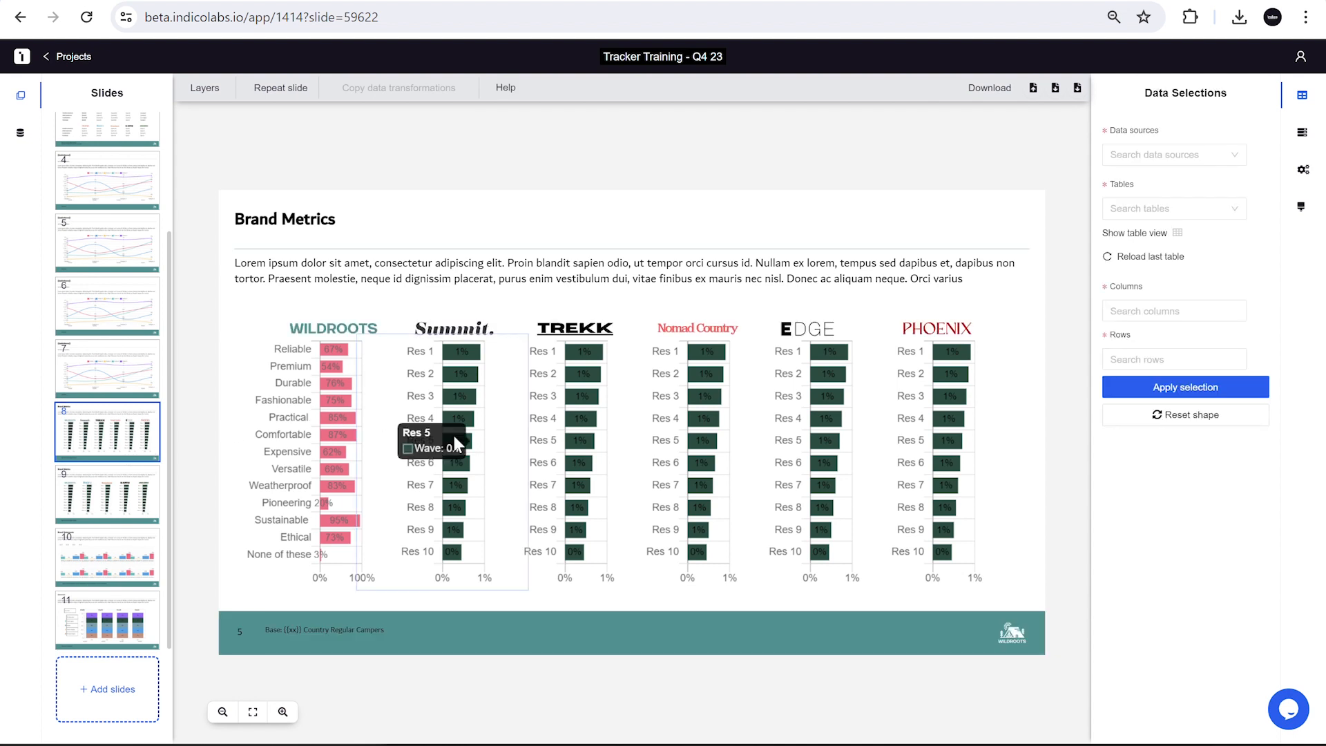
click(1131, 258)
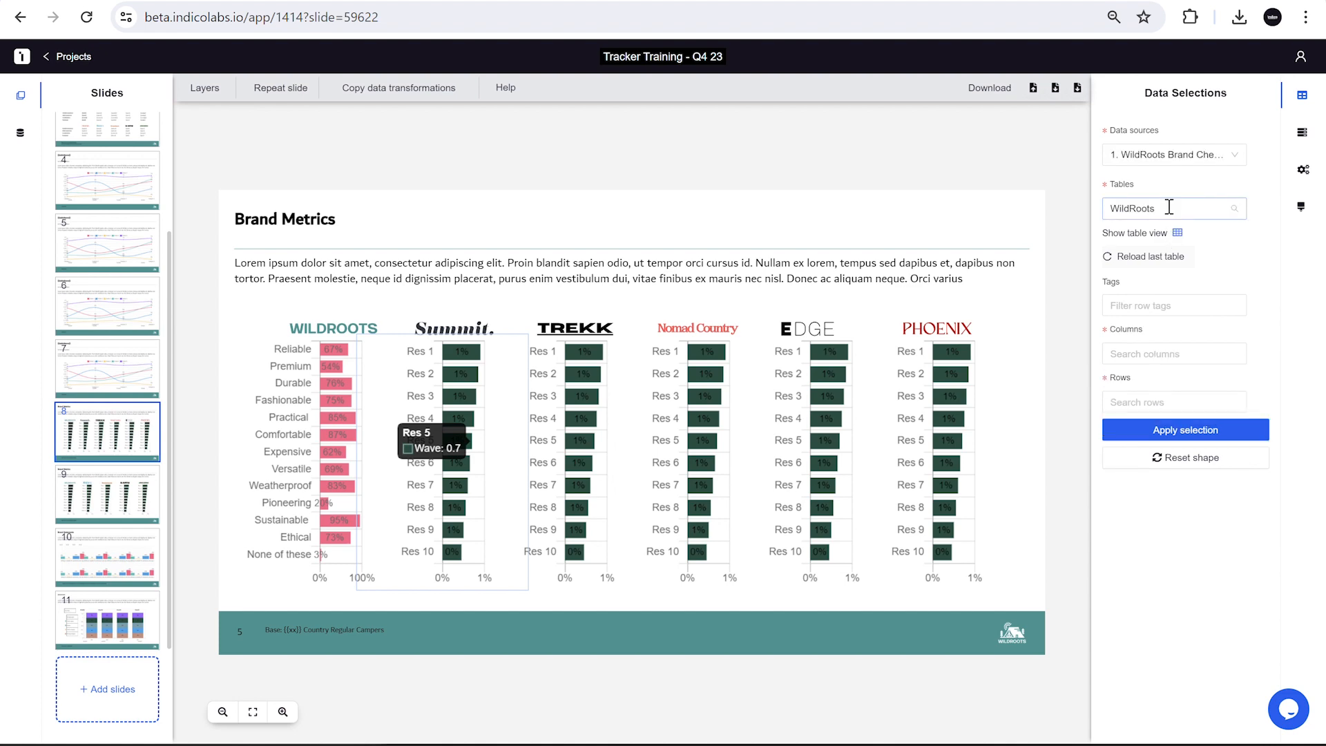
click(1169, 208)
scroll(923, 317, down, 1)
click(853, 336)
click(335, 573)
click(396, 293)
click(1030, 617)
Link the Trekk chart to the Q4 23 column of the Trekk table, keeping only the Vertical % rows
click(581, 462)
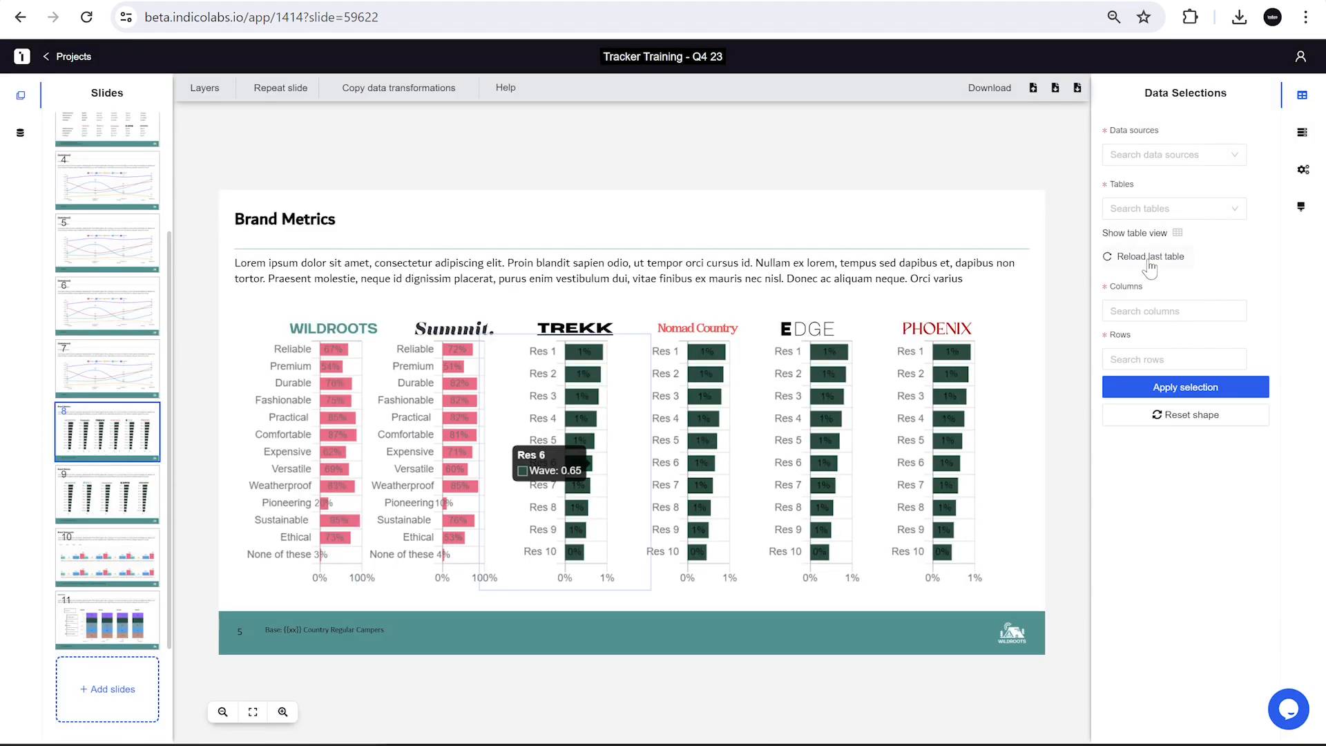
click(1149, 259)
click(1167, 208)
scroll(897, 344, down, 1)
click(889, 308)
click(1177, 234)
click(353, 556)
click(1020, 608)
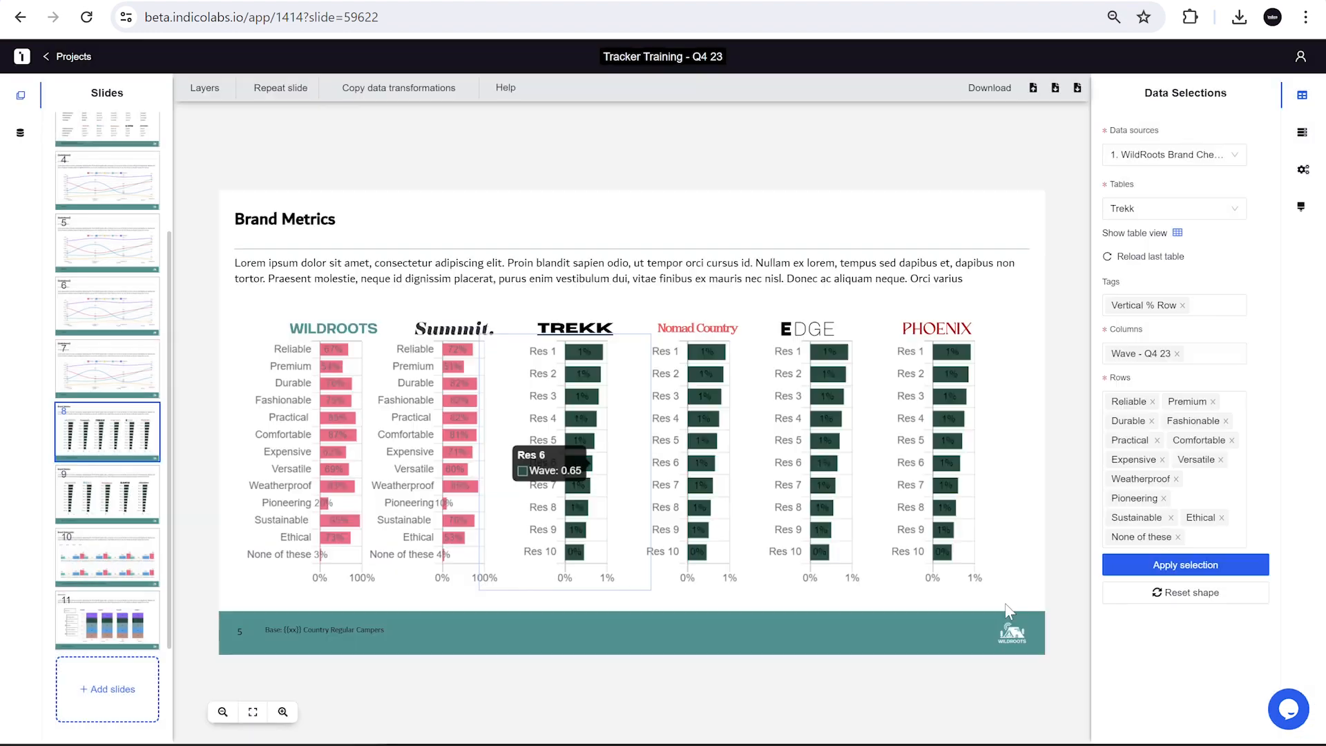
click(1184, 563)
Link the Nomad Country chart to the Q4 23 column of the Nomad Country table, without the frequency row
click(706, 419)
click(1149, 258)
click(1141, 210)
click(891, 332)
click(1177, 235)
click(332, 559)
click(395, 320)
click(1029, 617)
Link the Edge chart to the Q4 23 column of the Edge table, without the frequency row
click(828, 419)
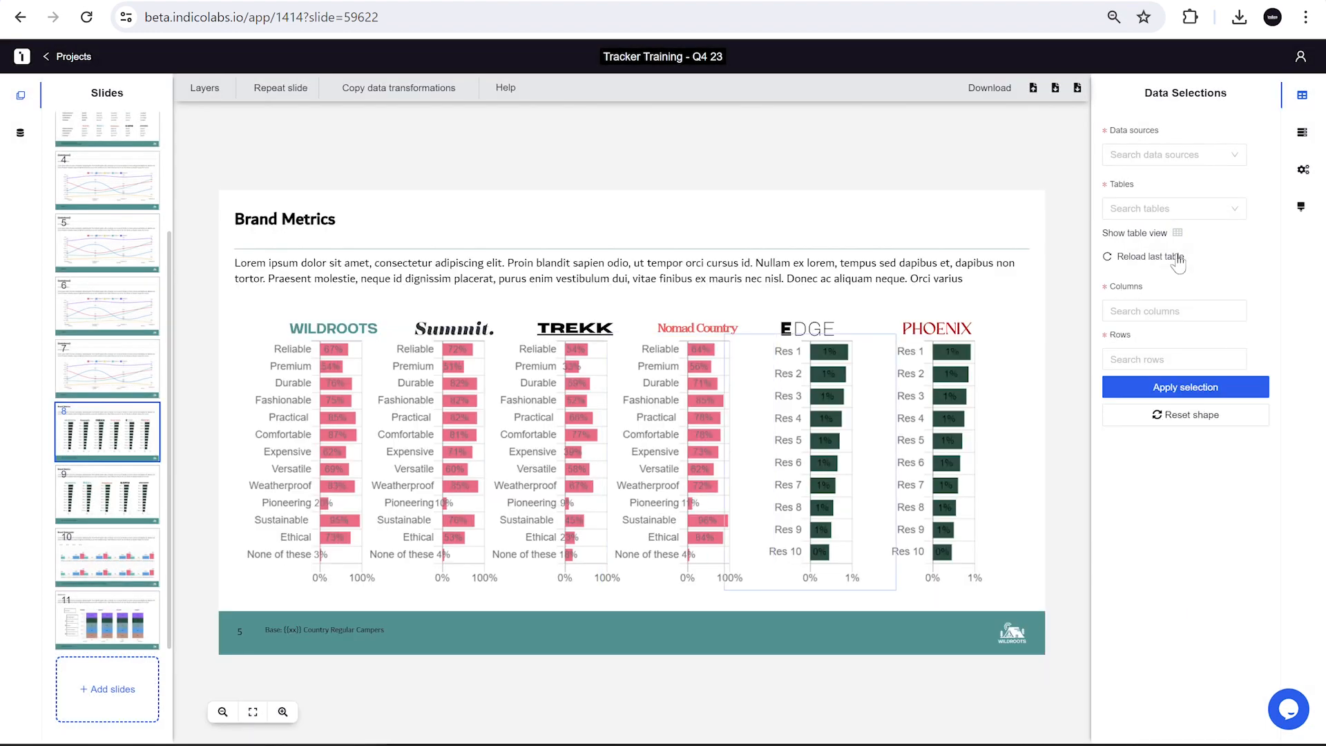
click(1167, 258)
click(1167, 208)
click(847, 254)
click(330, 559)
click(396, 297)
click(1029, 617)
click(1183, 562)
Link the Phoenix chart to the Q4 23 column of the Phoenix table, without the frequency row
click(1150, 257)
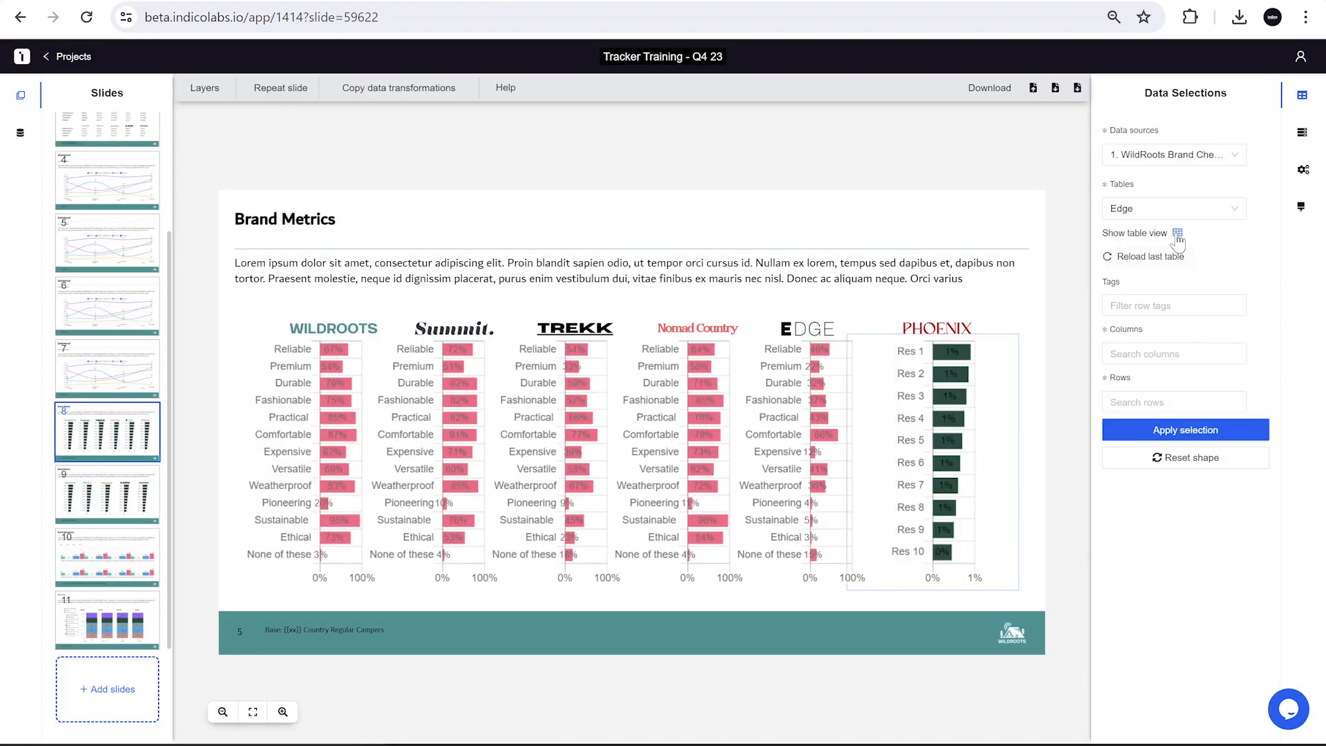
click(1167, 208)
click(879, 295)
click(1177, 234)
click(334, 560)
click(396, 293)
click(1032, 619)
On slide 9, link the WildRoots chart to the Q4 23 column of the WildRoots table, without the frequency row
click(107, 495)
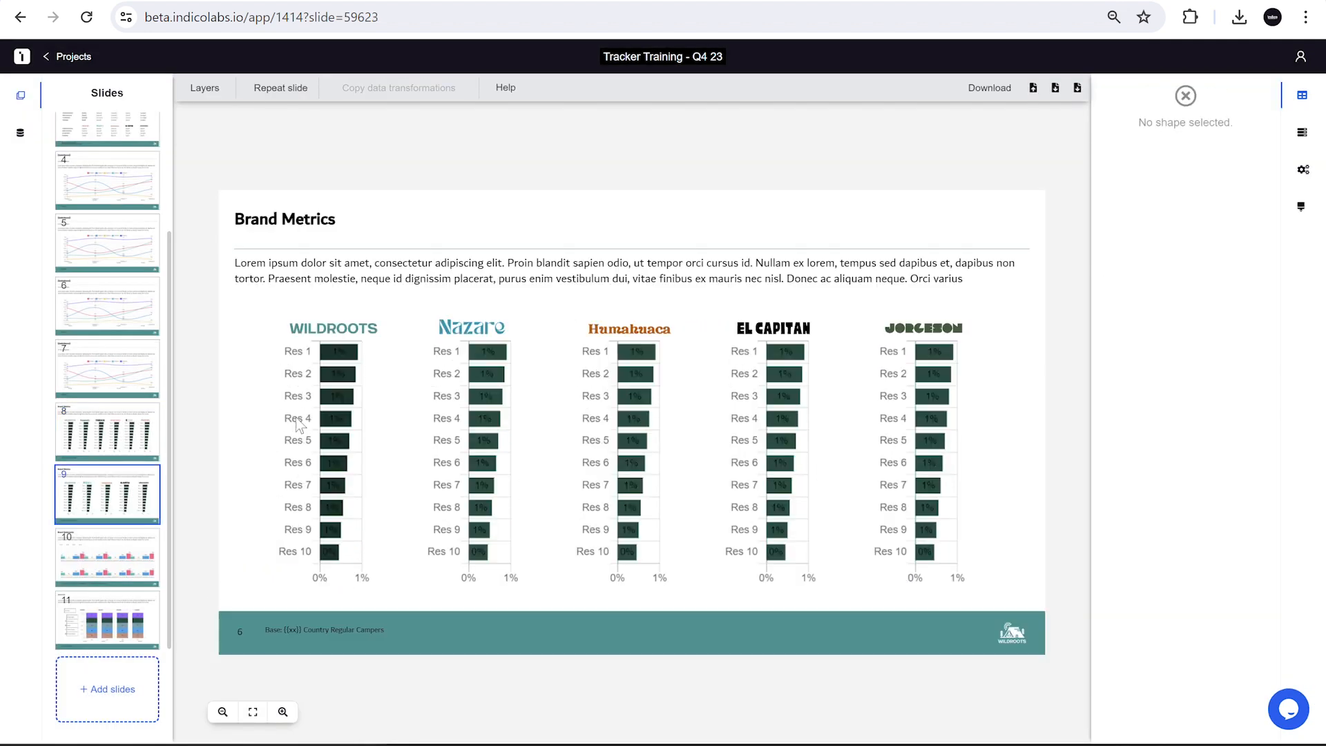
click(301, 428)
click(1150, 257)
click(1133, 208)
click(794, 337)
click(1176, 236)
click(333, 558)
click(398, 295)
click(1029, 617)
Link slide 9's Nazare chart to the Q4 23 column of the Nazare table, without the frequency row
click(456, 442)
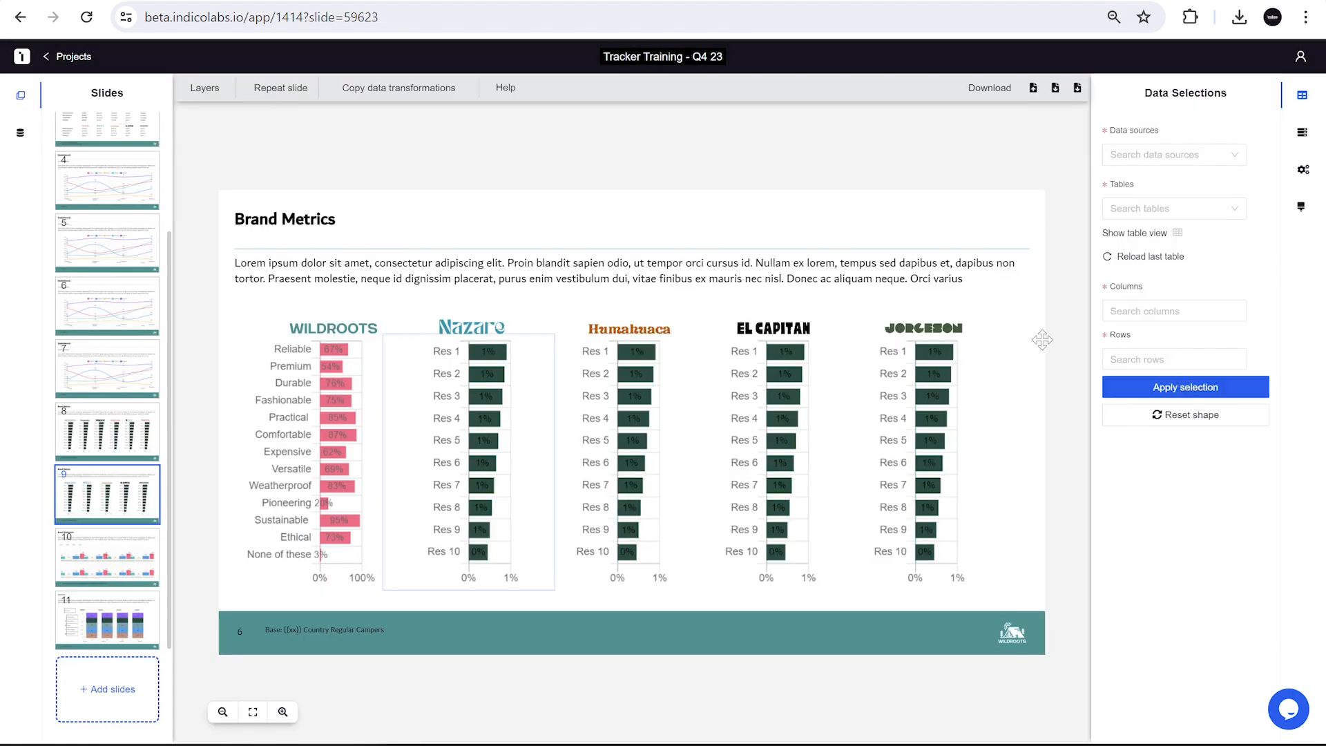
click(1149, 257)
click(1146, 209)
click(846, 348)
click(1178, 234)
click(333, 558)
click(397, 294)
click(1029, 616)
Link the Humahuaca chart to the Q4 23 column of the Humahuaca table, without the frequency row
click(628, 459)
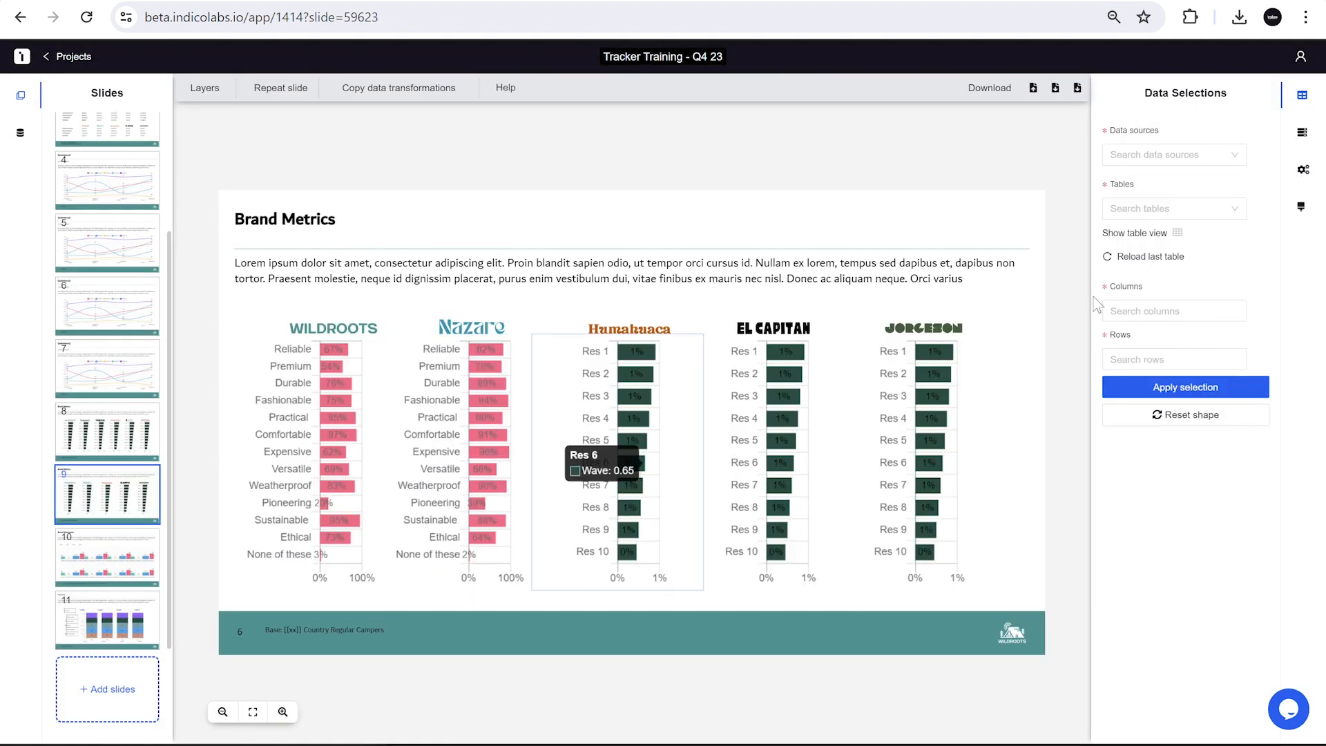
click(1150, 257)
click(1150, 208)
click(851, 313)
click(334, 558)
click(396, 293)
click(1030, 616)
Link the El Capitan chart to the Q4 23 column of the El Capitan table, without the frequency row
click(798, 418)
click(1152, 257)
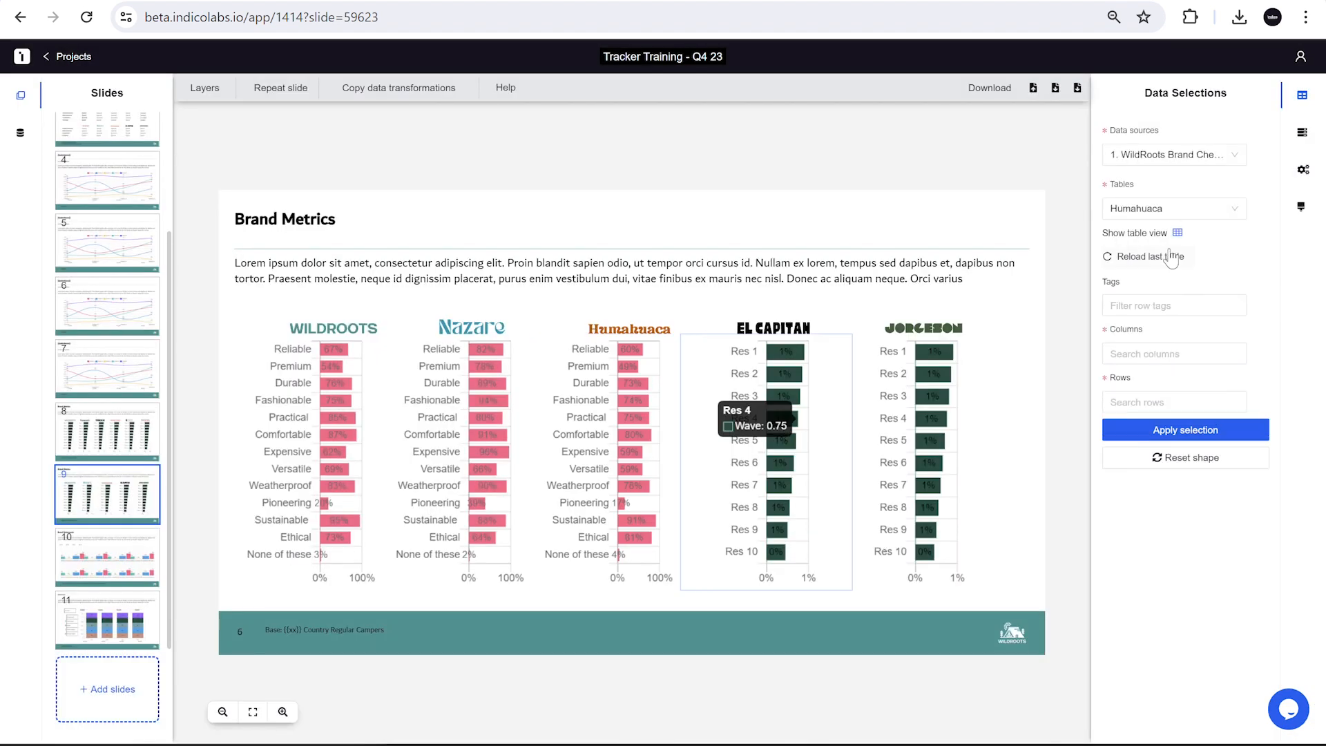
click(1149, 209)
click(739, 369)
click(1178, 234)
click(345, 558)
click(397, 294)
click(1029, 616)
Link the Jorgeson chart to the Q4 23 column of the Jorgeson table, without the frequency row
click(949, 435)
click(1151, 257)
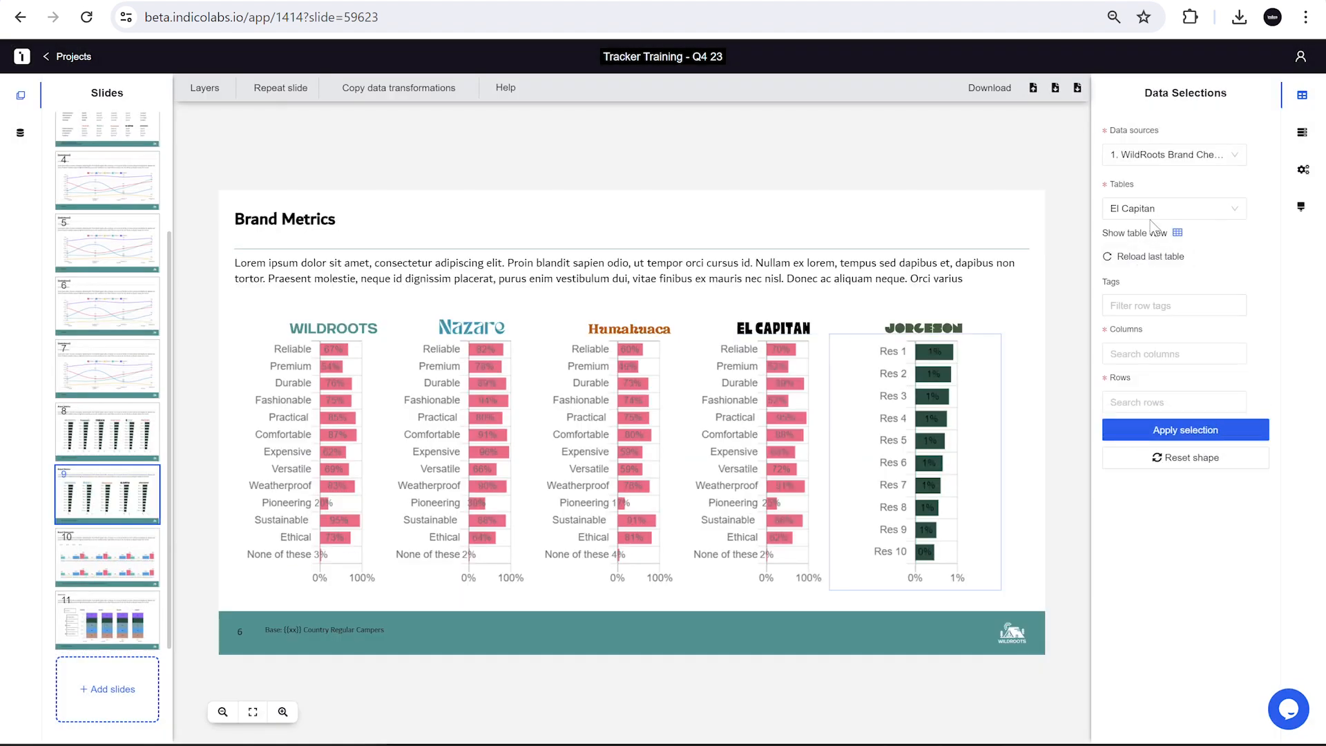
click(1150, 209)
click(742, 377)
click(1177, 234)
click(393, 297)
click(1028, 617)
Add a Sort by transformation to slide 8's WildRoots chart, sorting by the Wave - Q4 23 column in descending order
click(122, 444)
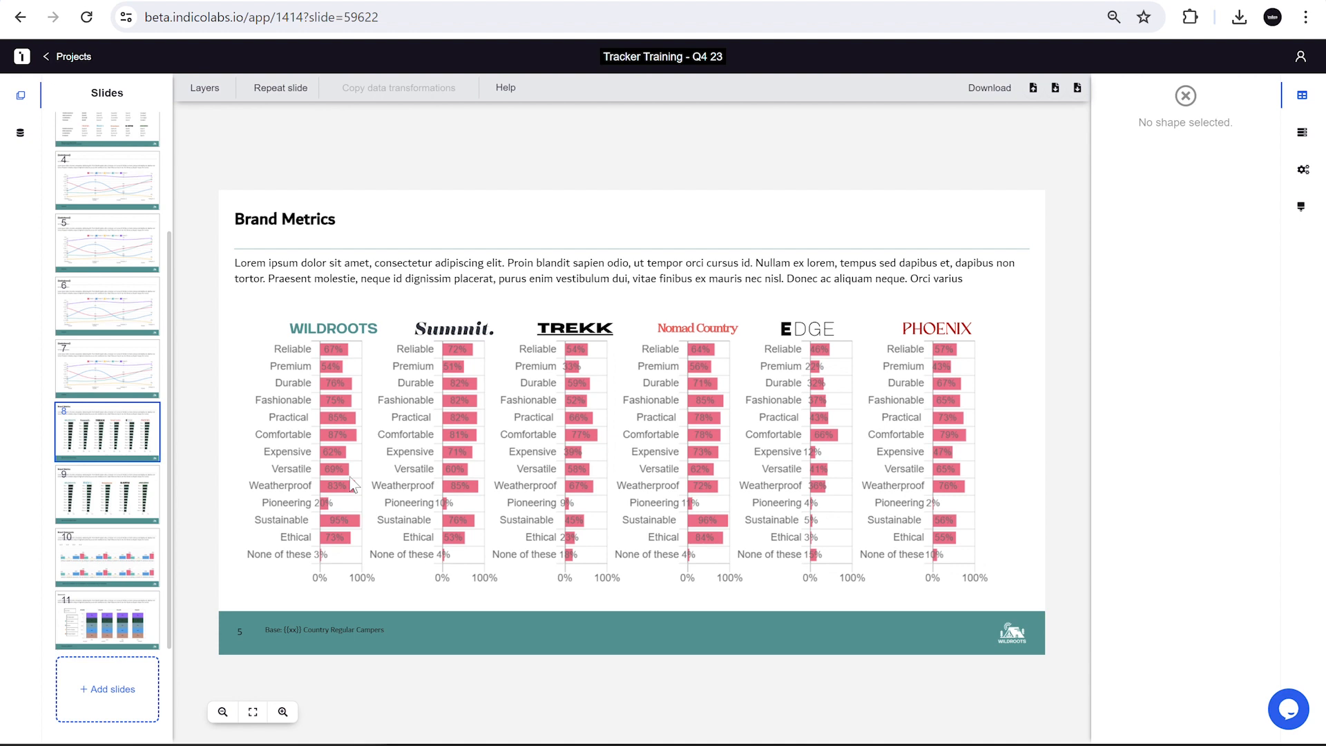
click(302, 363)
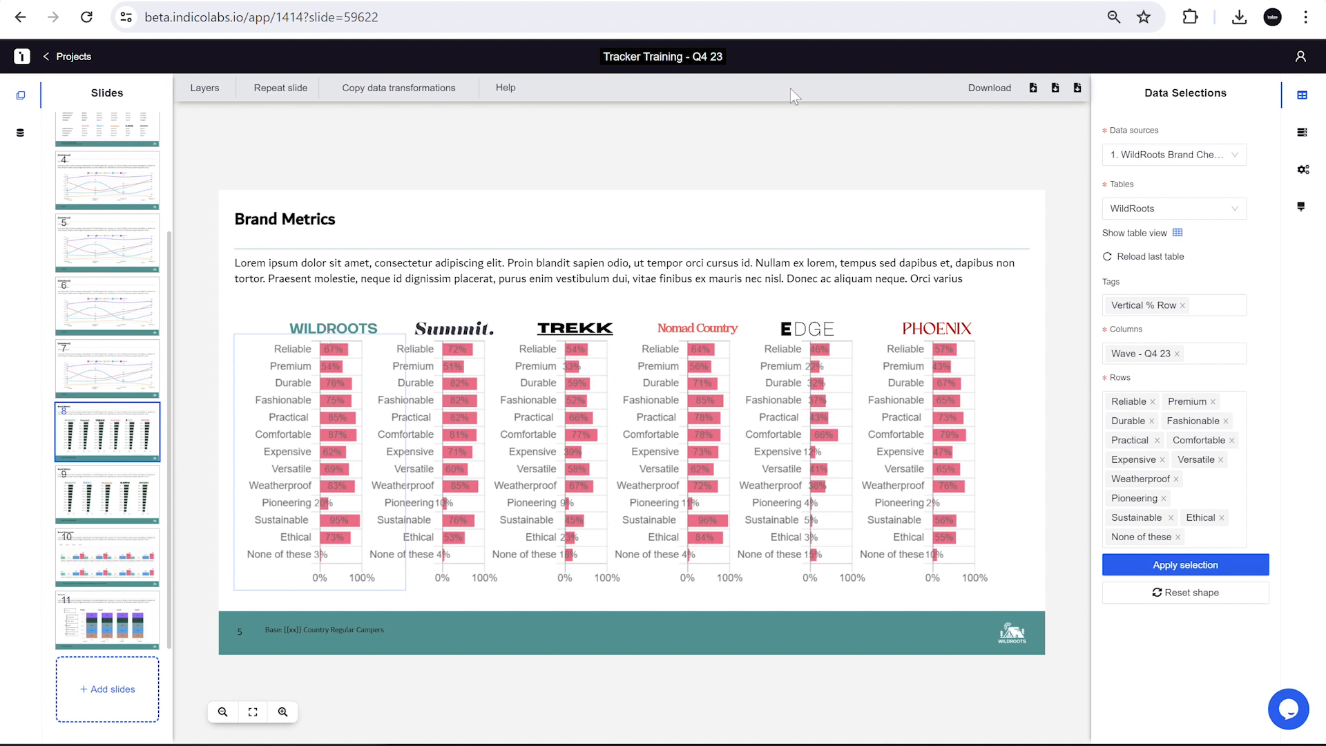
click(1302, 133)
click(1148, 129)
click(1012, 158)
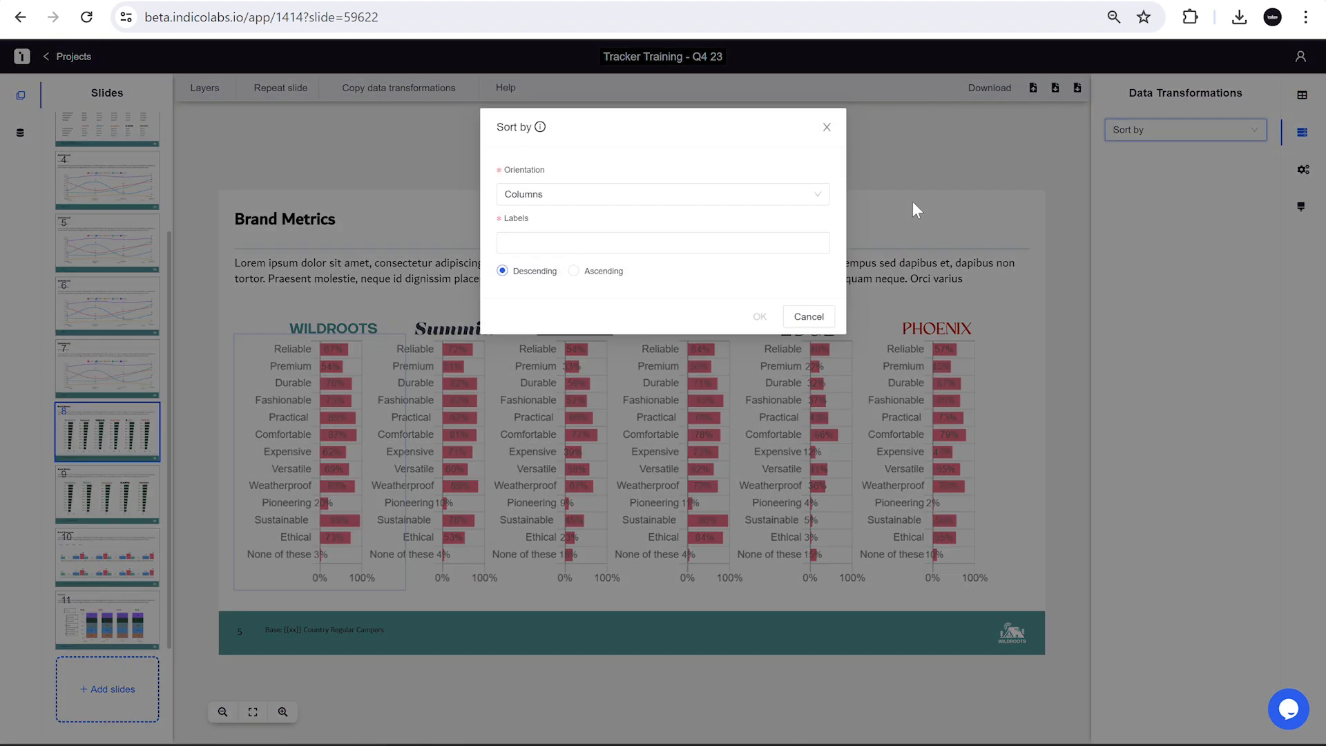
click(607, 240)
click(583, 299)
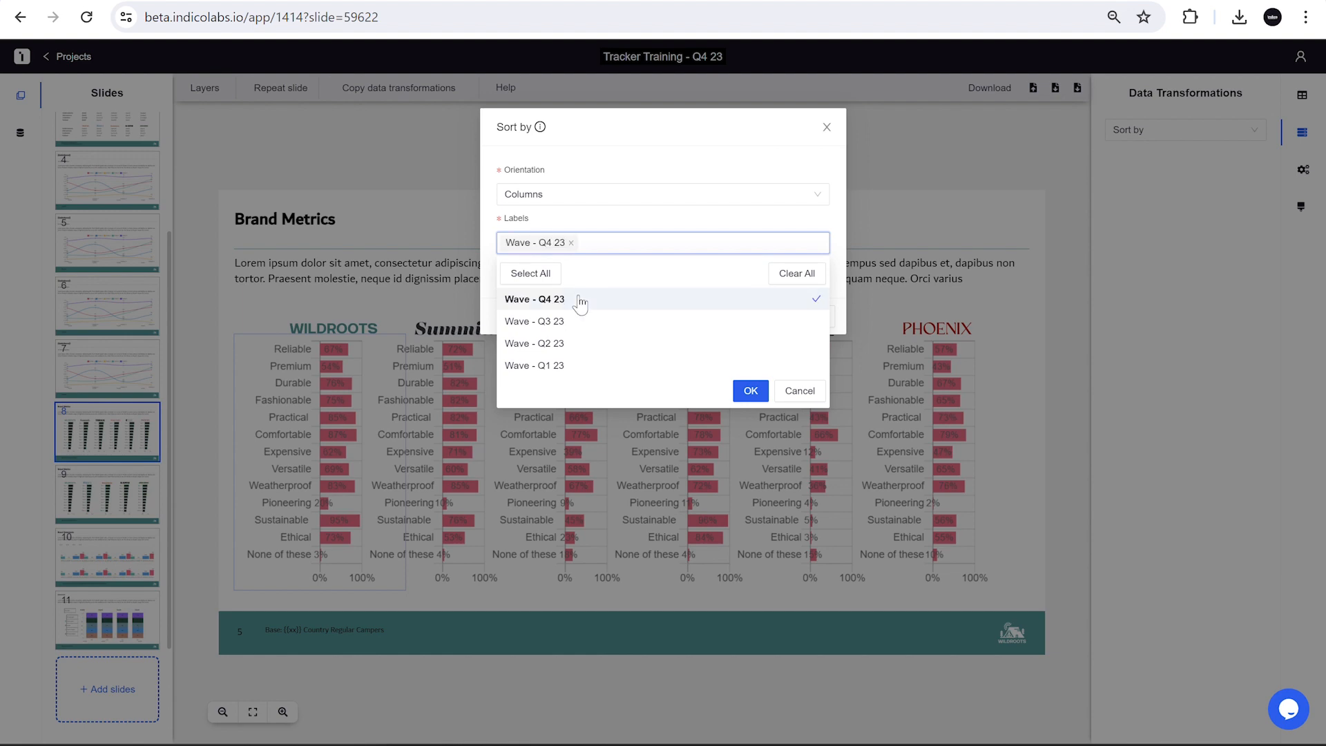
click(604, 223)
click(758, 315)
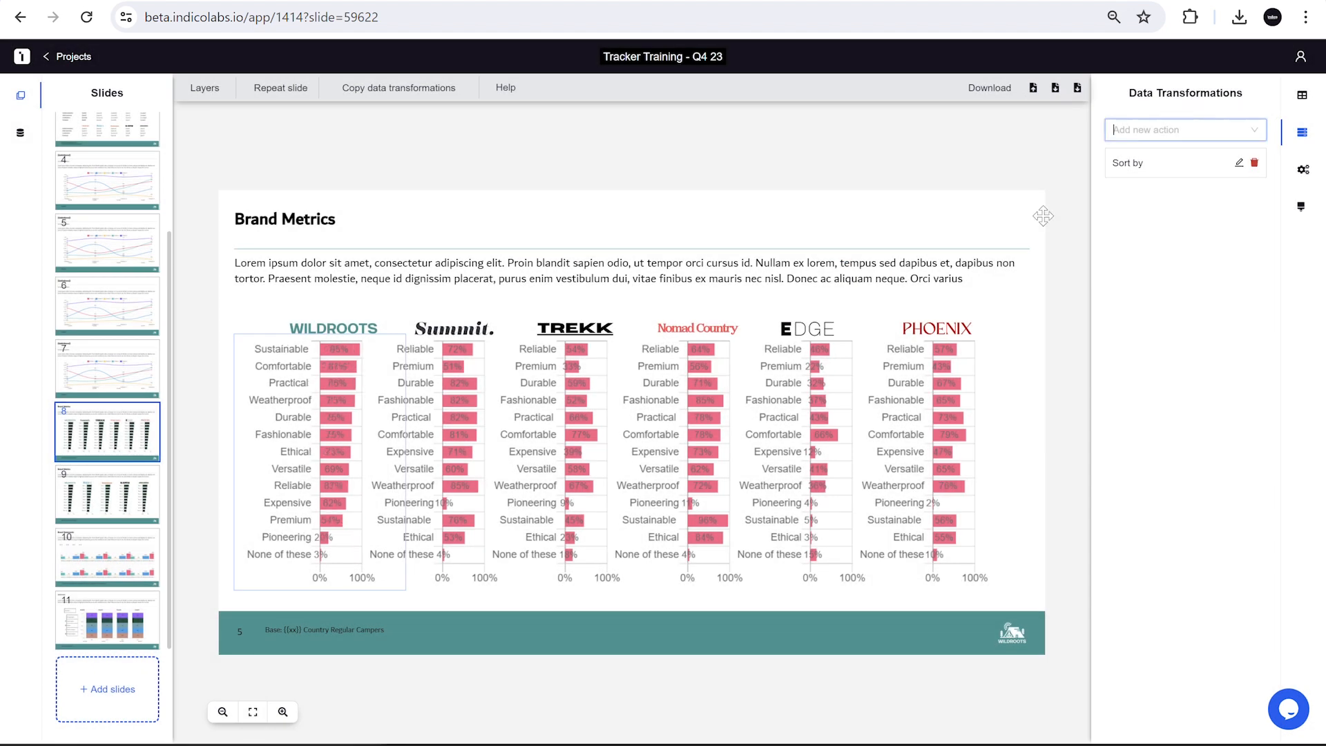
Add an Anchor labels transformation to the WildRoots chart that fixes the None of these row at the end
click(1175, 129)
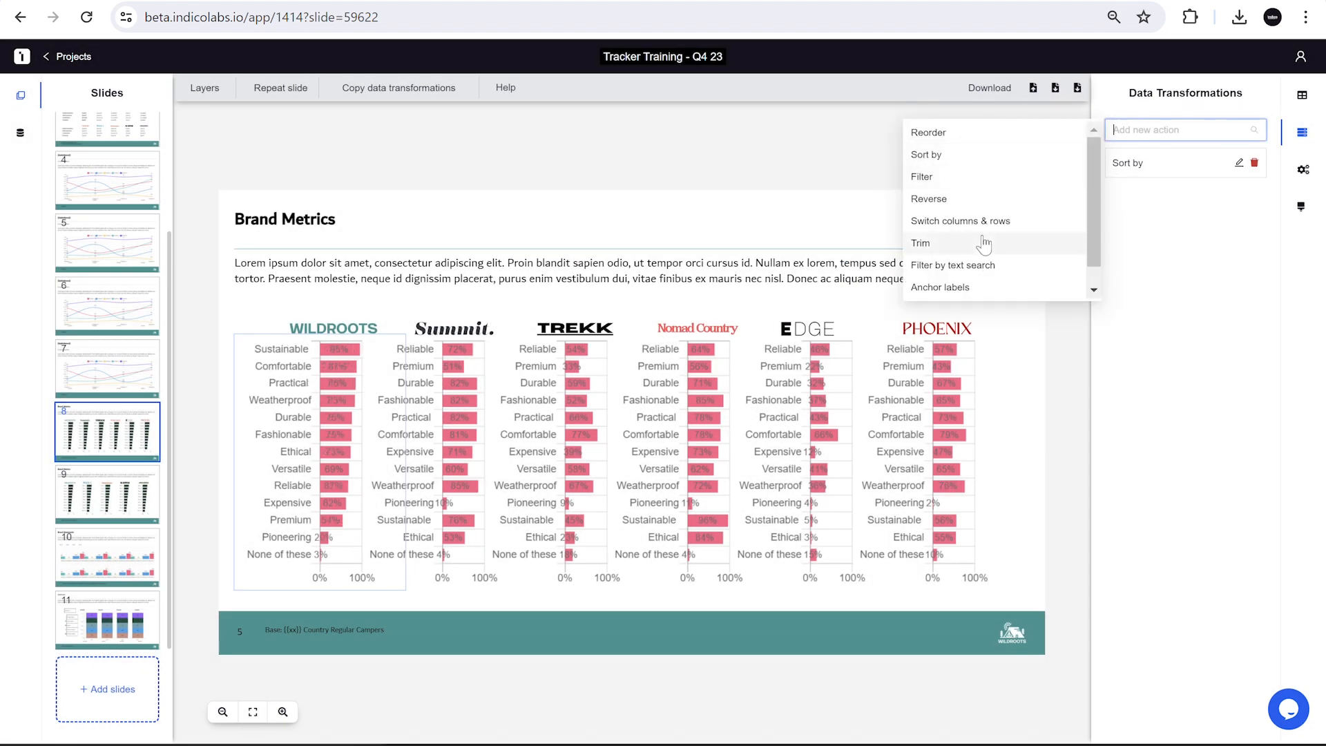
click(976, 284)
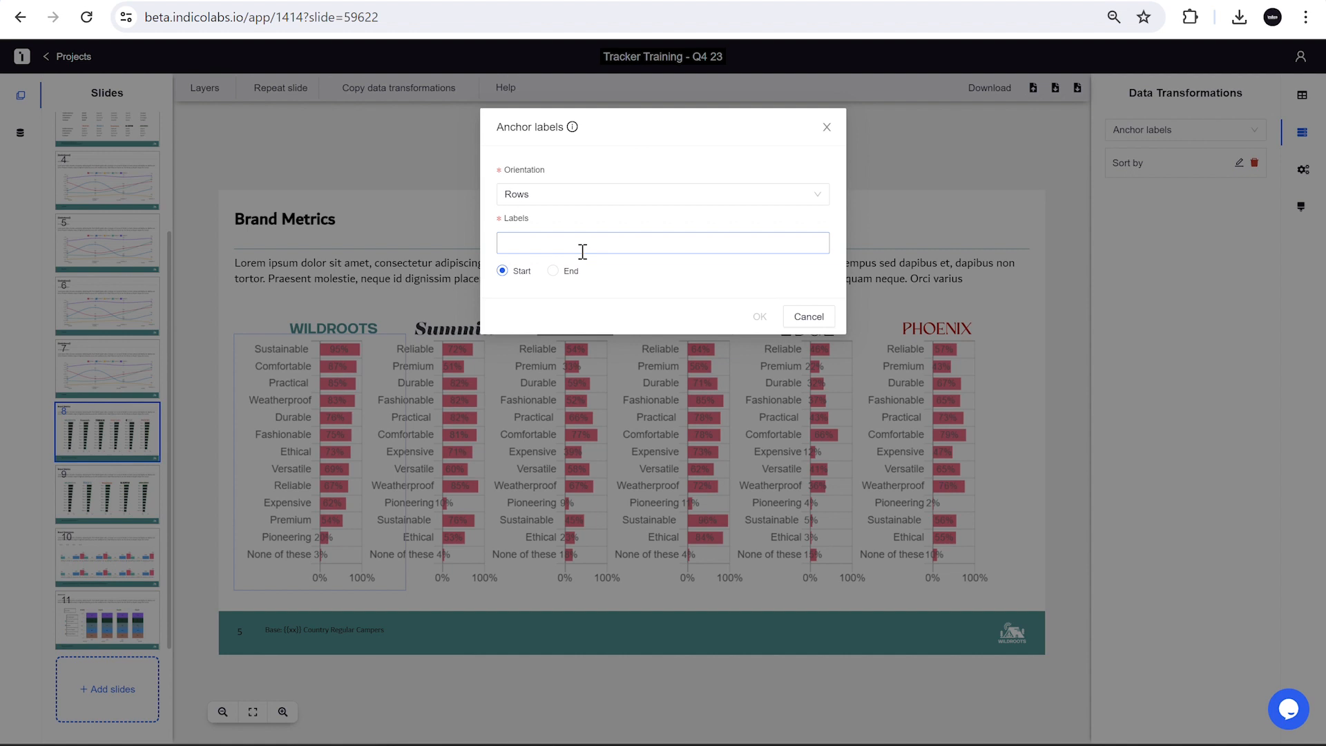
click(582, 251)
scroll(583, 428, down, 2)
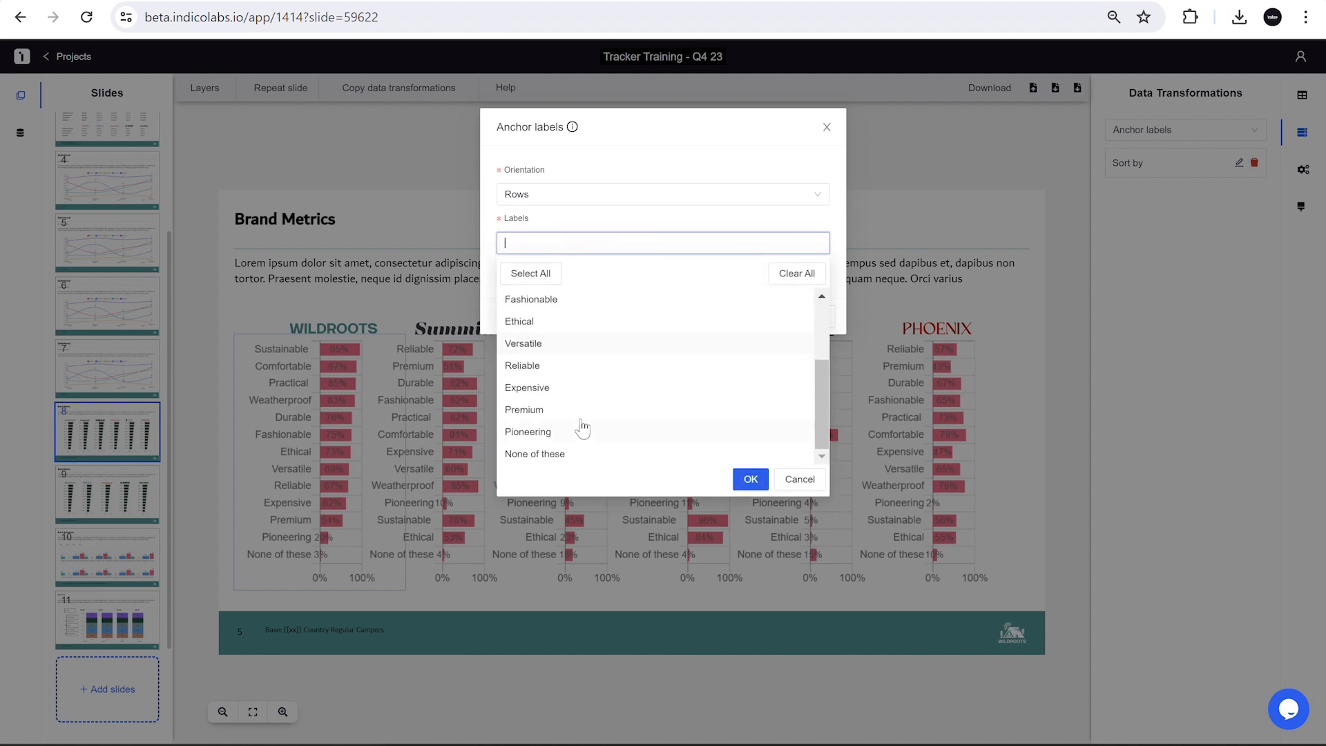
click(563, 454)
click(620, 219)
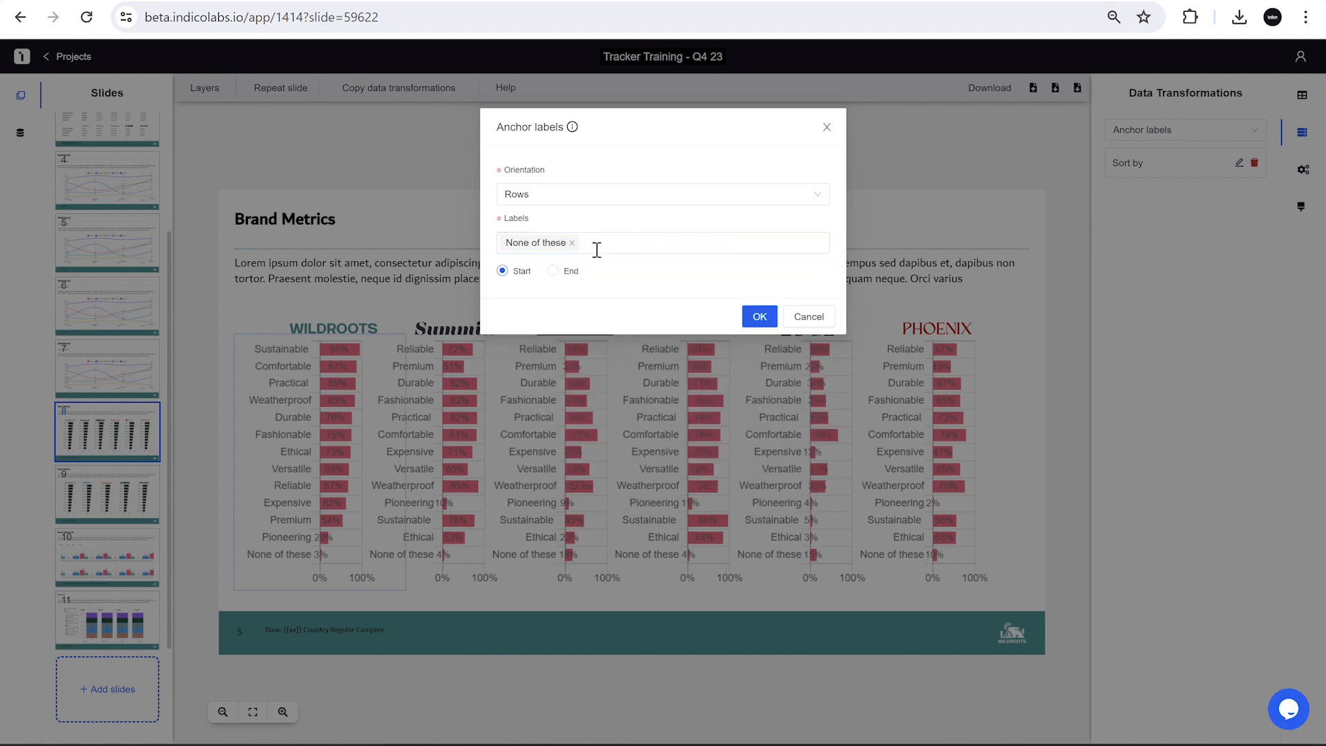
click(554, 272)
click(759, 317)
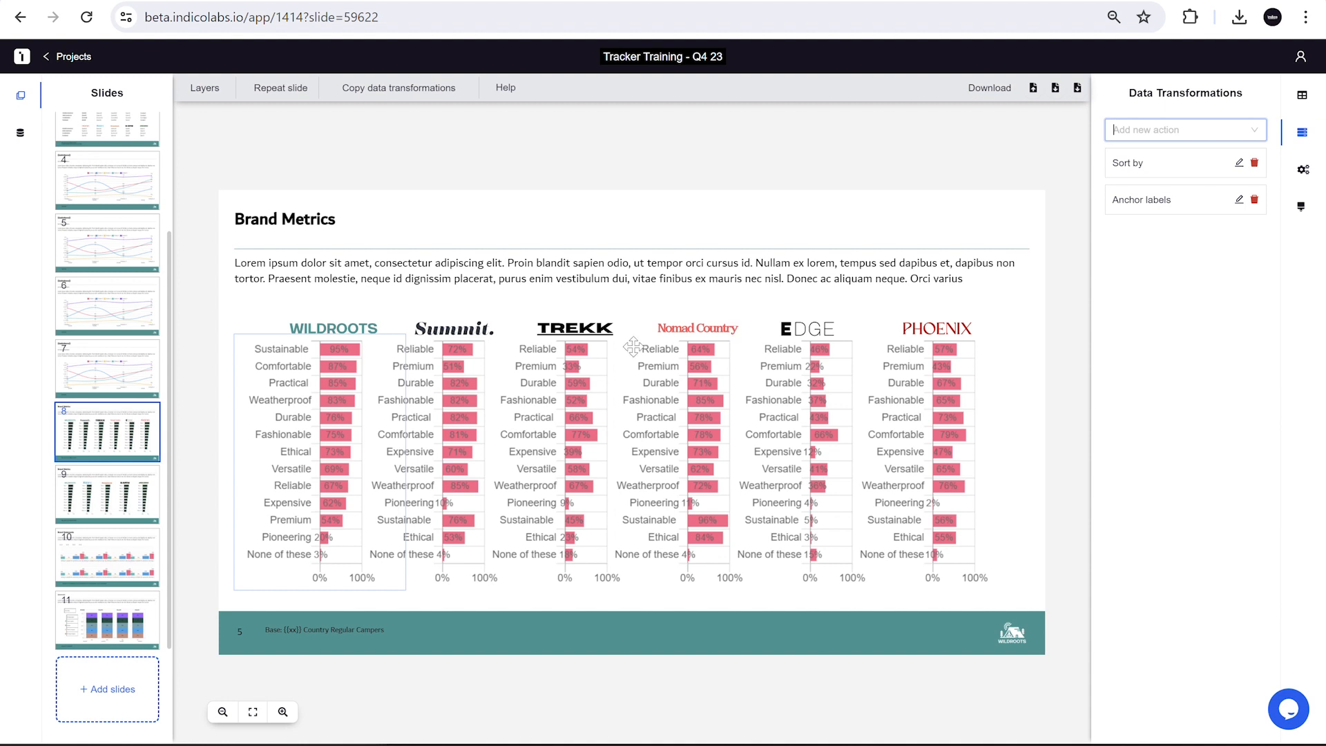
Add a Copy order transformation to the Summit chart that sorts its rows to match the WildRoots chart
click(445, 395)
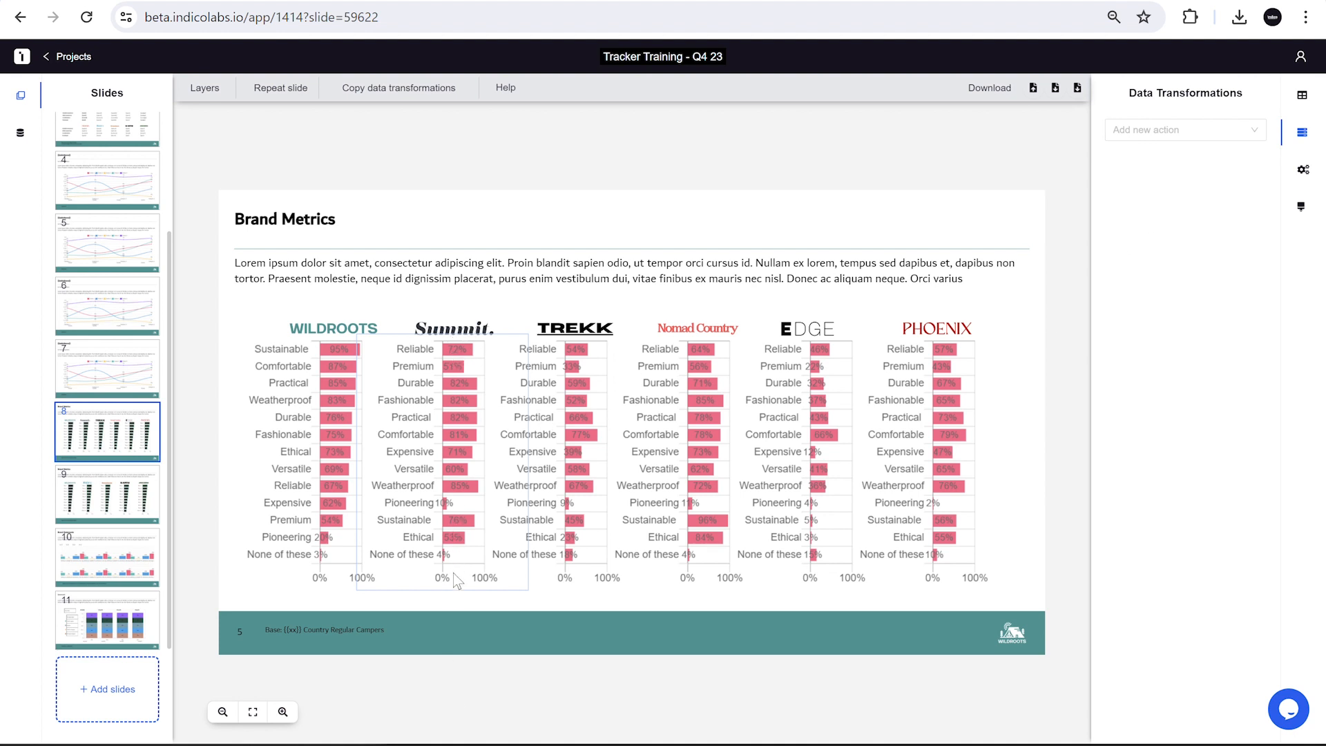
click(1160, 129)
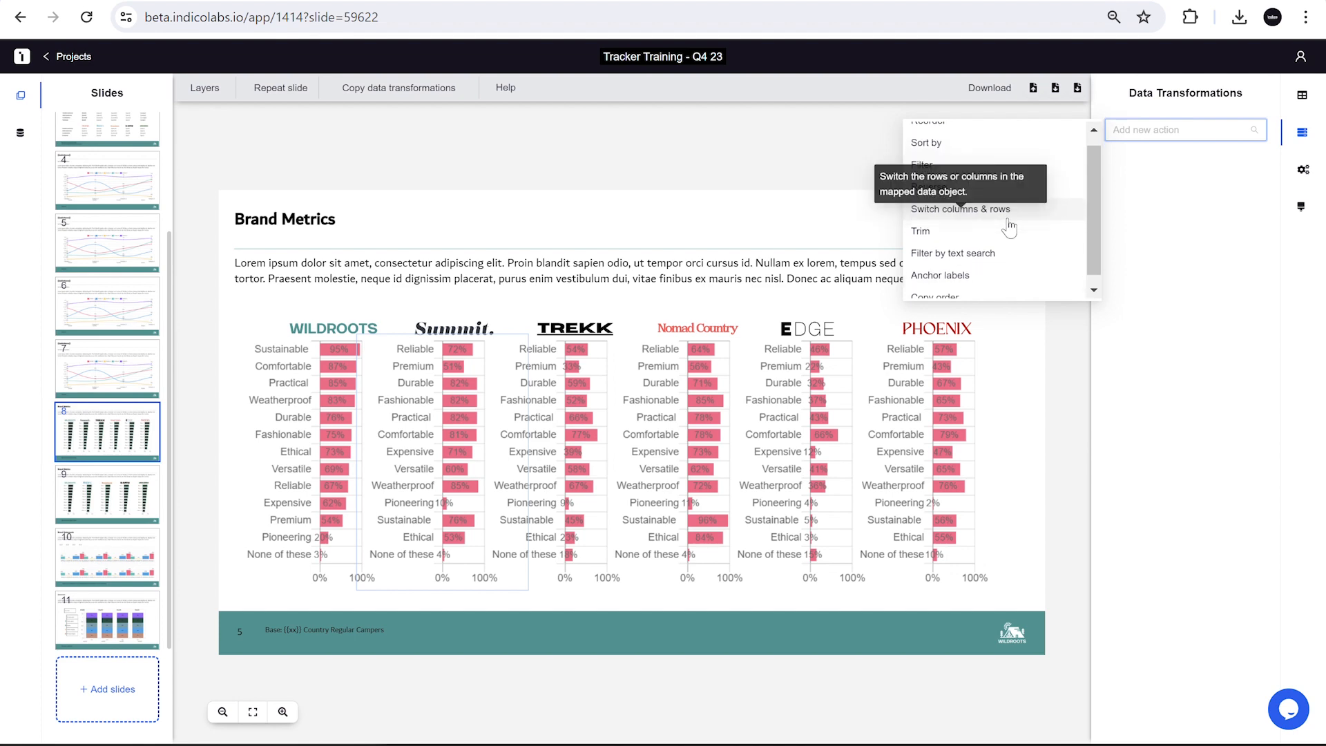
click(968, 290)
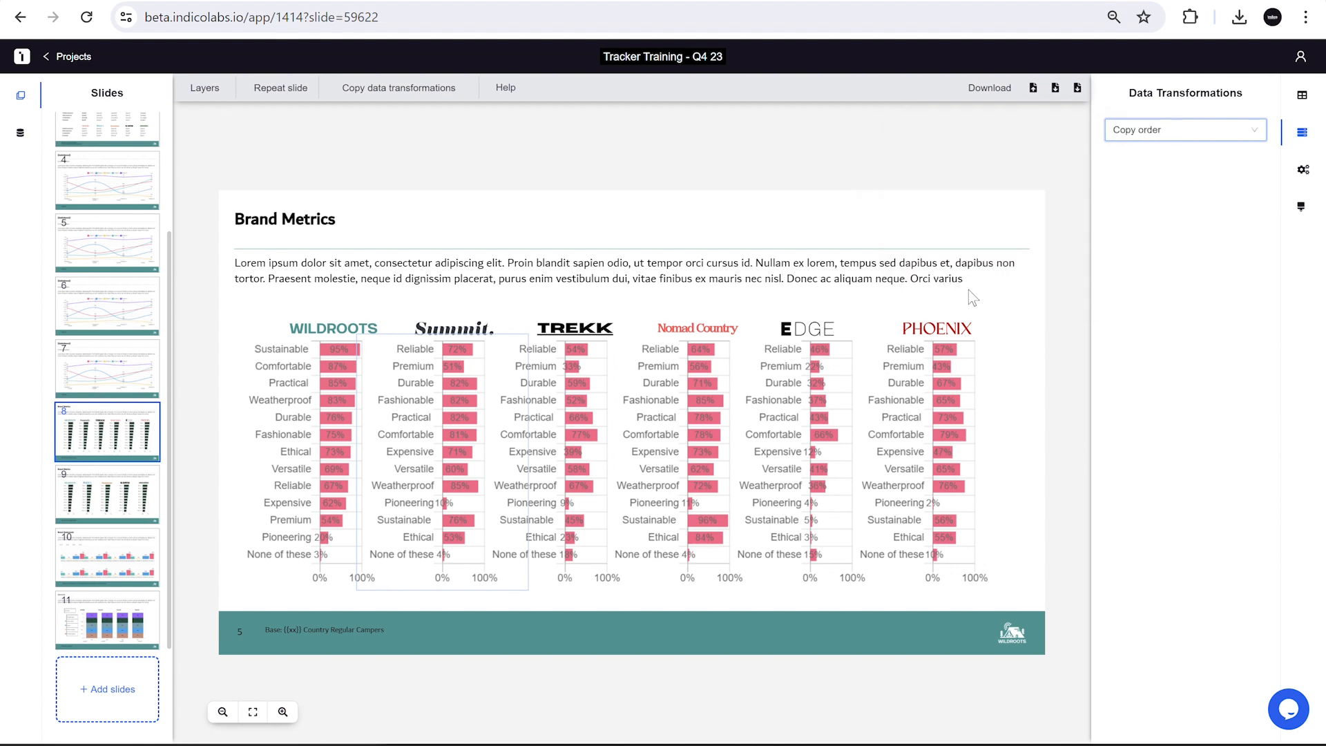
click(634, 174)
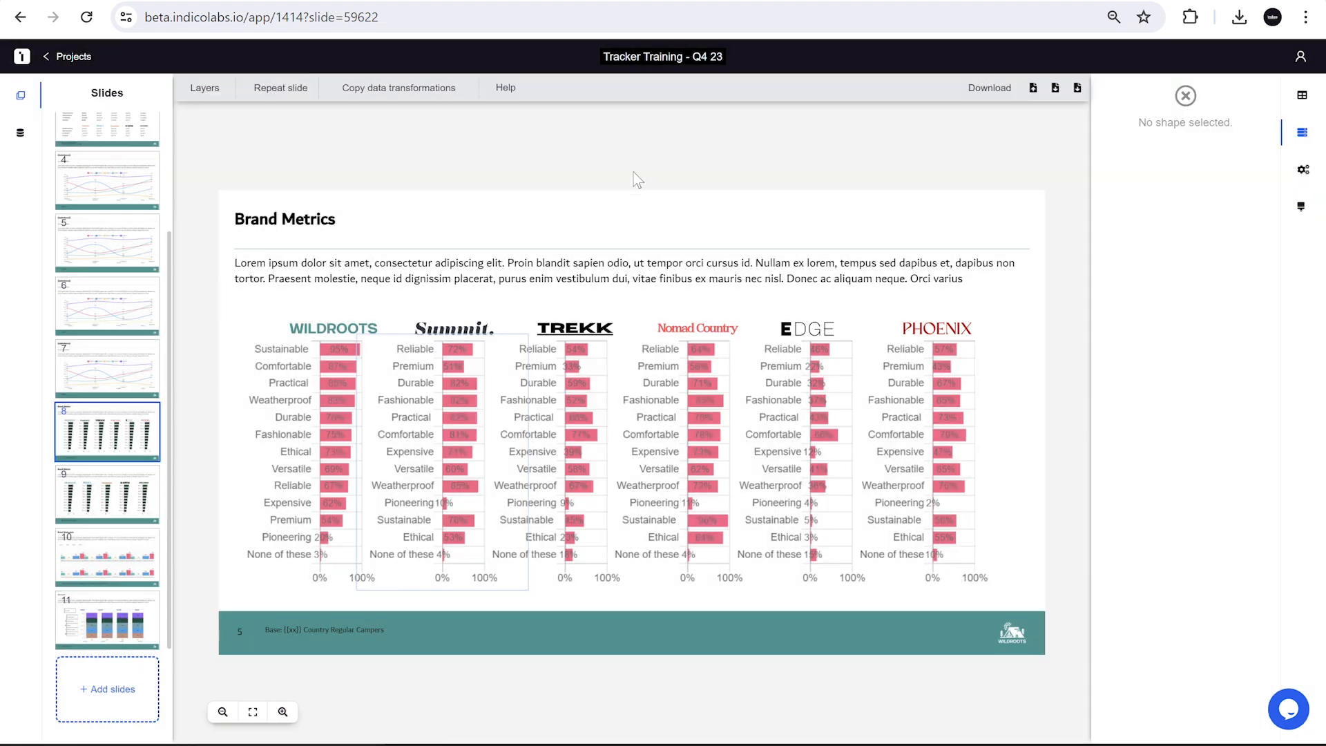
click(322, 382)
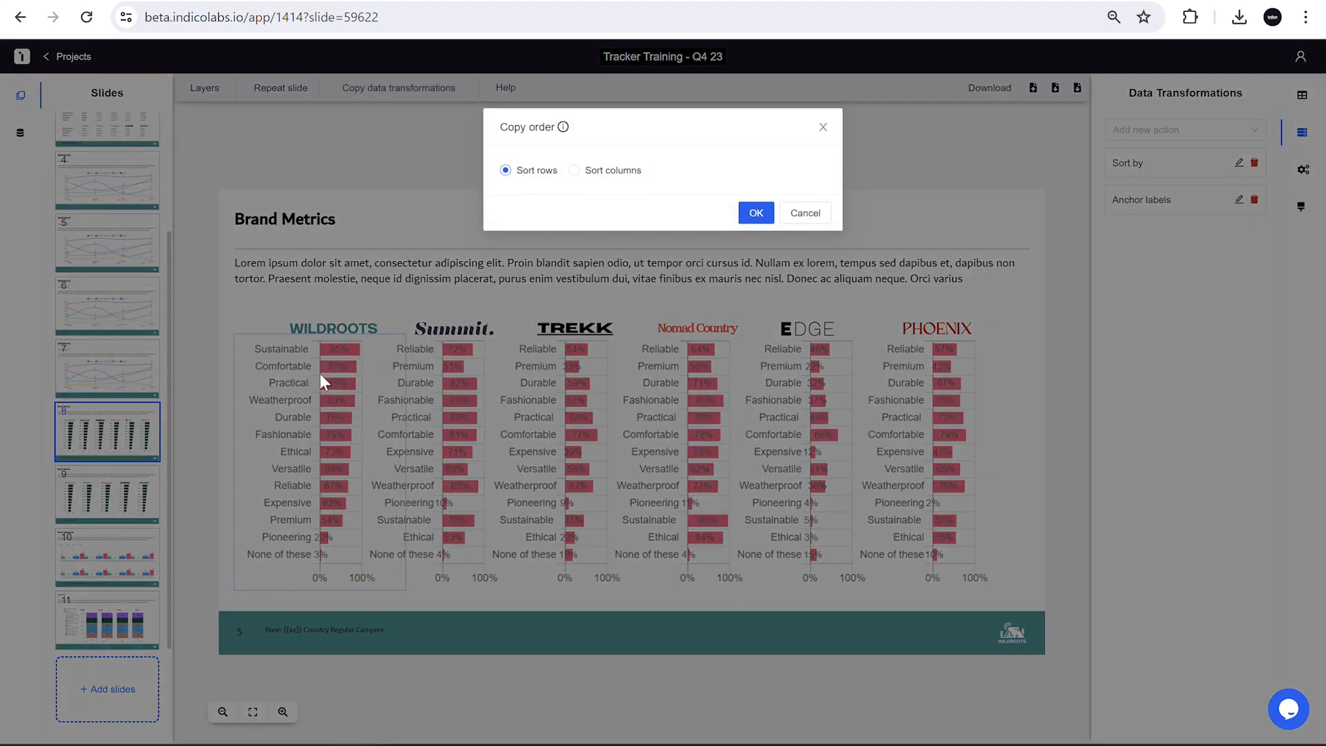
click(756, 214)
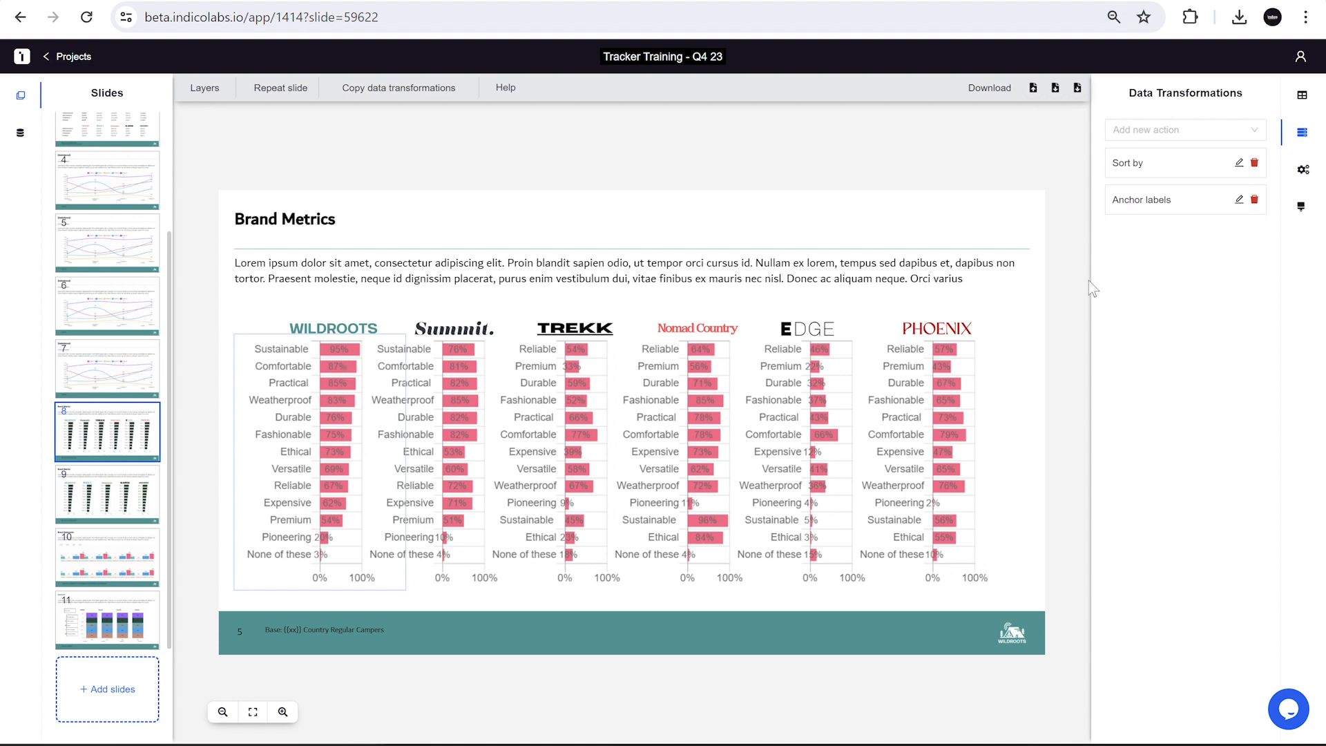
Try a Reorder transformation on the WildRoots chart that moves the Durable row to first place, and delete that transformation
click(1184, 131)
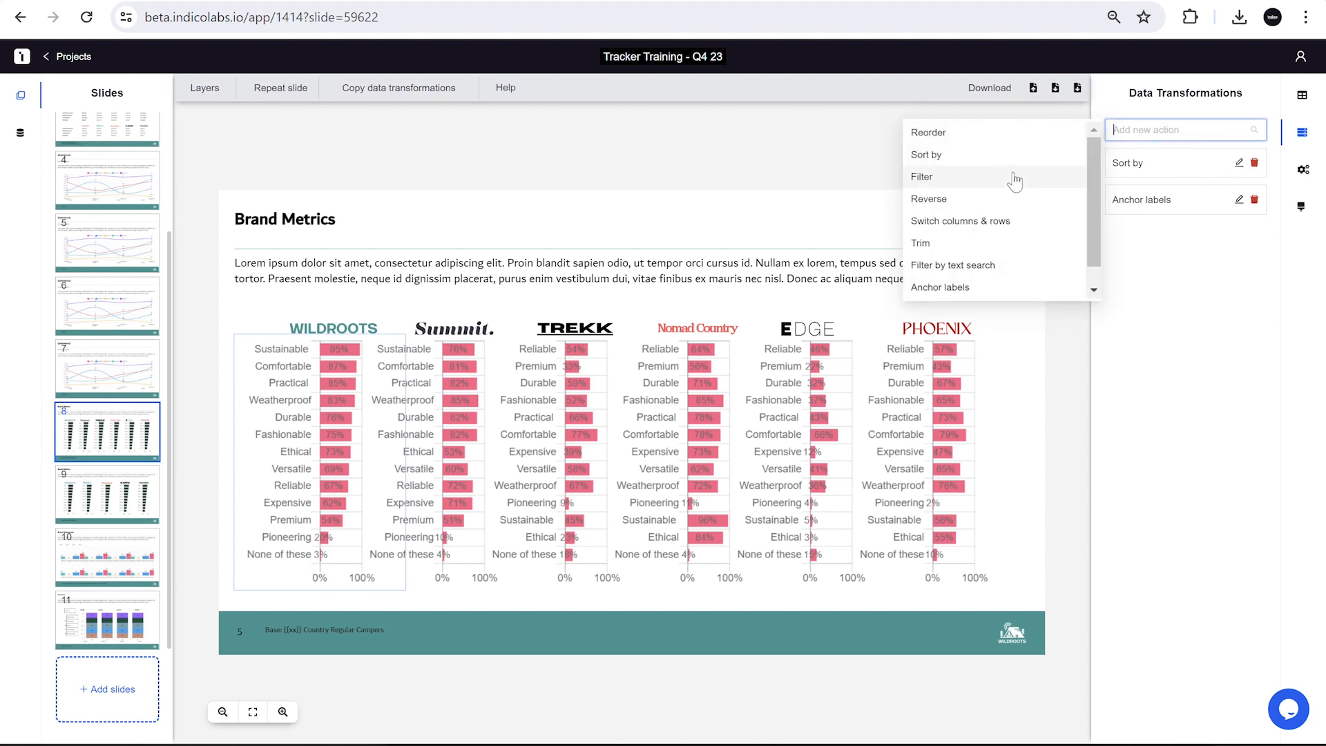
click(1001, 137)
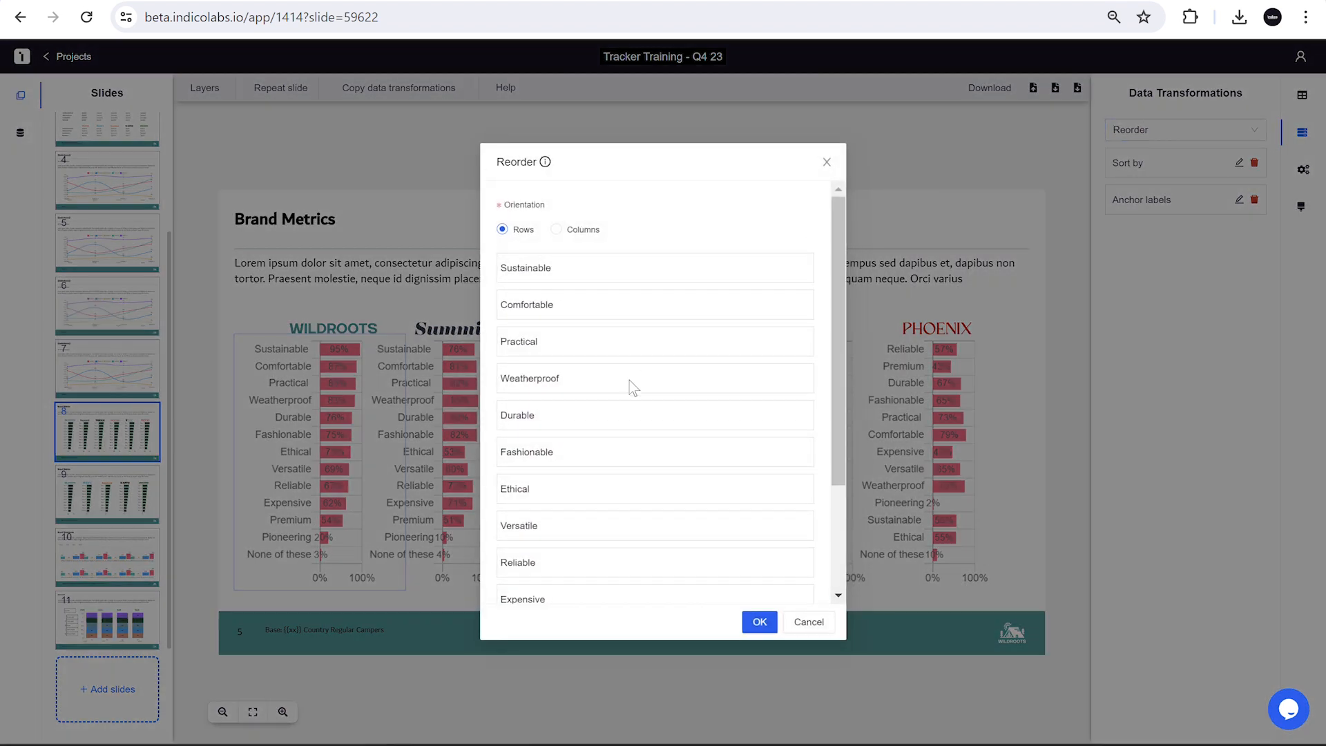
drag(591, 422, 622, 301)
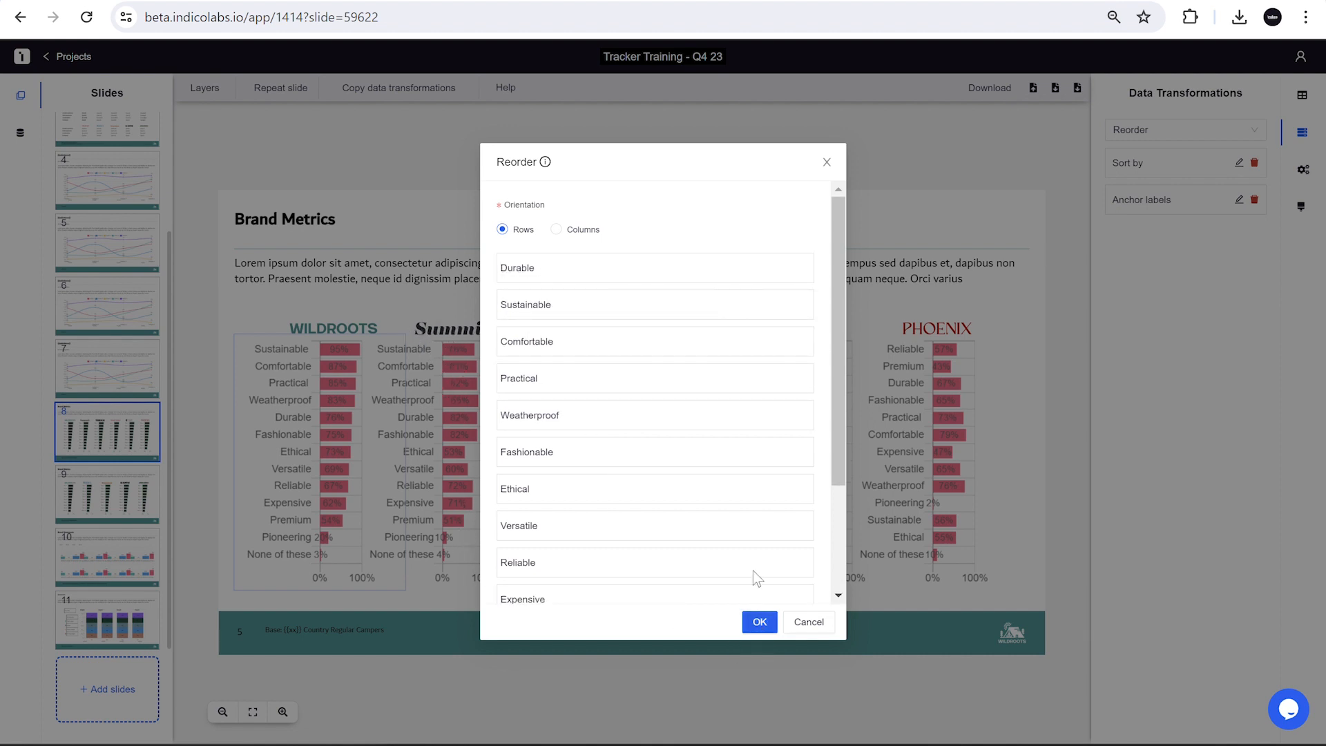
click(760, 622)
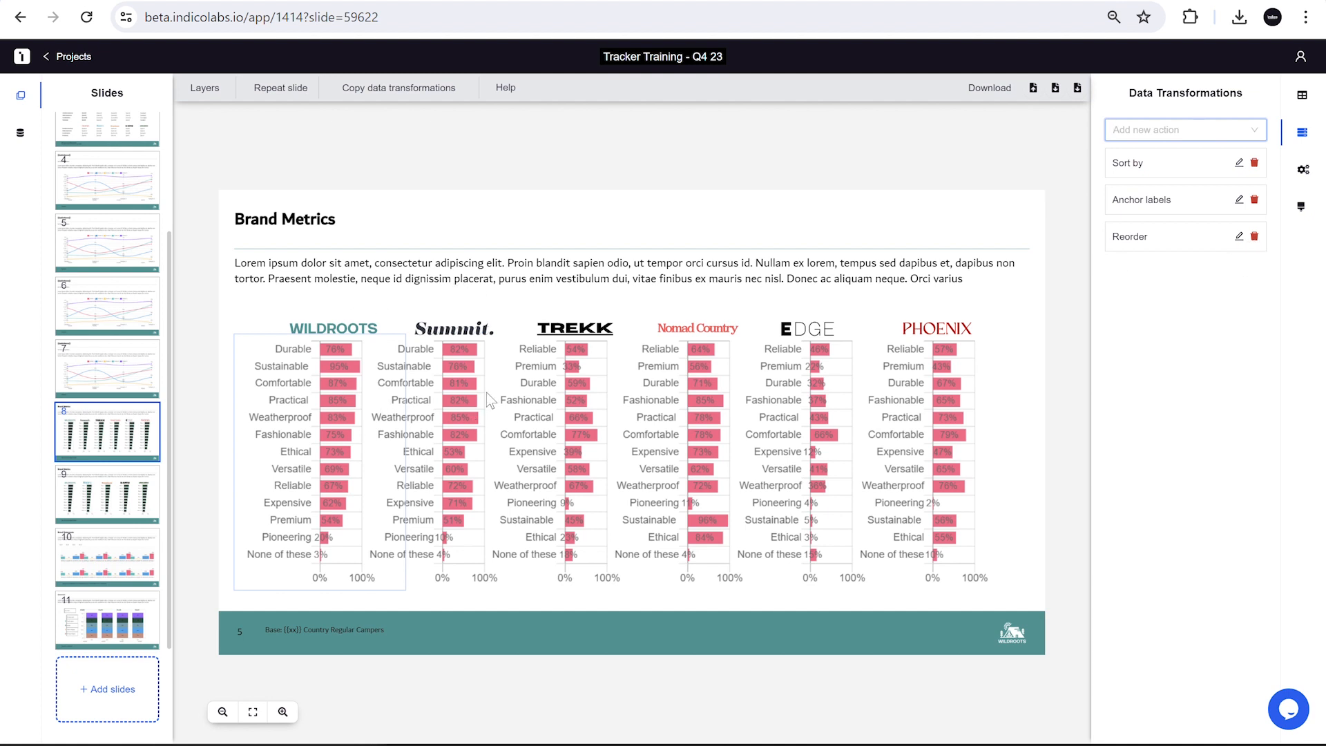
click(1254, 237)
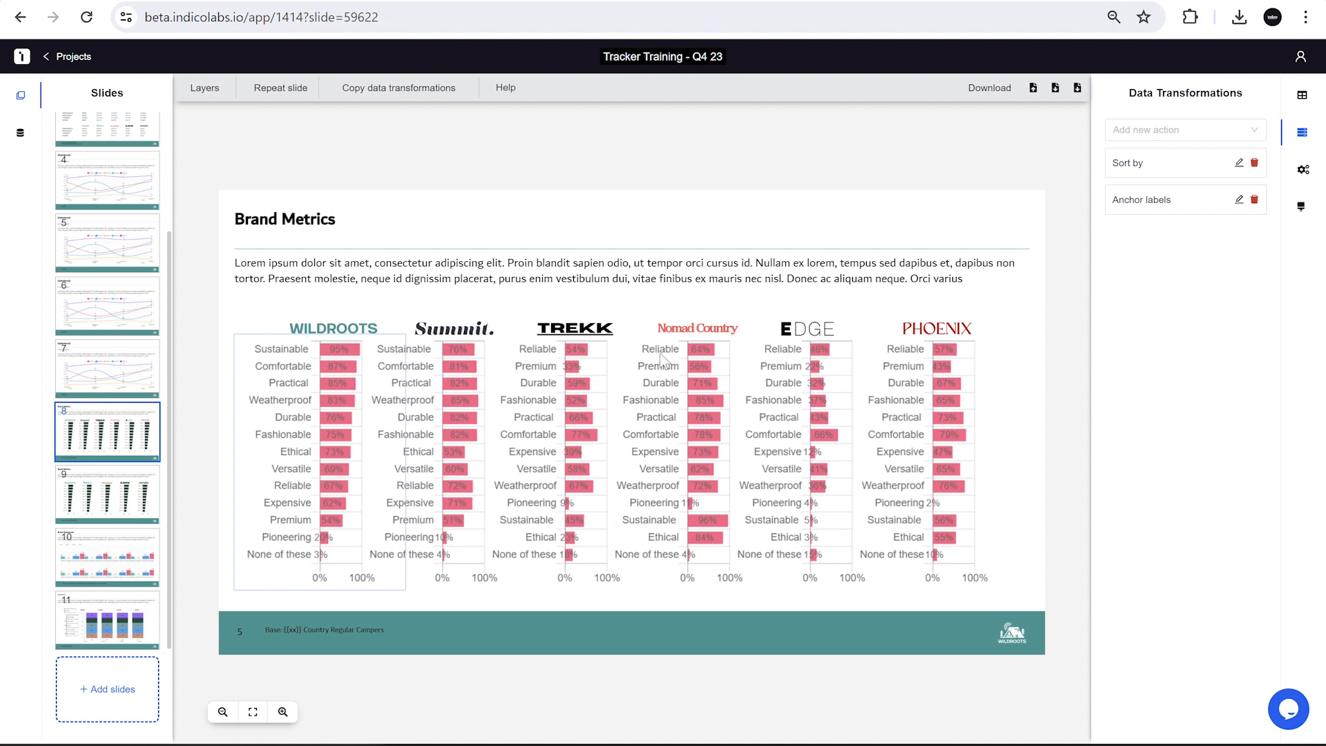
Copy the Summit chart's data transformations to the Trekk chart
click(487, 404)
click(451, 421)
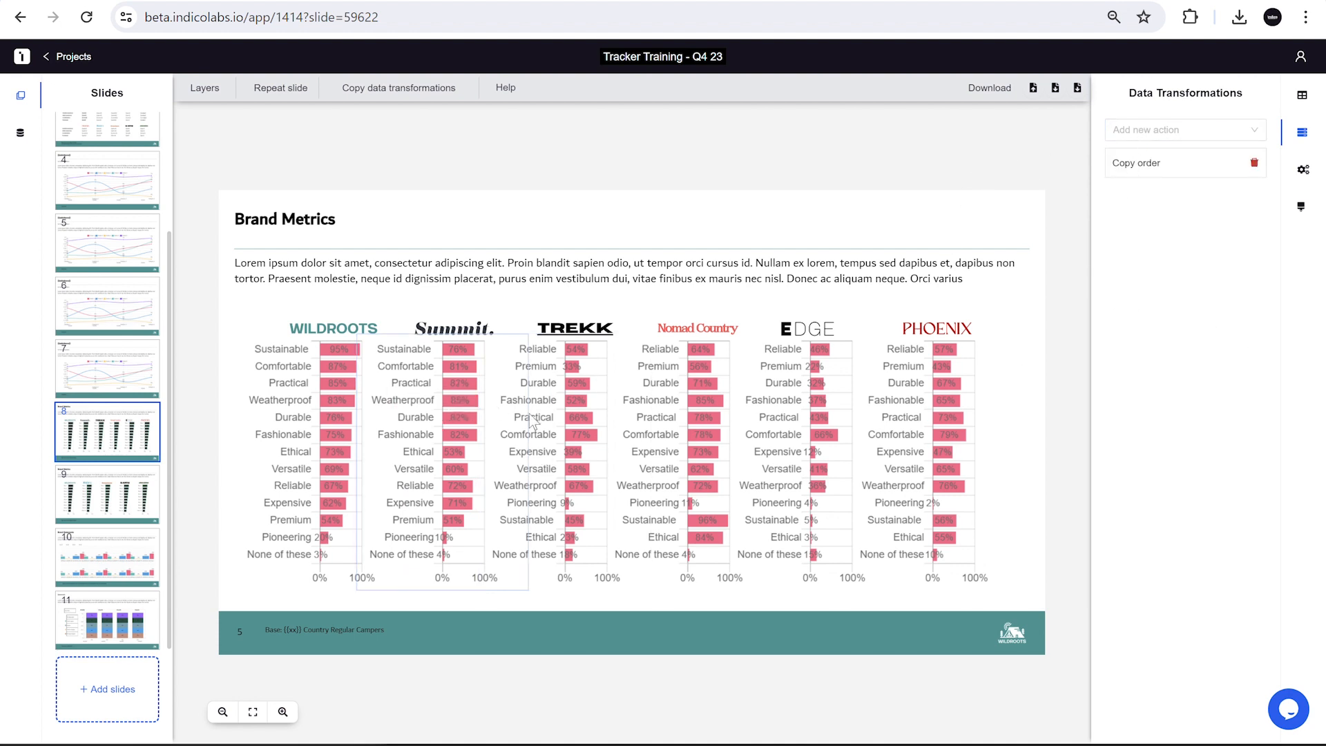
click(598, 589)
click(461, 469)
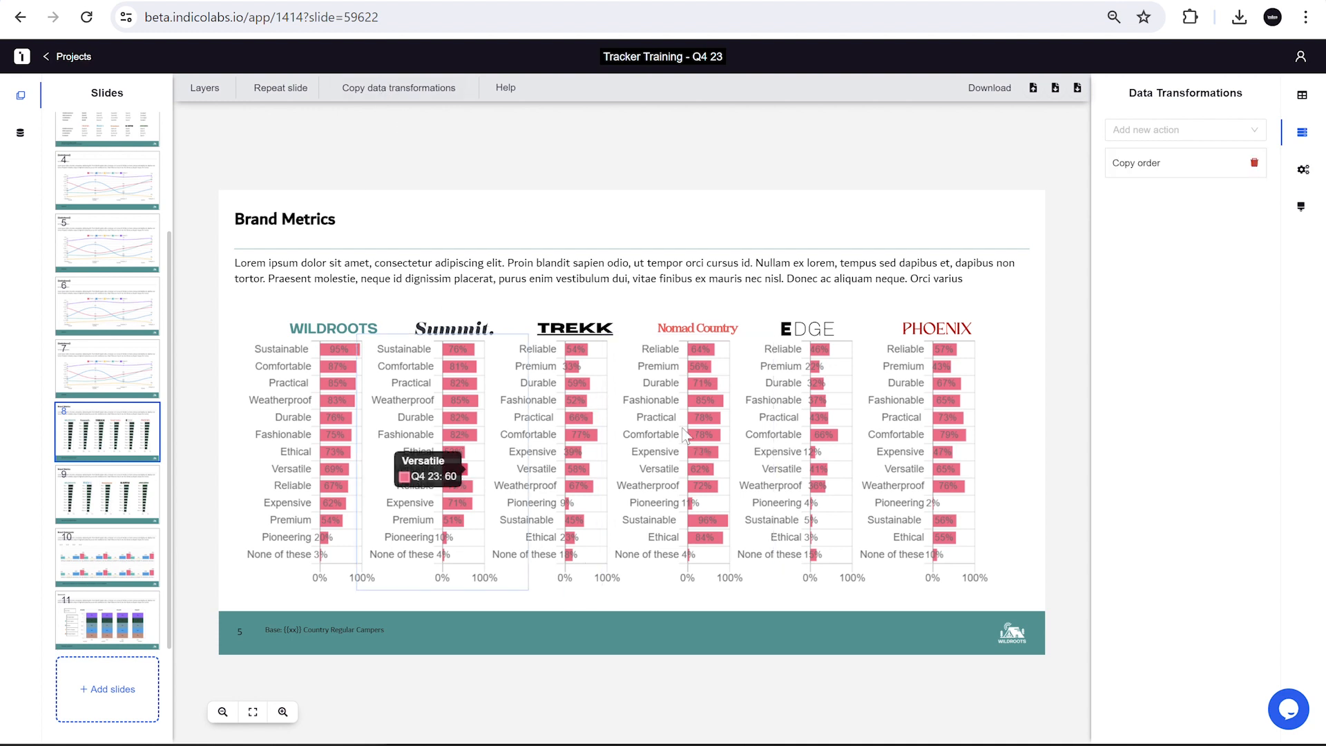
click(380, 88)
click(565, 400)
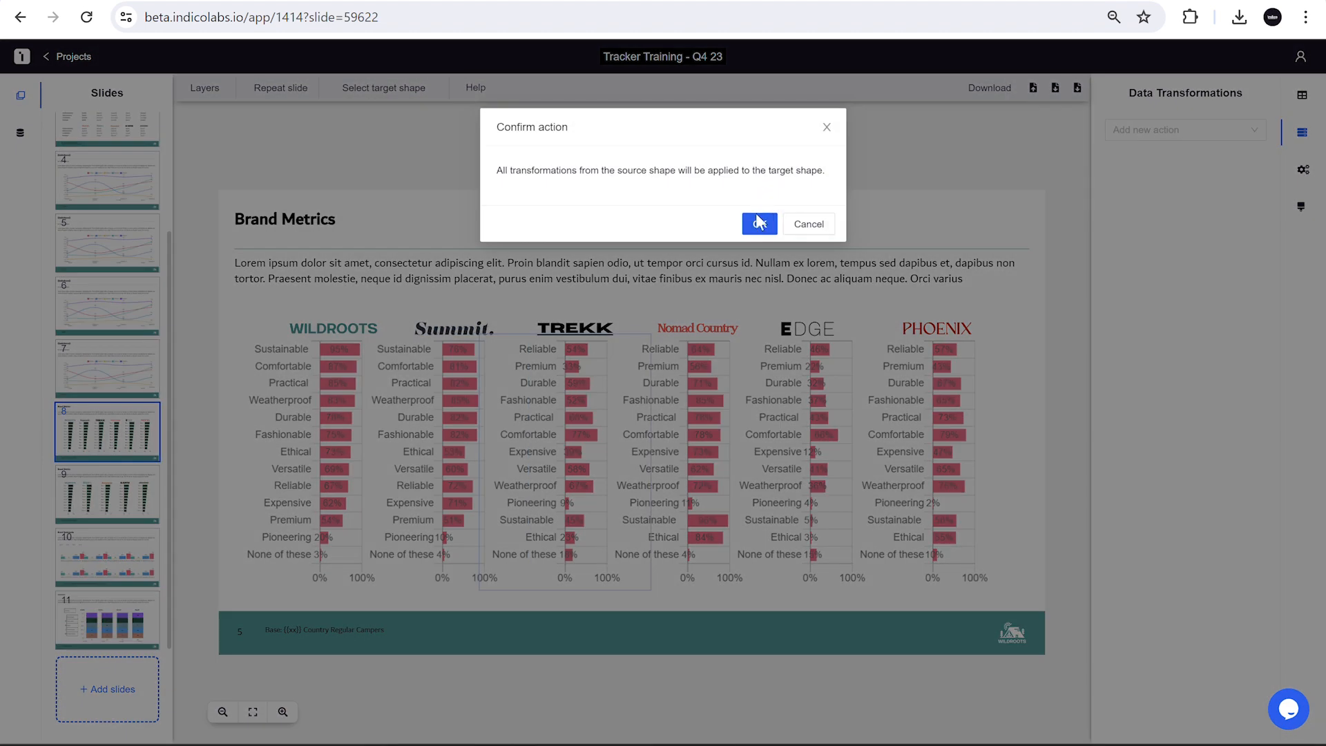
Finish applying the copied data transformations to the TREKK chart, and copy the Summit chart's transformations to the Nomad Country chart
click(751, 220)
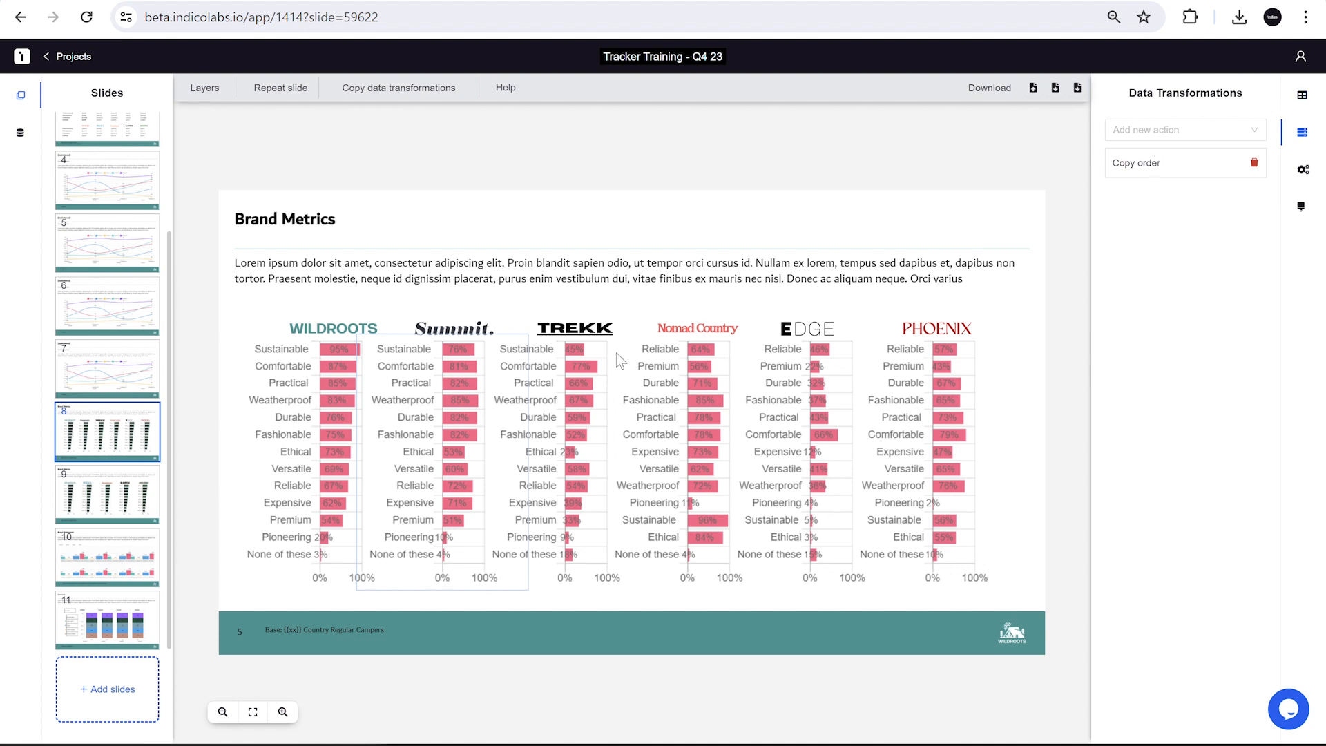
mouse_move(454, 442)
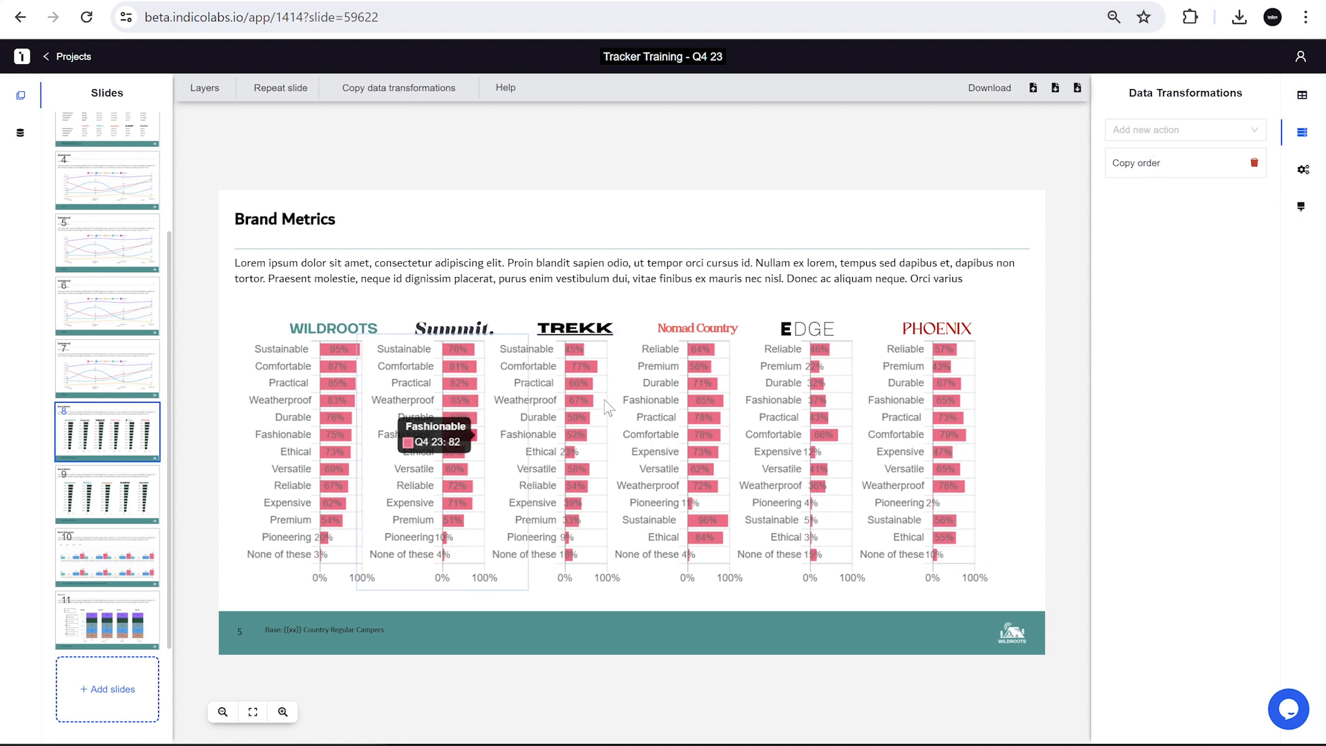
click(473, 414)
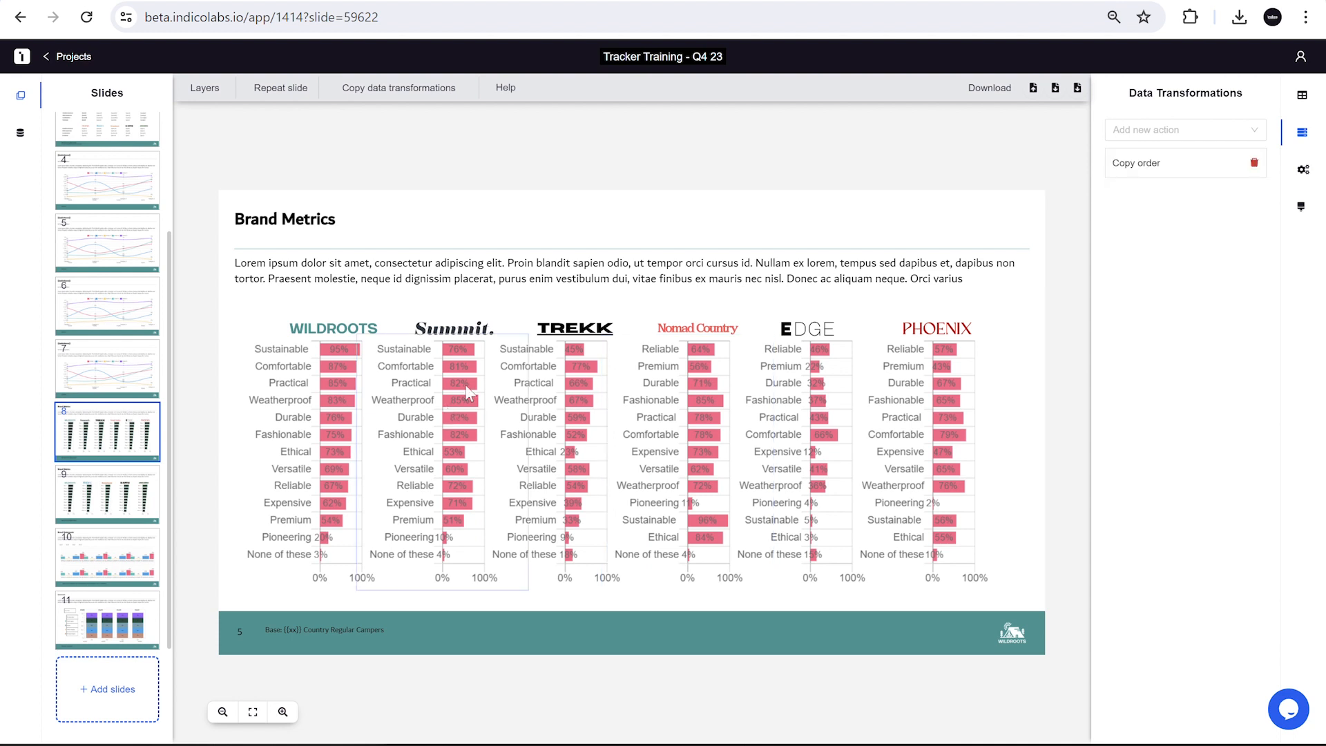
click(408, 102)
click(659, 369)
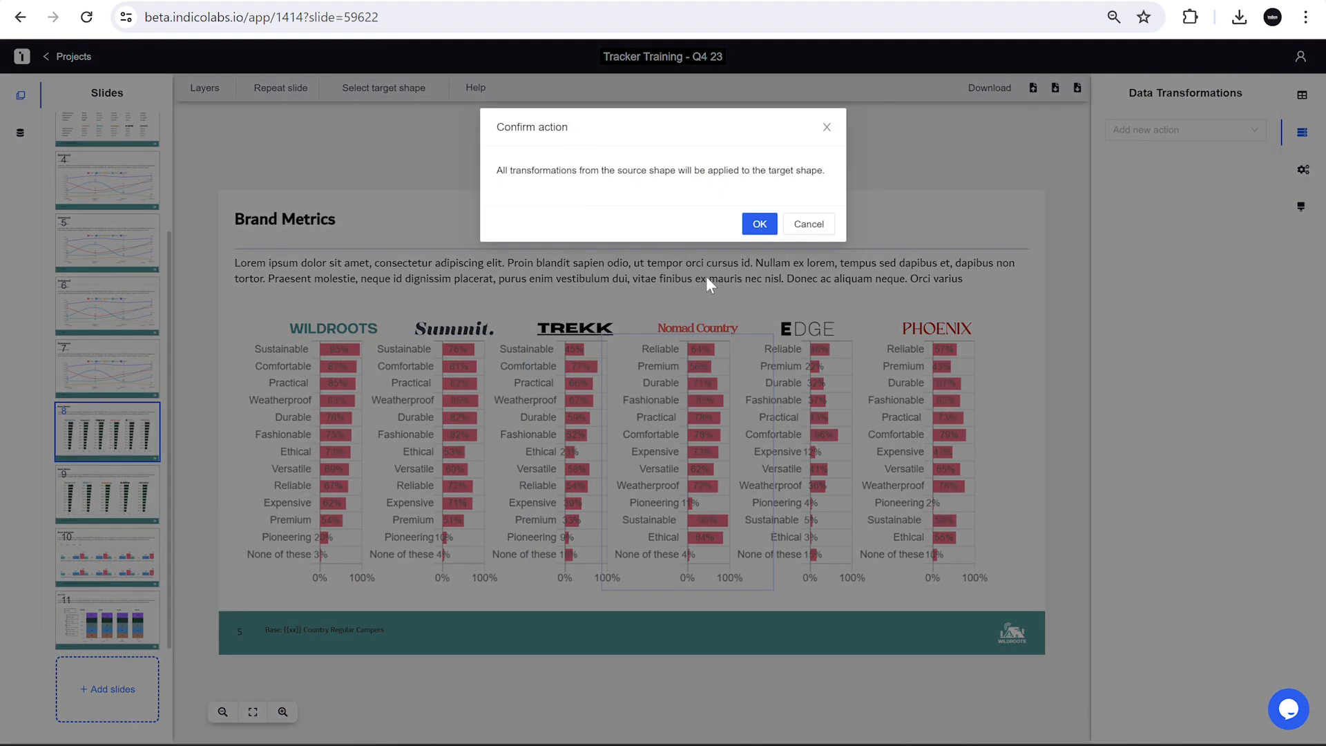
click(759, 224)
Copy the Summit chart's data transformations to the EDGE chart
click(449, 387)
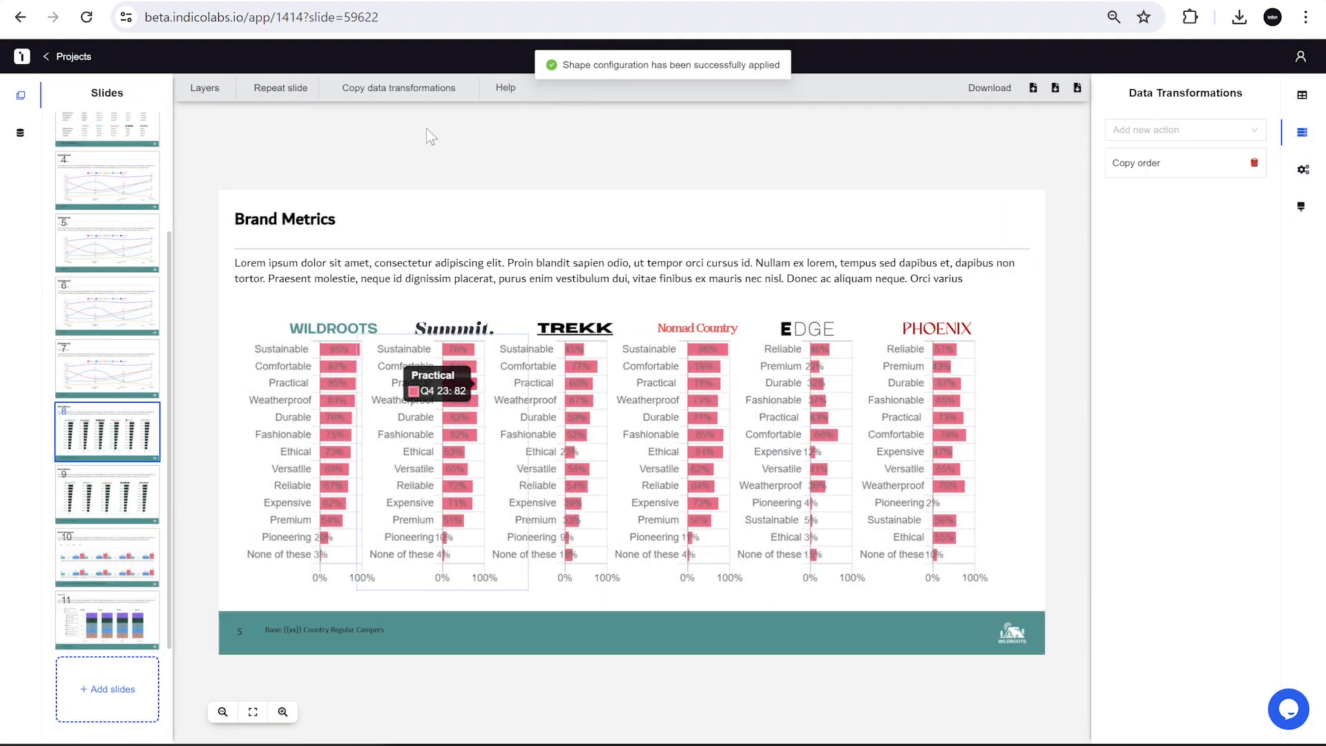
click(415, 97)
click(827, 370)
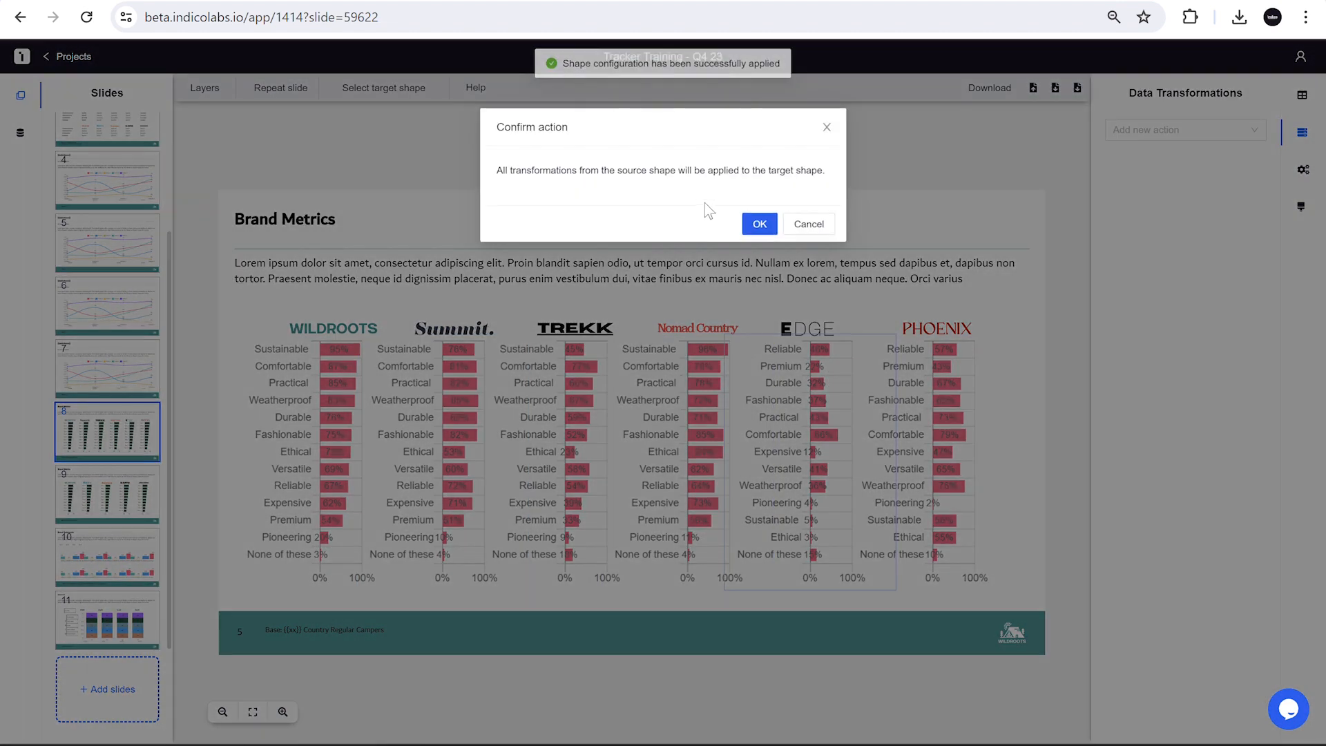
click(755, 228)
Copy the Summit chart's data transformations to the PHOENIX chart
click(426, 417)
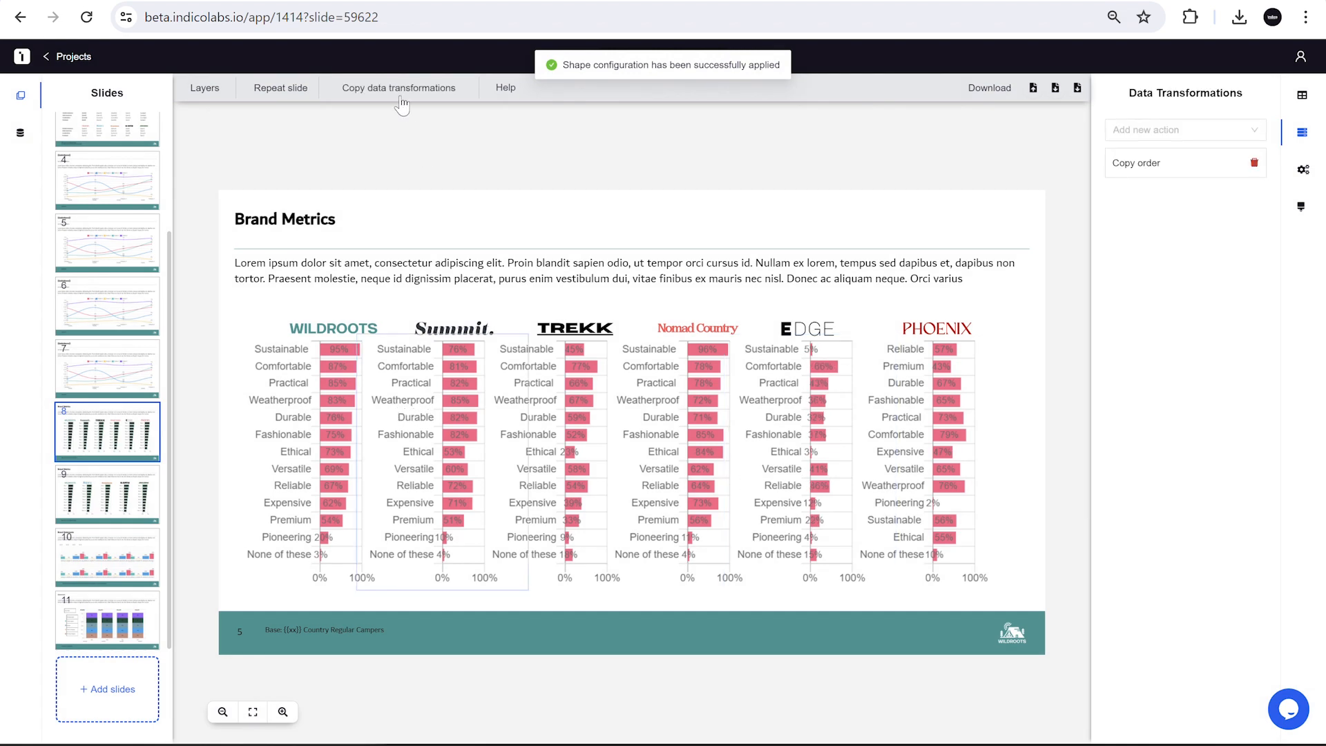
click(439, 98)
click(946, 449)
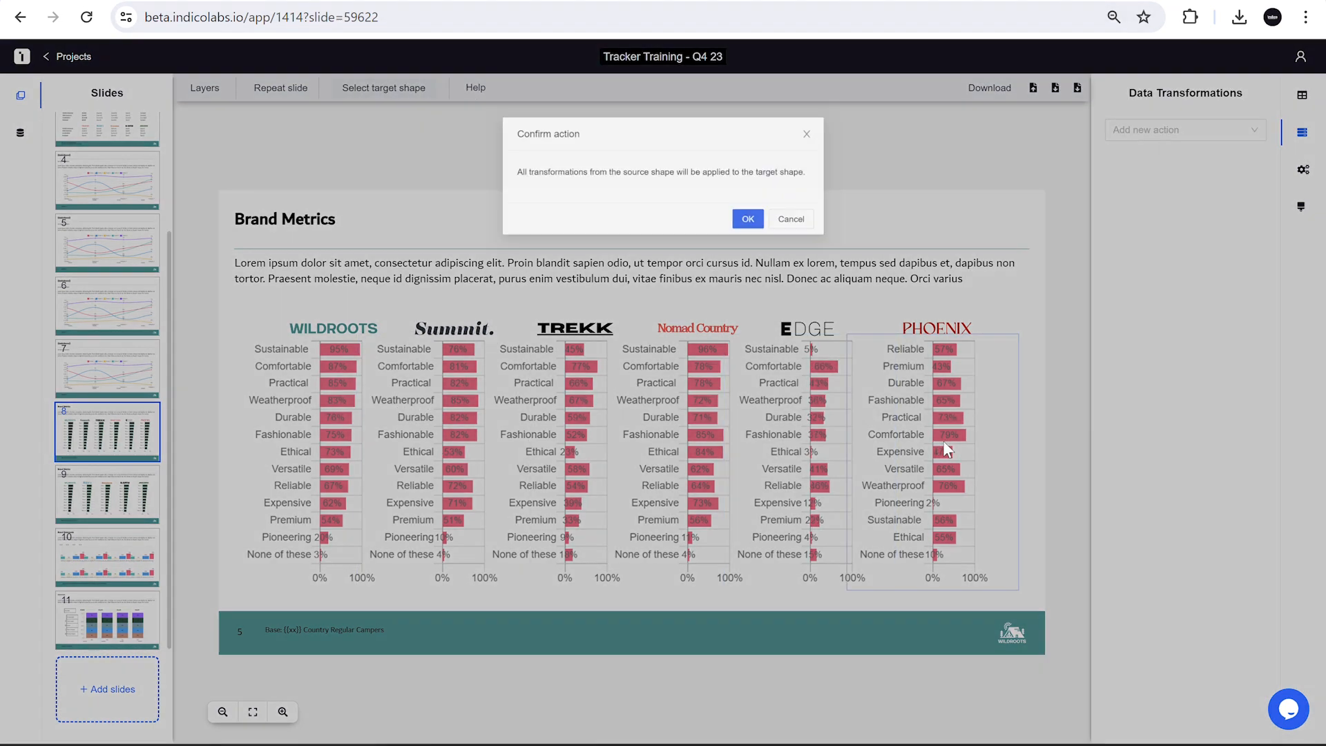
click(748, 219)
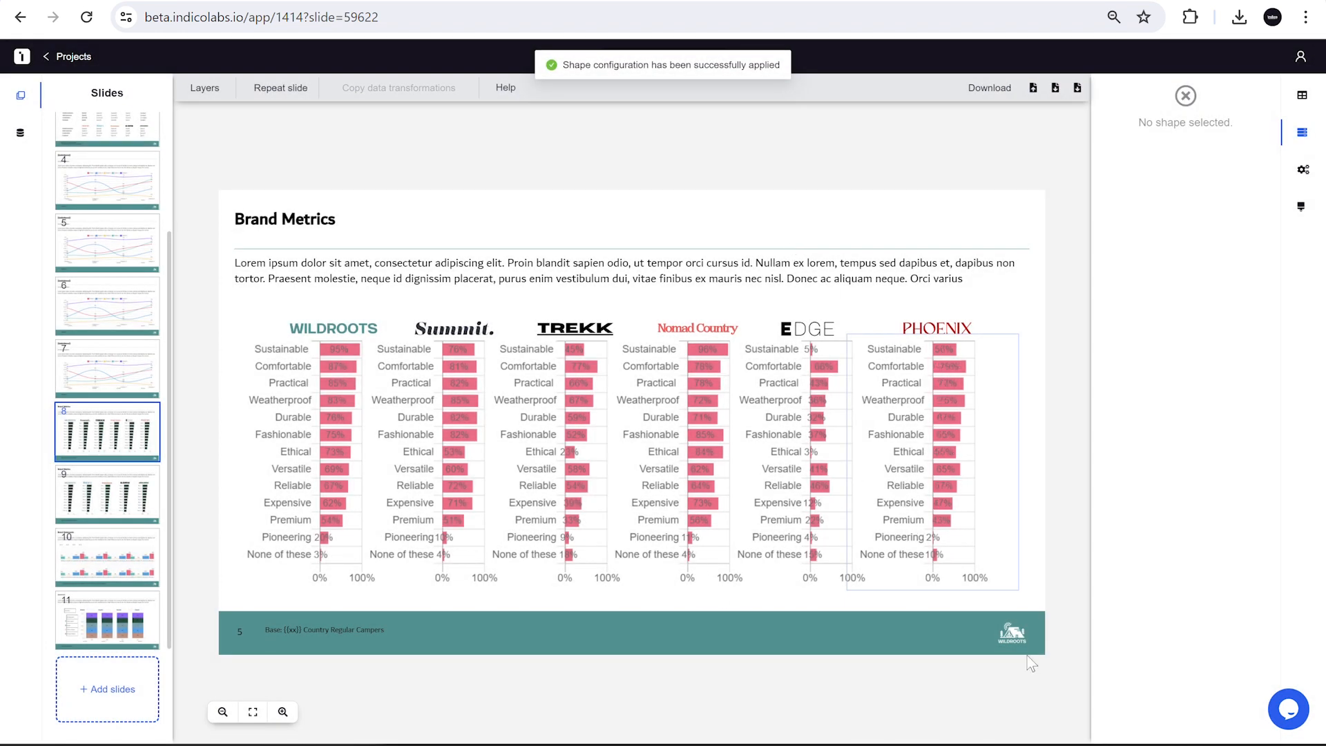
Copy the Summit chart's data transformations to the WildRoots chart on slide 9
click(450, 368)
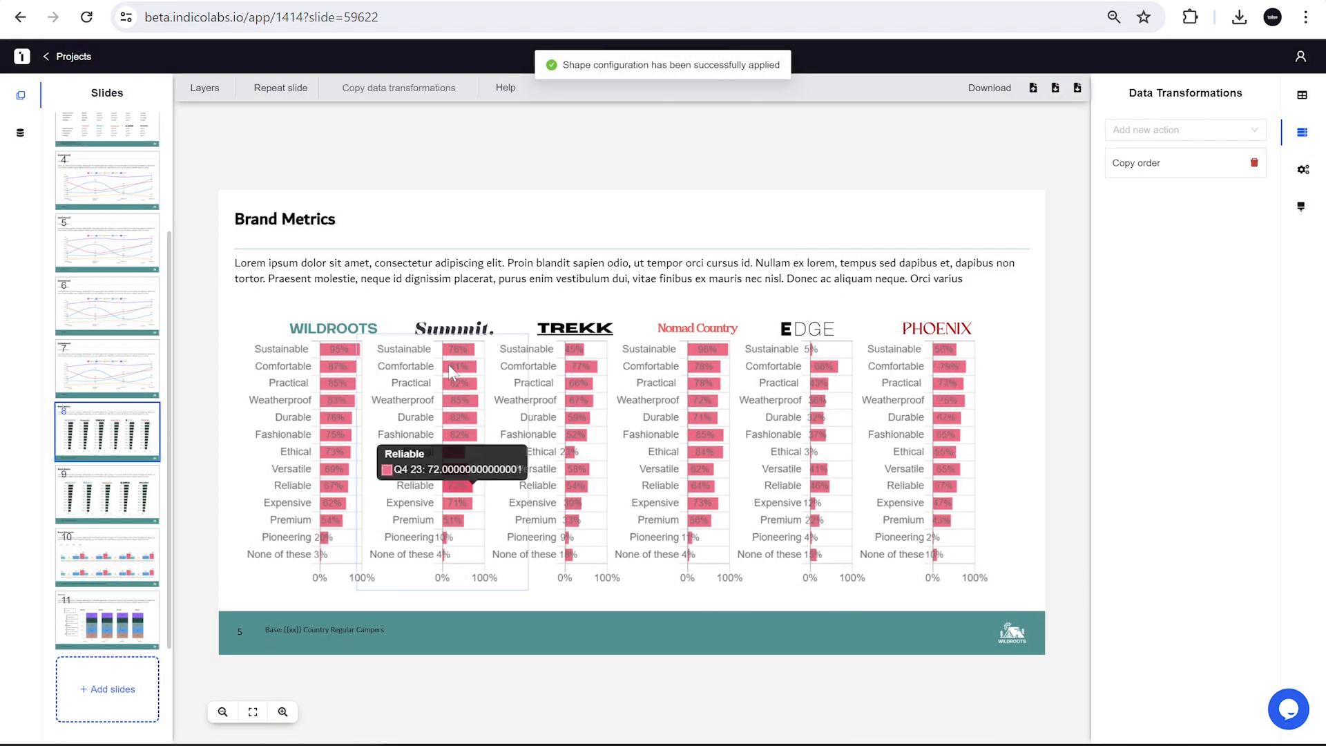
click(389, 98)
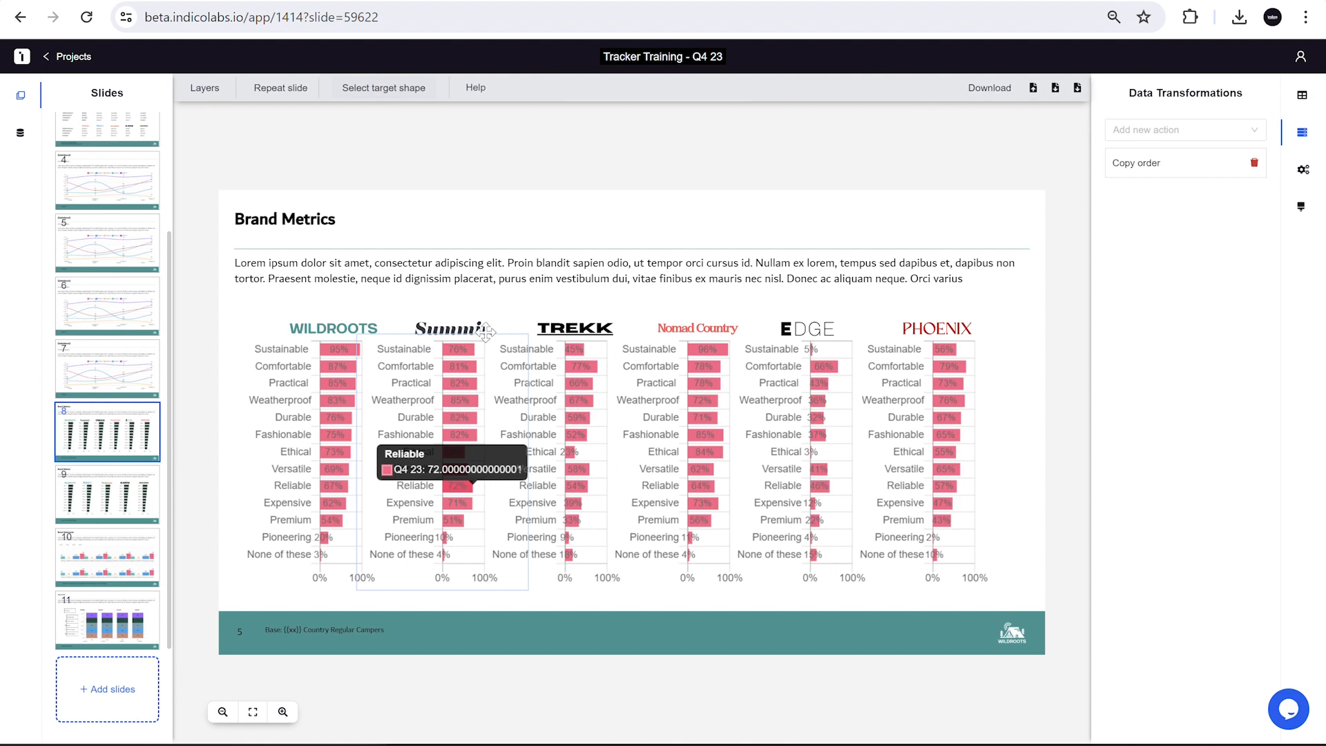
click(127, 490)
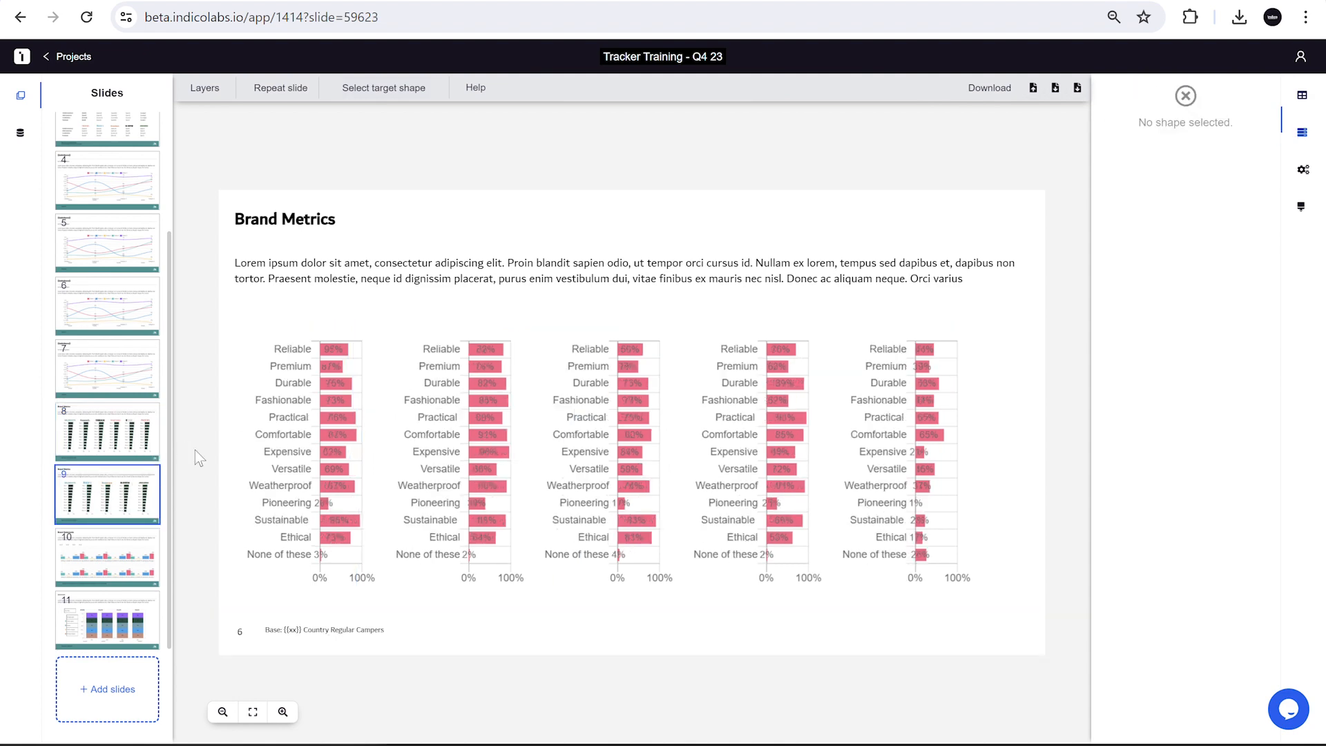
click(308, 404)
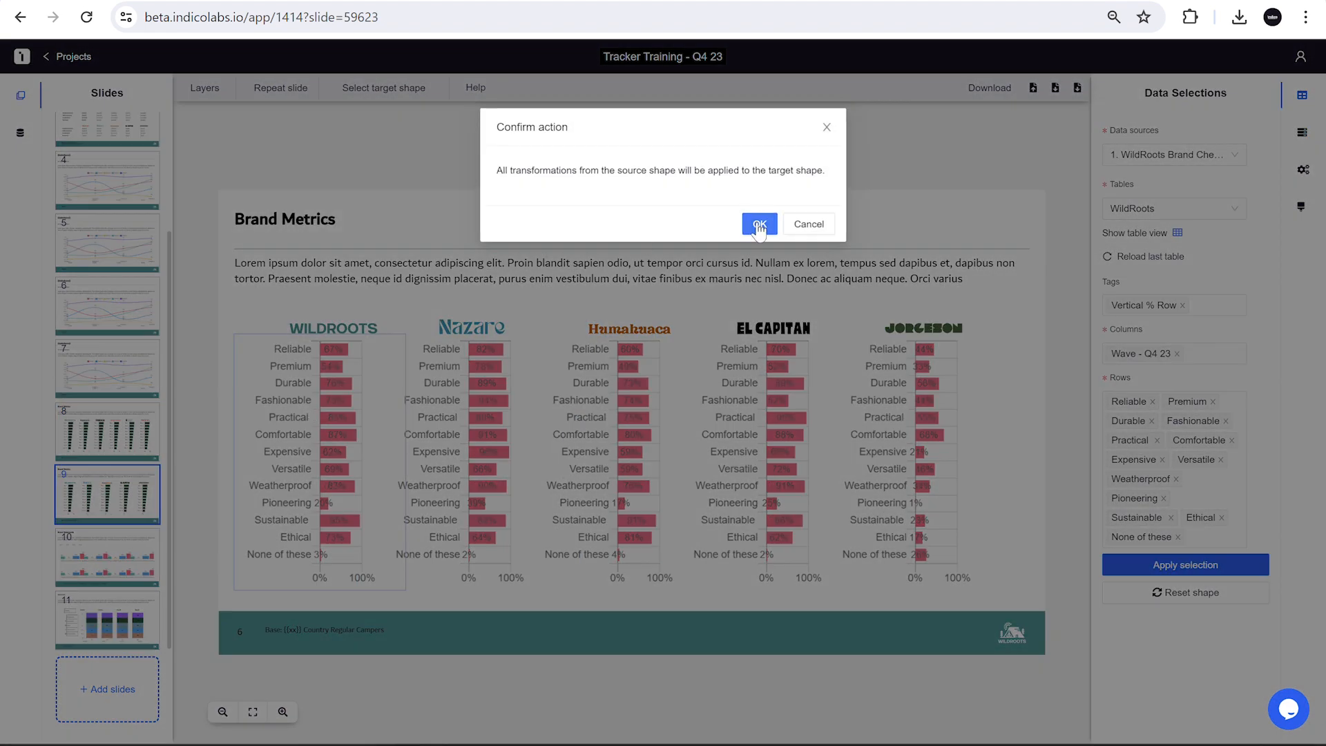
click(759, 225)
Copy the data transformations of slide 9's WildRoots chart to the Nazare chart
click(384, 412)
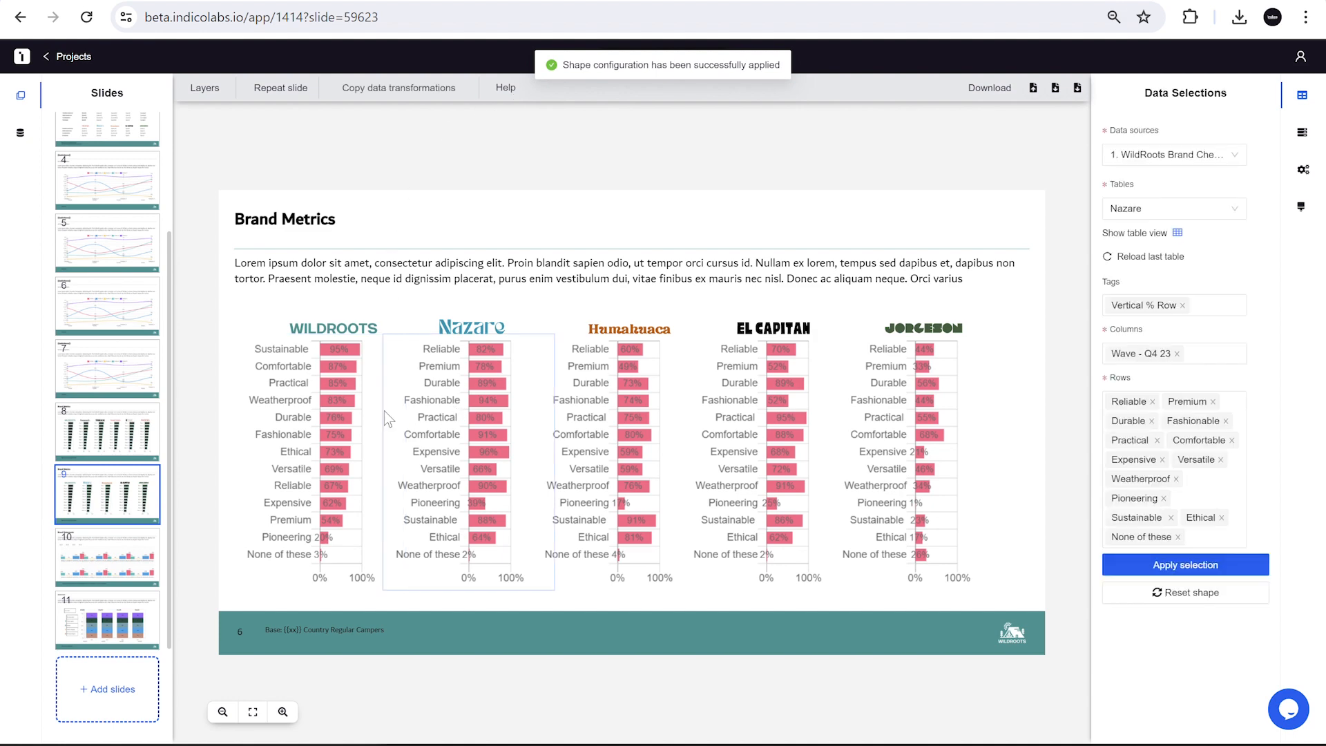
click(381, 412)
click(418, 88)
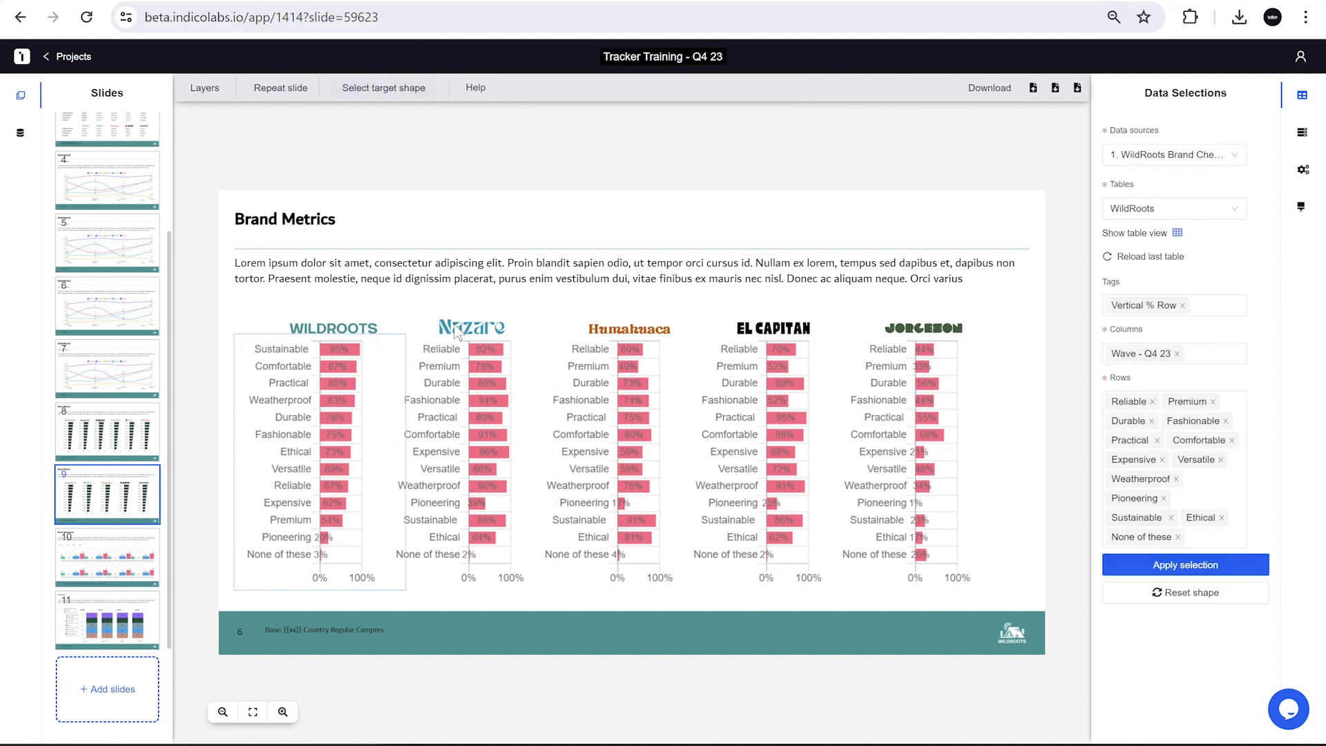
click(471, 389)
click(759, 225)
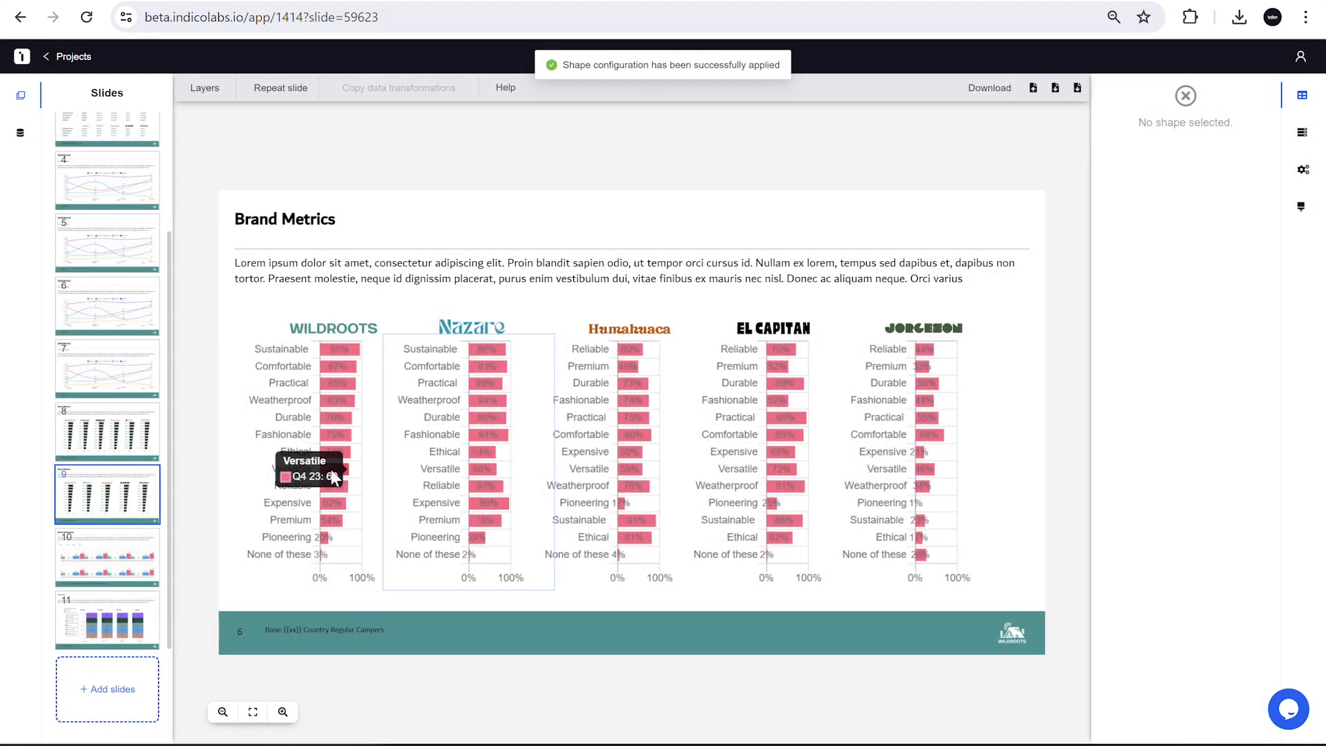
Copy the WildRoots chart's data transformations to the Humahuaca chart on slide 9
click(330, 471)
click(416, 95)
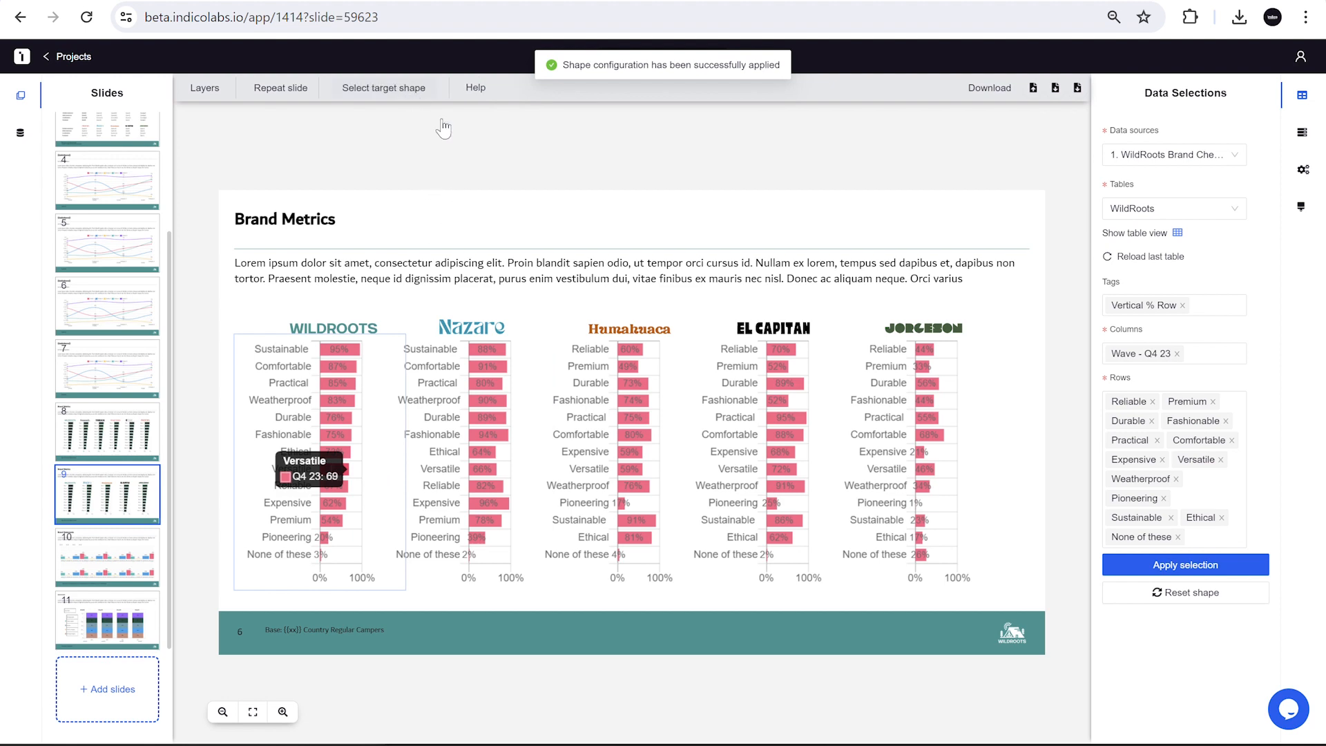
click(619, 421)
click(760, 224)
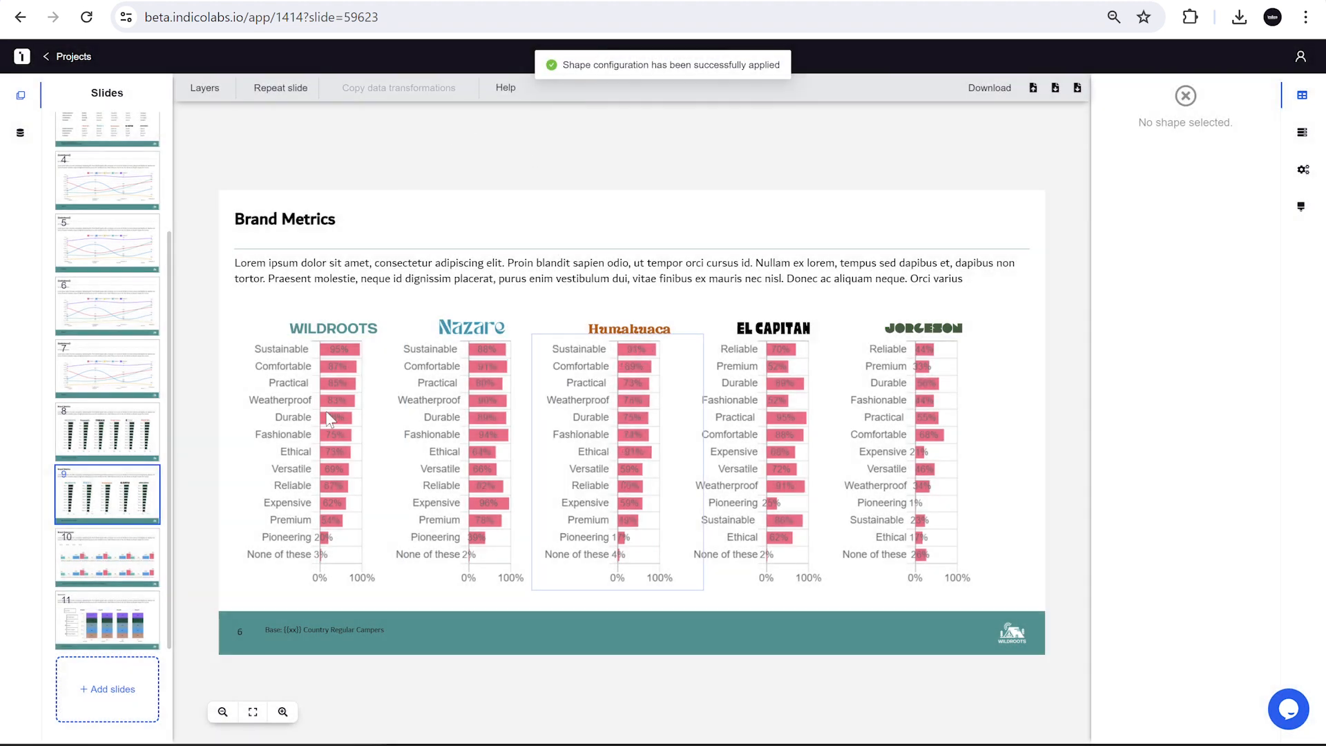
Copy the WildRoots chart's data transformations to the El Capitan chart on slide 9
click(335, 418)
click(399, 97)
click(750, 417)
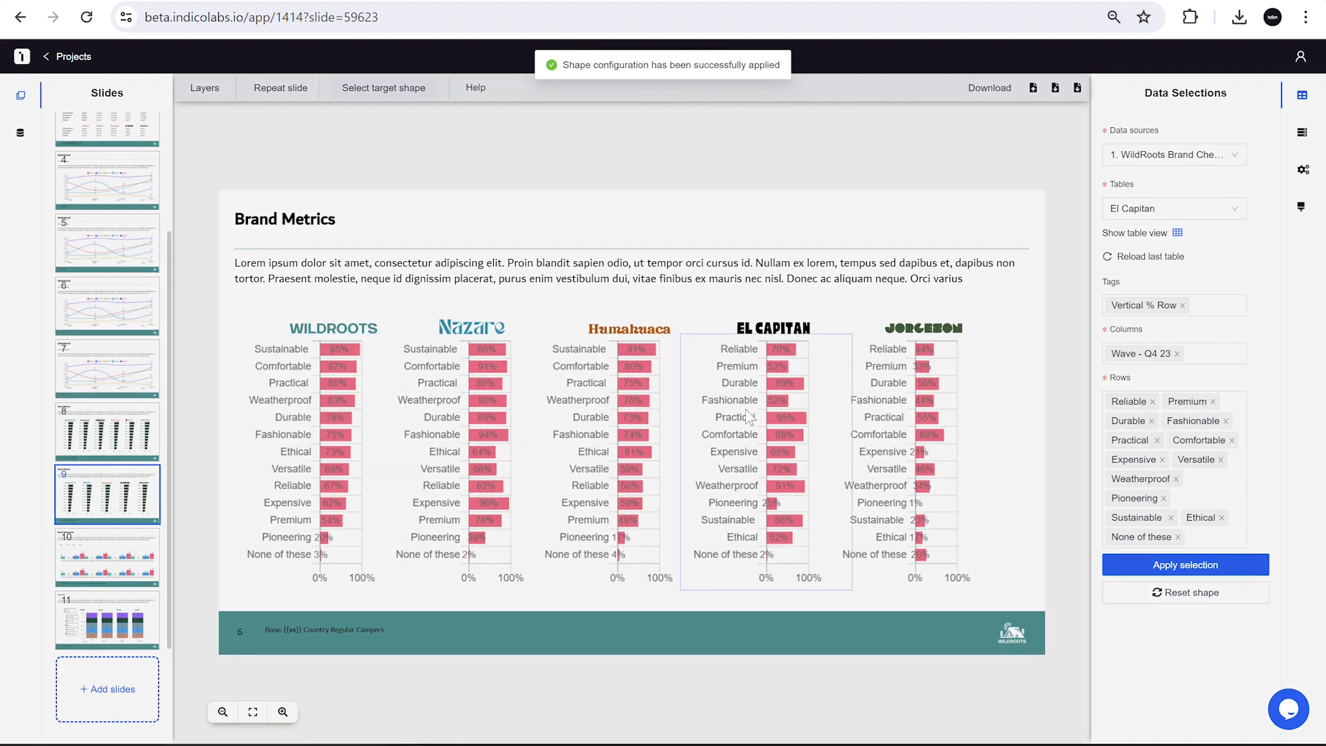
click(760, 224)
Copy the WildRoots chart's data transformations to the Jorgeson chart on slide 9
click(312, 446)
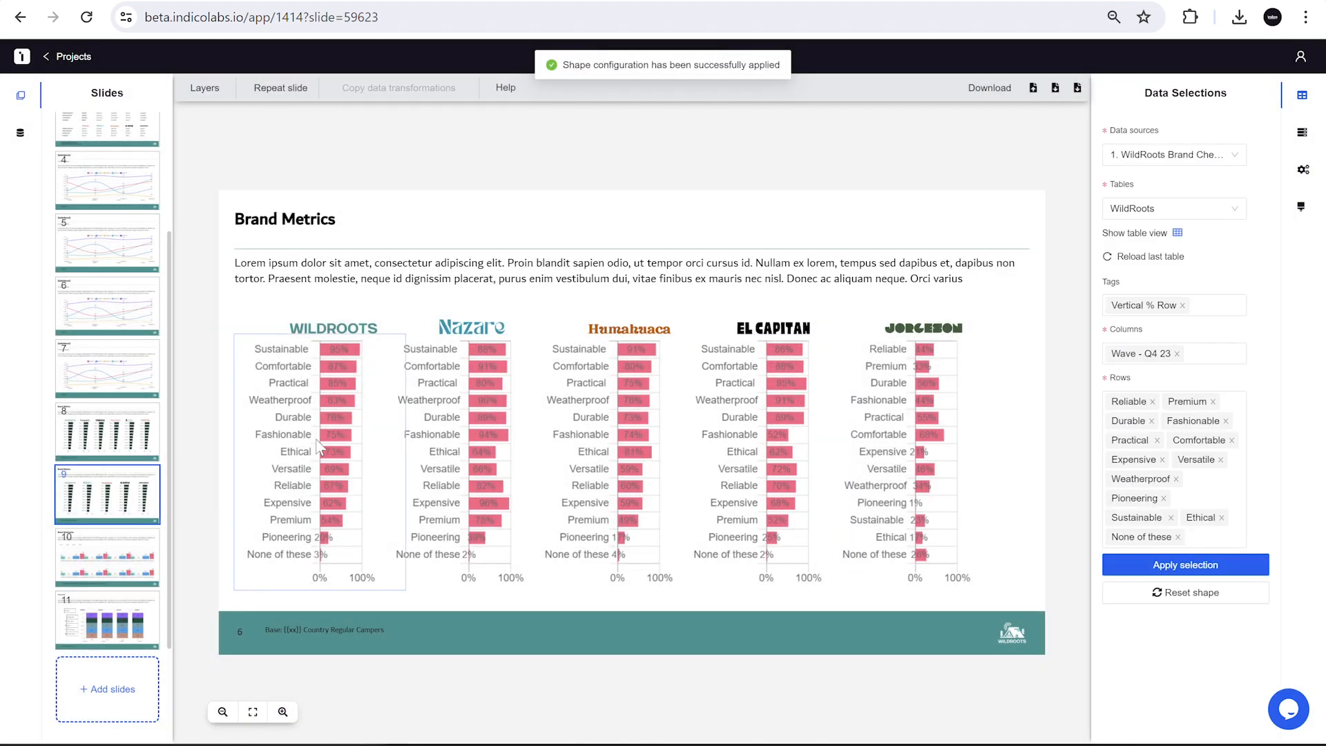
click(355, 95)
click(902, 415)
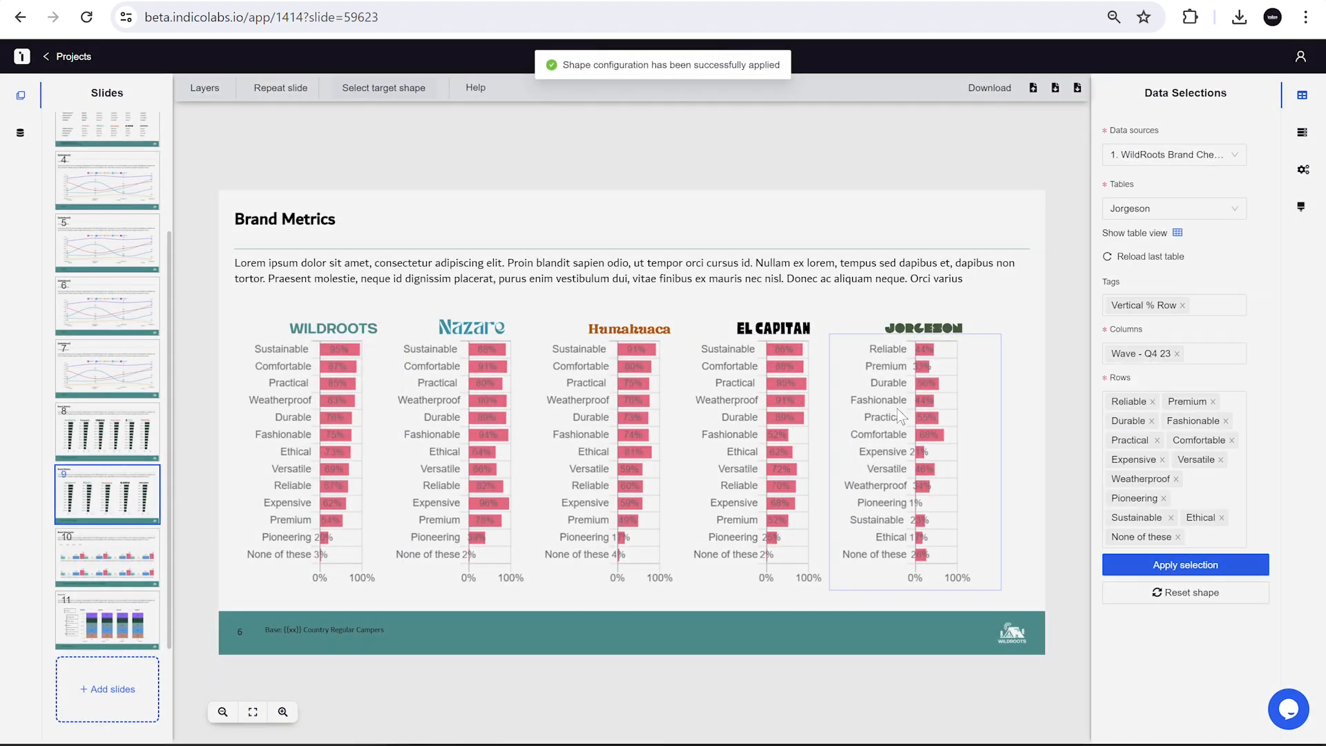
click(759, 224)
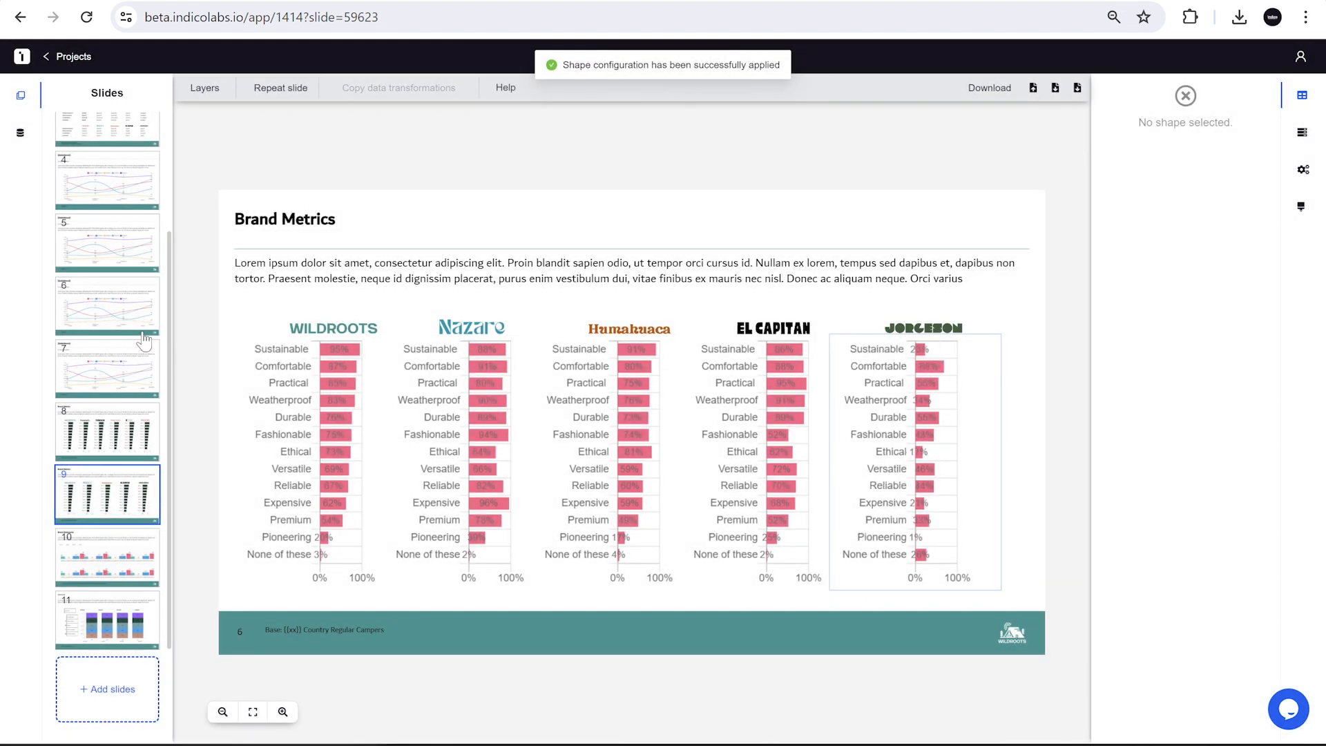
Link the xx base placeholder in slide 8's footer to the Jorgeson table of the WildRoots data source
click(113, 434)
click(293, 626)
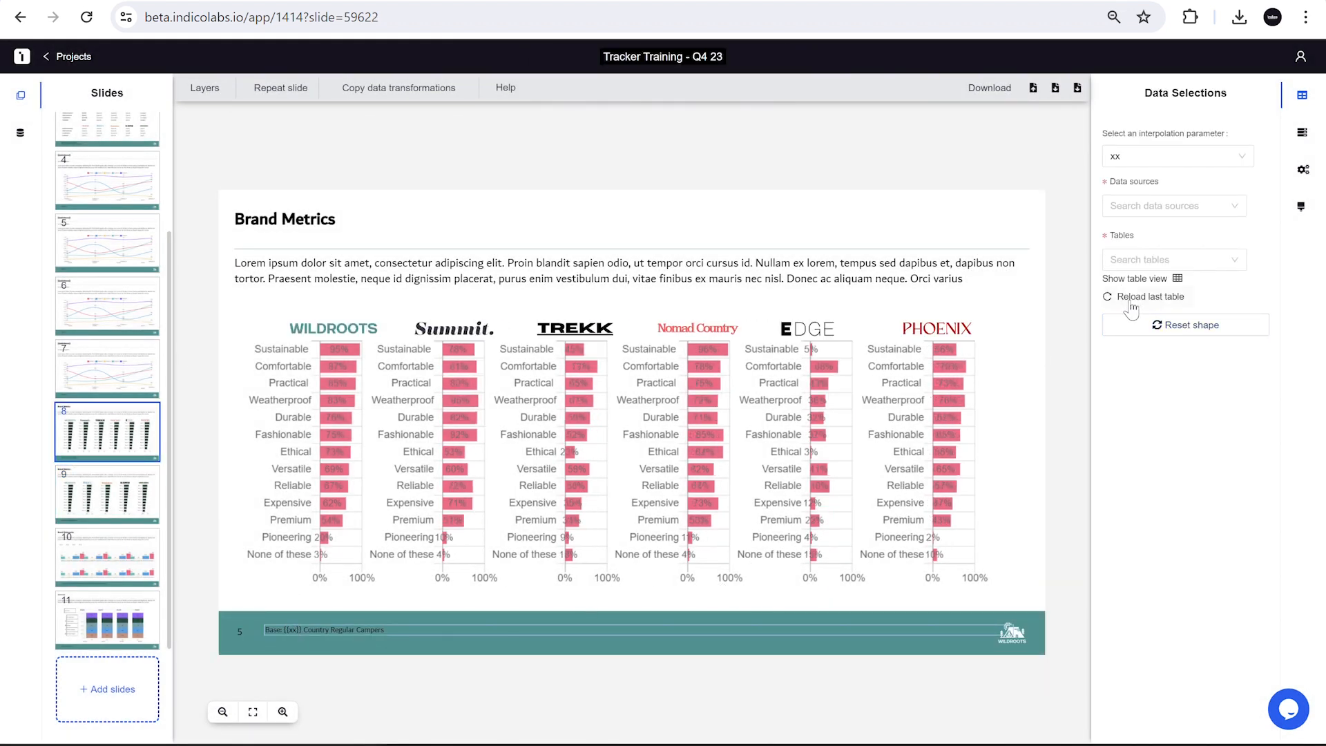
click(1177, 279)
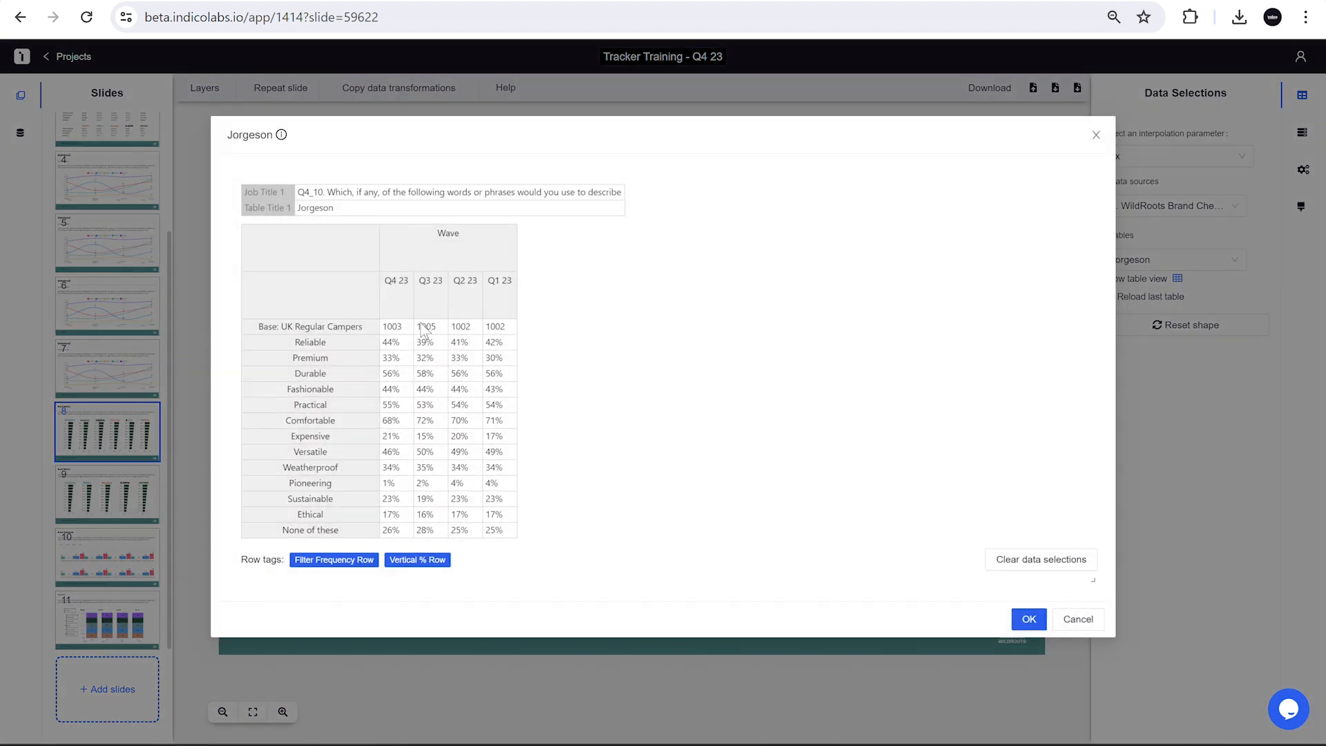
click(1029, 618)
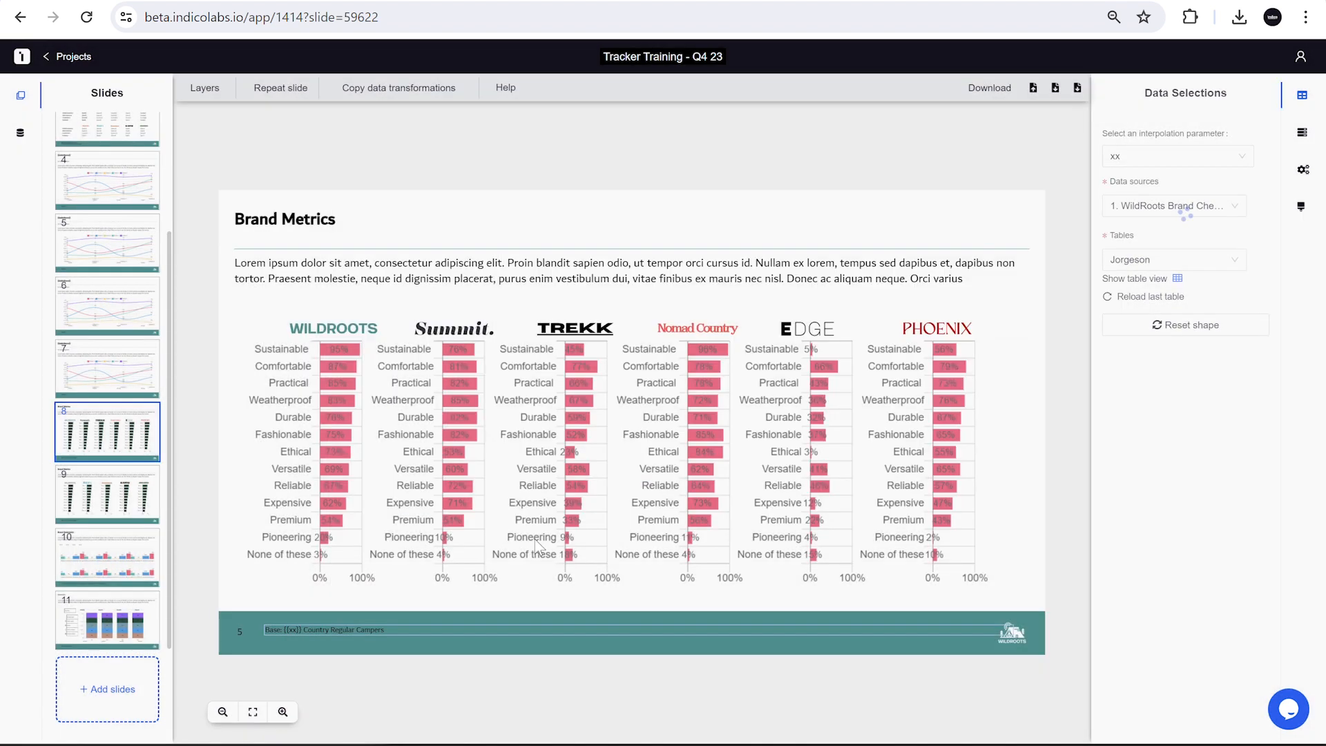
Link the xx base placeholder in slide 9's footer to the Q4 23 Base: UK Regular Campers cell of the Jorgeson table
click(143, 502)
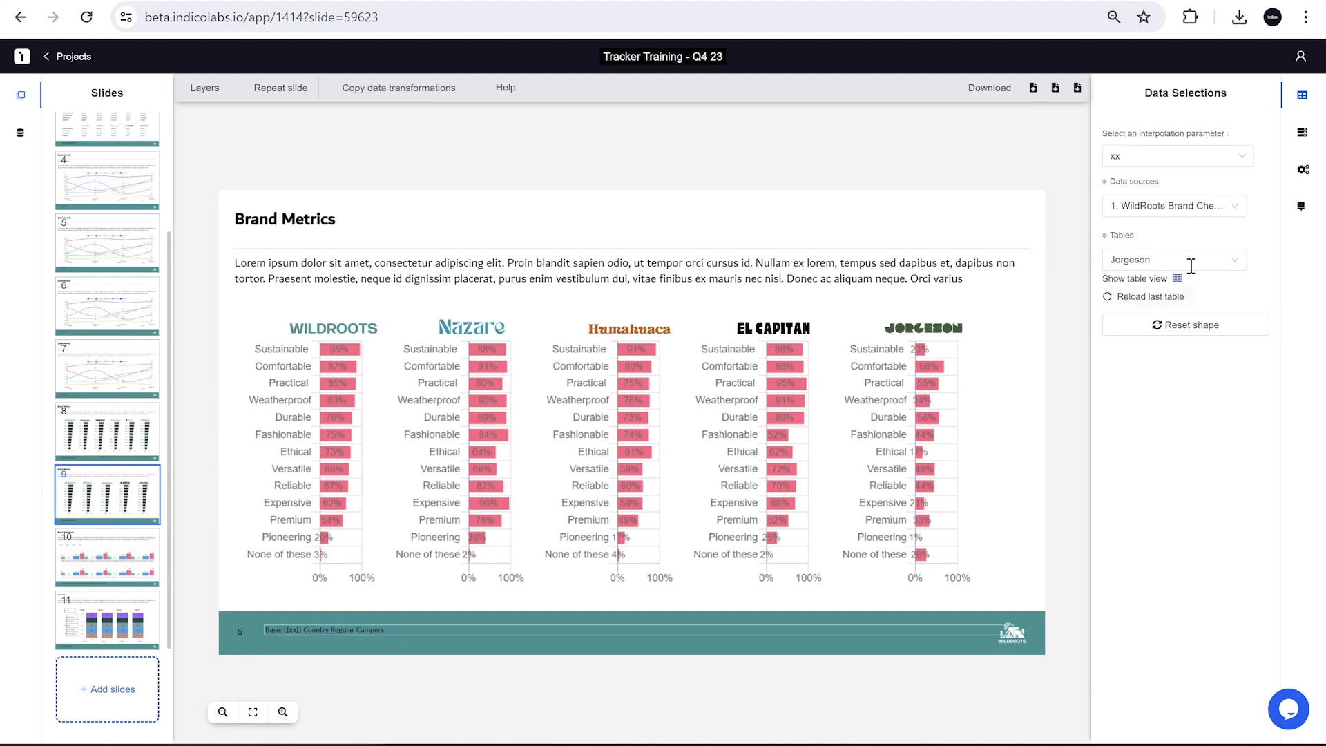
click(1178, 279)
click(394, 326)
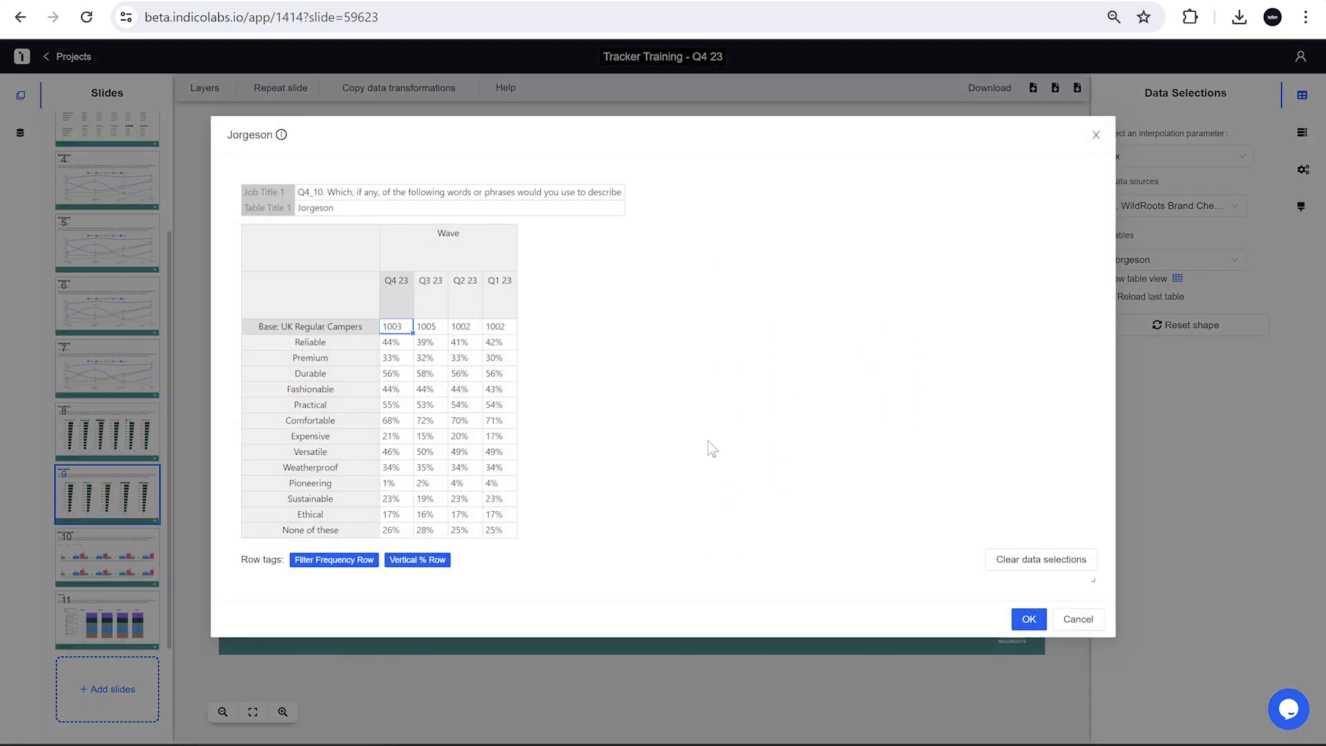
click(1015, 618)
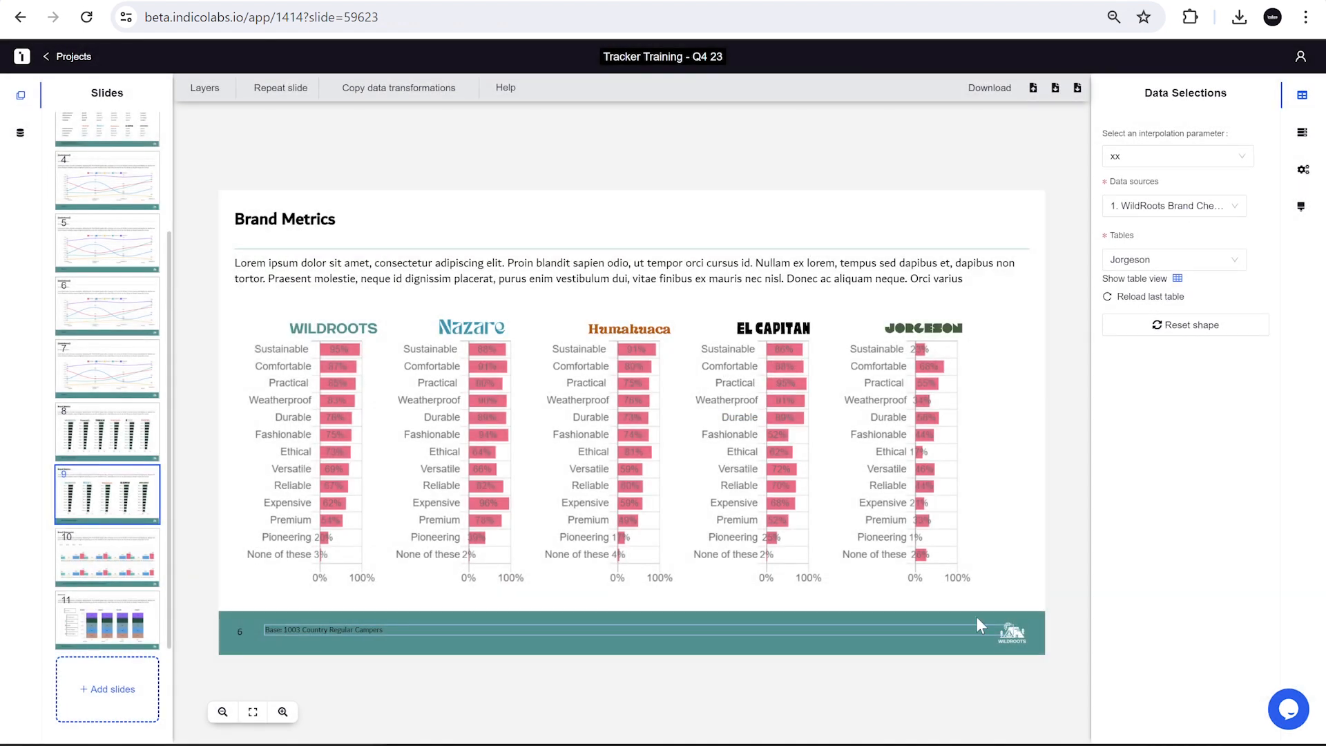
Examine the small column charts in both rows of the Brand Statements slide and their data selections
click(108, 549)
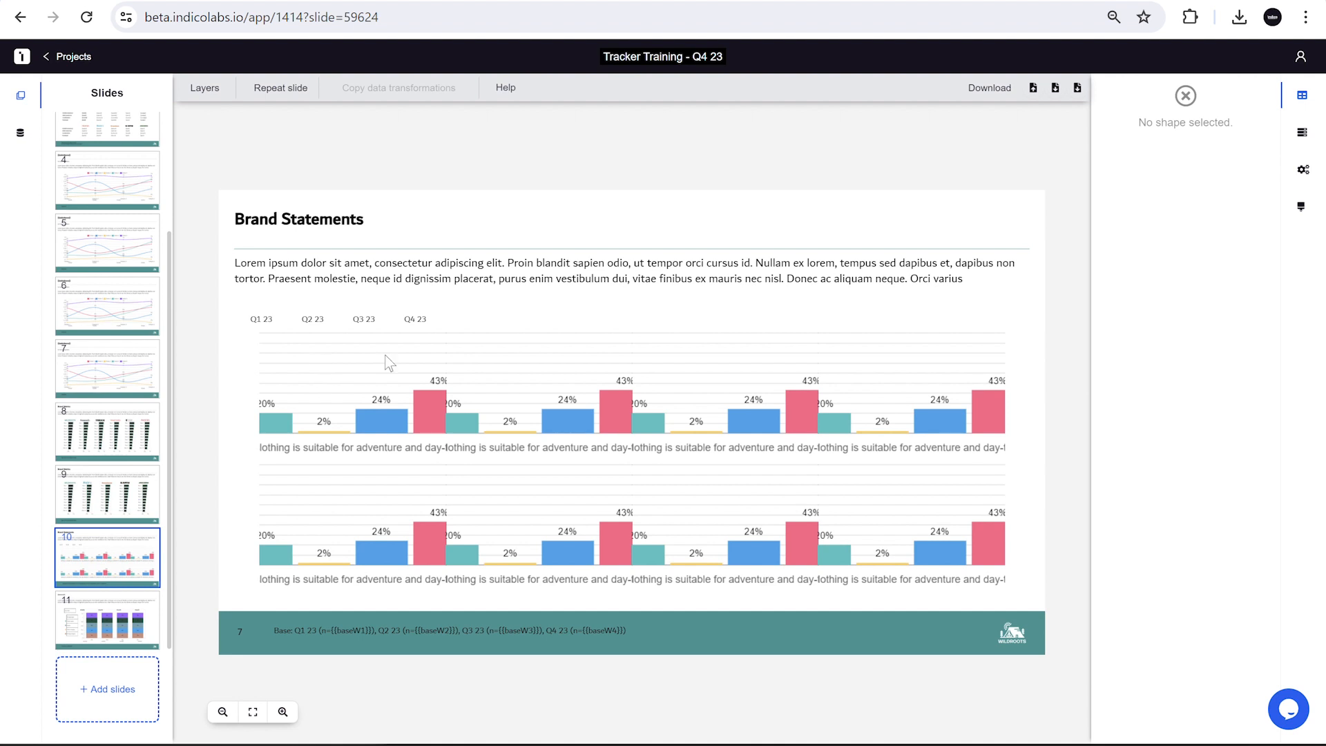
click(330, 363)
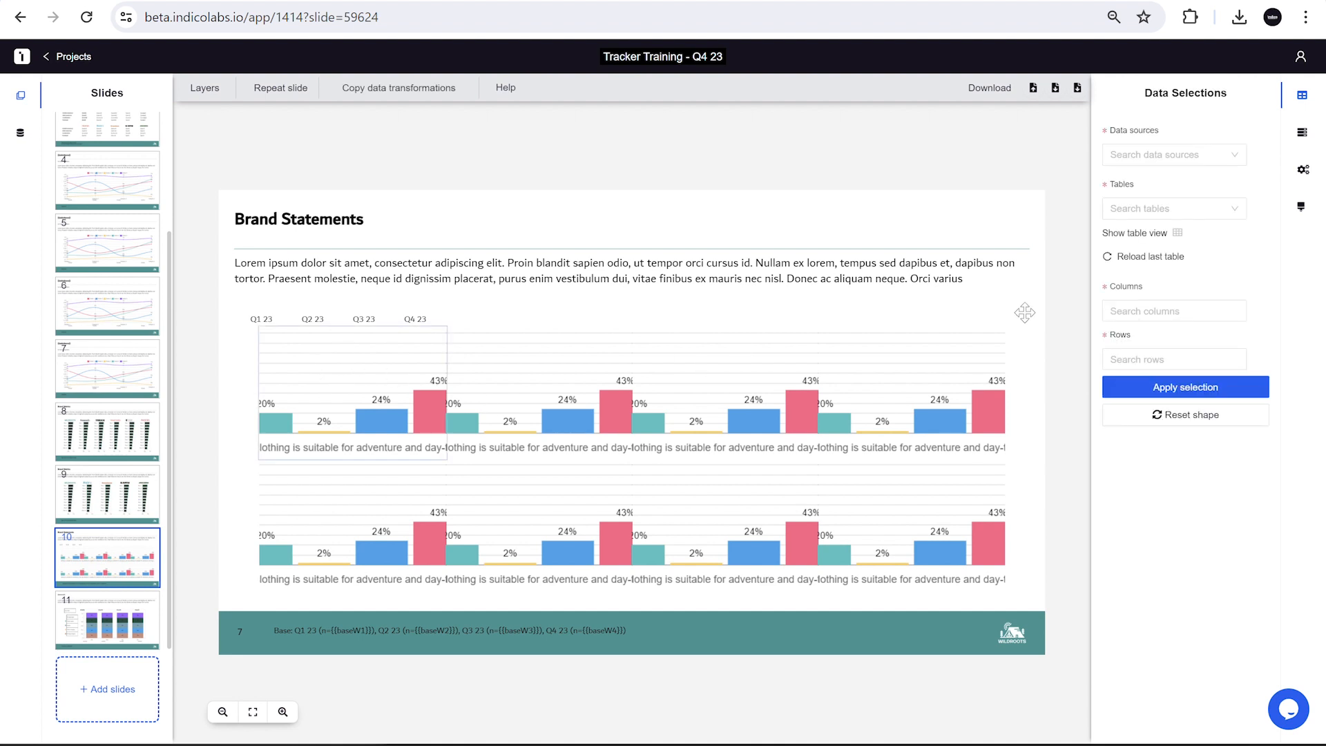
click(507, 413)
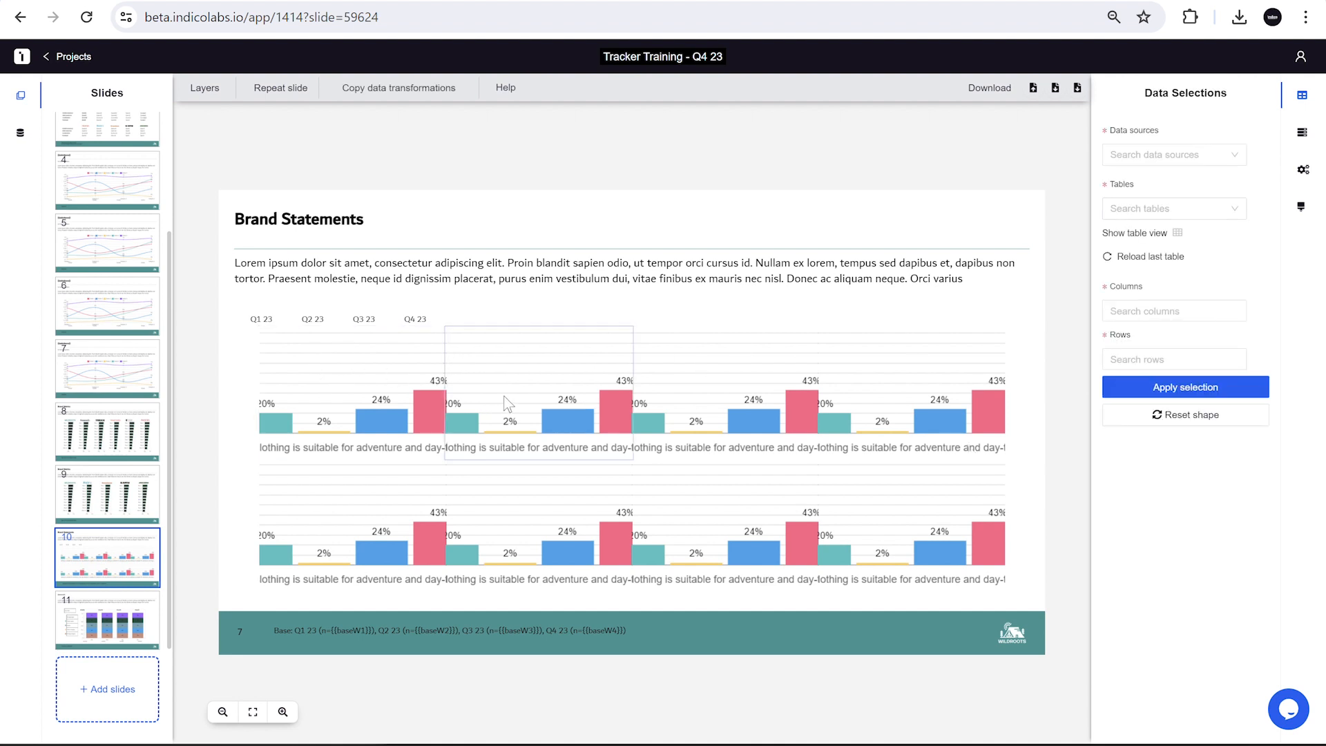
click(667, 376)
click(855, 414)
click(390, 525)
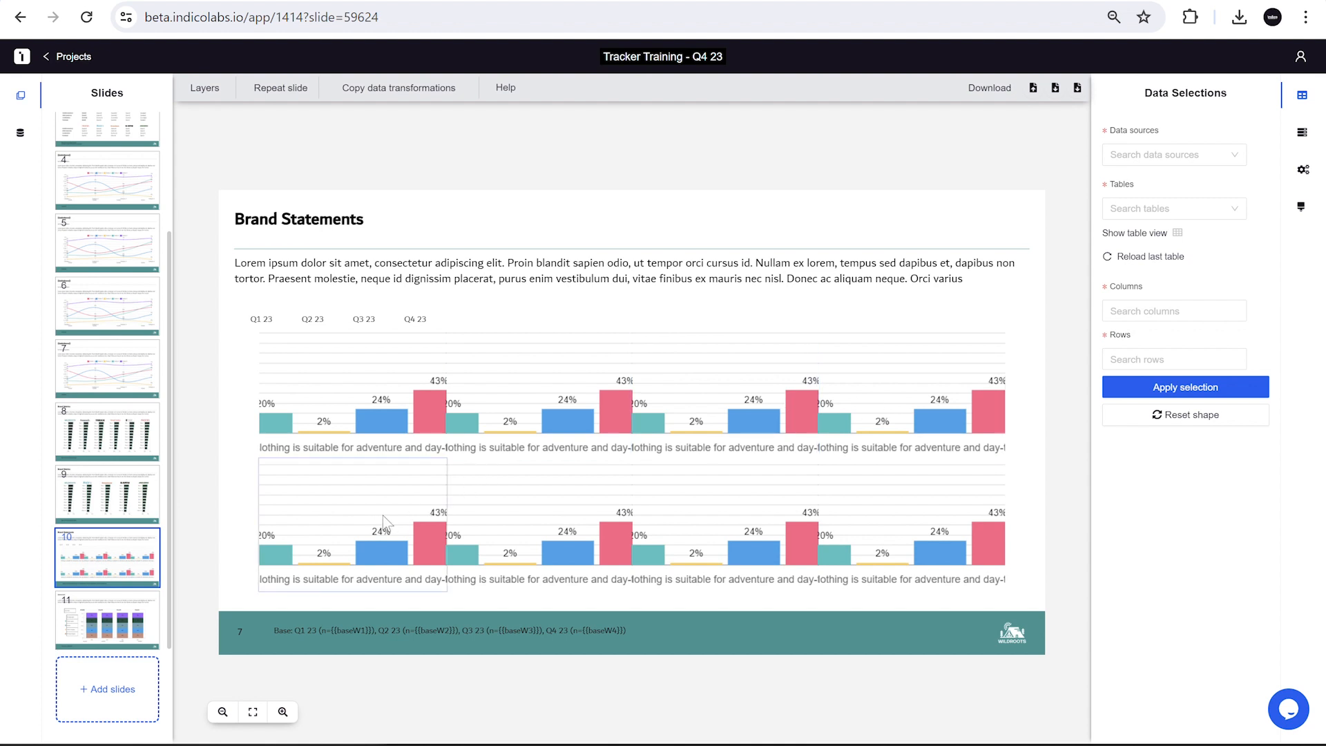
click(523, 528)
click(688, 531)
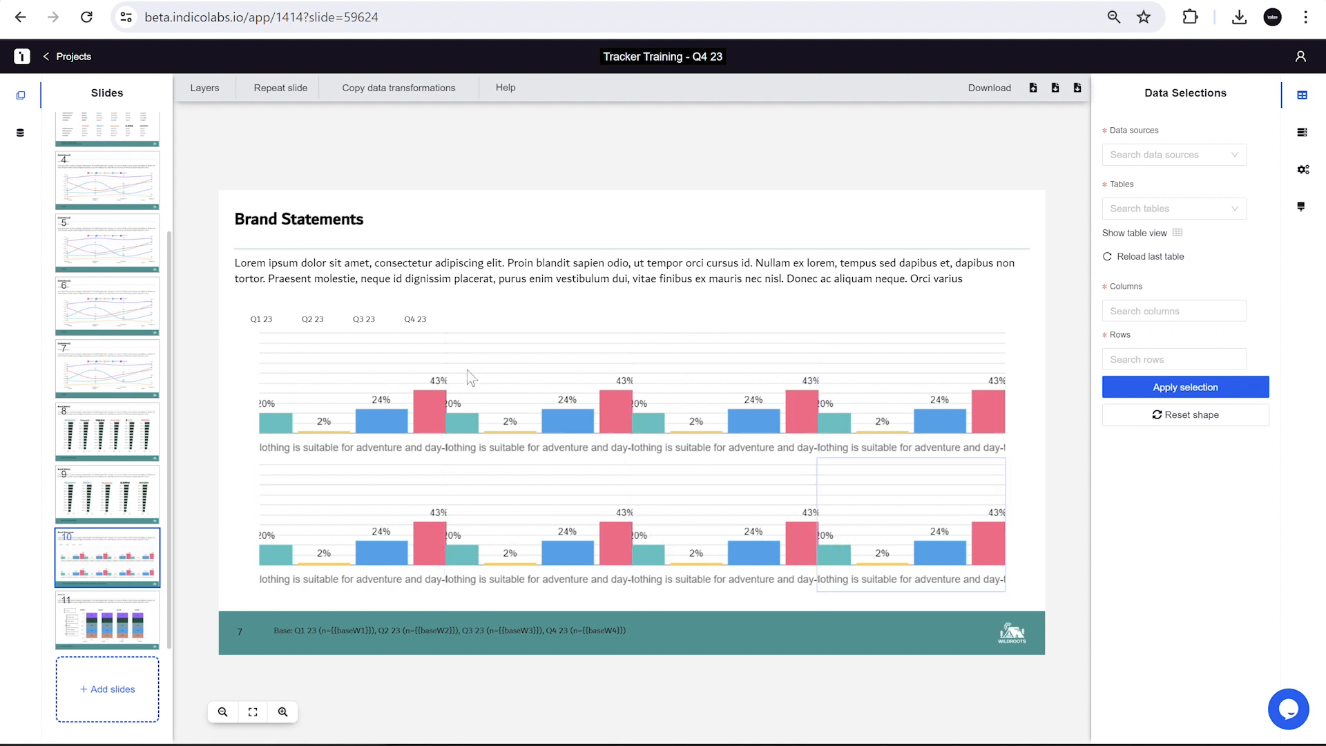
Reset the last chart in the upper row of the Brand Statements slide and select the first chart in that row
click(408, 387)
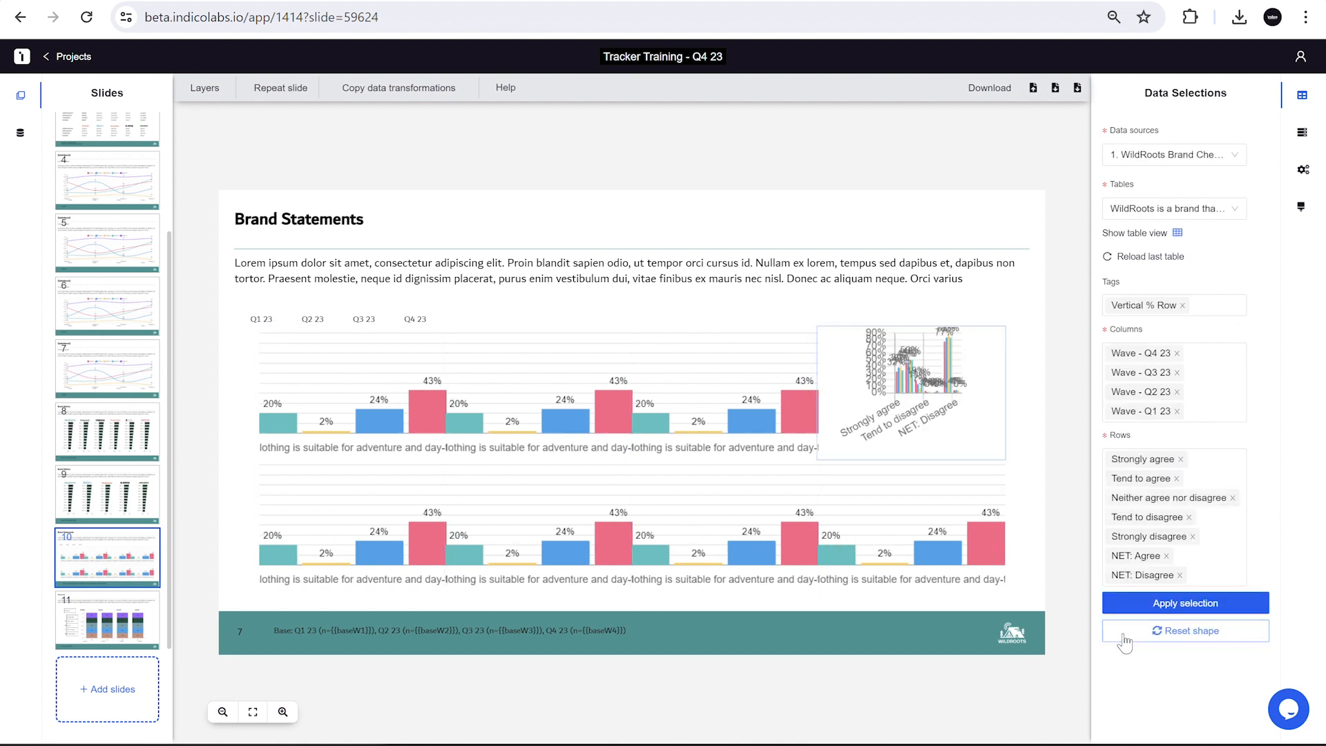
click(1123, 634)
click(333, 412)
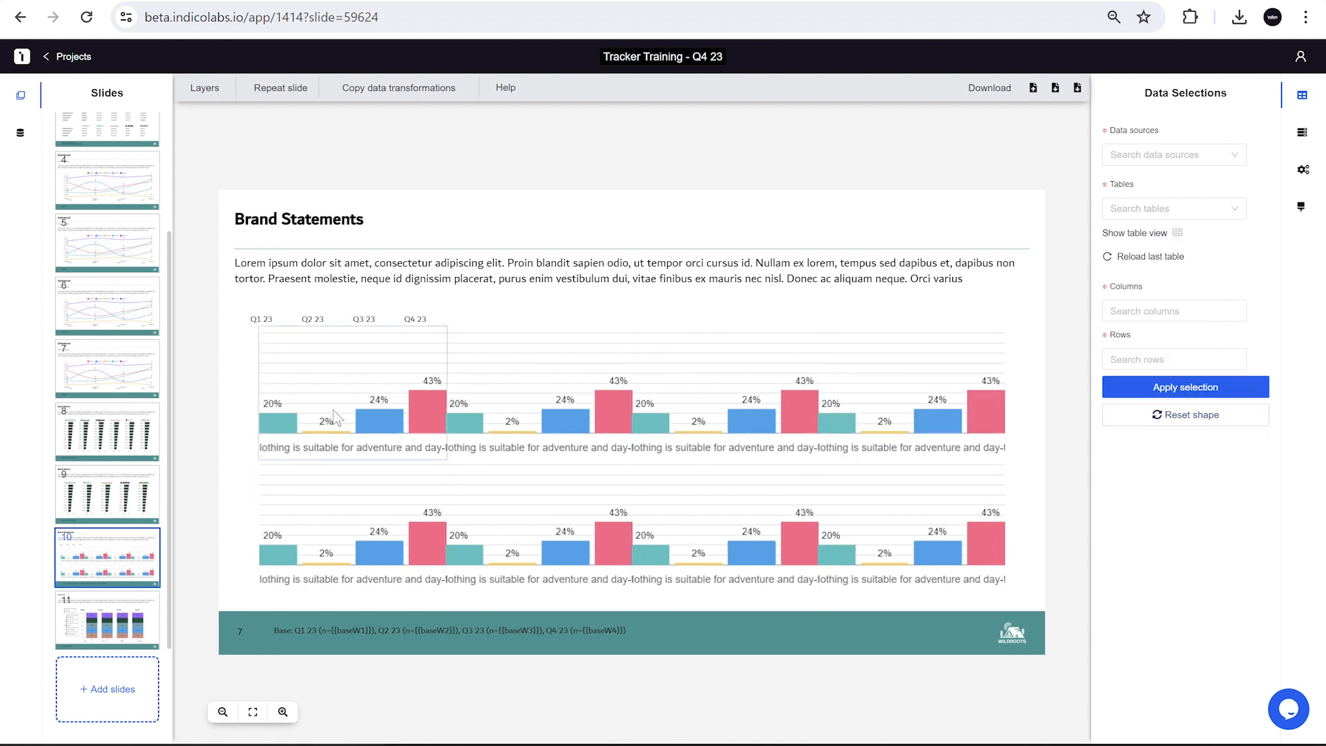
Link the first upper-row chart to the WildRoots source's Q5 agree/disagree table, using all waves and statements with only Vertical % rows
click(1181, 156)
click(1056, 159)
click(1126, 204)
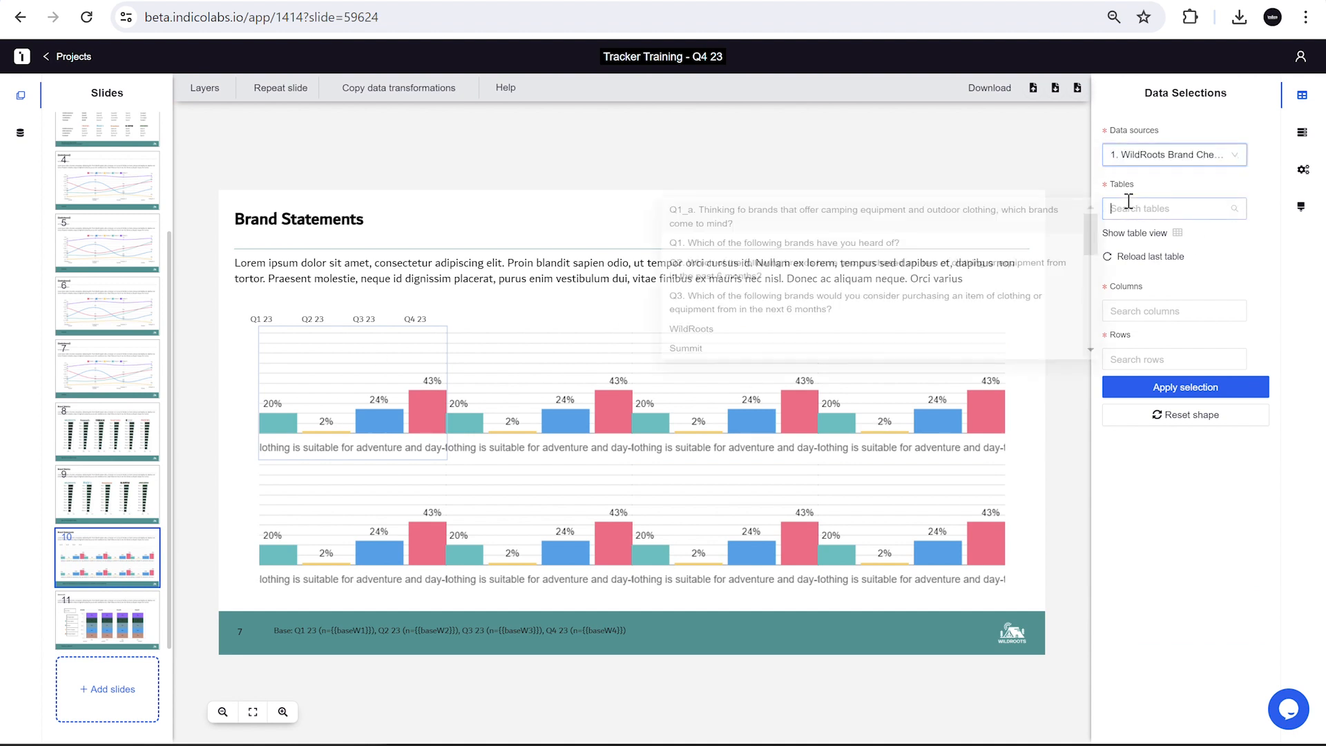
scroll(1015, 249, down, 5)
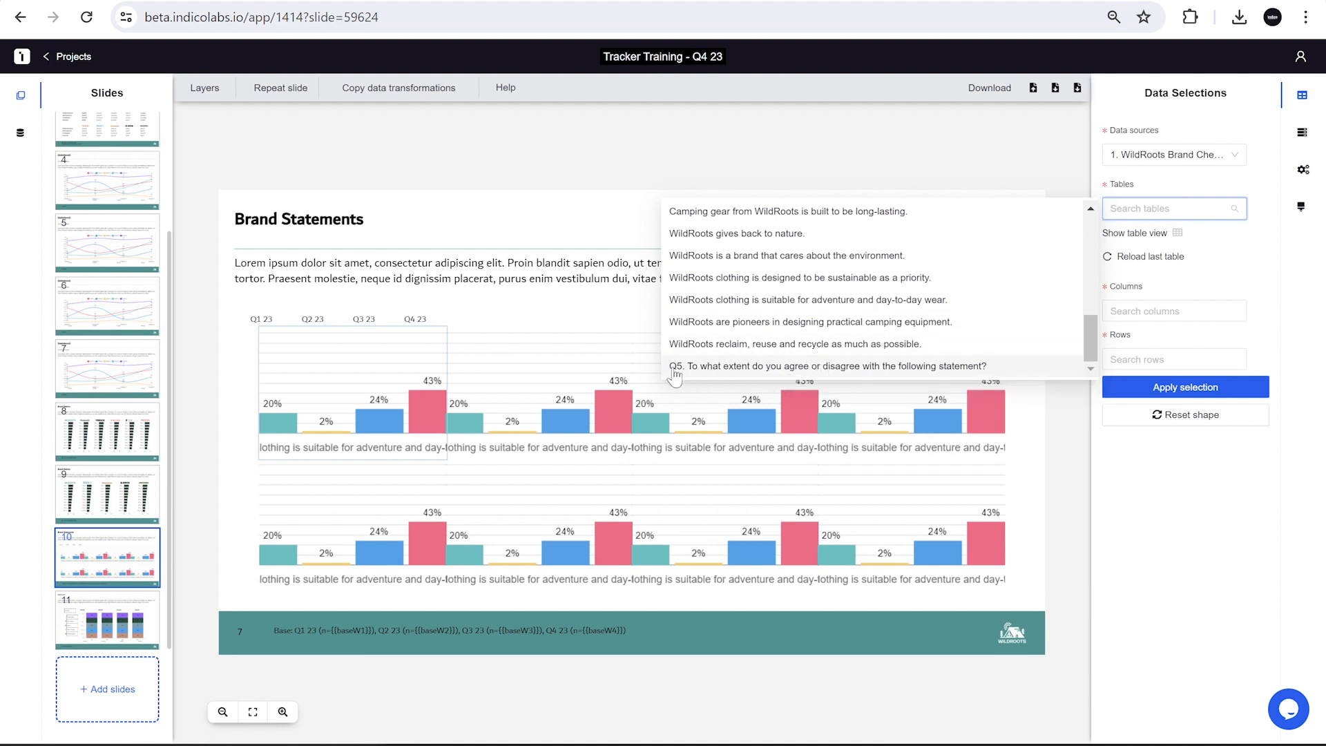
click(733, 366)
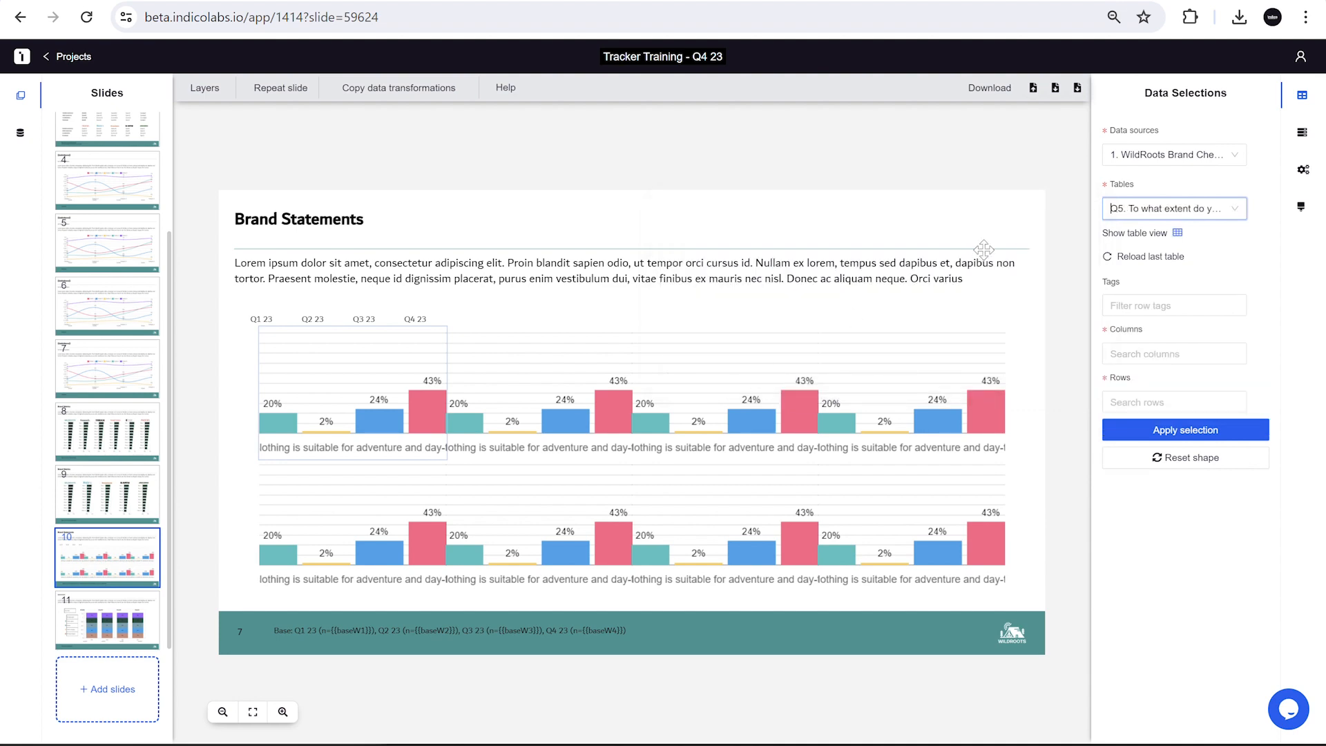
click(1177, 233)
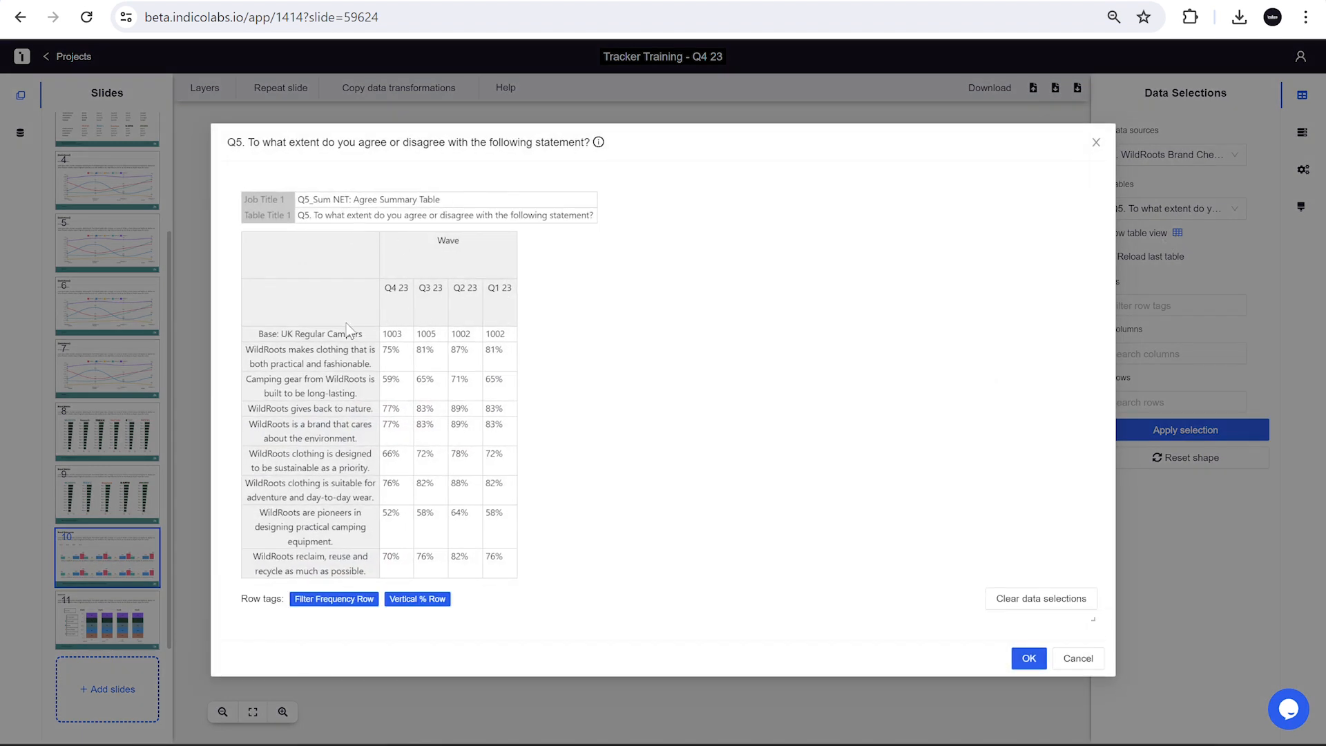
click(357, 607)
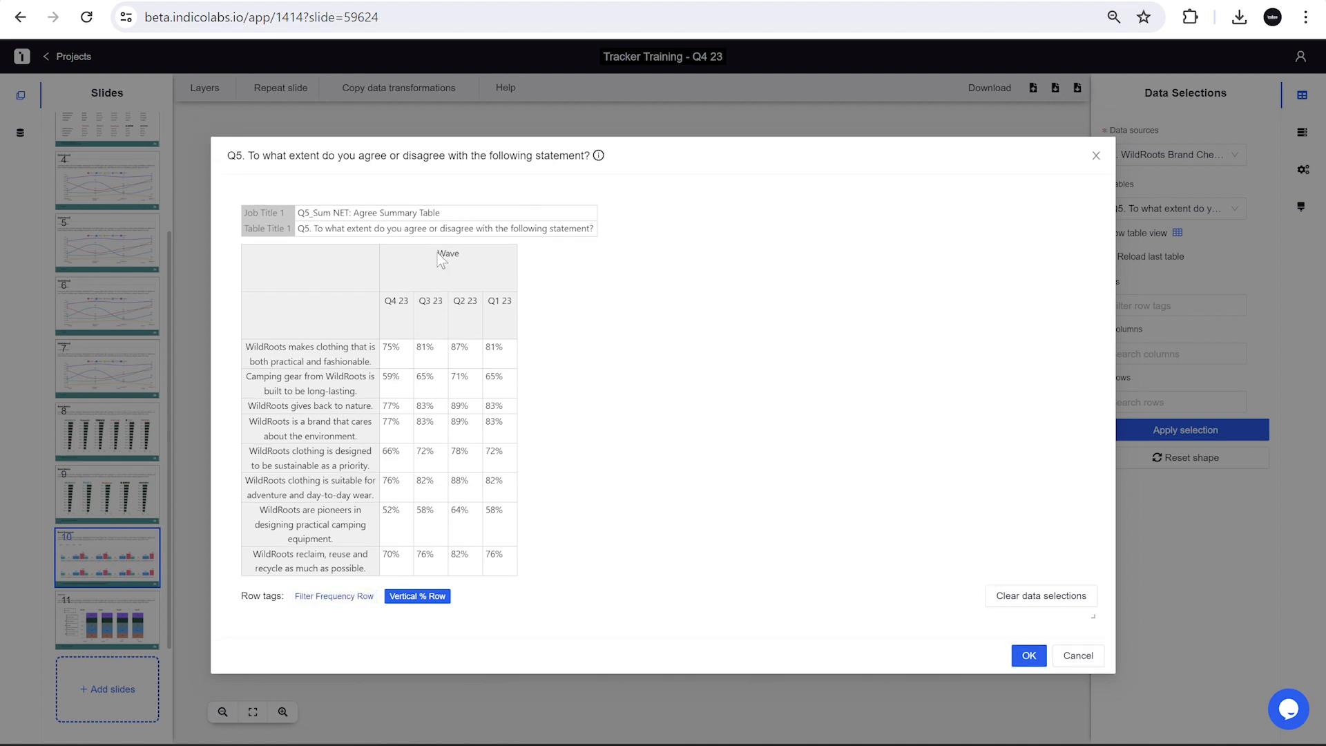
click(1028, 656)
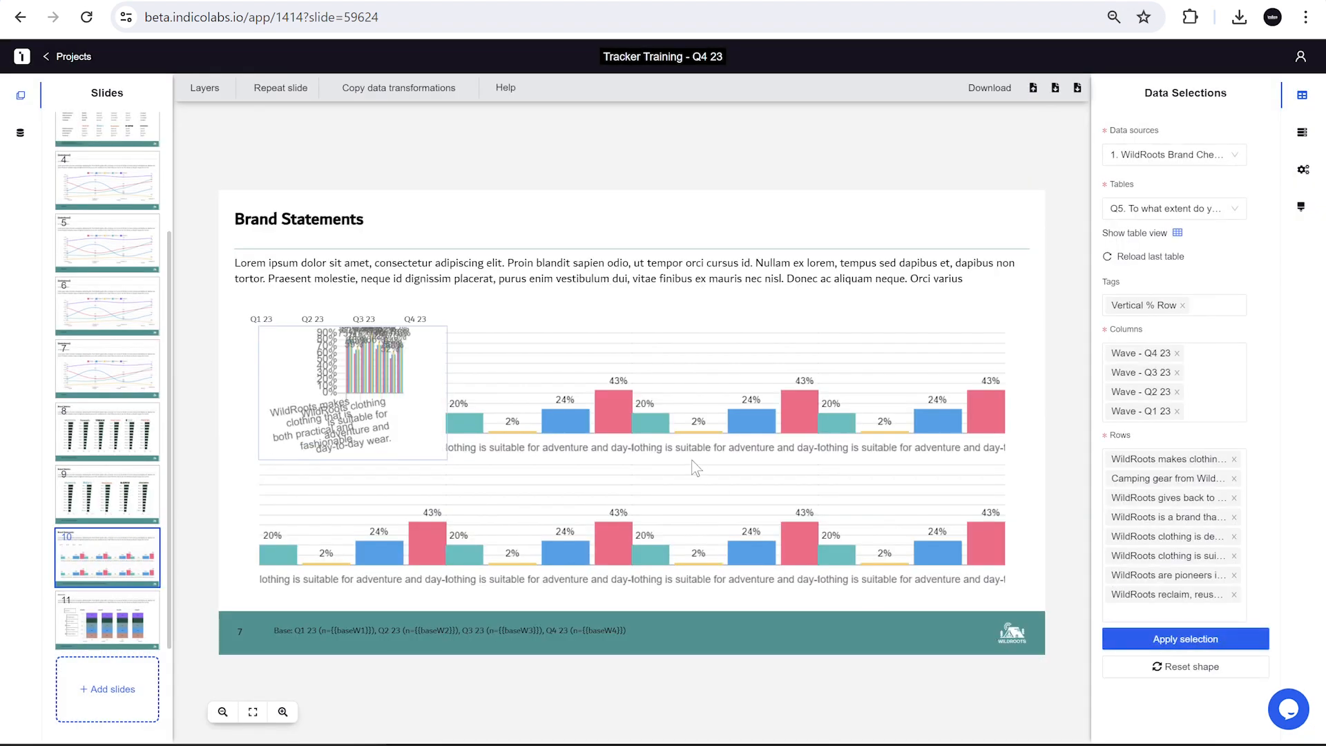
Link the remaining three upper-row charts to all waves and statements of the Q5 table, excluding the Filter Frequency Row
click(531, 413)
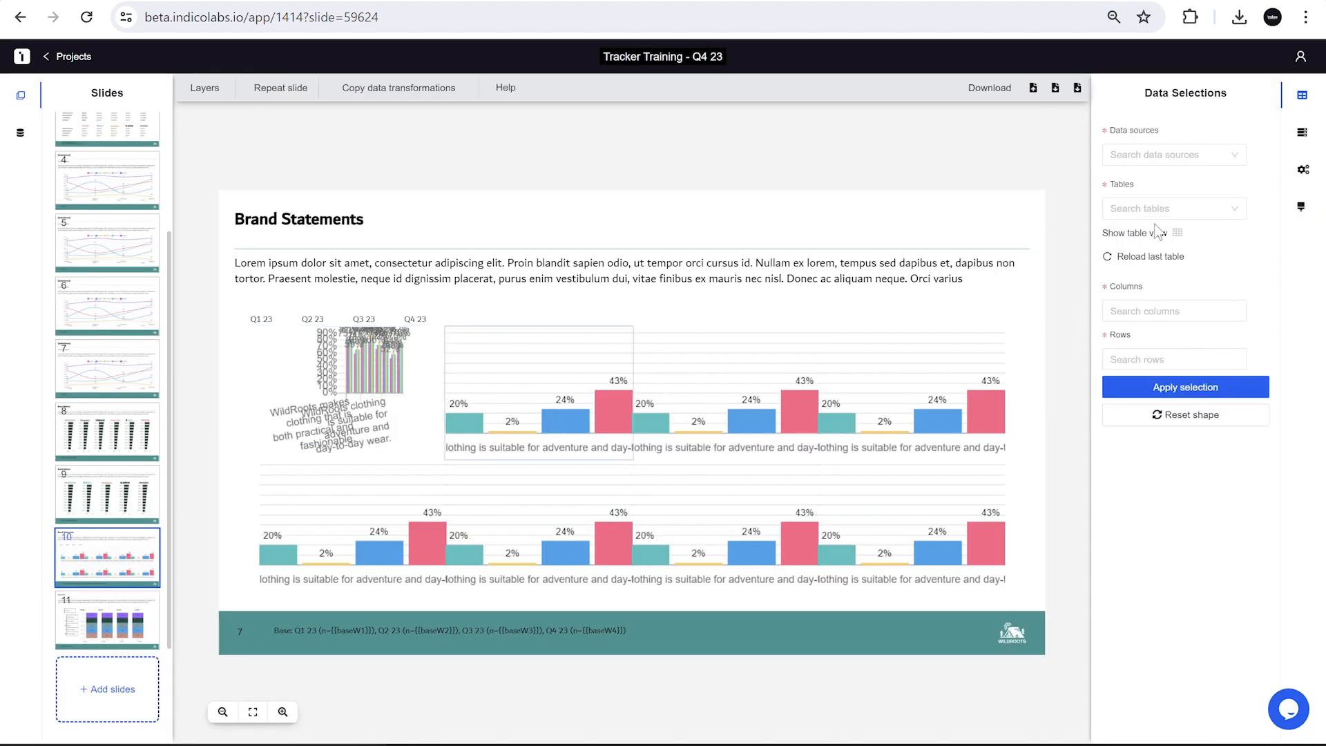
click(1176, 233)
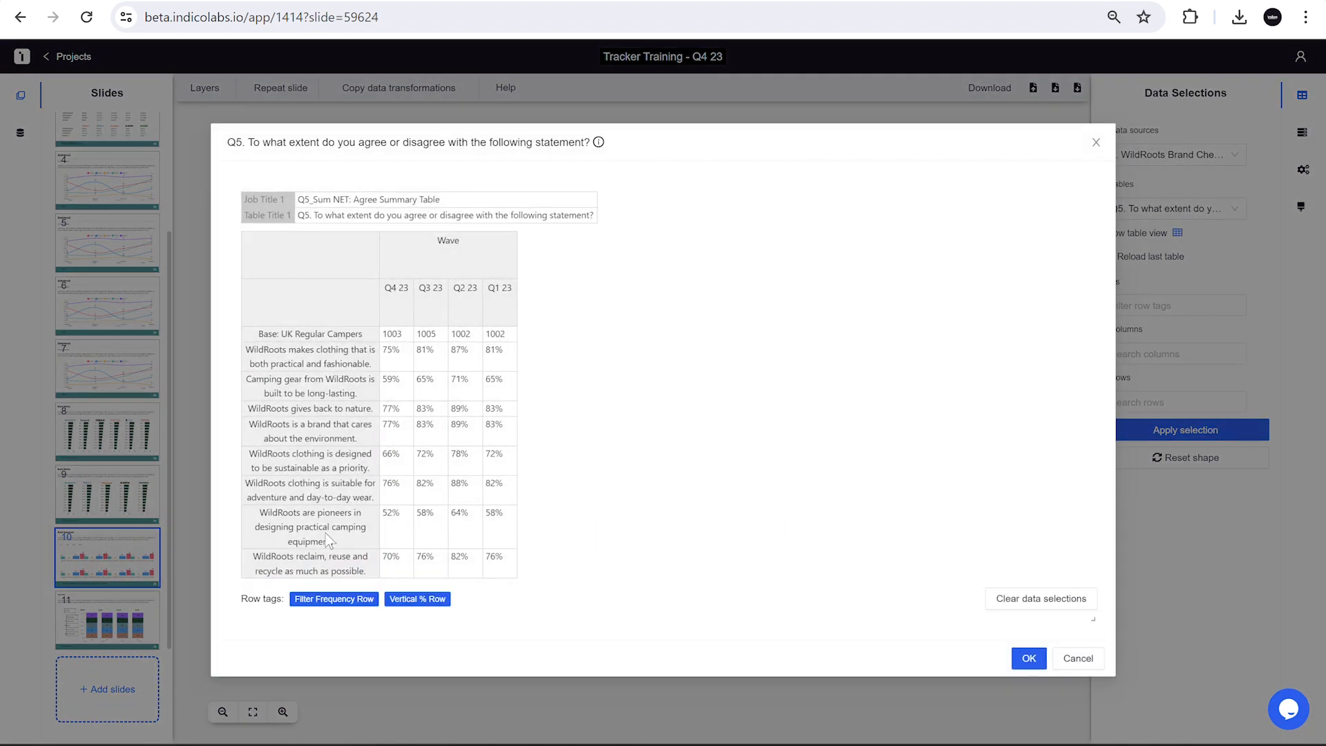
click(331, 601)
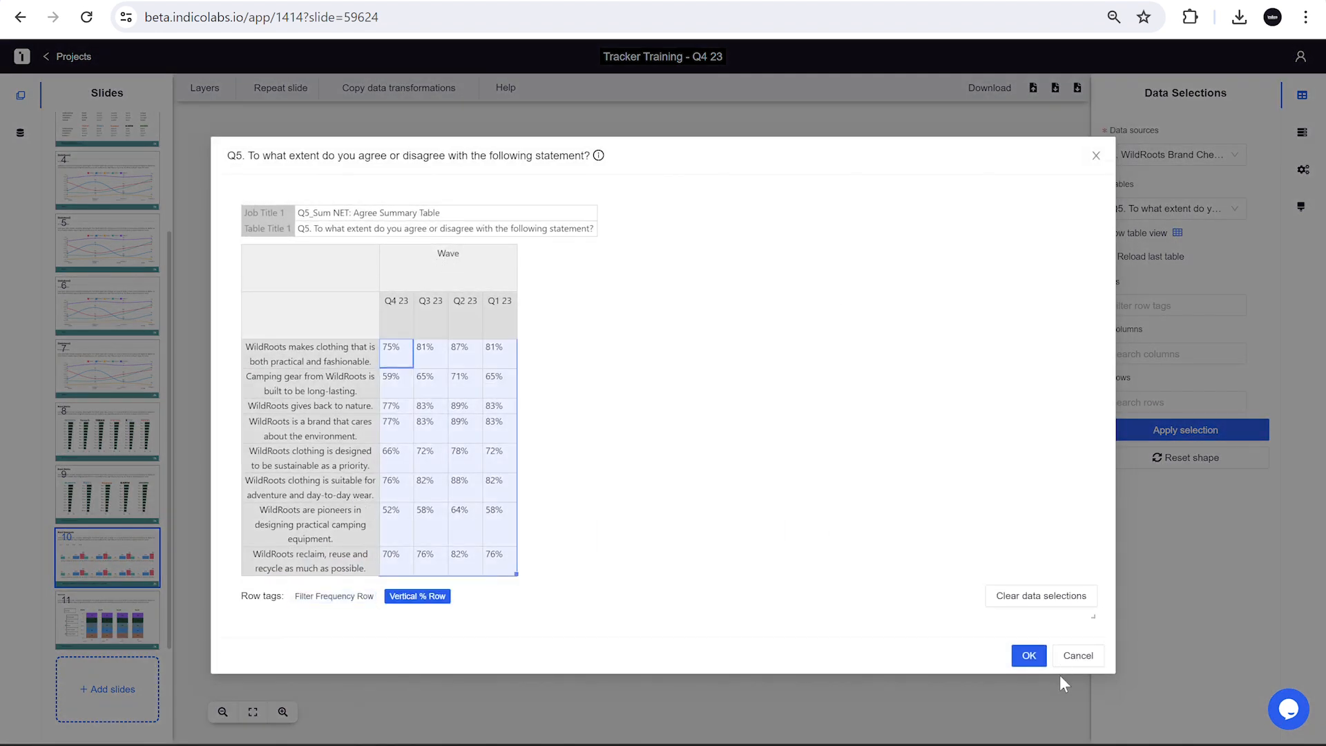
click(1029, 655)
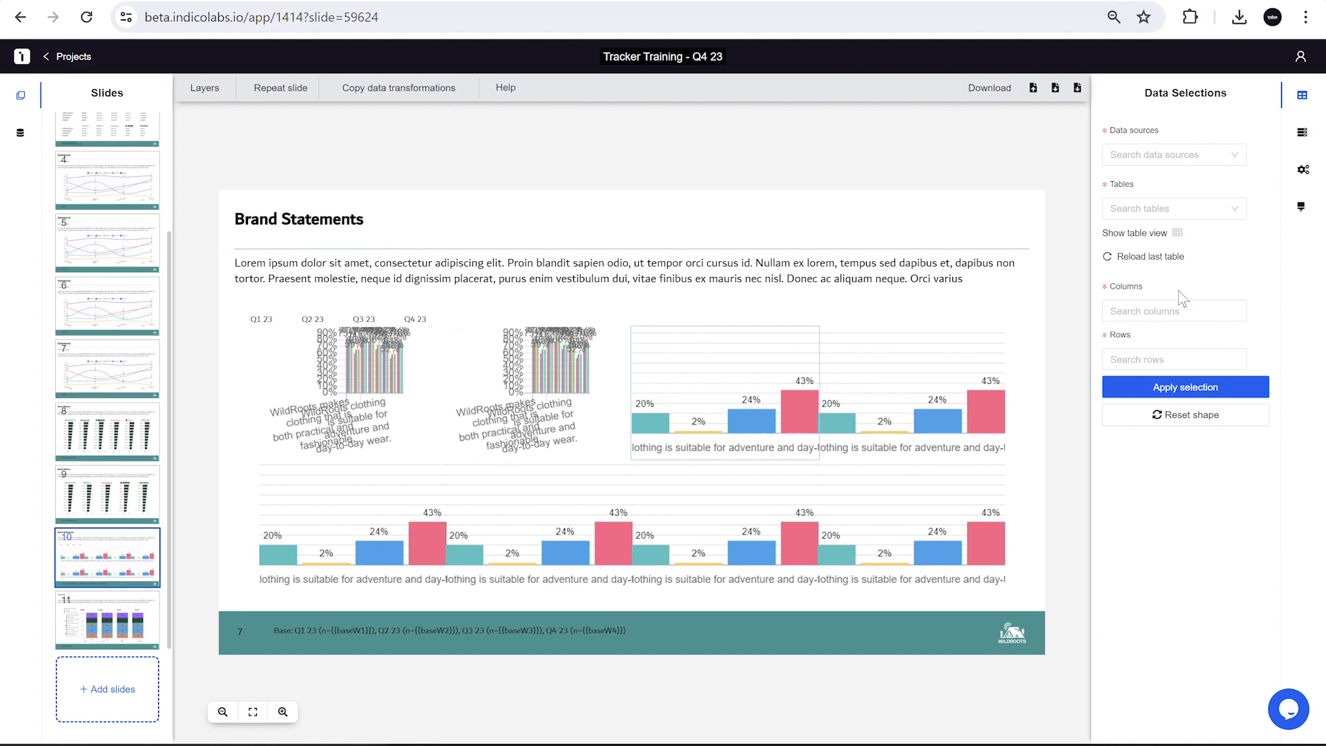
click(1177, 233)
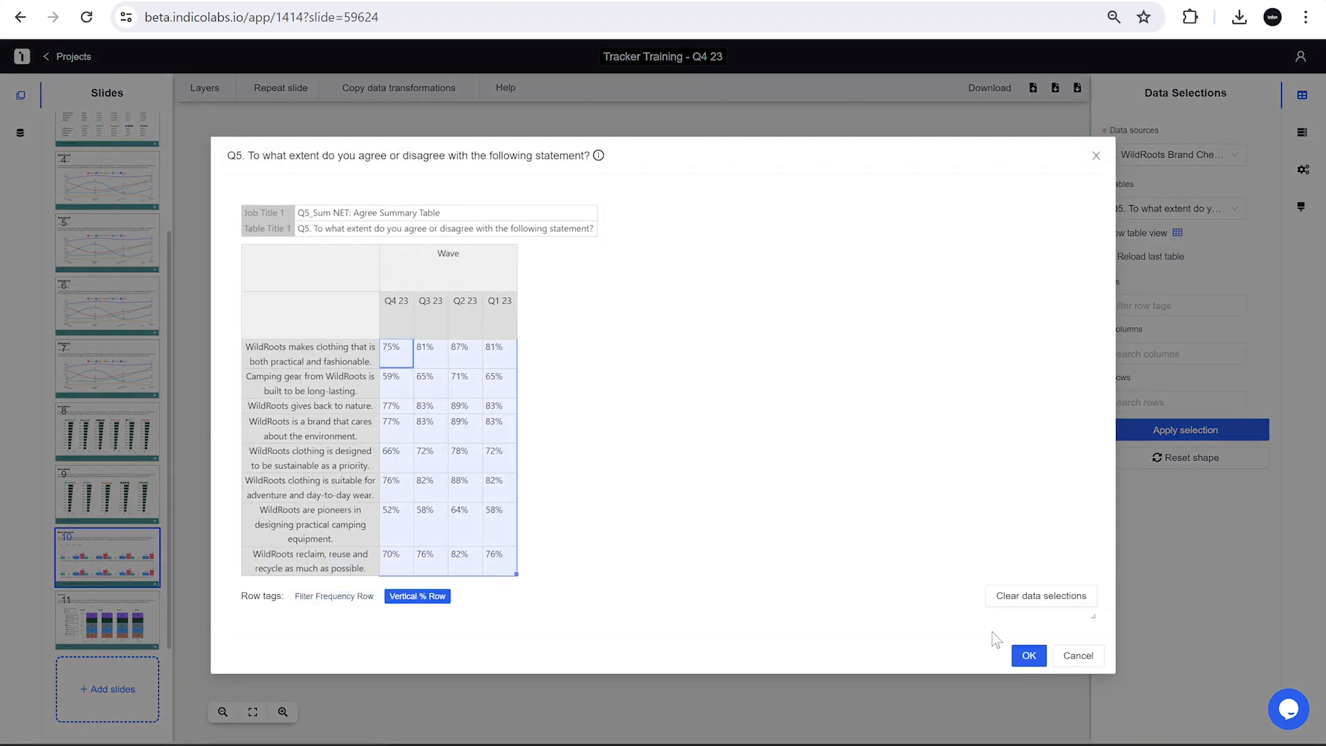
click(1029, 656)
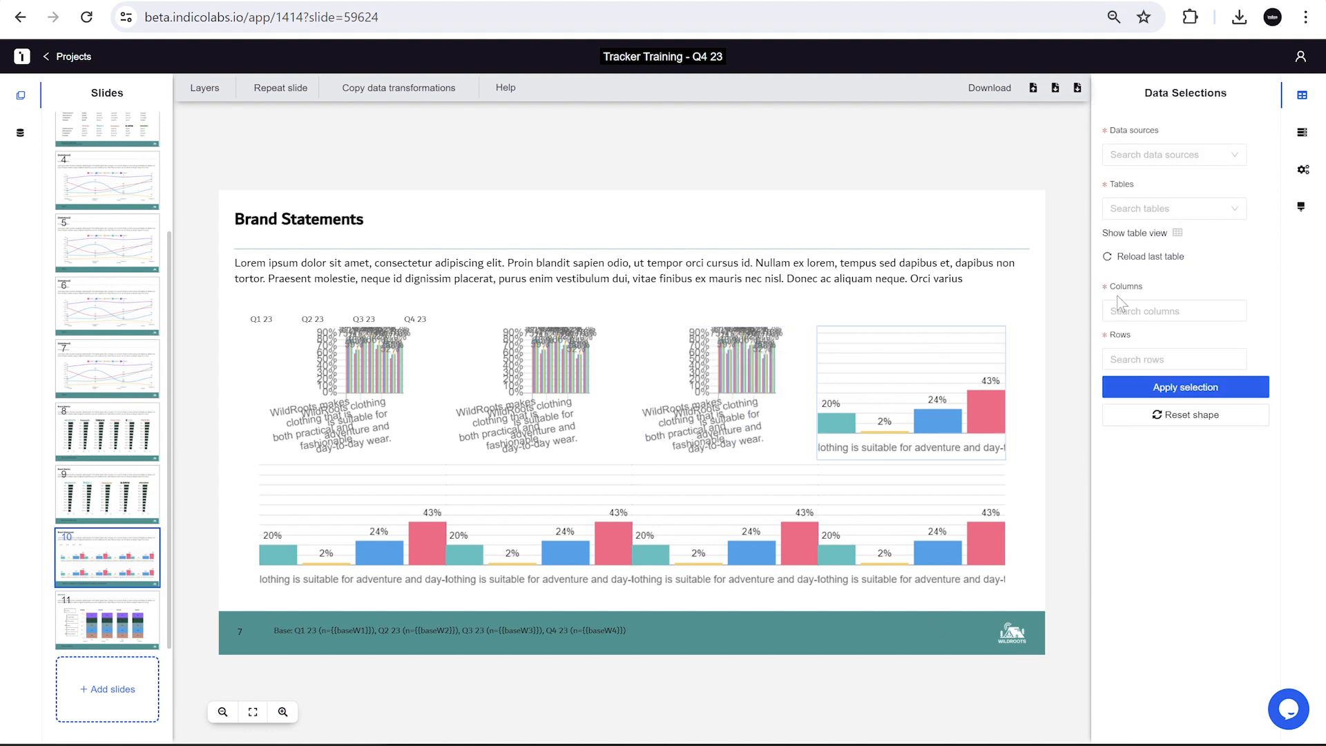
click(1177, 233)
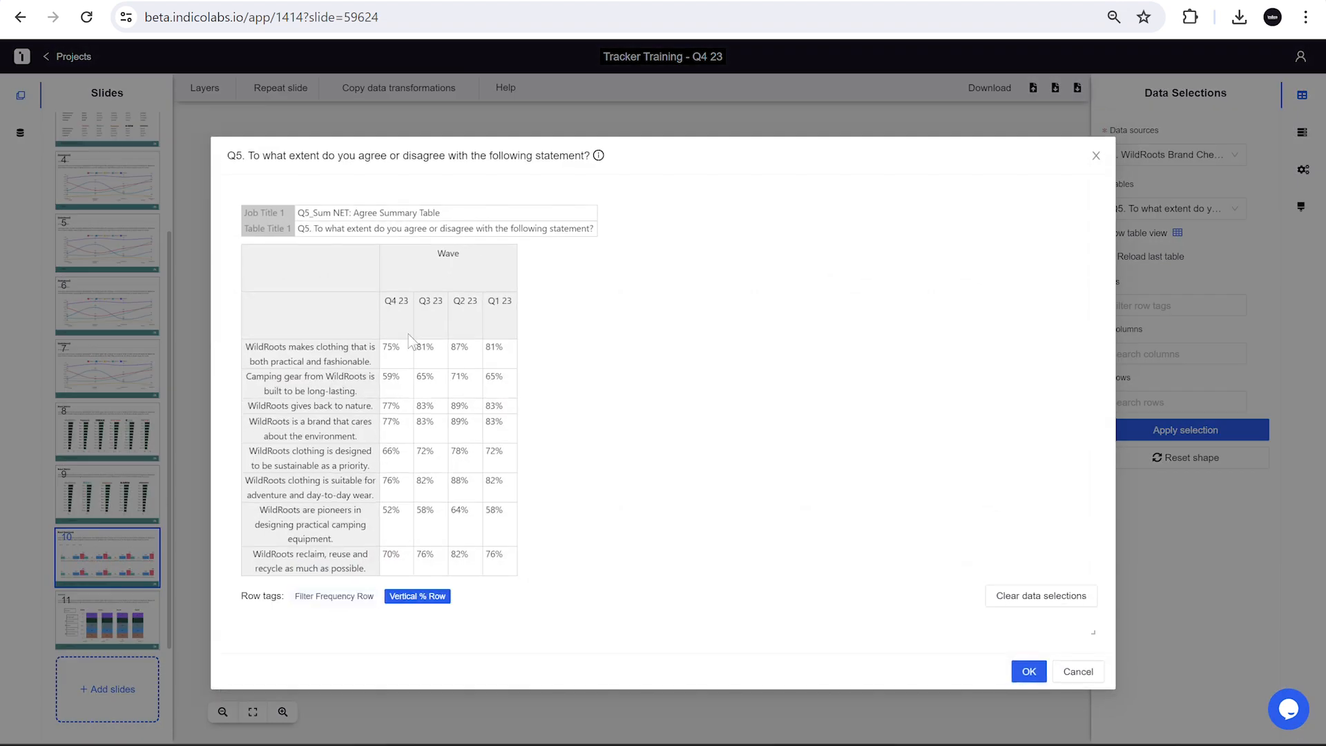
drag(398, 352, 500, 561)
click(1029, 656)
Link the second and third lower-row charts to all Vertical % values of the Q5 table
click(561, 540)
click(1128, 258)
click(417, 599)
drag(398, 352, 500, 561)
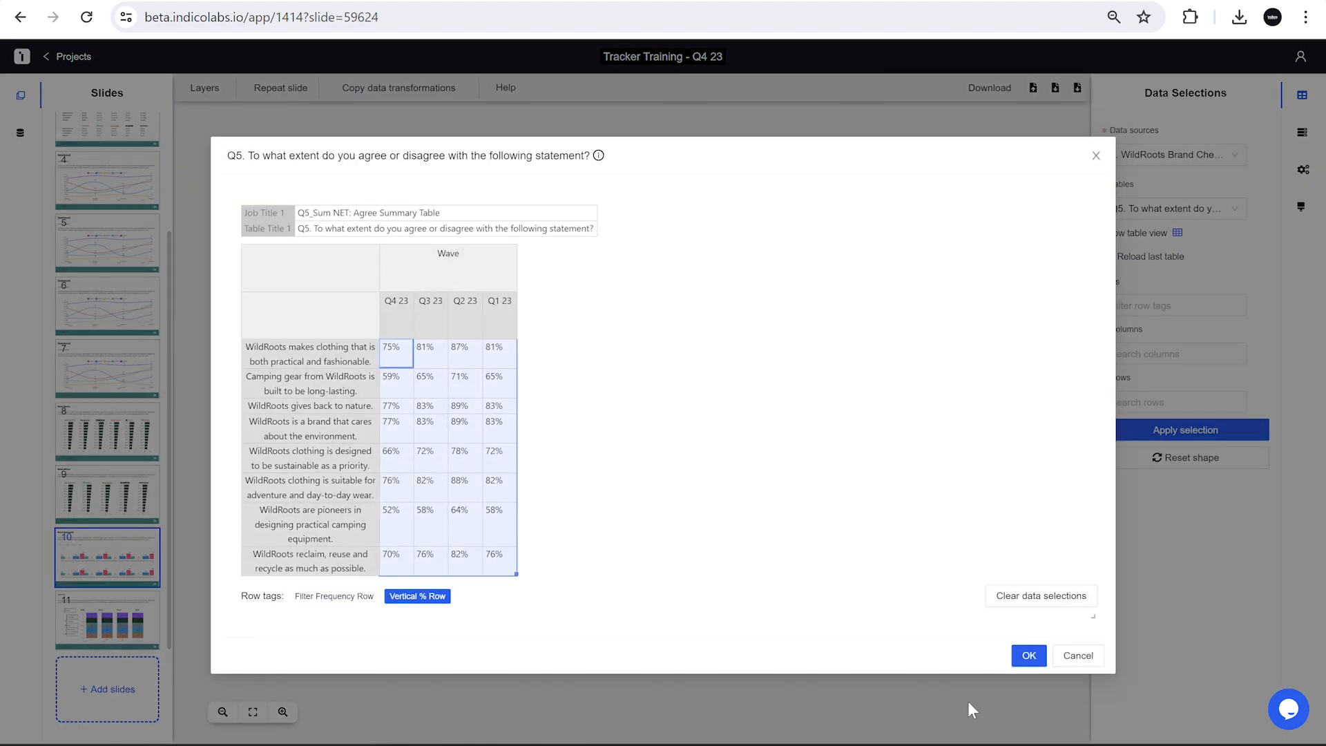
click(1029, 655)
click(746, 539)
click(1149, 257)
click(1177, 234)
click(359, 599)
drag(398, 352, 500, 561)
click(1029, 657)
Link the last lower-row chart to the Q5 table's Vertical % rows for all four waves
click(915, 539)
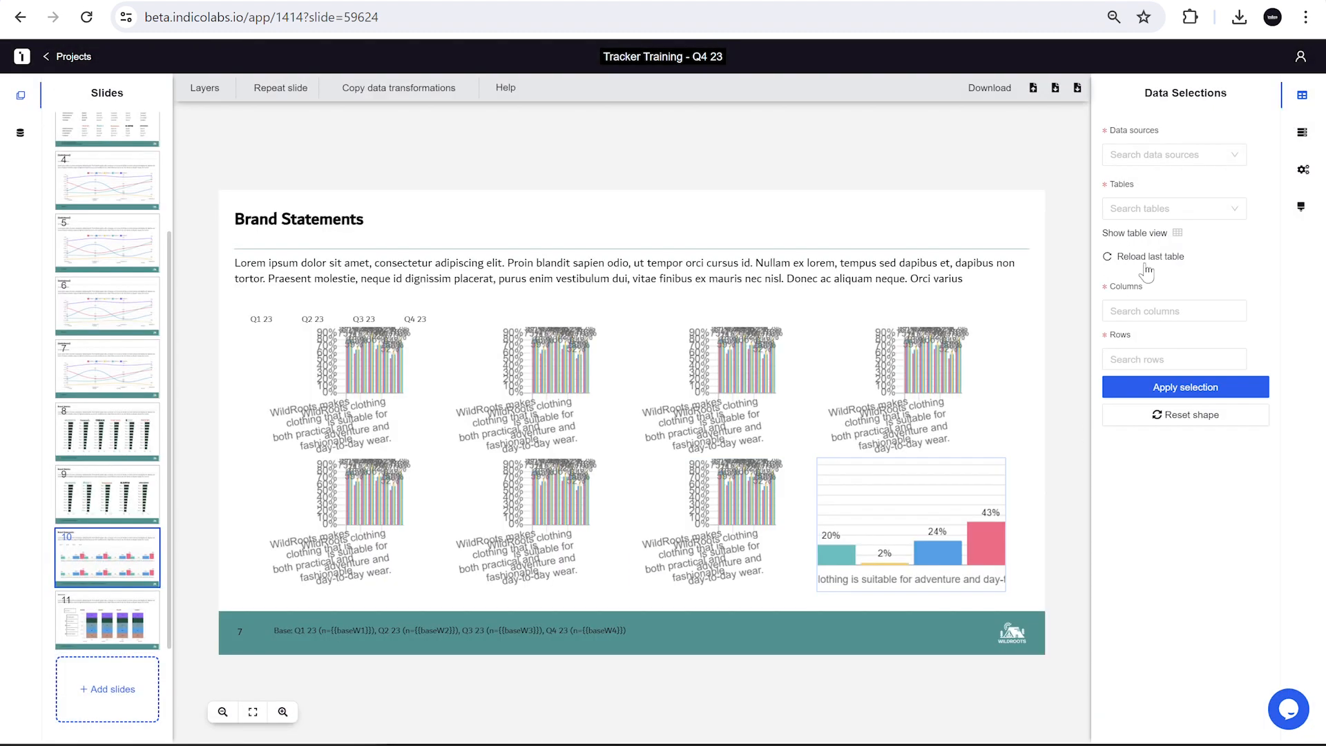
click(1146, 258)
click(1176, 234)
click(399, 601)
drag(397, 352, 500, 561)
click(1029, 657)
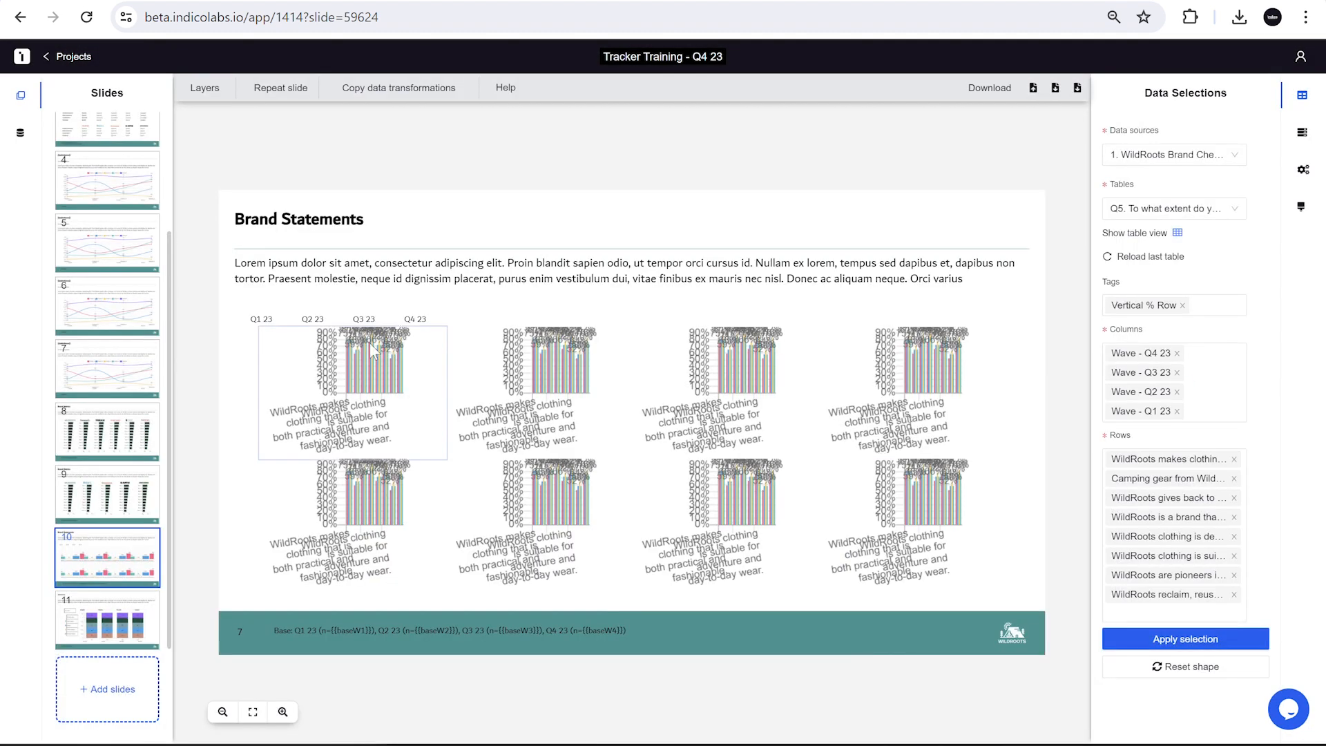
Add a Filter by text search to the first upper-row chart, keeping rows whose labels start with "WildRoots makes clothing"
click(1304, 141)
click(1166, 136)
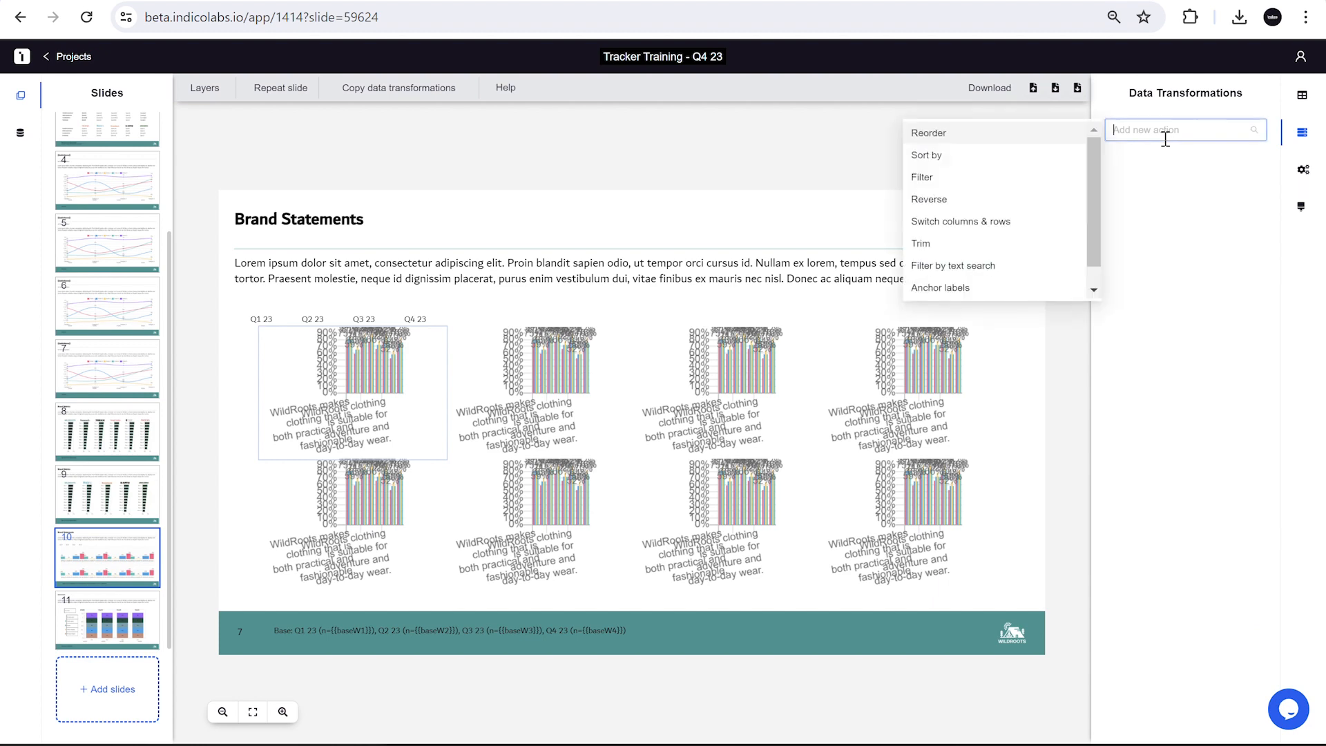
scroll(1024, 228, down, 1)
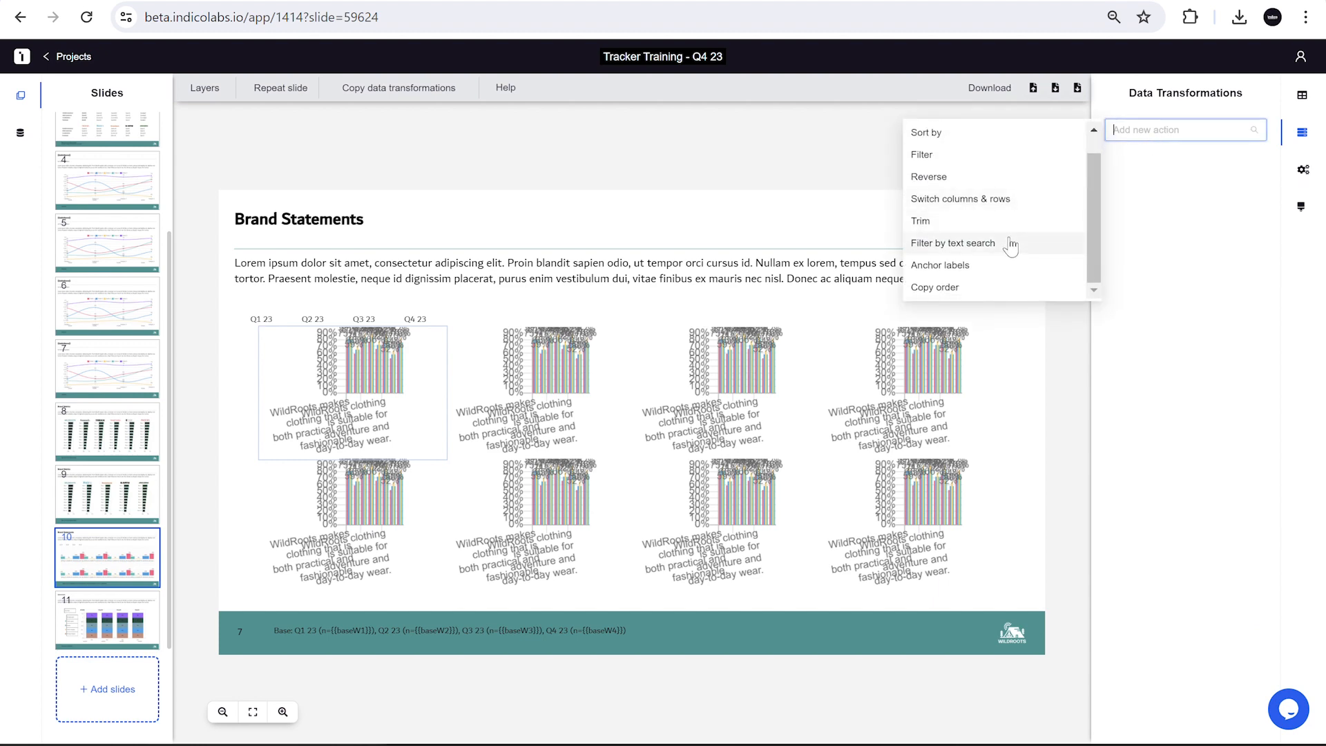
click(1010, 244)
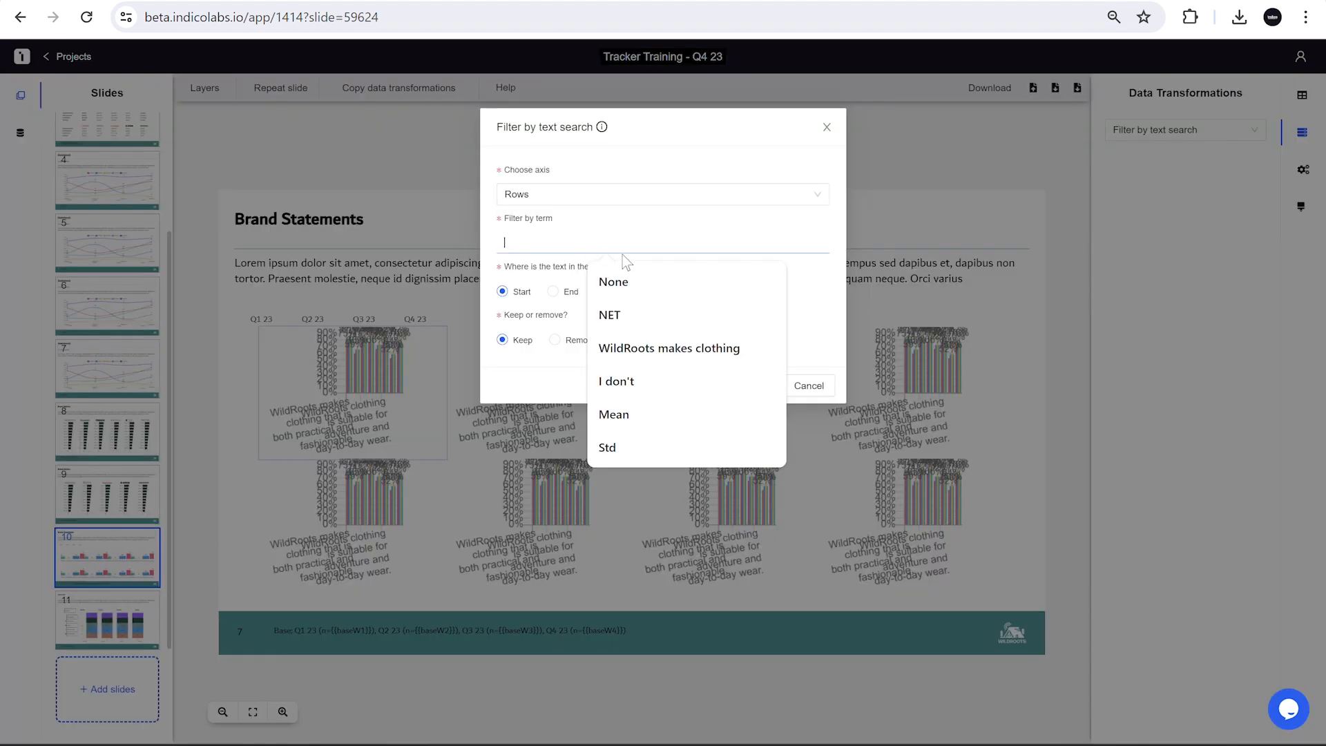
click(676, 316)
click(676, 348)
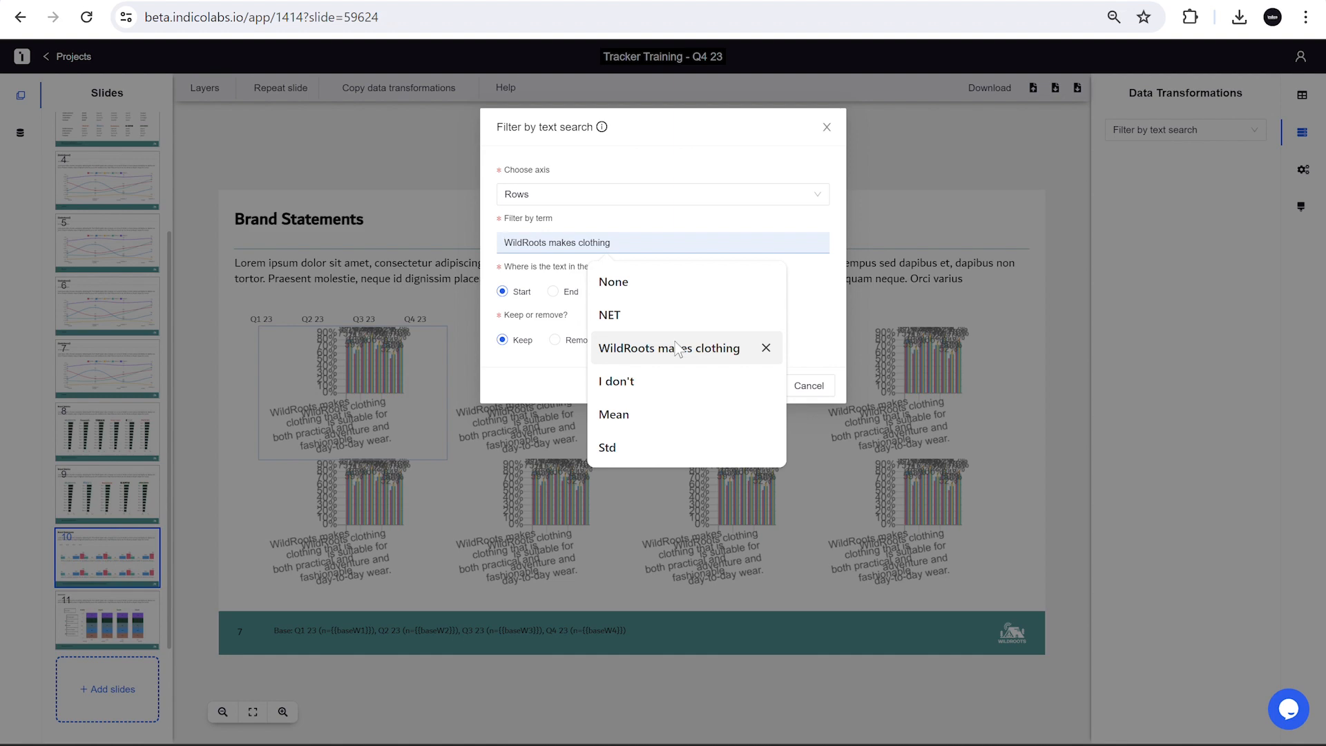
click(817, 355)
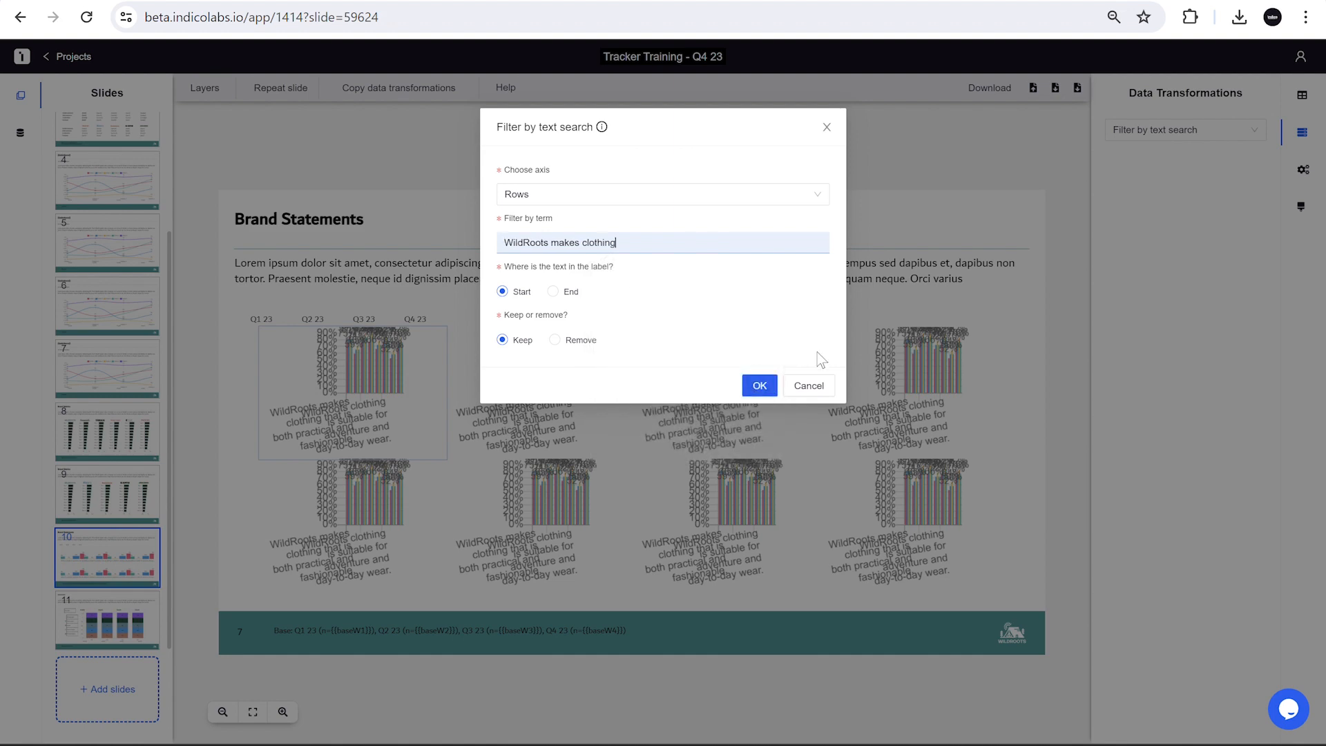
click(754, 394)
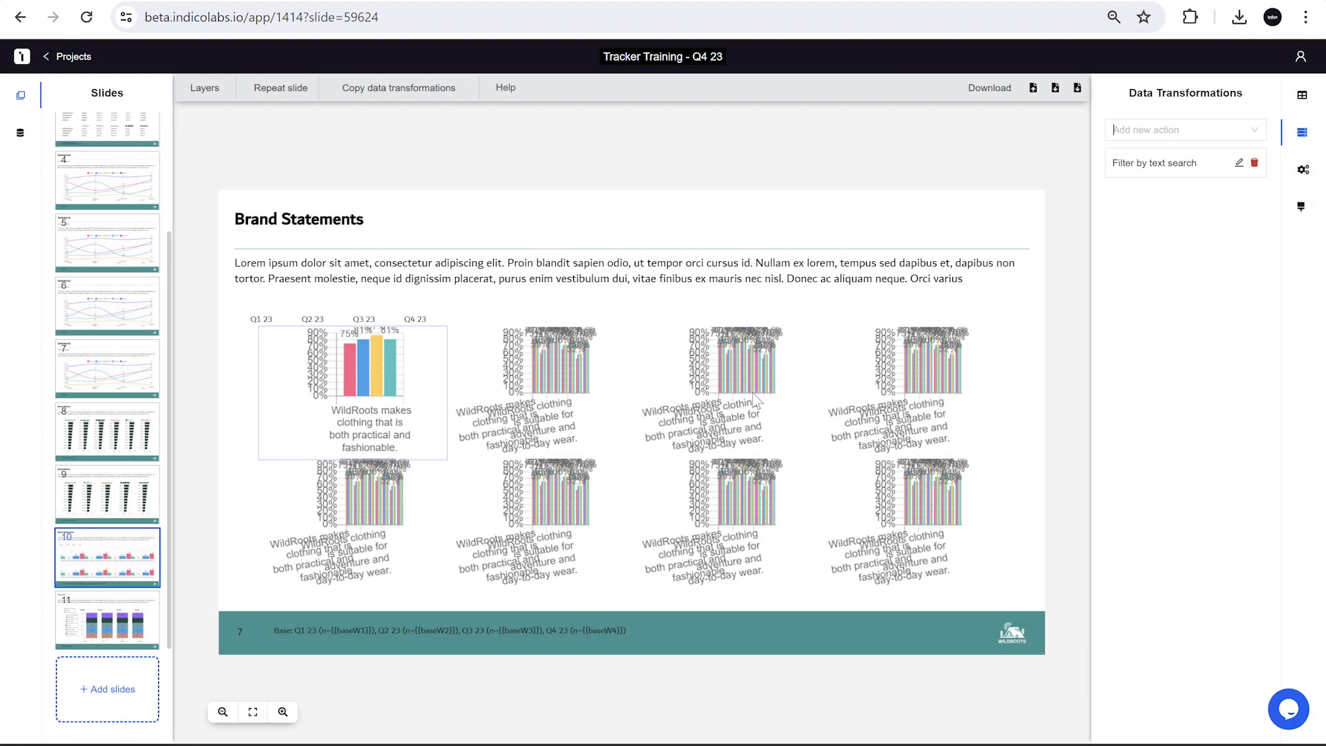
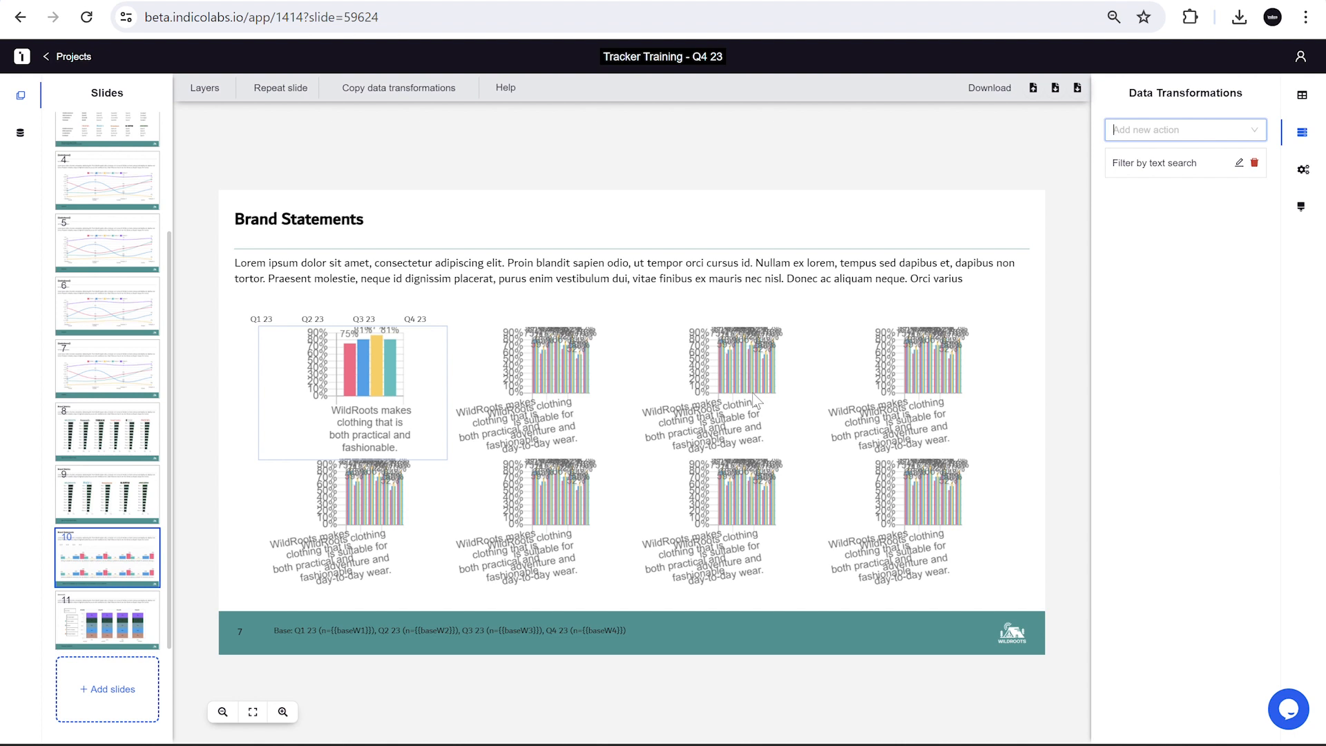
Add a Reverse transformation on the columns of the first upper-row chart
click(1180, 132)
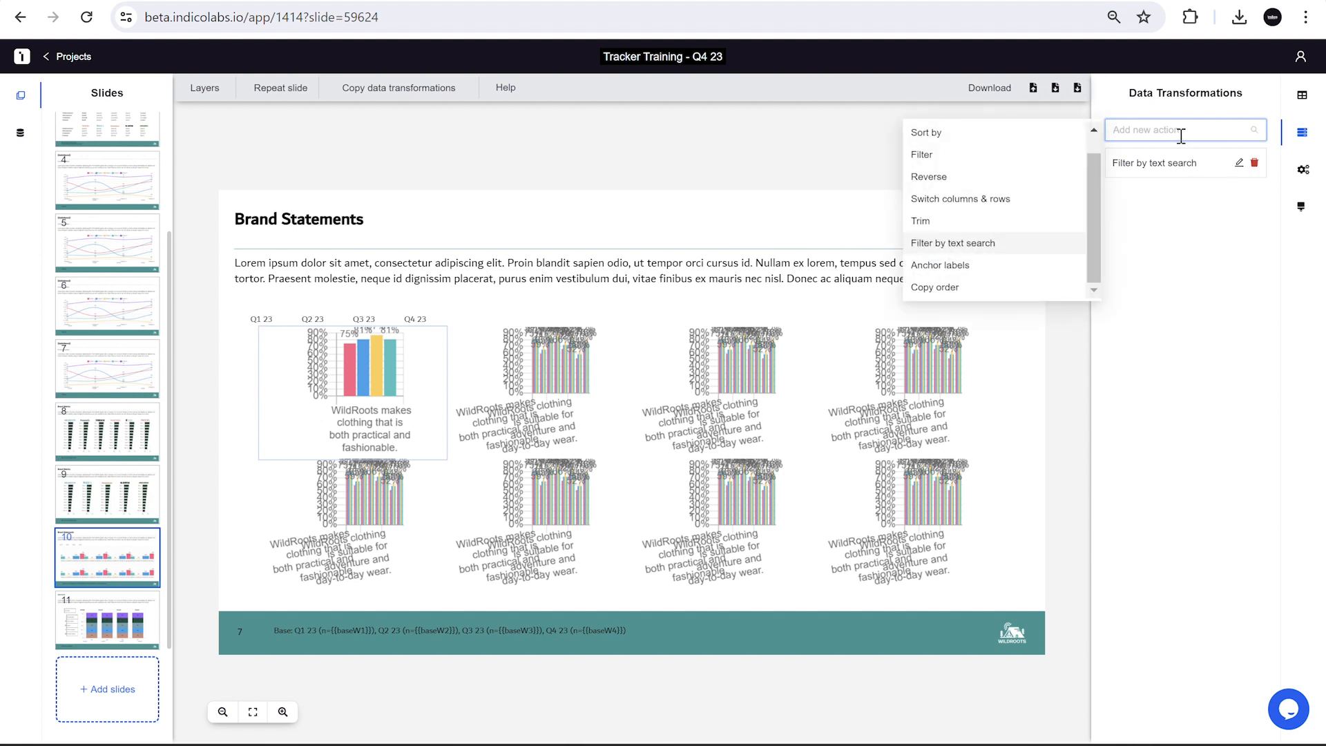
click(1057, 182)
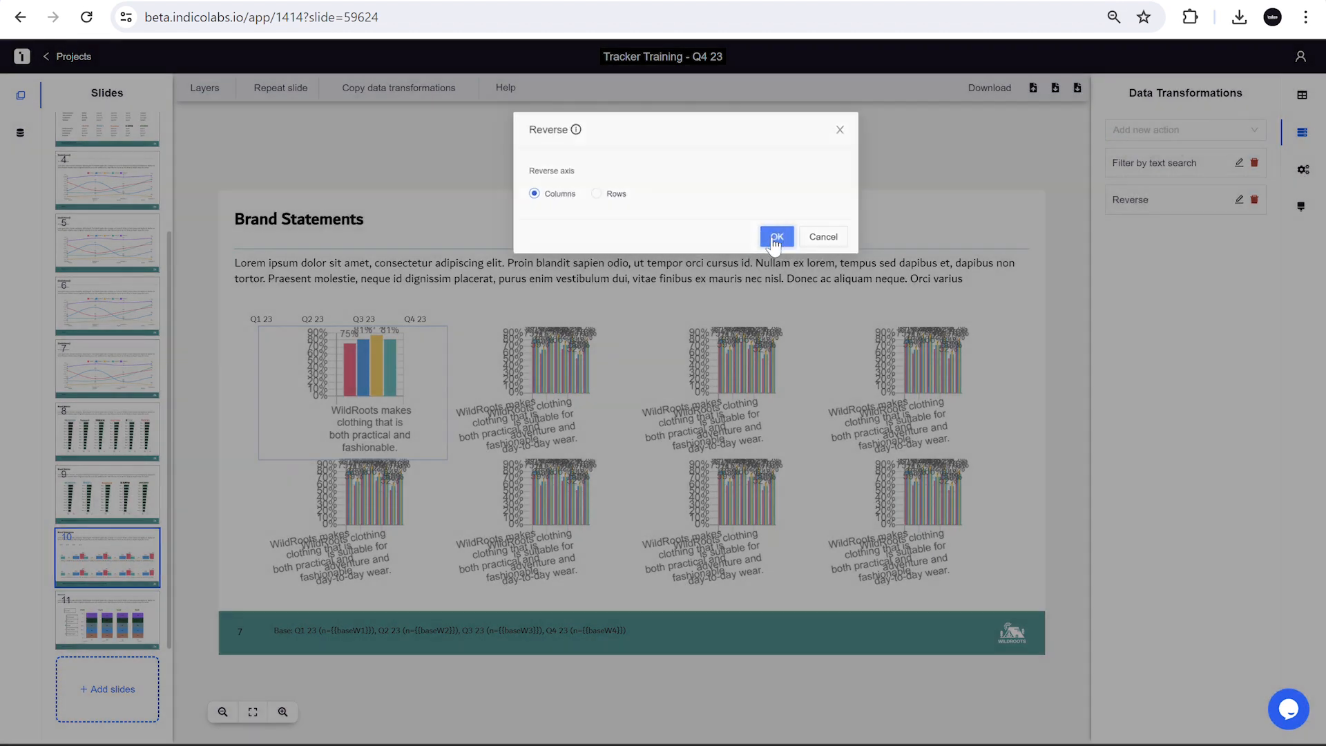
click(775, 238)
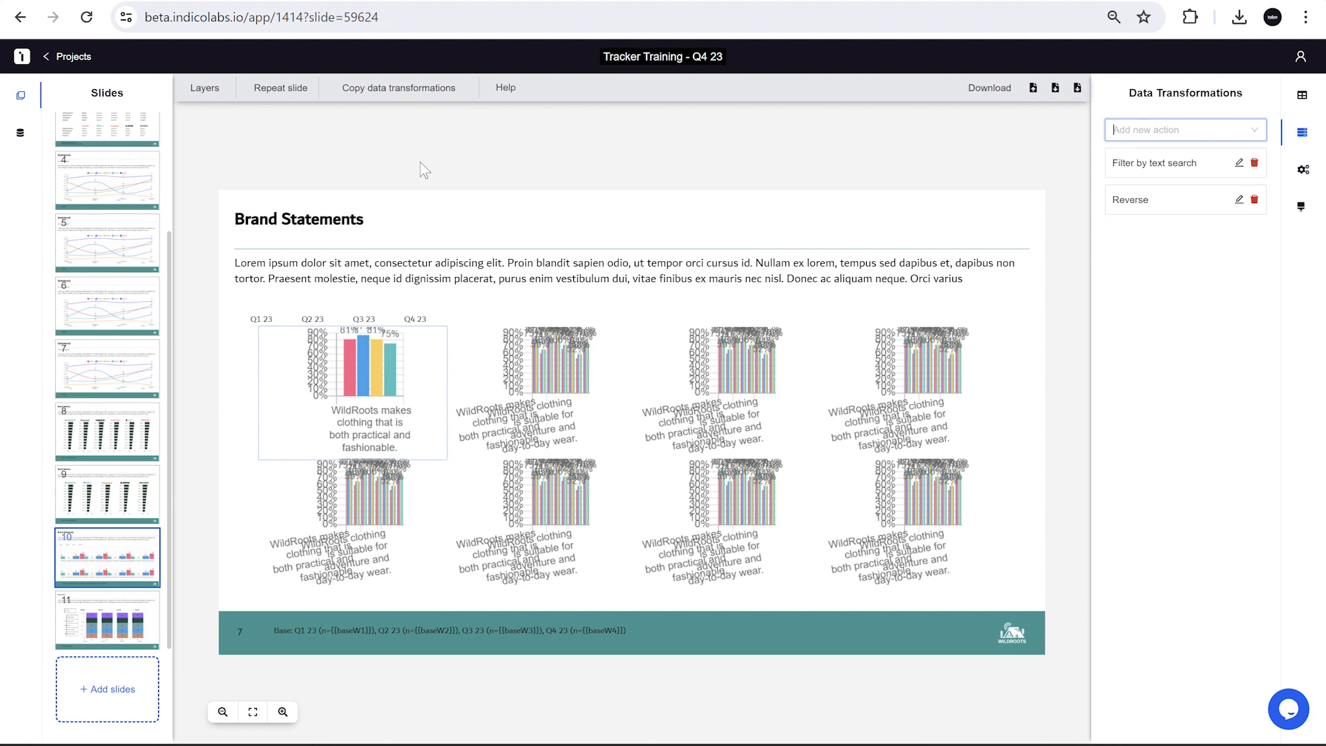
Copy the first chart's data transformations to the second and third charts in the upper row
click(193, 397)
click(331, 390)
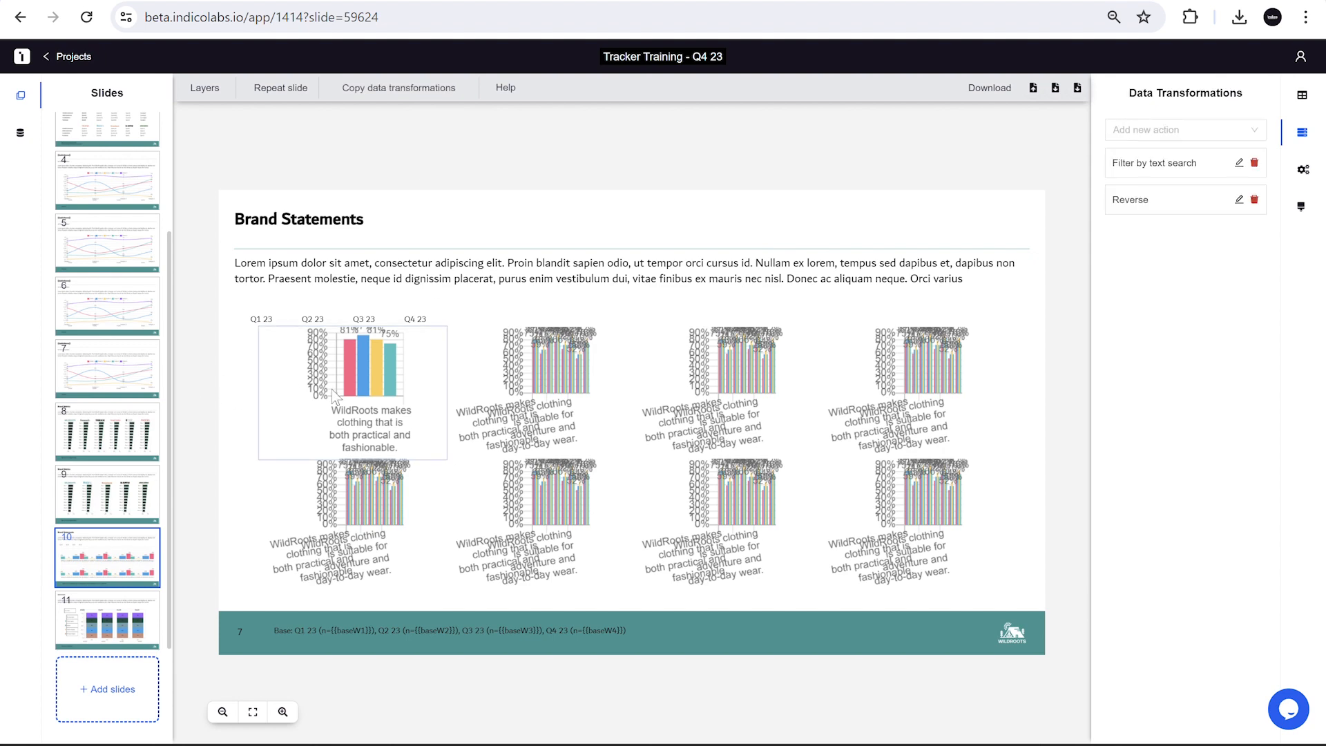
click(407, 102)
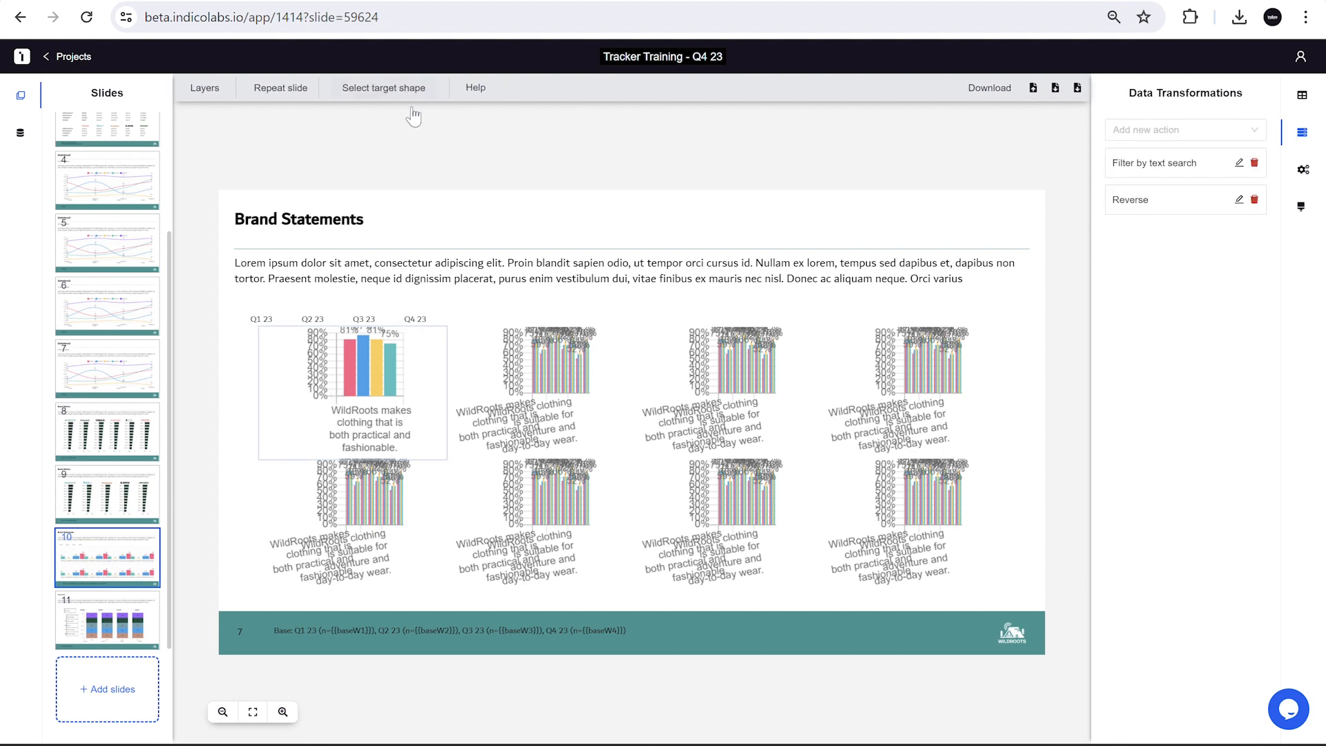
click(536, 352)
click(756, 224)
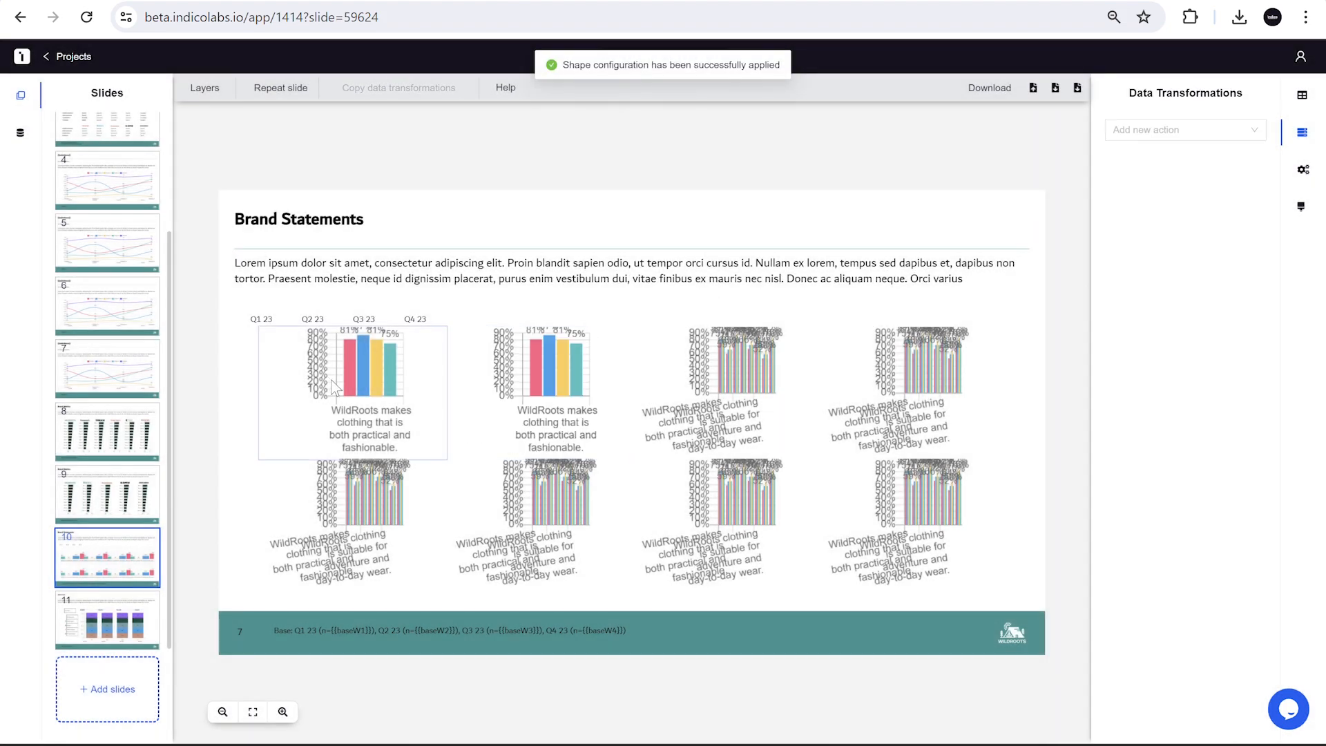
click(733, 381)
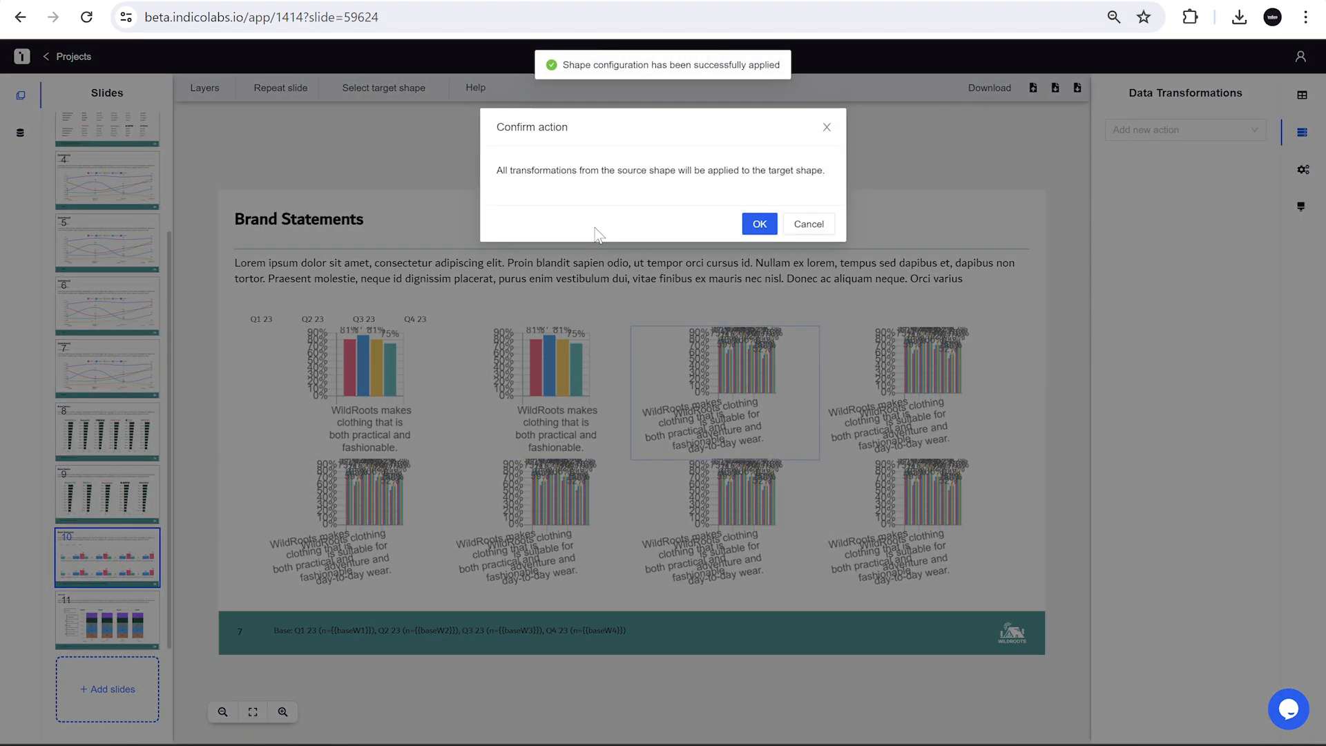
click(759, 223)
Copy the first chart's data transformations to the fourth chart in the upper row
click(363, 356)
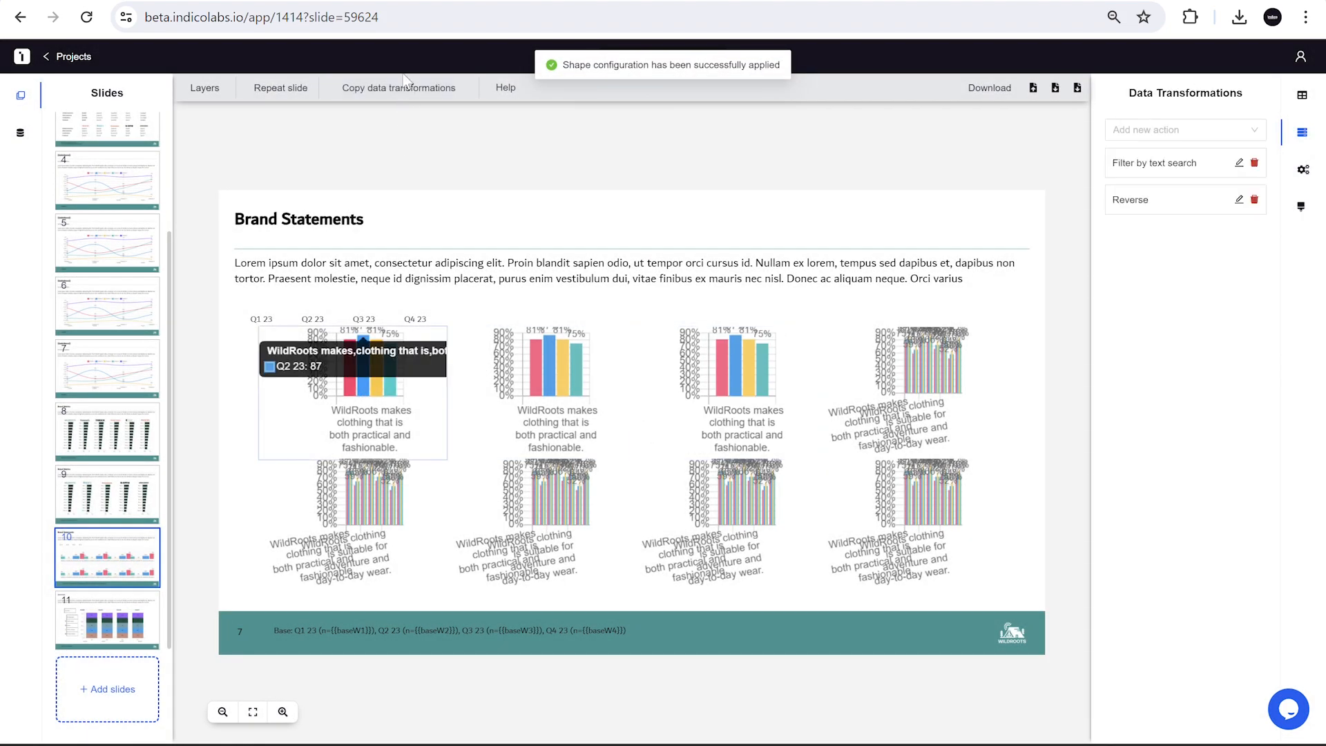
click(401, 88)
click(911, 367)
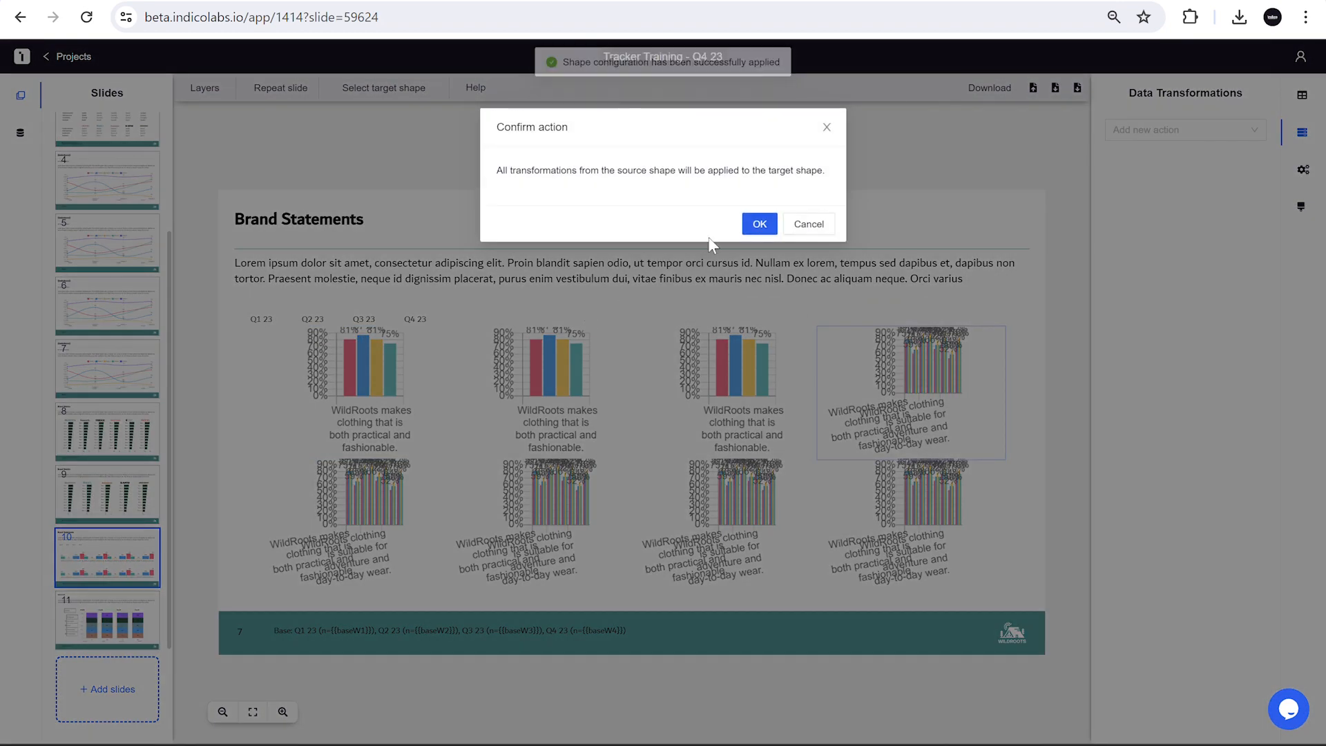
click(759, 224)
Copy the first upper-row chart's data transformations to the first lower-row chart, then reselect the source chart
click(373, 383)
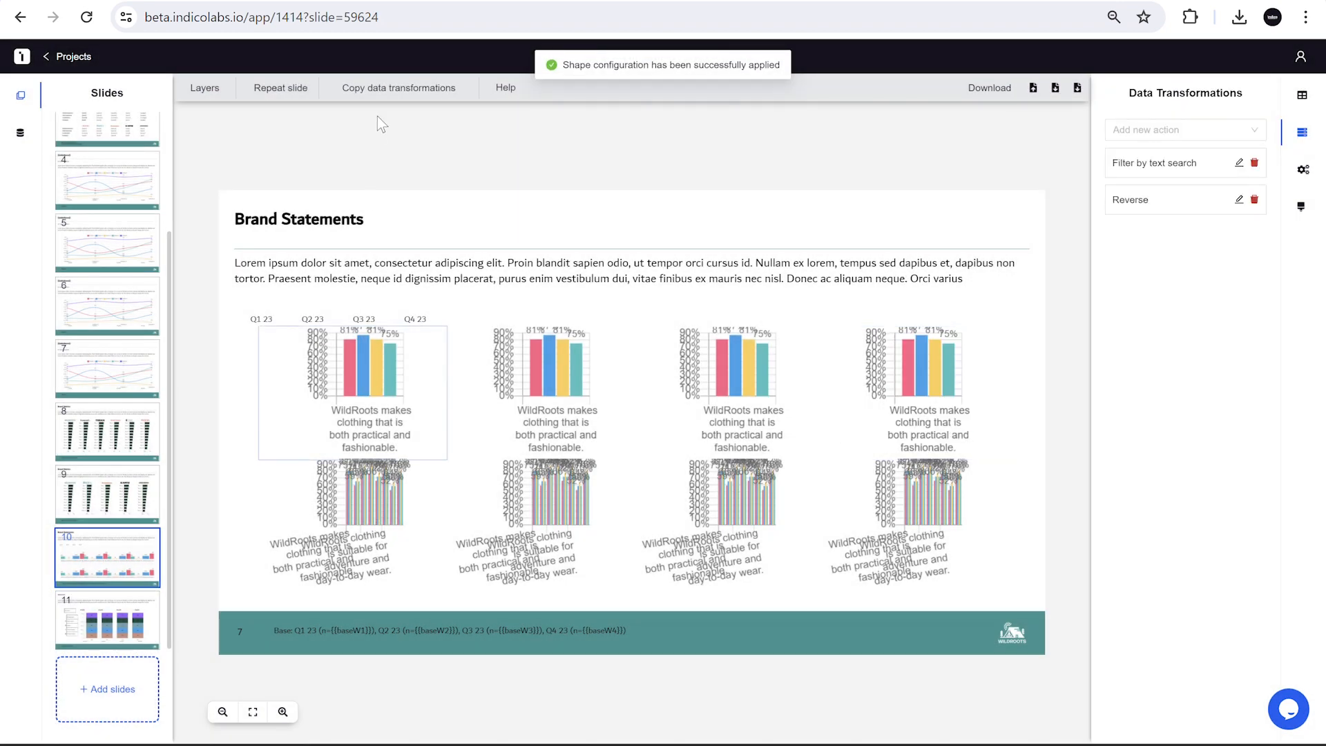
click(379, 96)
click(364, 487)
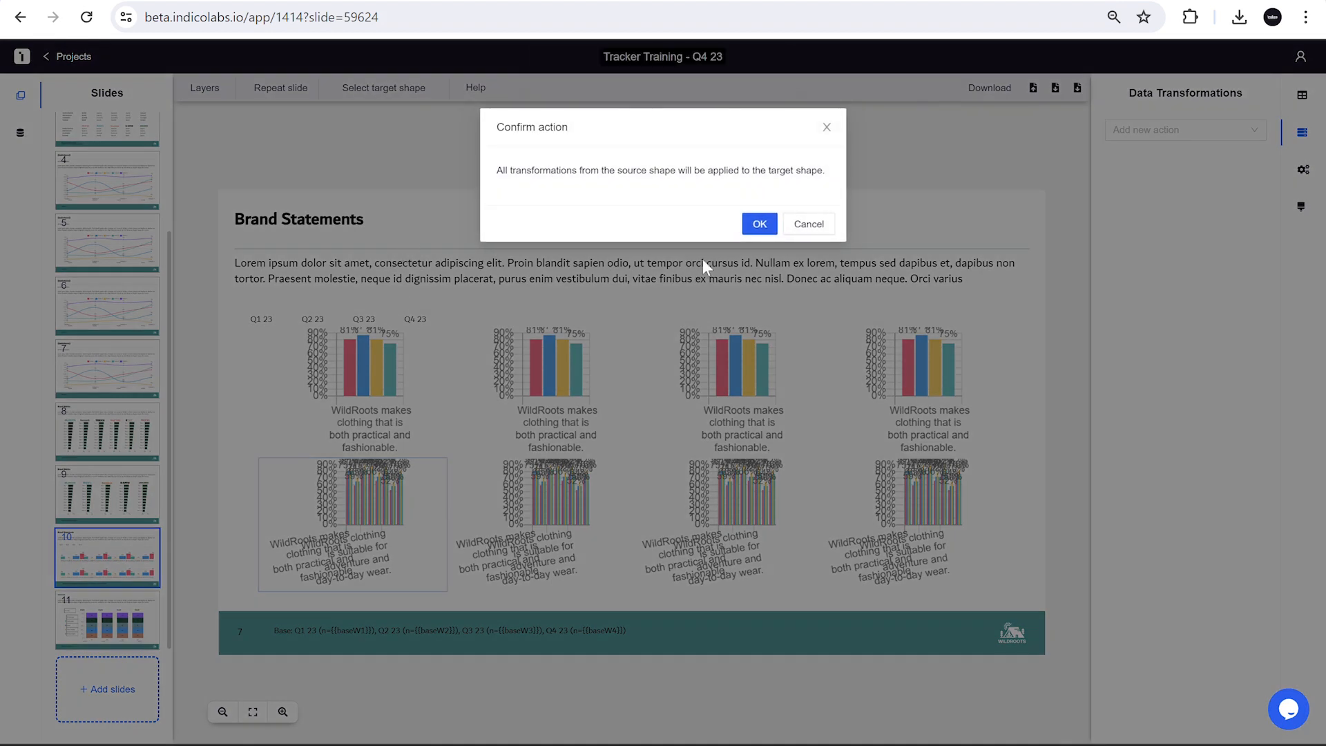
click(758, 223)
click(428, 412)
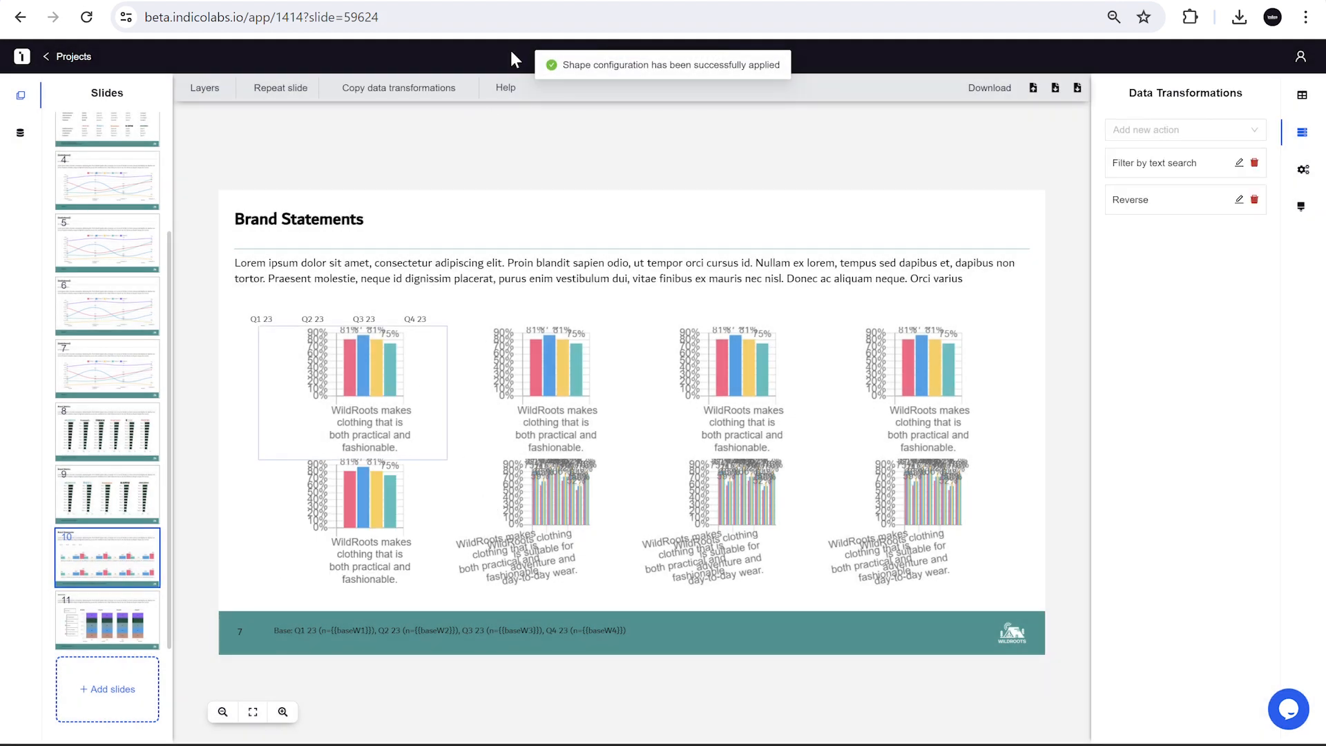
Copy the first upper-row chart's data transformations to the second and third charts in the lower row
click(427, 100)
click(532, 490)
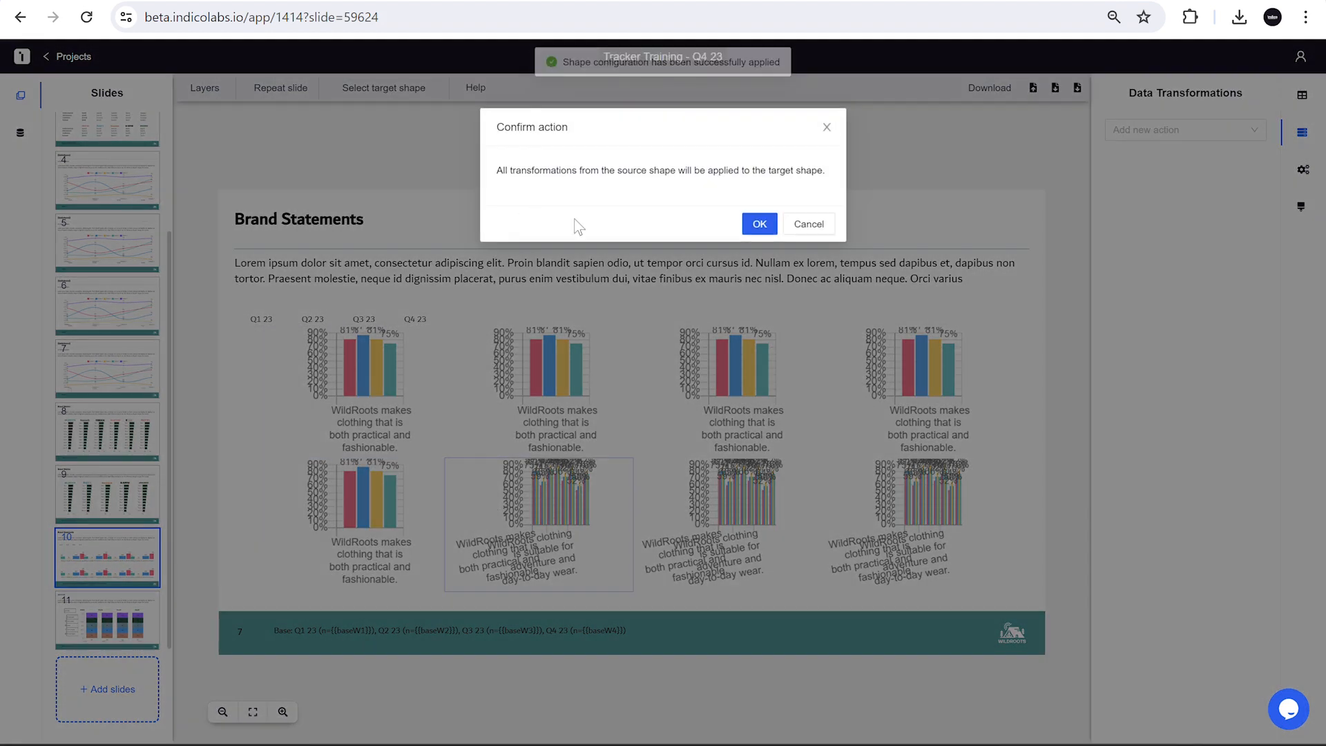
click(759, 224)
click(367, 375)
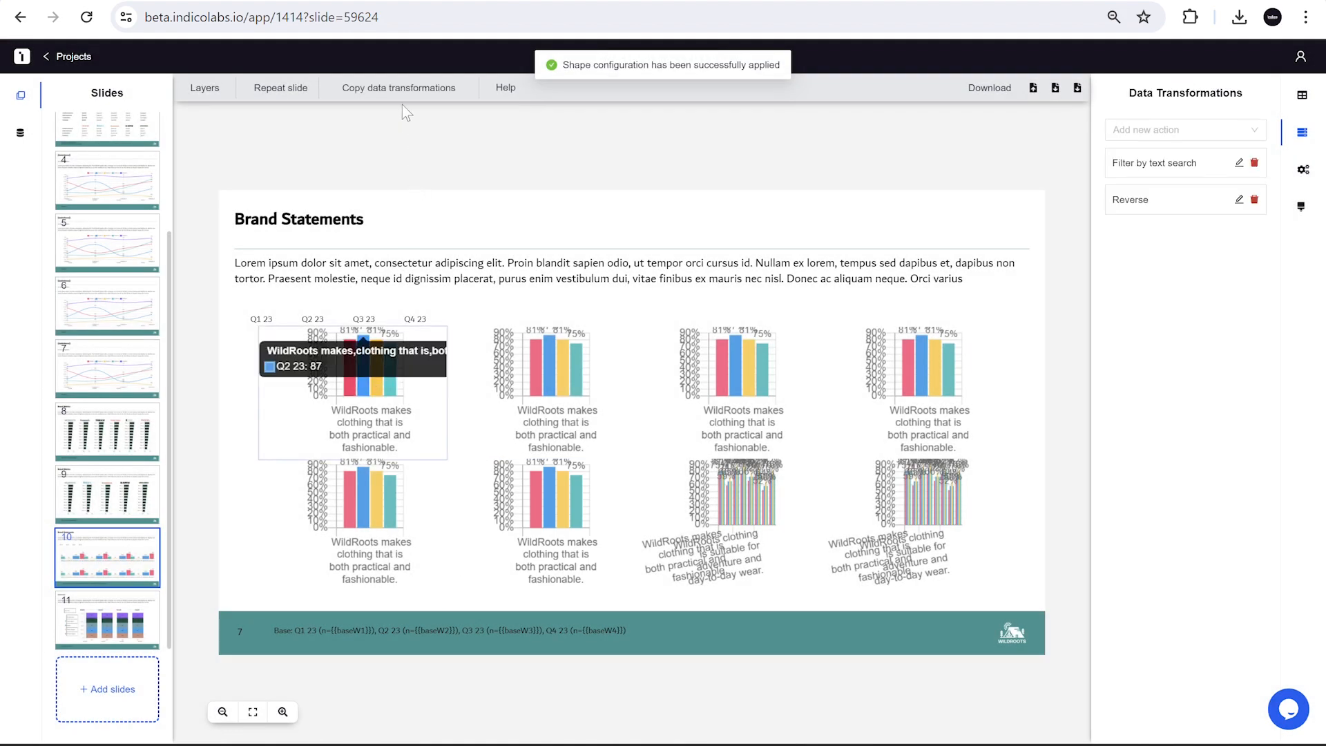
click(401, 99)
click(708, 462)
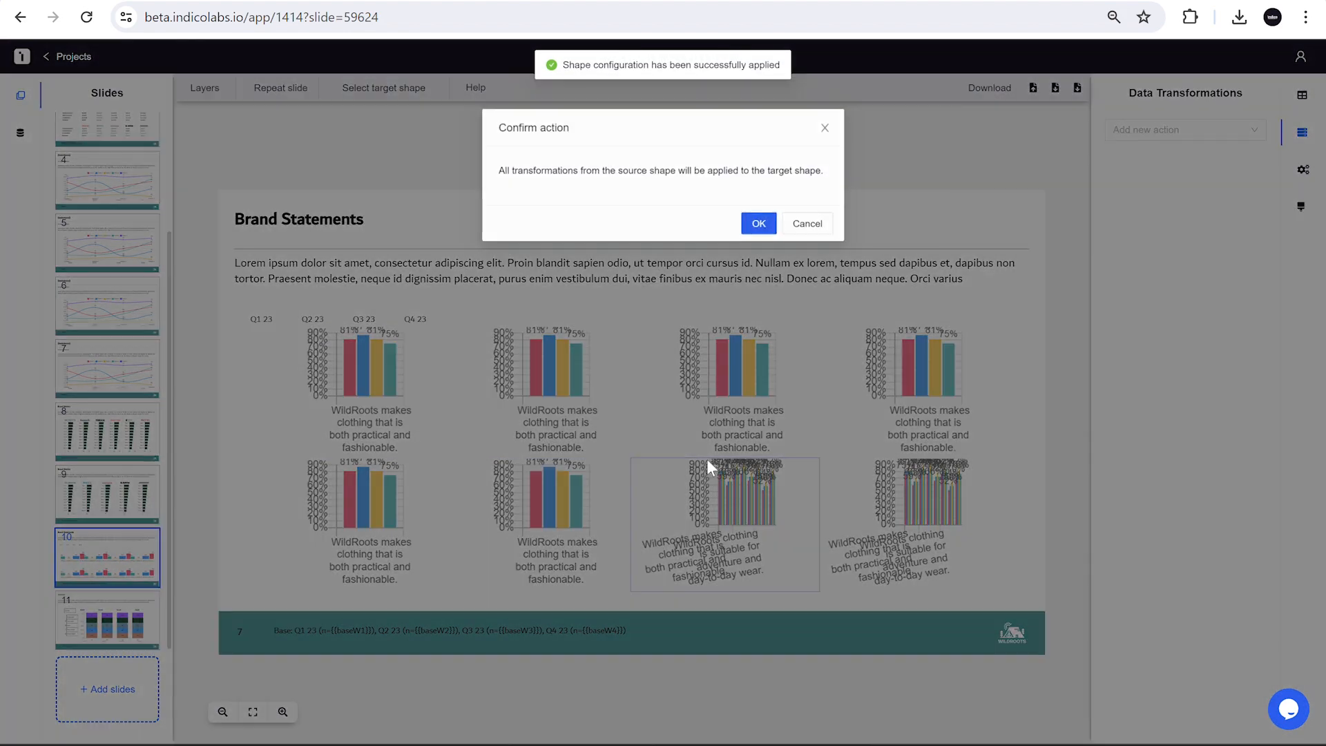
click(759, 224)
Copy the first upper-row chart's data transformations to the fourth chart in the lower row
click(344, 375)
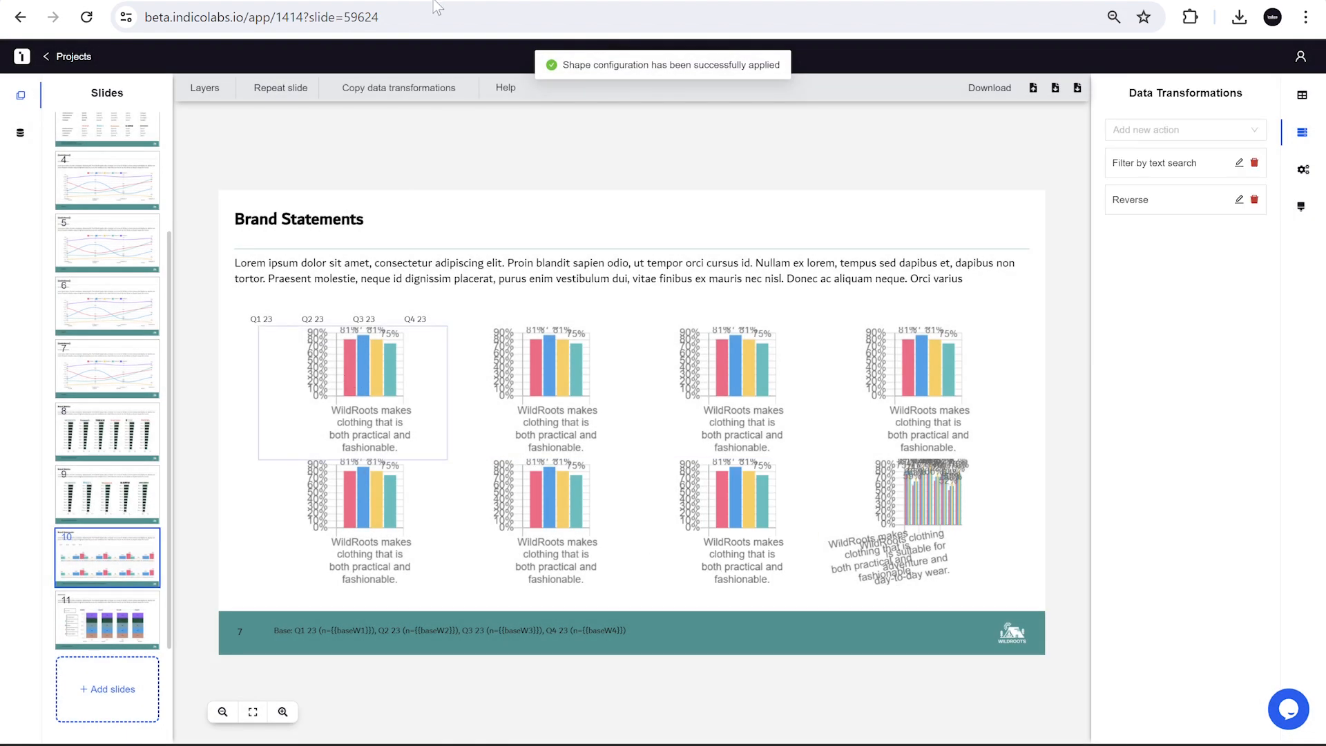
click(409, 96)
click(864, 471)
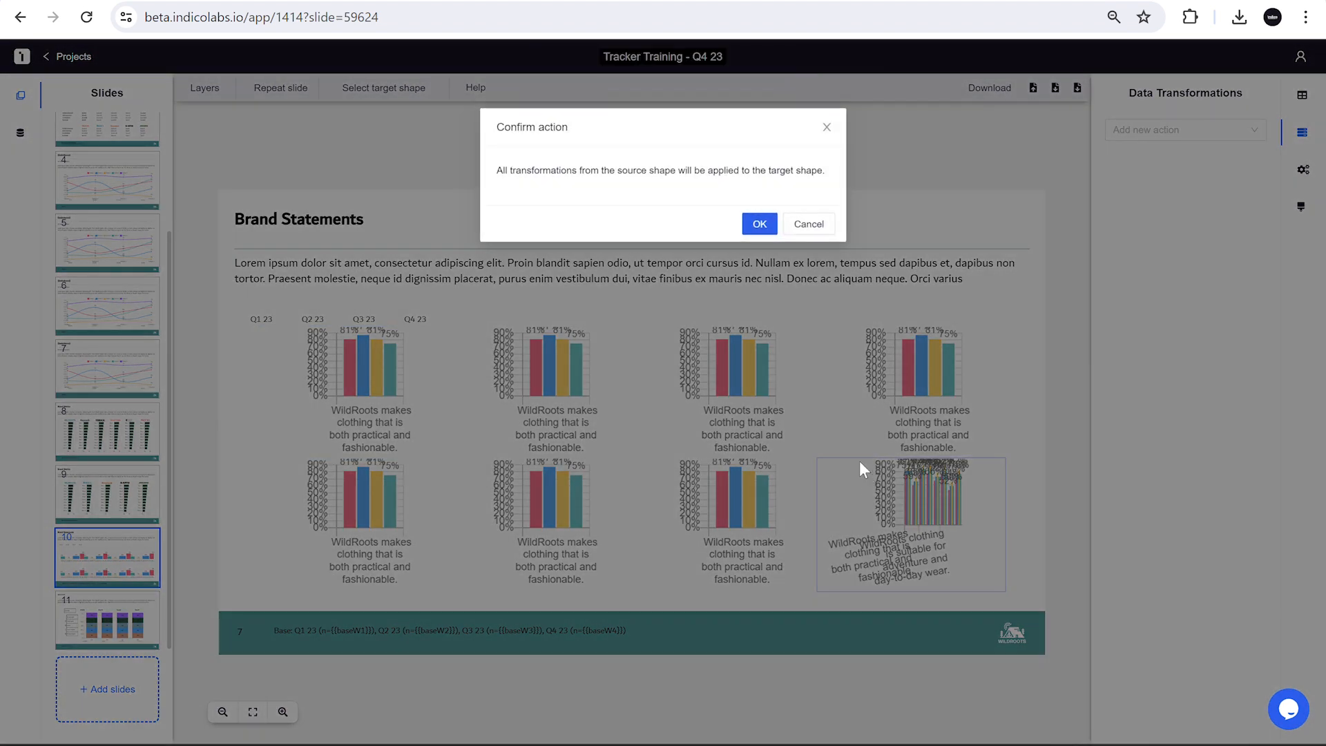
click(759, 224)
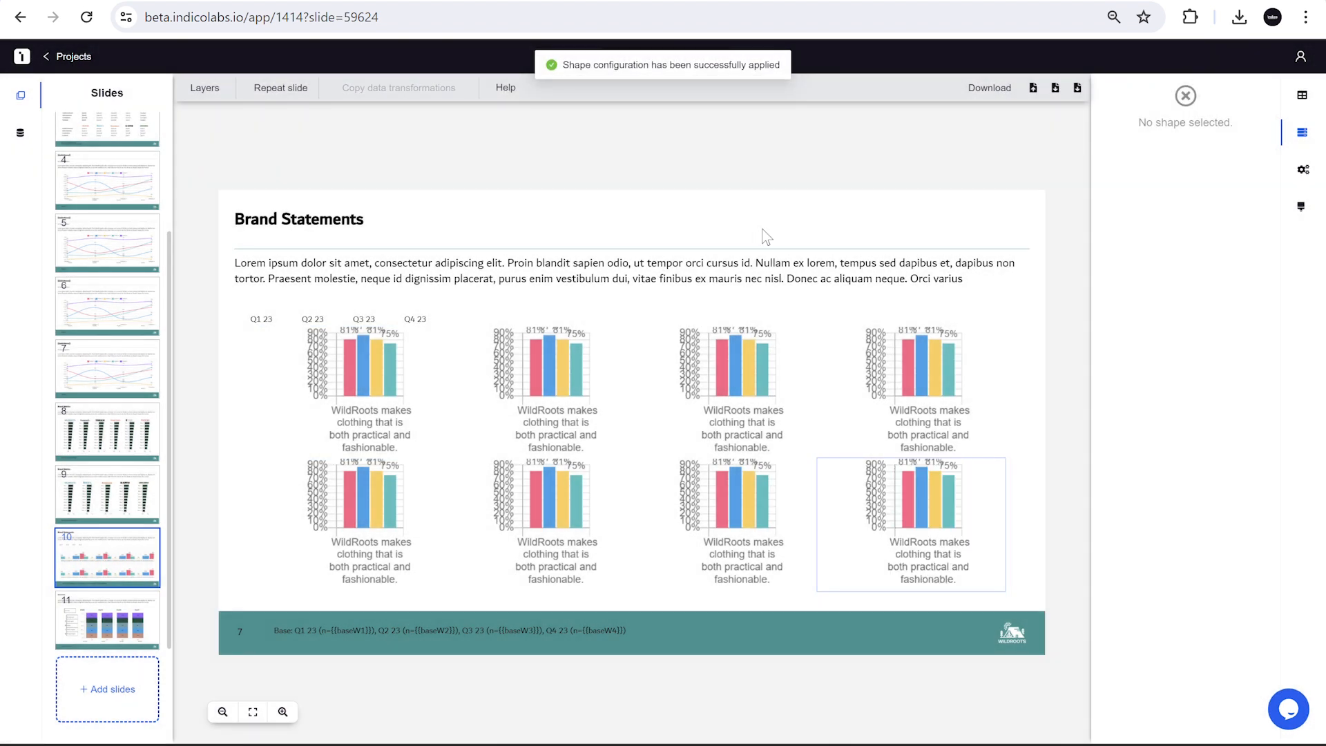
Set the text search filter term of the second upper-row chart to "Camping gear"
click(573, 389)
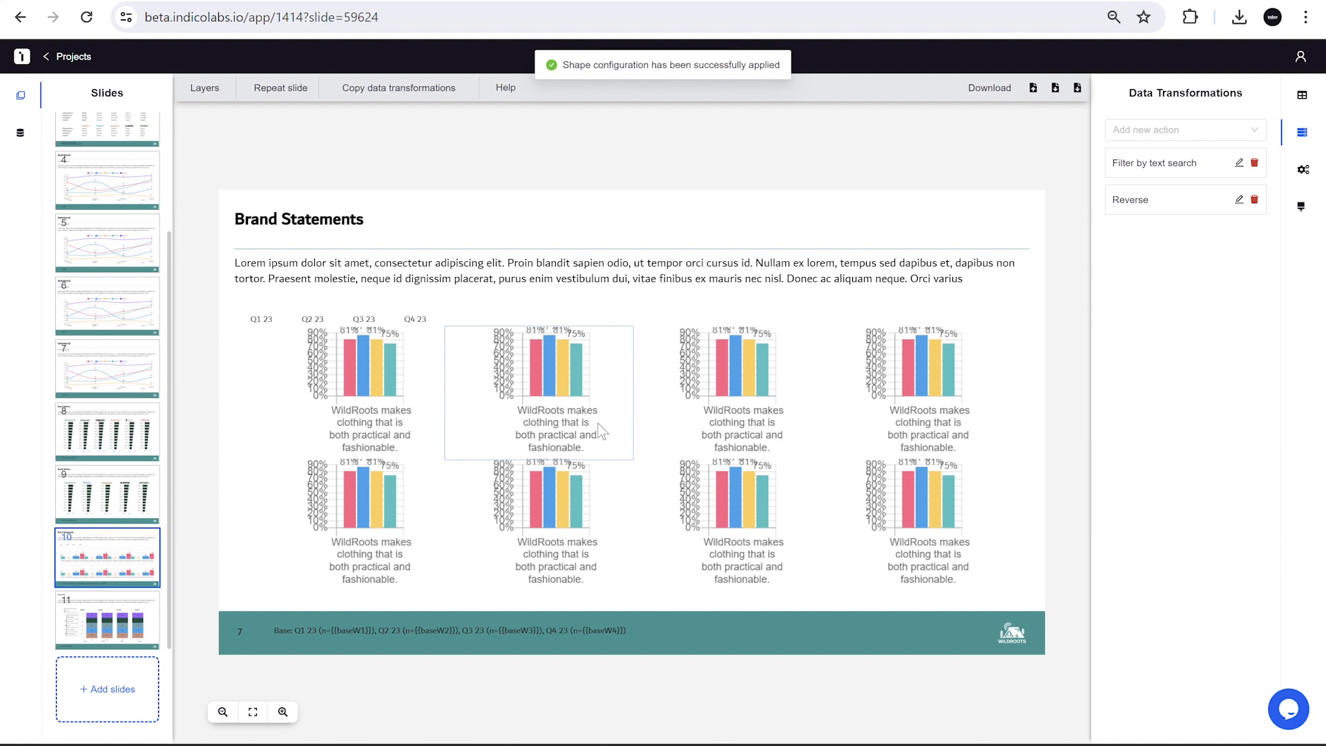
click(1240, 163)
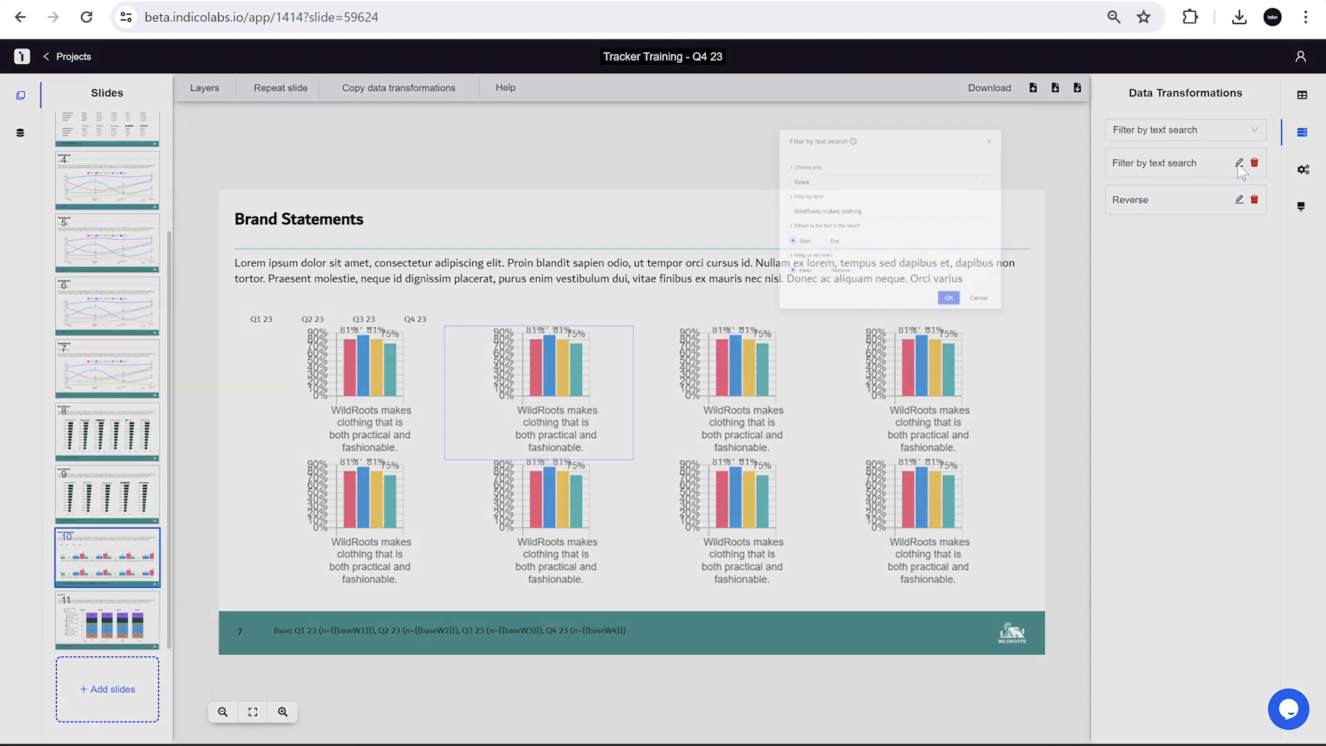
drag(657, 244, 466, 226)
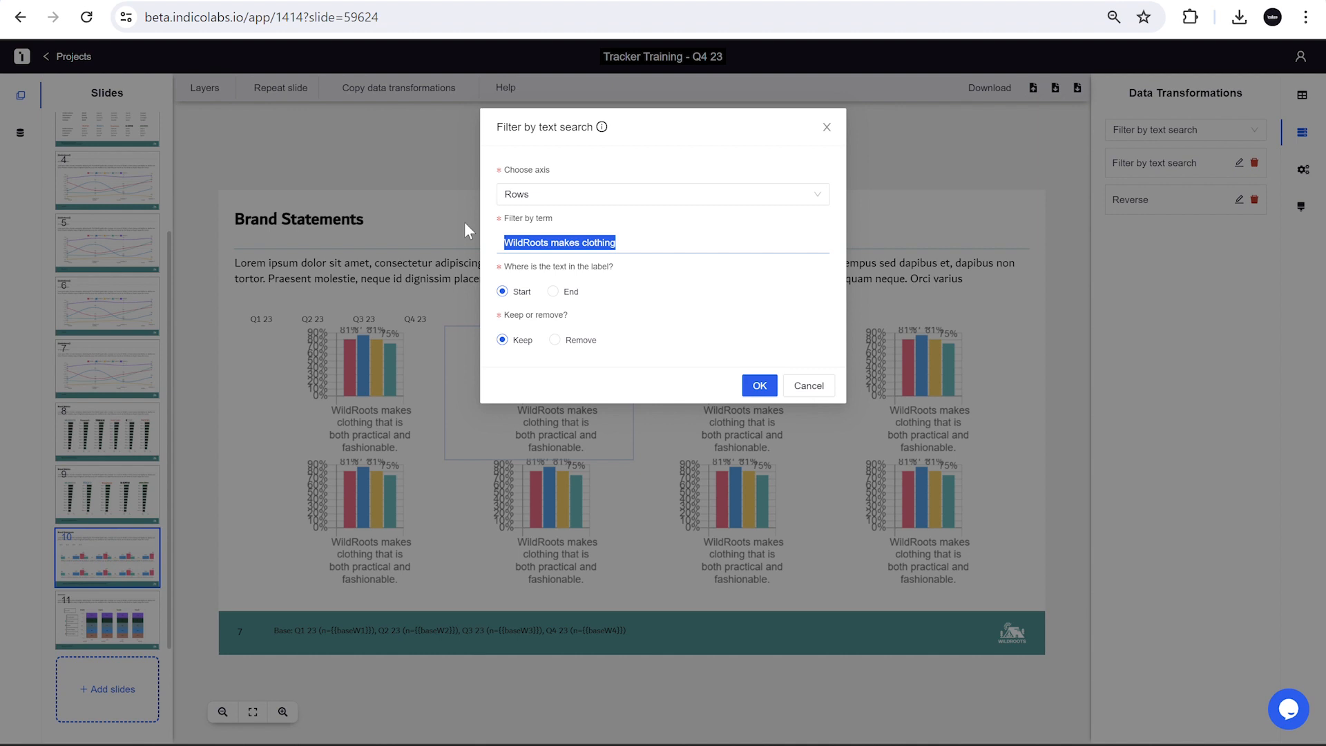
text(Camping gear)
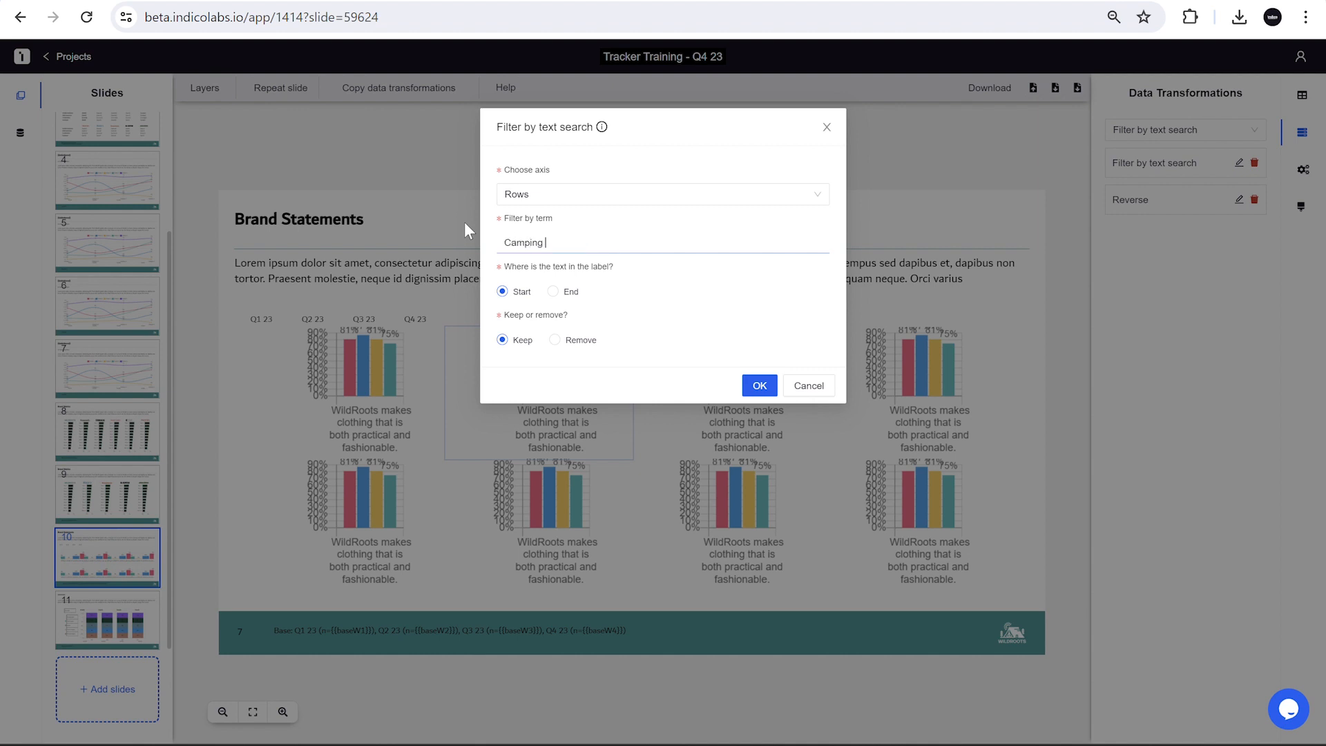
click(760, 386)
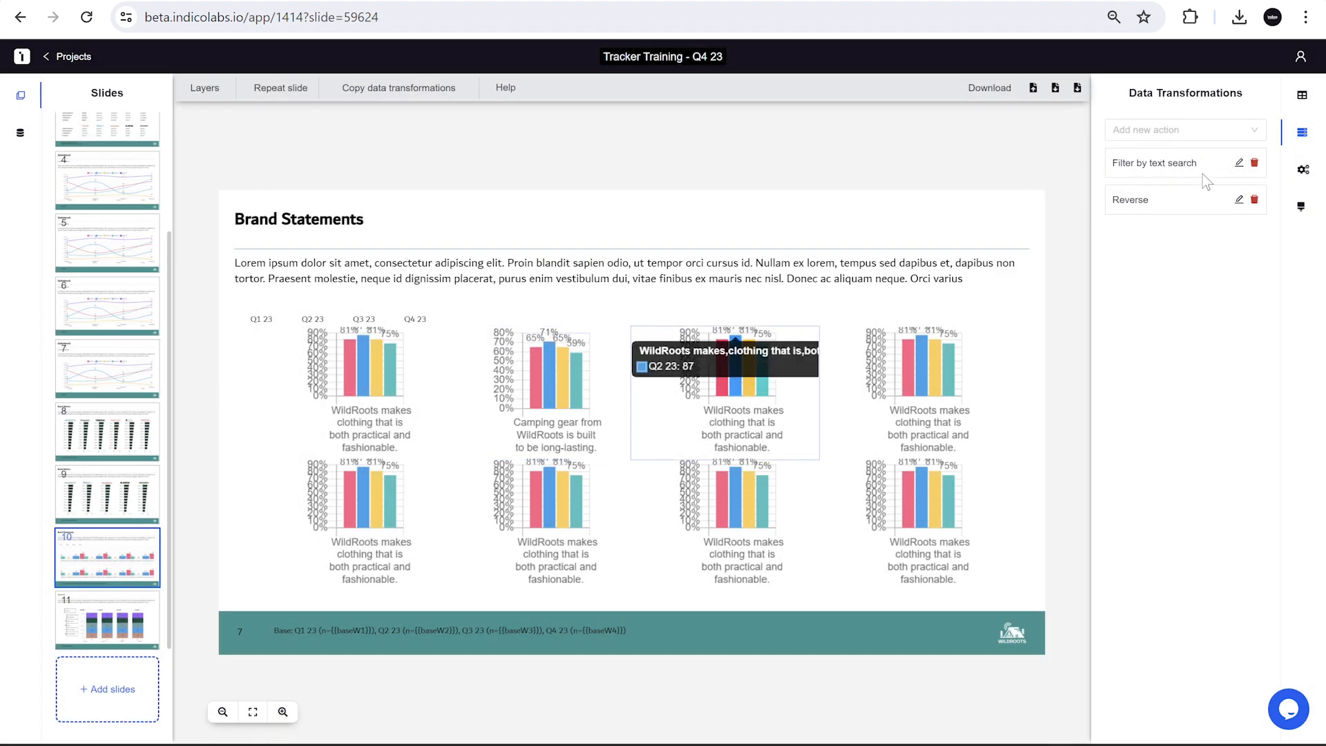
Set the text search filter term of the third upper-row chart to "WildRoots gives back"
click(1239, 164)
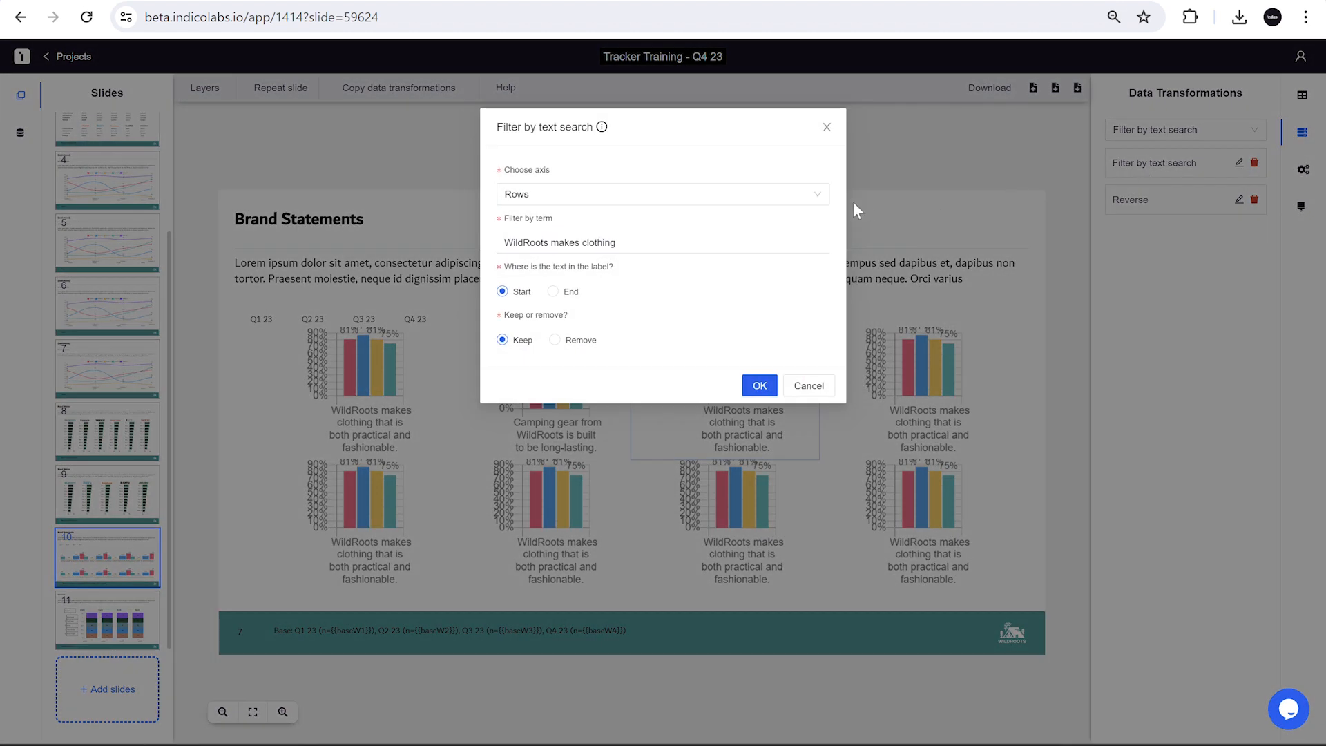
drag(675, 242, 388, 239)
text(Wil)
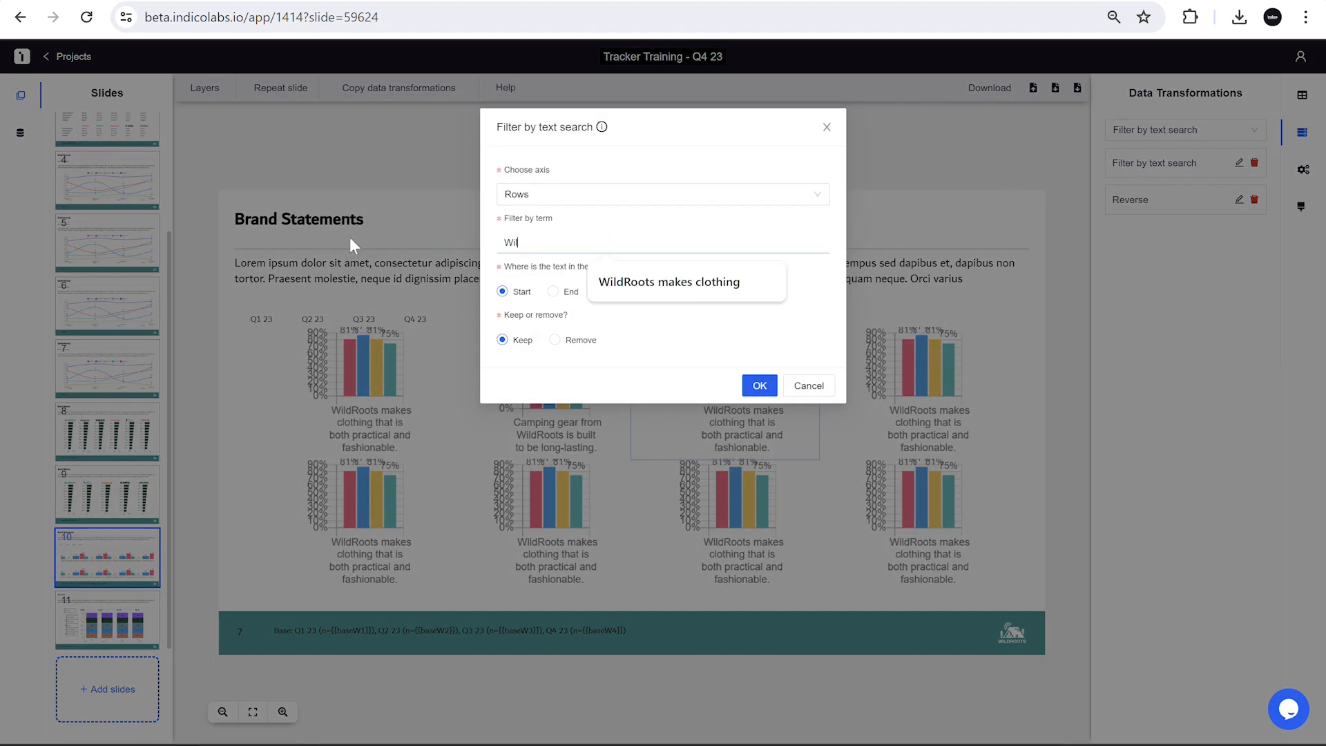
text(dRoots gives back)
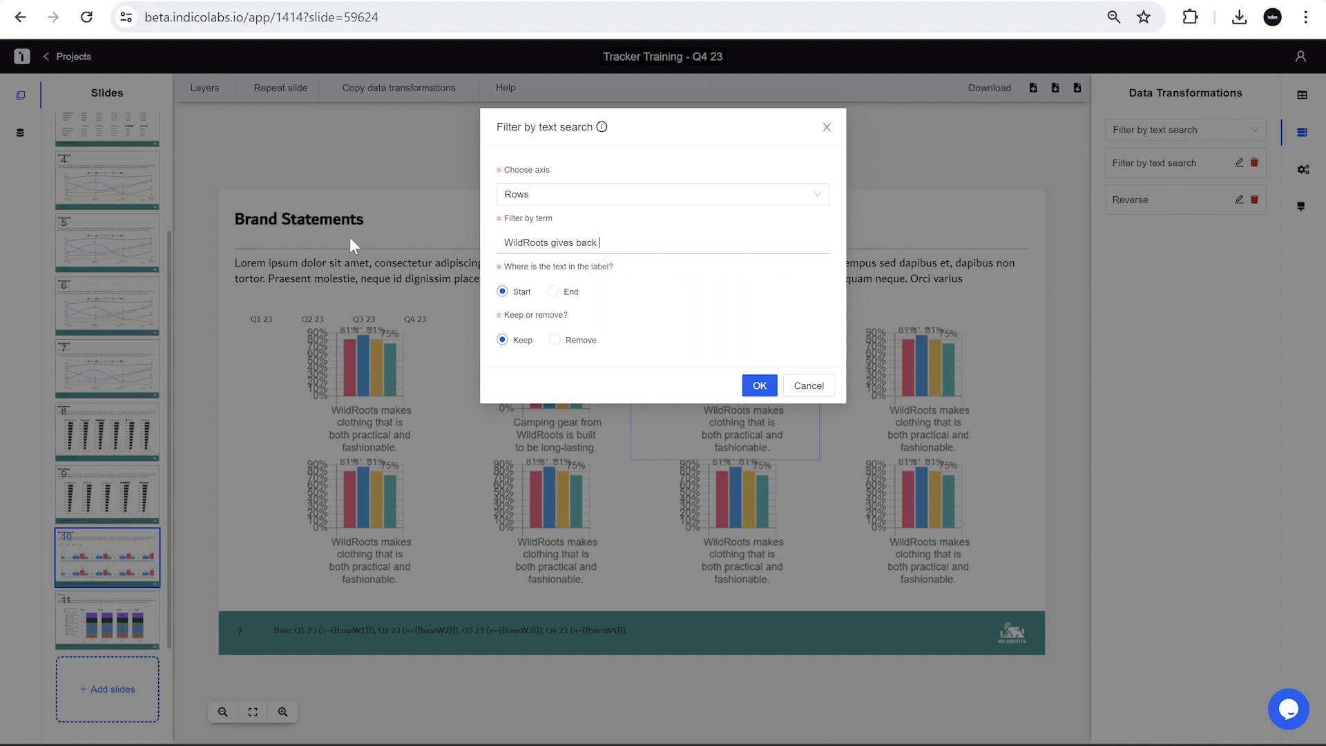
click(760, 385)
Set the text search filter term of the fourth upper-row chart to "Wildroots is a brand"
click(964, 388)
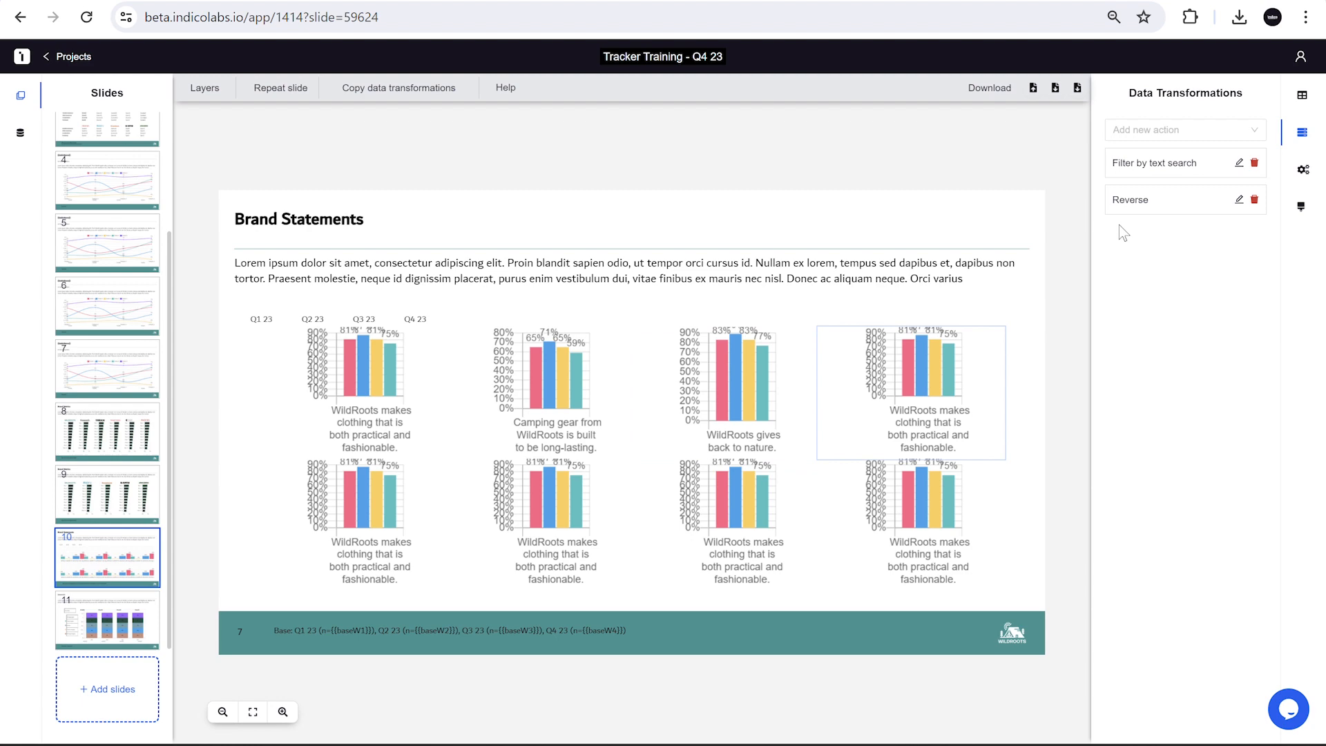
click(1239, 162)
drag(651, 243, 382, 243)
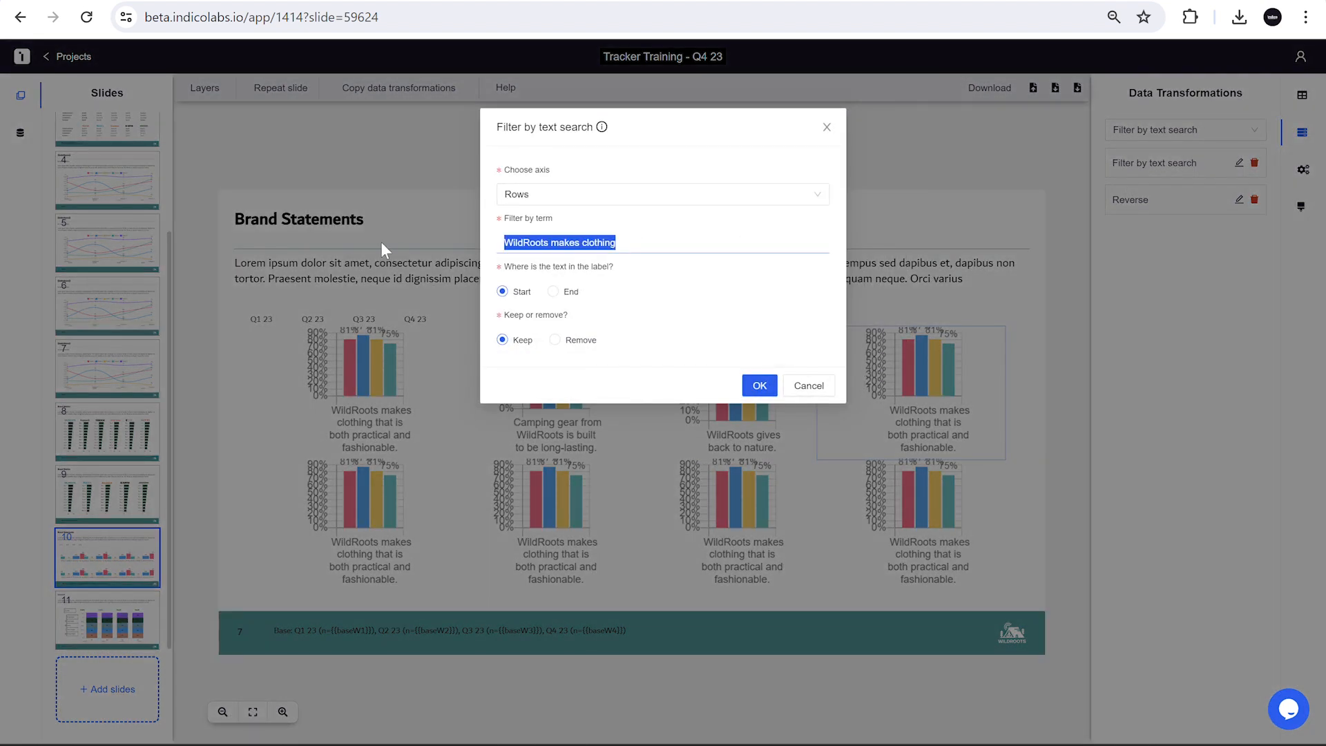
text(Wild)
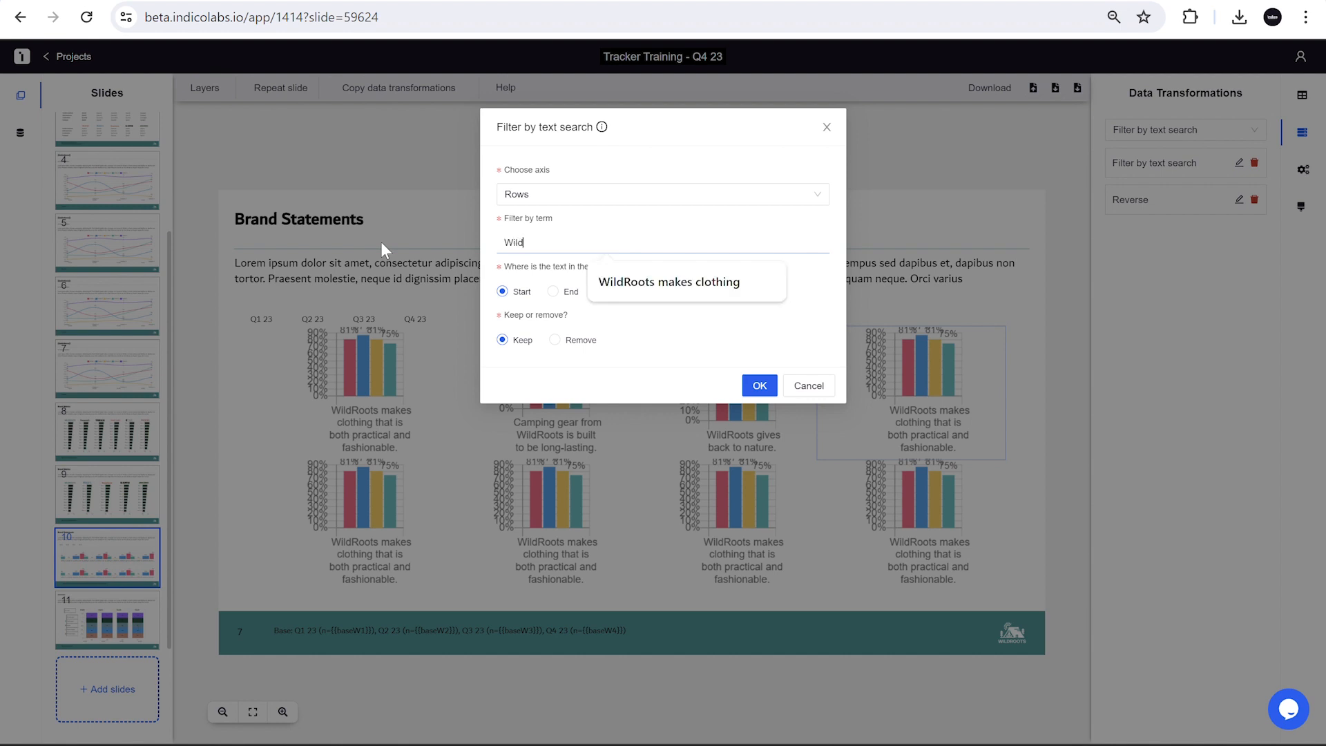
text(roots is)
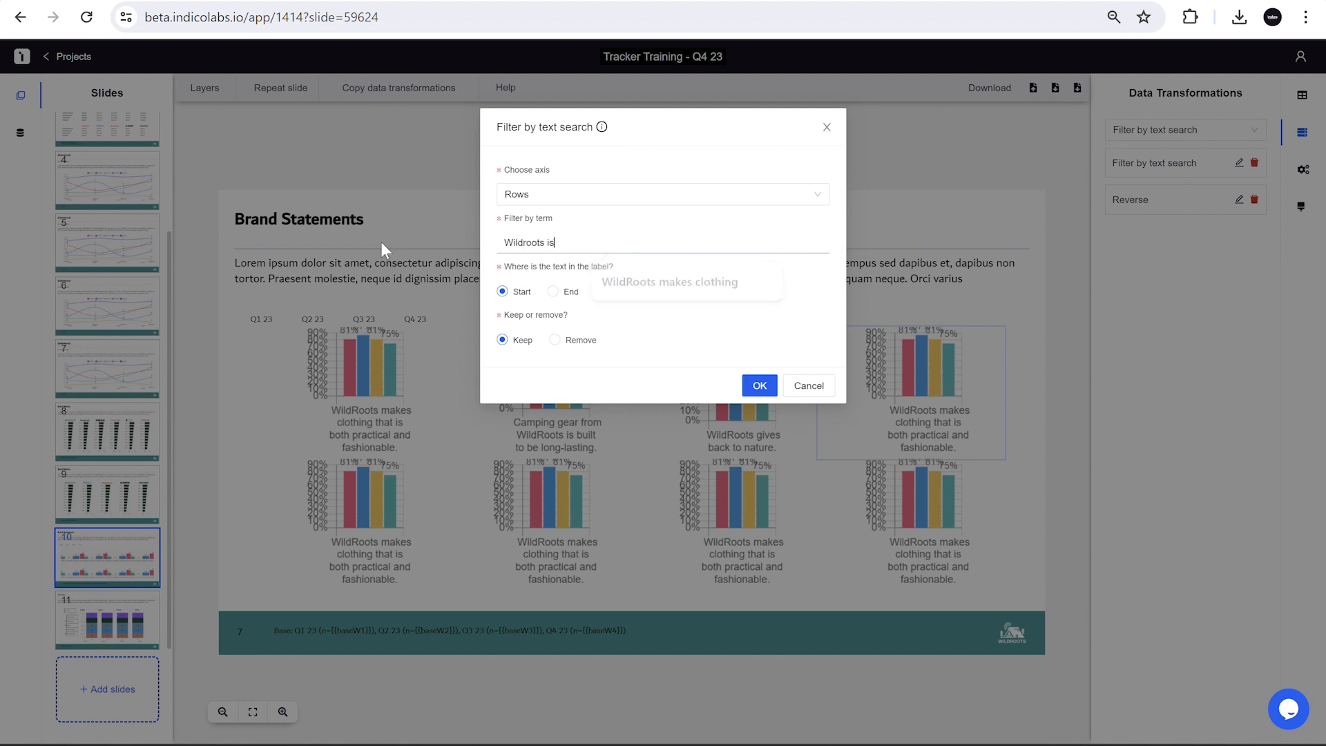
text( a brand)
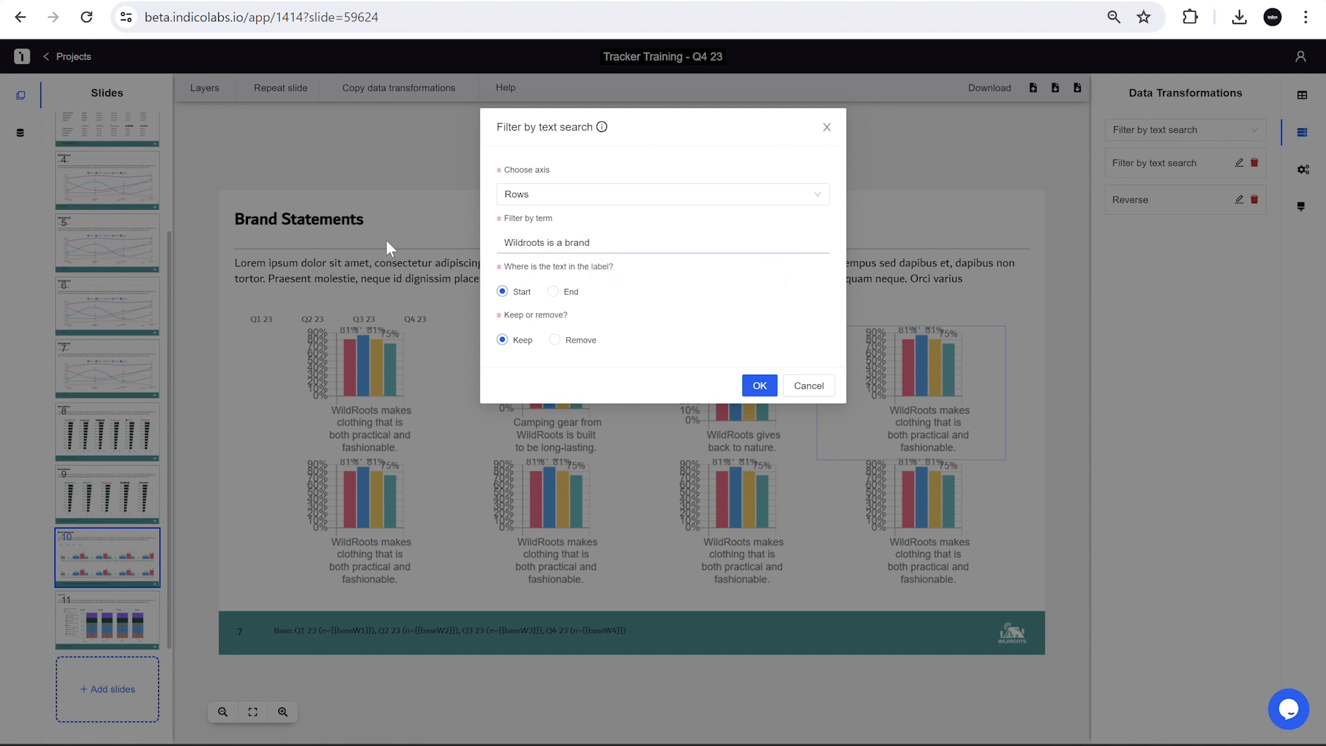
click(759, 386)
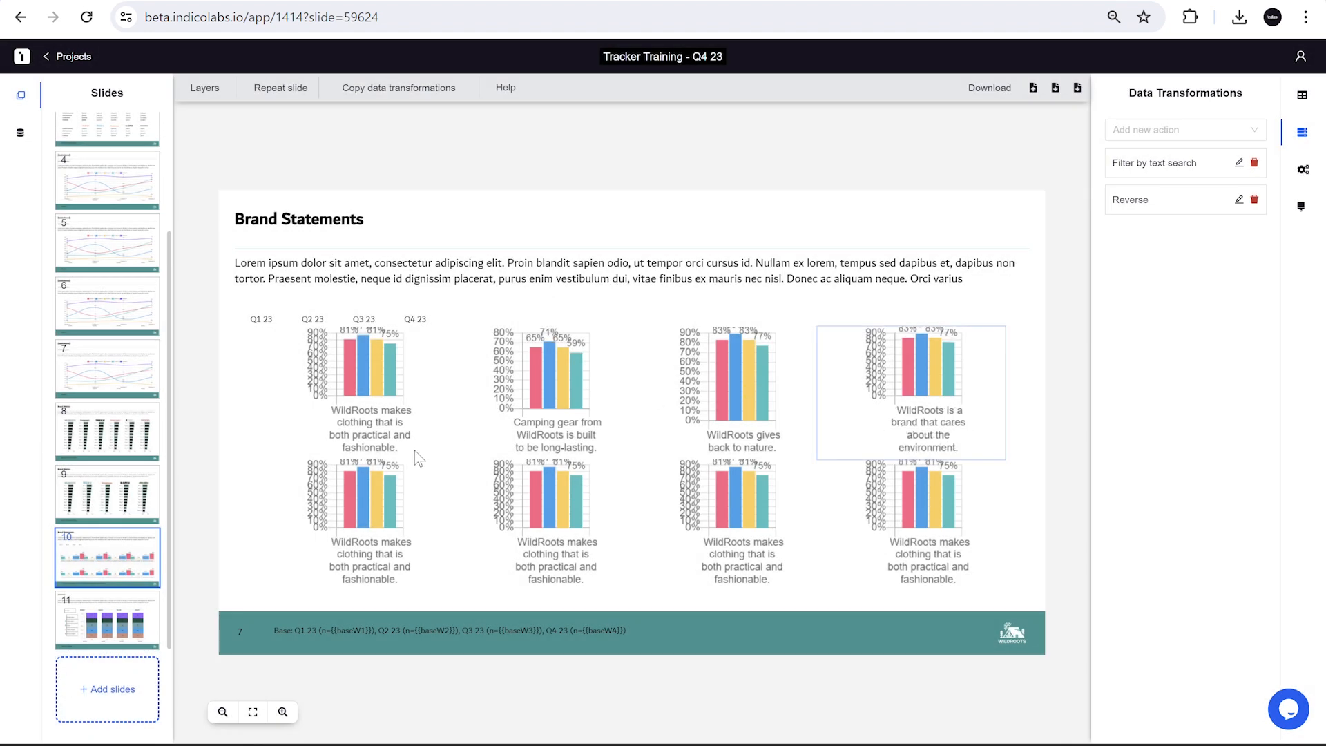
Set the text search filter term of the first lower-row chart to "Wildroots clothing is designed"
click(1239, 163)
drag(686, 249, 317, 244)
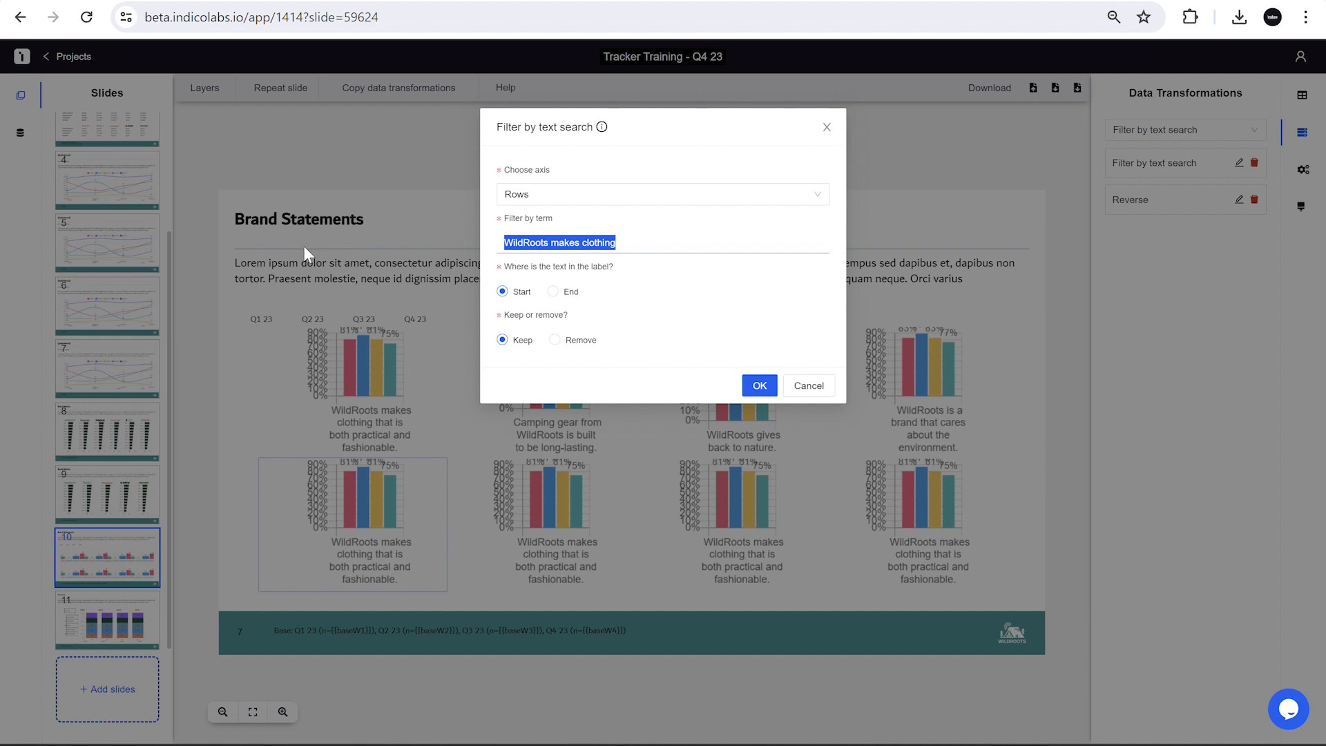
text(Wildroots)
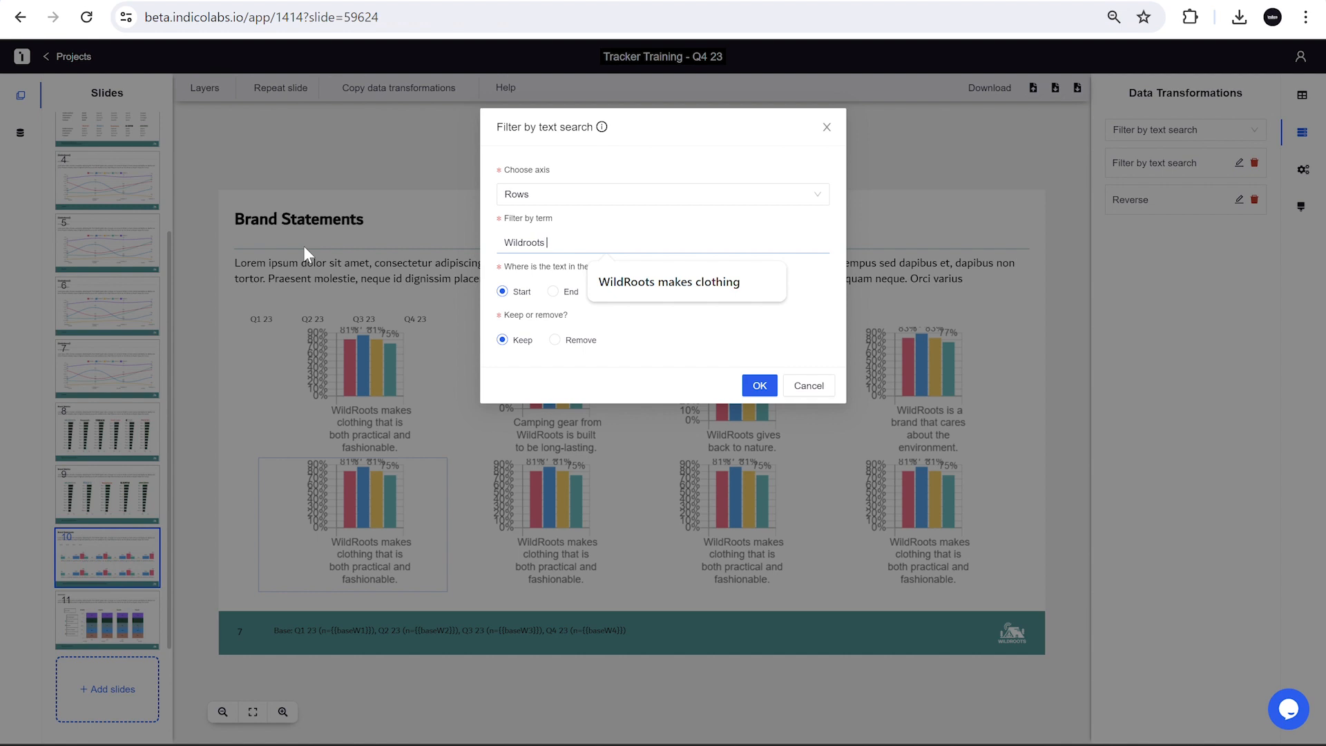
text( clot)
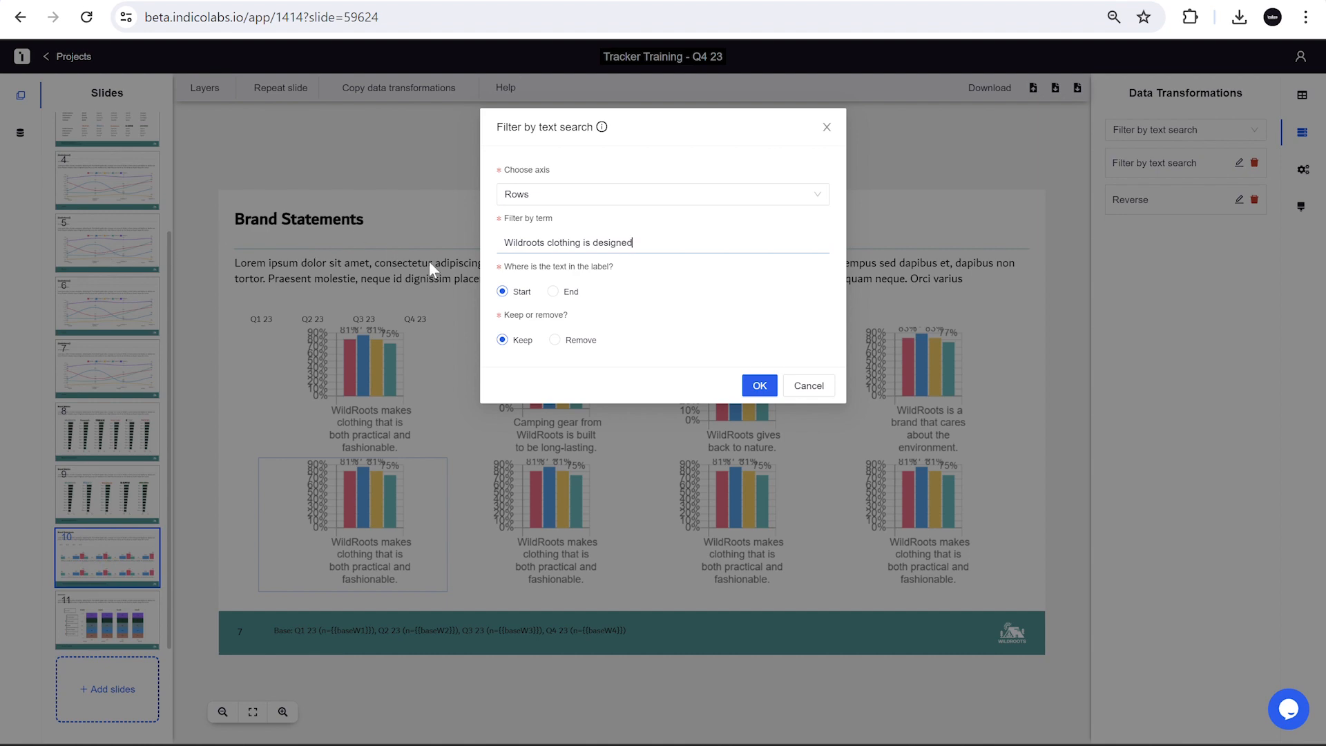
text(hing is designed)
click(758, 385)
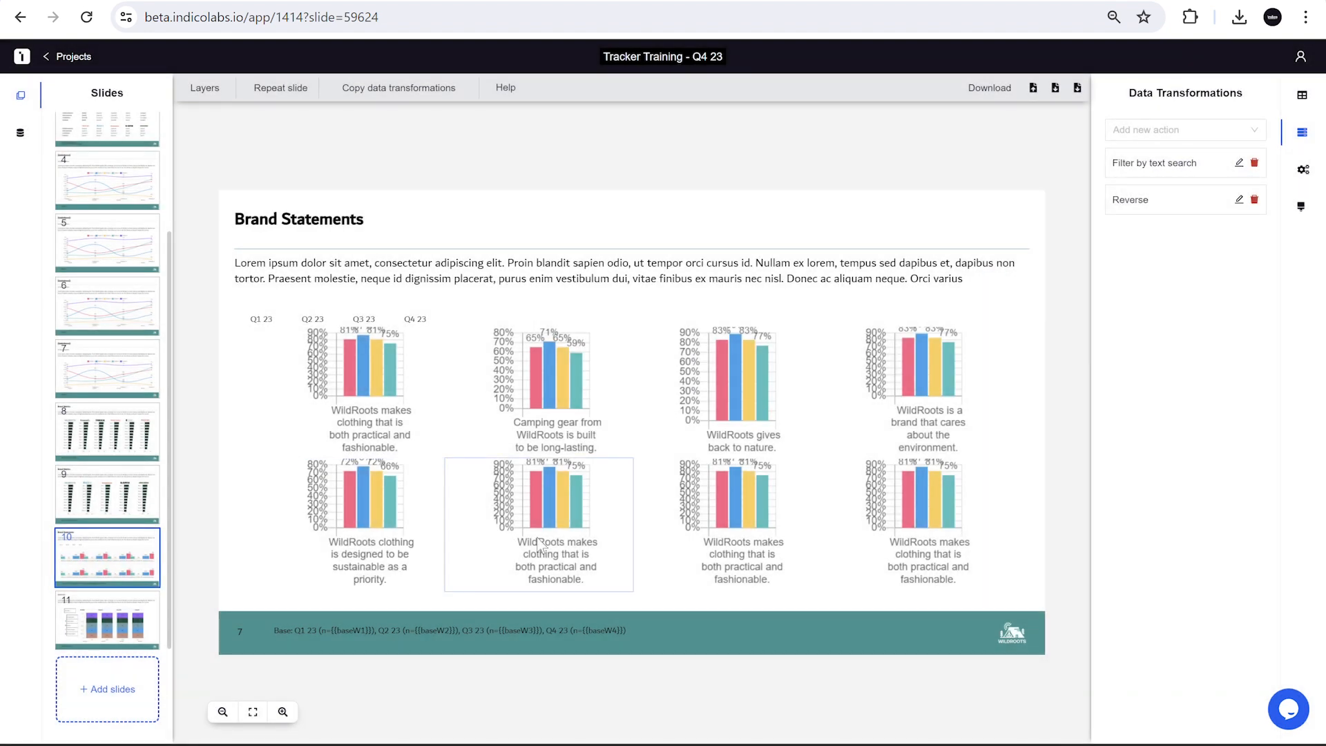
Edit the second lower-row chart's text search filter to keep the "WildRoots clothing is suitable for adventure and day-to-day wear" statement
click(1239, 163)
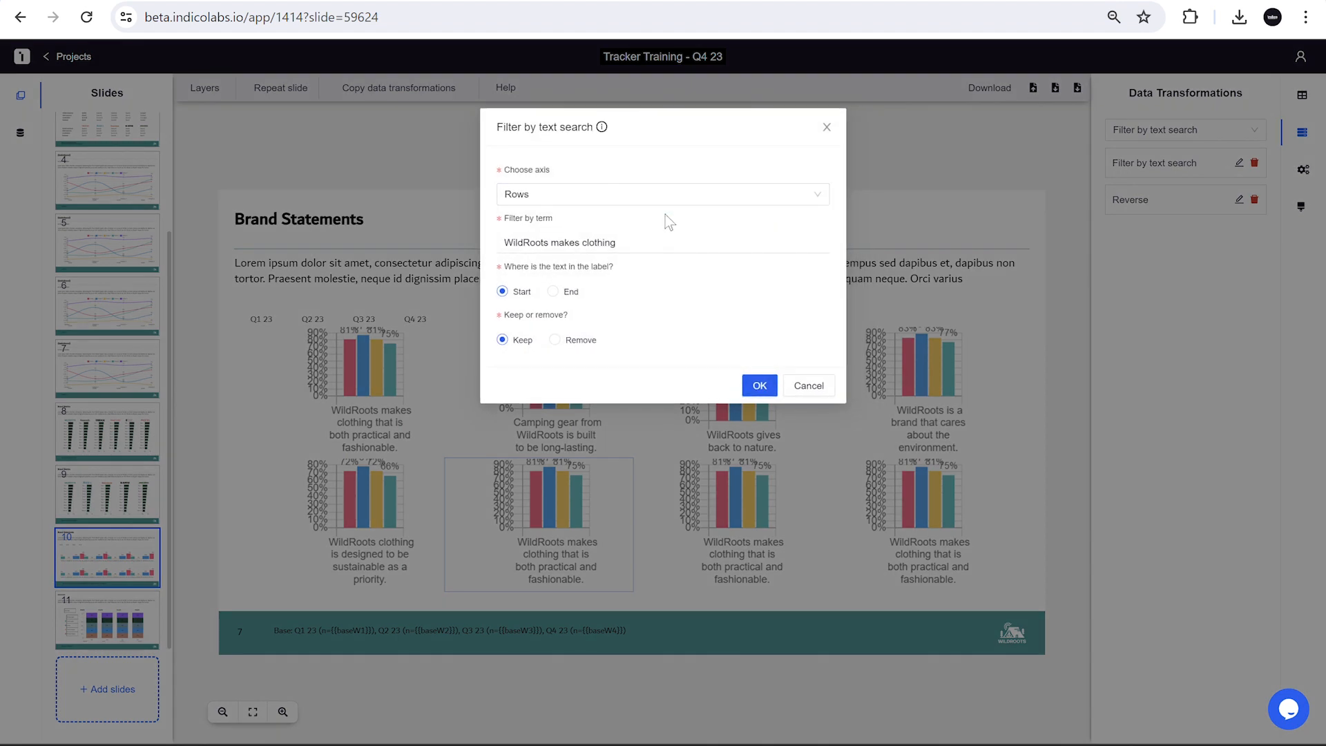
drag(617, 242, 551, 242)
text(c)
click(760, 386)
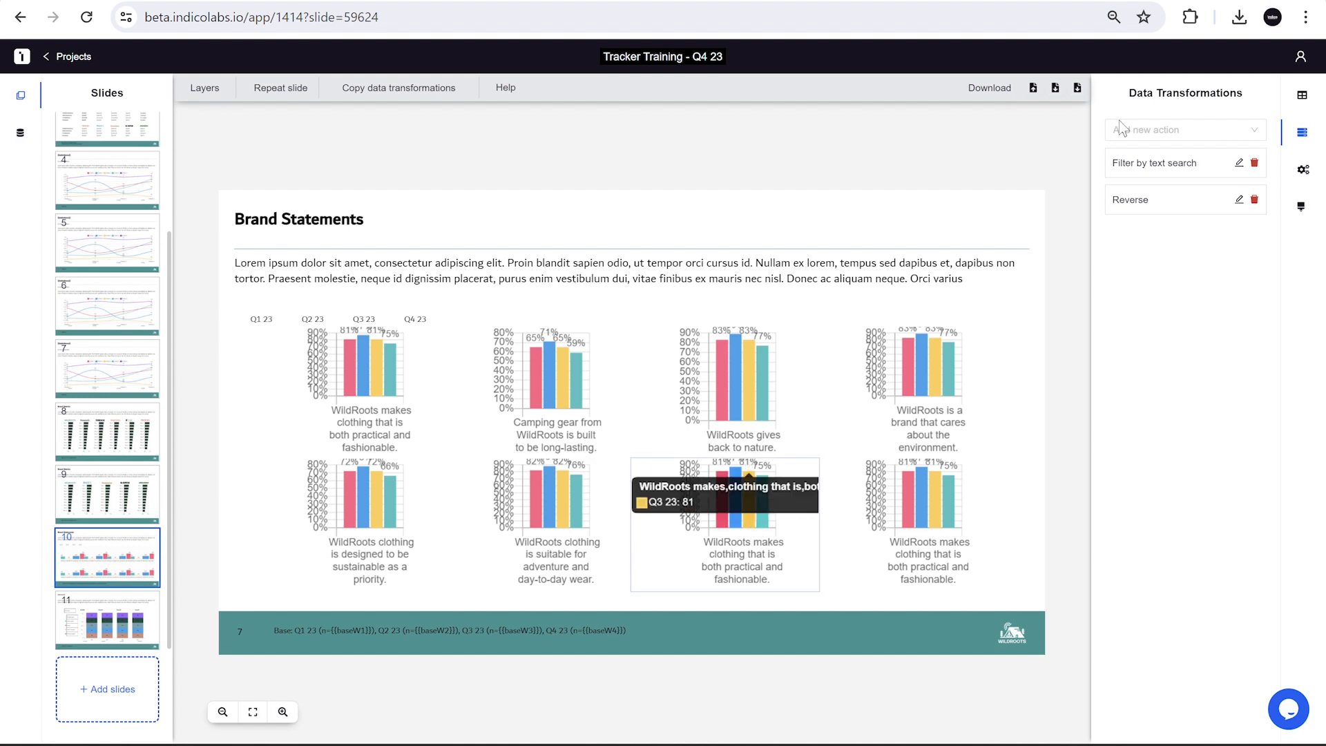
Edit the third lower-row chart's text search filter to keep the "WildRoots are pioneers in designing practical camping equipment" statement
click(1239, 164)
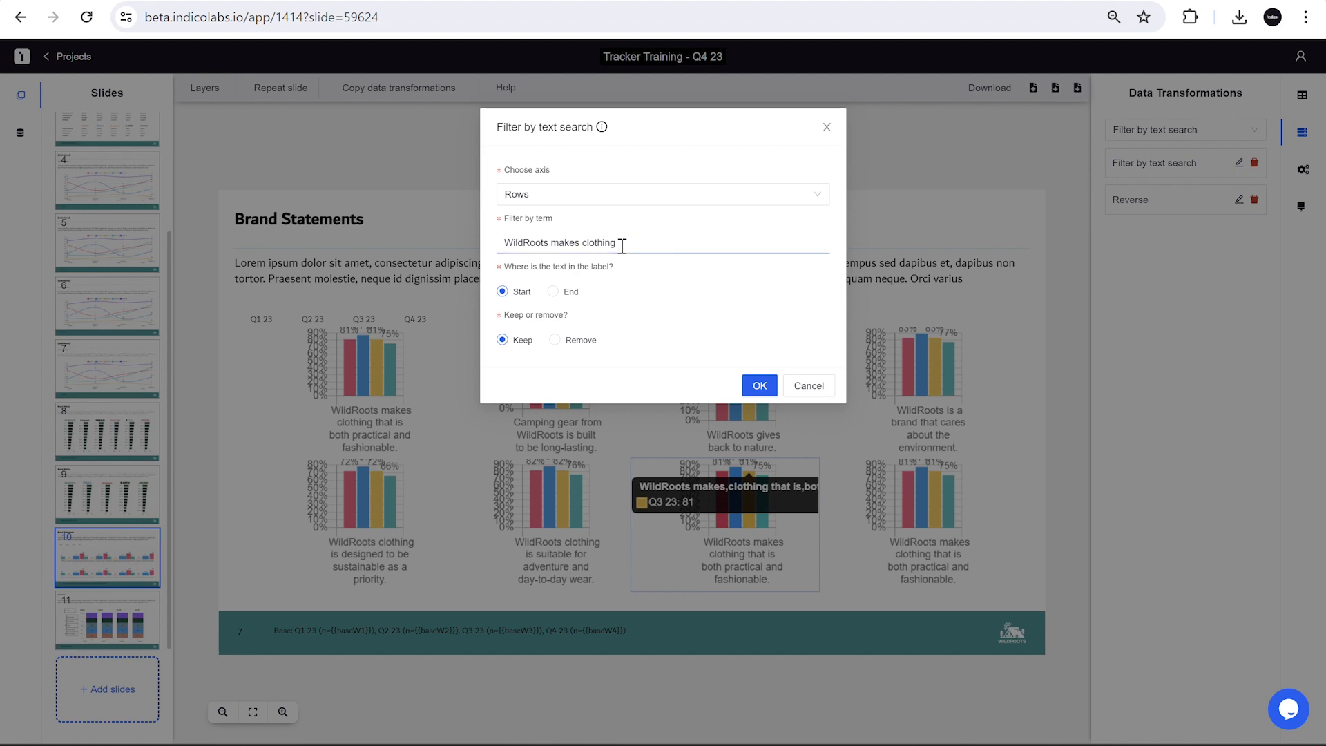
drag(617, 245, 552, 247)
key(BackSpace)
click(759, 385)
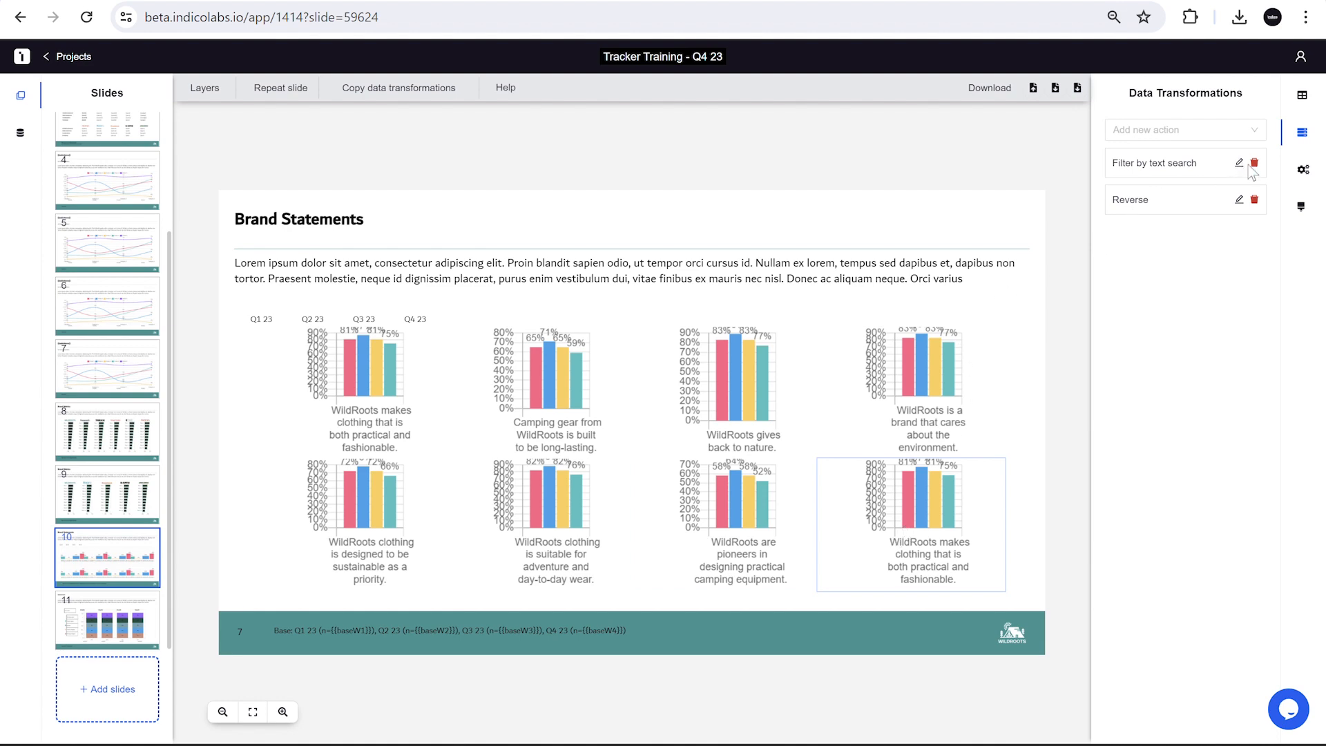
Edit the fourth lower-row chart's text search filter to keep the "WildRoots reclaim, reuse and recycle as much as possible" statement
click(1240, 163)
drag(620, 243, 561, 241)
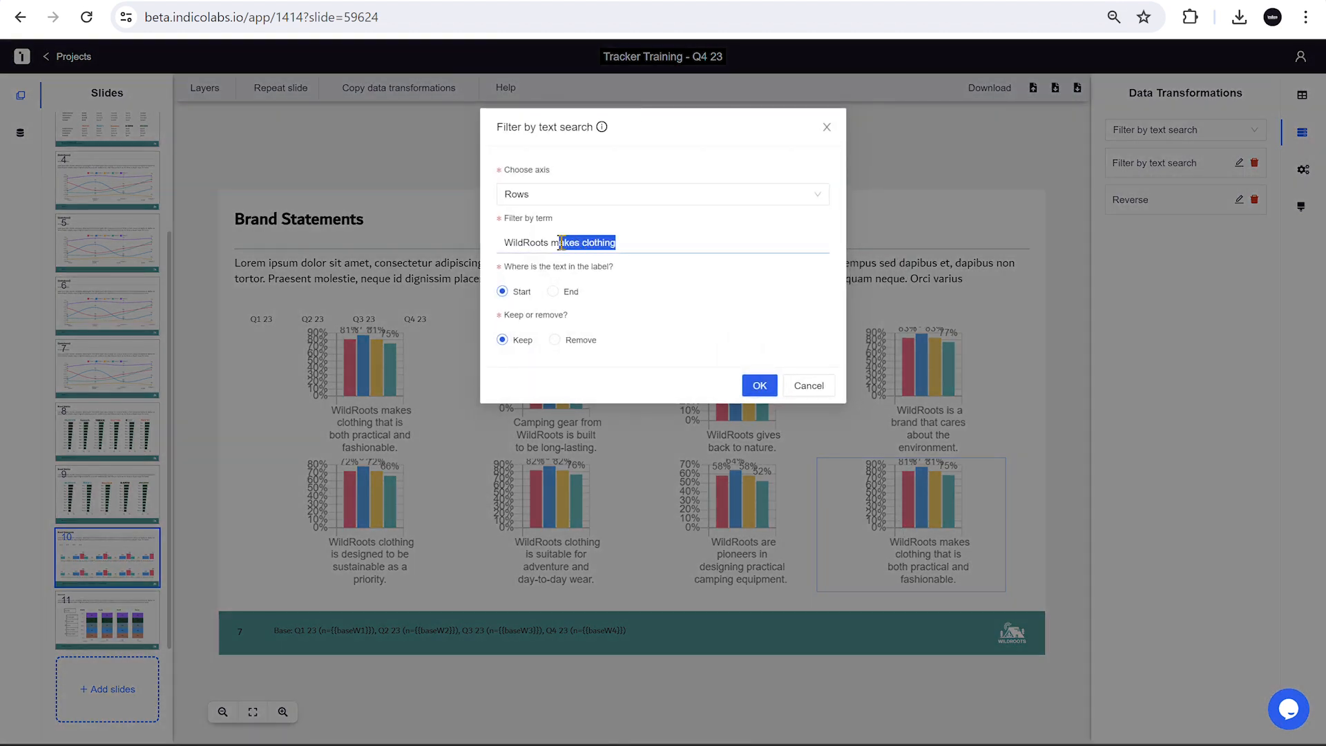
text(r)
click(759, 386)
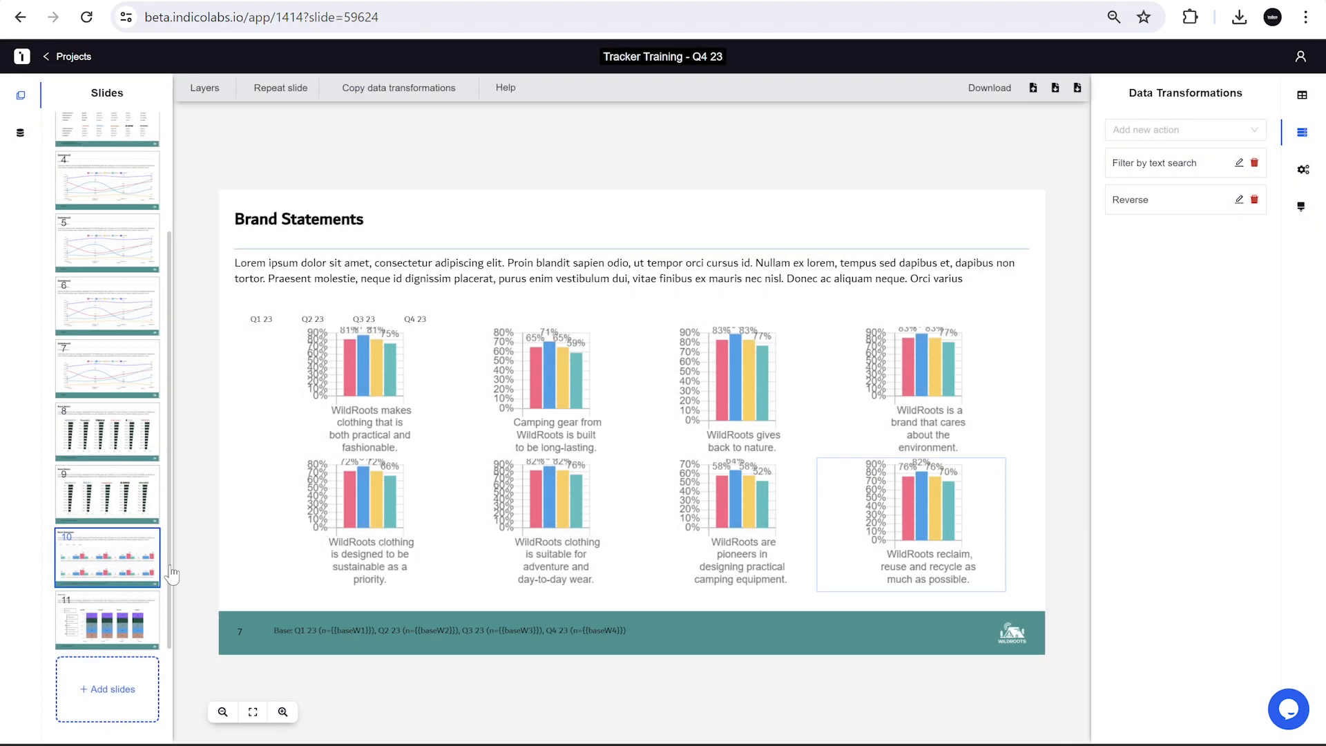
Link the base text's baseW1 and baseW2 parameters to the Q1 23 and Q2 23 base cells of the reloaded Q5 summary table
click(327, 631)
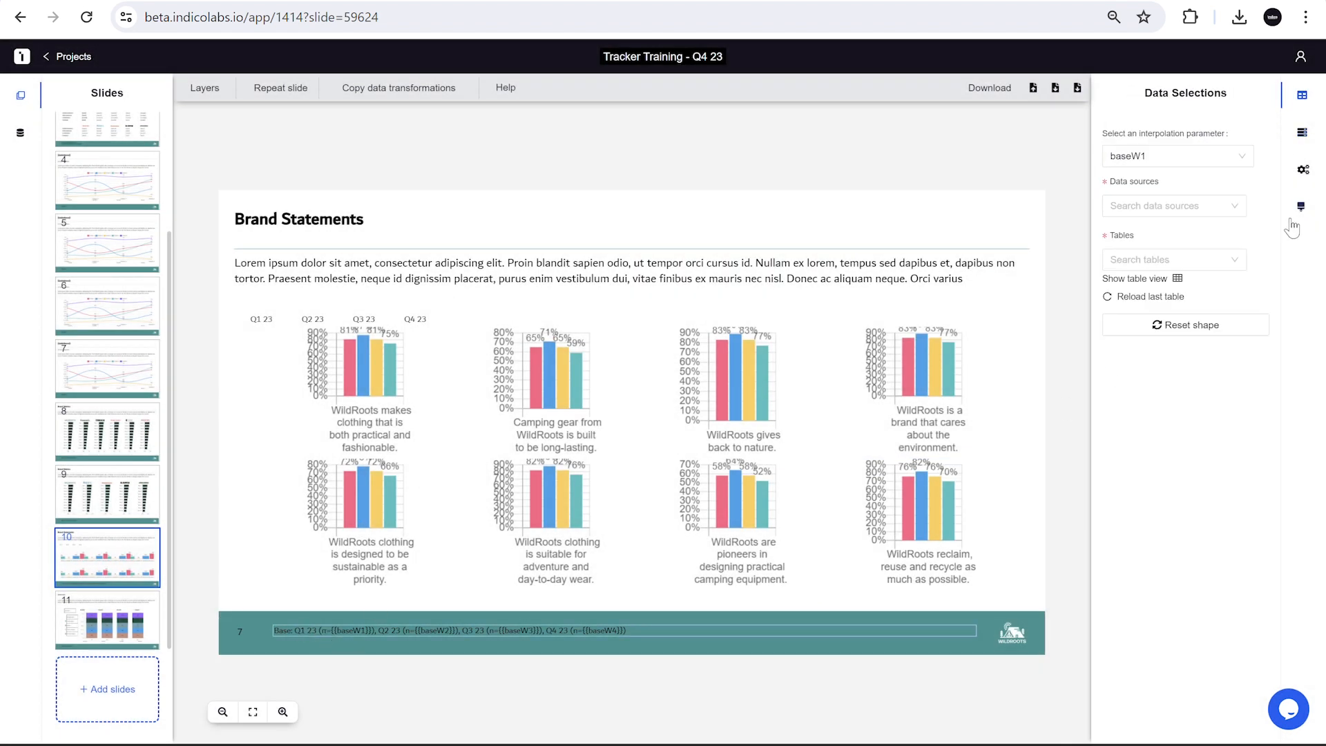
click(1138, 297)
click(1177, 282)
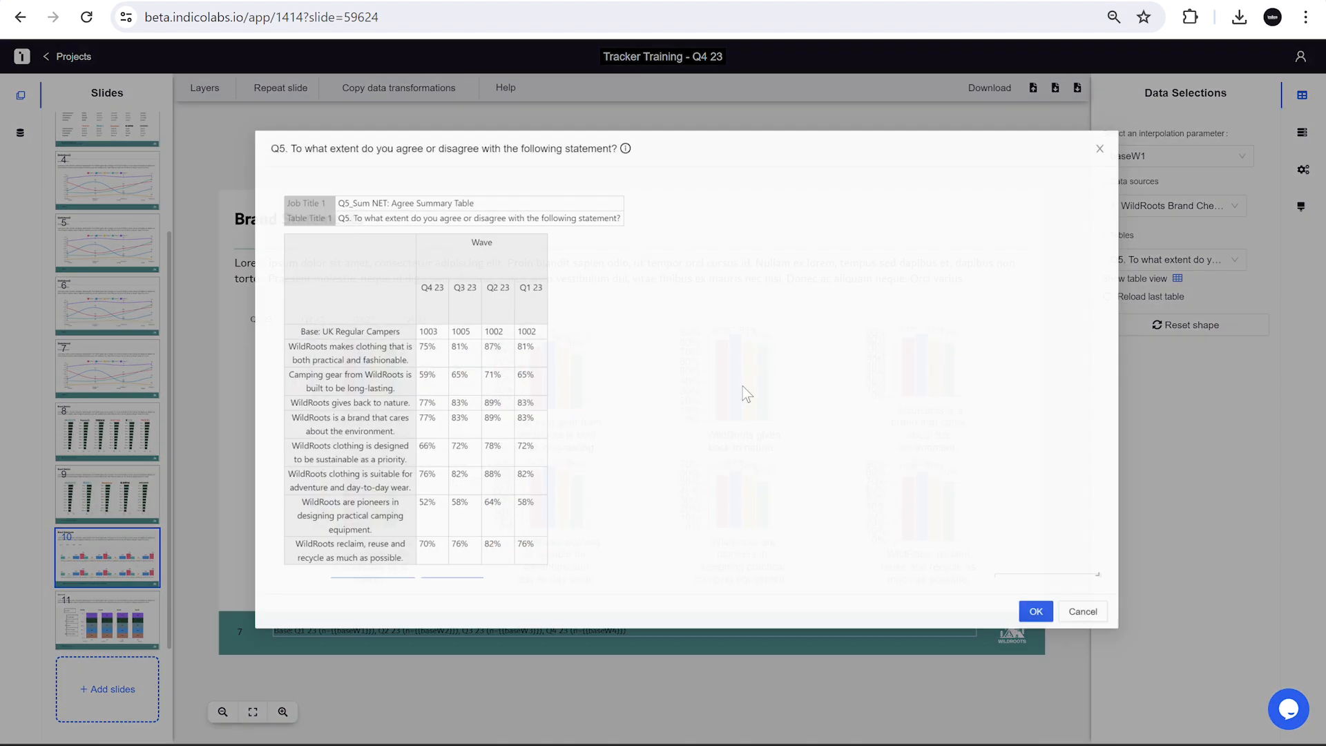
click(511, 337)
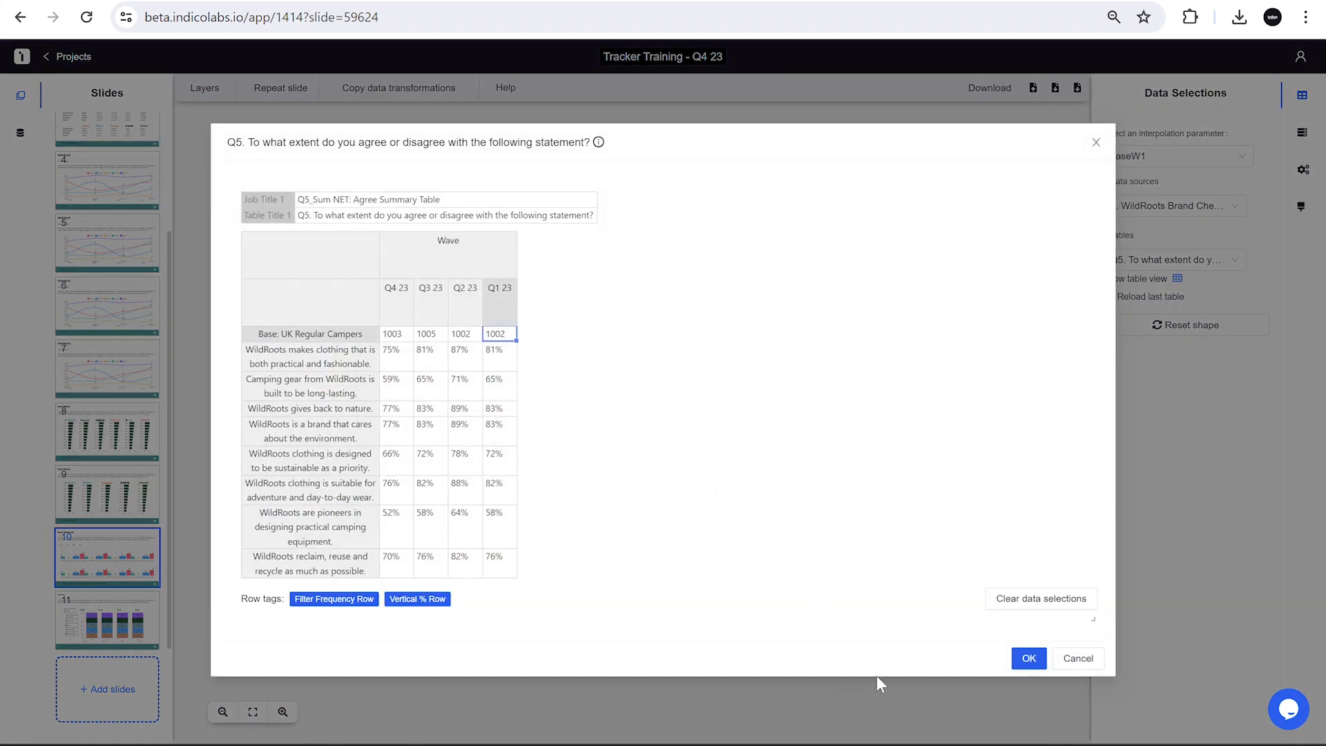
click(1025, 663)
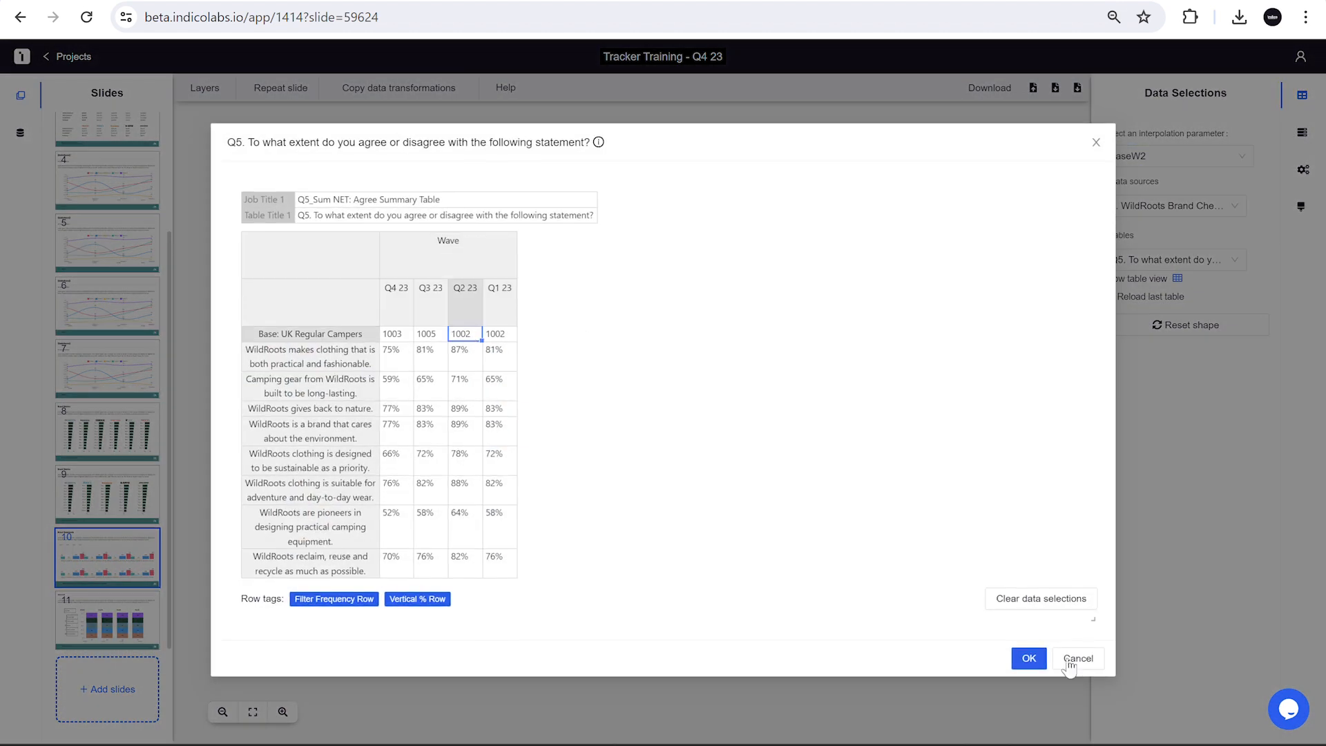
click(1068, 659)
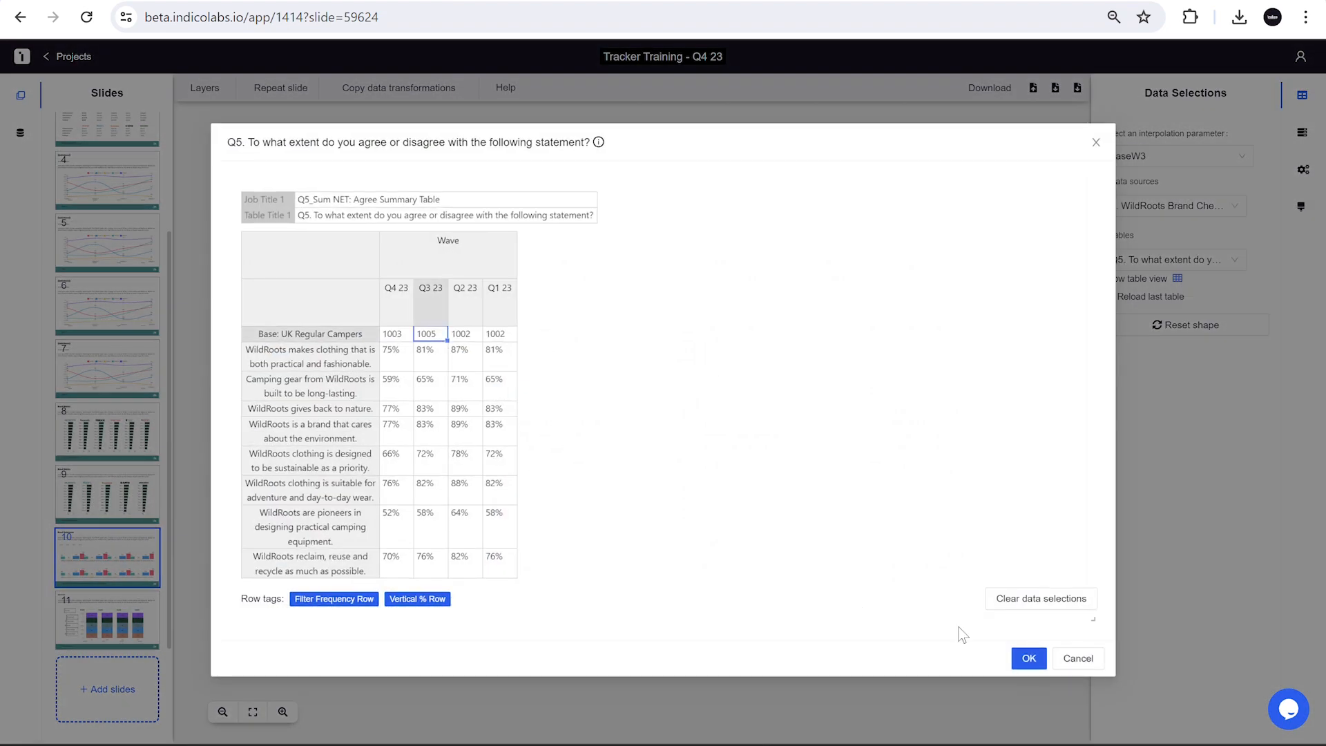
Link the base text's baseW3 and baseW4 parameters to the Q3 23 and Q4 23 base cells of the Q5 summary table
click(1029, 658)
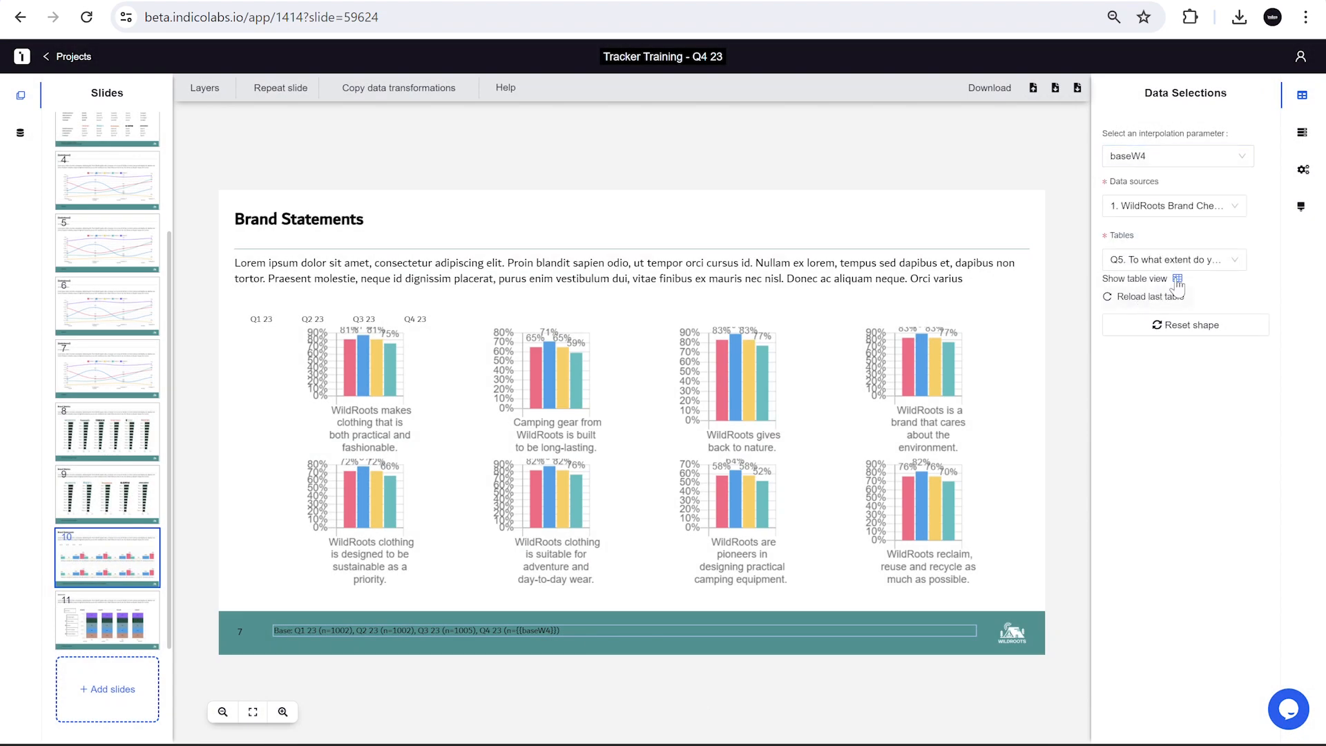
click(1177, 282)
click(1026, 659)
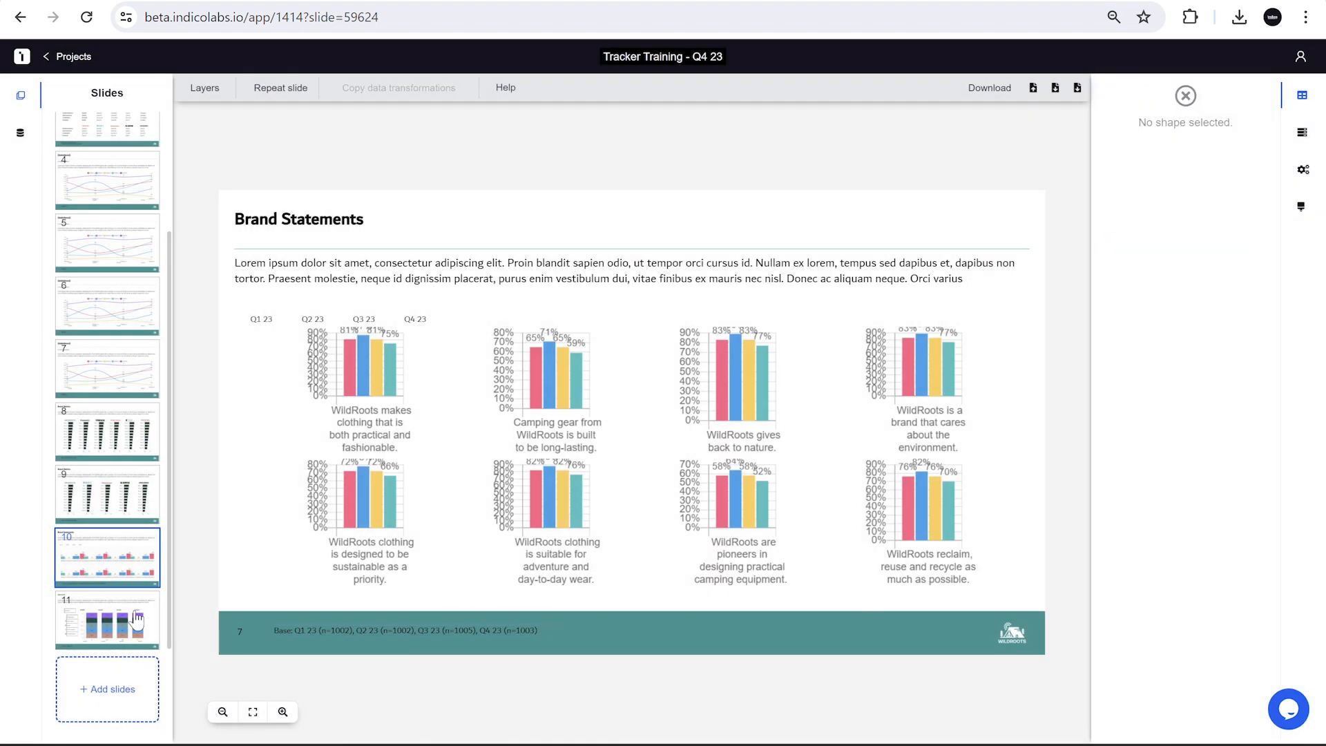
On slide 11, reload the last used table for the title's statement parameter and inspect its table view
click(132, 619)
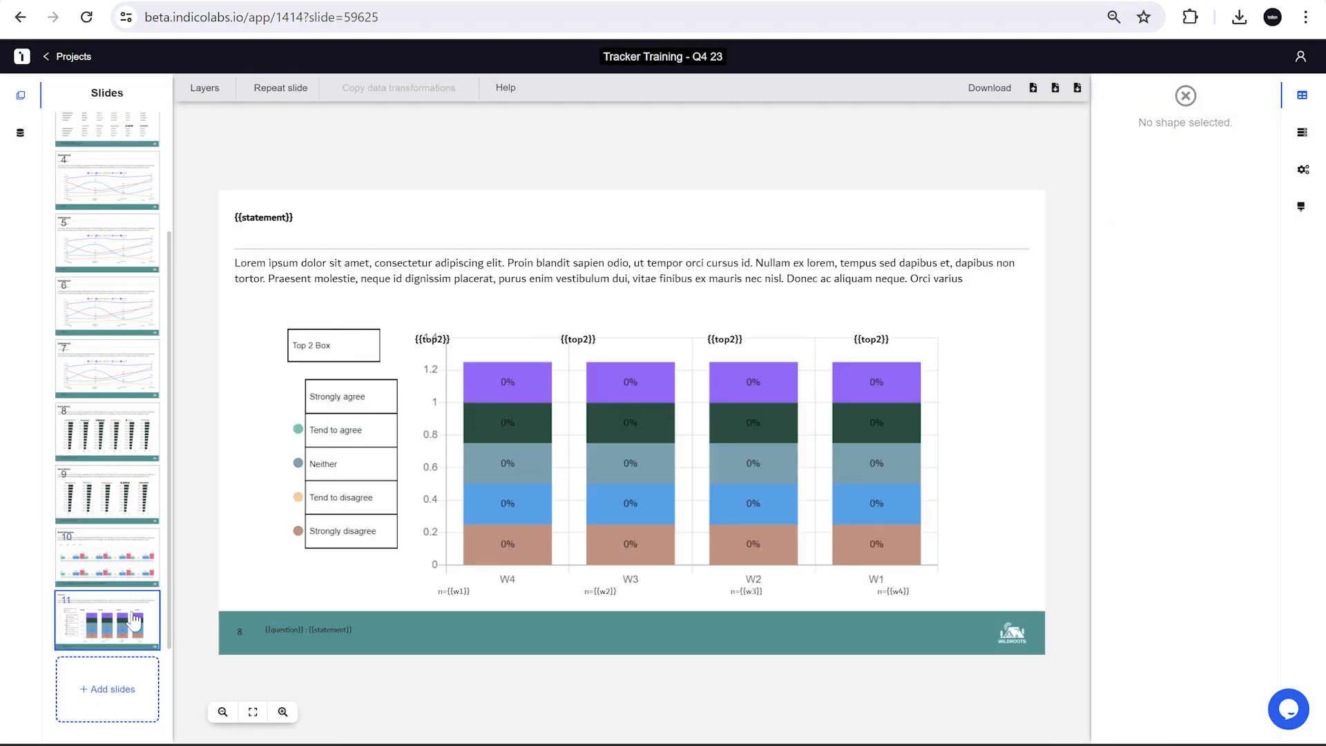
click(288, 222)
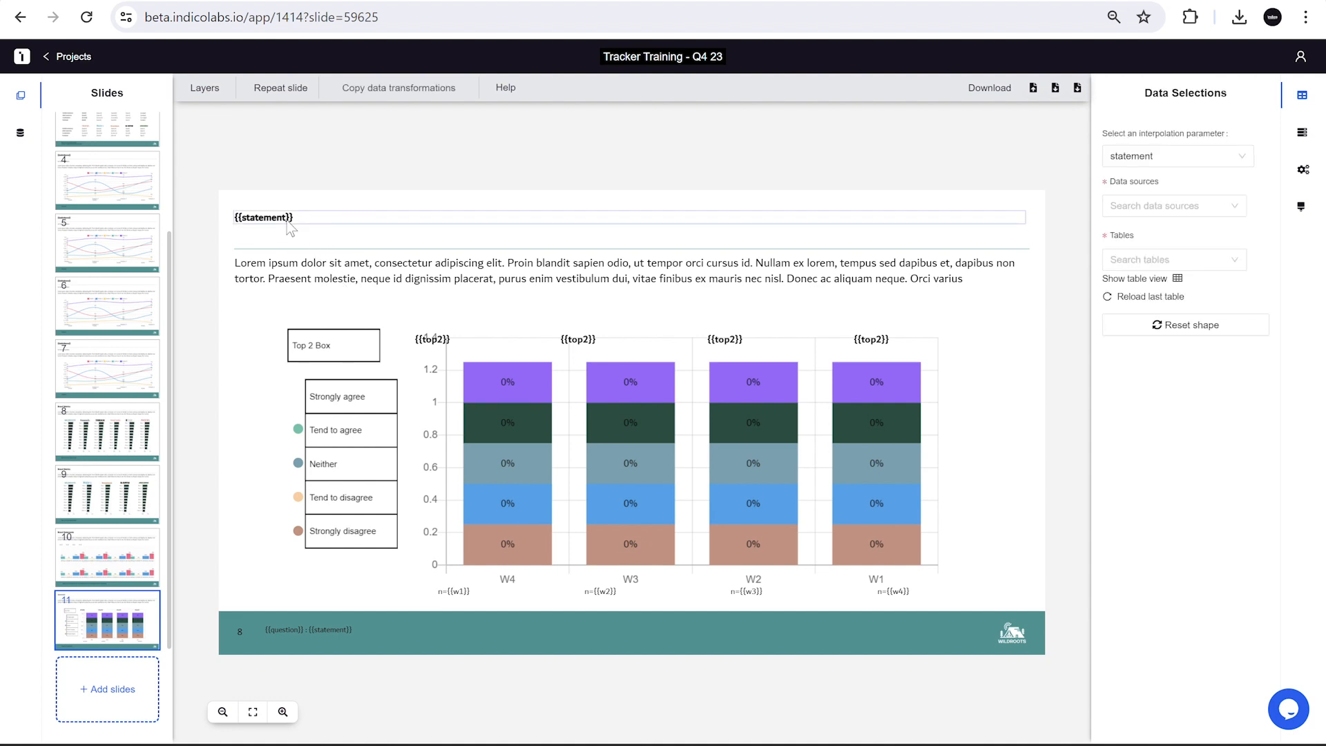
click(1160, 301)
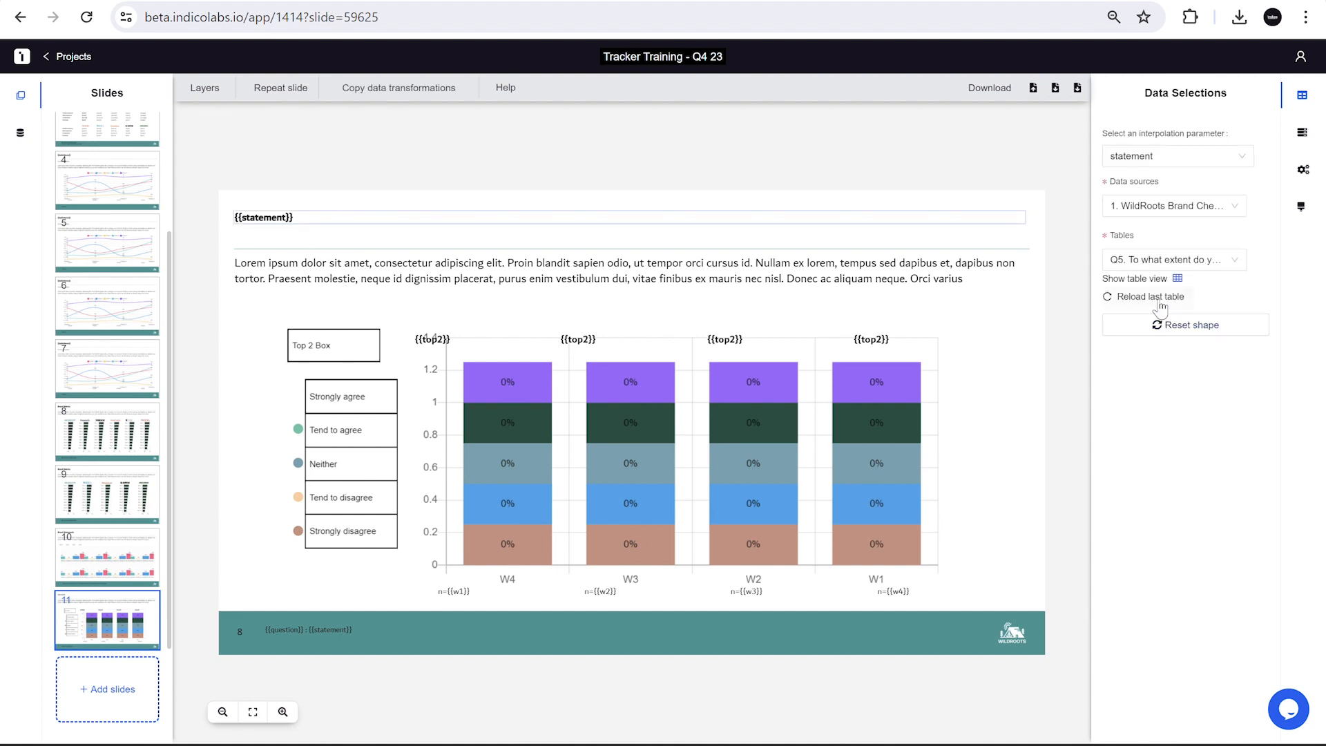
click(1177, 279)
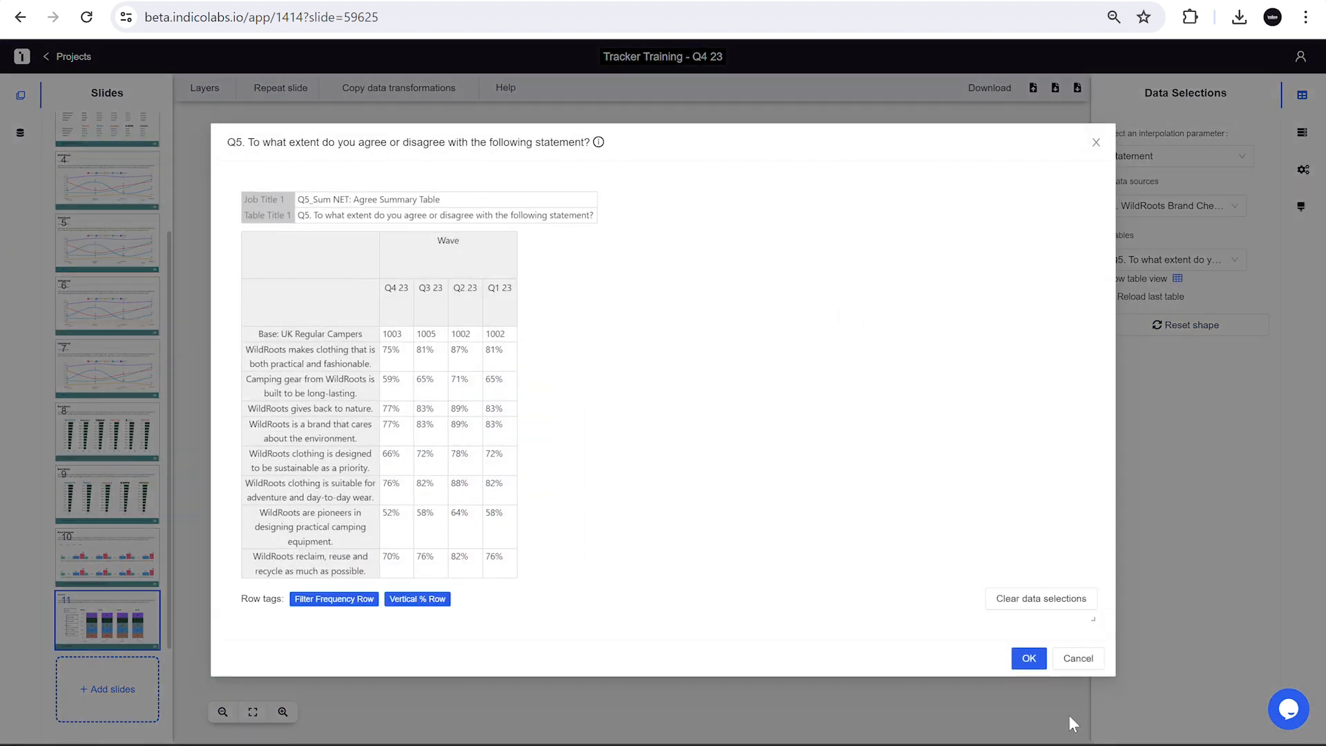
click(1078, 664)
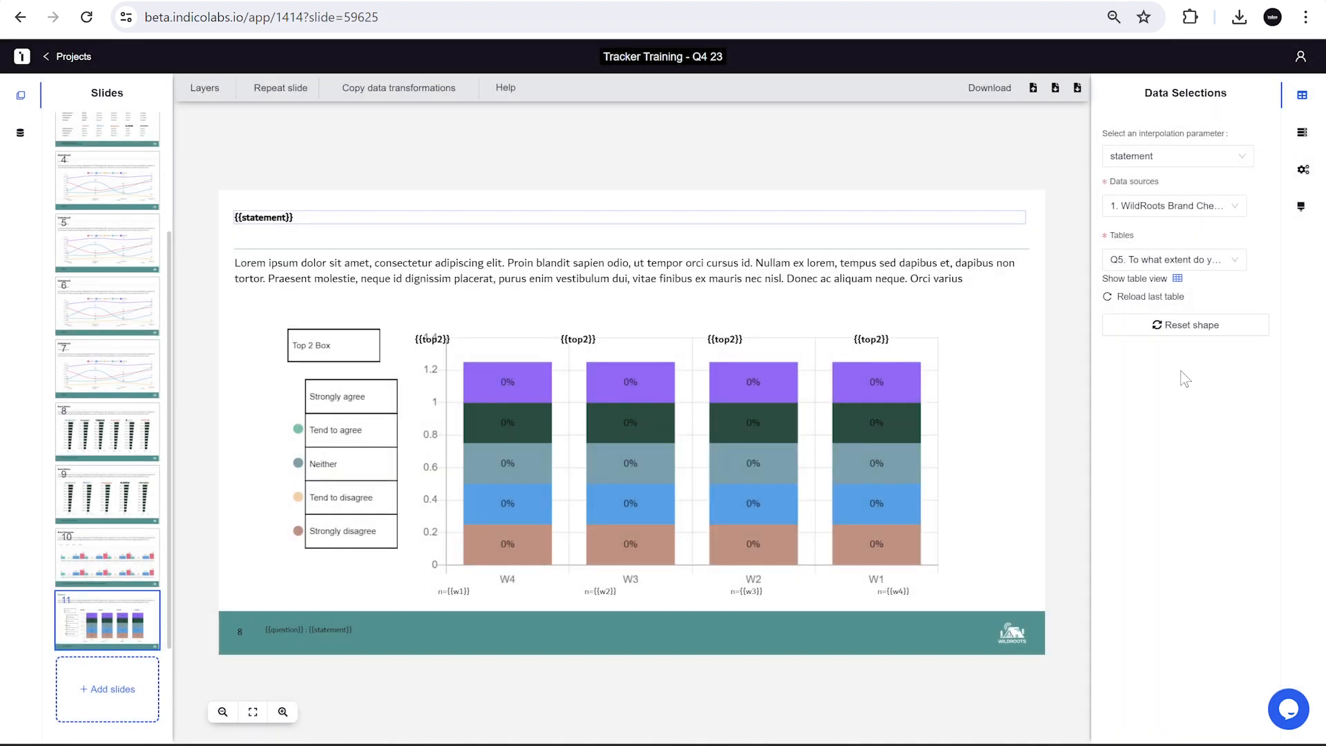
Link the title's statement parameter to the table title cell of the "WildRoots makes clothing that is both practical and fashionable." table
click(1150, 206)
click(1199, 259)
scroll(823, 353, down, 5)
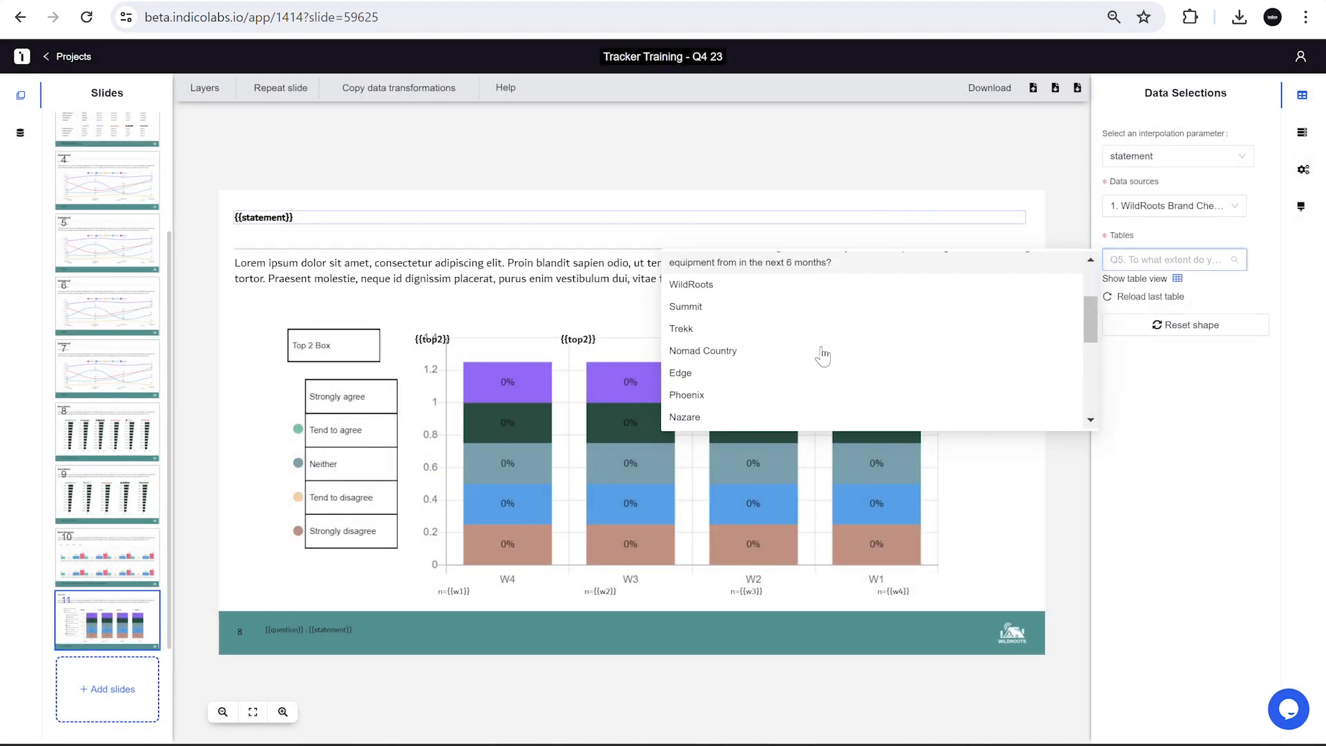
scroll(823, 352, up, 1)
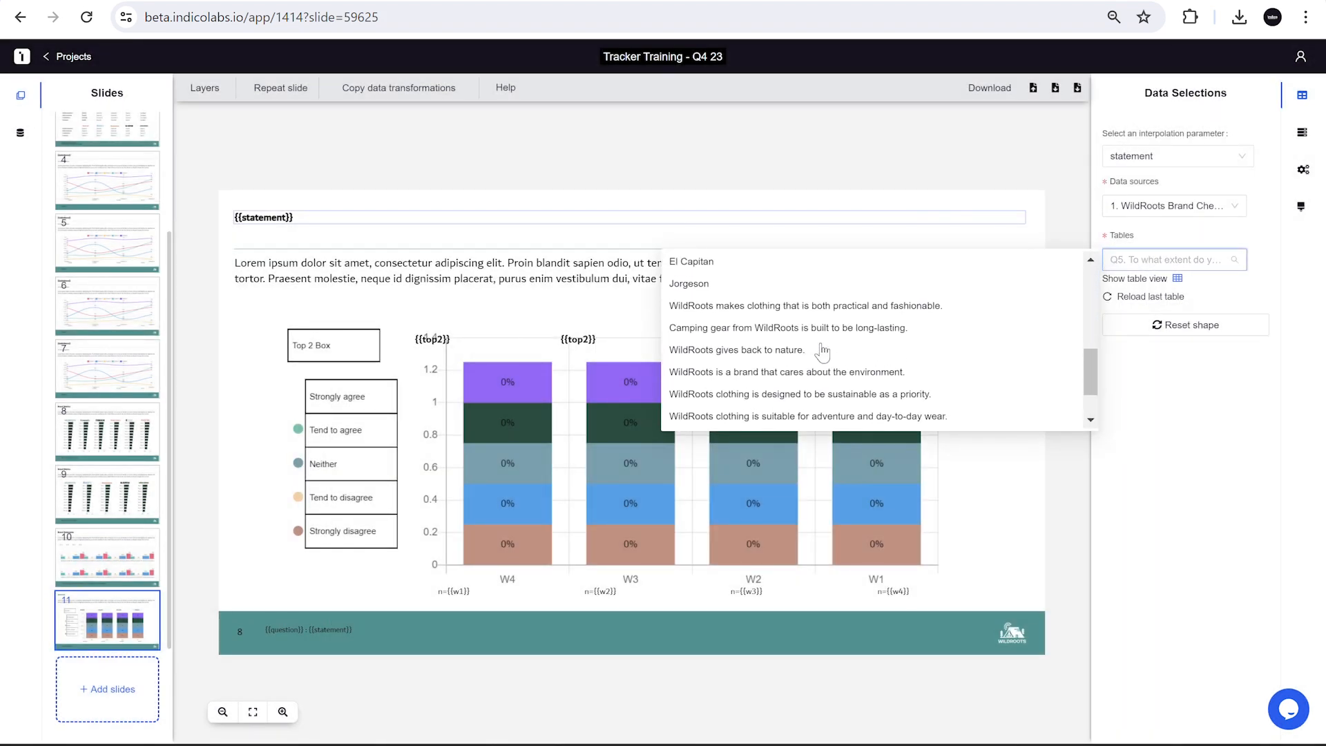
click(792, 306)
click(1177, 279)
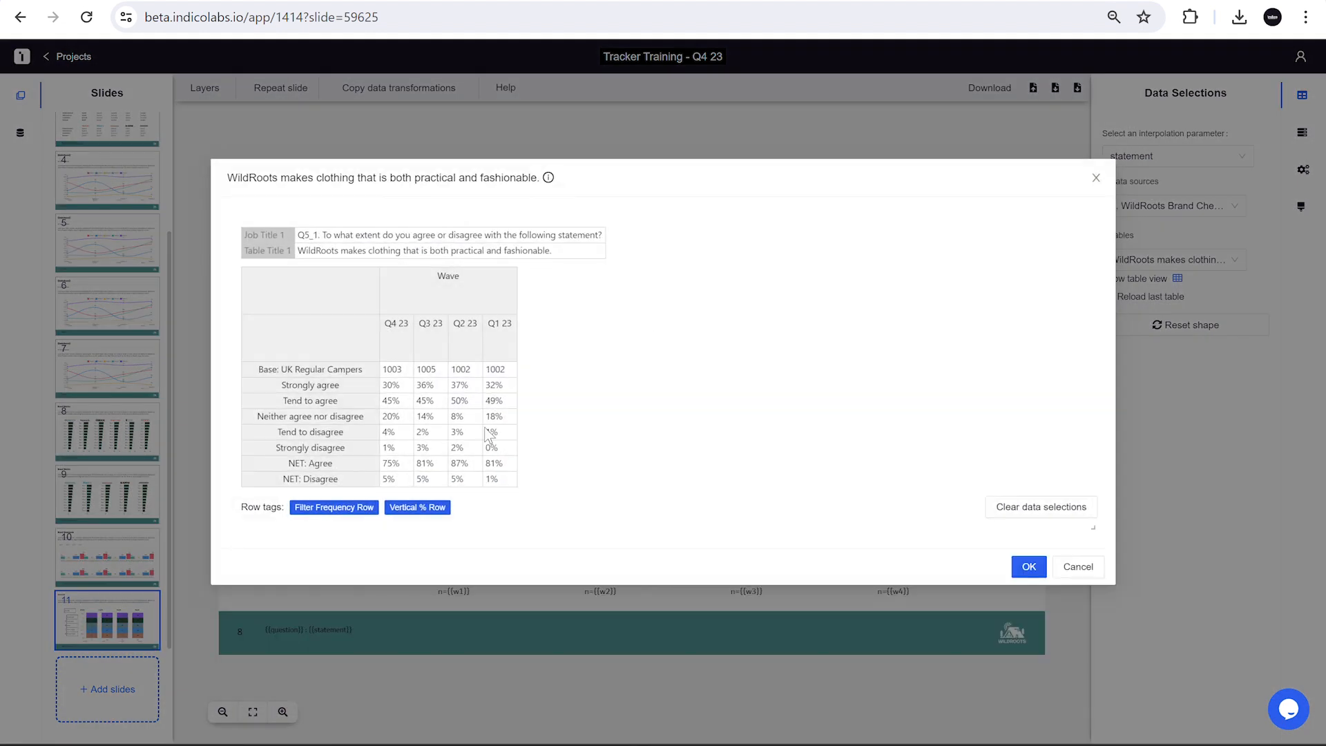
click(350, 253)
click(1028, 567)
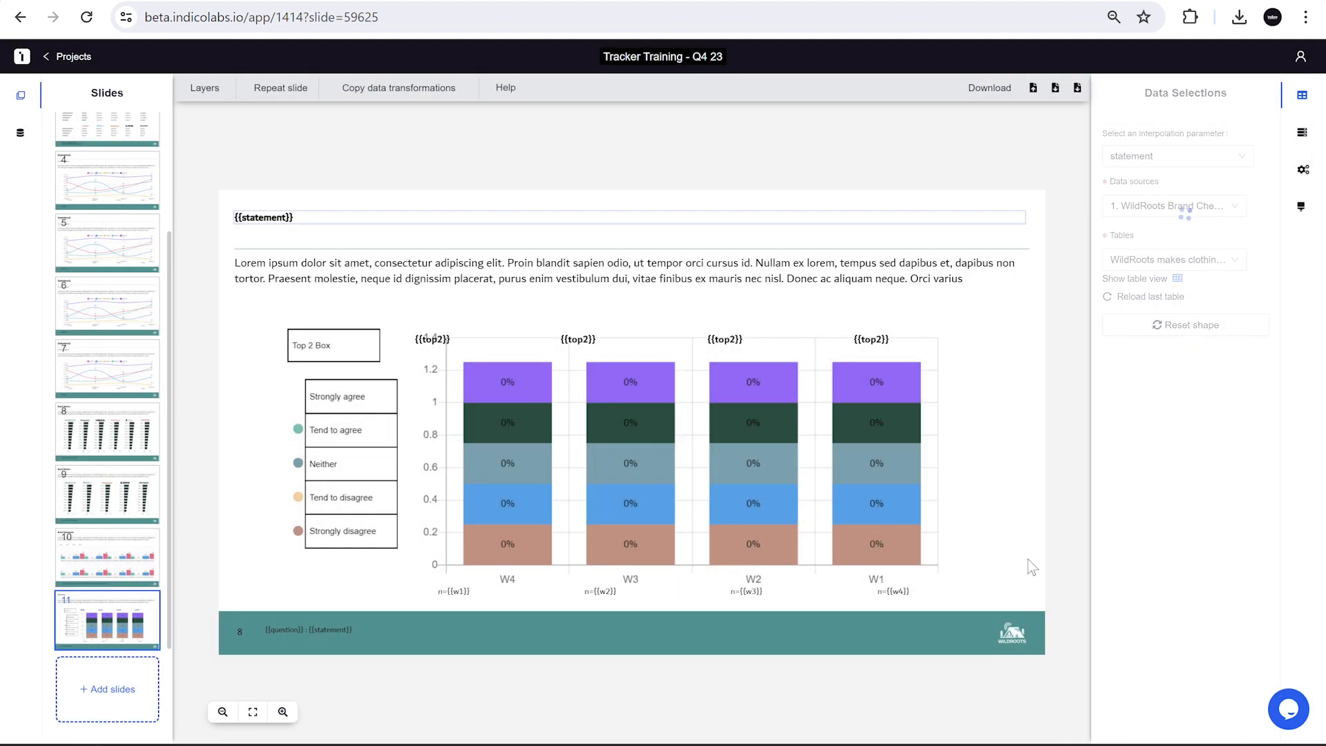
Link the footer text's question parameter to the job title cell of the reloaded Q5_1 table
click(384, 640)
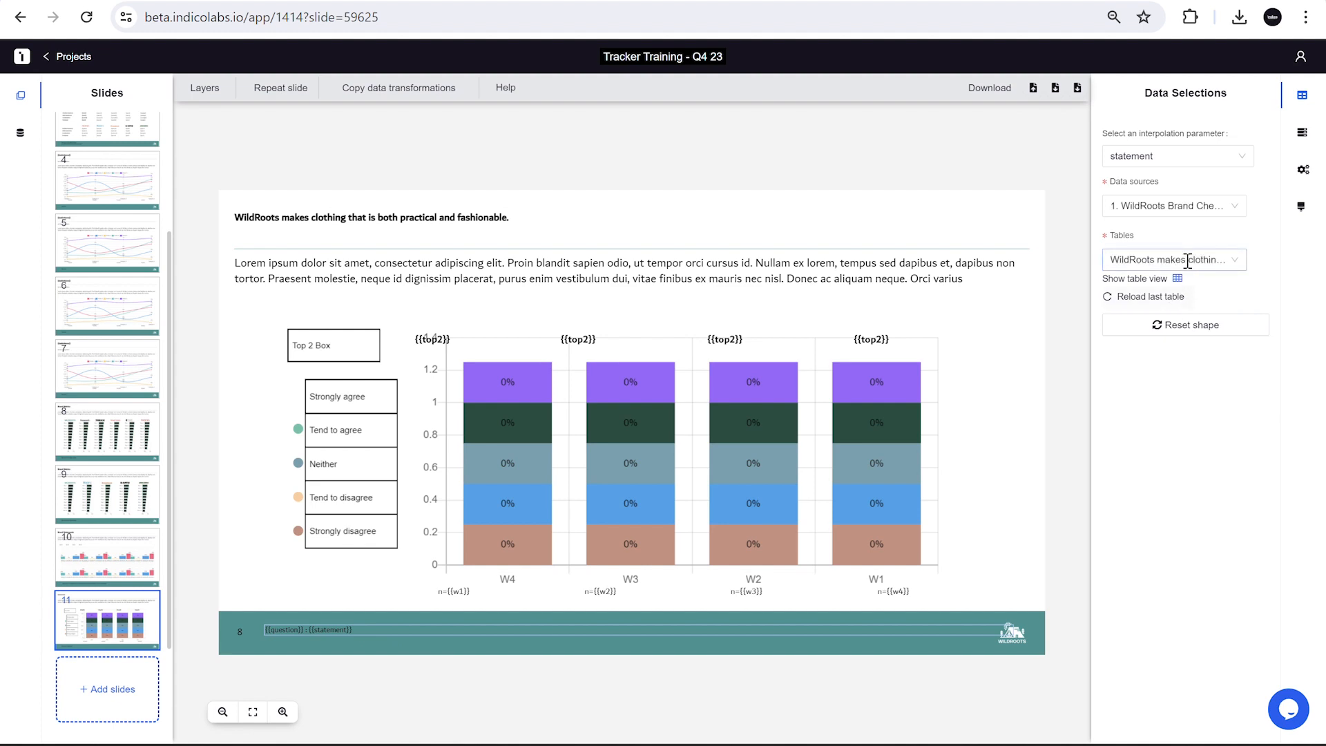
click(1195, 152)
click(1167, 185)
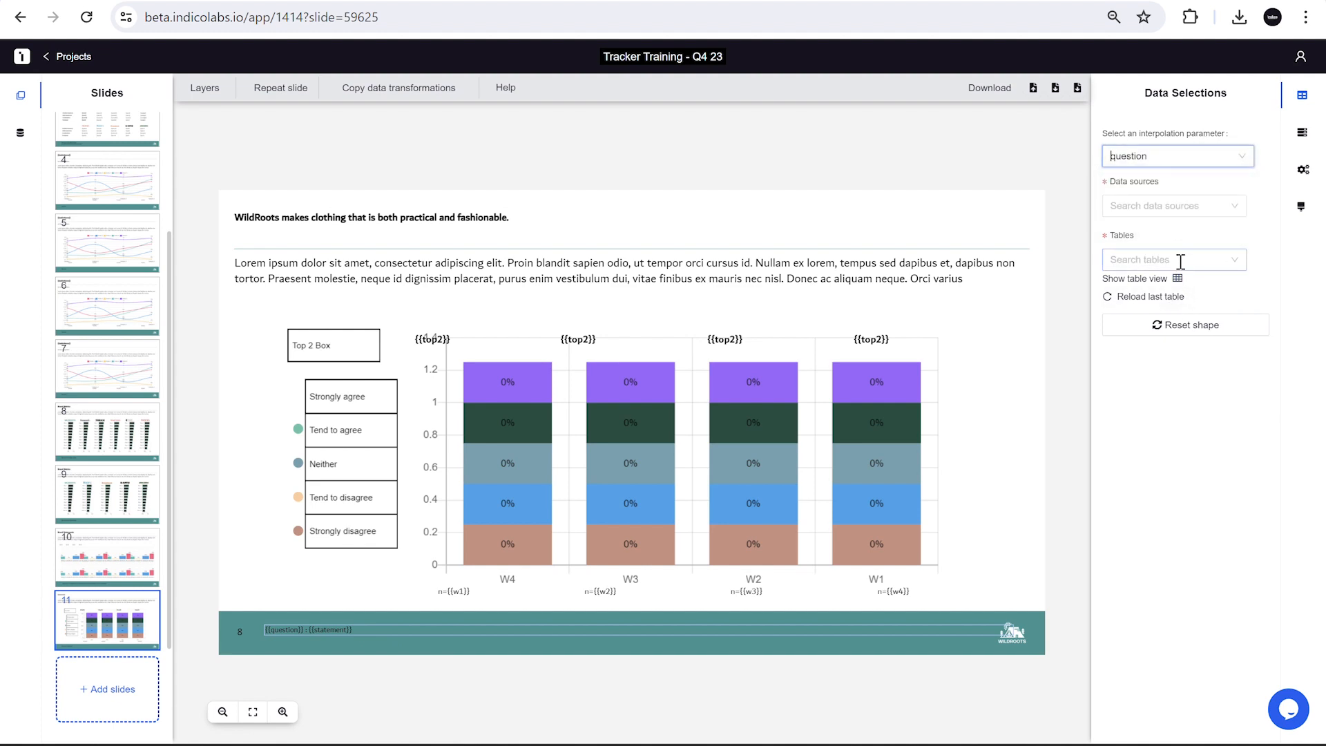
click(1152, 297)
click(1177, 278)
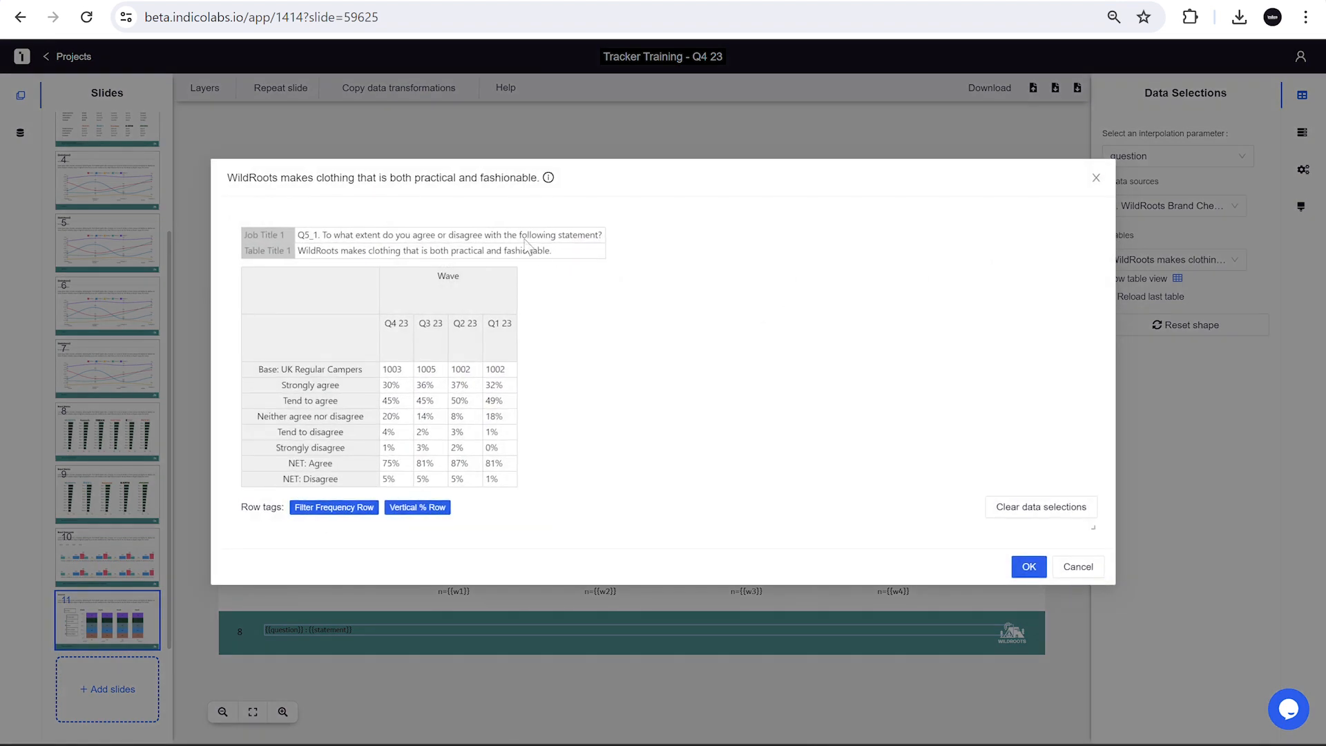
click(525, 238)
click(1029, 567)
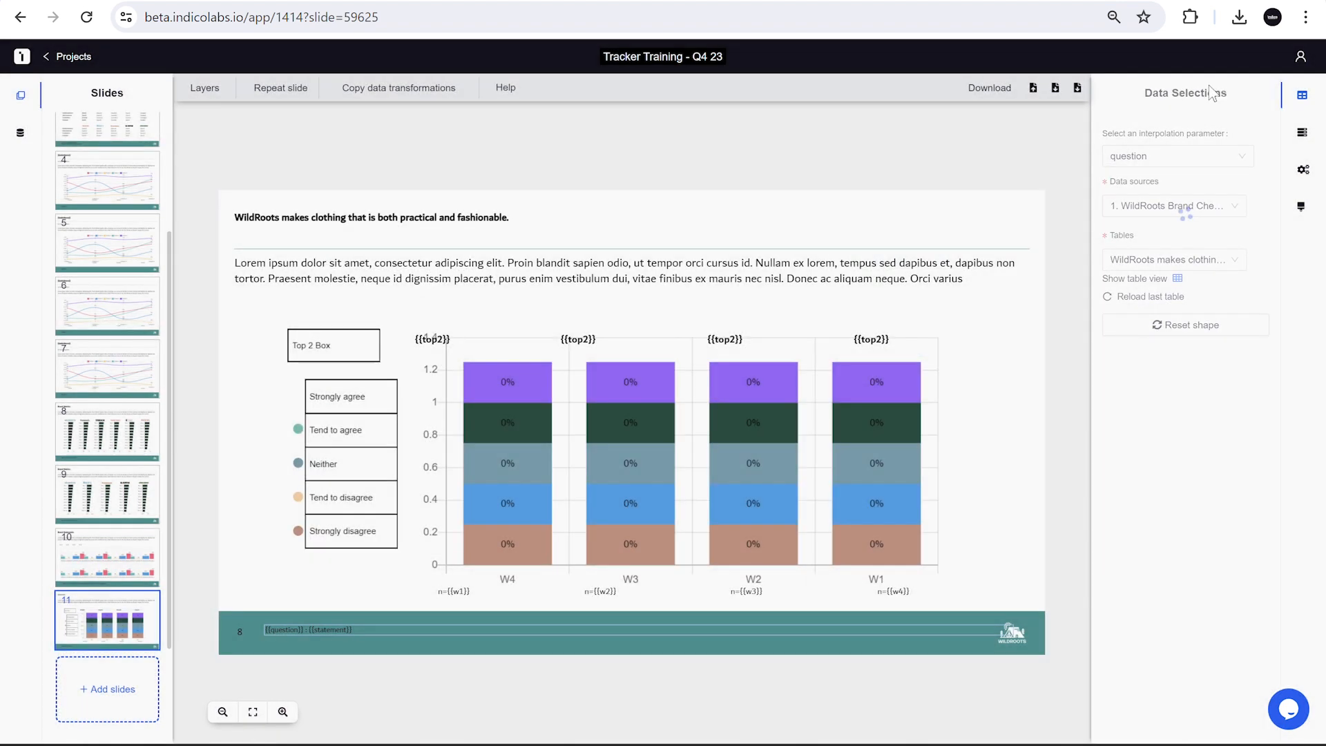
Link the footer text's statement parameter to the table title cell of the reloaded Q5_1 table
click(1132, 157)
click(1132, 203)
click(1151, 297)
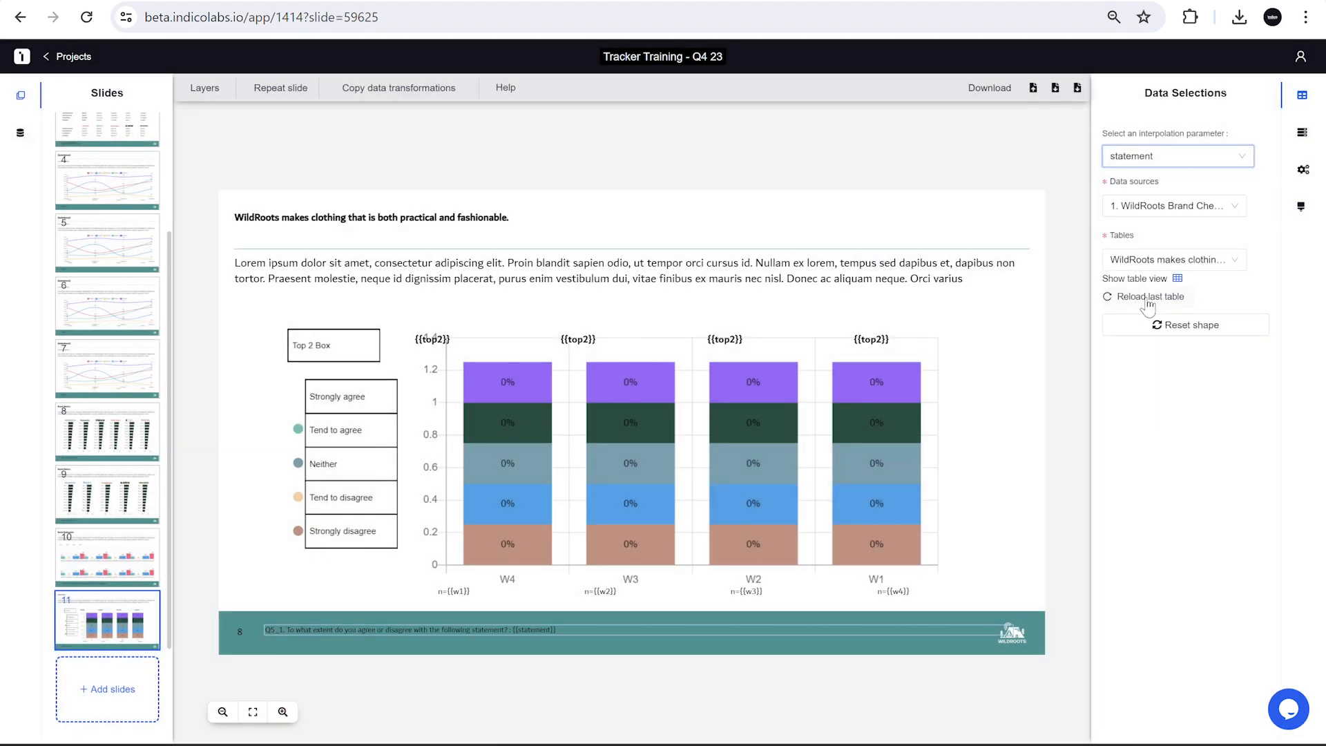
click(1178, 278)
click(549, 252)
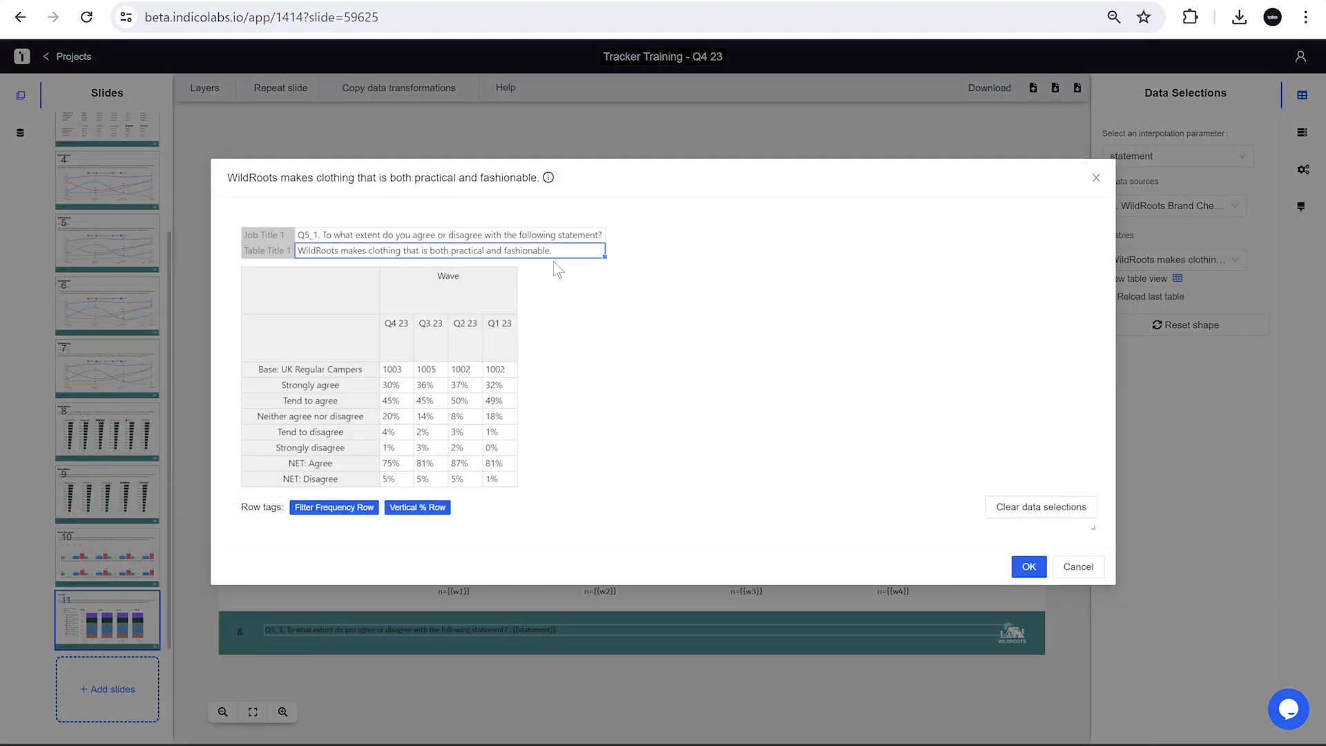
click(1016, 567)
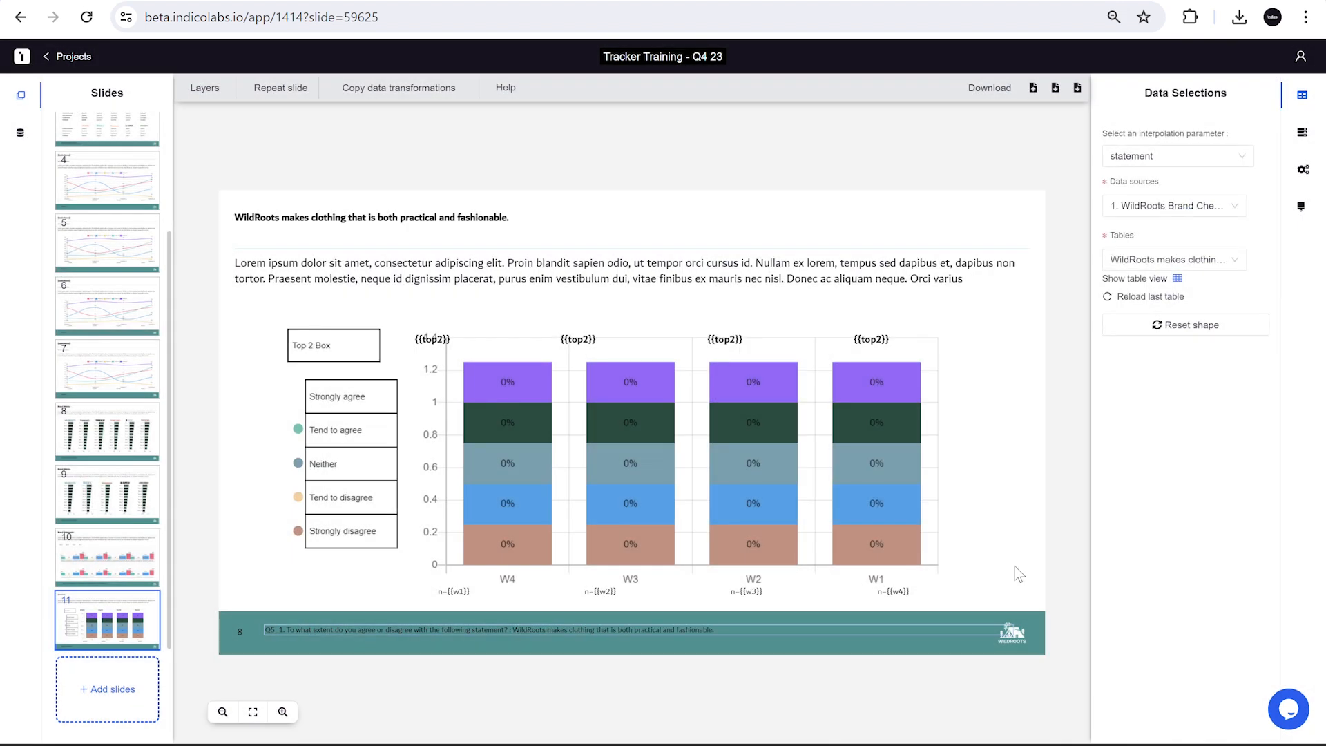
Link the stacked chart to all wave columns and answer rows of the reloaded Q5_1 table, excluding the Filter Frequency Row tag
click(817, 435)
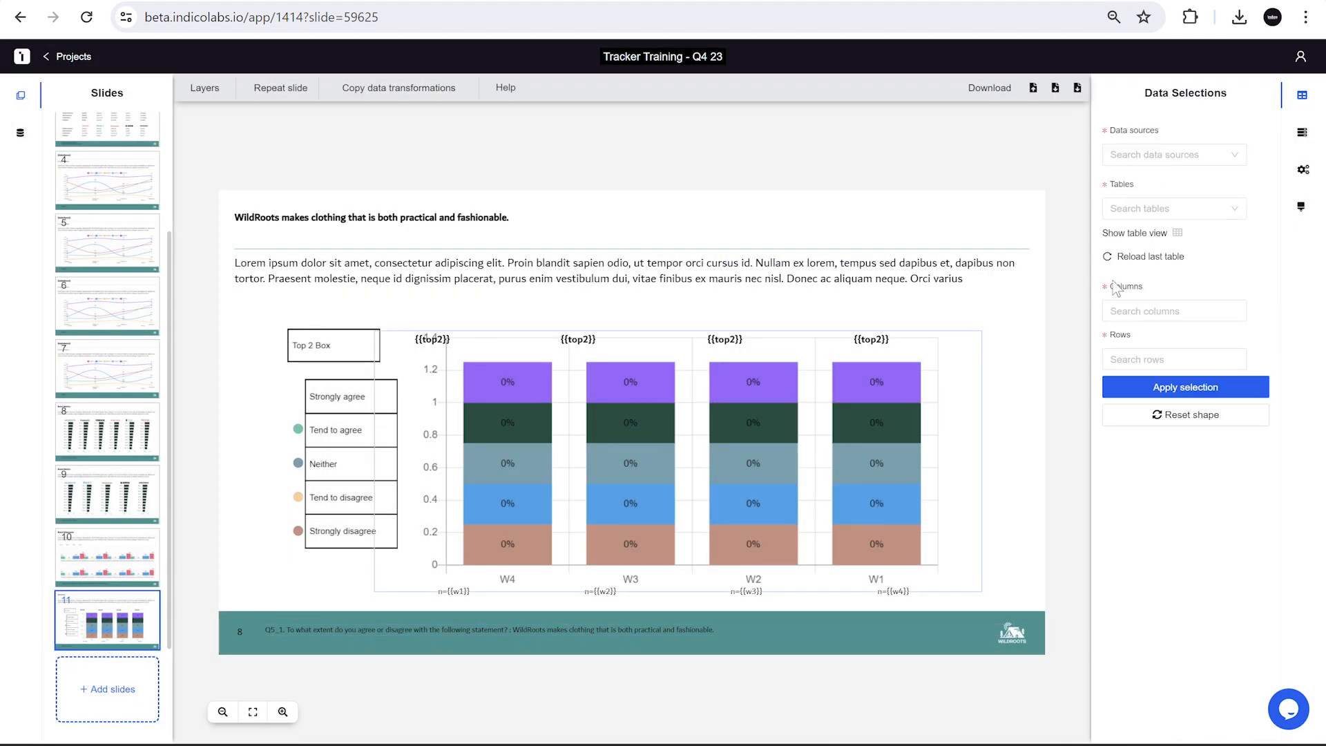
click(1177, 233)
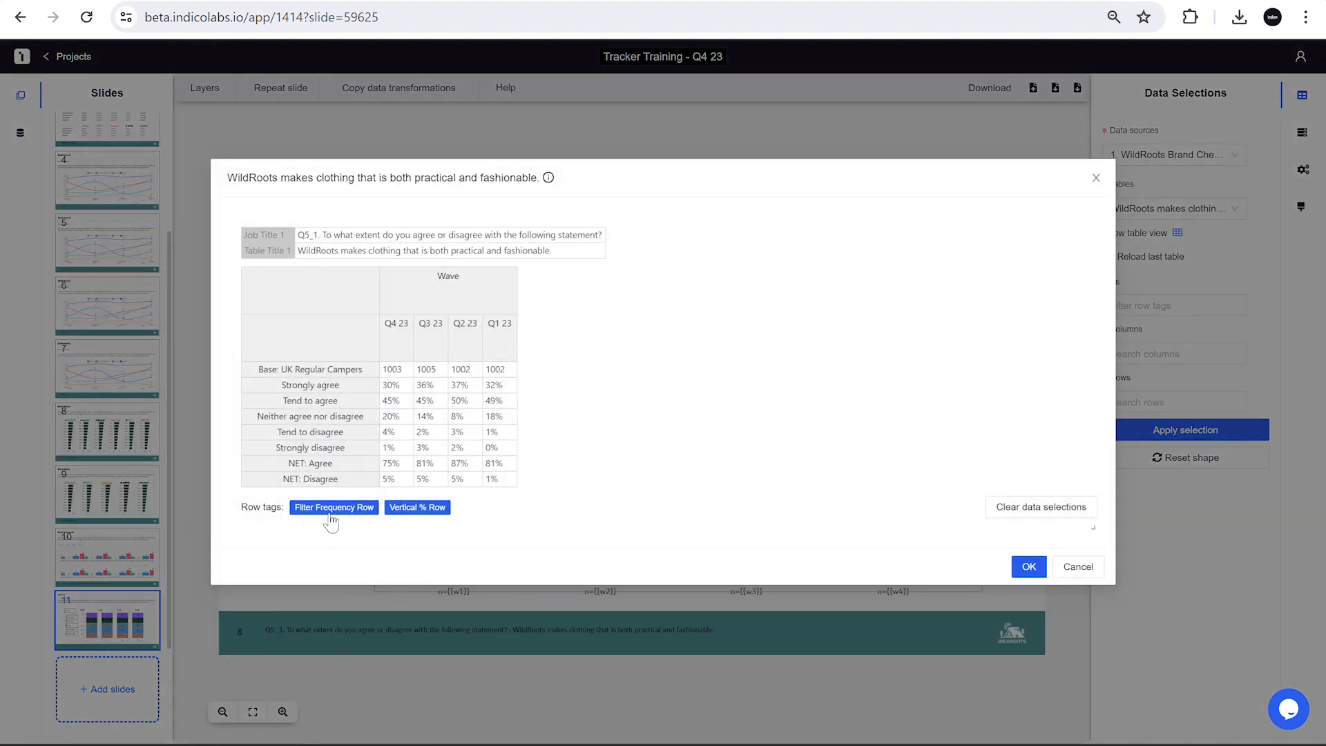
click(331, 514)
drag(402, 341, 528, 378)
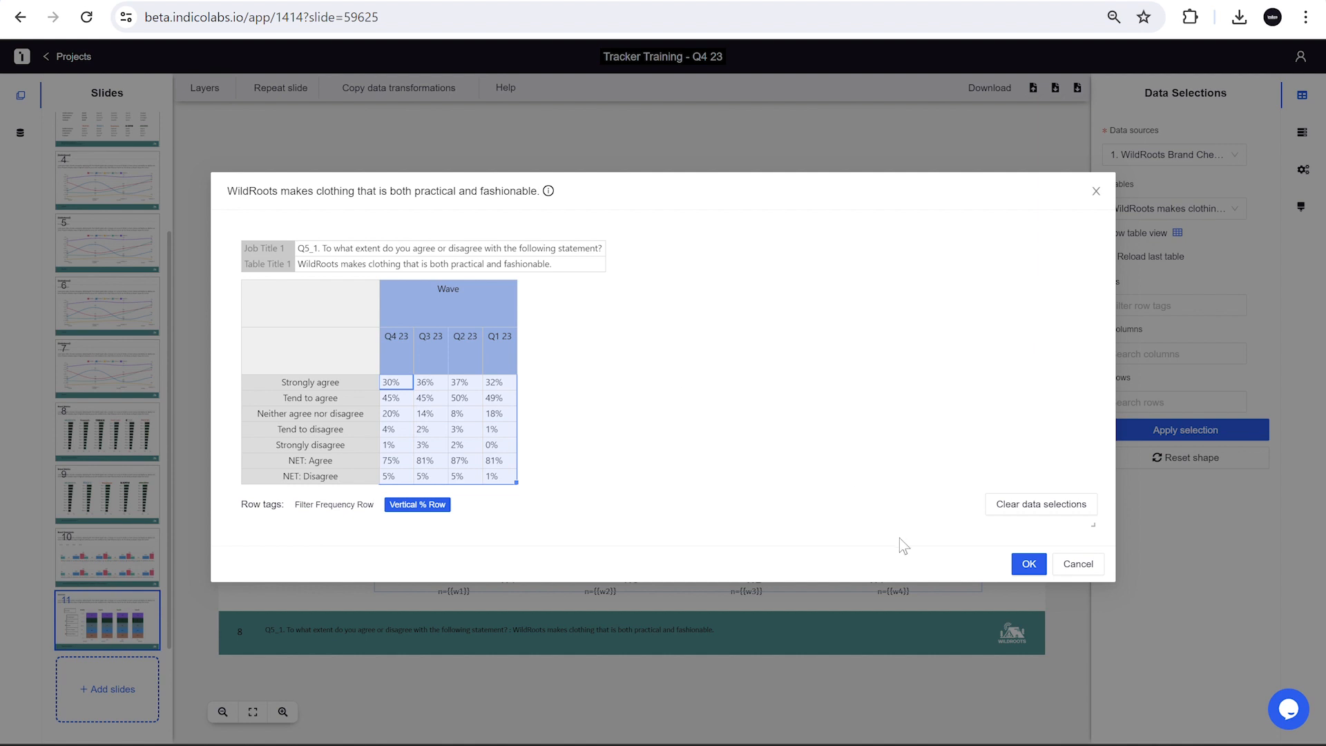
click(1028, 565)
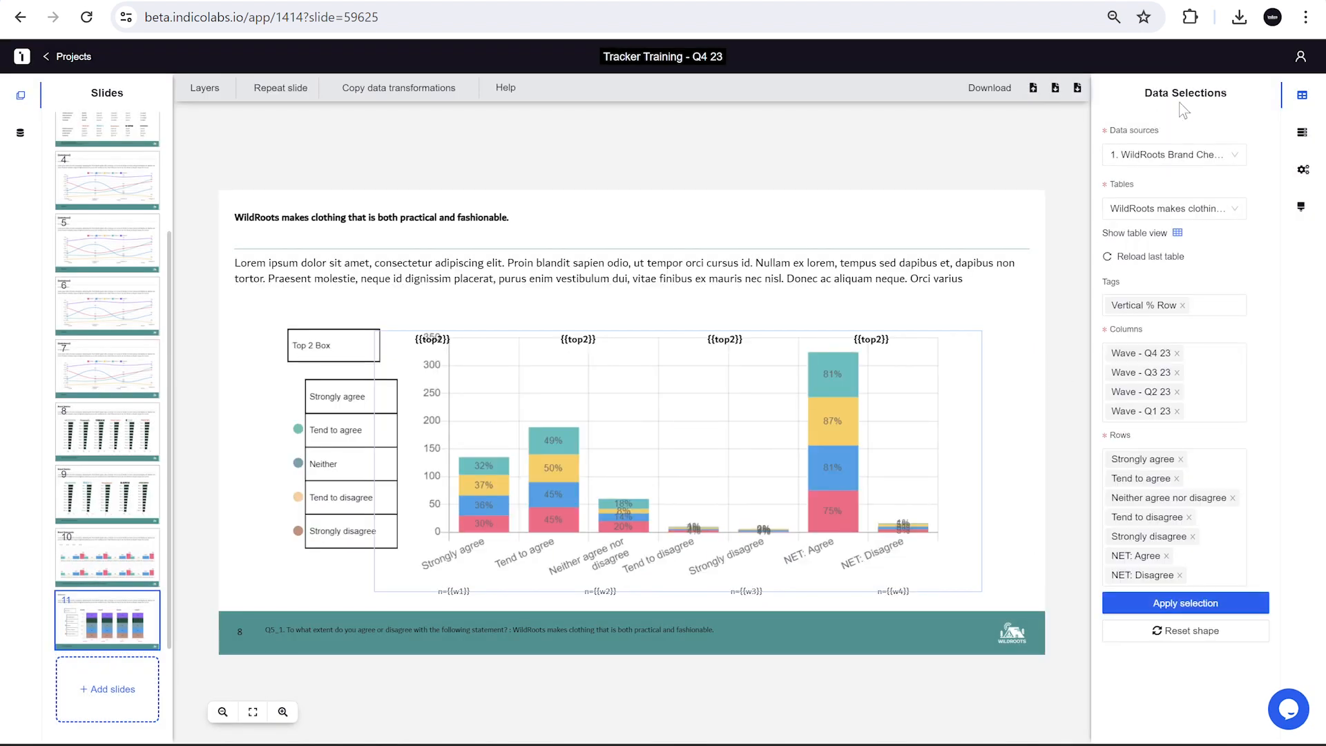
Add a Filter by text search transformation to the chart that removes rows whose labels start with "NET"
click(1302, 132)
click(1194, 132)
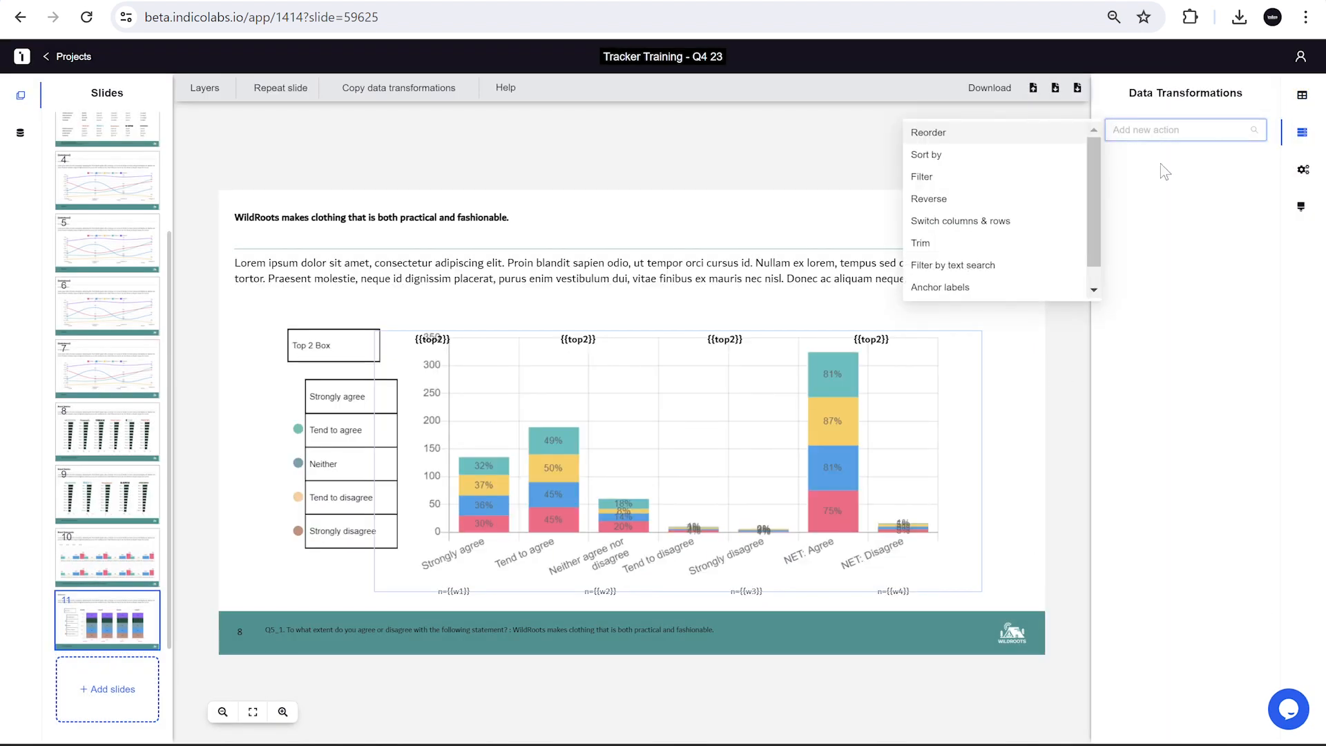
click(995, 266)
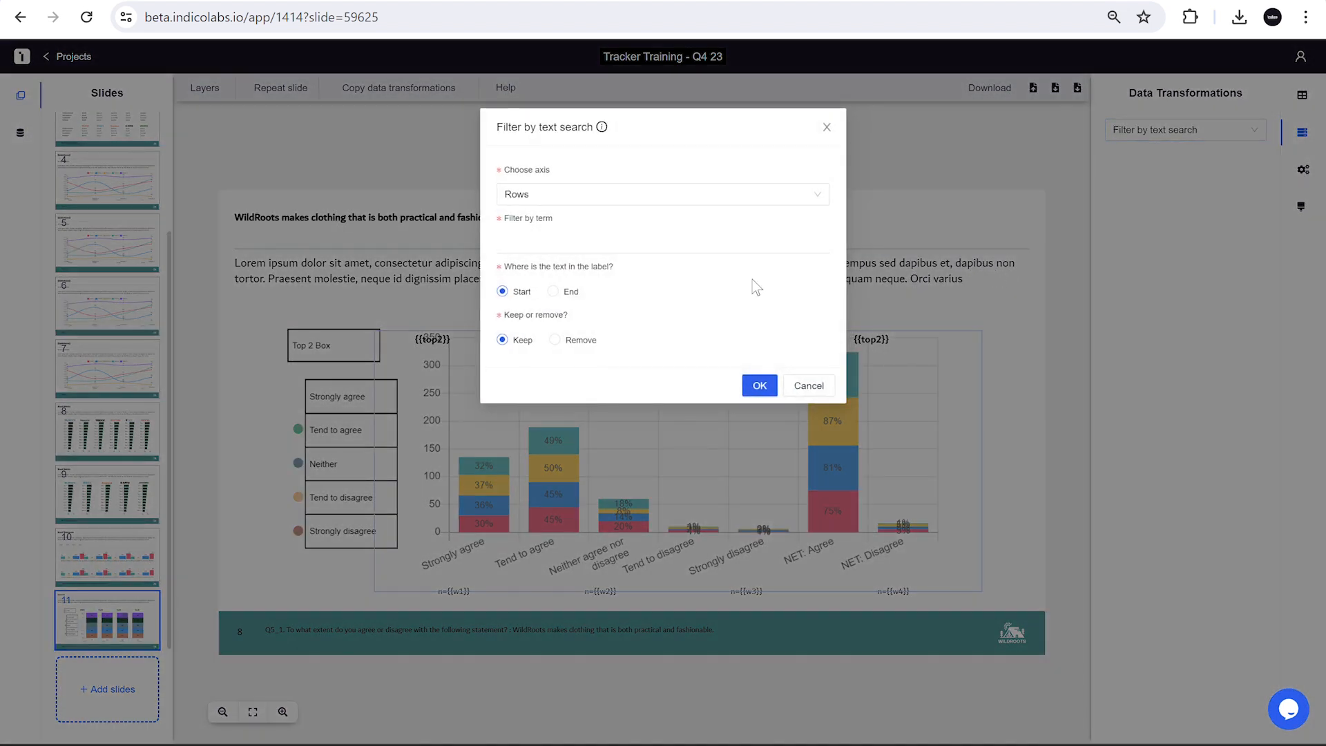
click(573, 342)
click(583, 248)
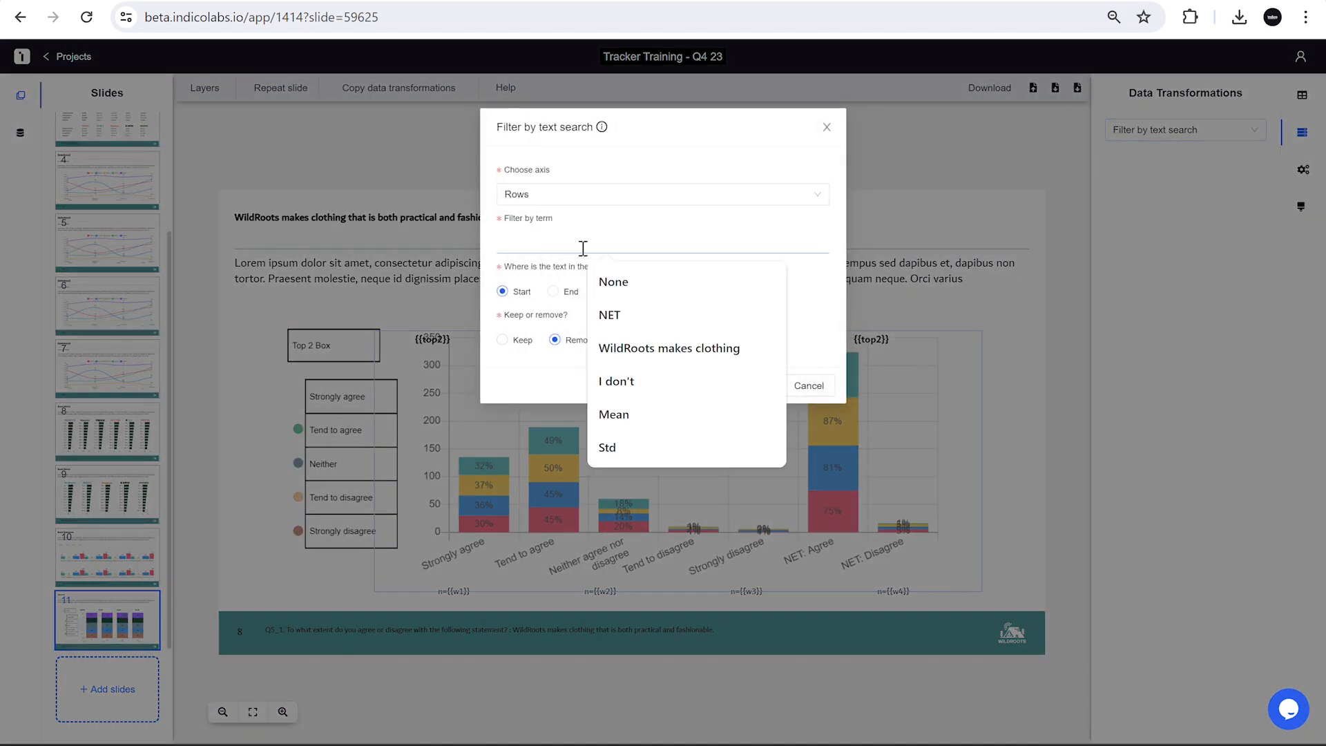
text(Net)
click(609, 282)
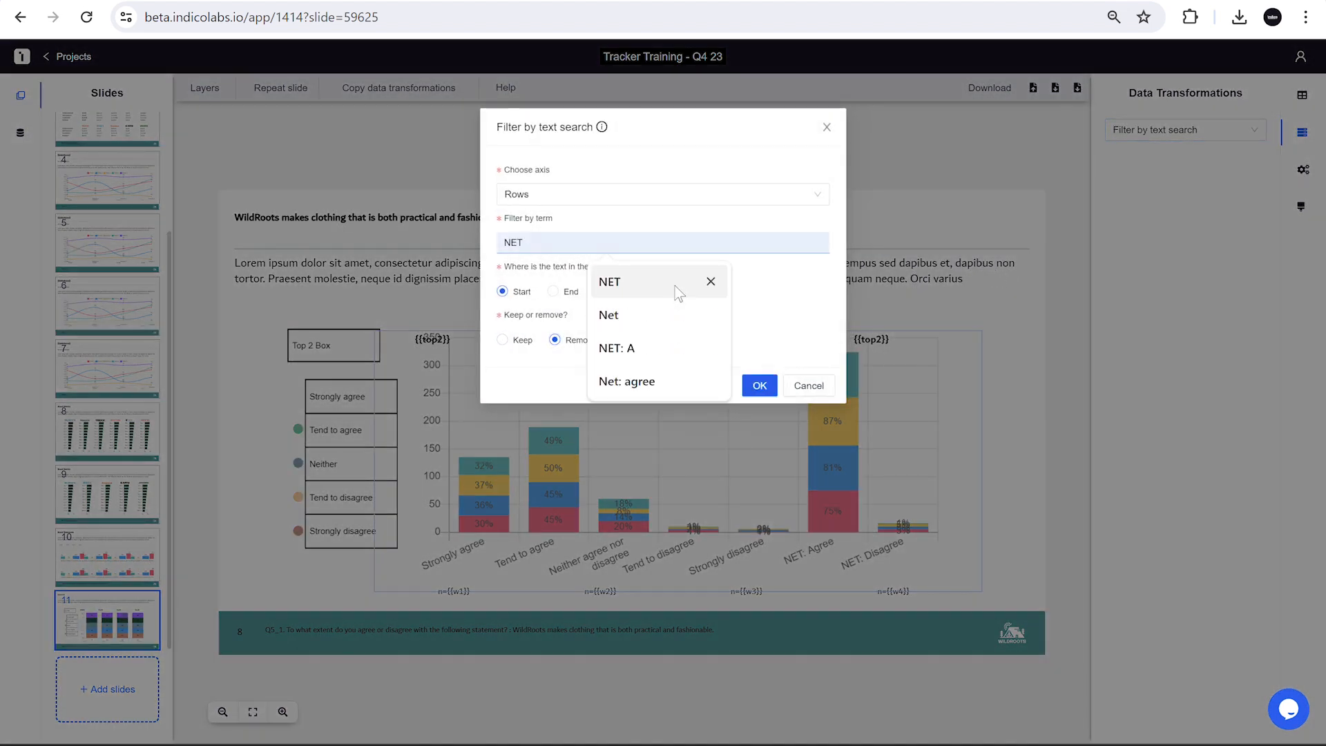
click(759, 385)
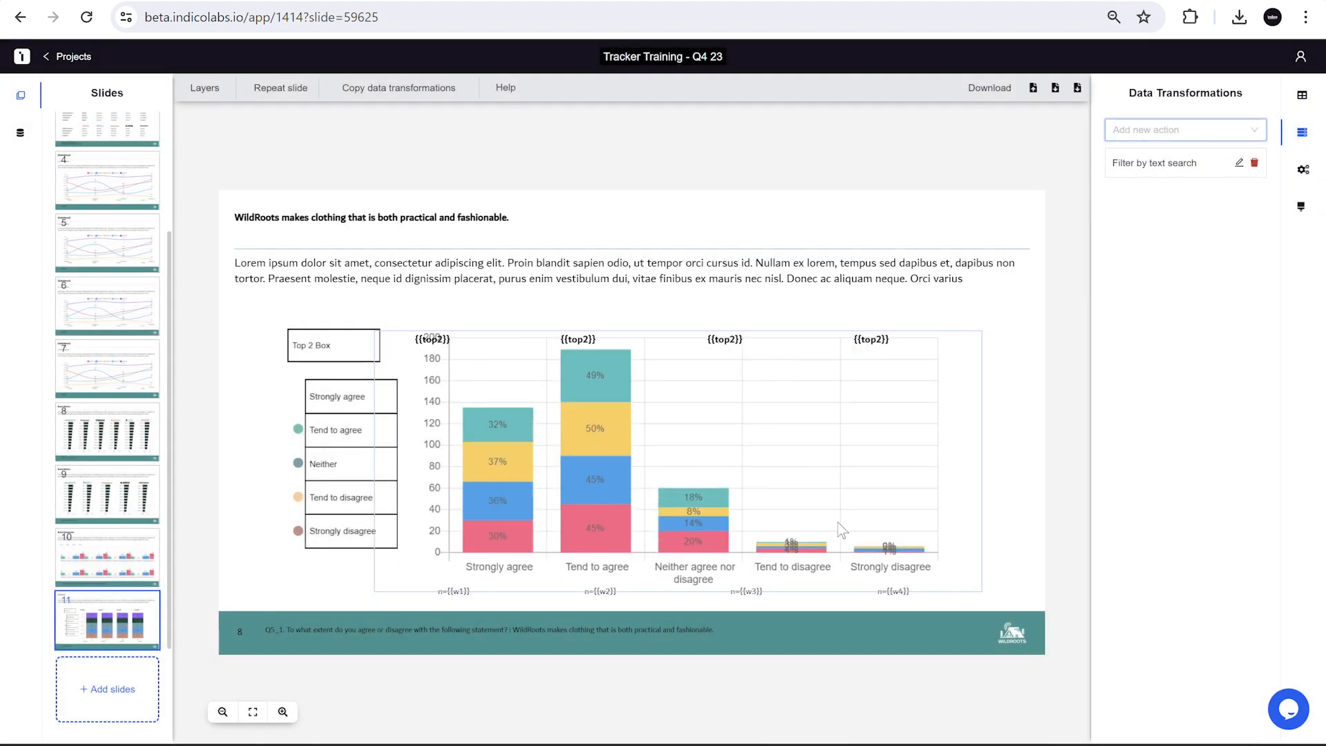
Add a Switch columns & rows transformation to the stacked chart
click(1160, 129)
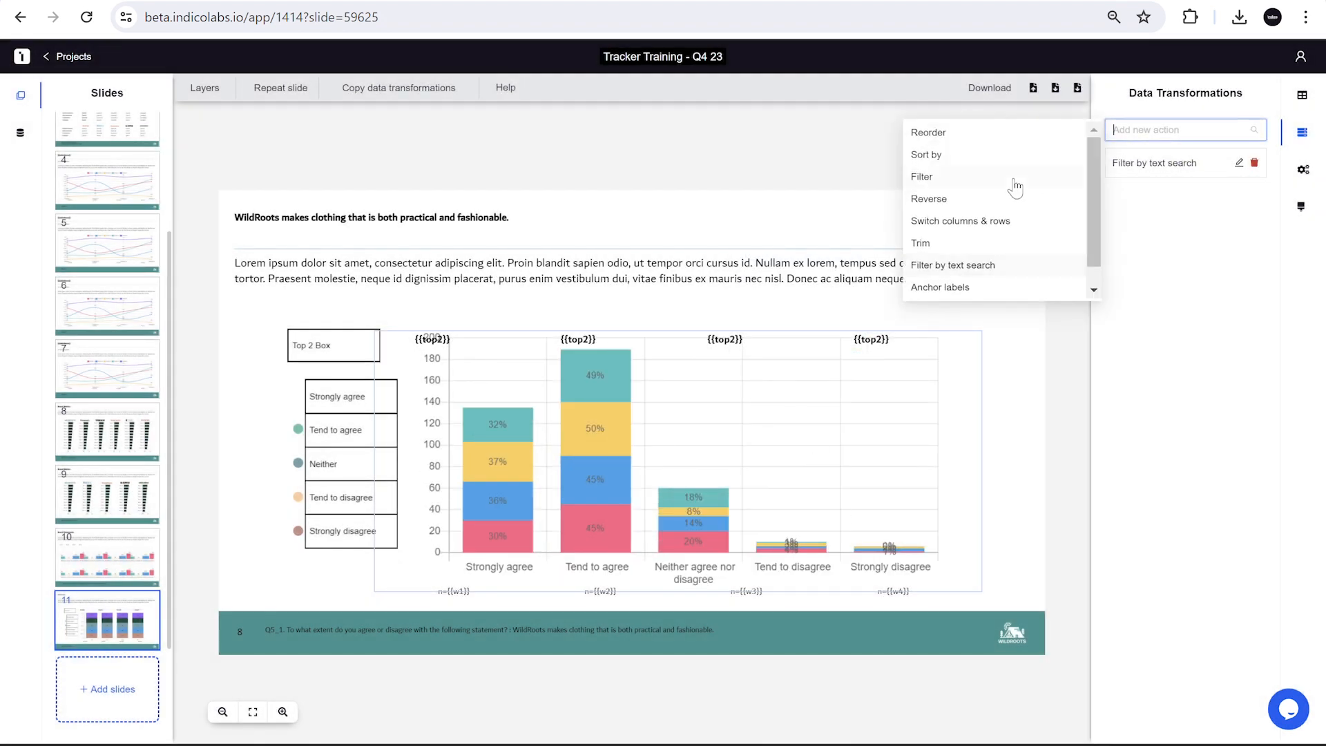
click(1000, 221)
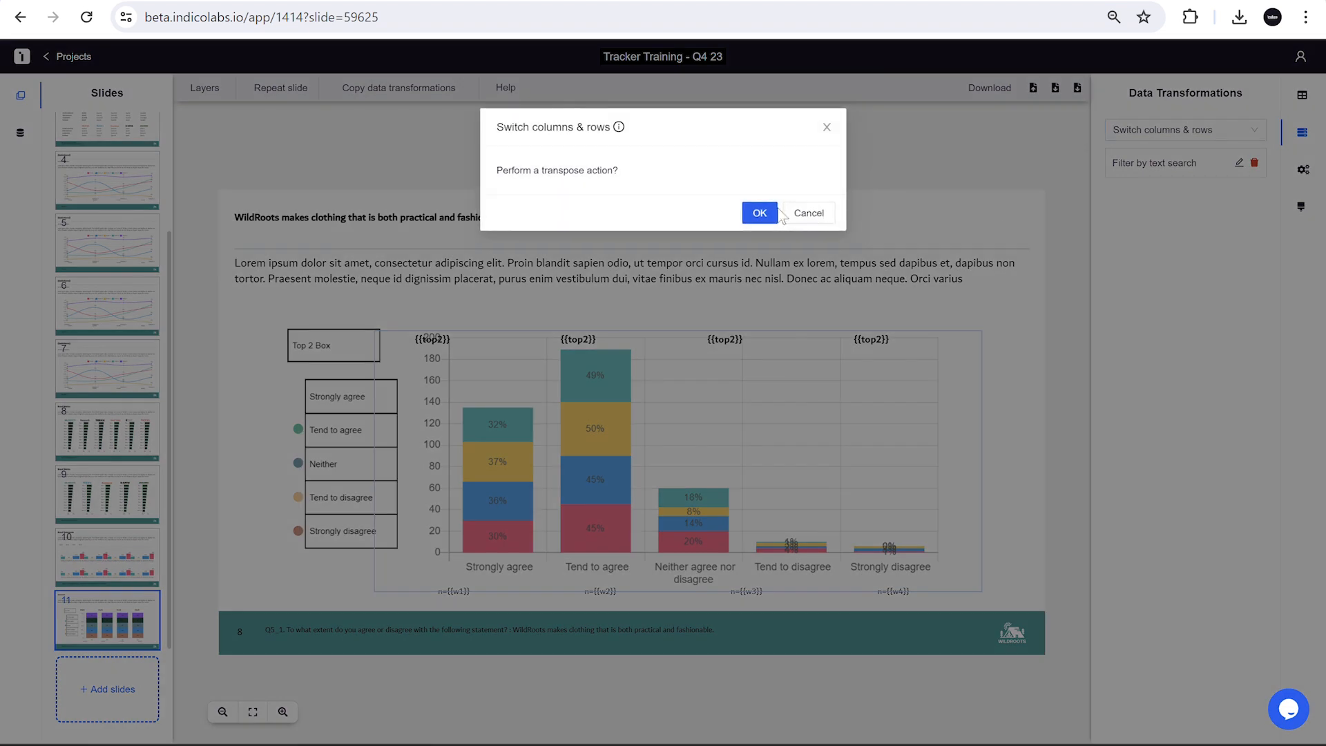
click(776, 213)
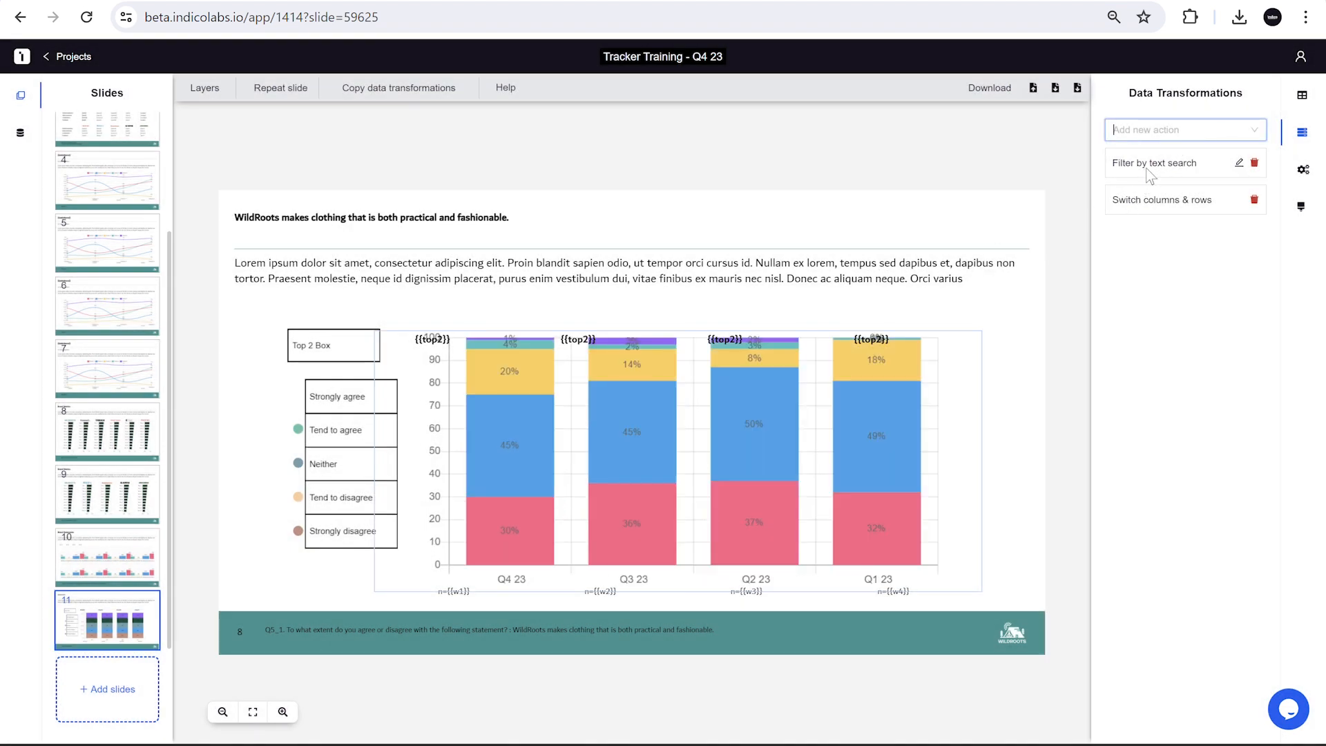
Add two Reverse transformations to the stacked chart, one for the columns and one for the rows
click(1151, 131)
click(1017, 199)
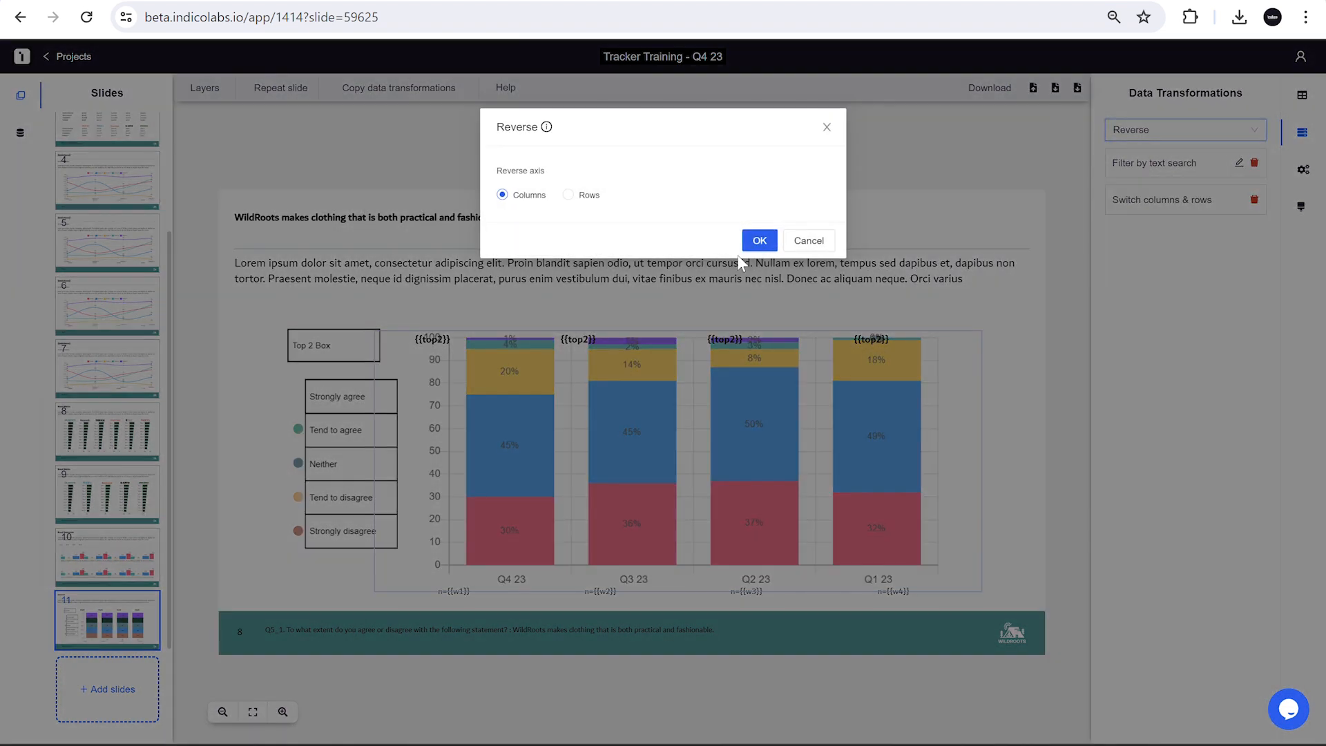
click(759, 241)
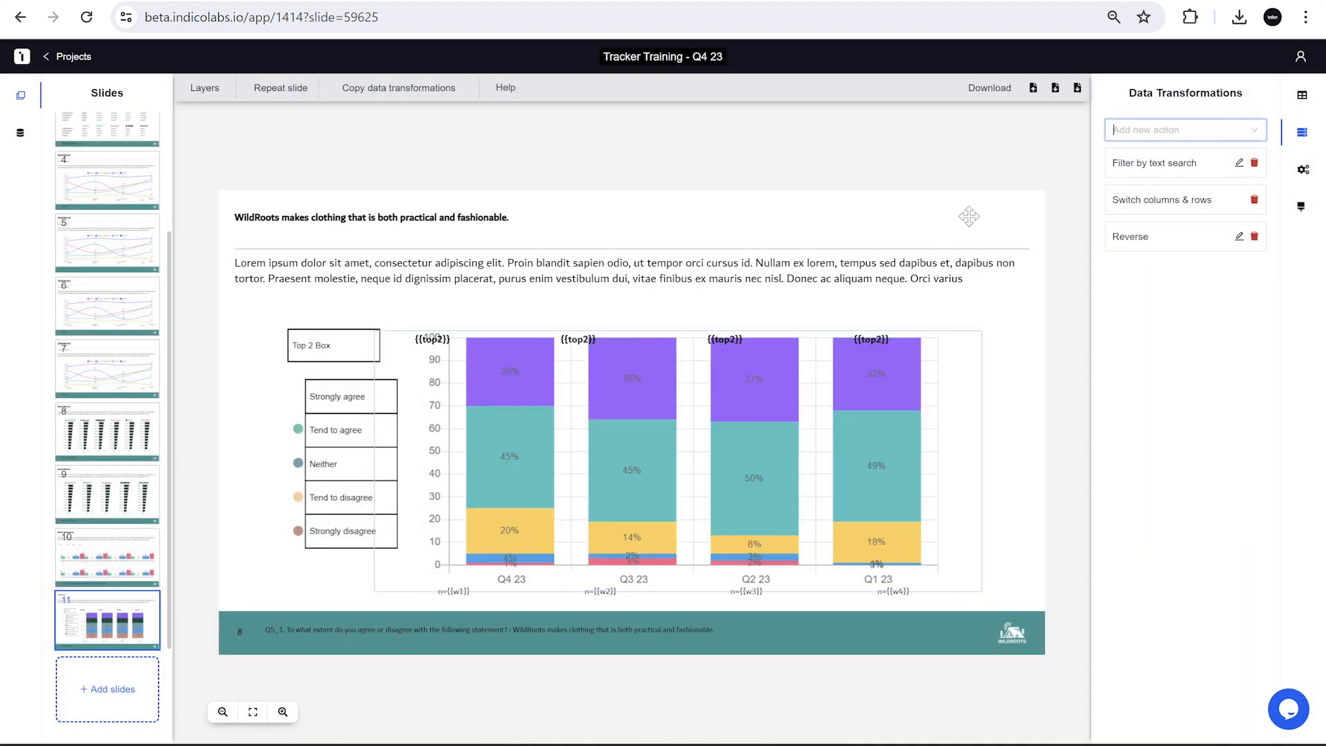
click(1163, 131)
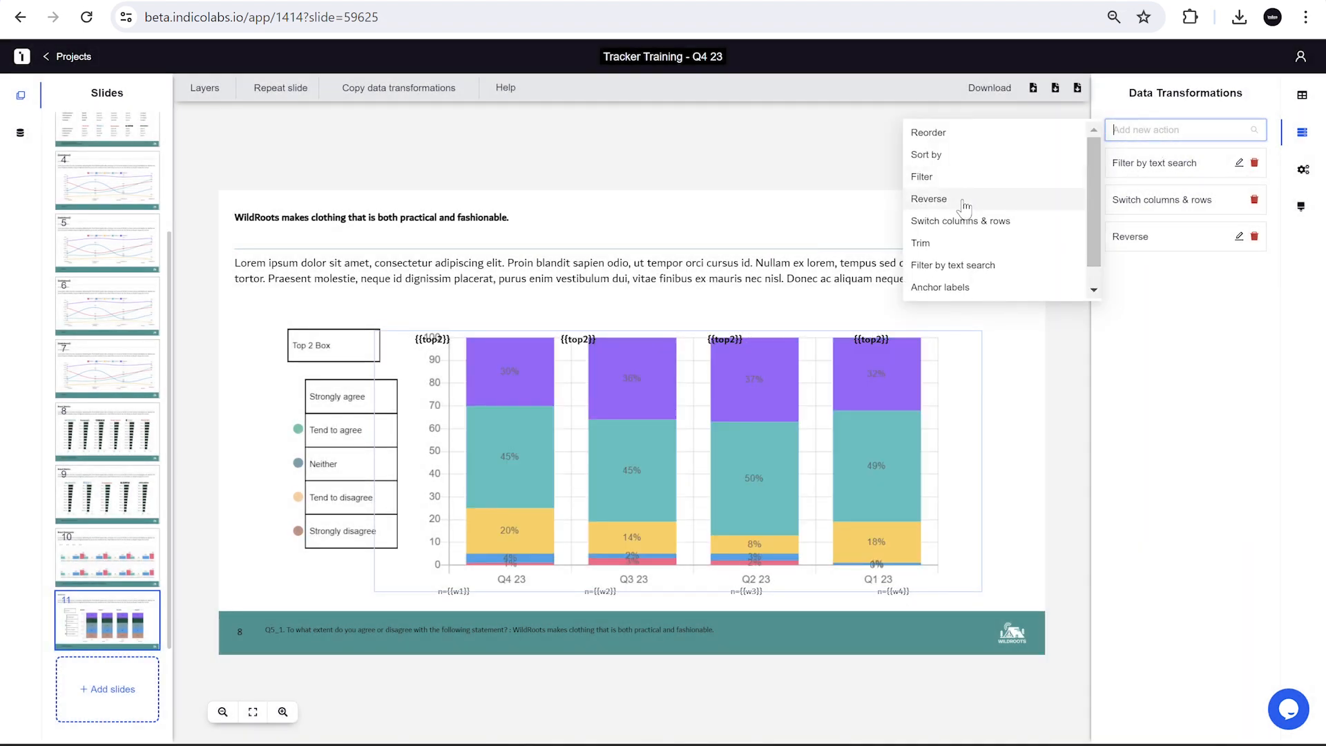
click(962, 199)
click(587, 196)
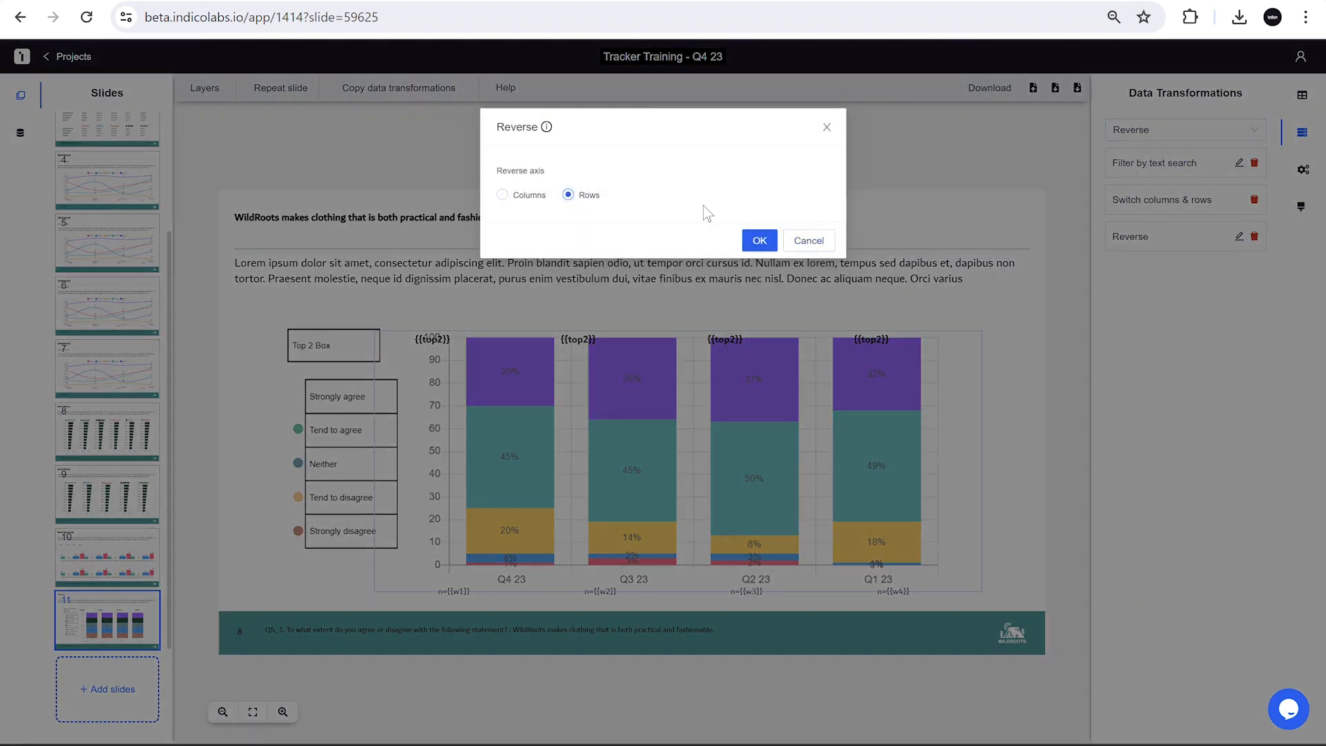
click(759, 240)
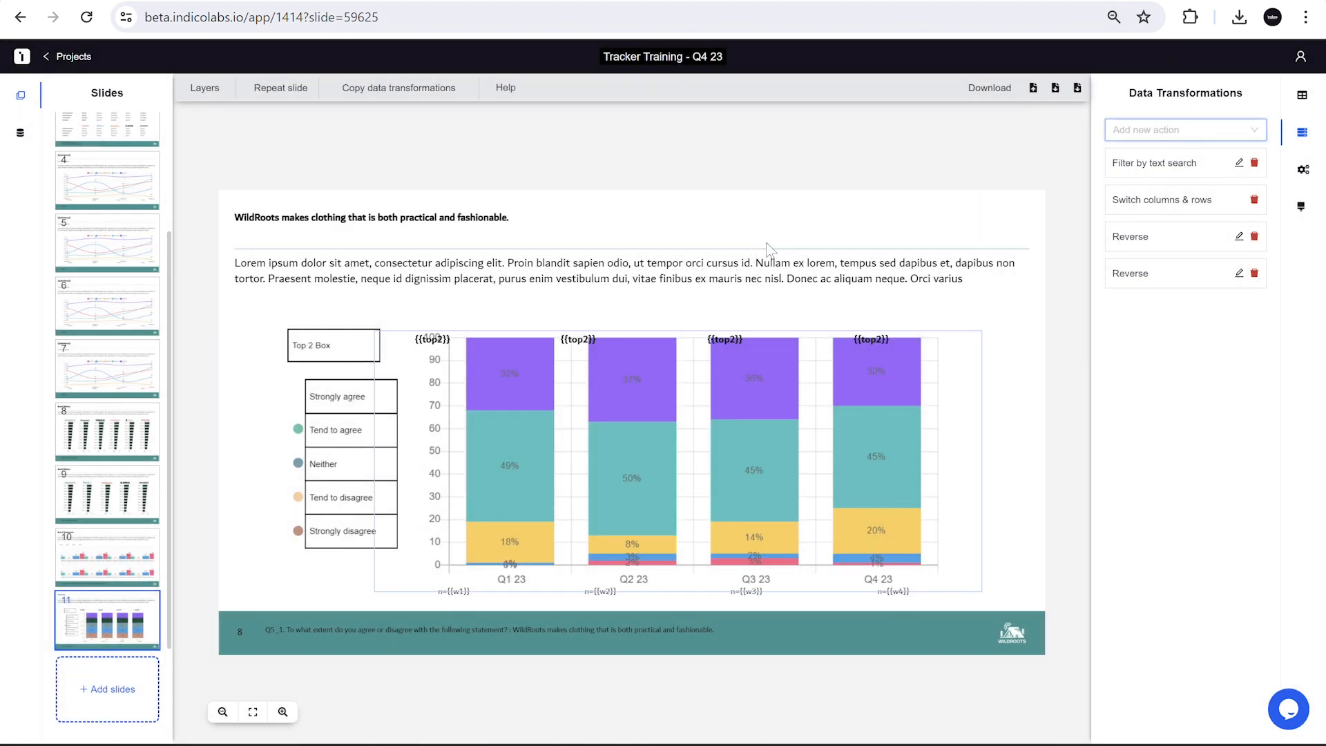
Link the top2 placeholders above the Q1 23 and Q2 23 bars to their NET: Agree cells in the last-used table
click(435, 342)
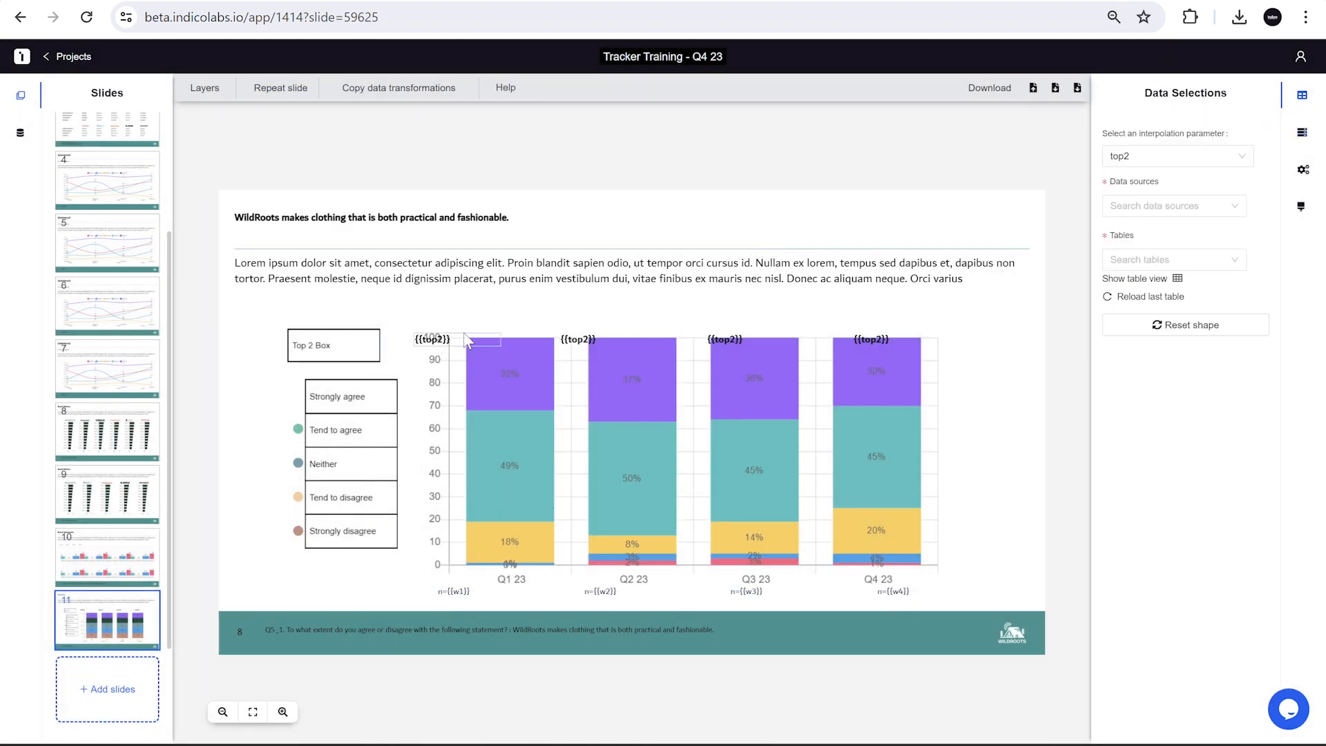
click(1177, 279)
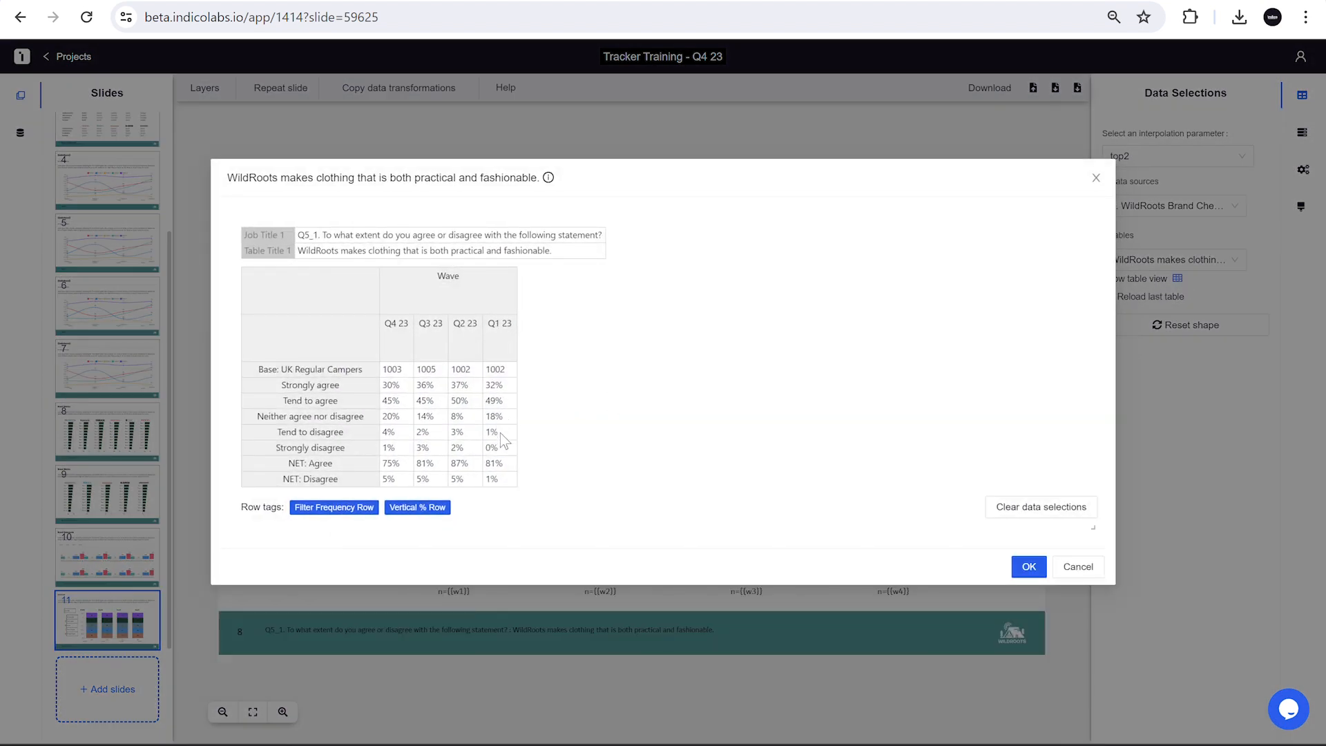
click(498, 466)
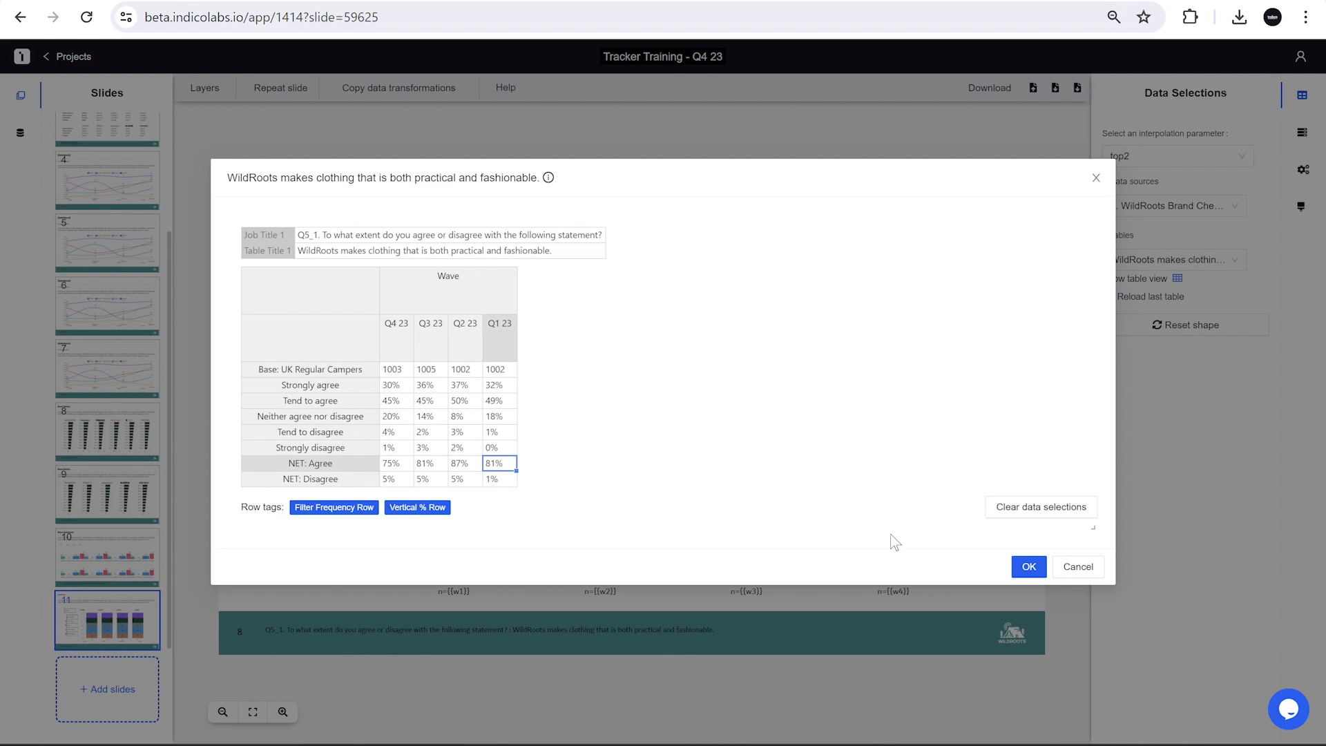
click(1029, 566)
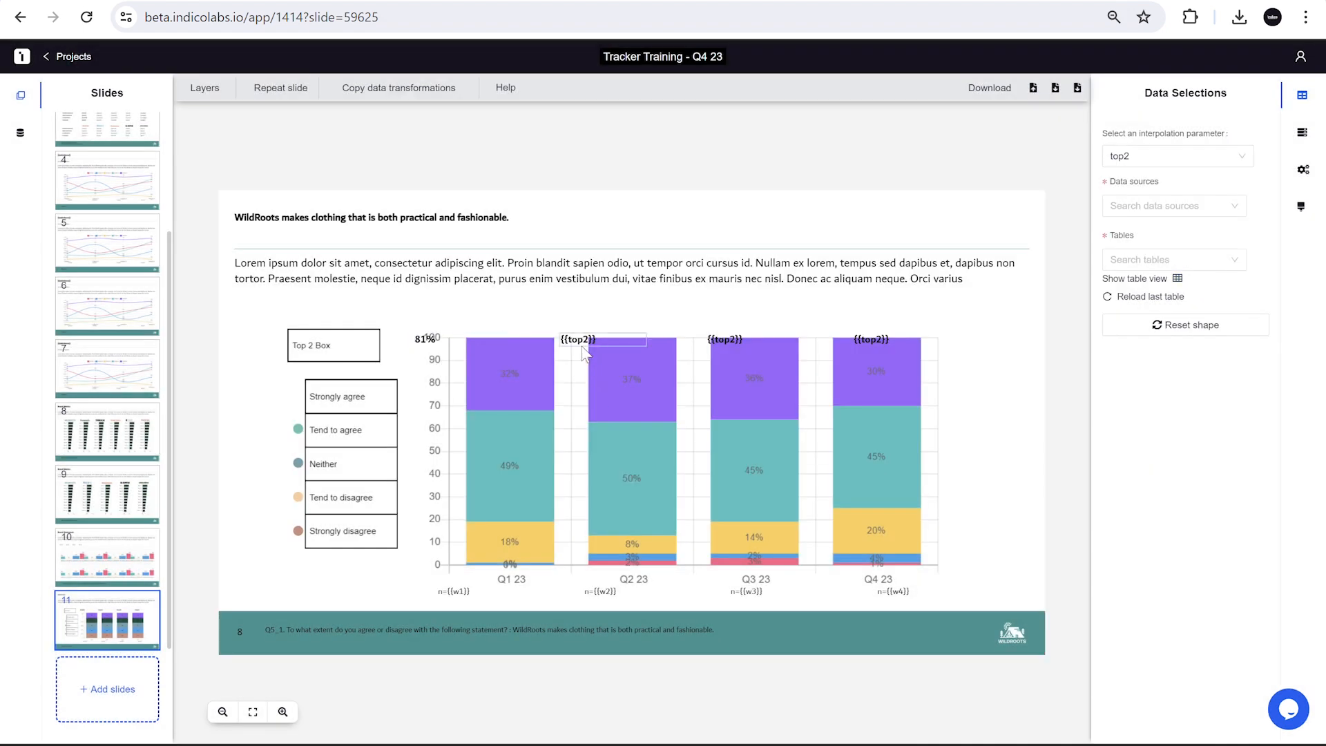
click(1178, 279)
click(465, 466)
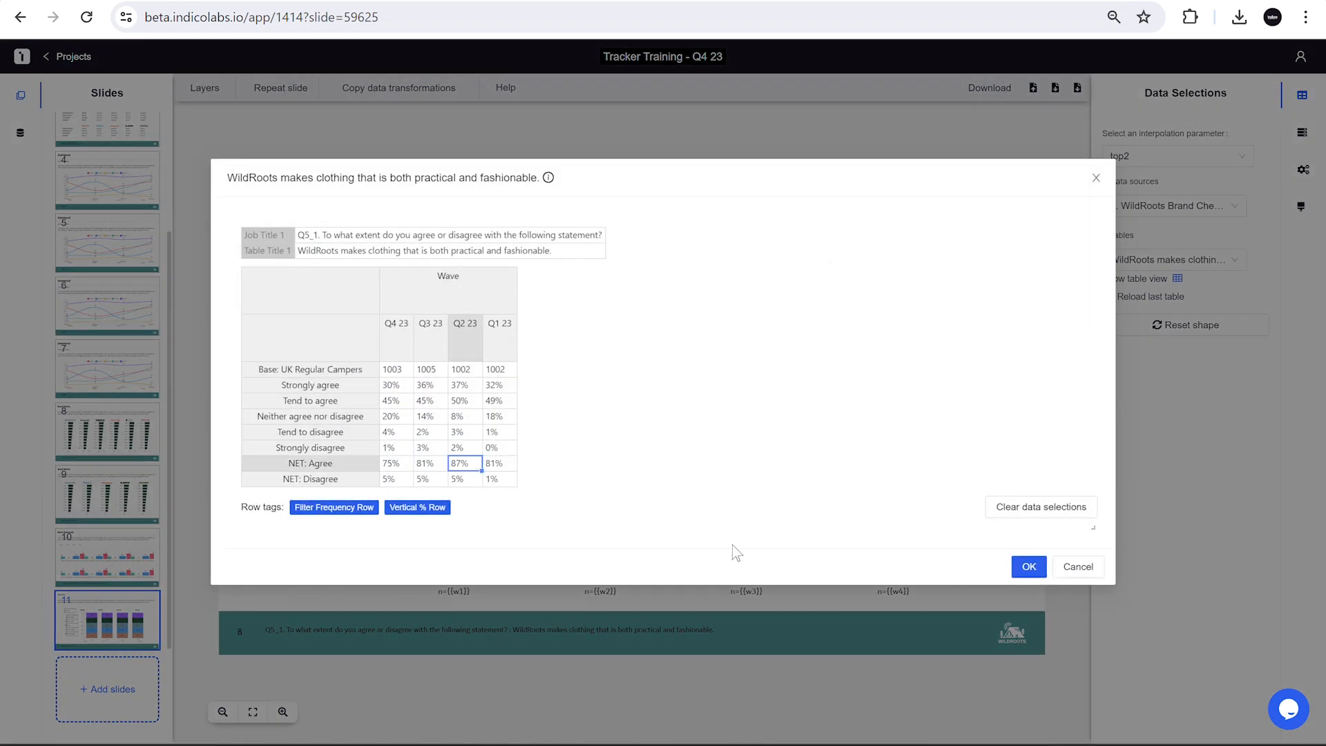
click(1028, 561)
Link the top2 placeholders above the Q3 23 and Q4 23 bars to their NET: Agree cells in the reloaded table
click(735, 340)
click(1158, 303)
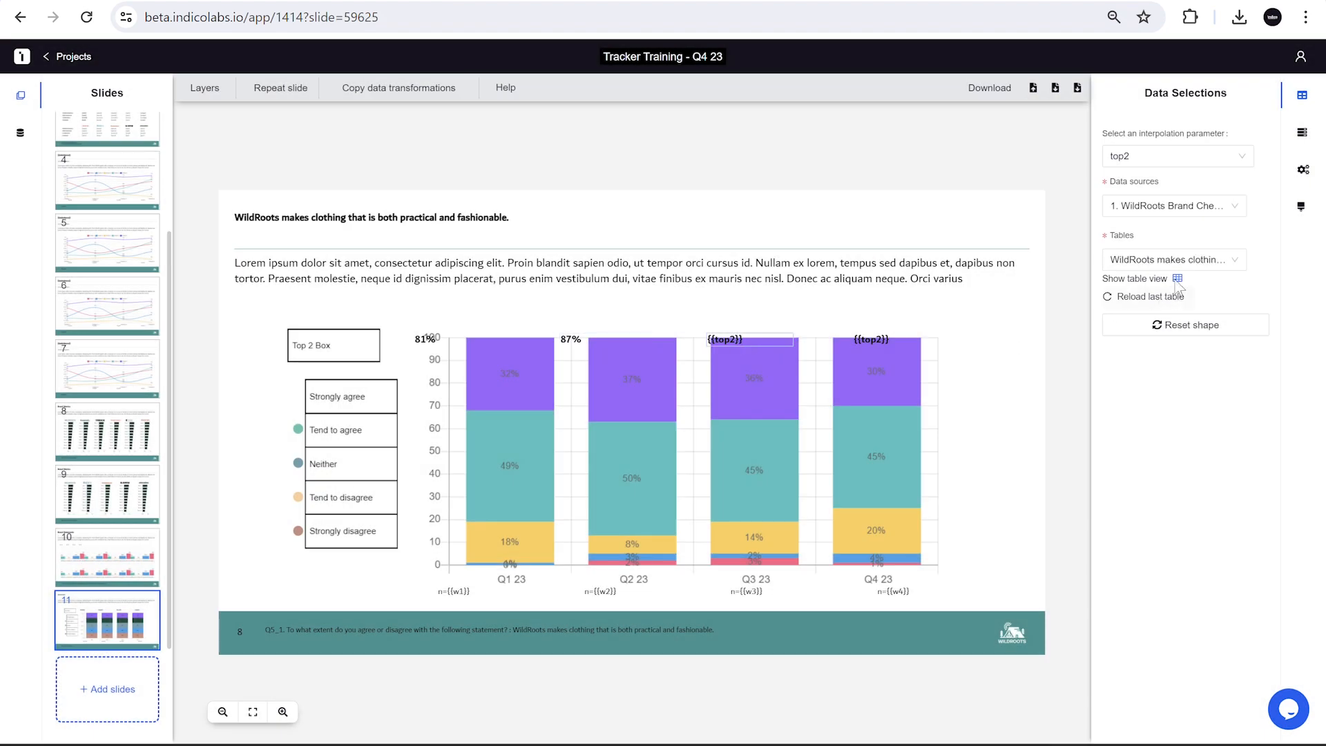
click(1177, 278)
click(430, 463)
click(1027, 566)
click(881, 339)
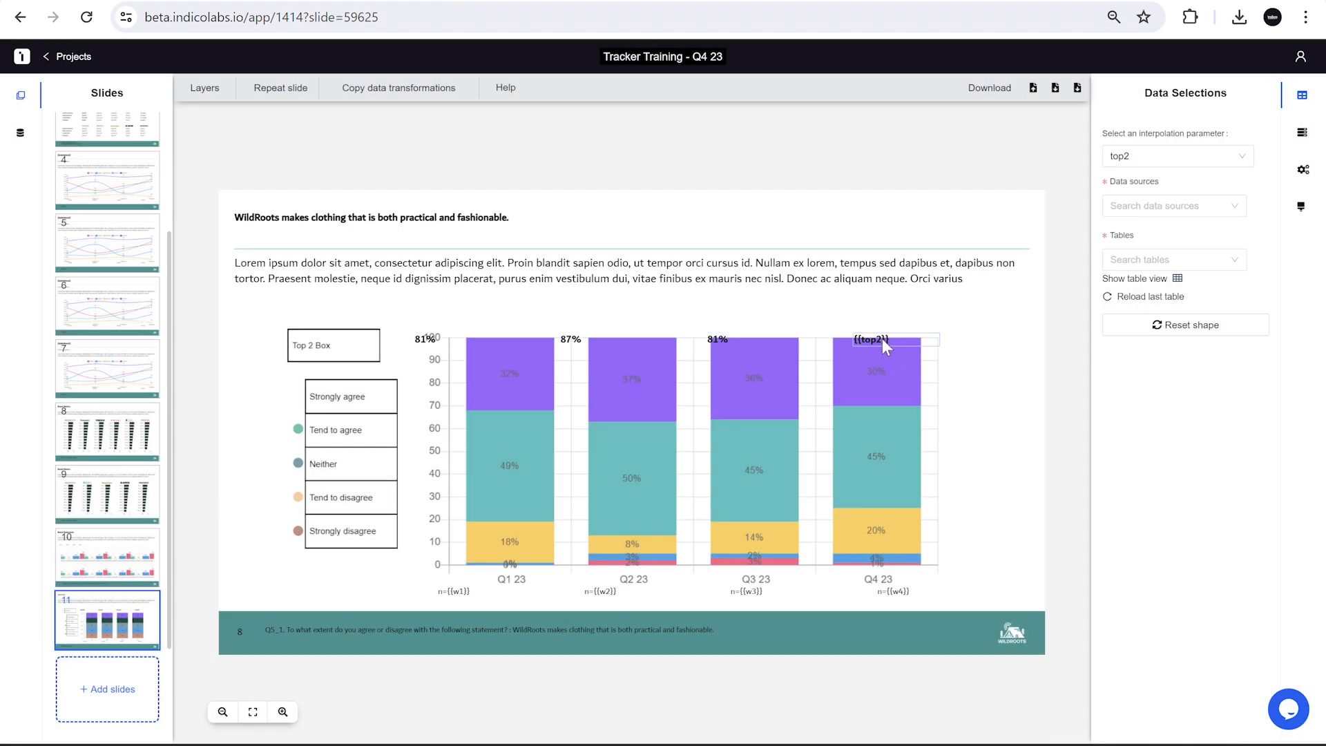
click(1151, 296)
click(1178, 279)
click(391, 463)
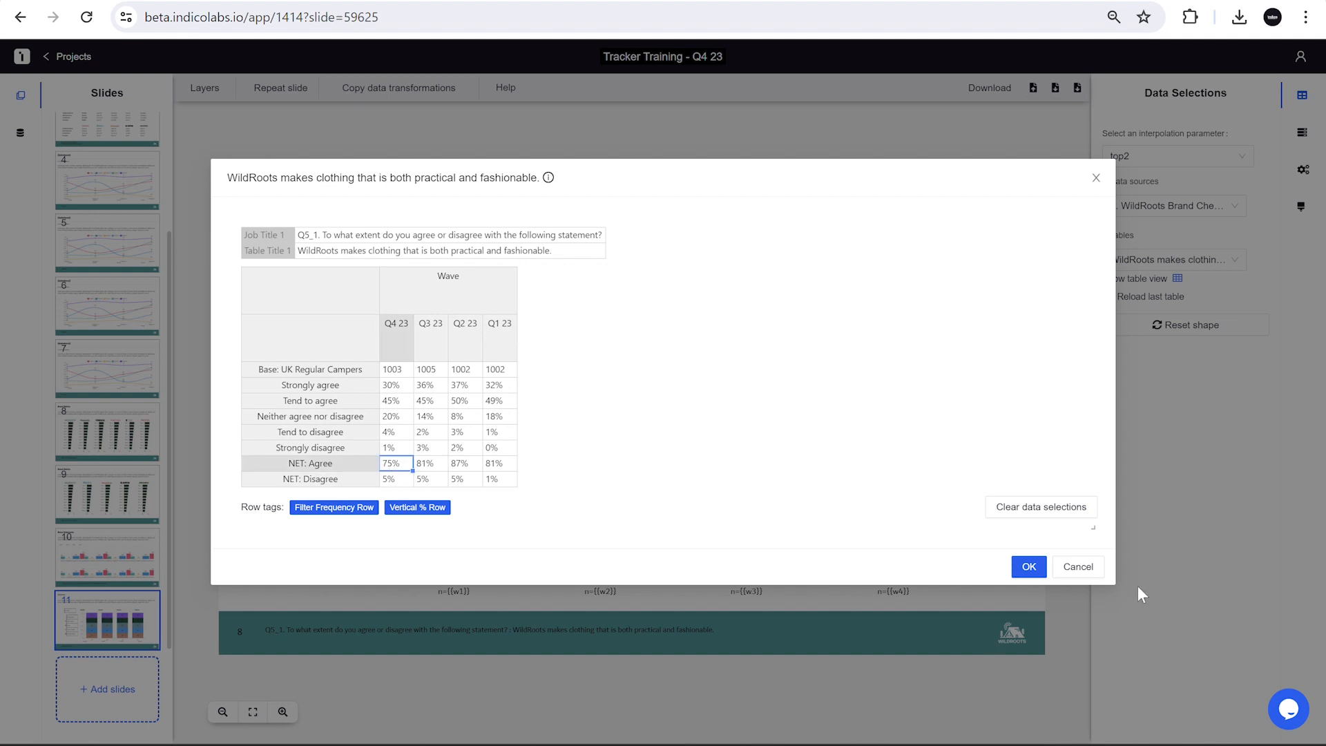
click(1028, 566)
Link the w1 and w2 base size placeholders to the Base: UK Regular Campers cells for Q1 23 and Q2 23
click(461, 593)
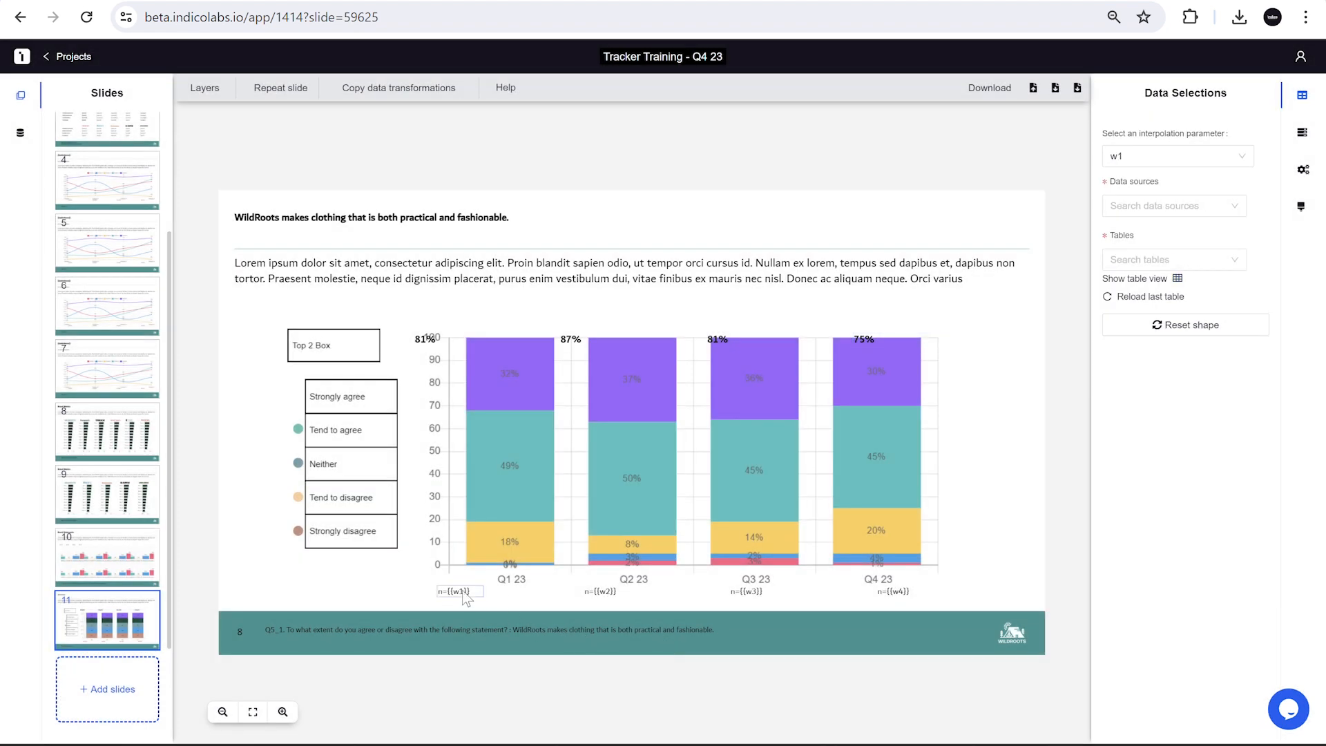
click(1174, 297)
click(1177, 278)
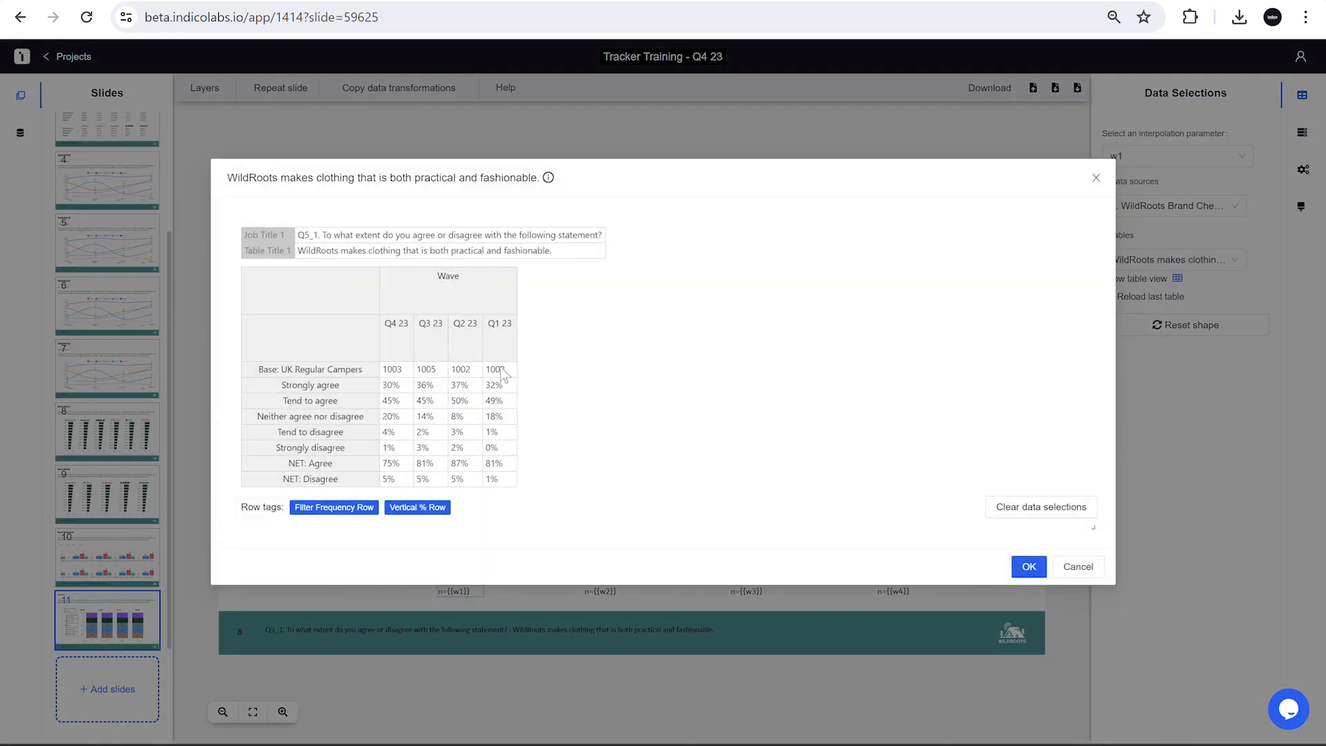
click(498, 370)
click(1028, 566)
click(599, 591)
click(1176, 296)
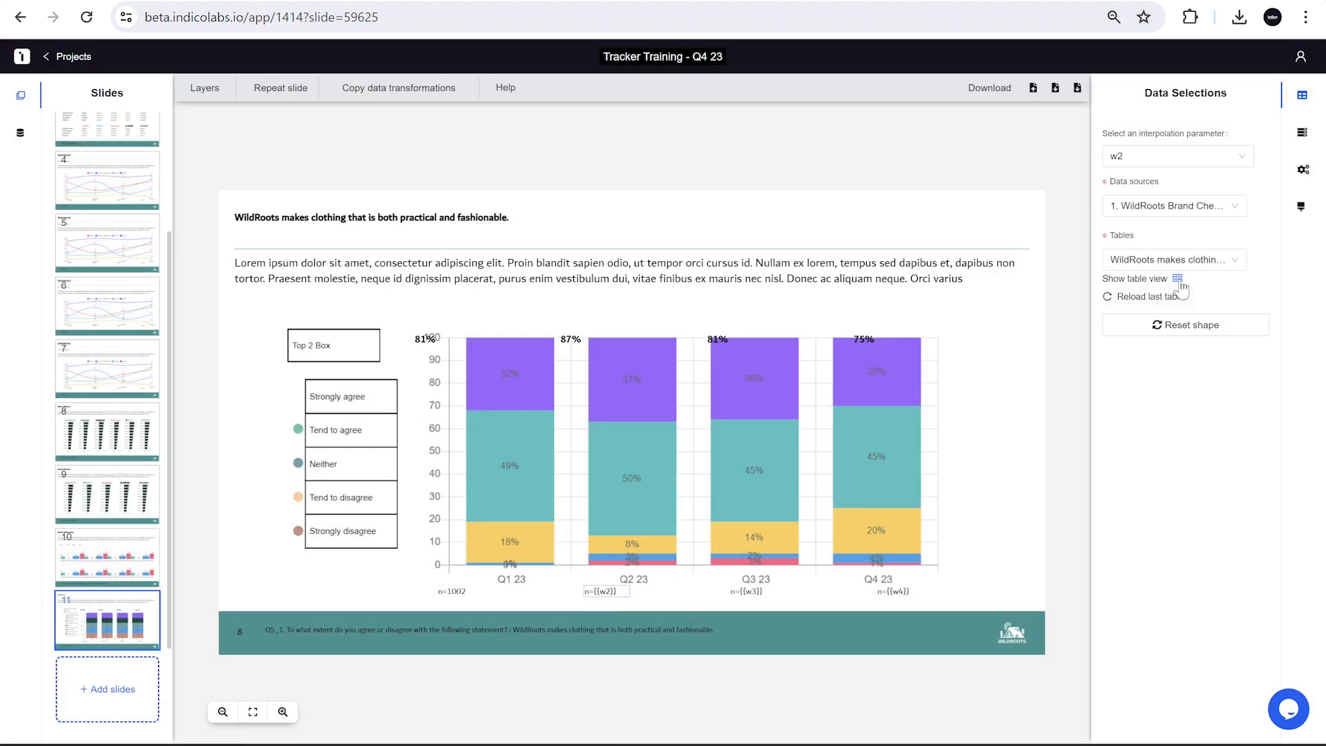
click(1178, 278)
click(462, 370)
click(1026, 565)
Link the w3 and w4 base size placeholders to the Base: UK Regular Campers cells for Q3 23 and Q4 23
click(745, 592)
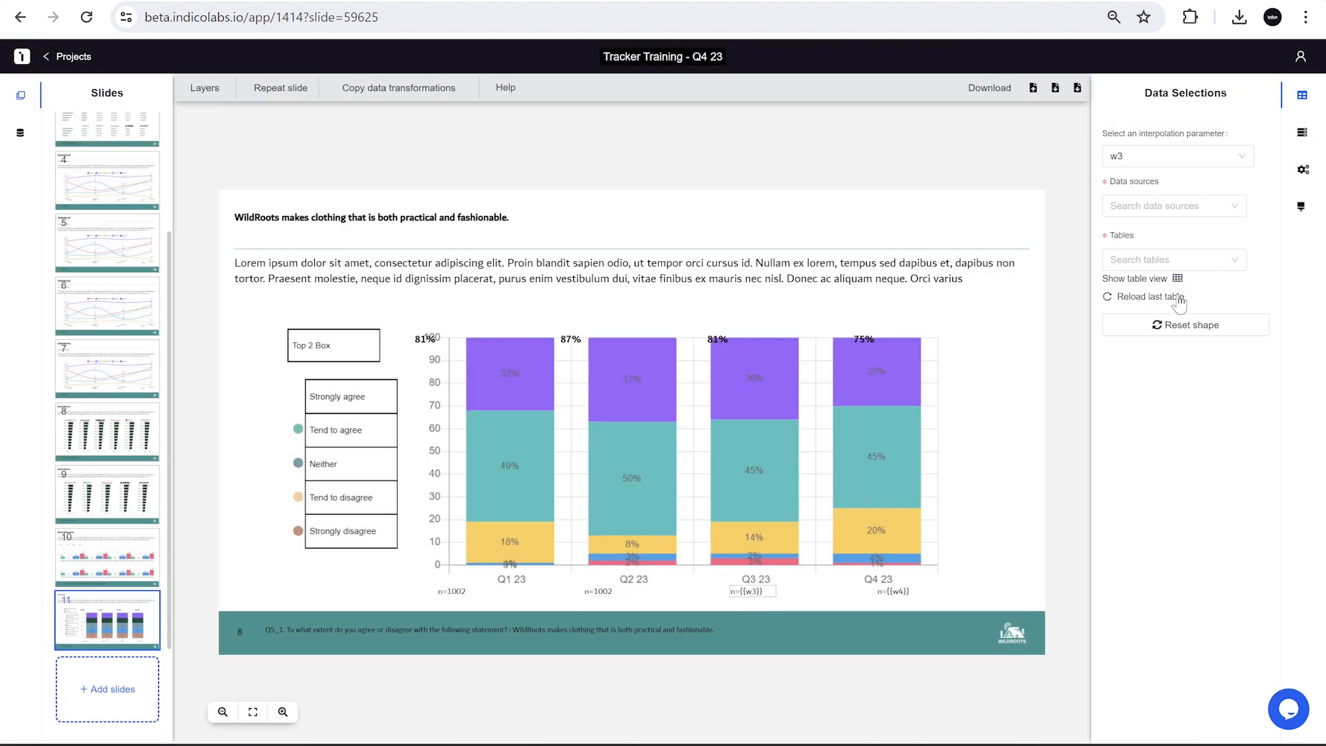
click(1177, 297)
click(1178, 279)
click(430, 370)
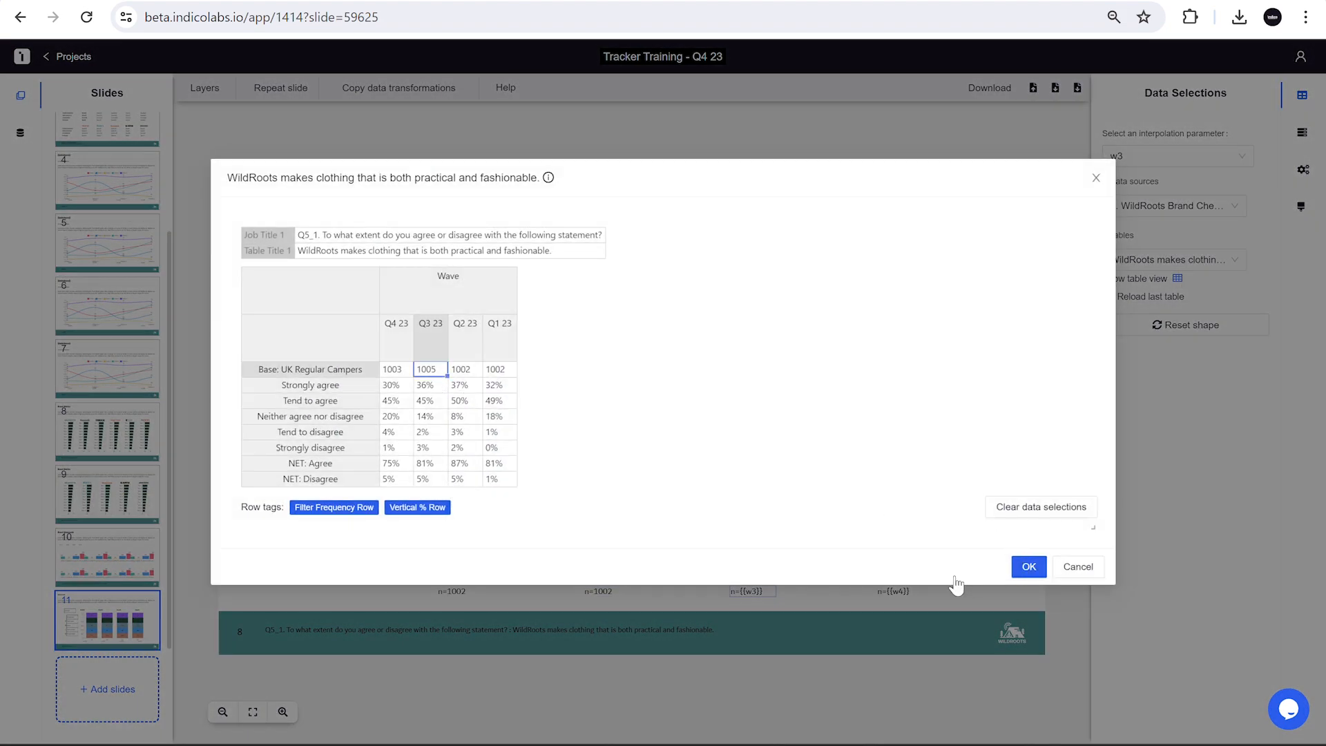
click(1028, 566)
click(895, 592)
click(1177, 297)
click(1178, 278)
click(396, 370)
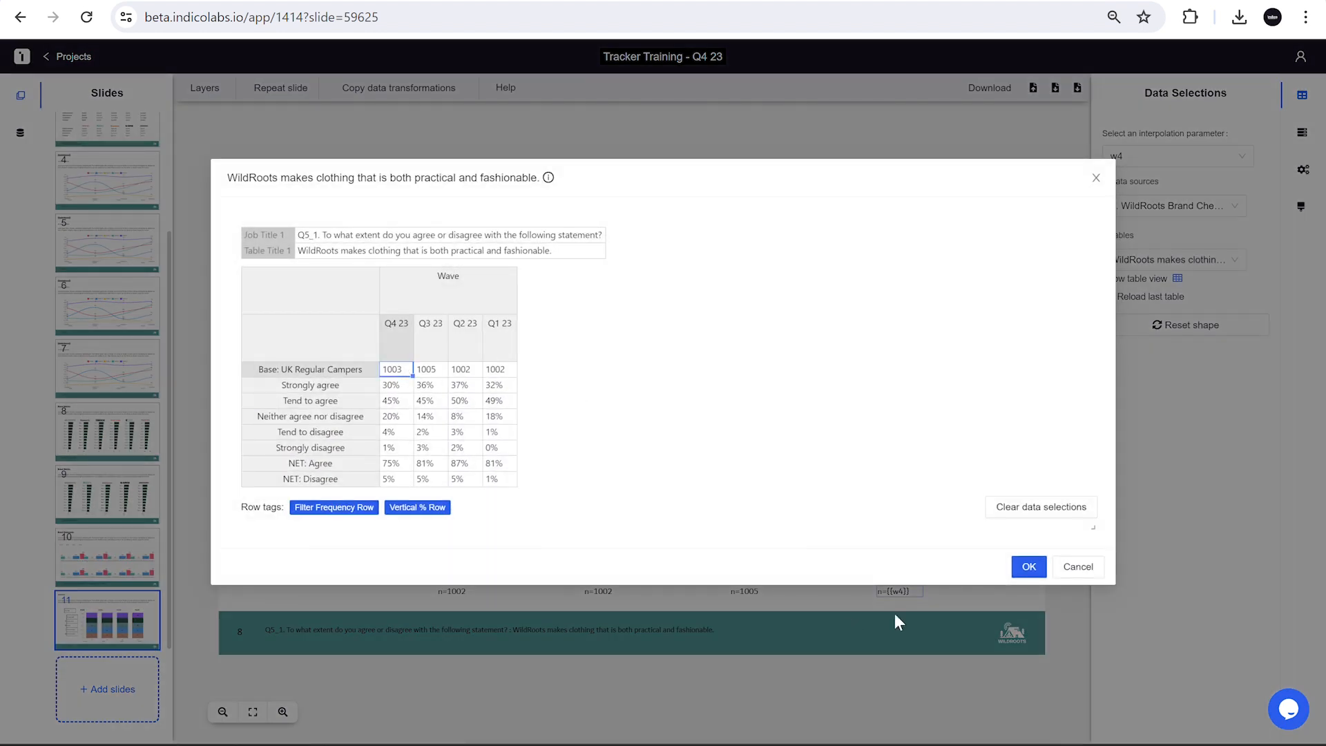
click(1029, 567)
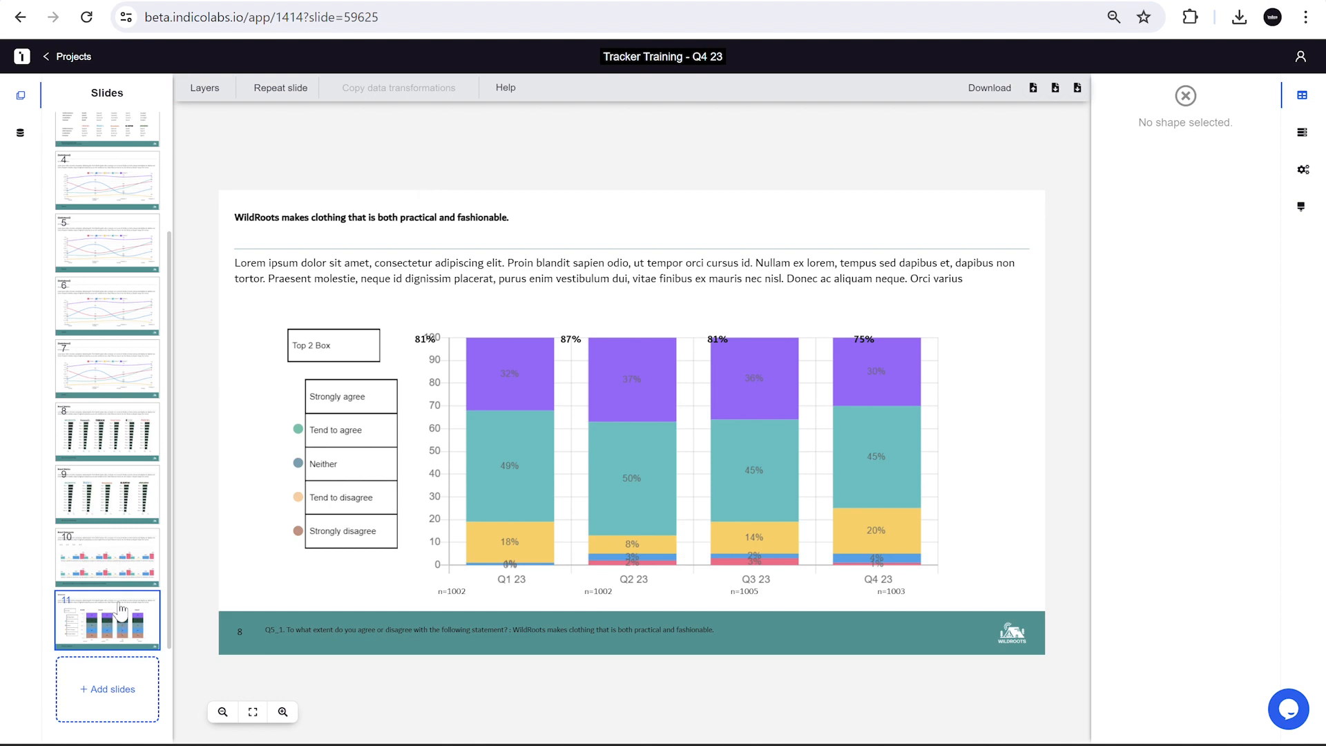
Repeat the stacked chart slide for the seven other WildRoots statement tables, from "Camping gear from WildRoots is built to be long-lasting." to "WildRoots reclaim, reuse and recycle as much as possible."
click(276, 91)
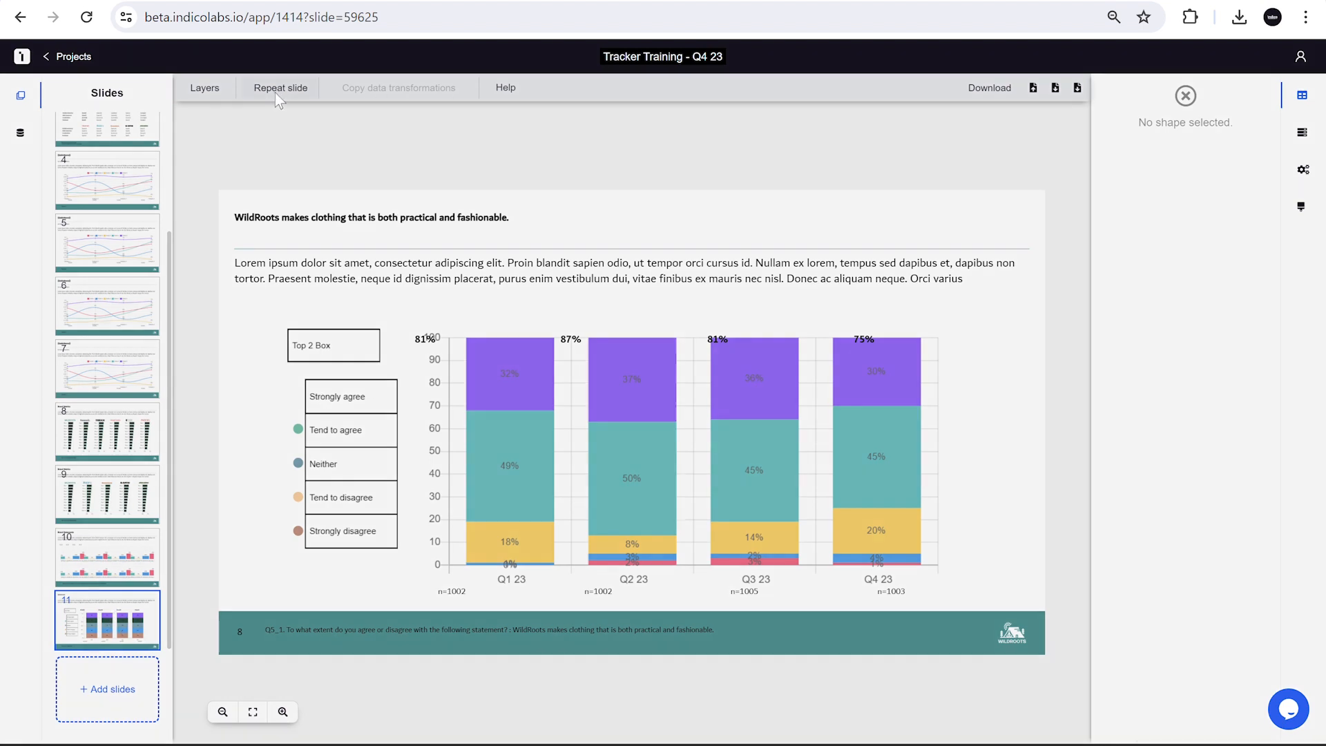
scroll(478, 491, down, 5)
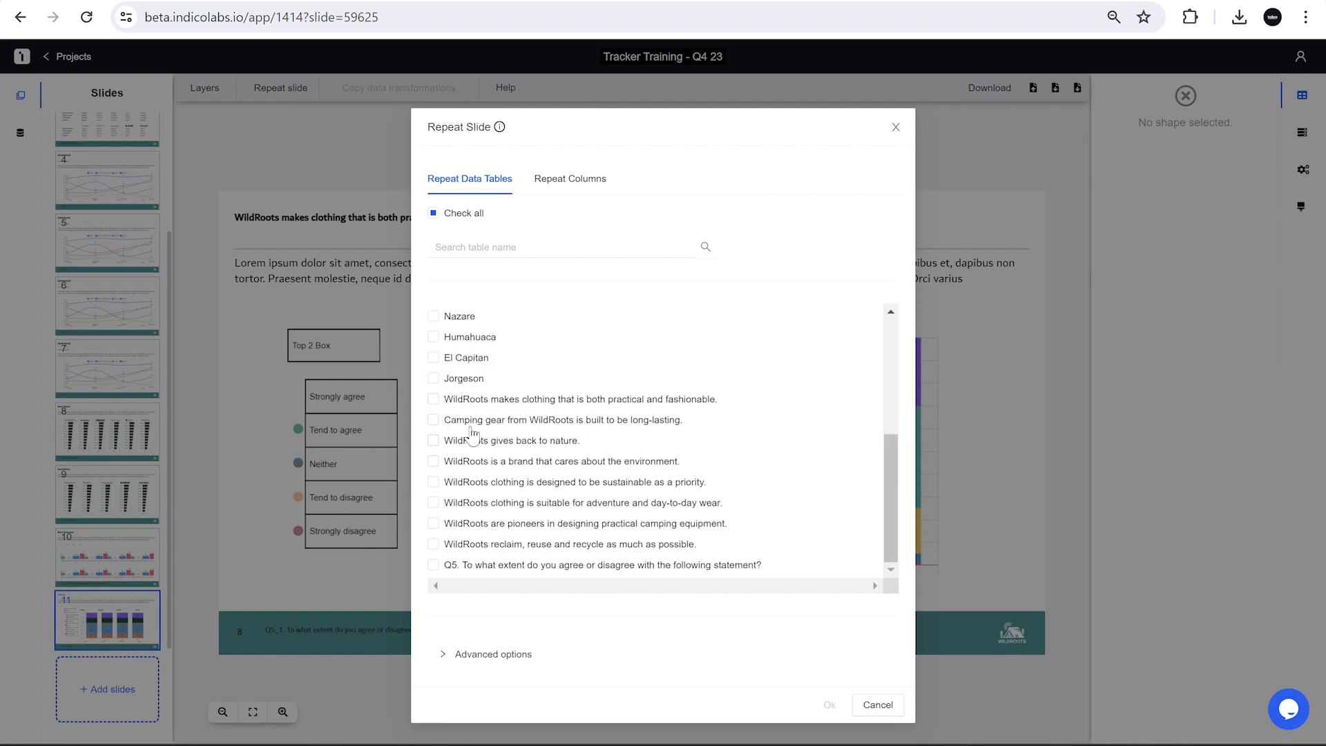
click(433, 420)
click(433, 440)
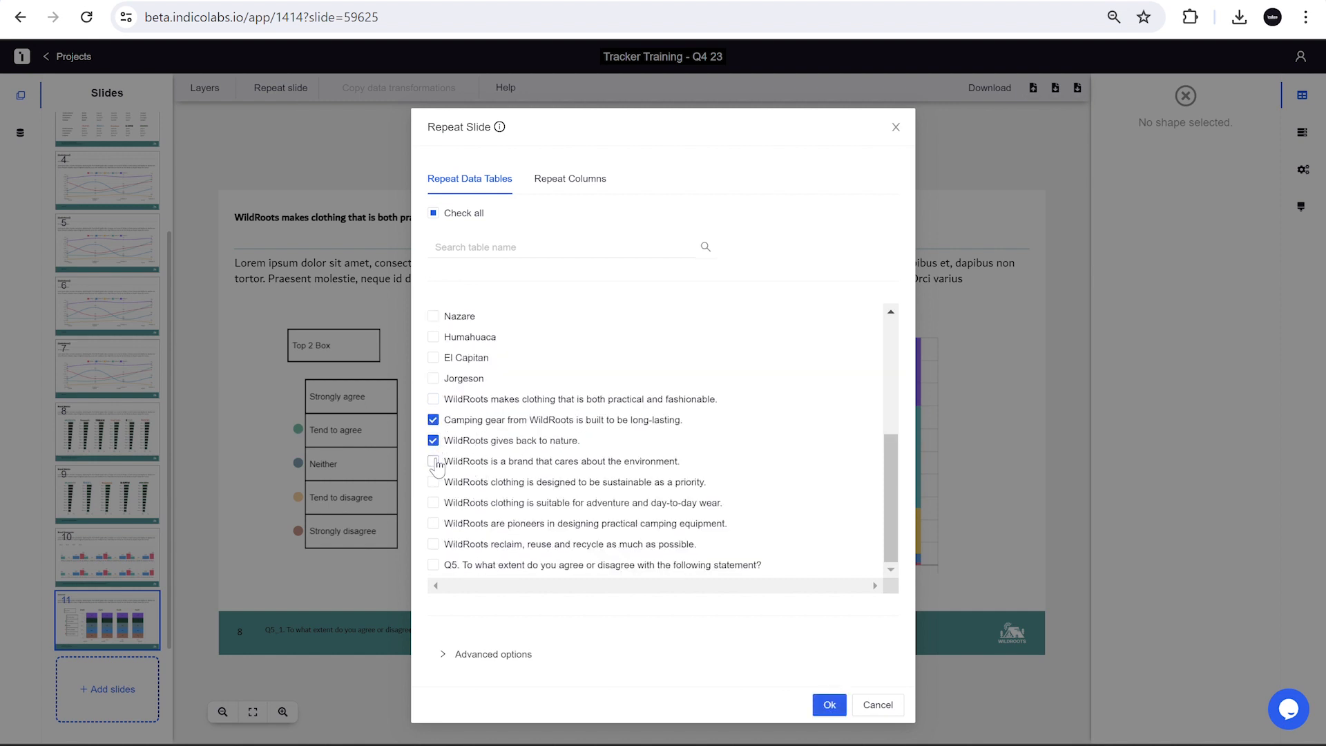
click(433, 461)
click(433, 482)
click(433, 503)
click(433, 524)
click(433, 544)
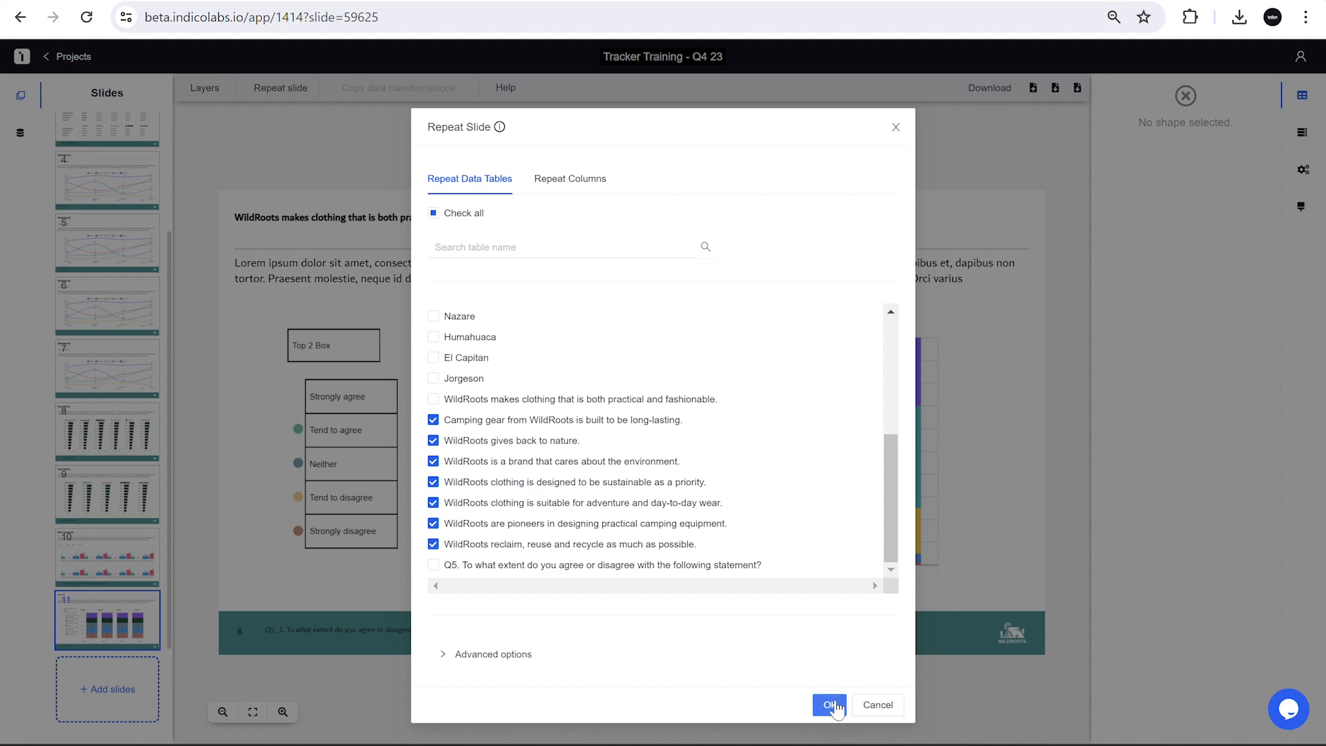
click(832, 704)
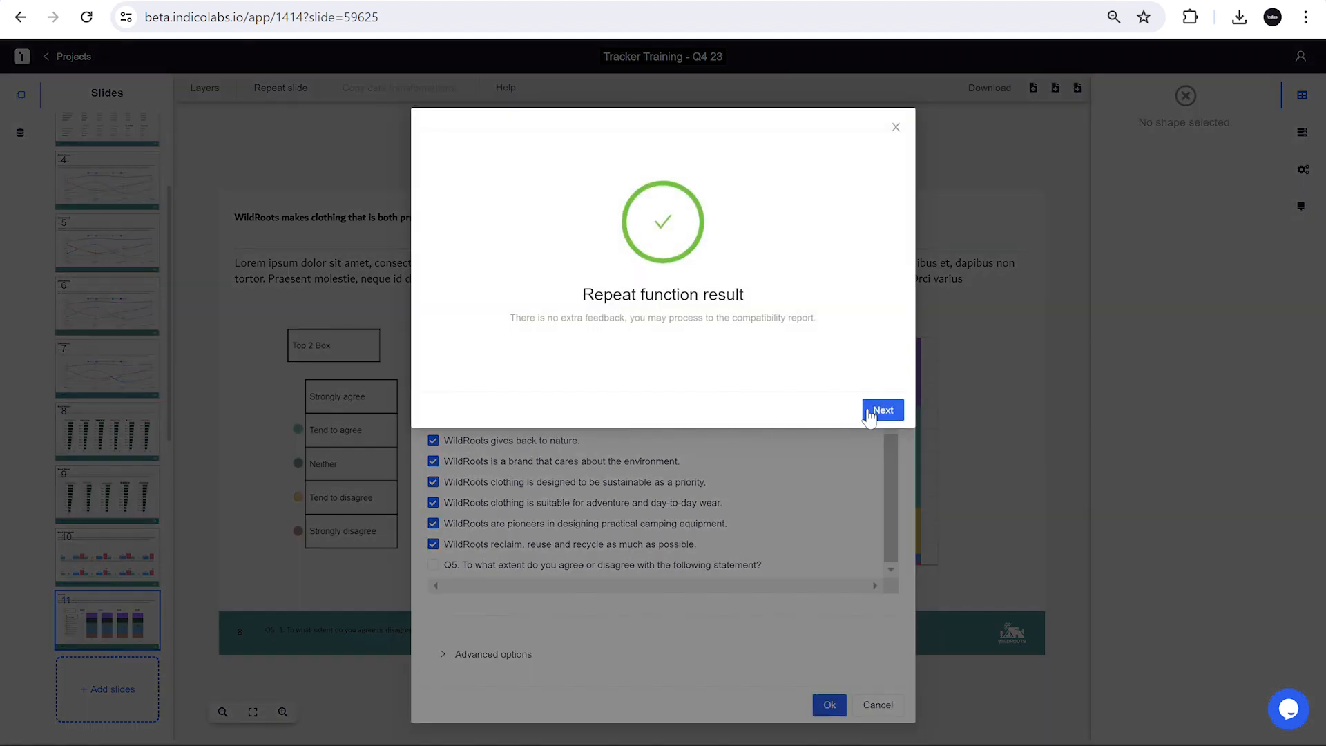
click(881, 410)
click(991, 356)
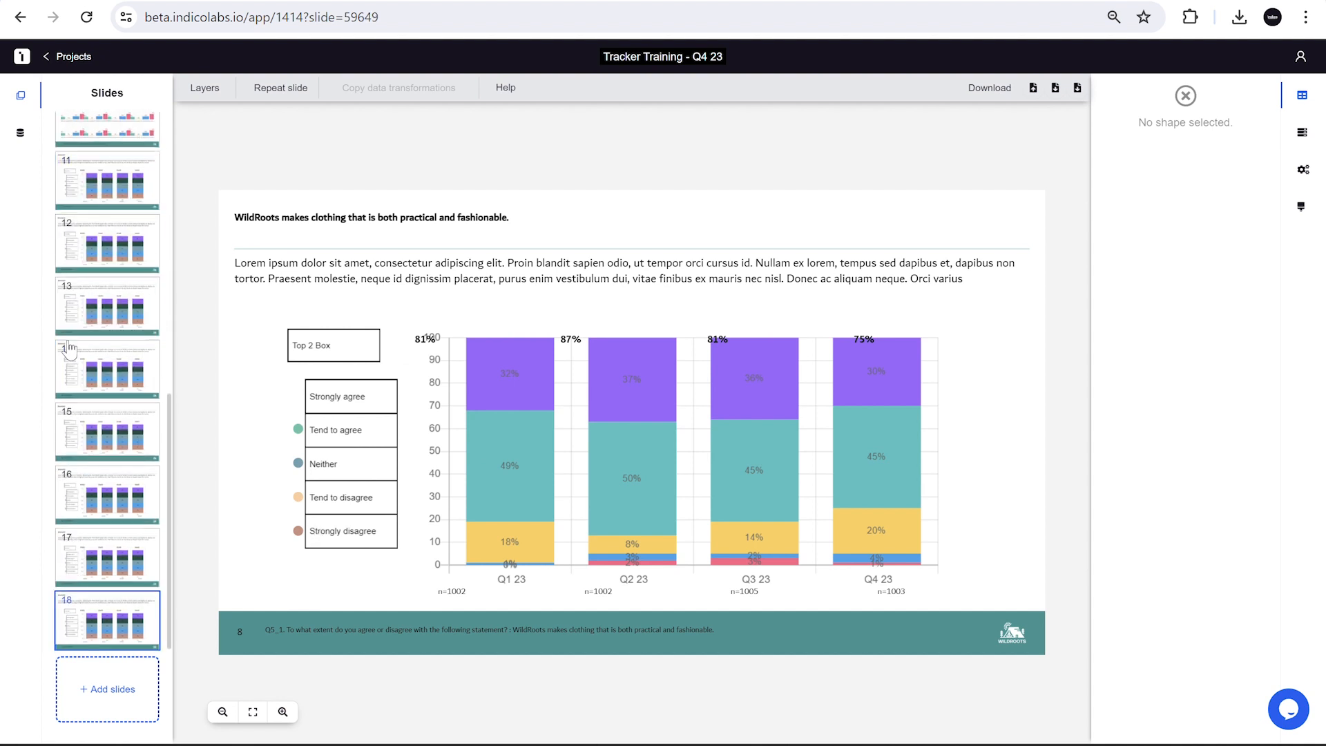
Review the repeated statement slides, the cover slide and the Unaided awareness slide to check their titles and chart data
click(82, 258)
click(88, 293)
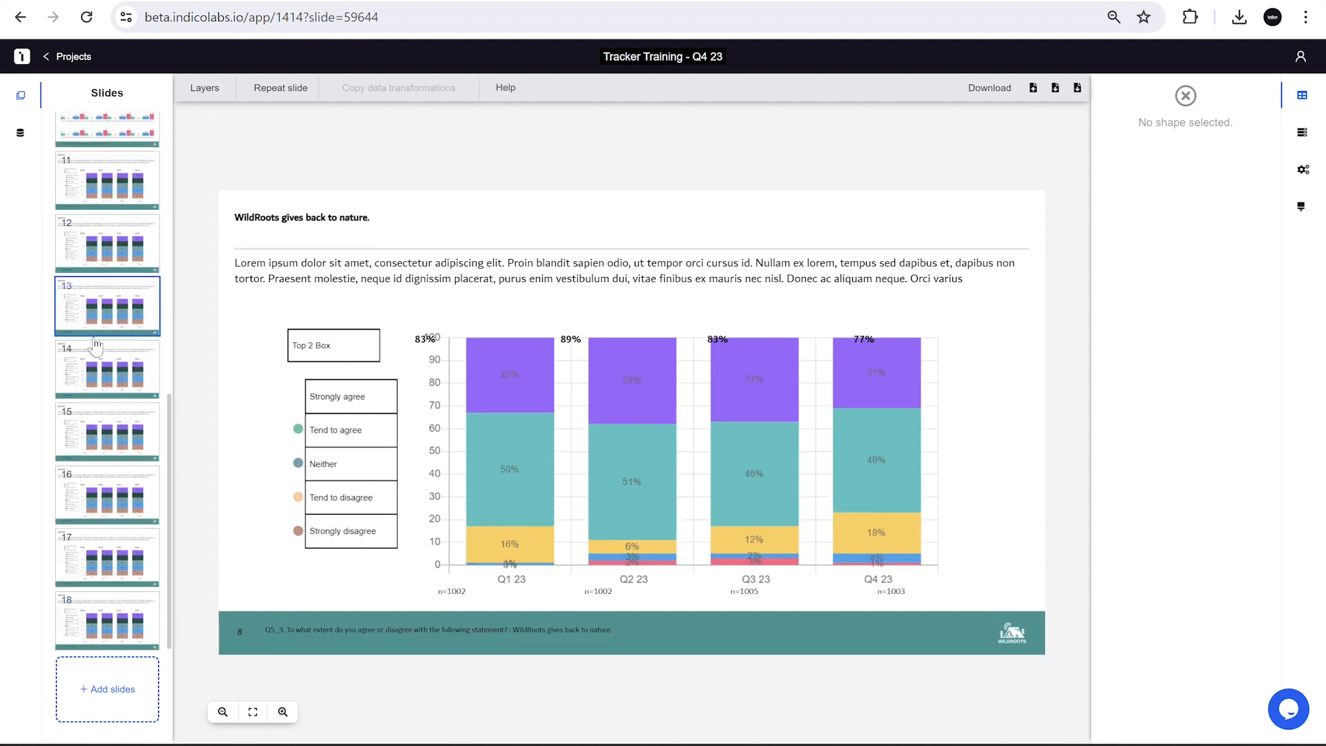
click(99, 395)
click(101, 438)
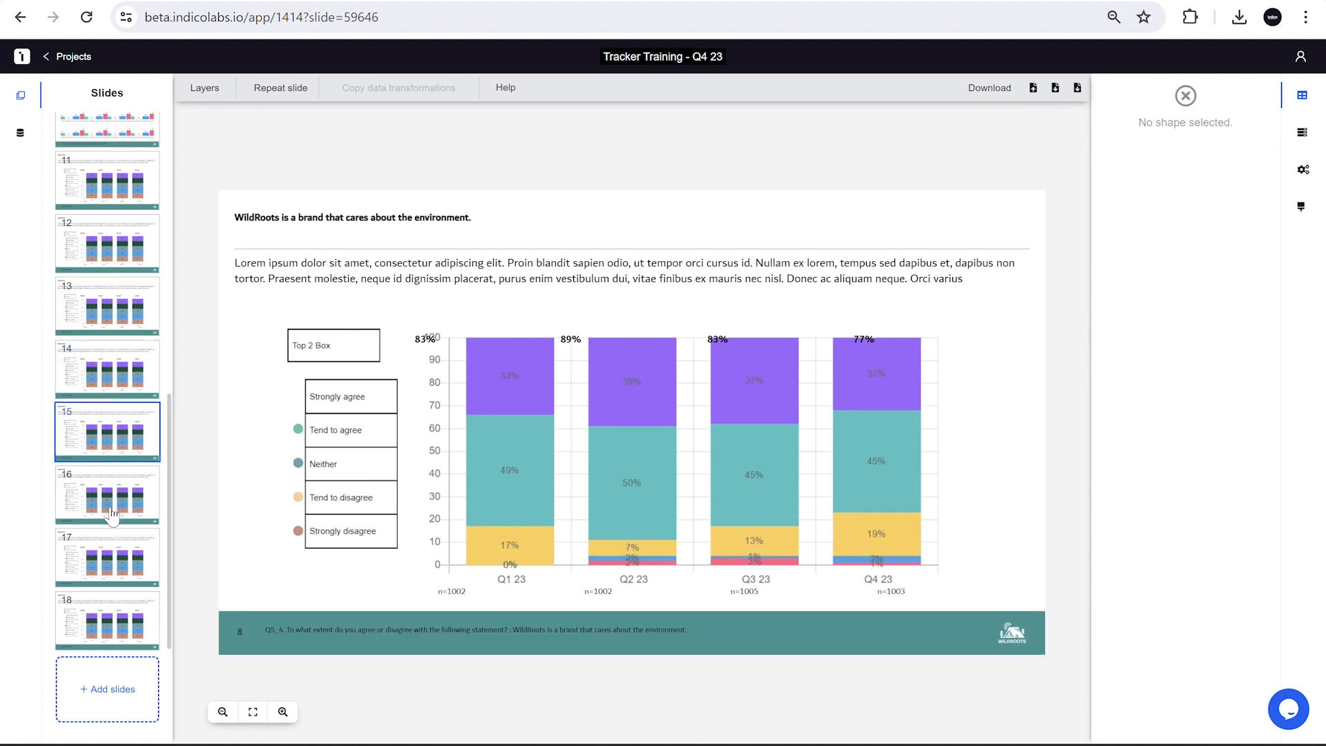
click(107, 508)
scroll(94, 353, up, 8)
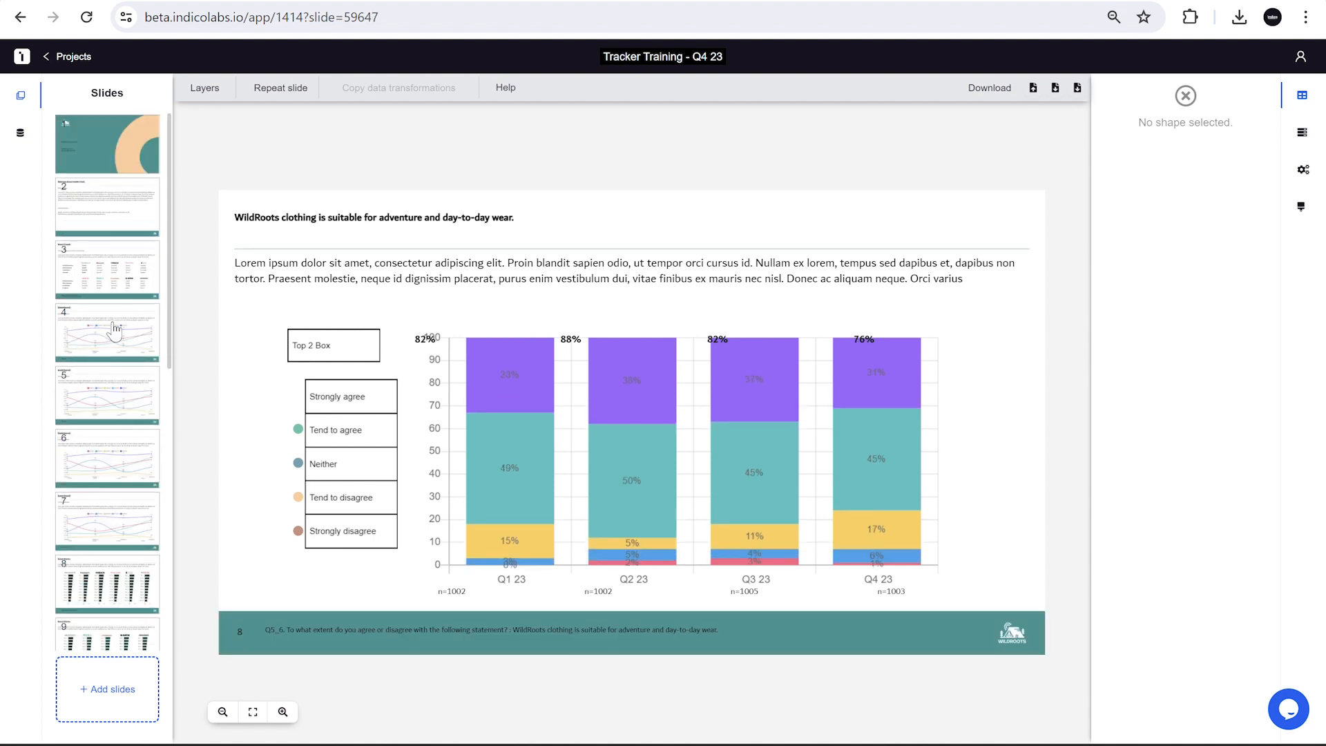
click(135, 142)
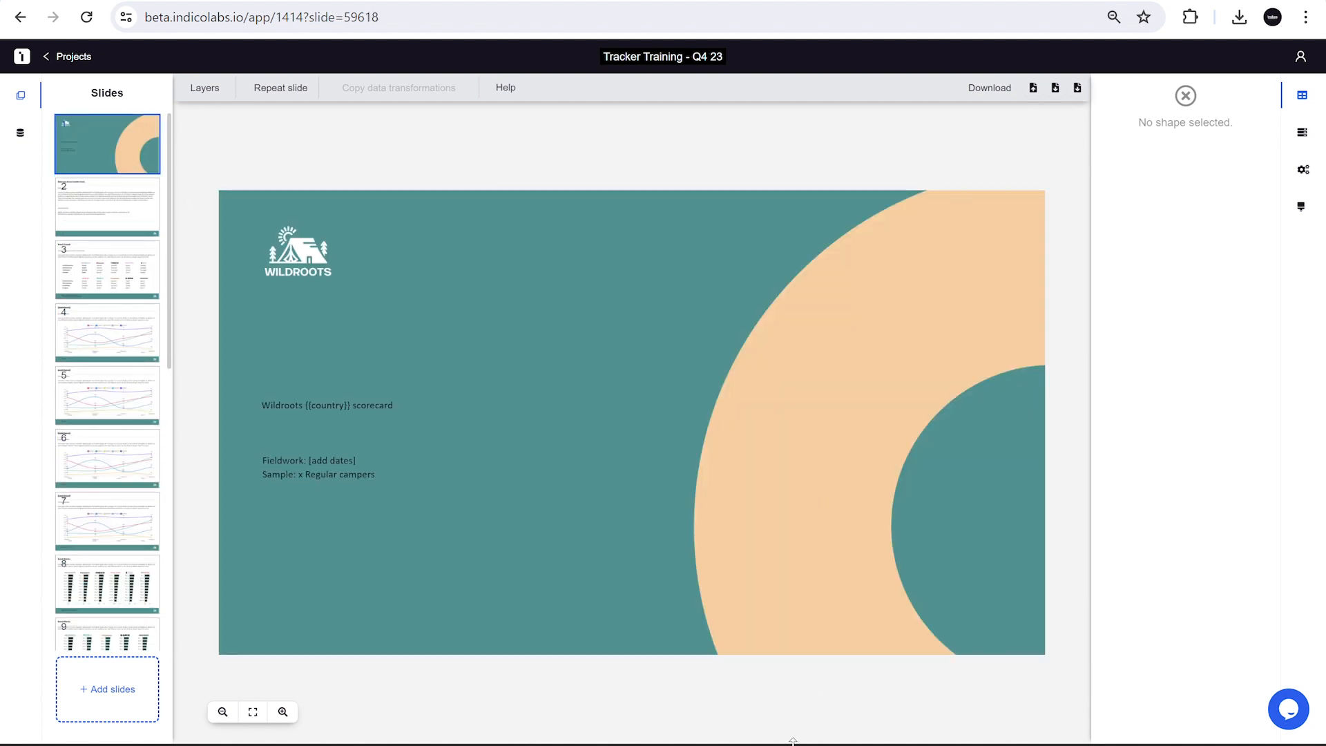
click(116, 358)
scroll(118, 360, down, 5)
scroll(119, 364, up, 3)
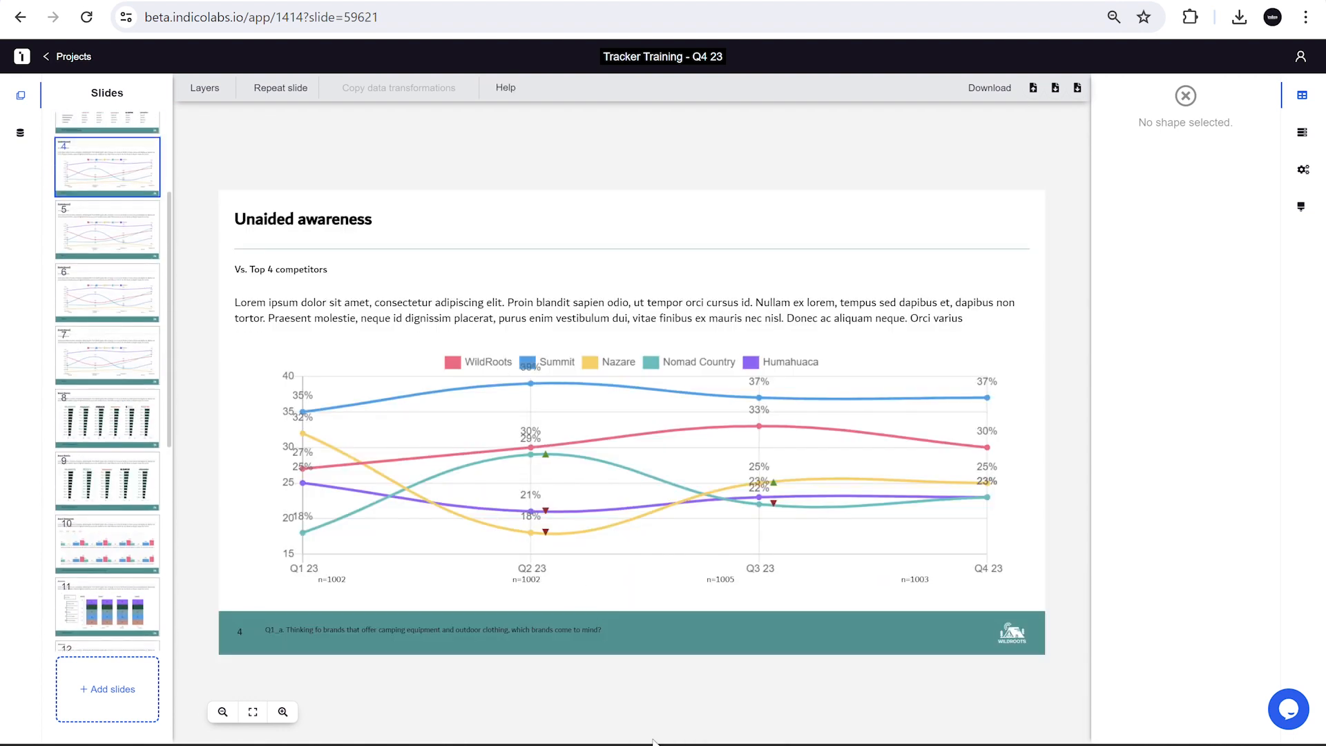
Return to the projects overview and duplicate the Tracker Training - Q4 23 project
mouse_move(784, 745)
click(60, 66)
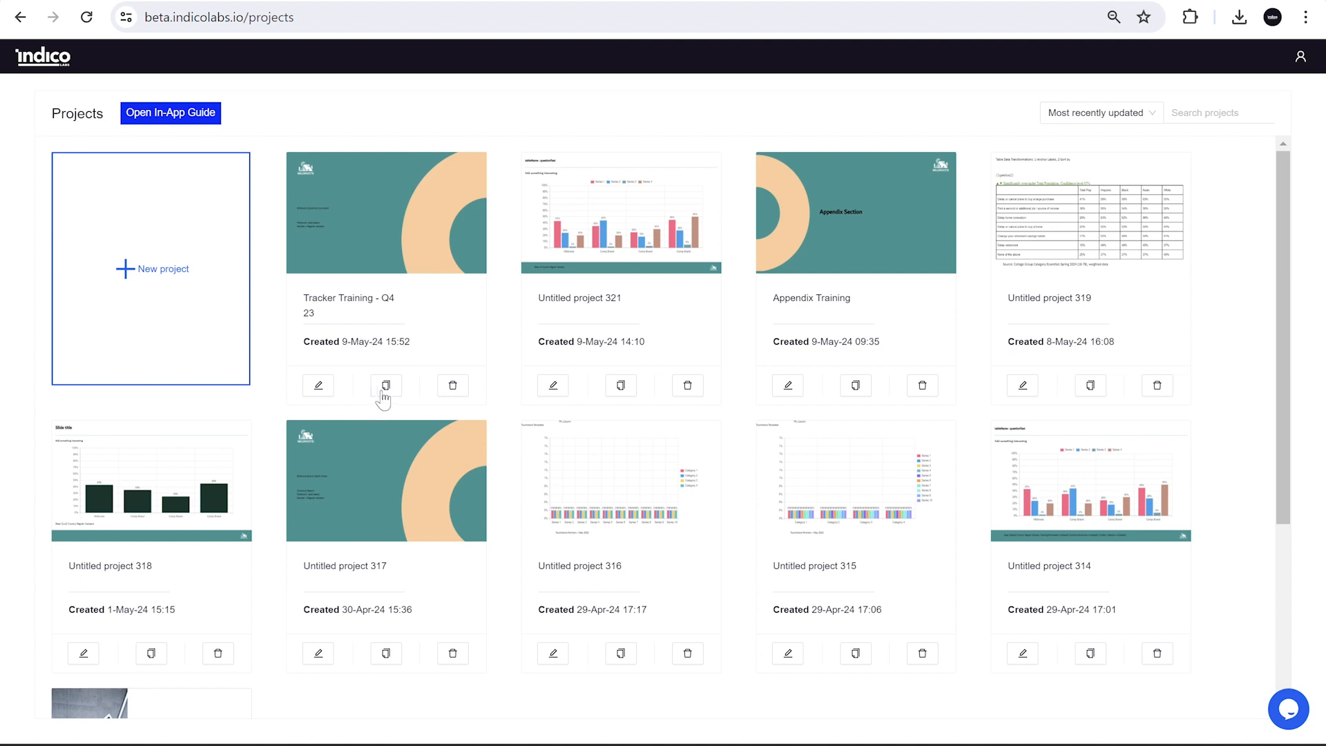
click(387, 387)
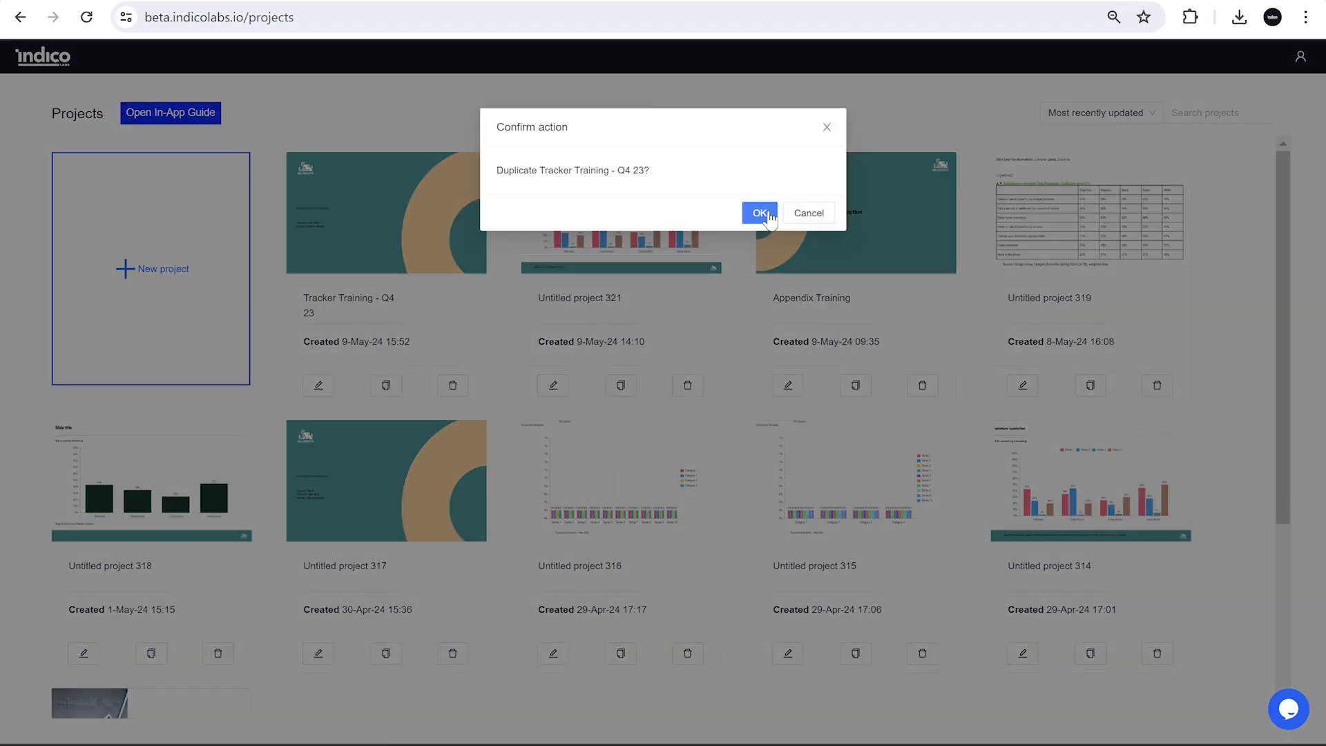
click(764, 212)
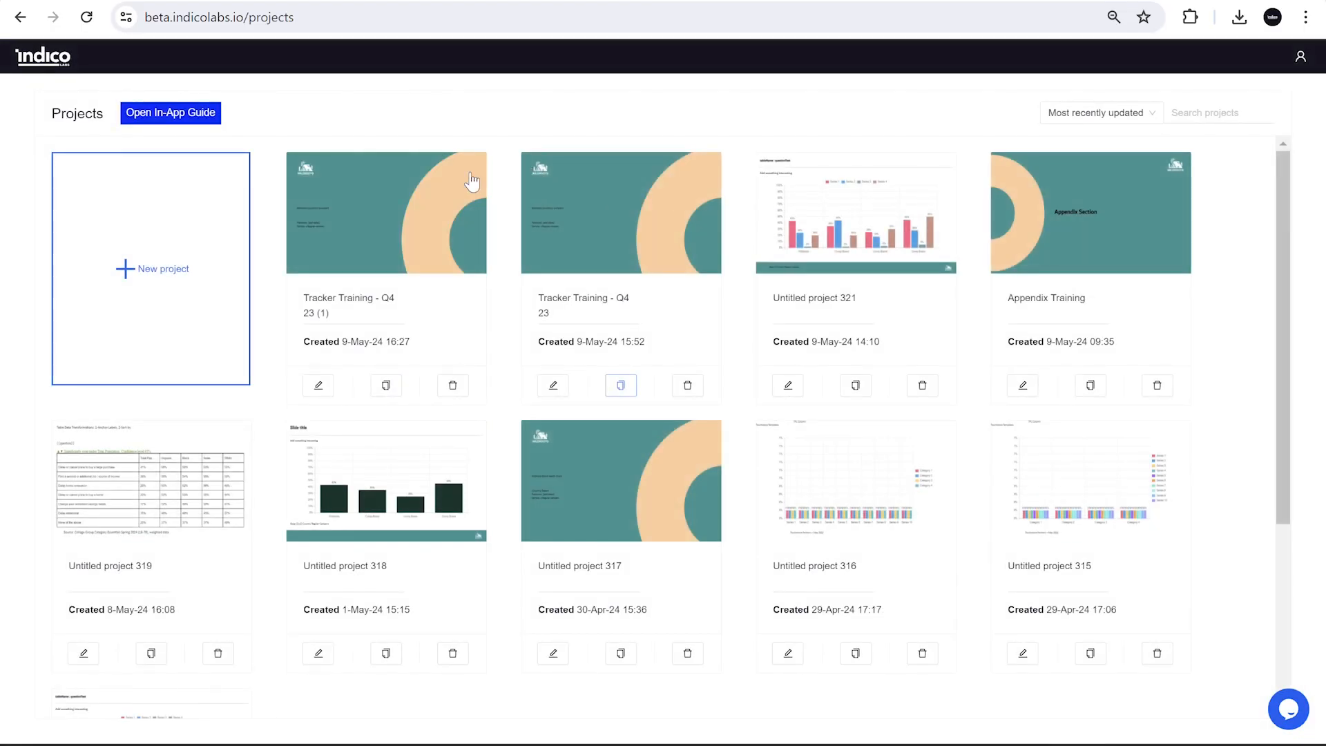
Open the duplicated project and rename it Tracker Training - Q1 24
click(403, 220)
click(694, 50)
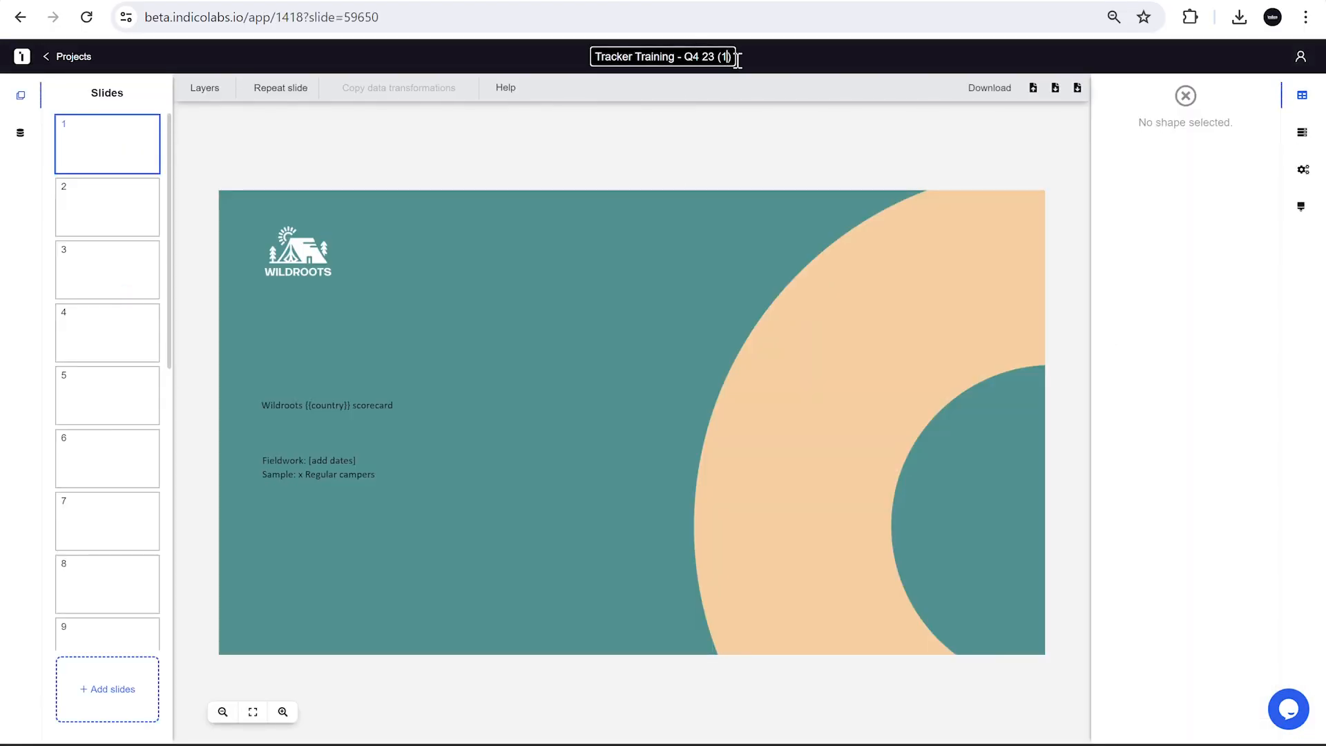
key(BackSpace)
key(BackSpace)
key(BackSpace)
key(BackSpace)
key(BackSpace)
key(BackSpace)
key(BackSpace)
key(BackSpace)
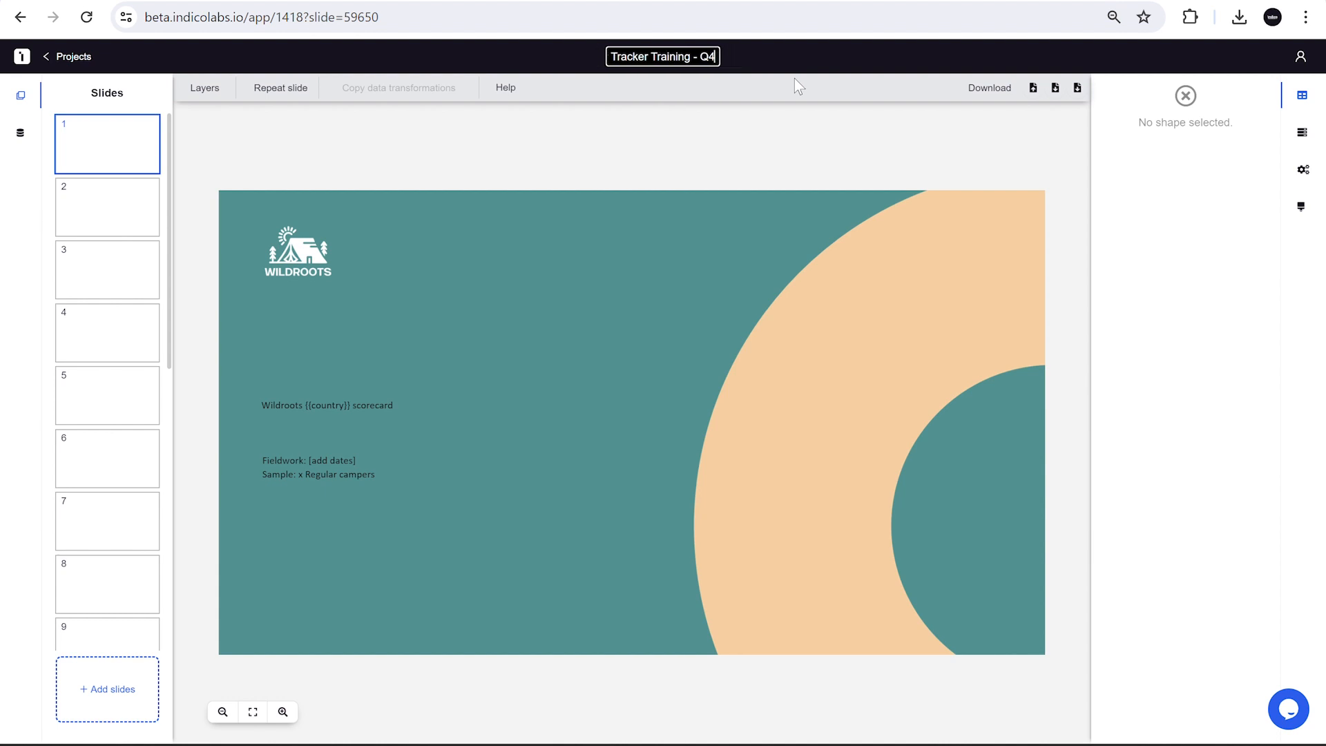
text(1 24)
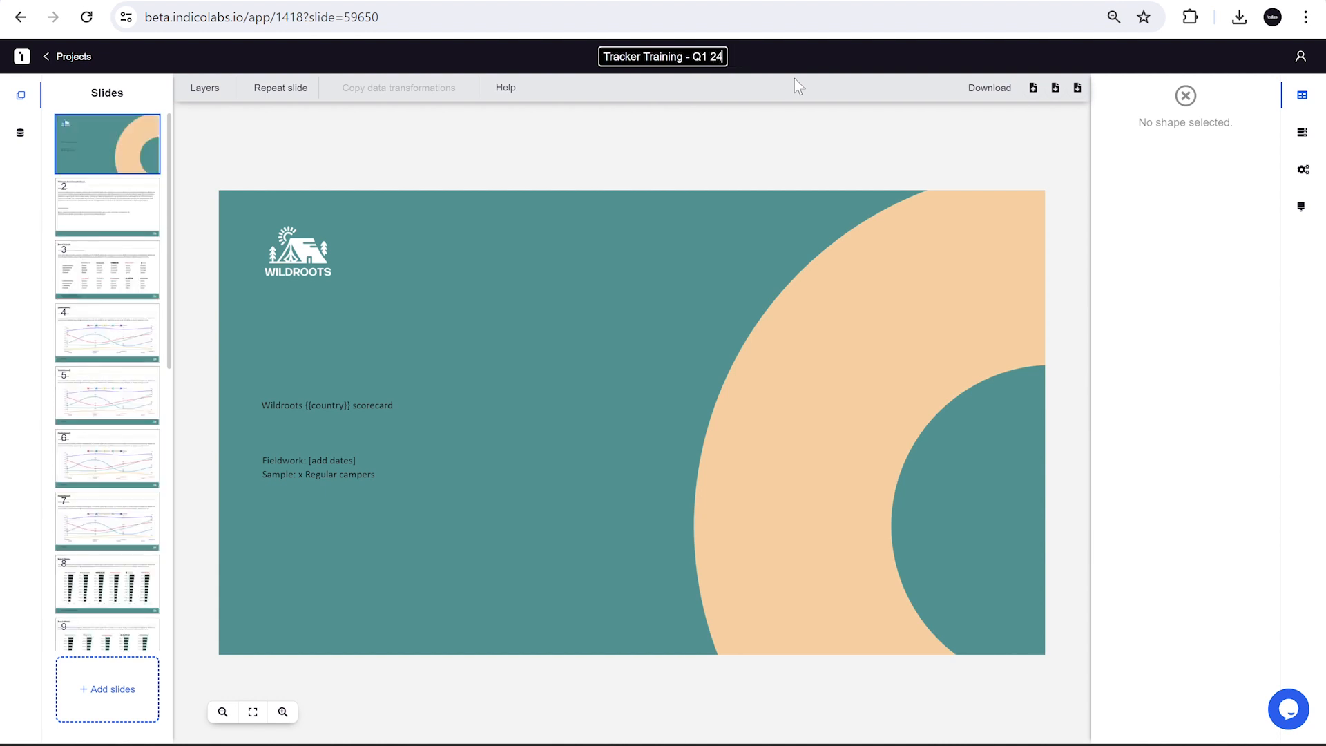
click(697, 119)
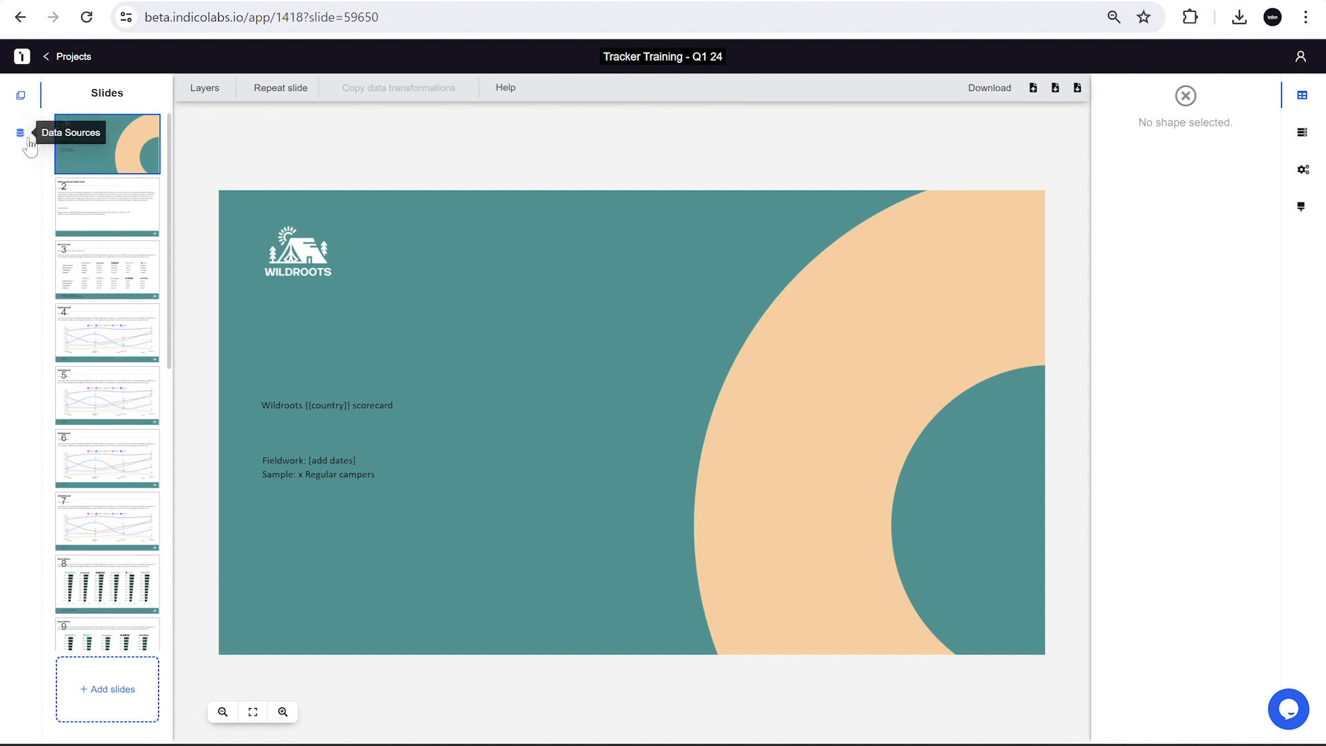
scroll(82, 359, down, 8)
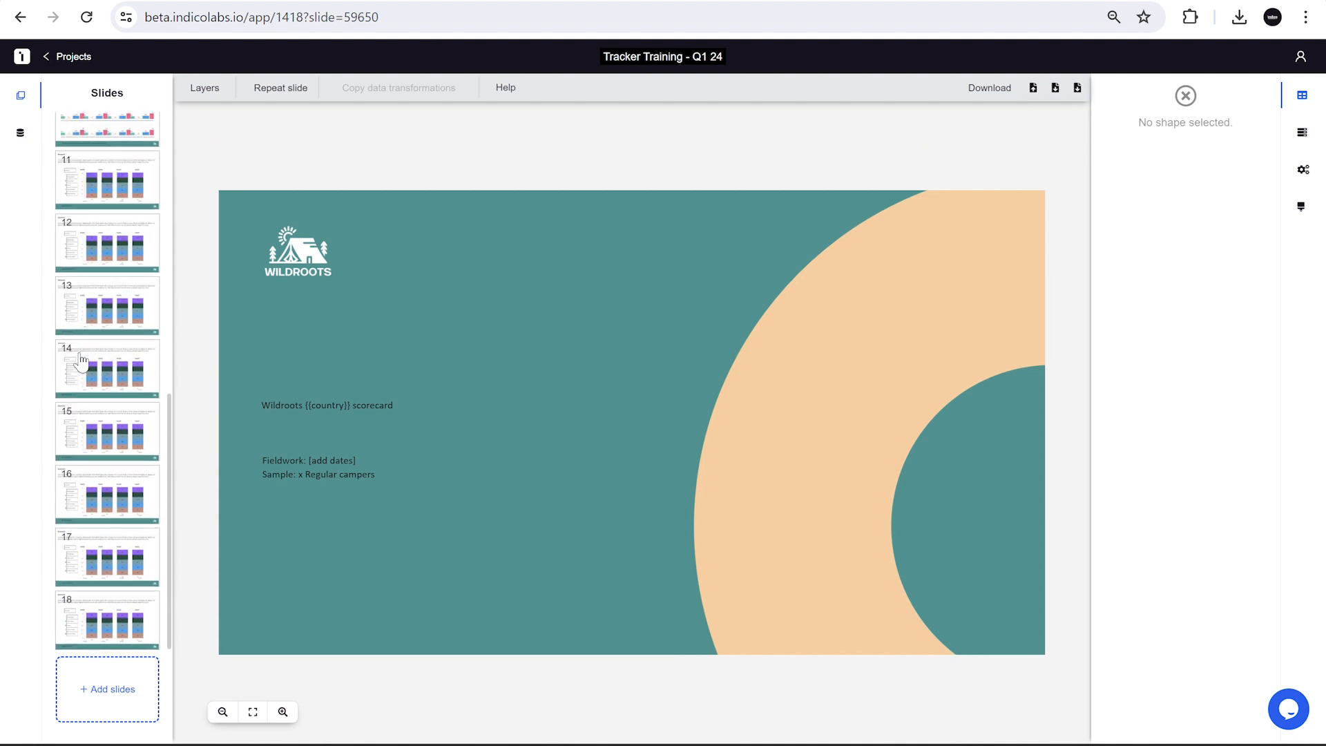
scroll(81, 359, up, 8)
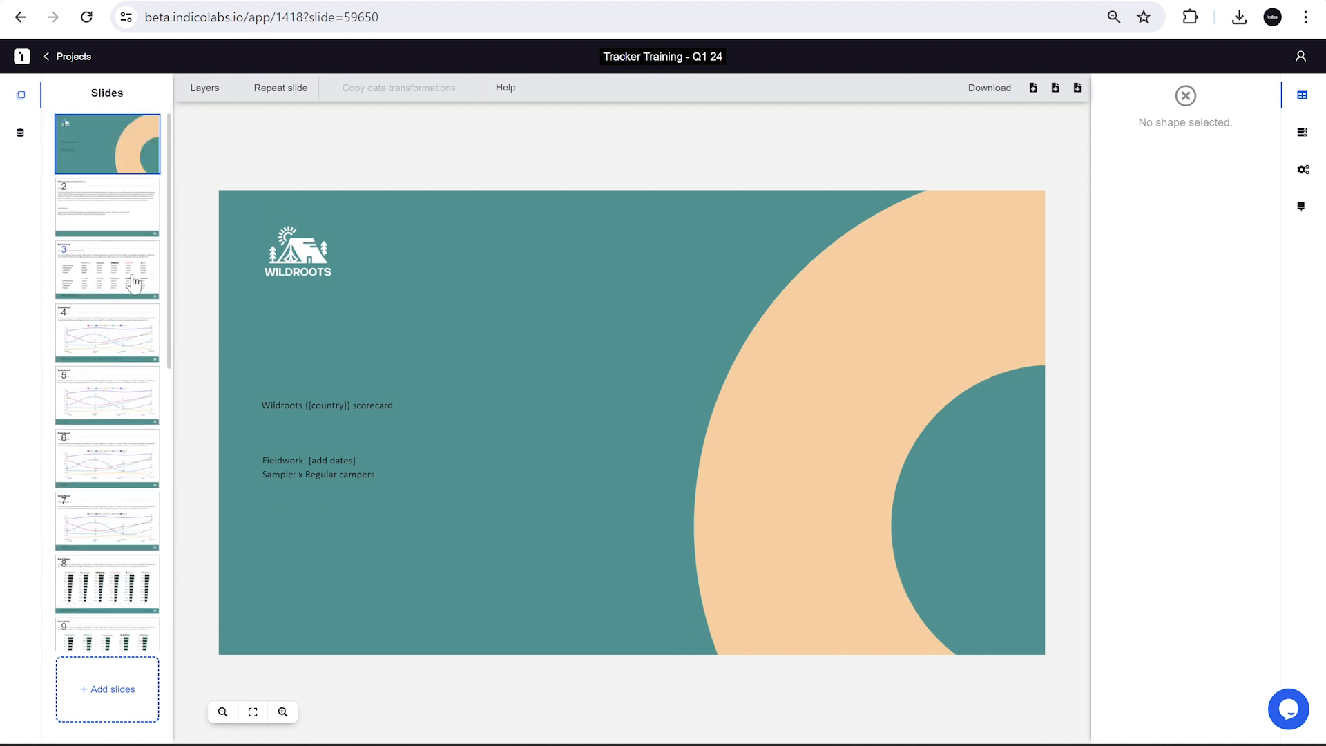
Open the Brand Funnels slide and inspect the data links behind the WildRoots awareness, consideration and purchase figures
click(134, 282)
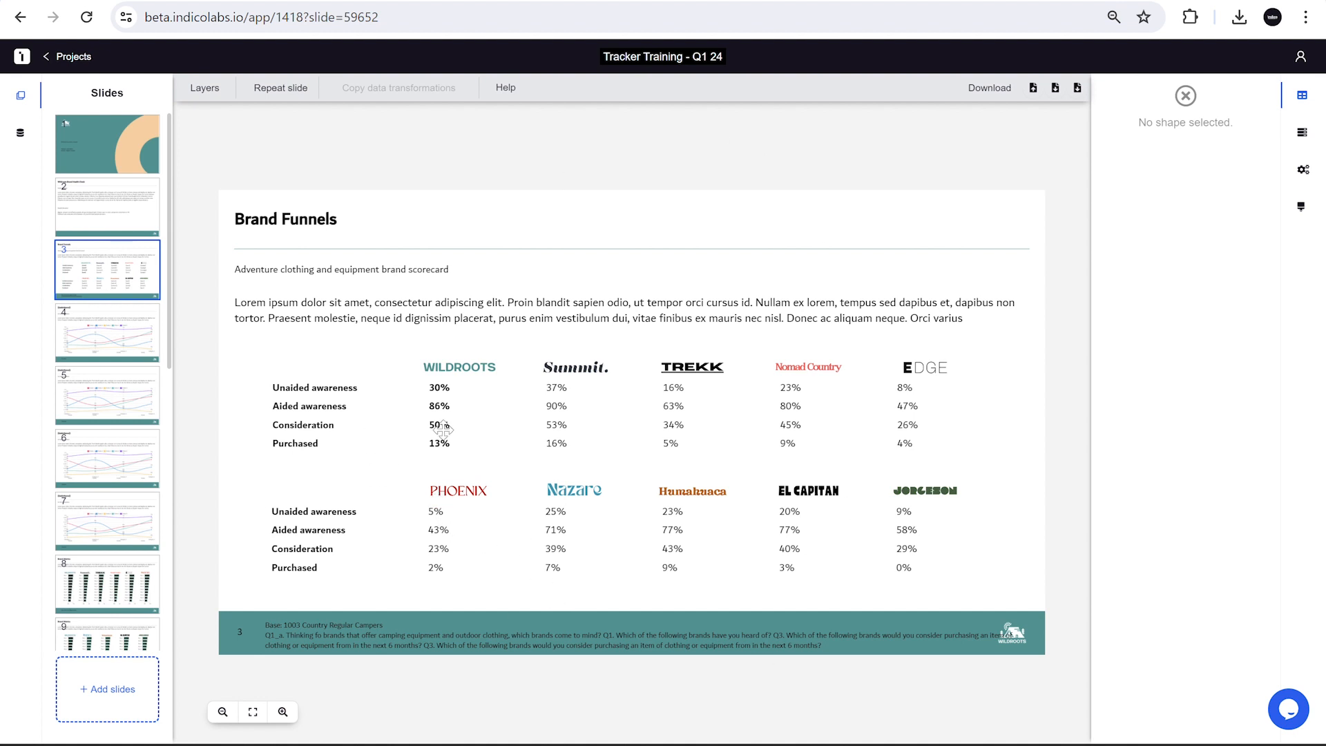
click(433, 384)
click(440, 406)
key(Escape)
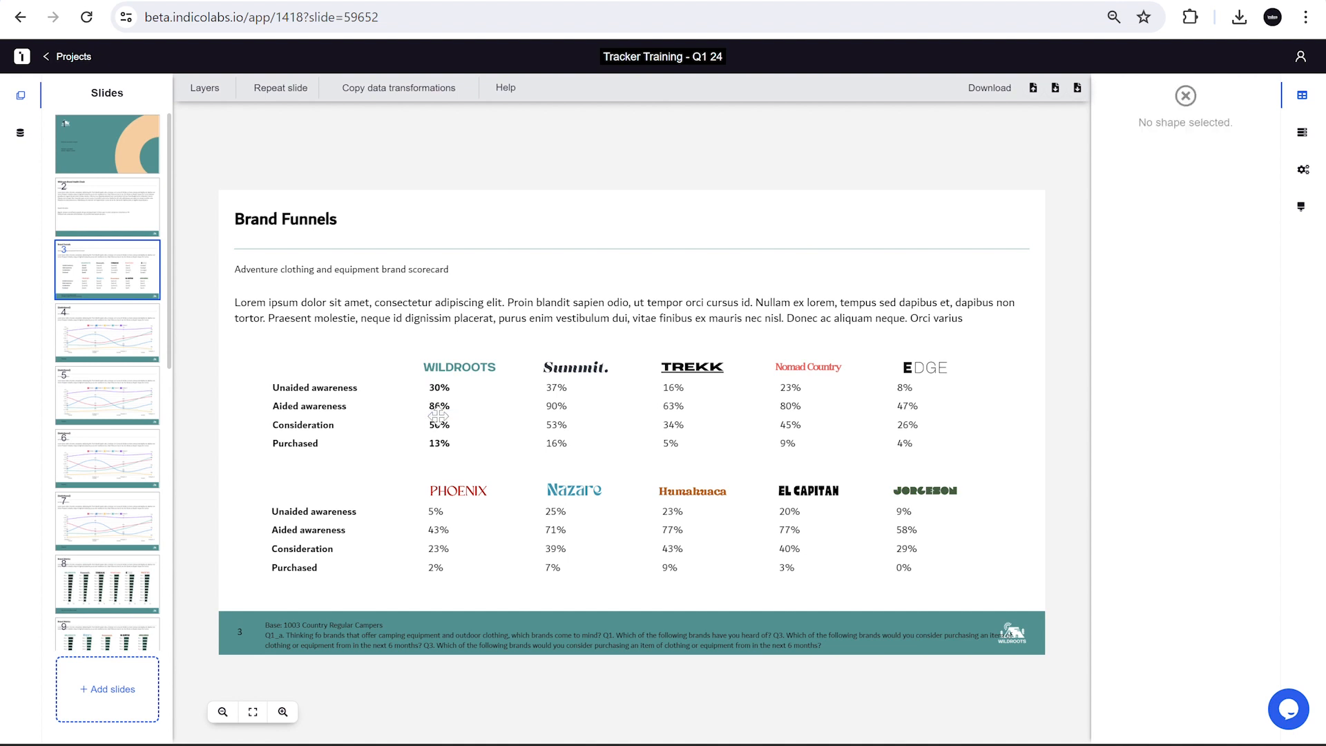
click(438, 418)
key(Escape)
click(440, 443)
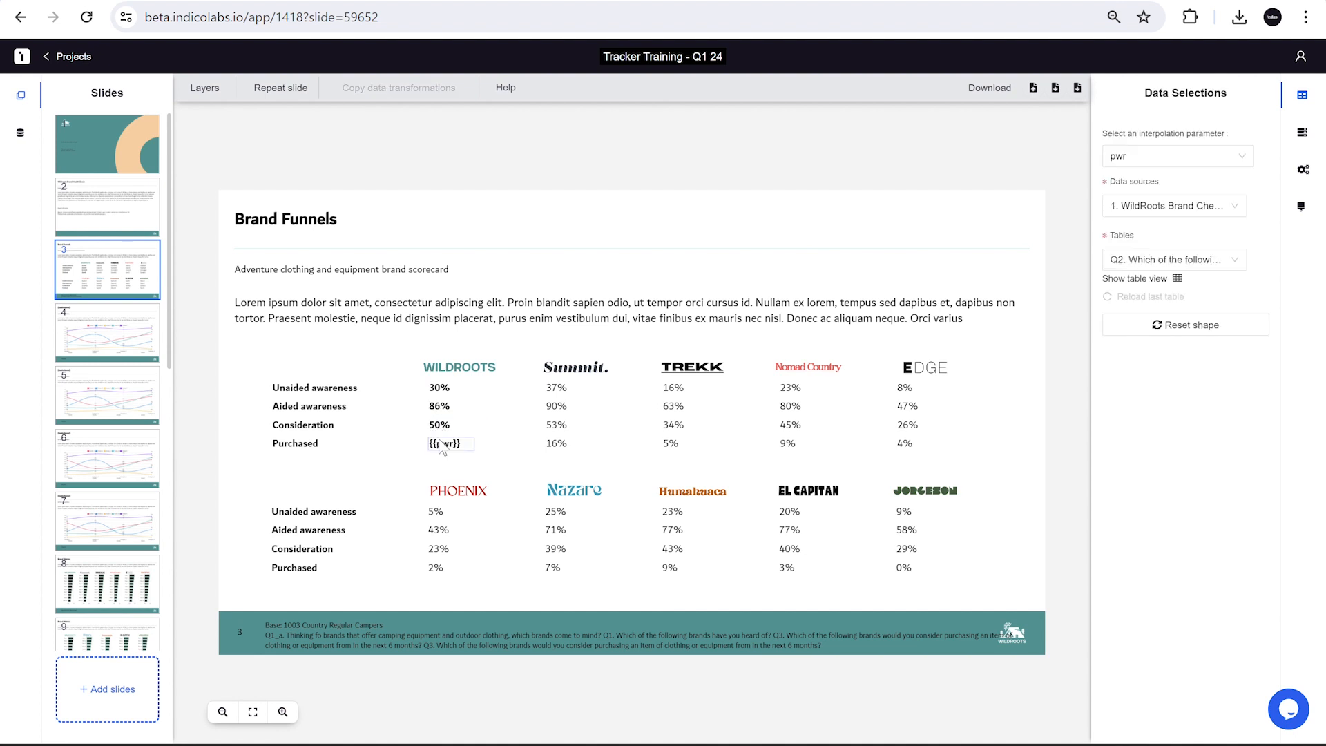
key(Escape)
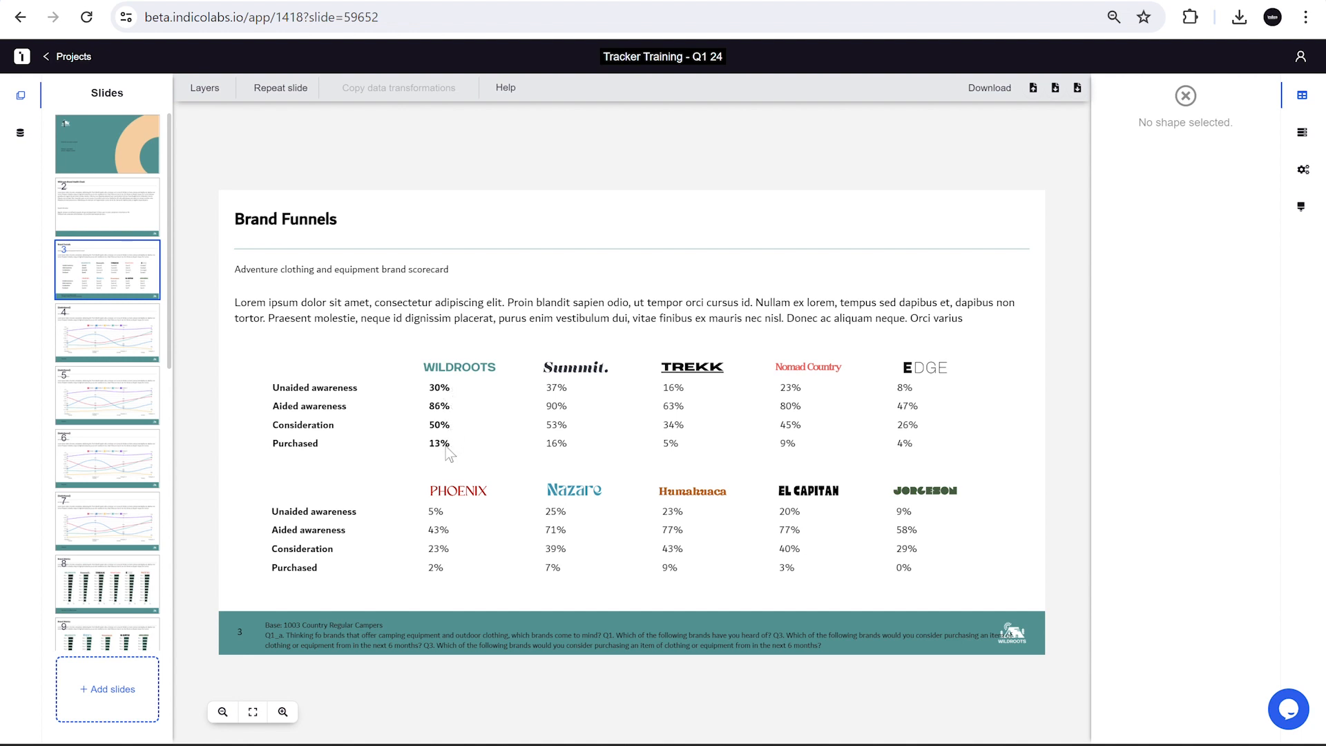
Upload Sheet1 of WildRoots Brand Check Q1 24 as a new data source using the Quester_New table reader
click(20, 134)
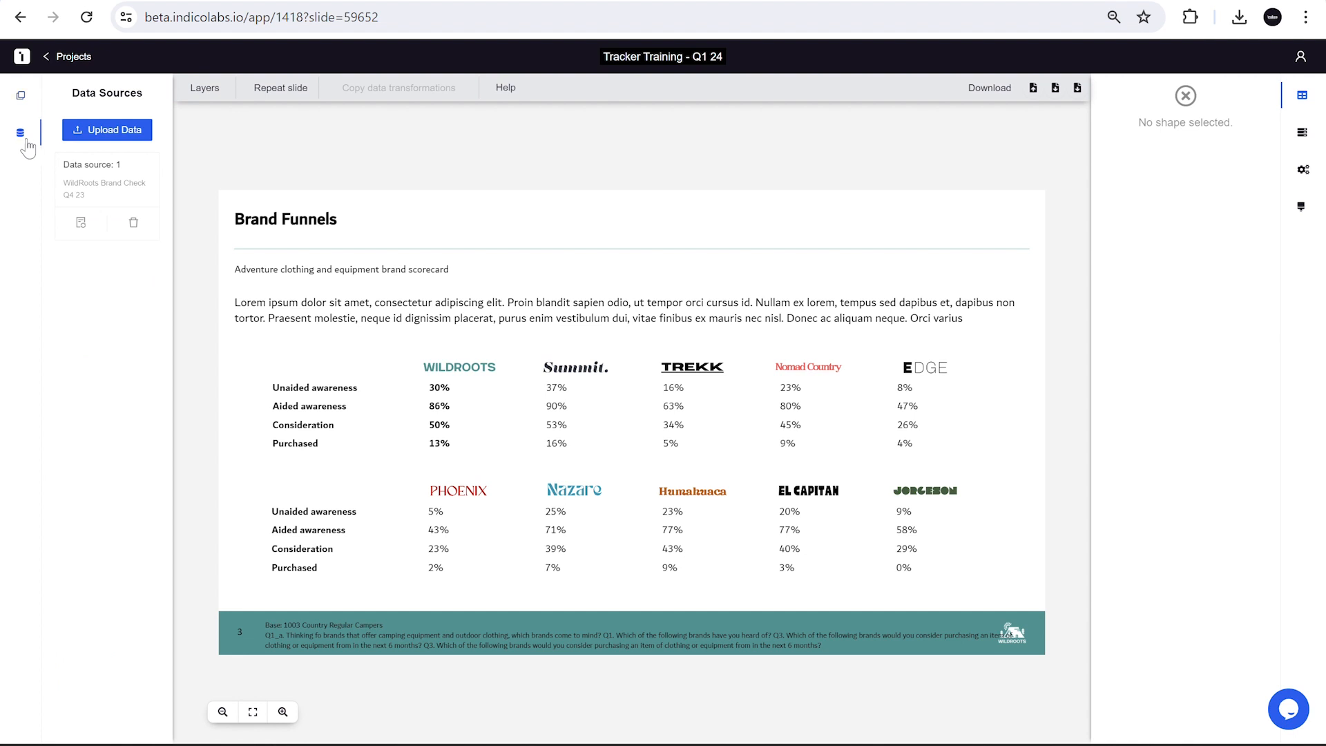
click(80, 134)
click(634, 196)
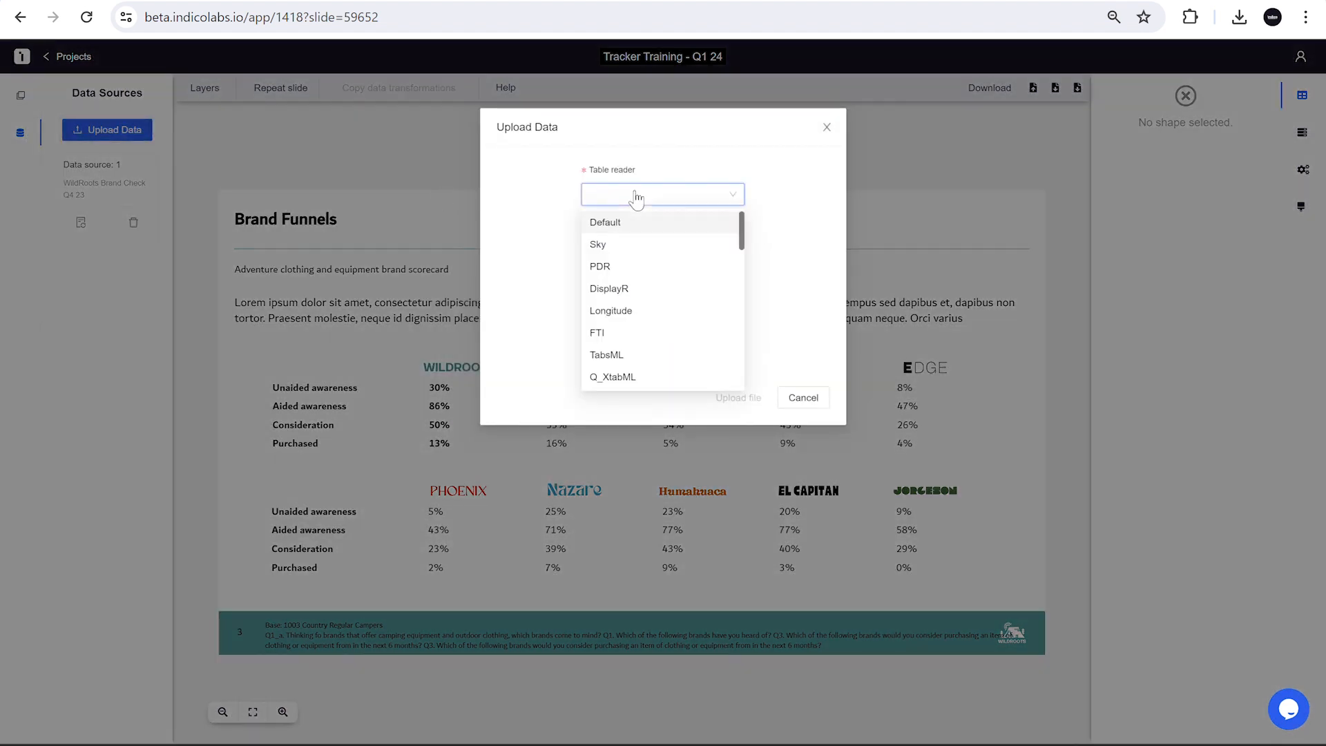
scroll(653, 335, down, 2)
scroll(653, 335, down, 5)
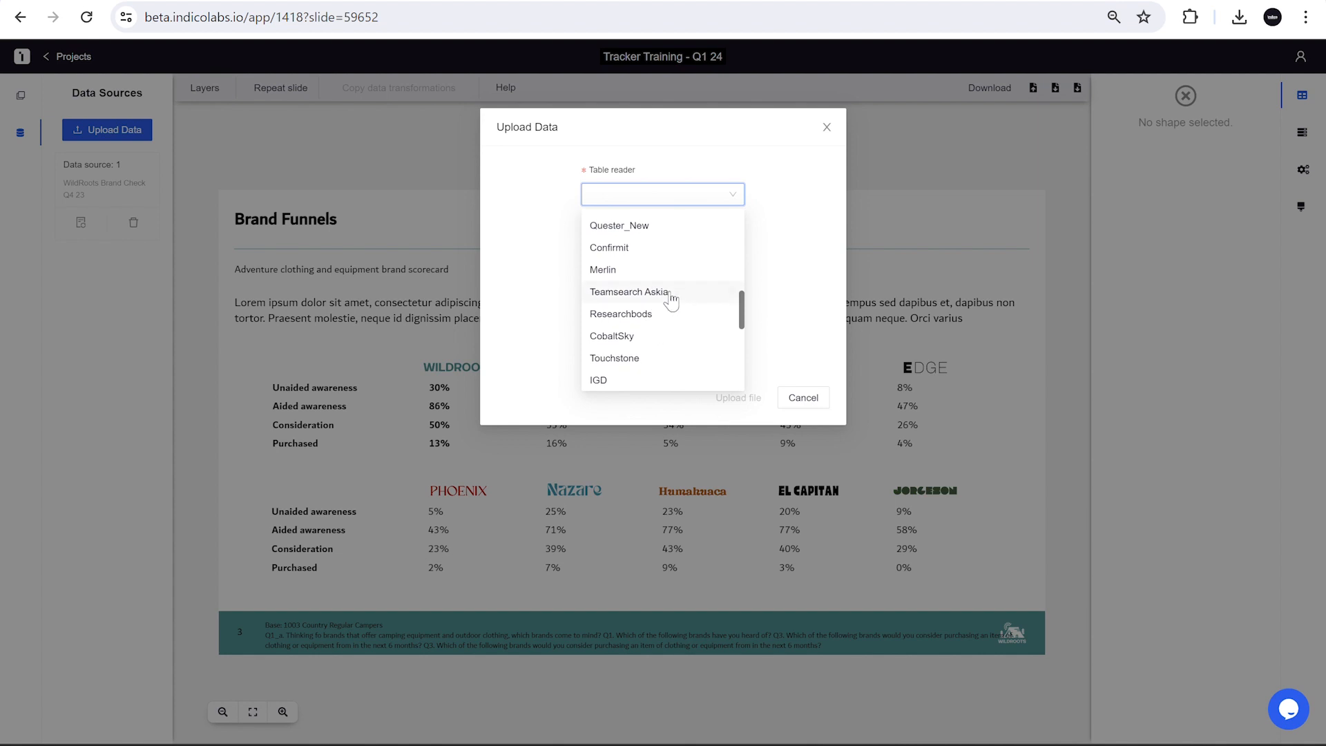
click(662, 226)
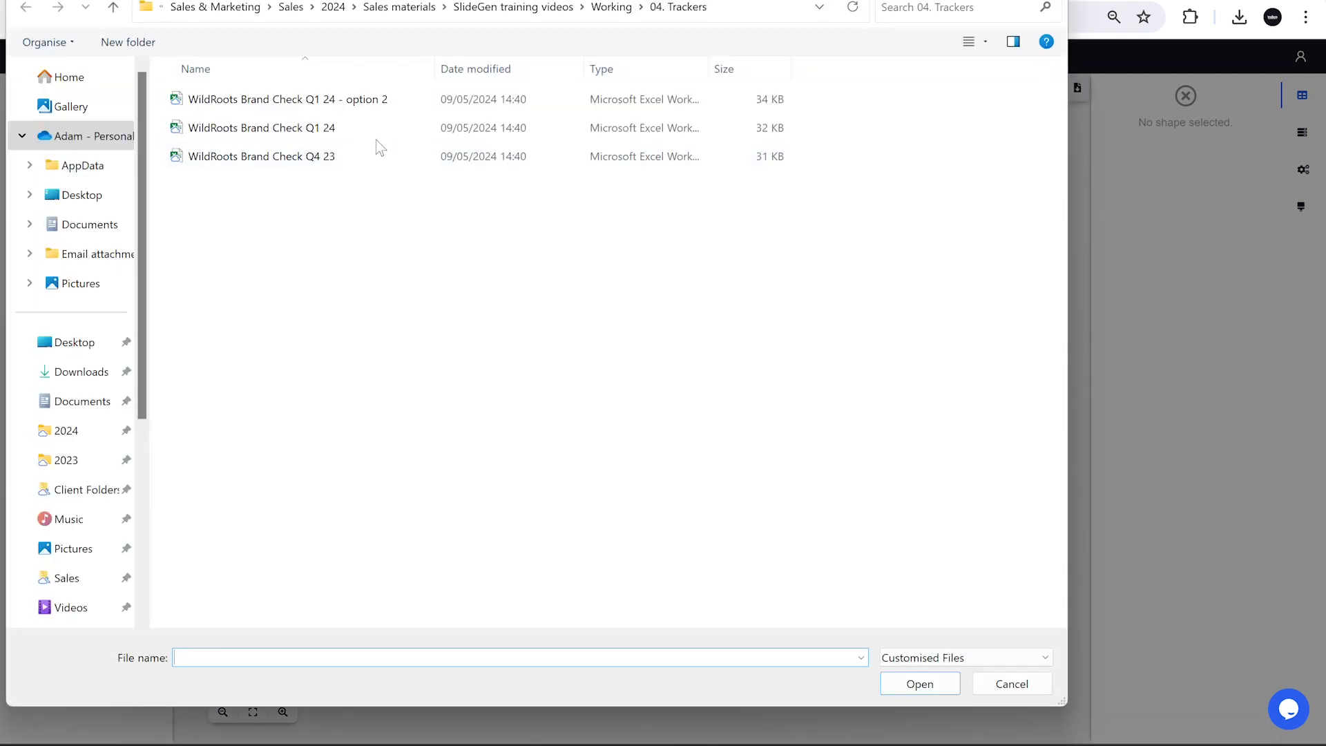
click(375, 133)
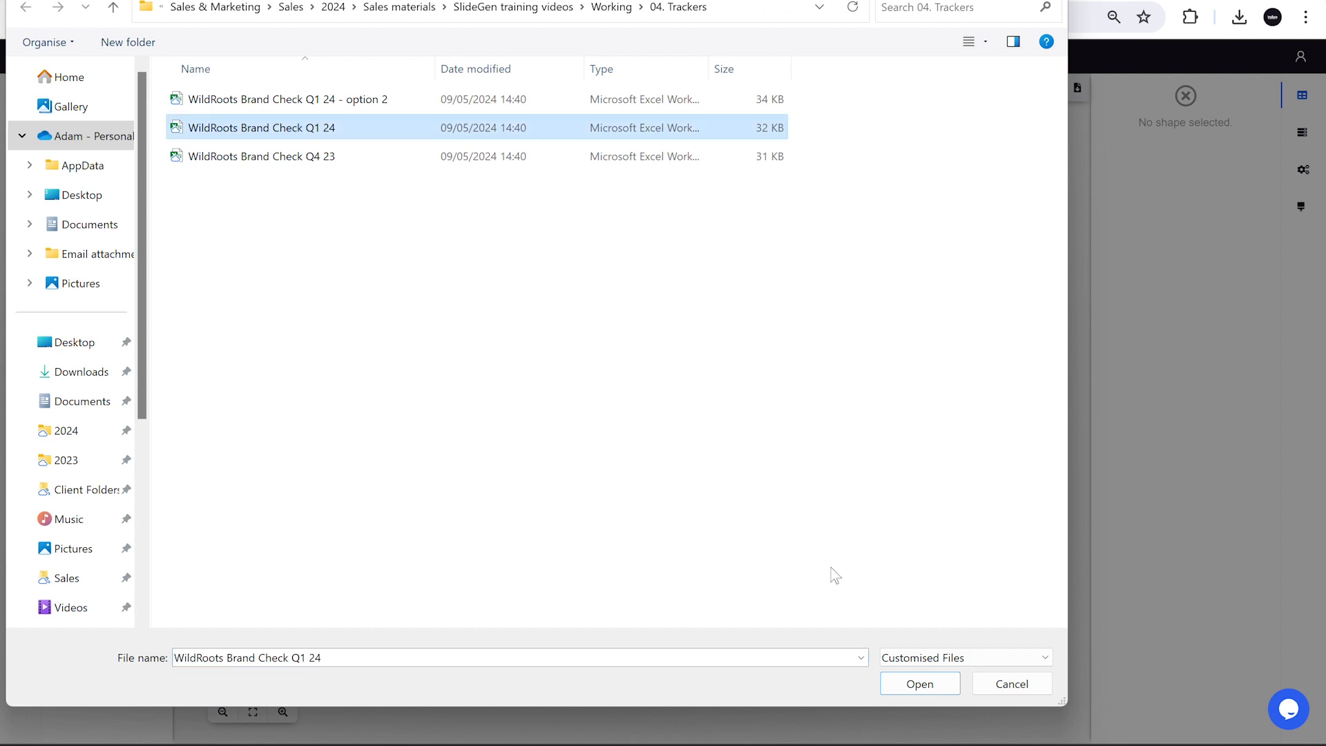
click(907, 692)
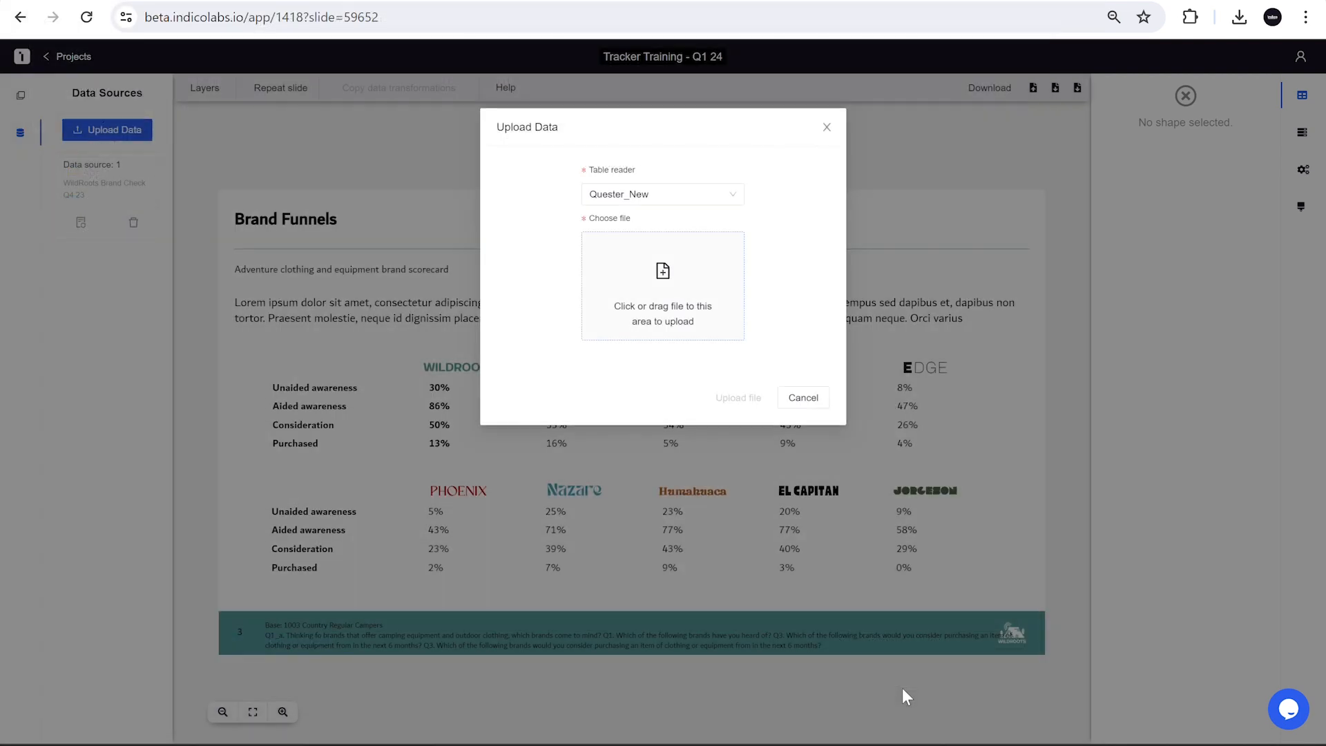
click(738, 397)
click(573, 198)
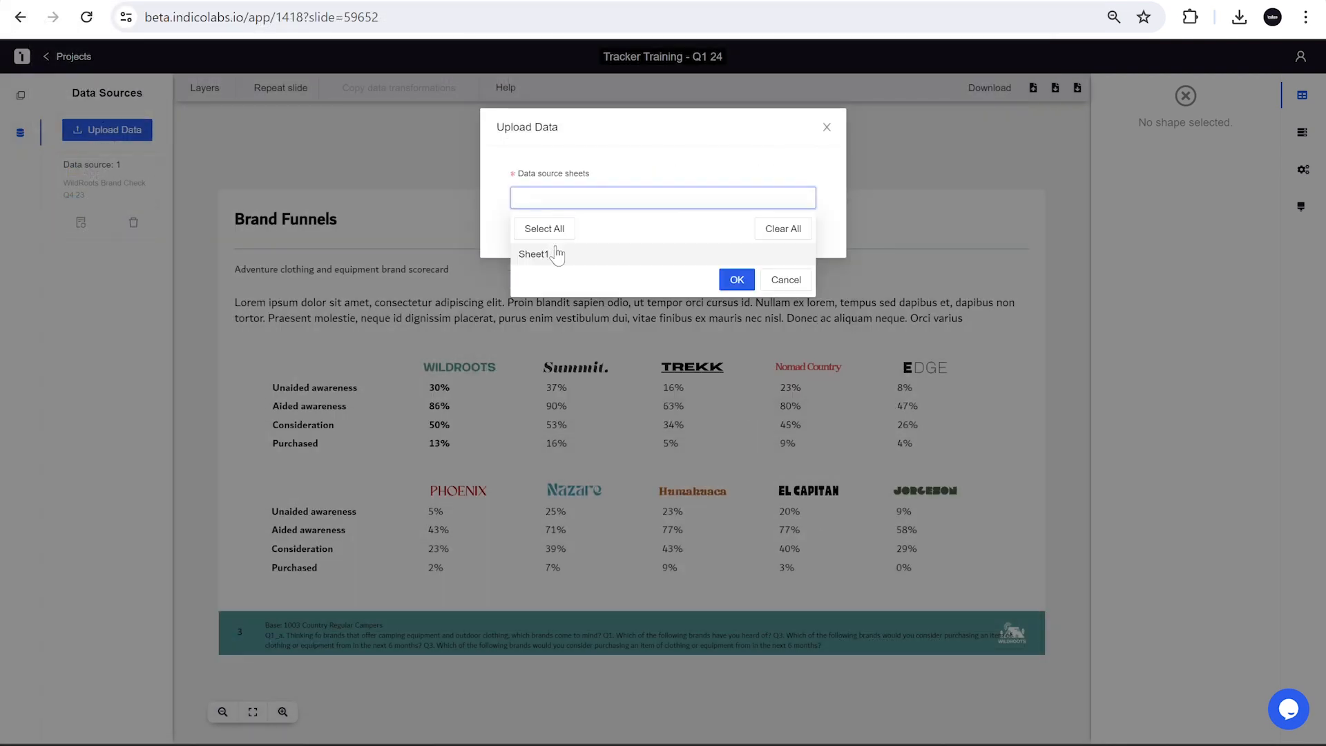
click(553, 254)
click(660, 232)
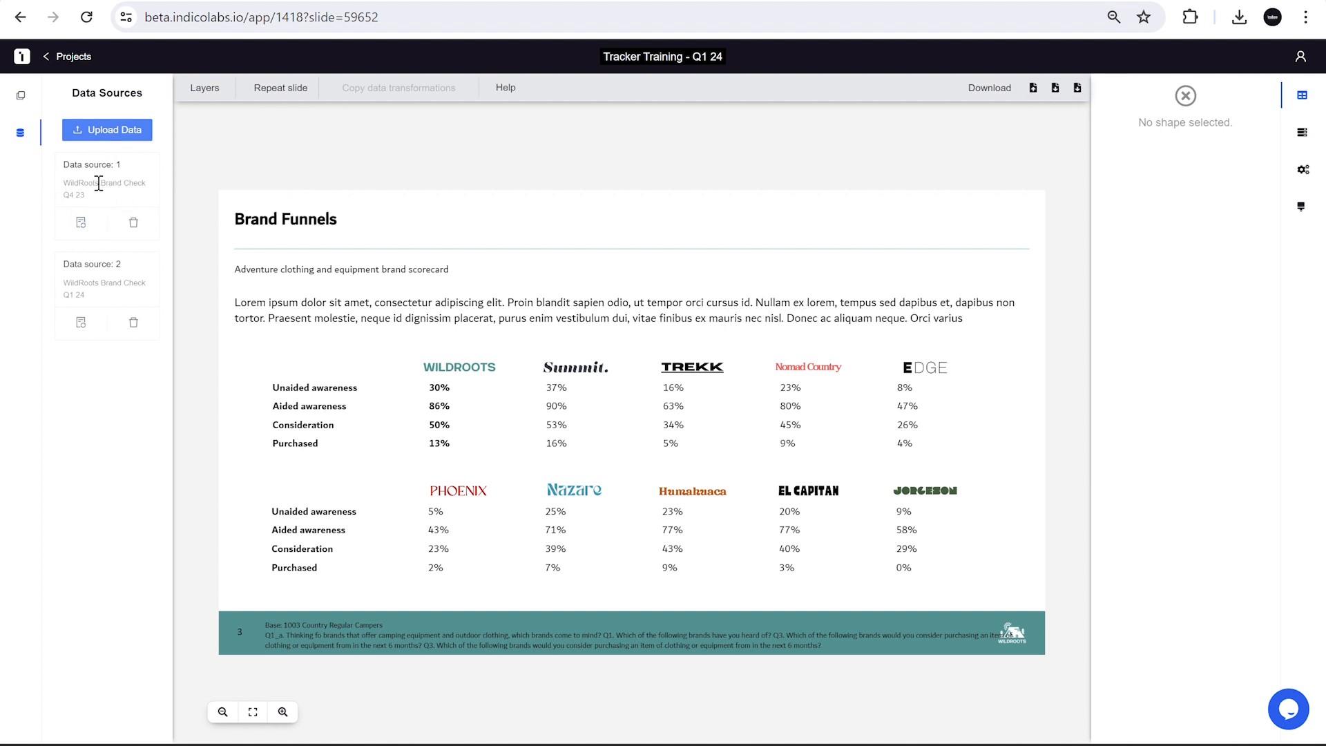
Switch the WildRoots Brand Check Q4 23 data to WildRoots Brand Check Q1 24, accepting the notice and checking compatibility first
click(81, 223)
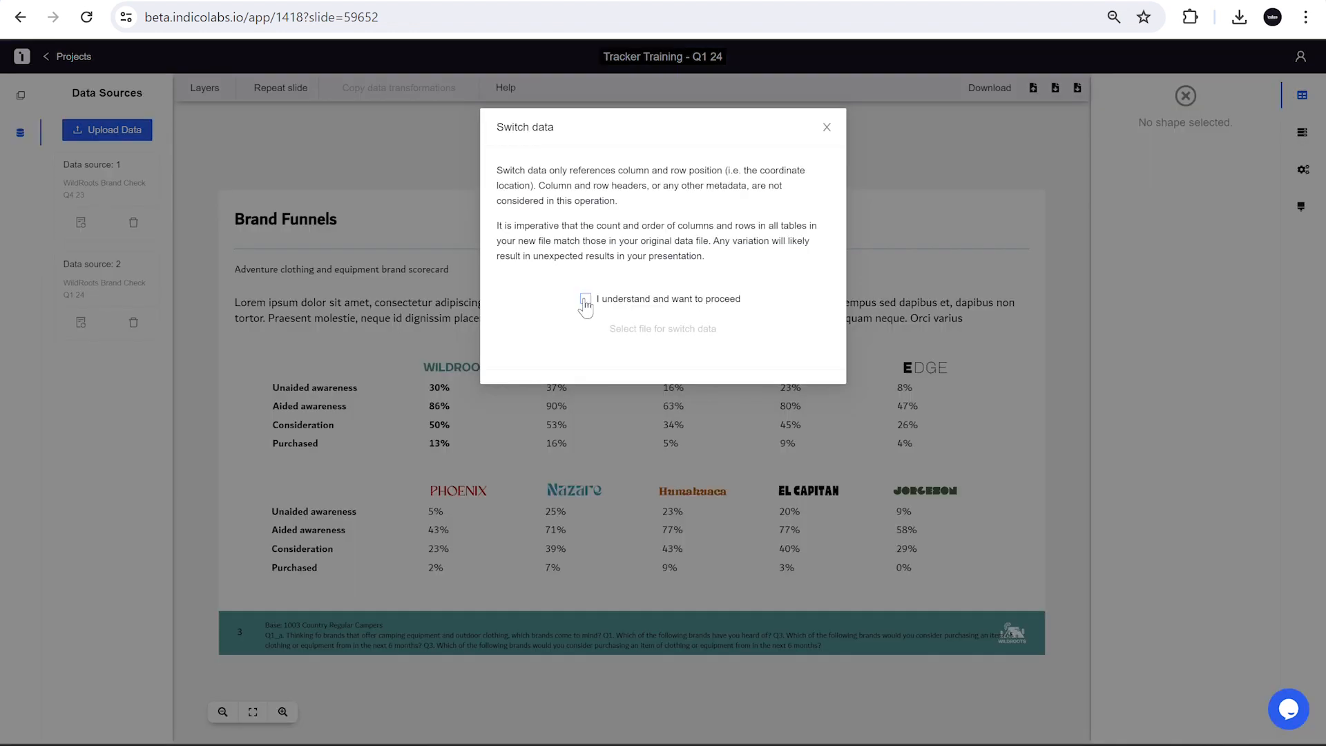
click(585, 299)
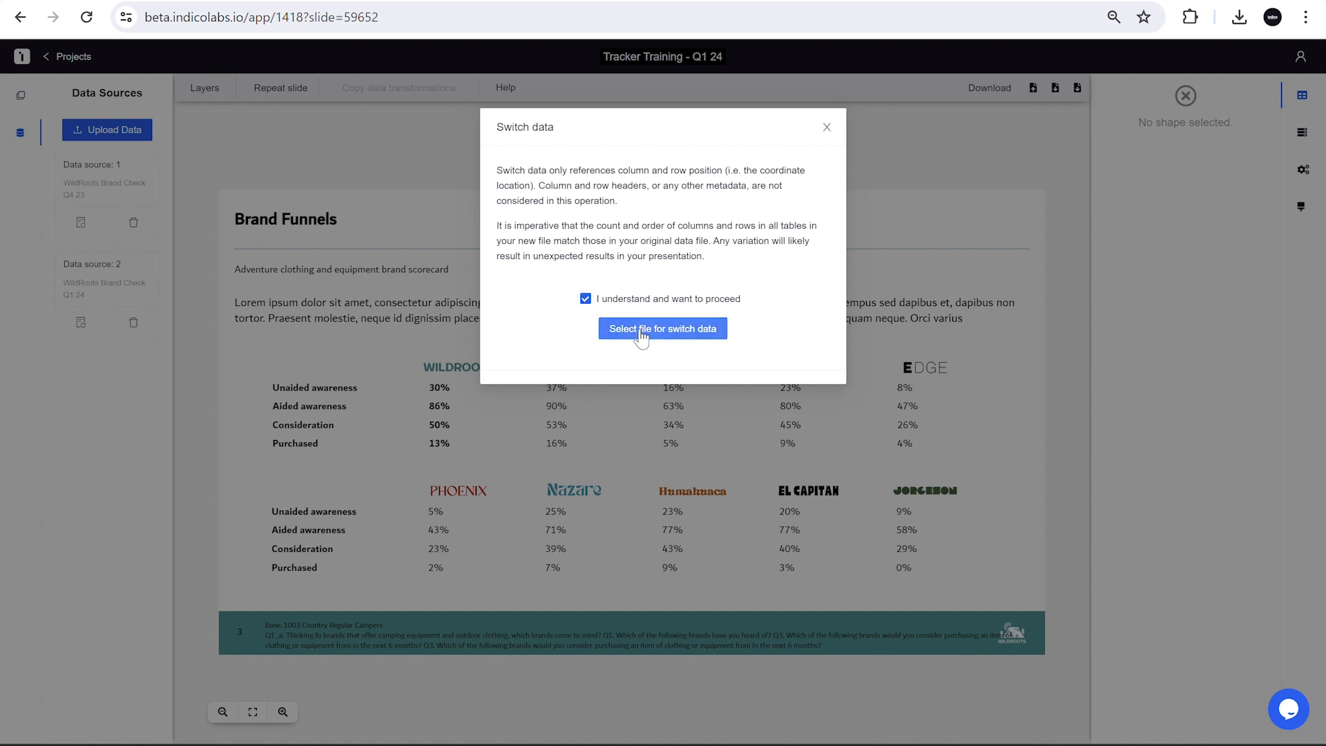
click(641, 332)
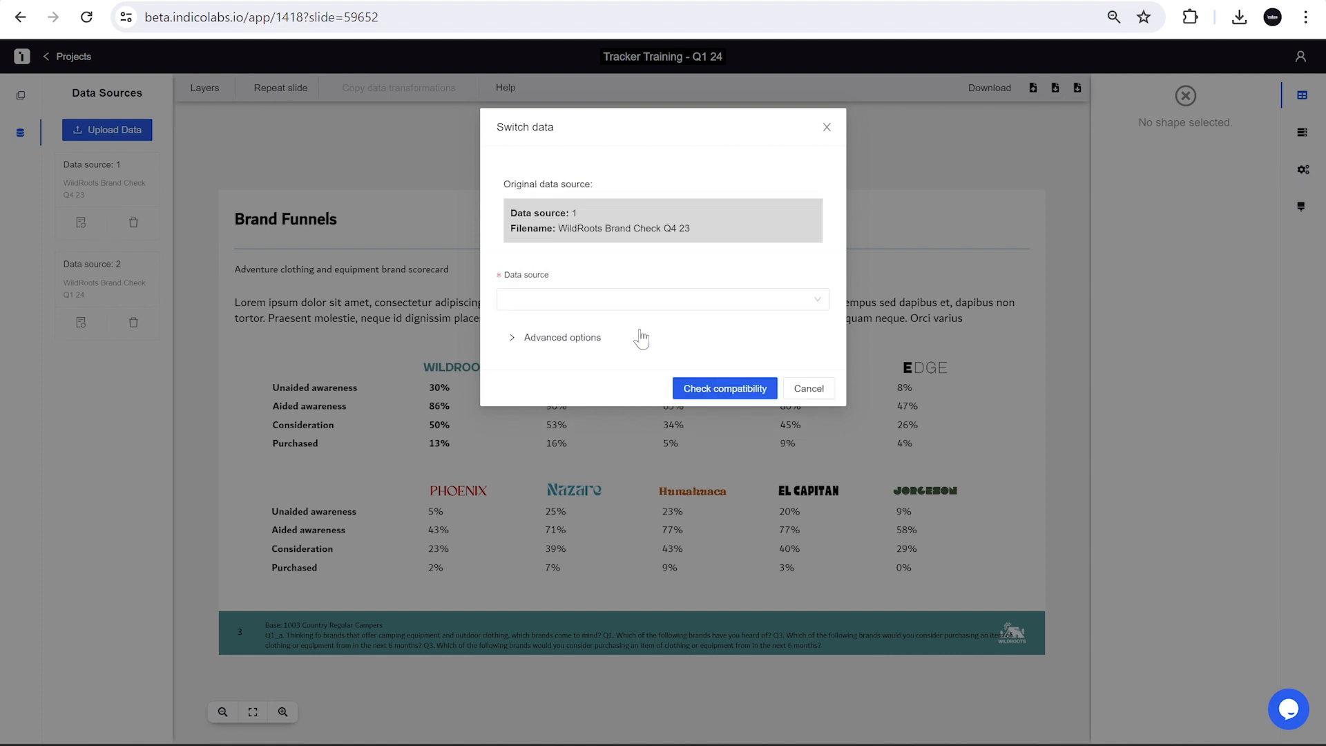
click(554, 301)
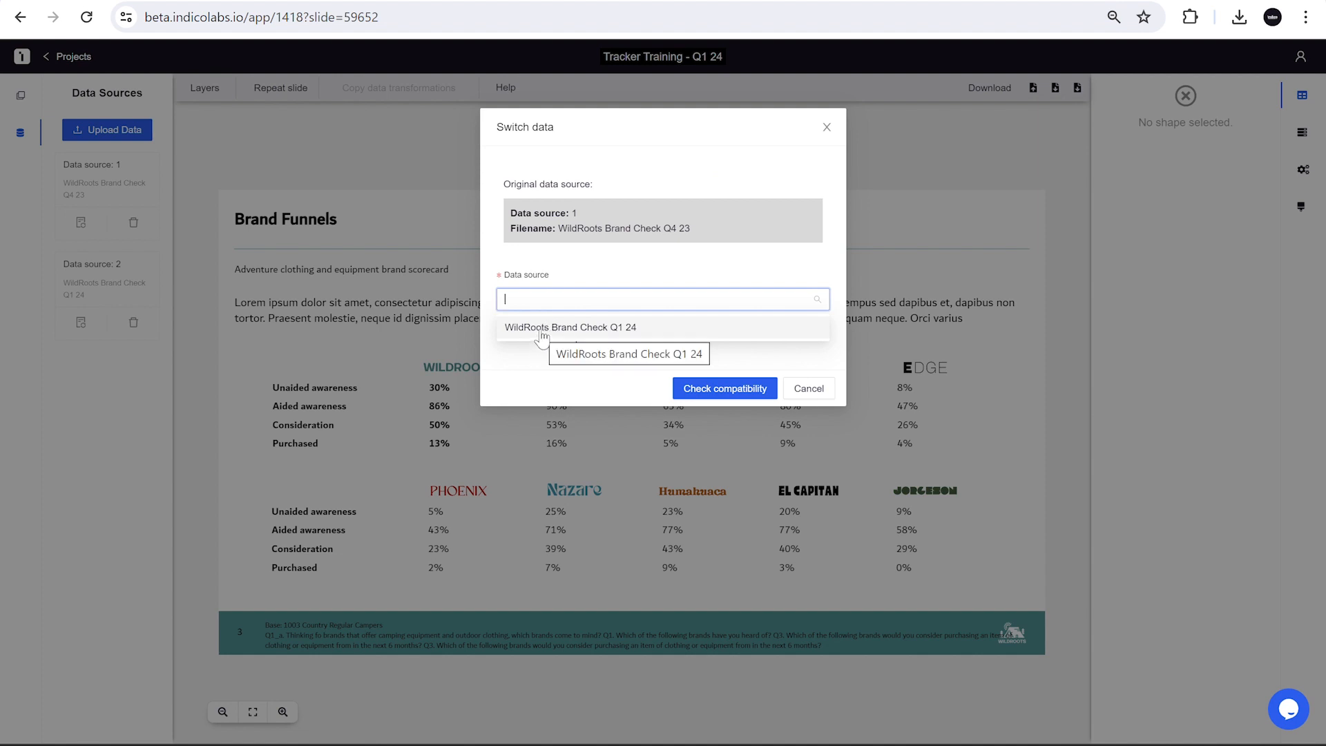
click(542, 334)
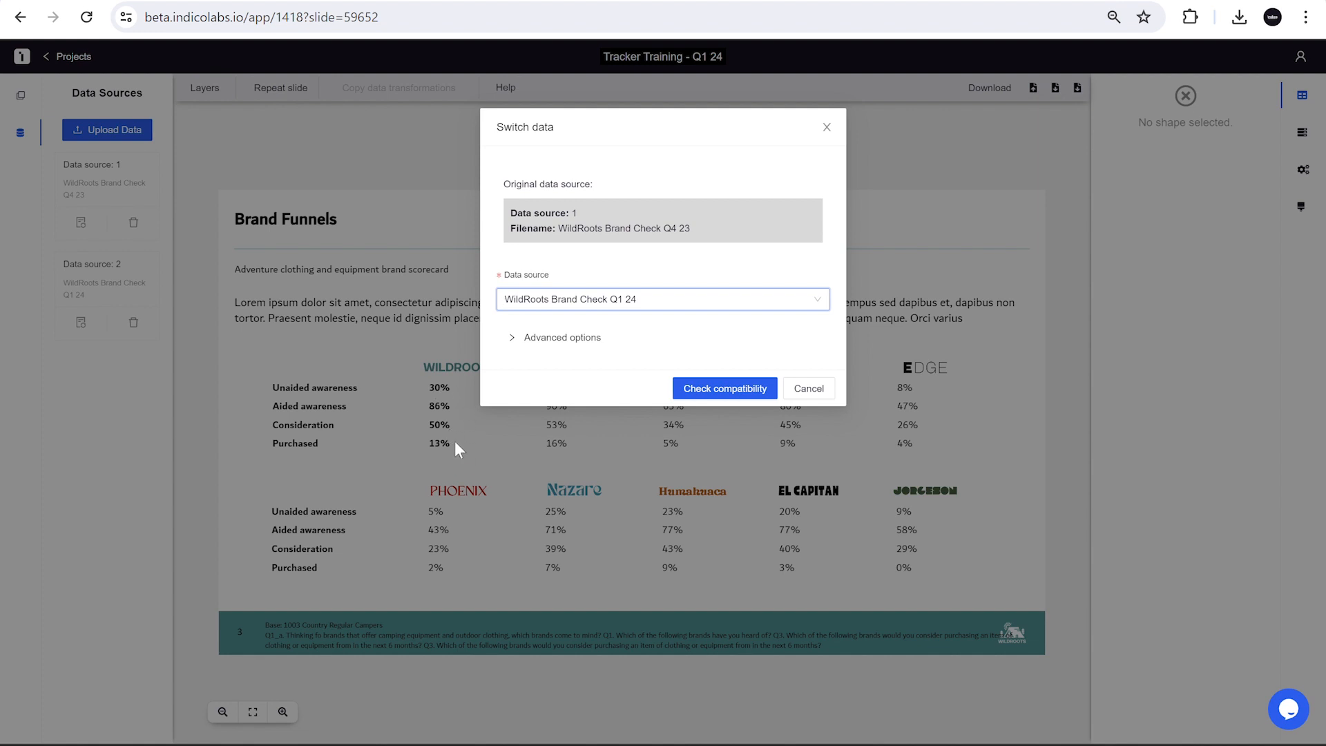
click(725, 389)
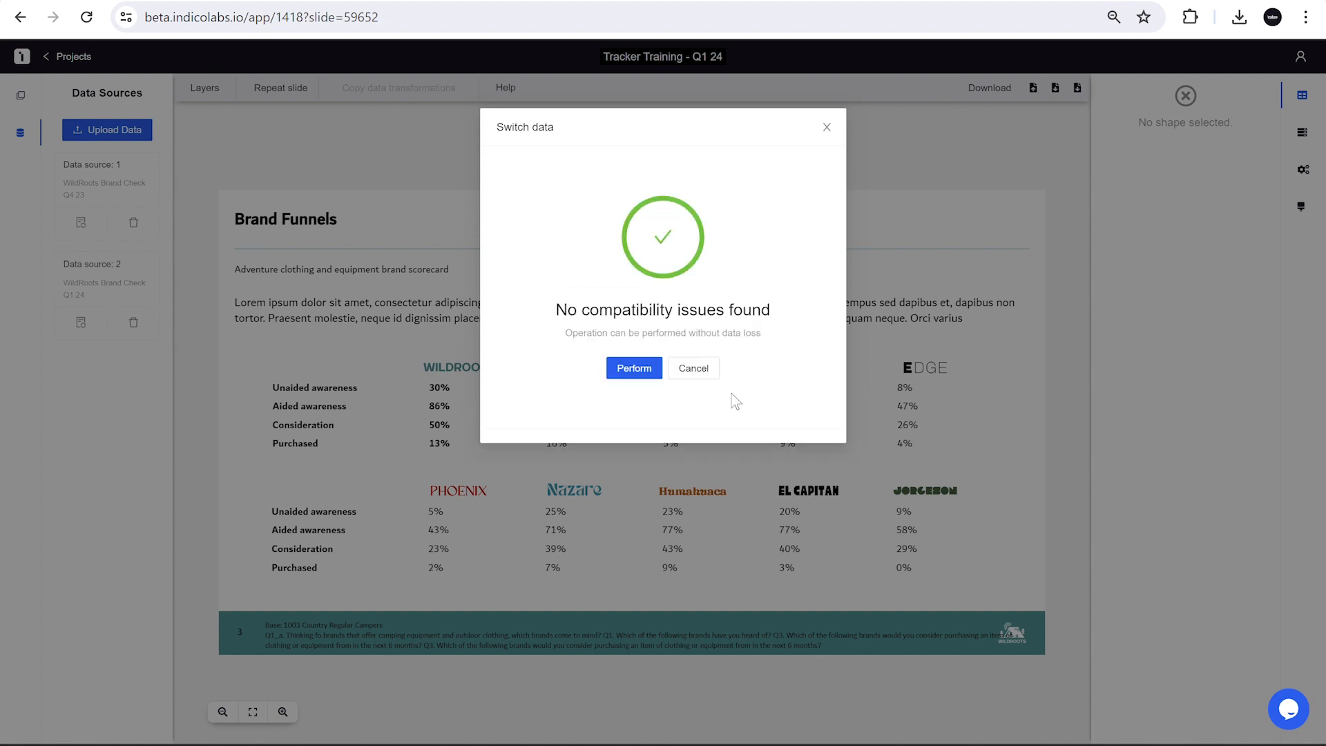
click(621, 373)
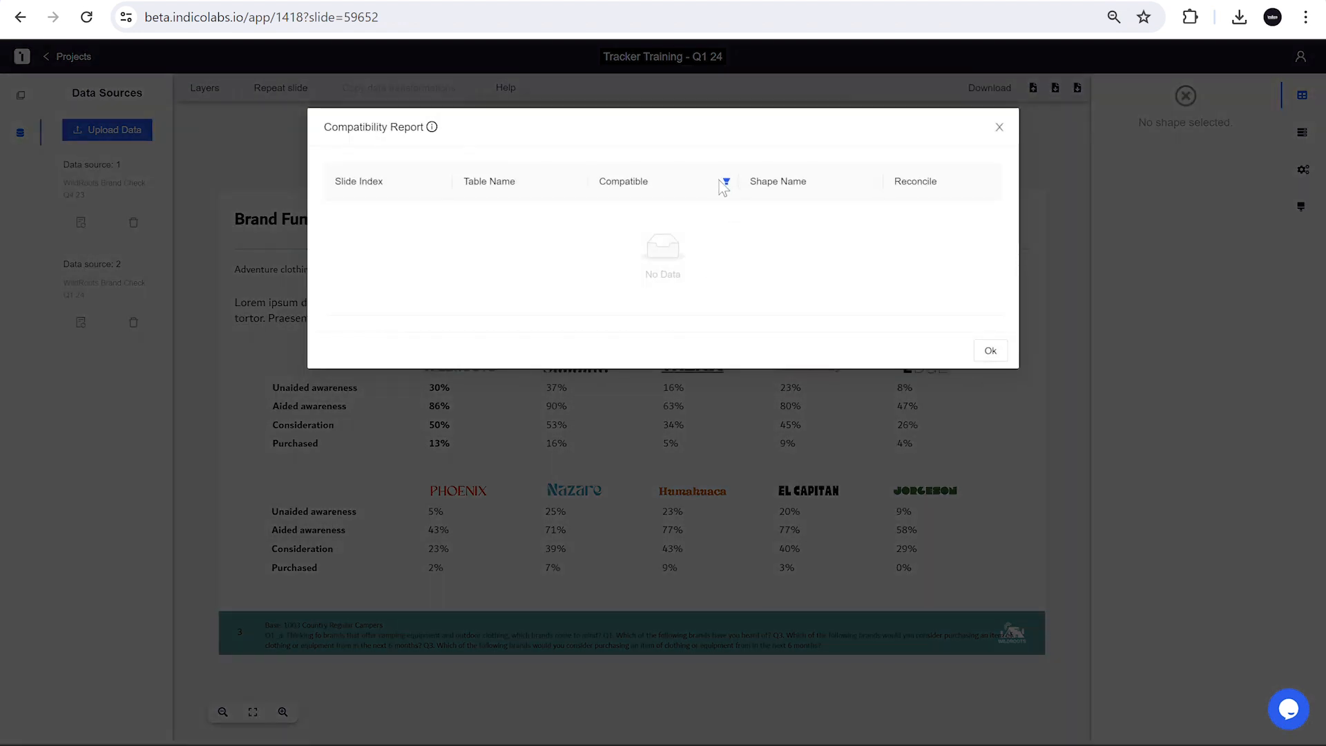
Include compatible shapes in the Compatibility Report, look through the listed tables, and close the report
click(726, 181)
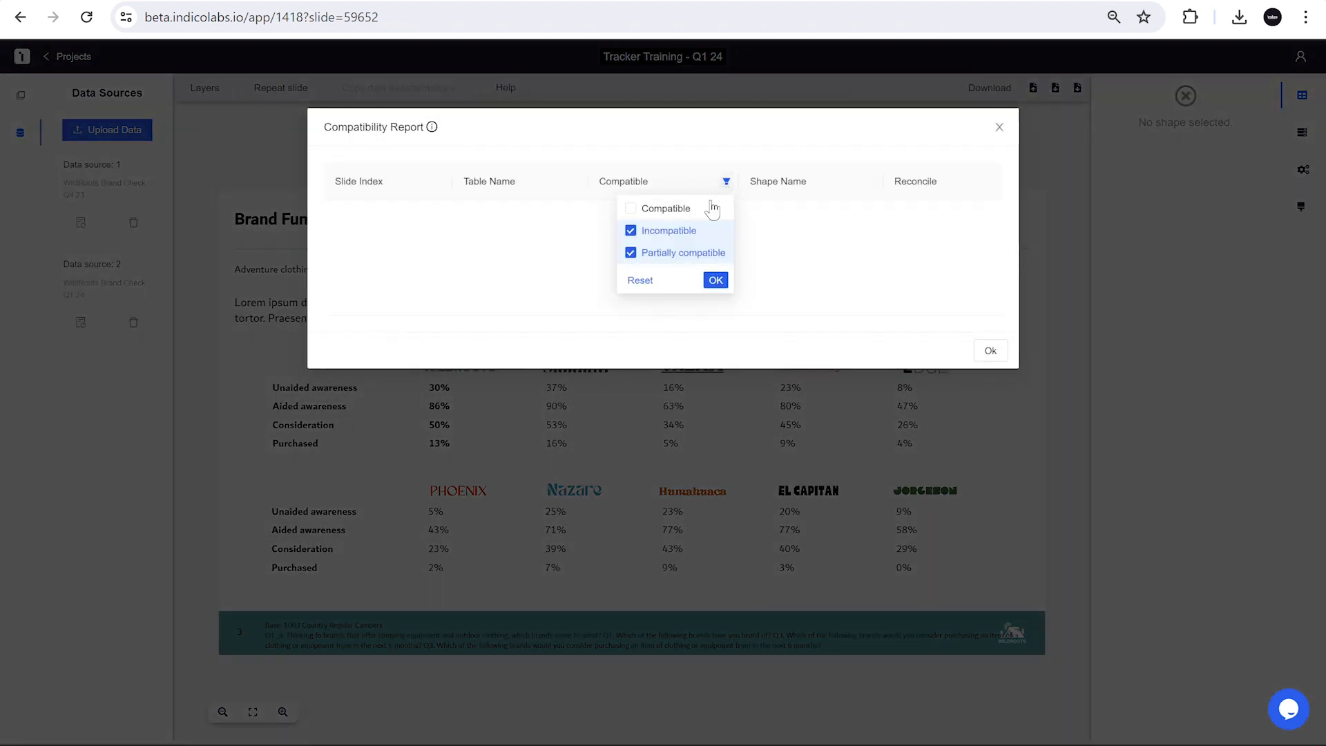
click(656, 209)
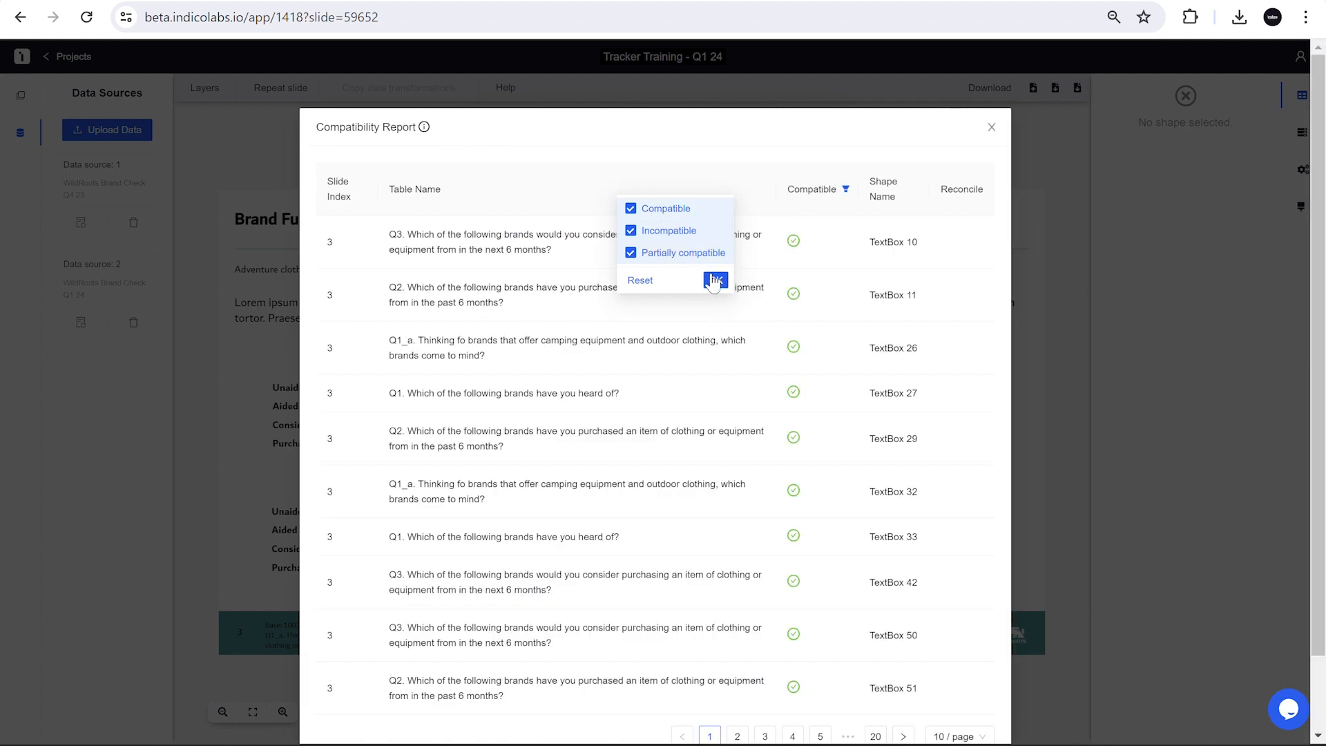
click(716, 280)
scroll(744, 525, down, 1)
scroll(879, 544, up, 1)
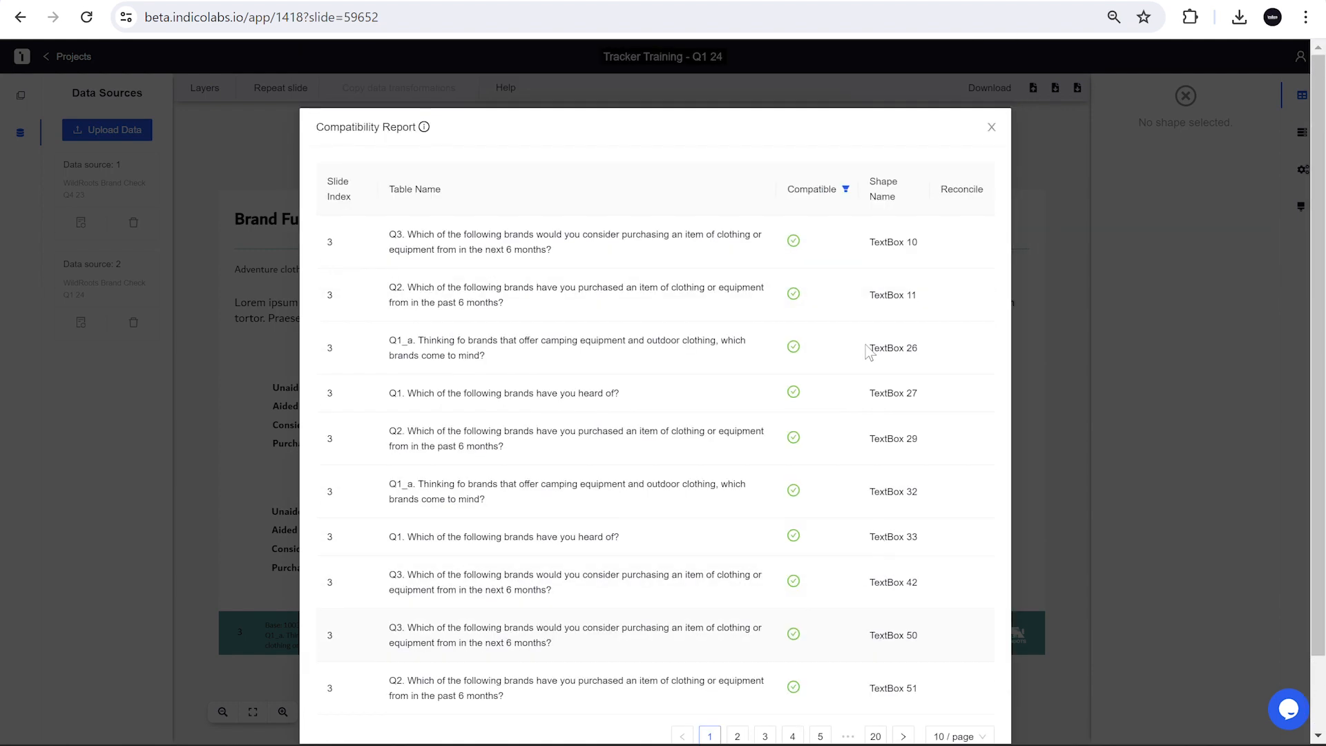
scroll(867, 394, down, 1)
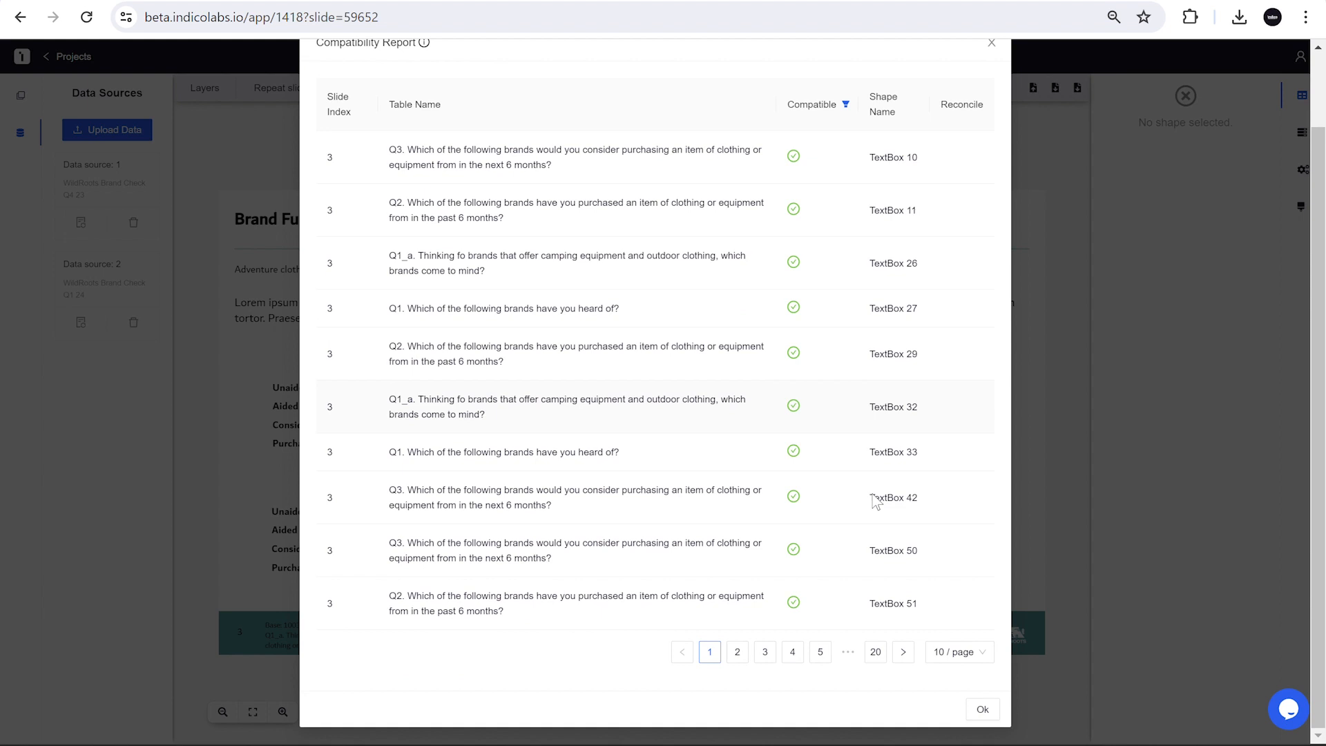
click(981, 710)
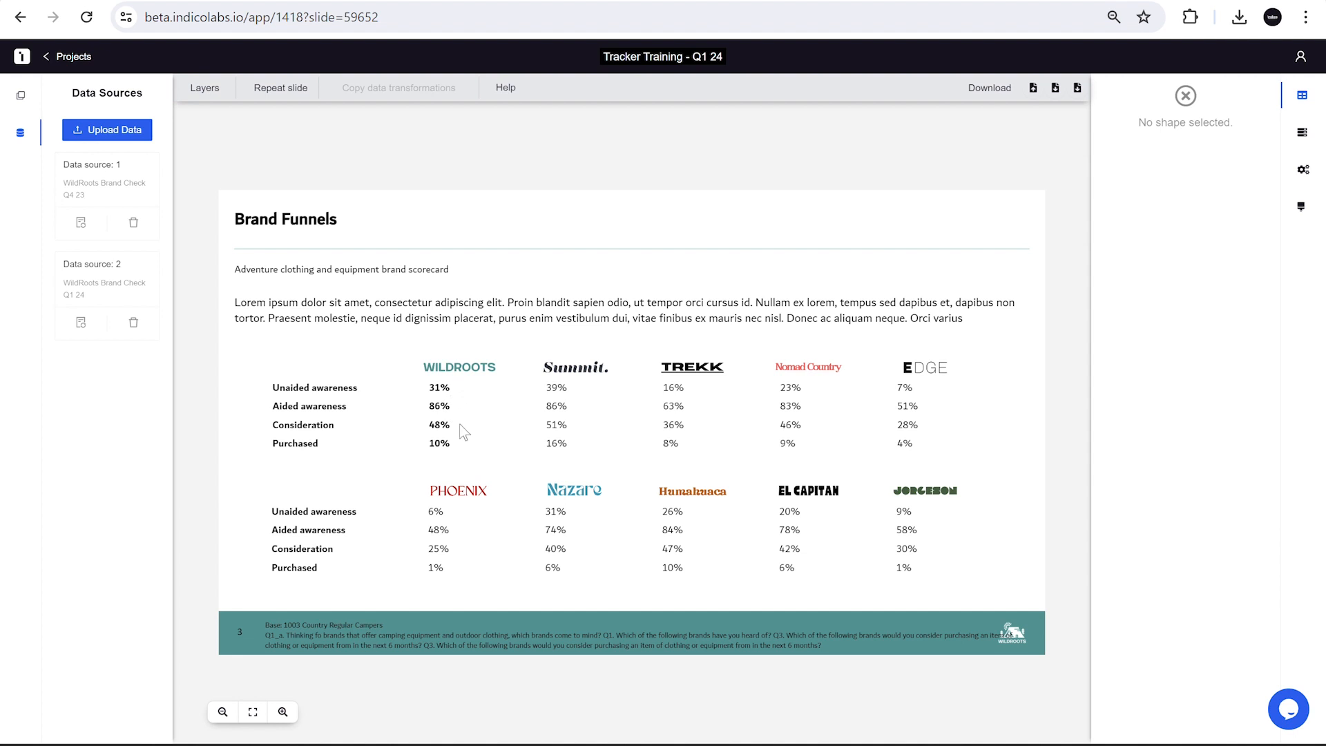
Check the data source of the Brand Funnels footnote and review the trend, Brand Metrics and WildRoots statement slides for the Q1 24 data
click(290, 635)
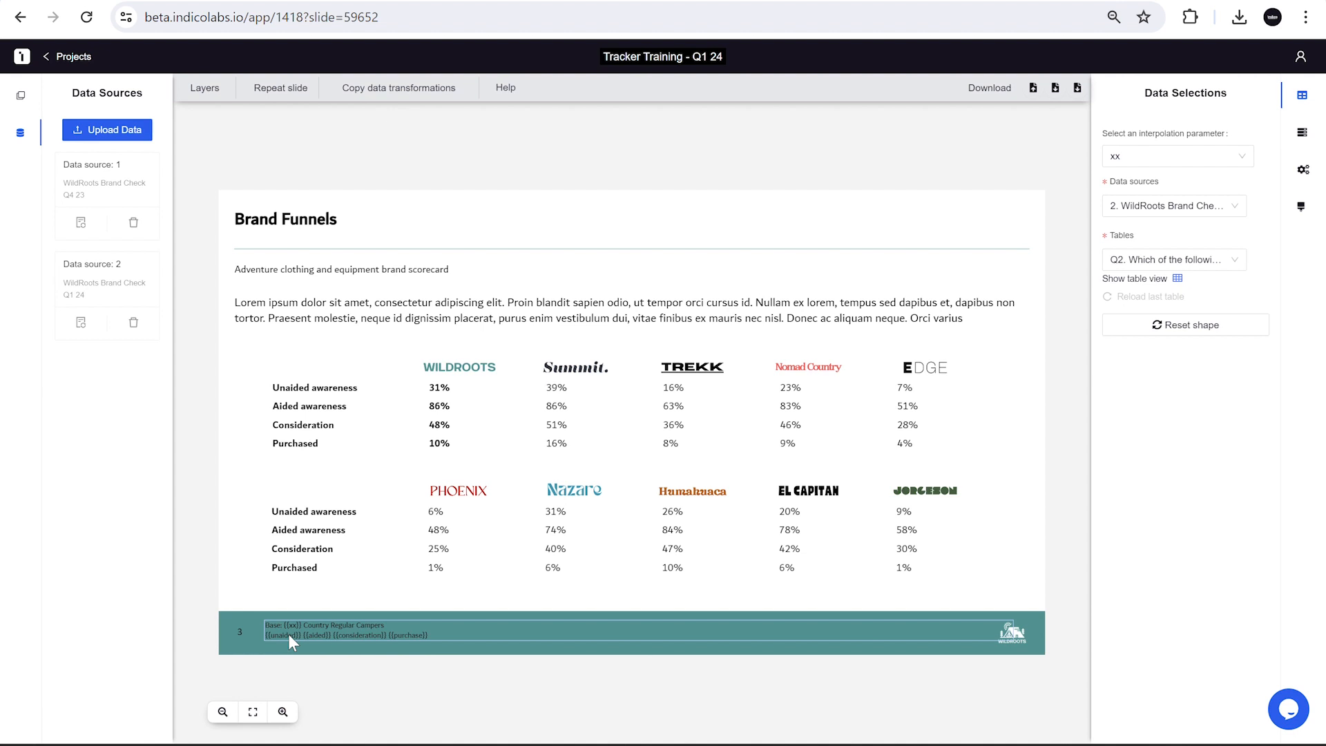
click(245, 608)
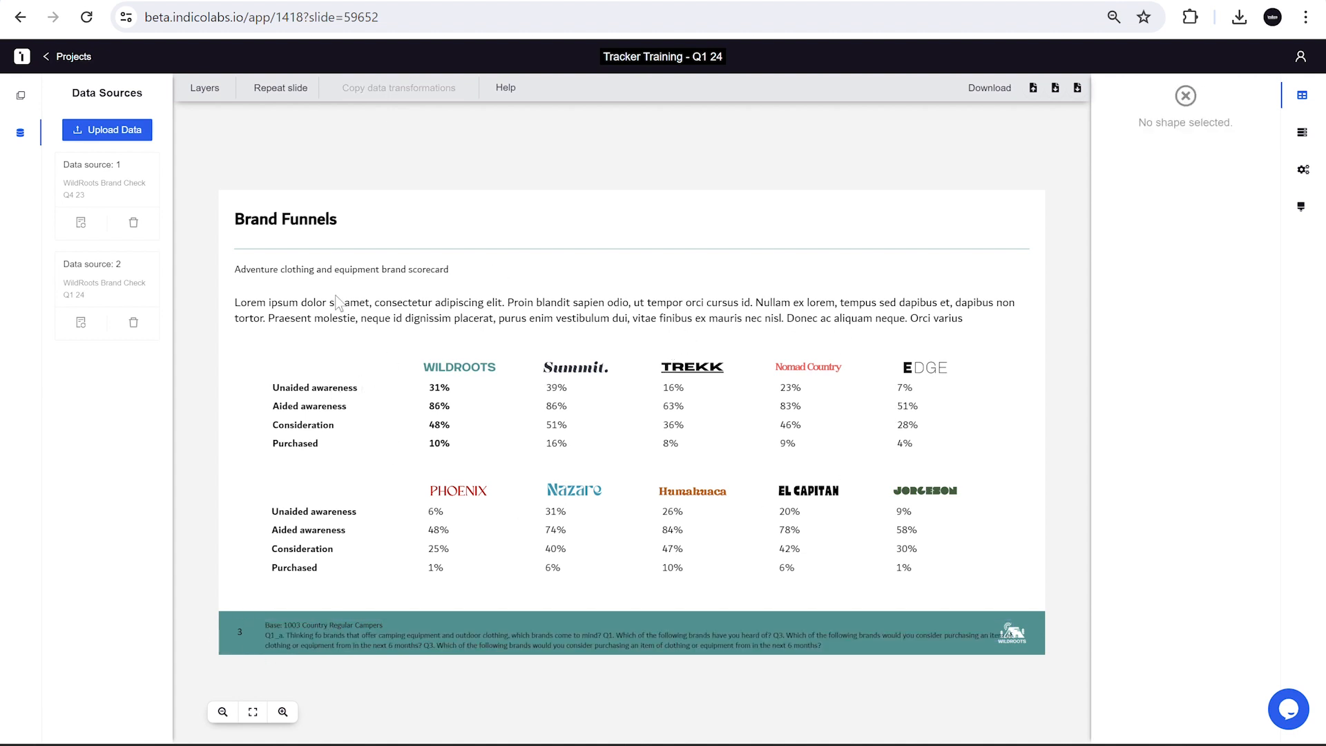
click(21, 95)
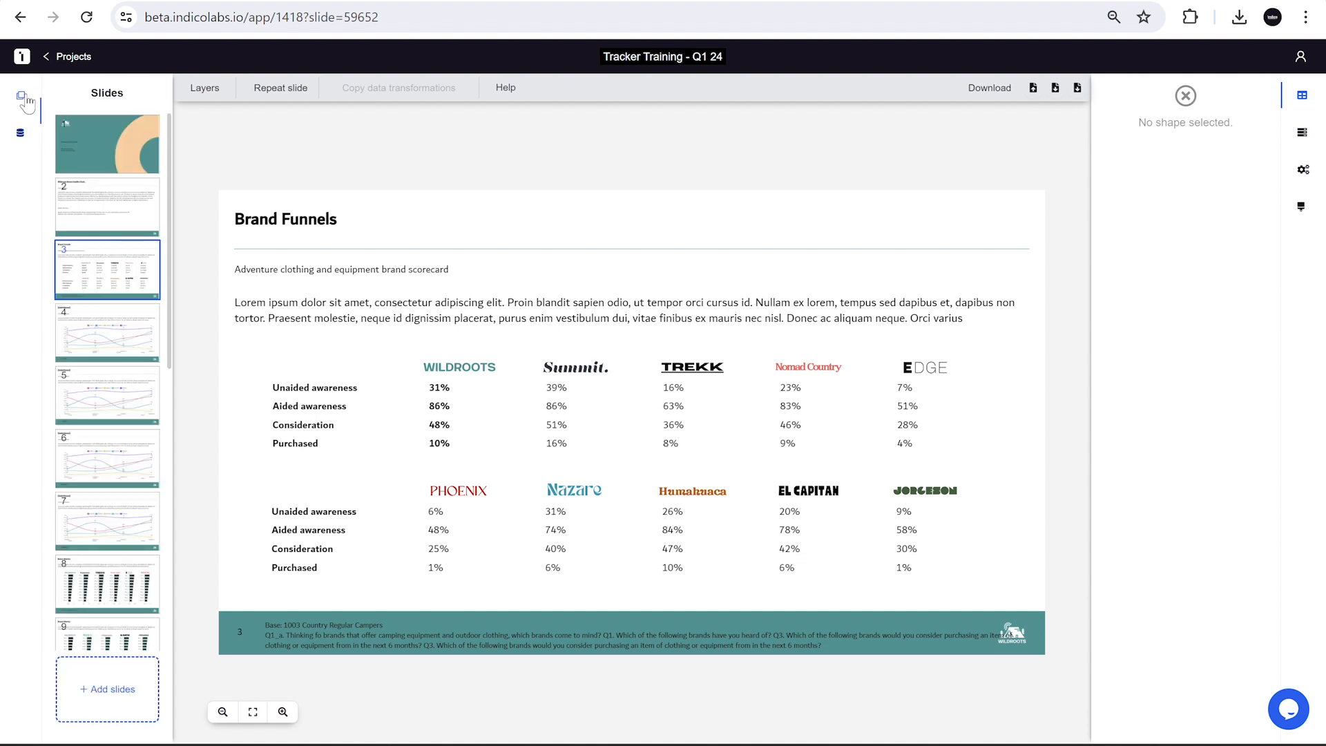
click(78, 342)
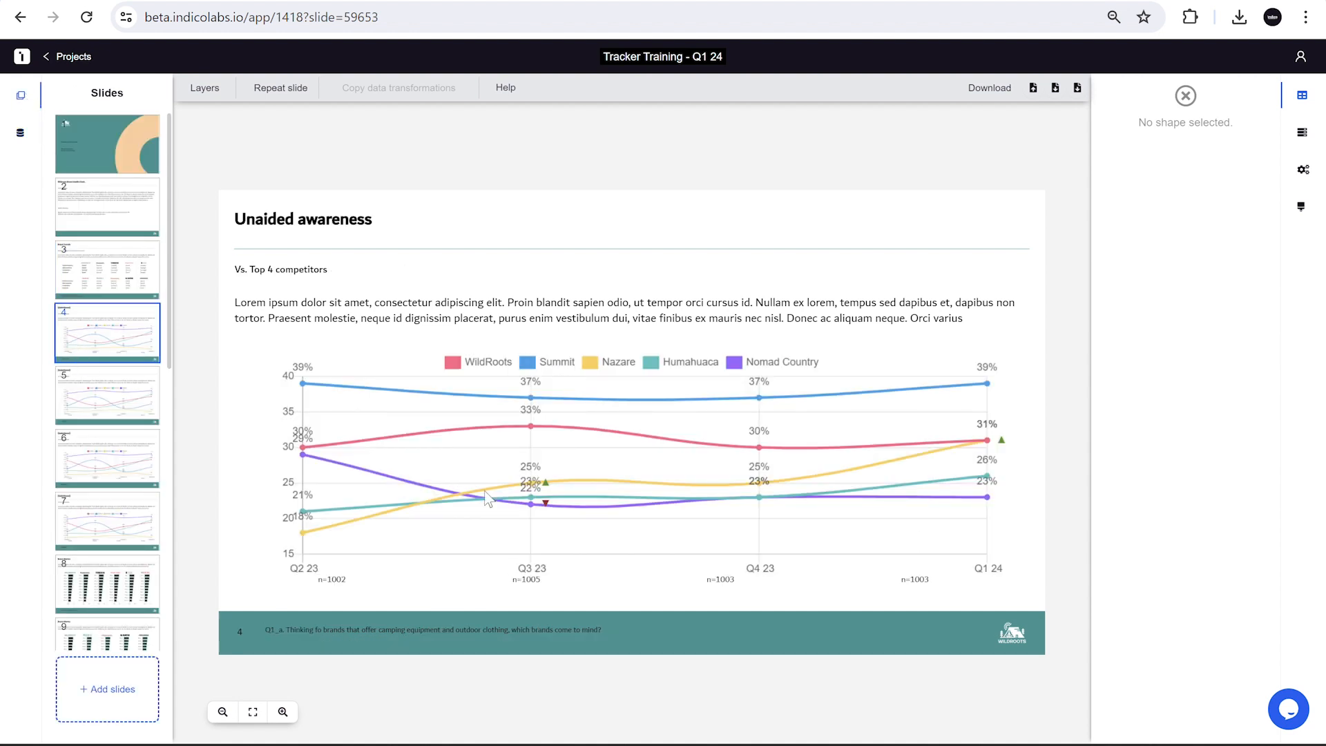
click(127, 412)
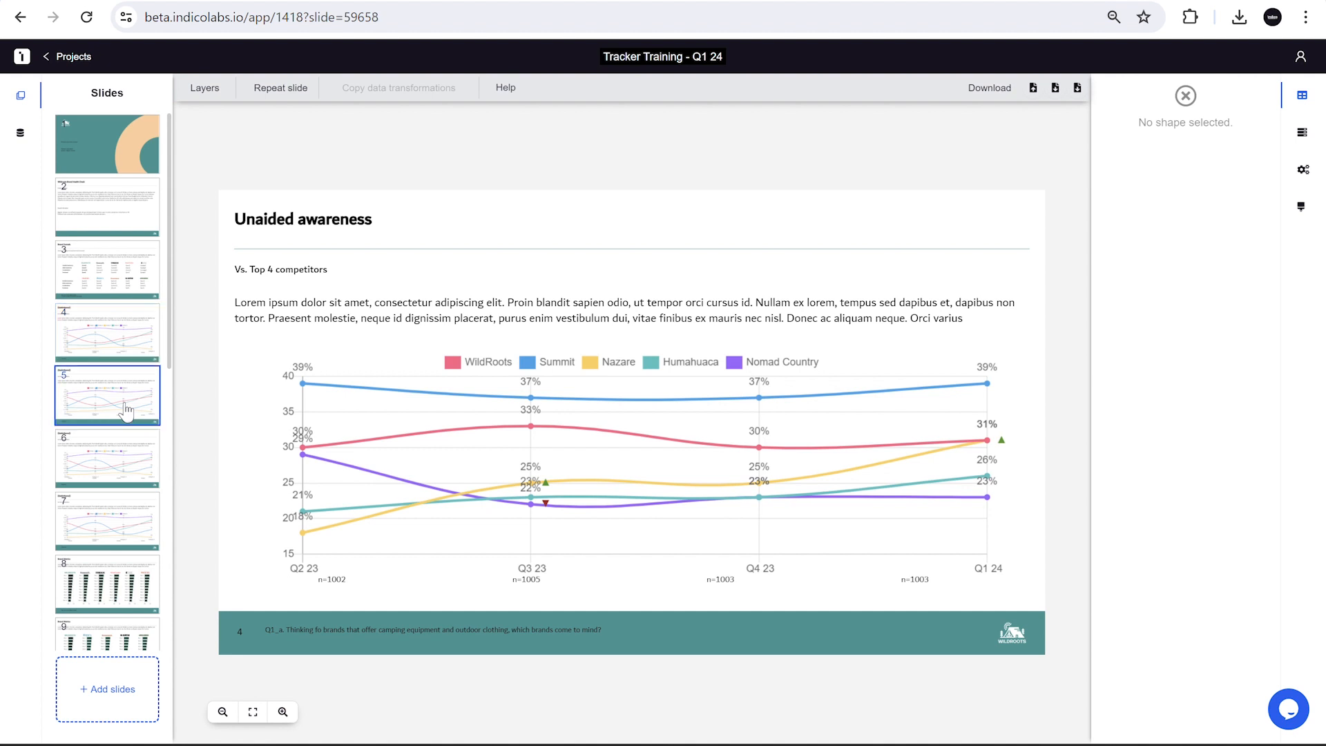
click(125, 466)
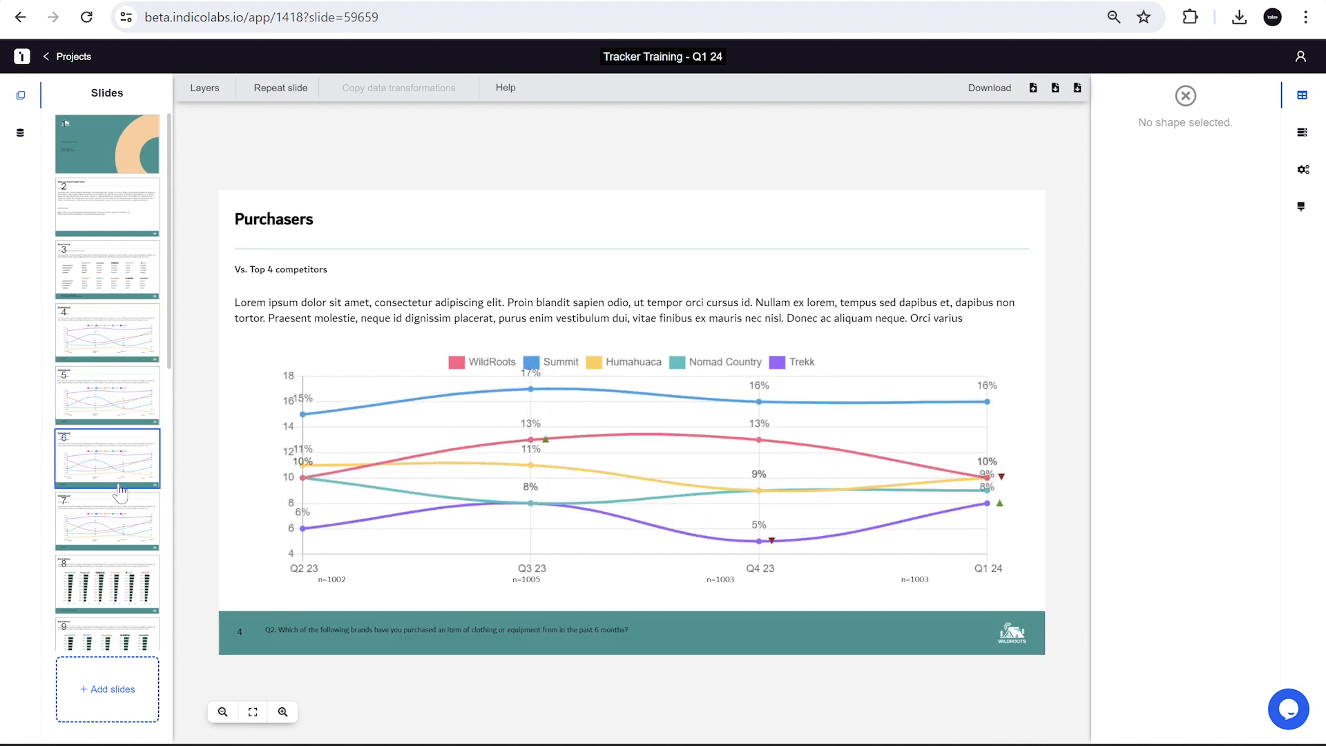
click(113, 523)
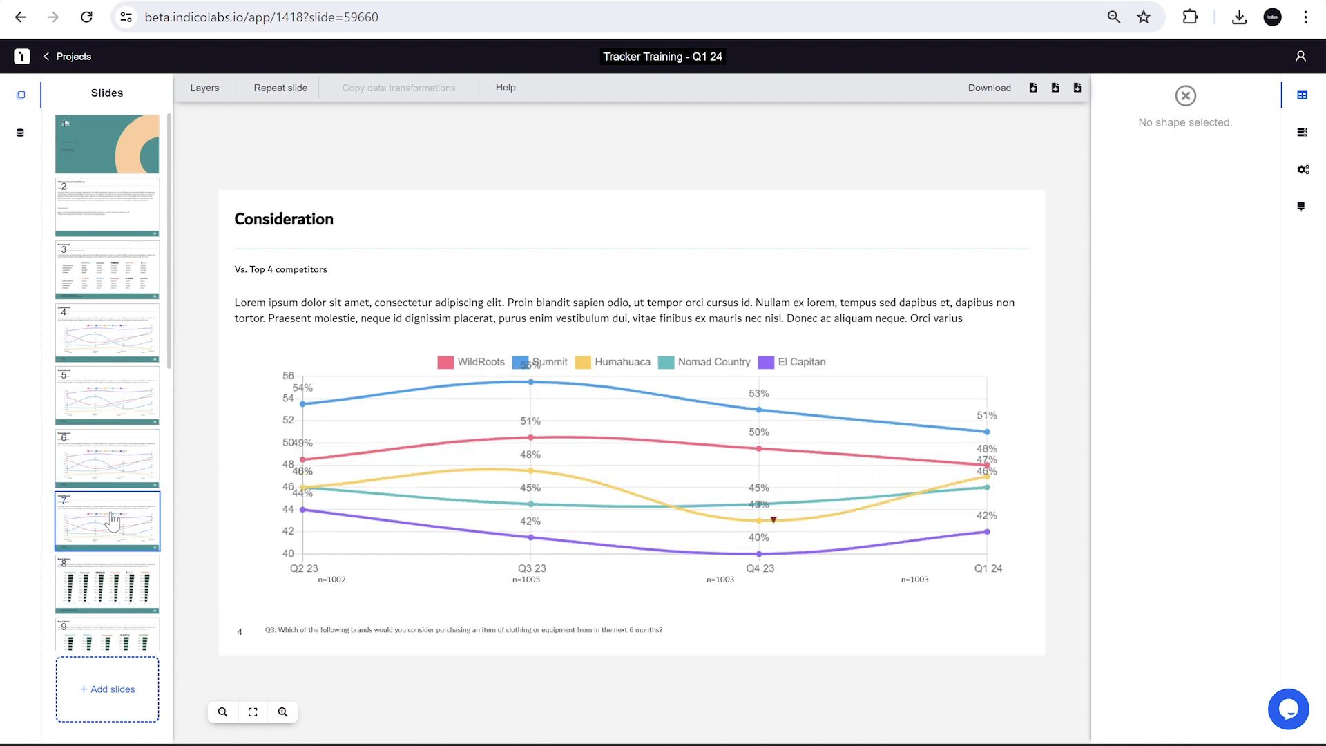
scroll(112, 575, down, 3)
click(99, 539)
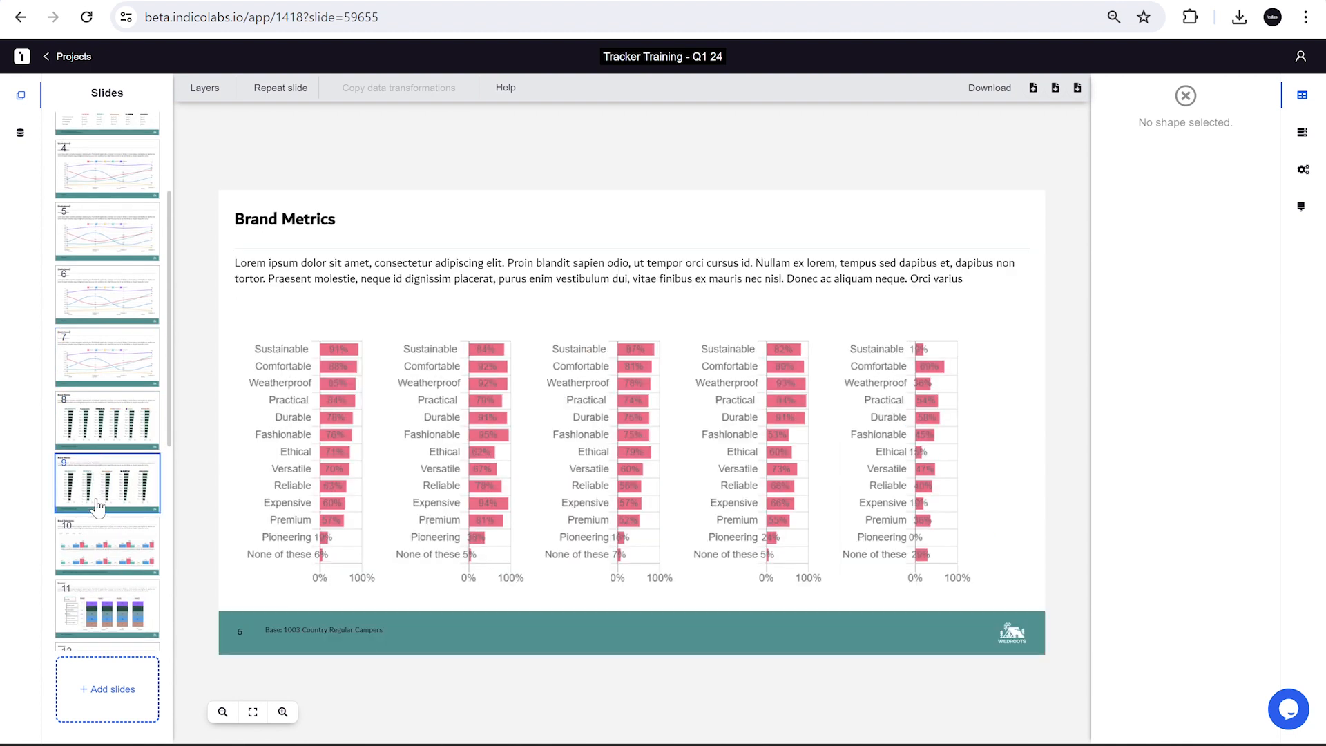
scroll(99, 539, down, 8)
click(94, 409)
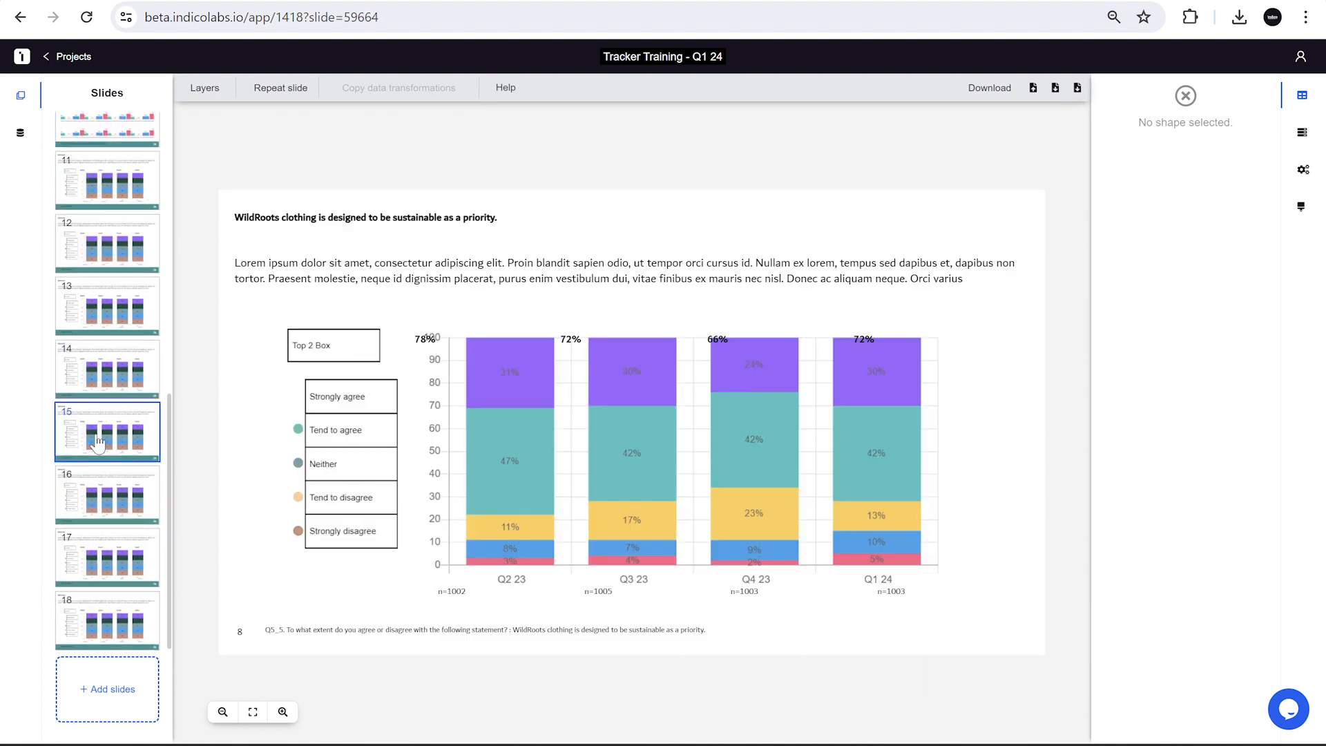
click(93, 517)
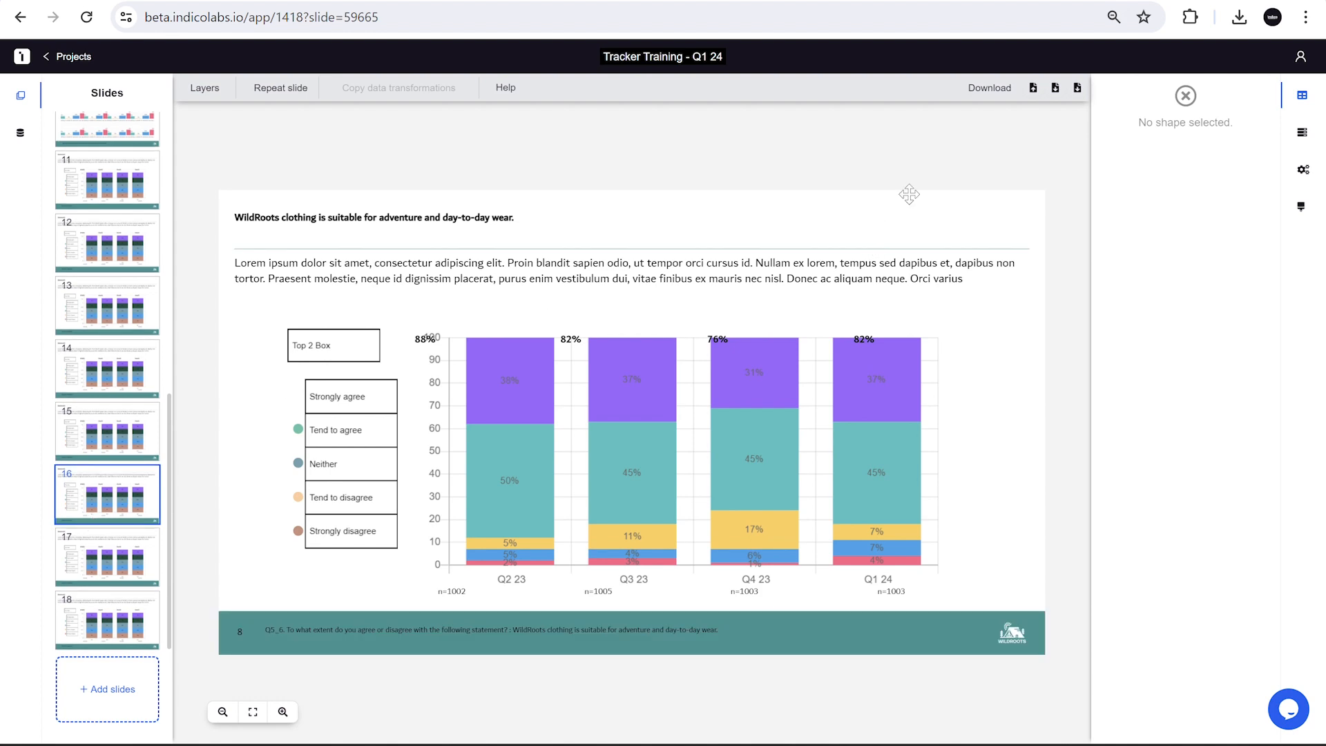
Download all slides of the Q1 24 report and open the downloaded presentation
click(992, 92)
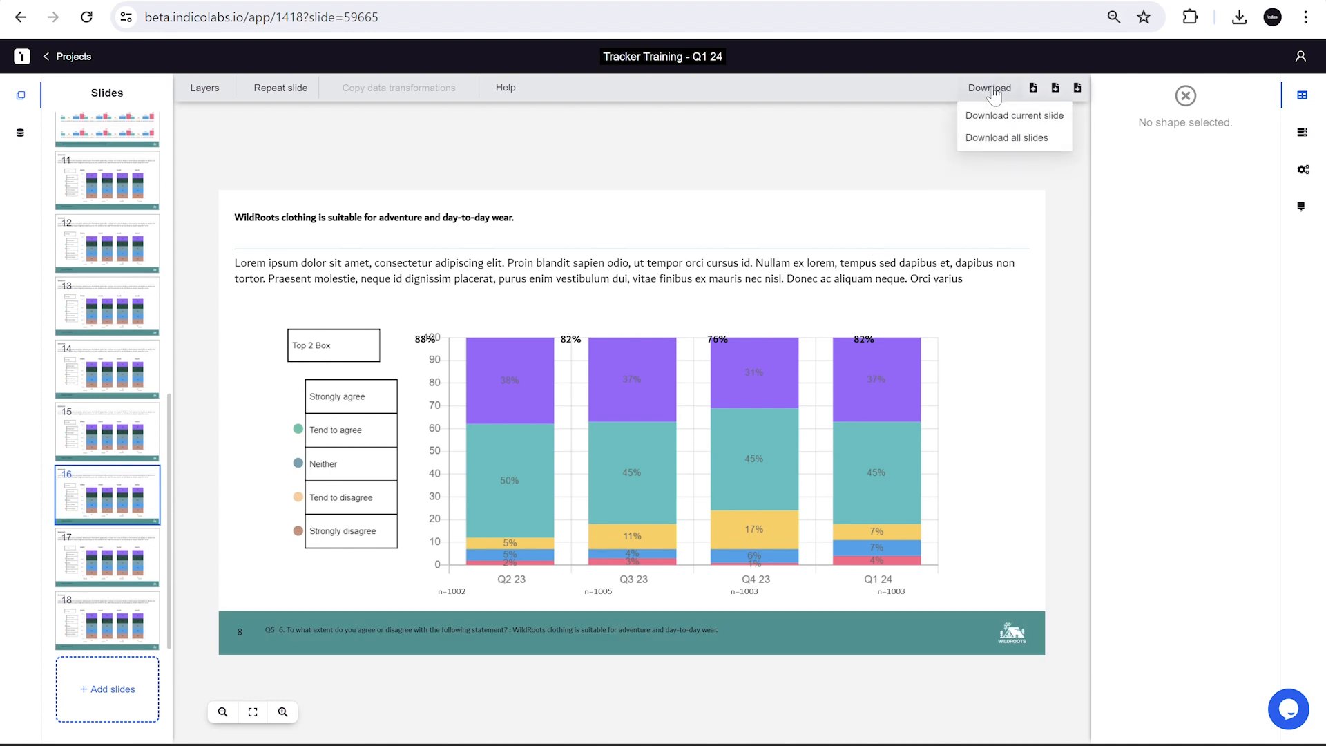
click(1001, 139)
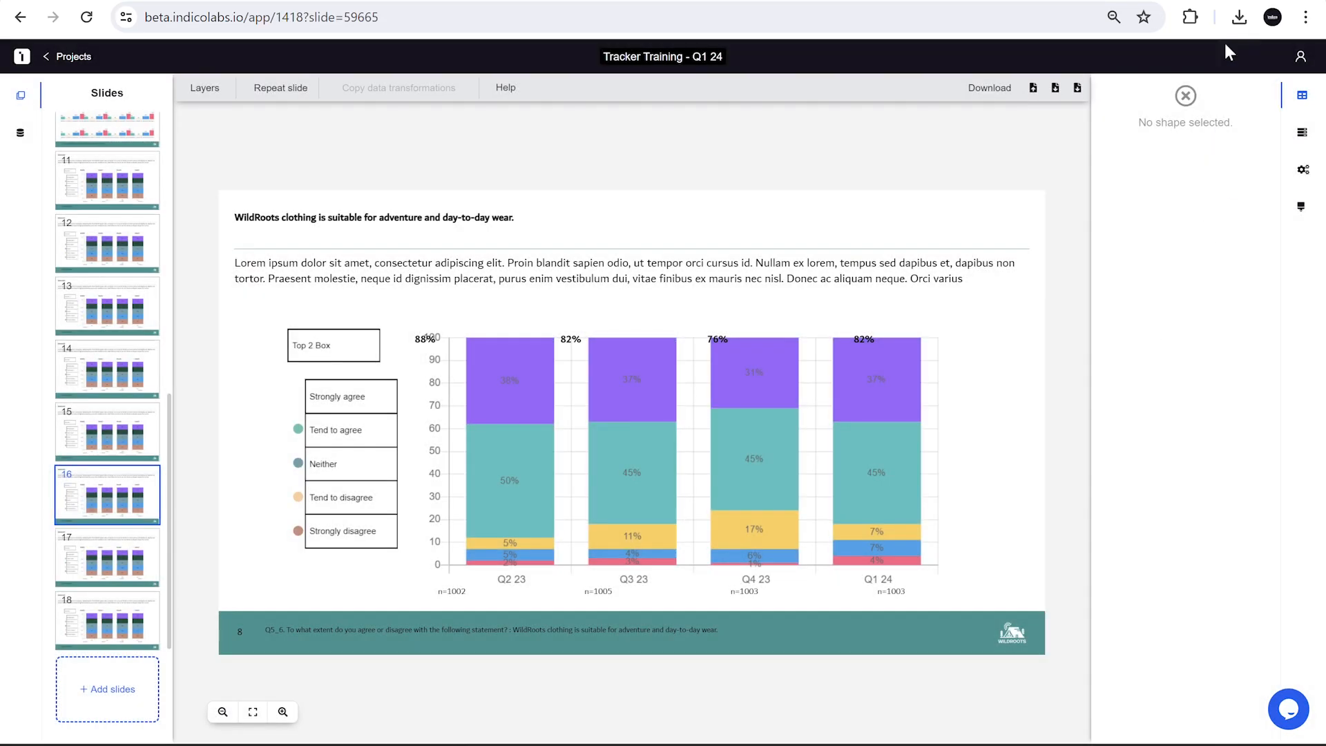
click(1236, 27)
click(1106, 97)
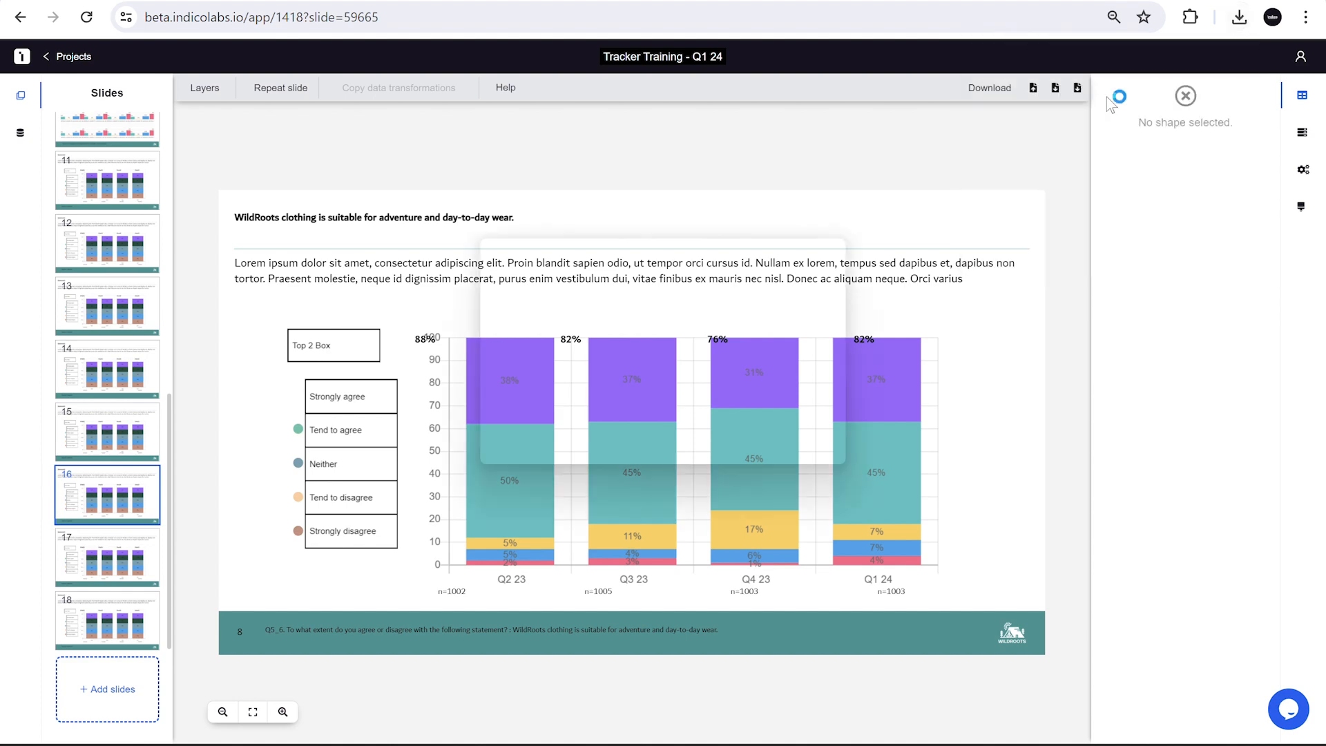